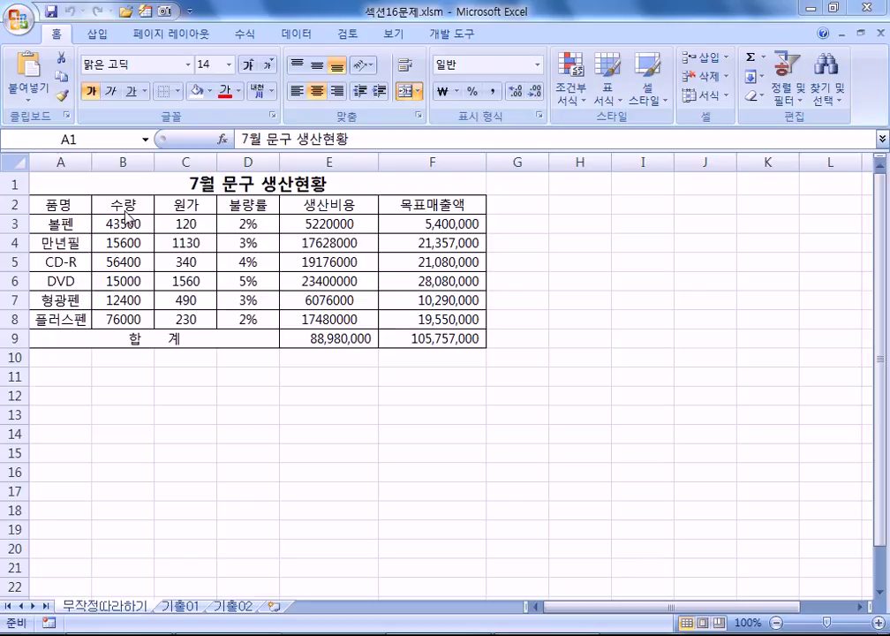
# Examine the item rows, defect rates, target sales and total cell of the July stationery production table.
pyautogui.moveTo(66, 205); pyautogui.dragTo(427, 316)
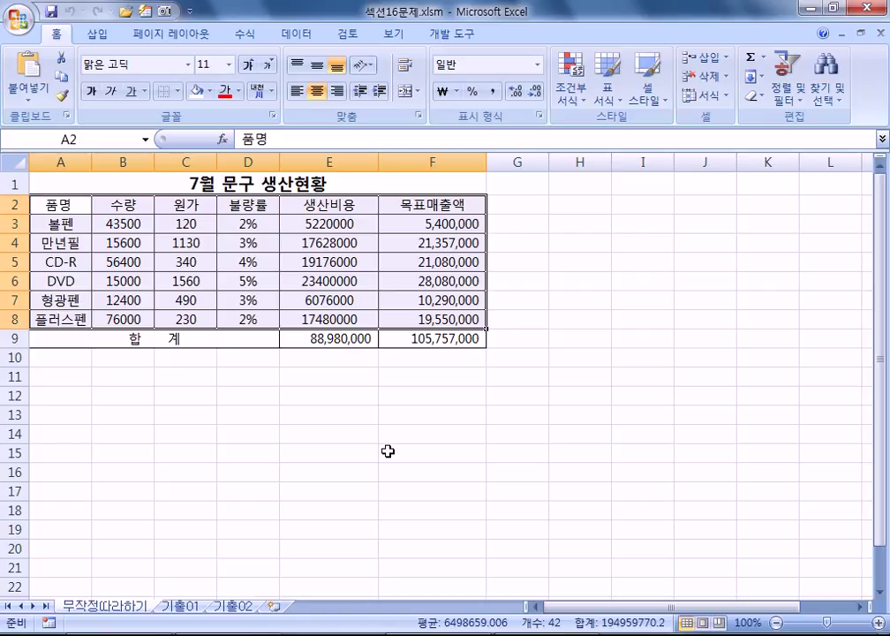
pyautogui.moveTo(248, 224); pyautogui.dragTo(250, 324)
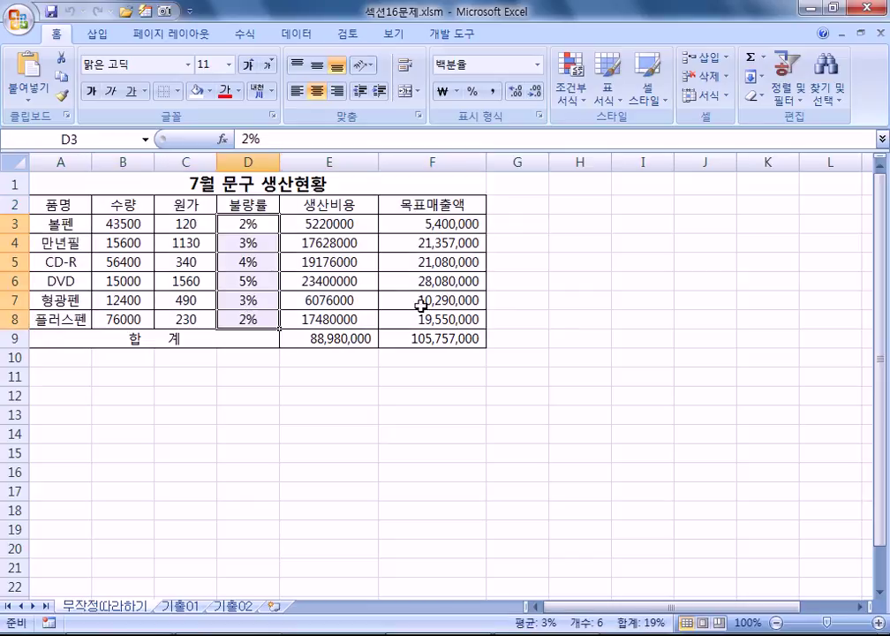
pyautogui.moveTo(423, 320); pyautogui.dragTo(411, 224)
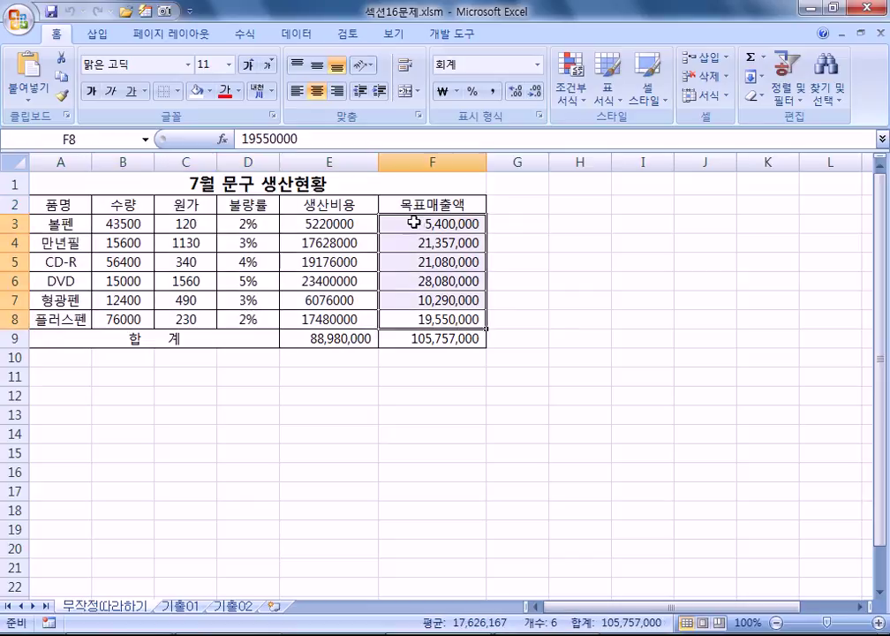
pyautogui.click(424, 376)
pyautogui.click(423, 340)
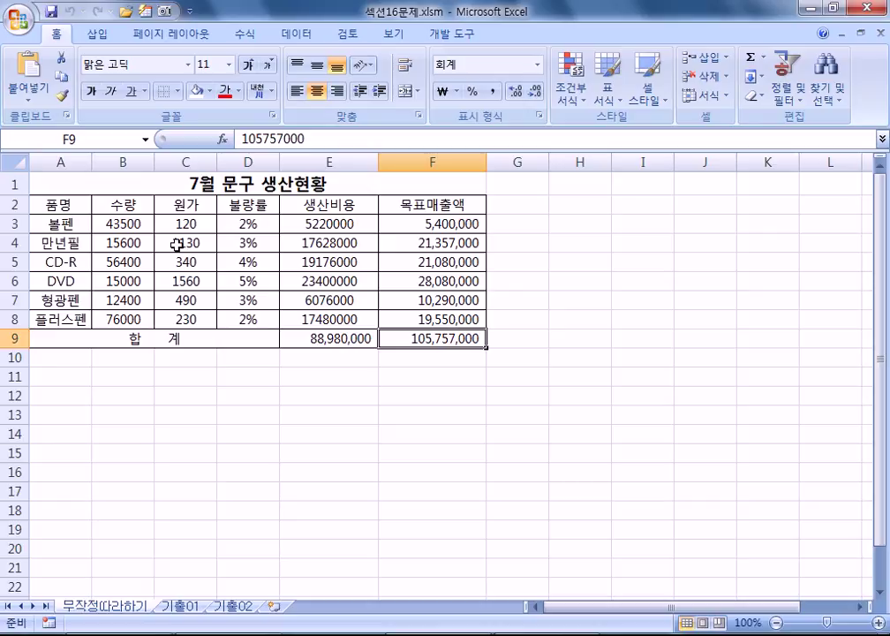
pyautogui.scroll(-4, 265, 372)
pyautogui.scroll(4, 265, 372)
# View the column chart on sheet 기출01 and the empty chart area below the table on sheet 무작정따라하기.
pyautogui.click(183, 607)
pyautogui.scroll(-4, 246, 385)
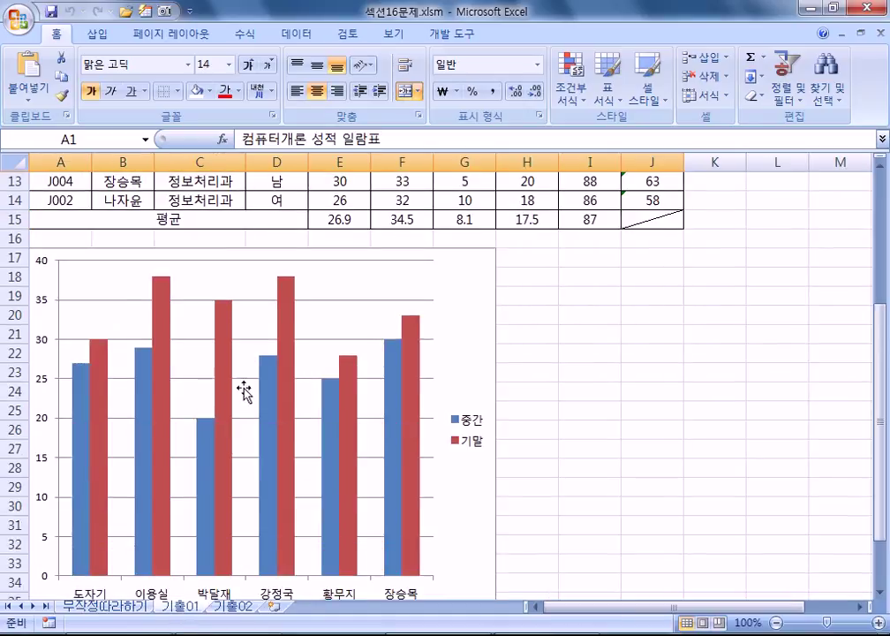
pyautogui.scroll(-3, 442, 353)
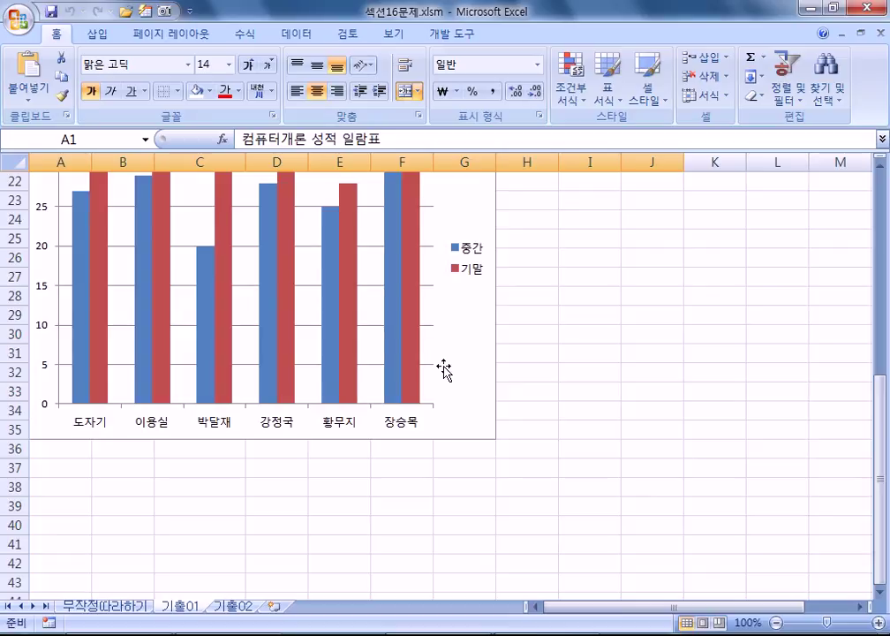
pyautogui.click(443, 369)
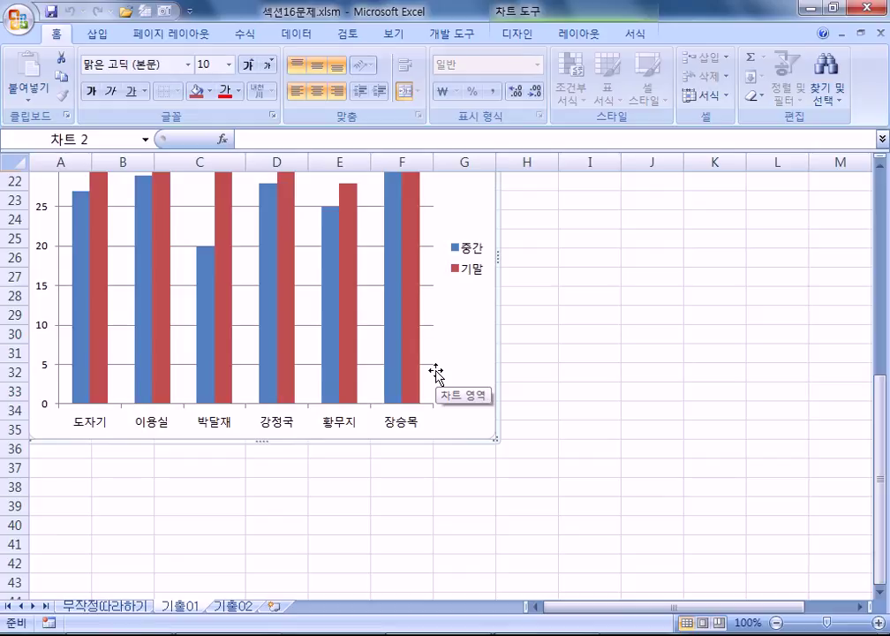
pyautogui.click(108, 607)
pyautogui.click(66, 380)
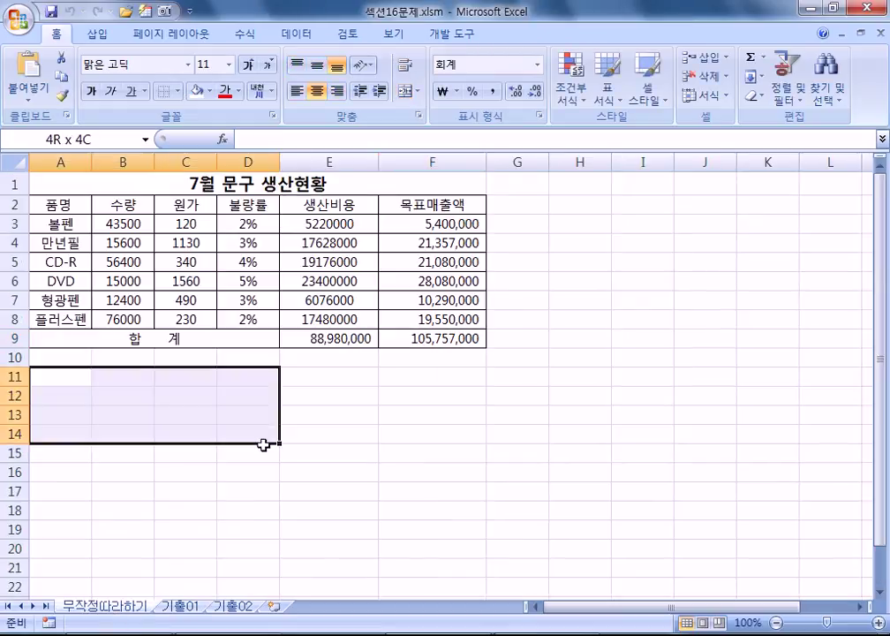
pyautogui.click(209, 393)
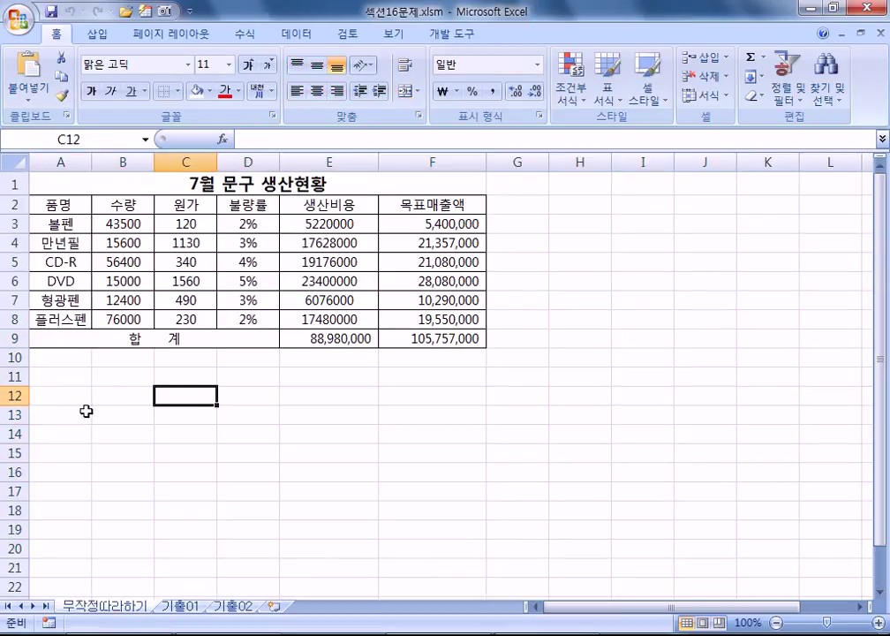
# Examine the line chart on sheet 기출02 and the 출석, 과제 and 총점 columns and column chart on sheet 기출01.
pyautogui.click(226, 608)
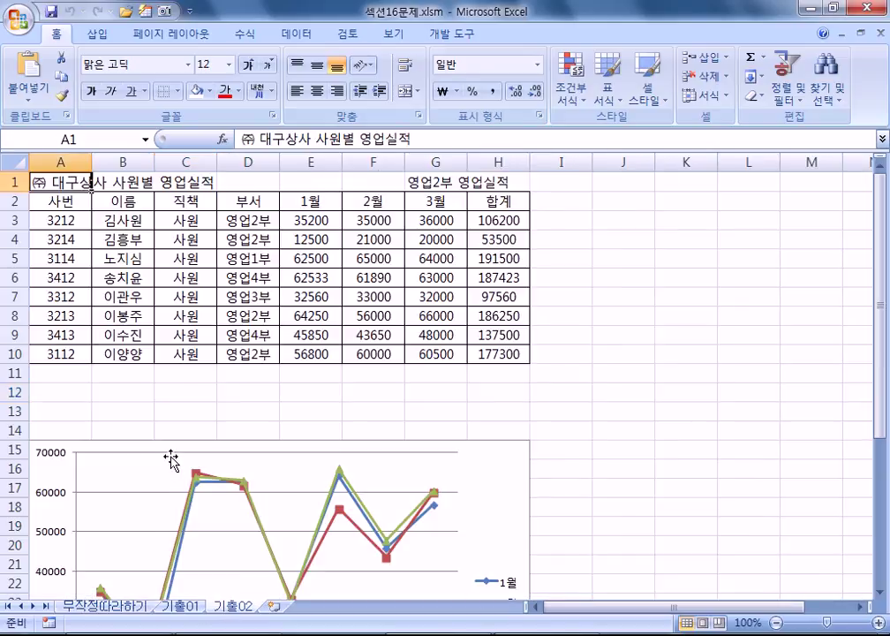
pyautogui.scroll(-4, 172, 466)
pyautogui.click(185, 606)
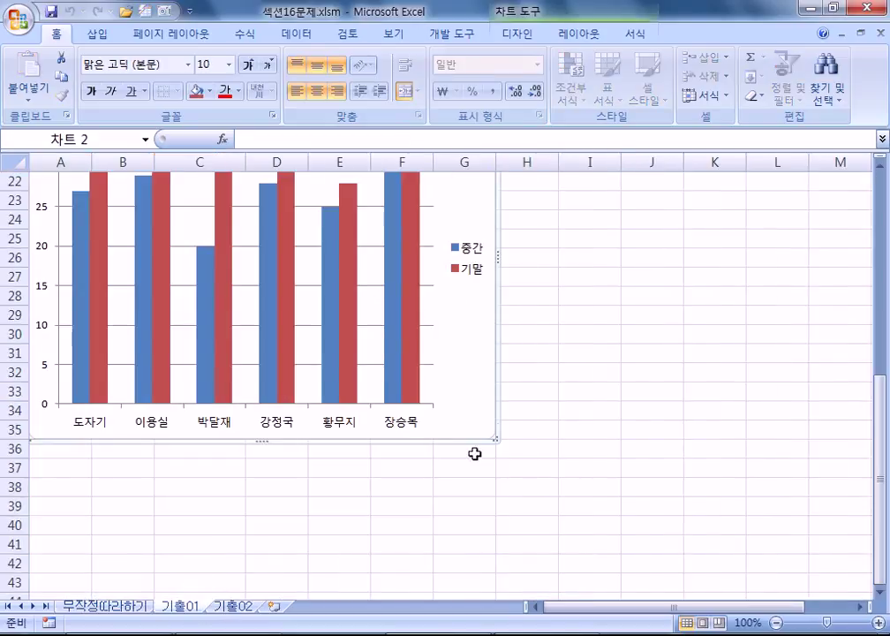
pyautogui.scroll(3, 426, 453)
pyautogui.scroll(3, 471, 453)
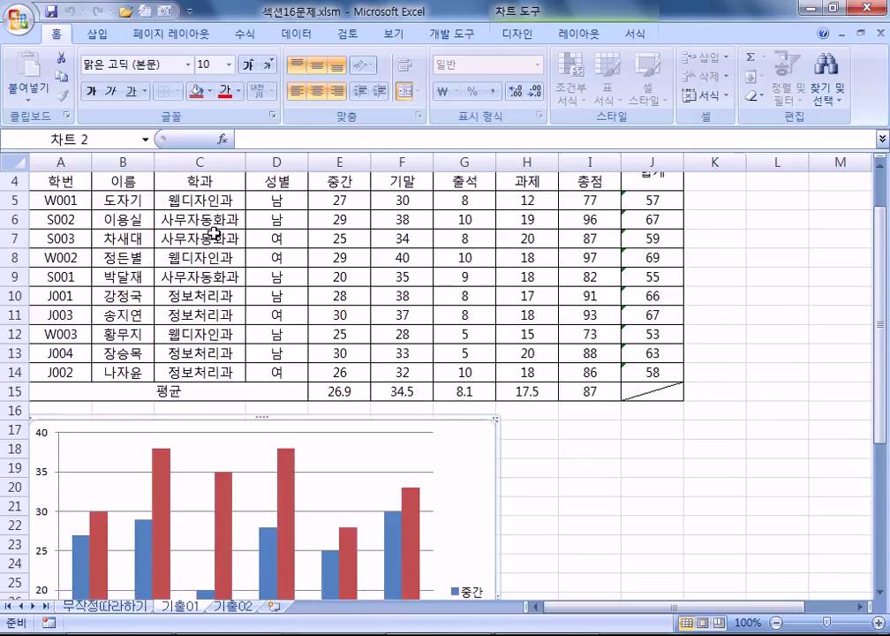
pyautogui.moveTo(463, 181); pyautogui.dragTo(463, 354)
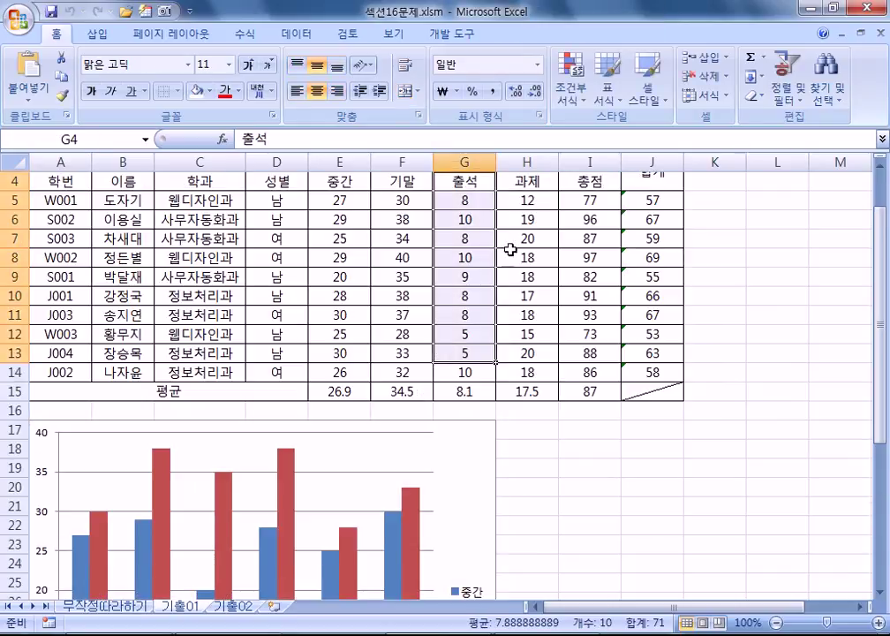
pyautogui.moveTo(540, 178); pyautogui.dragTo(525, 314)
pyautogui.moveTo(601, 181); pyautogui.dragTo(591, 319)
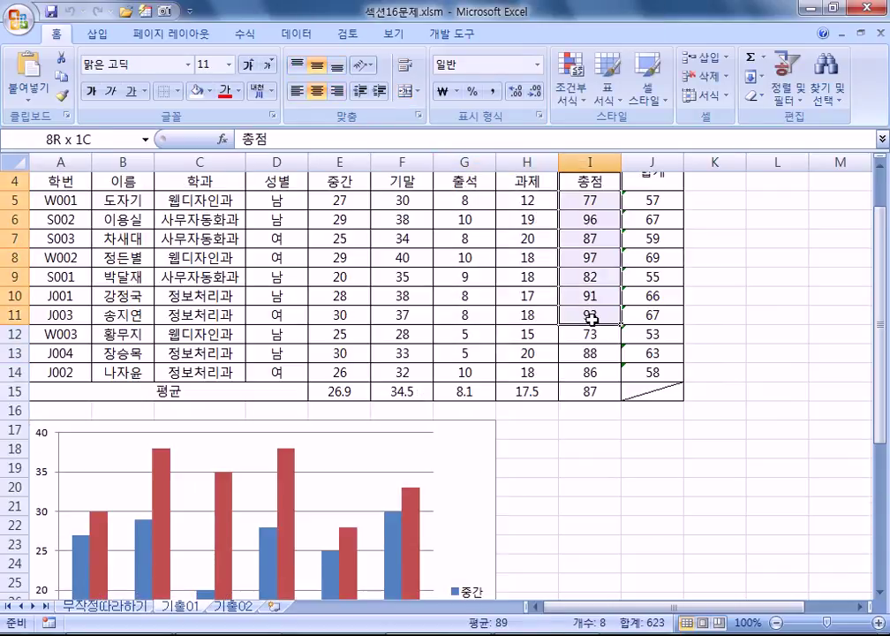
pyautogui.click(453, 292)
pyautogui.scroll(-3, 424, 309)
pyautogui.click(466, 362)
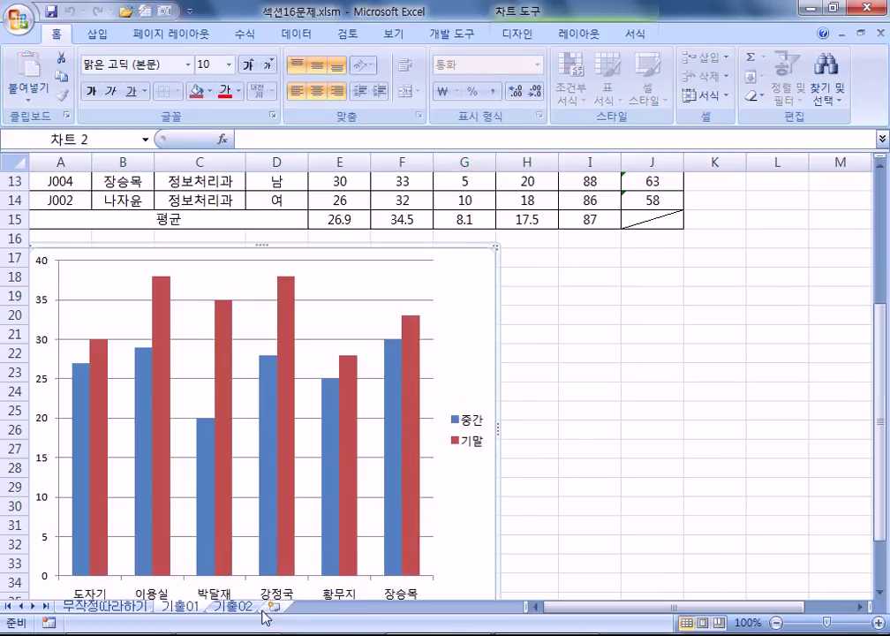
pyautogui.click(233, 607)
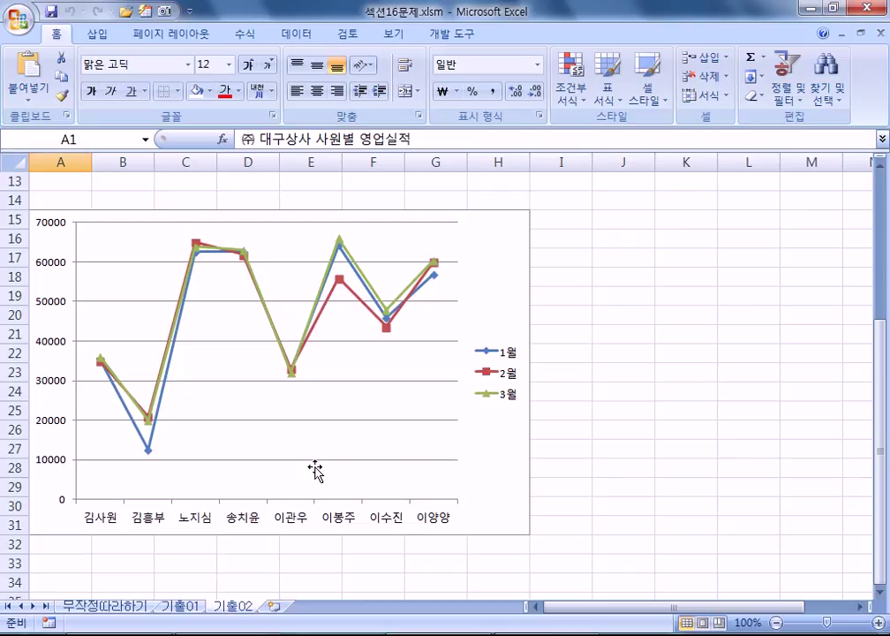
pyautogui.click(74, 605)
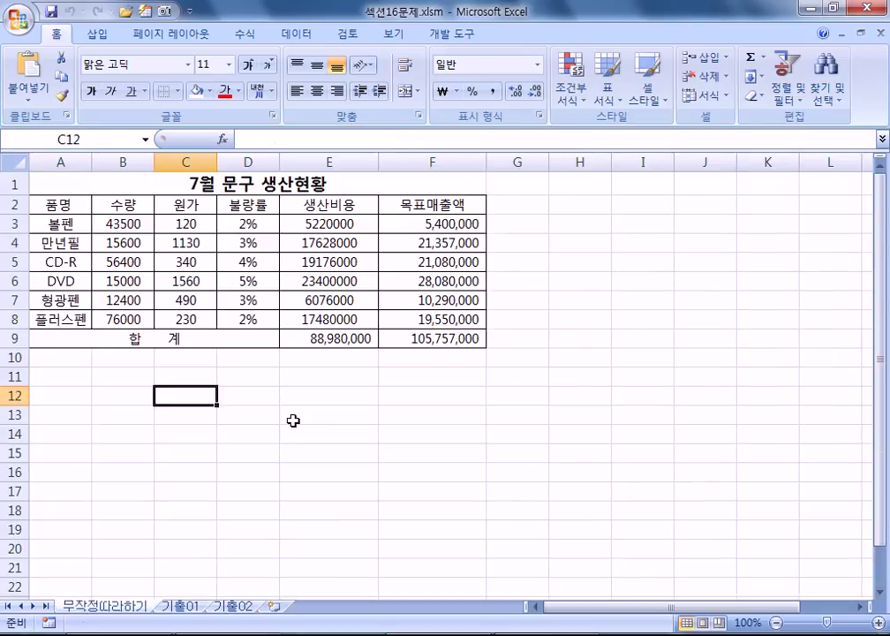
# Select the non-adjacent 품명, 불량률 and 생산비용 columns in rows 2 to 8 of the production table.
pyautogui.moveTo(77, 205); pyautogui.dragTo(74, 318)
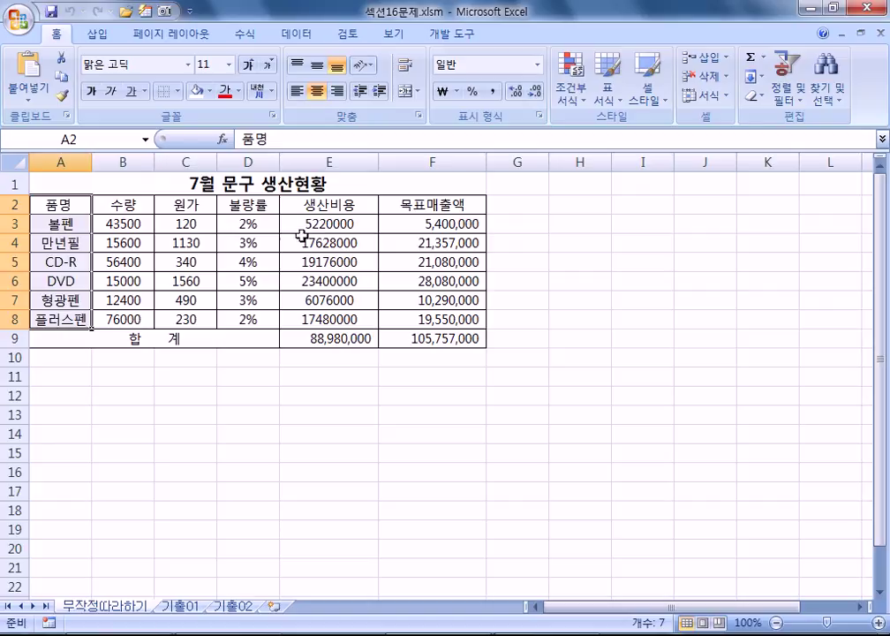
pyautogui.moveTo(256, 202); pyautogui.dragTo(293, 302)
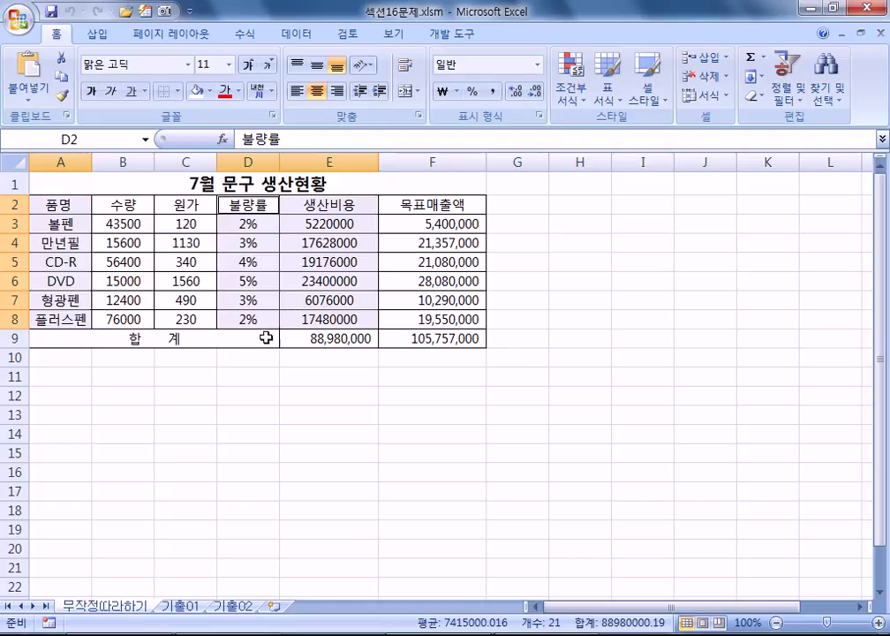
pyautogui.moveTo(51, 208); pyautogui.dragTo(69, 317)
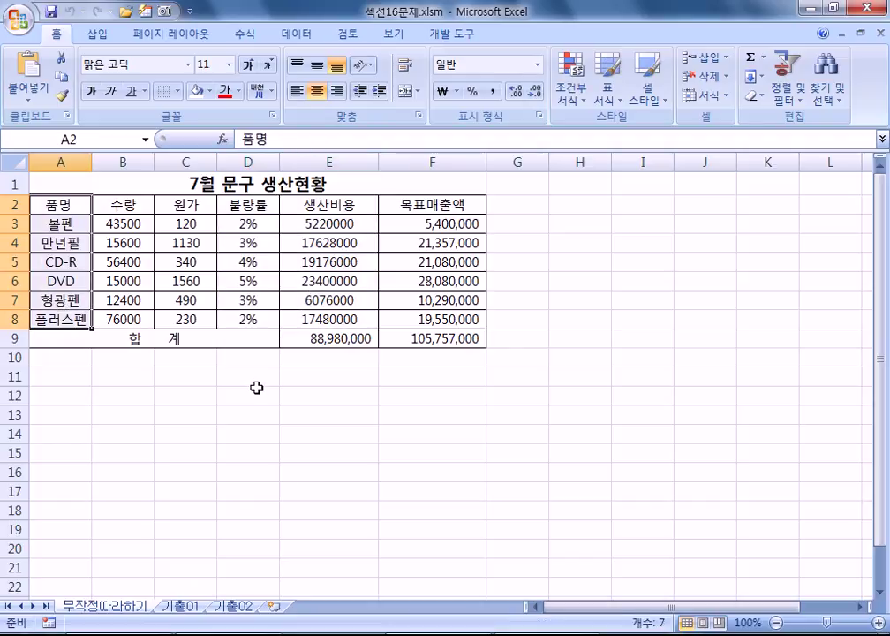
pyautogui.moveTo(247, 202); pyautogui.dragTo(244, 316)
pyautogui.moveTo(318, 203); pyautogui.dragTo(321, 316)
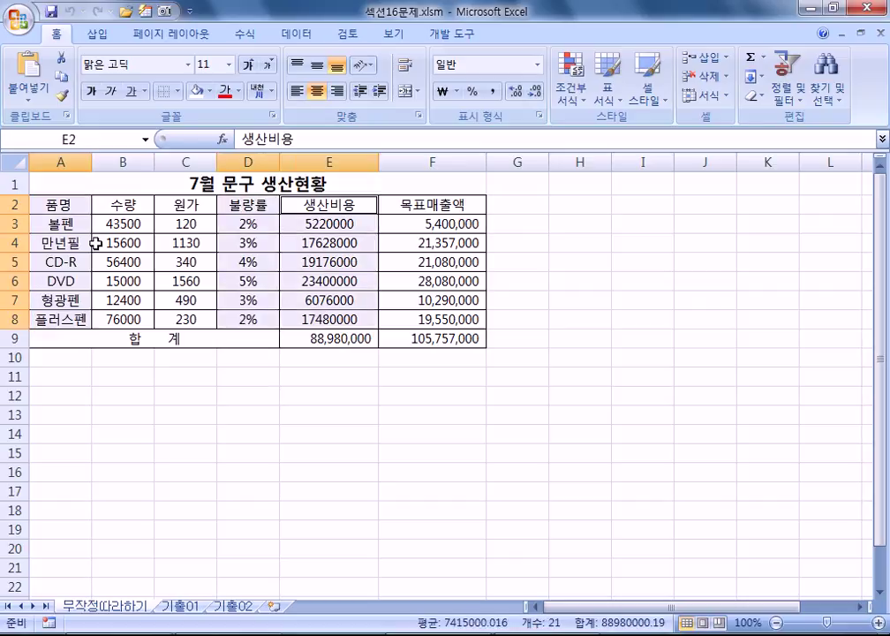
# Insert a 2-D clustered column chart from A2:A8 and D2:E8 and place it below the production table.
pyautogui.moveTo(73, 201); pyautogui.dragTo(76, 313)
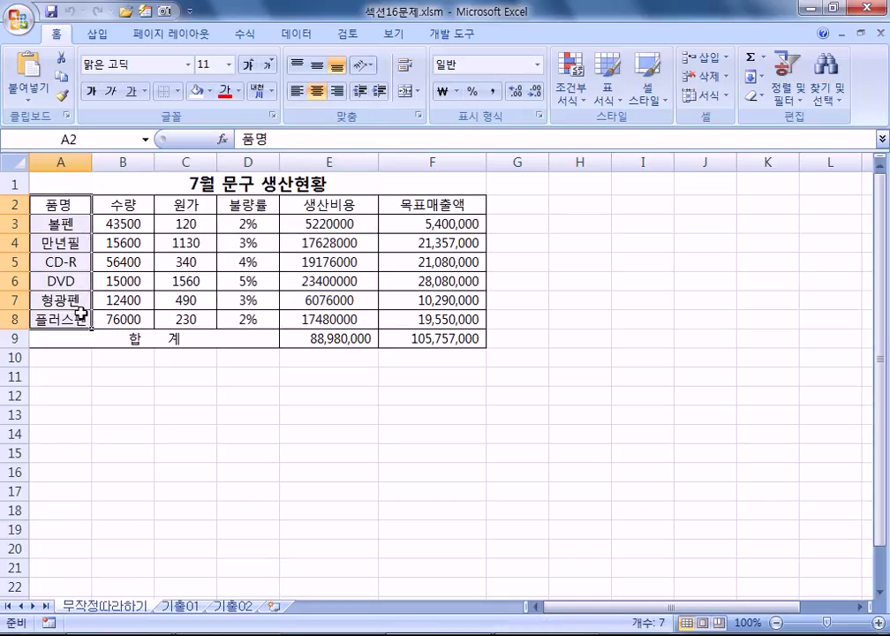
pyautogui.moveTo(237, 202); pyautogui.dragTo(328, 319)
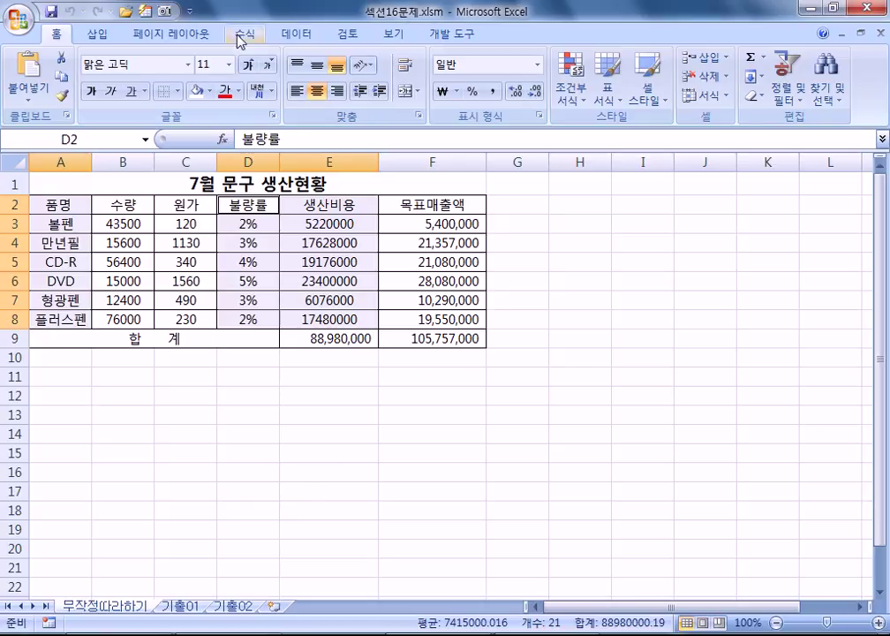
pyautogui.click(97, 35)
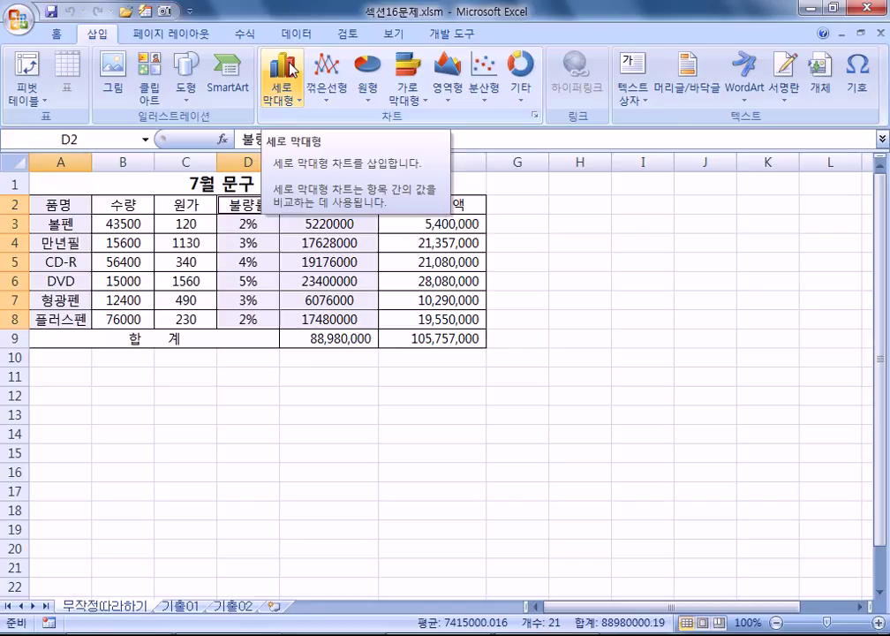
pyautogui.click(291, 73)
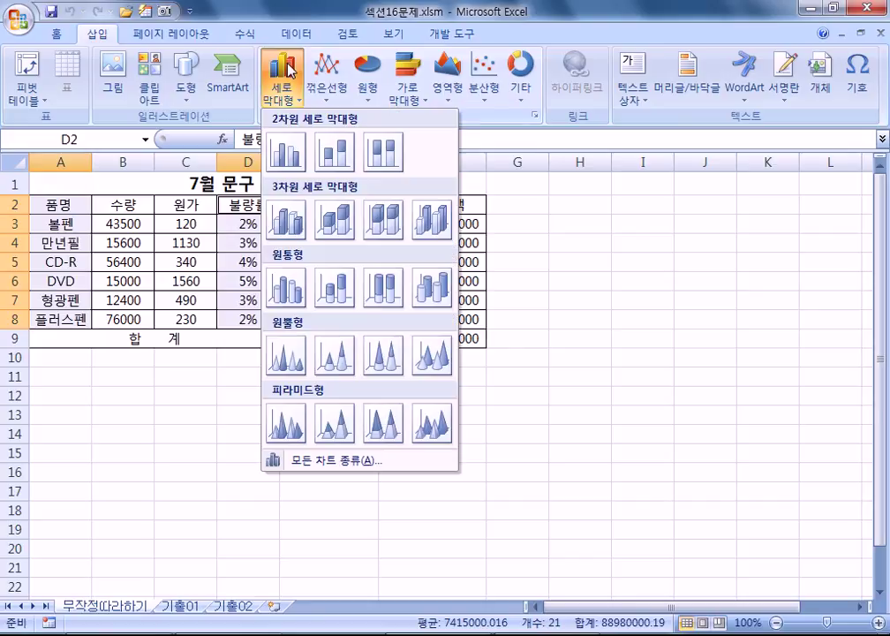
pyautogui.click(287, 157)
pyautogui.moveTo(644, 315); pyautogui.dragTo(412, 423)
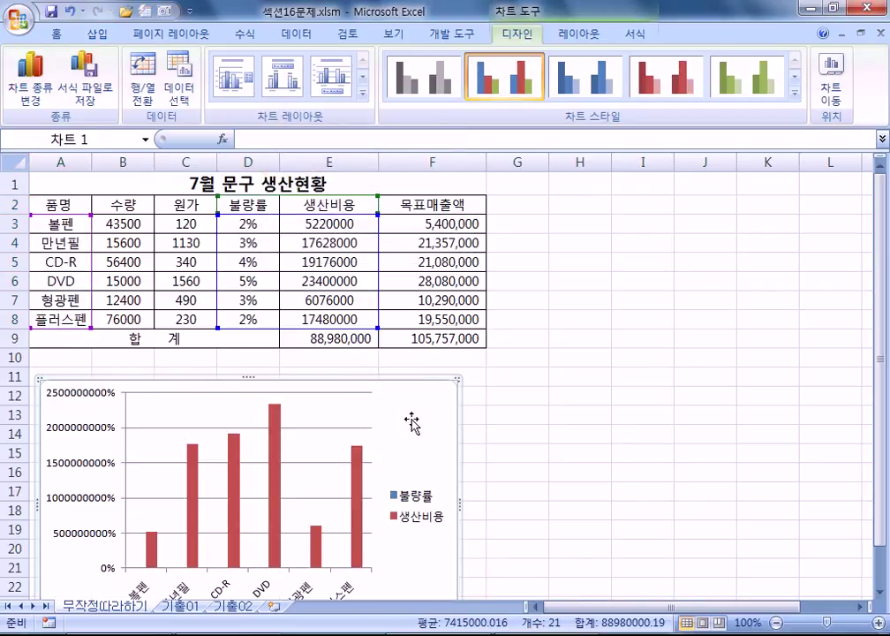
# Change the chart to a 2-D line chart with markers and move it clear of the space below columns A to E.
pyautogui.click(103, 32)
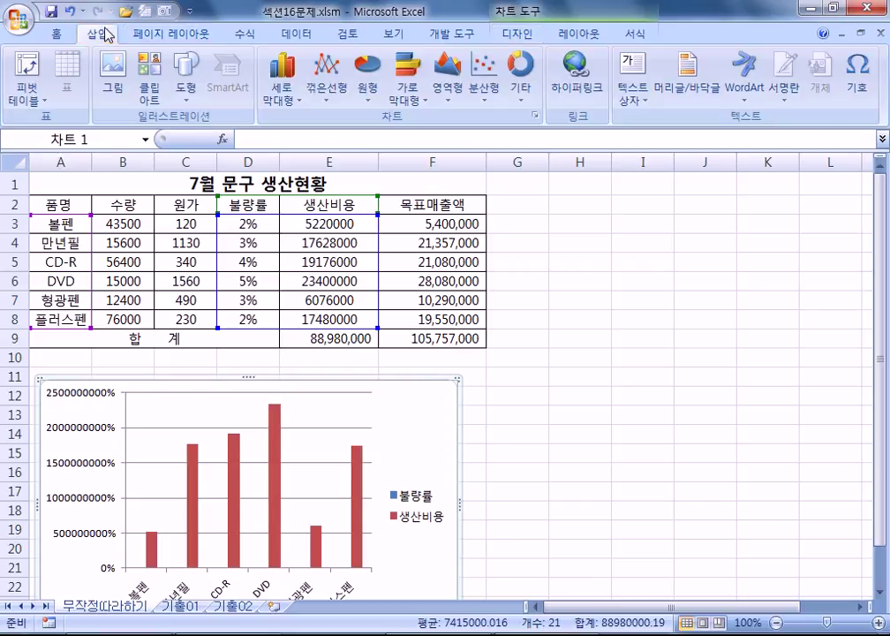
pyautogui.click(327, 80)
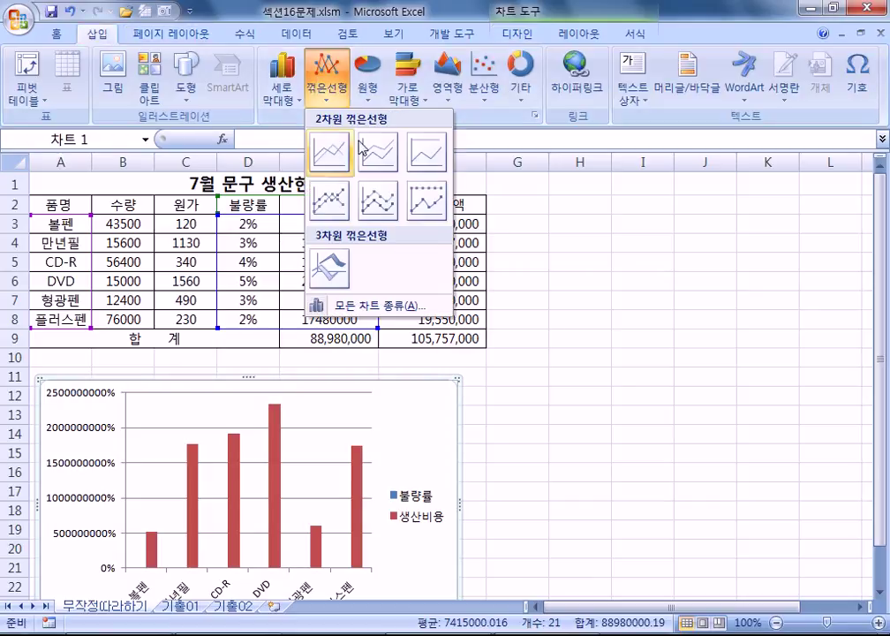
pyautogui.click(341, 209)
pyautogui.moveTo(420, 399); pyautogui.dragTo(809, 378)
pyautogui.click(198, 431)
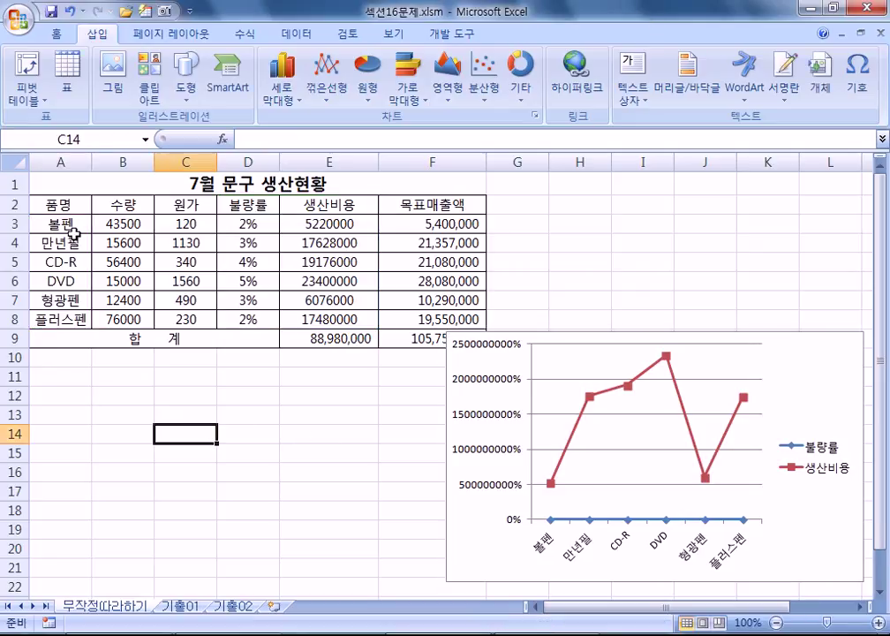
# Insert a second chart, 2-D clustered column, from A2:A8 and D2:E8 below the table, and move the line chart beside it, clear of row 9.
pyautogui.moveTo(56, 203); pyautogui.dragTo(408, 328)
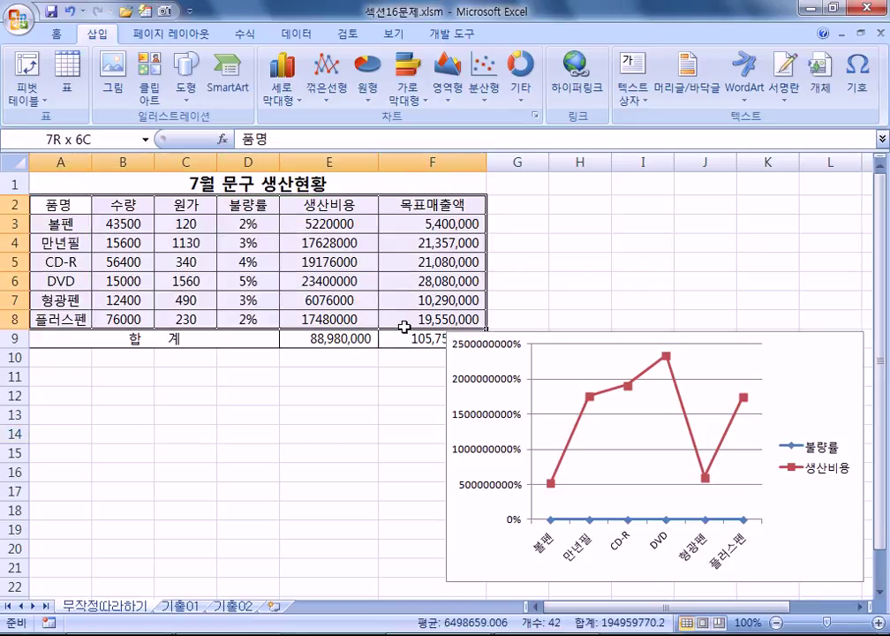
pyautogui.moveTo(71, 203); pyautogui.dragTo(77, 312)
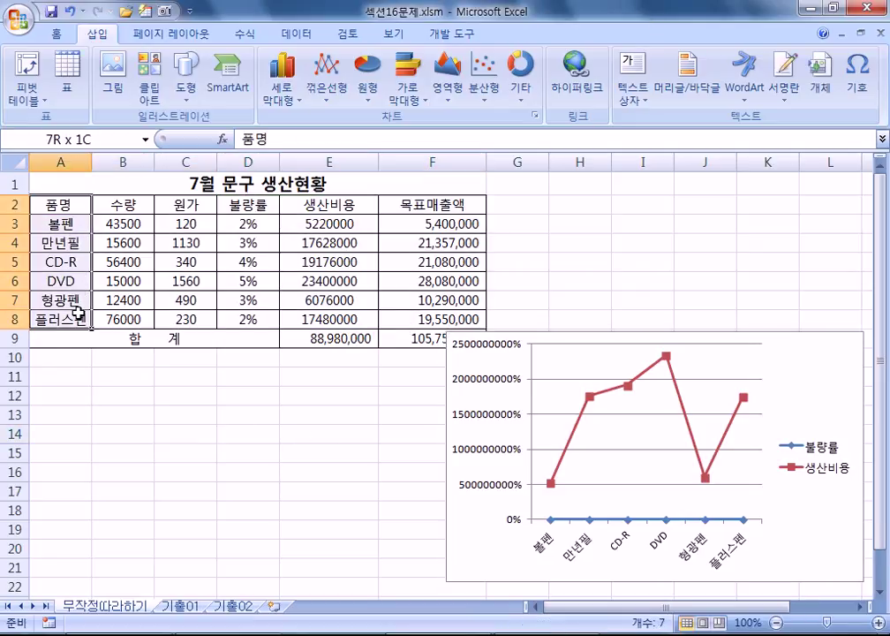
pyautogui.moveTo(249, 204); pyautogui.dragTo(314, 320)
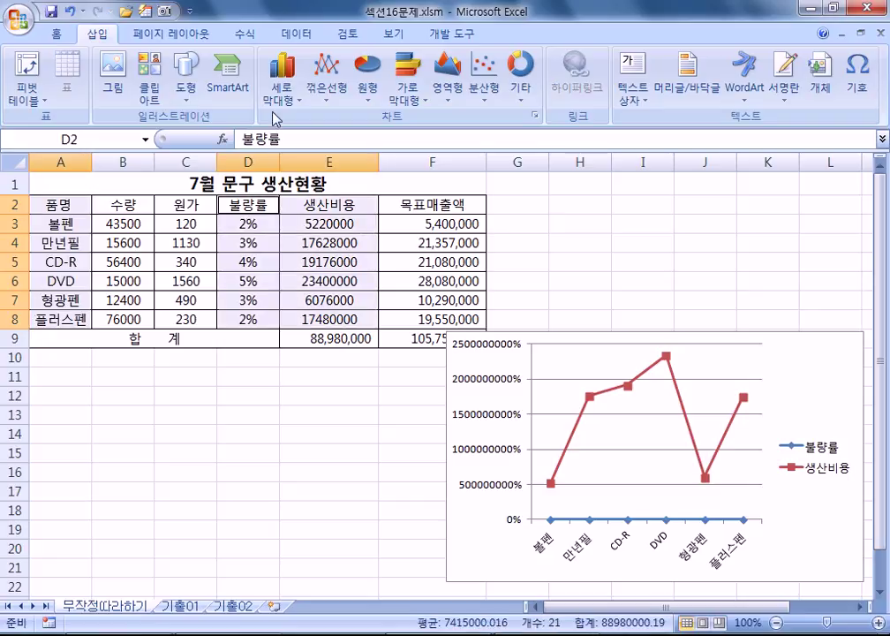
pyautogui.click(281, 88)
pyautogui.click(284, 151)
pyautogui.moveTo(626, 295); pyautogui.dragTo(407, 393)
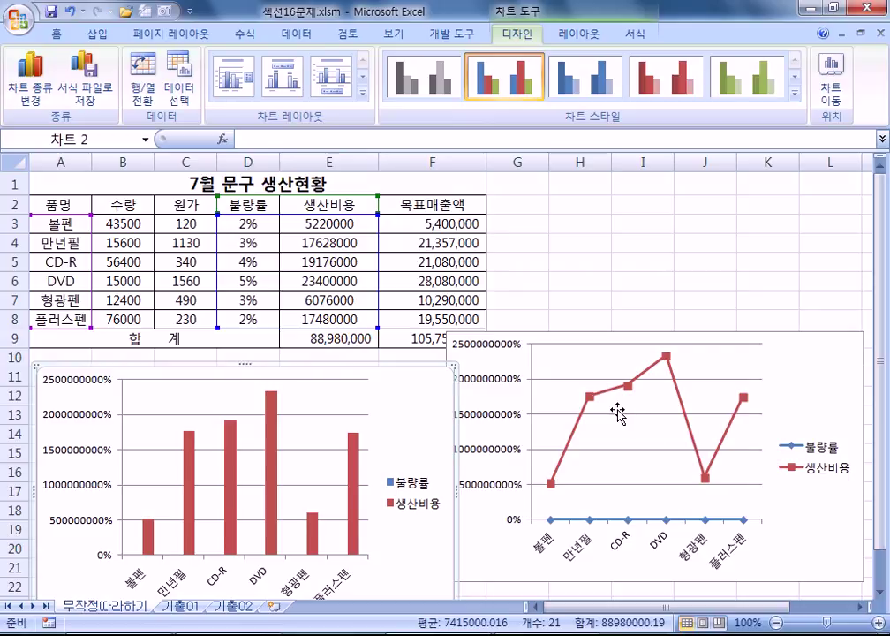
pyautogui.moveTo(826, 387); pyautogui.dragTo(834, 419)
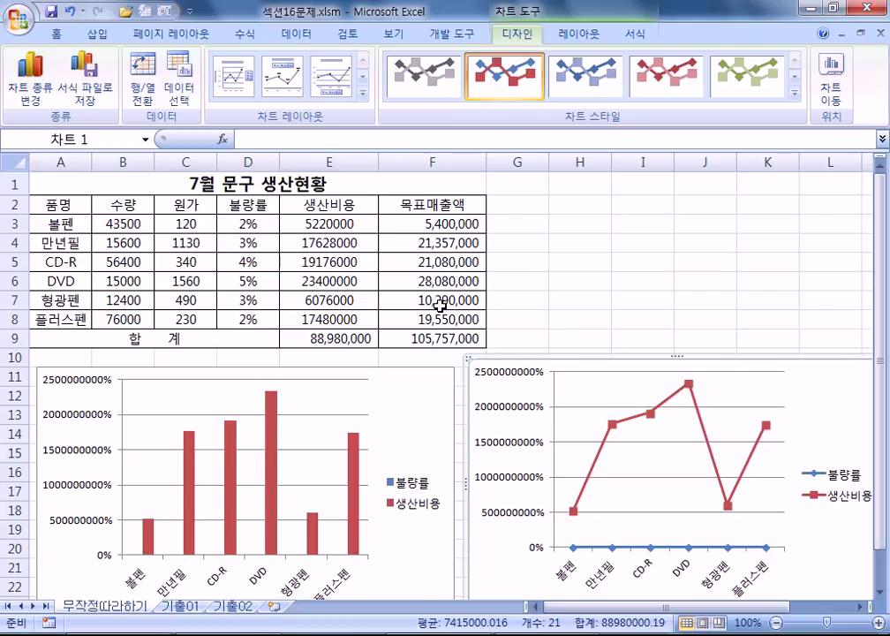
pyautogui.scroll(-2, 439, 303)
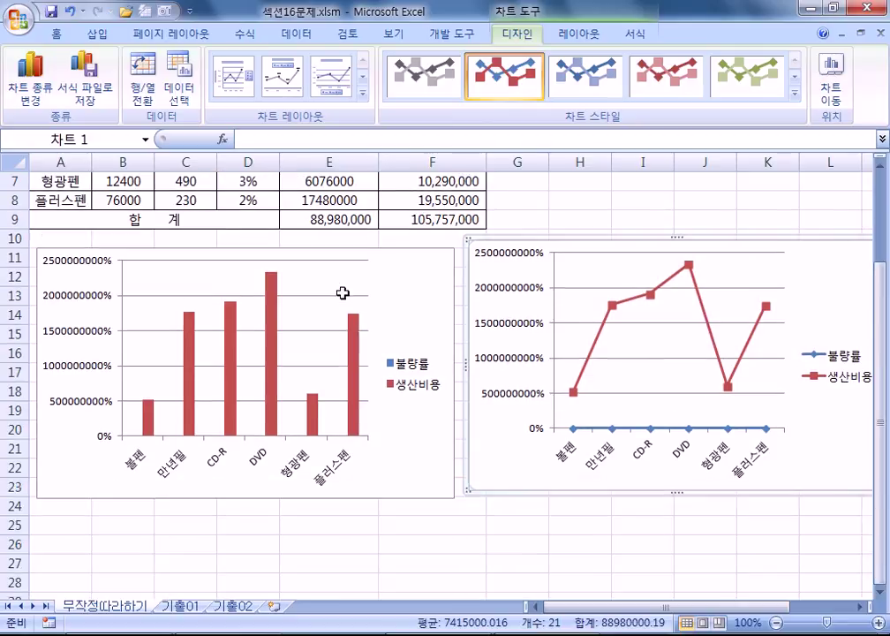
# Delete both the clustered column chart and the line chart below the production table.
pyautogui.moveTo(596, 241); pyautogui.dragTo(600, 251)
pyautogui.click(425, 284)
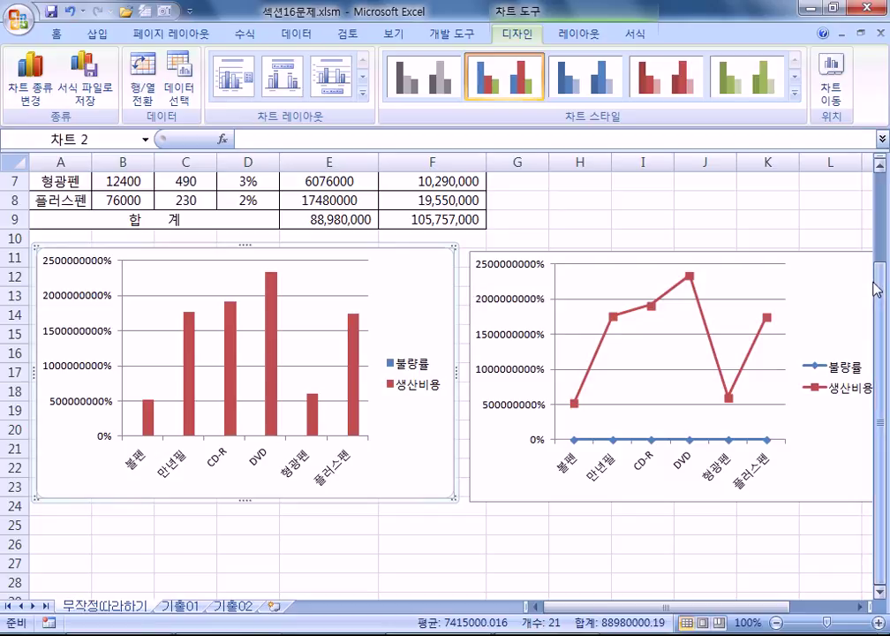
pyautogui.click(834, 280)
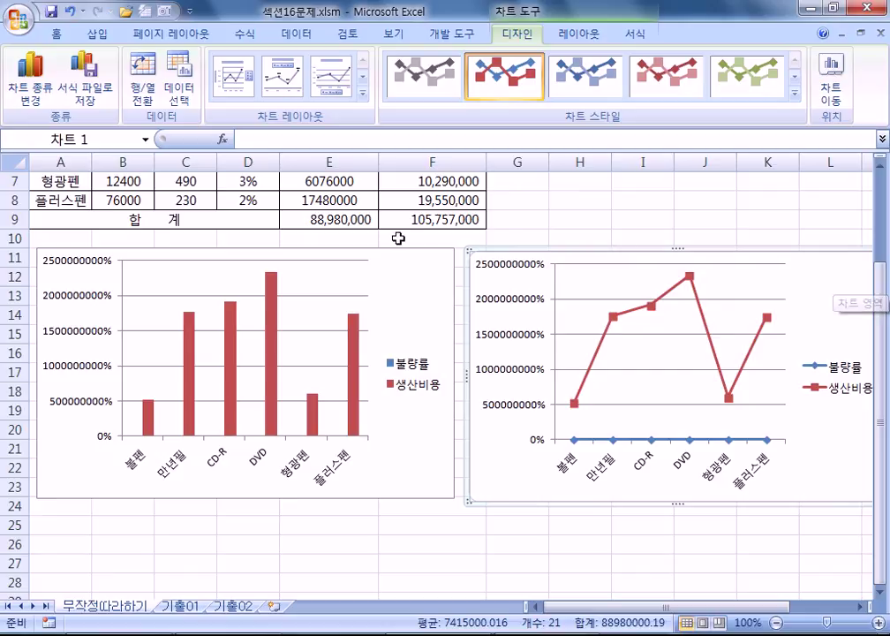
pyautogui.click(449, 292)
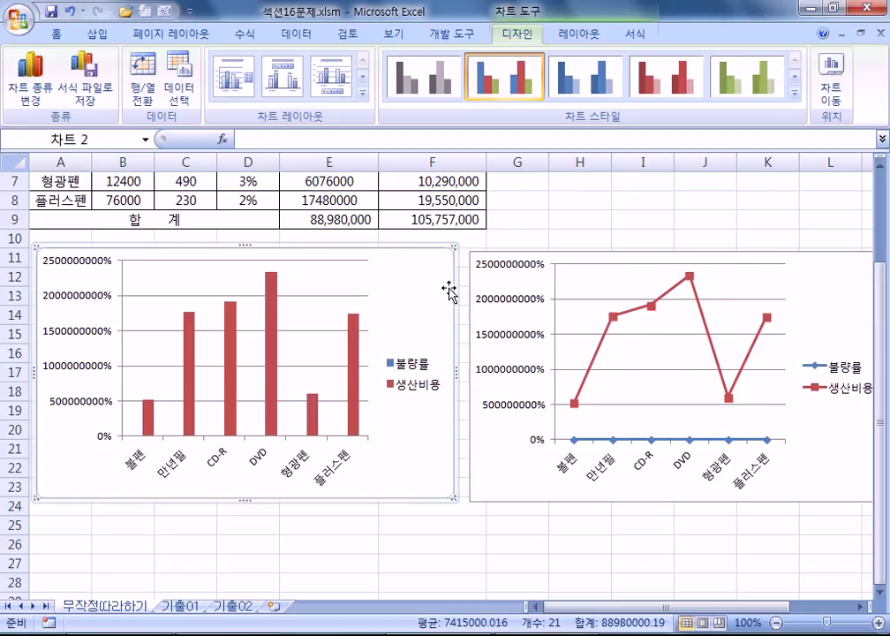
pyautogui.press('Delete')
pyautogui.click(811, 284)
pyautogui.press('Delete')
pyautogui.scroll(2, 143, 298)
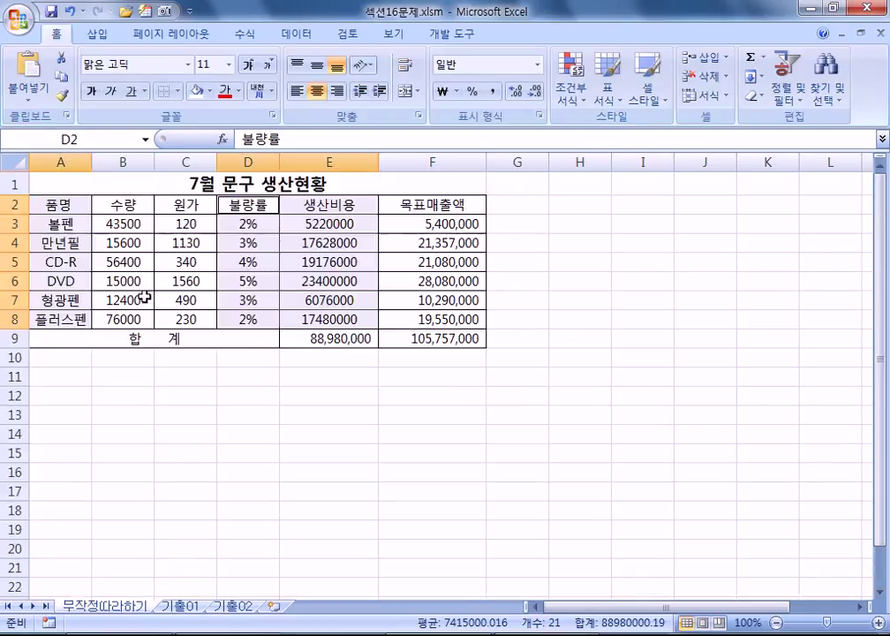
# Insert a 2-D line chart with markers from the 품명, 불량률 and 생산비용 data in A2:A8 and D2:E8.
pyautogui.moveTo(72, 205); pyautogui.dragTo(72, 320)
pyautogui.moveTo(232, 206); pyautogui.dragTo(294, 314)
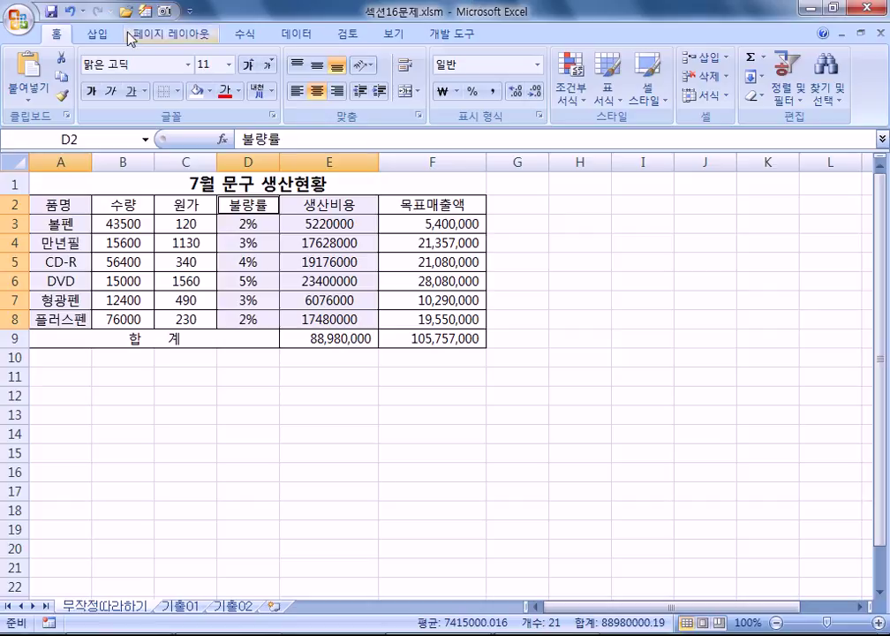
pyautogui.click(97, 35)
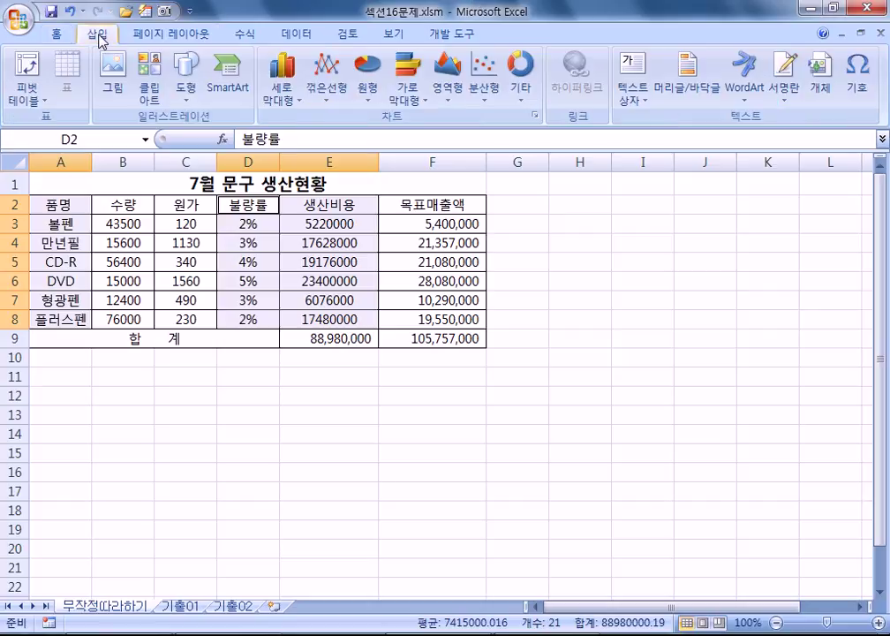
pyautogui.click(319, 103)
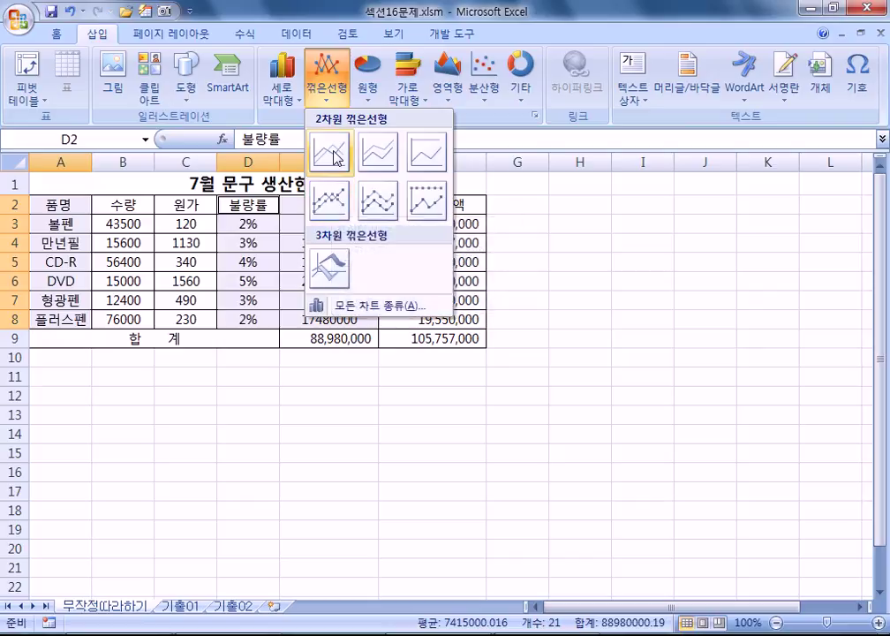
pyautogui.click(341, 214)
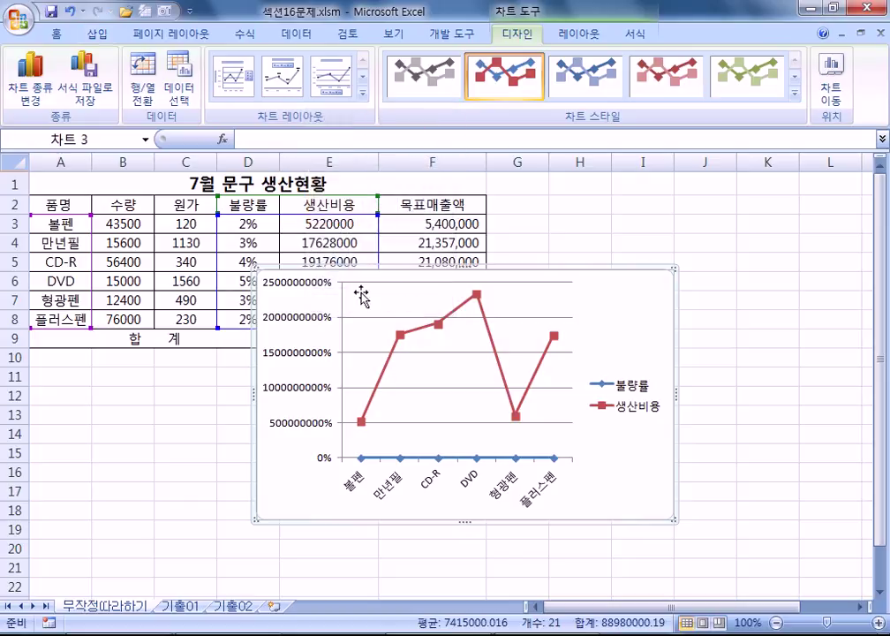
# Reapply the 2-D line with markers type to the chart and move it below the table, starting at row 11.
pyautogui.click(95, 34)
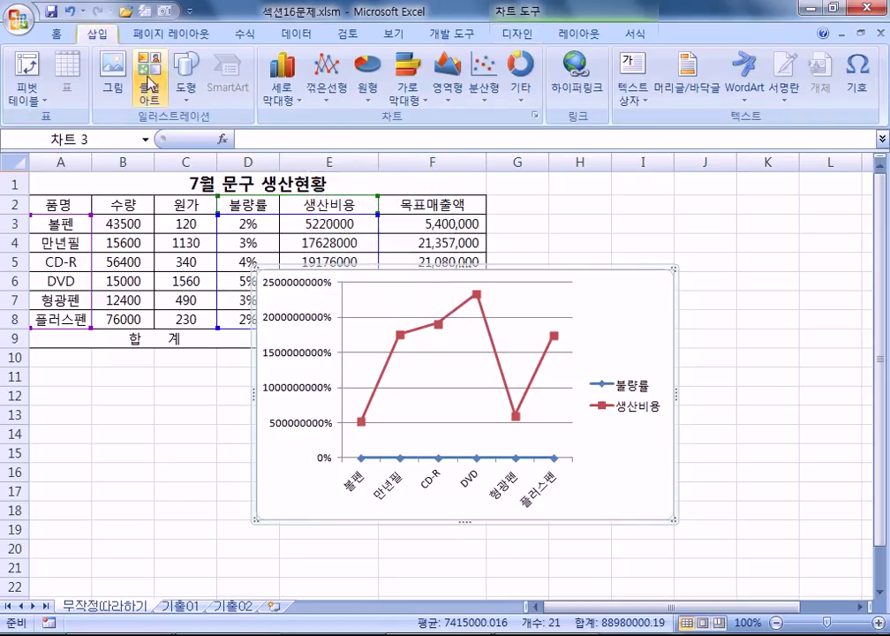
pyautogui.click(291, 82)
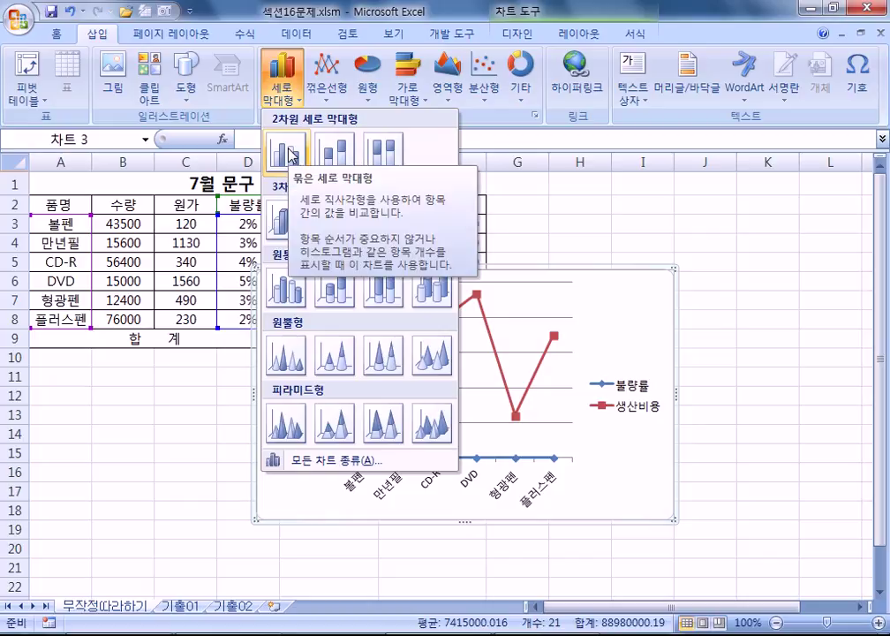
pyautogui.click(633, 301)
pyautogui.click(327, 75)
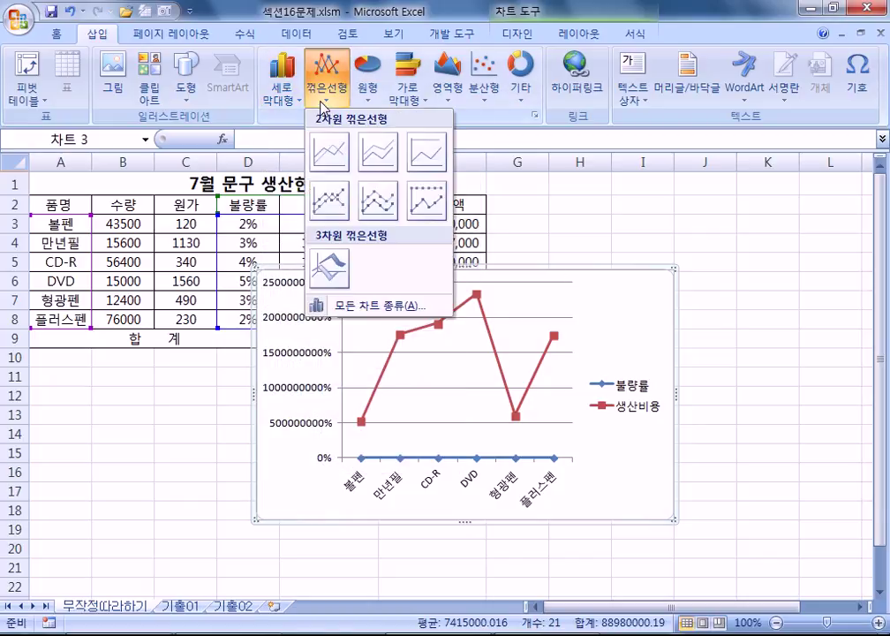
pyautogui.click(330, 199)
pyautogui.moveTo(586, 349); pyautogui.dragTo(487, 398)
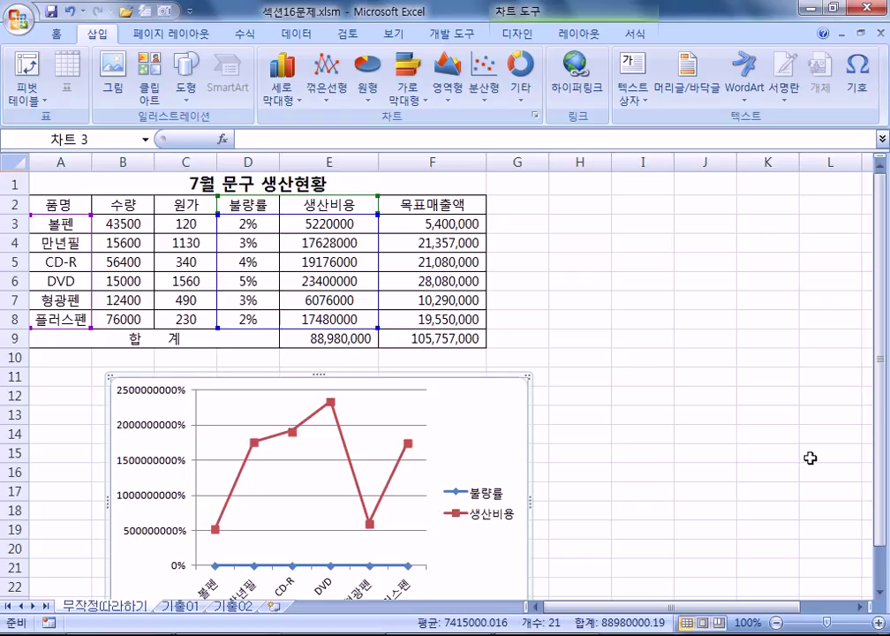
# Examine the 생산비용 line in the chart against the scale of the vertical value axis.
pyautogui.scroll(-3, 484, 397)
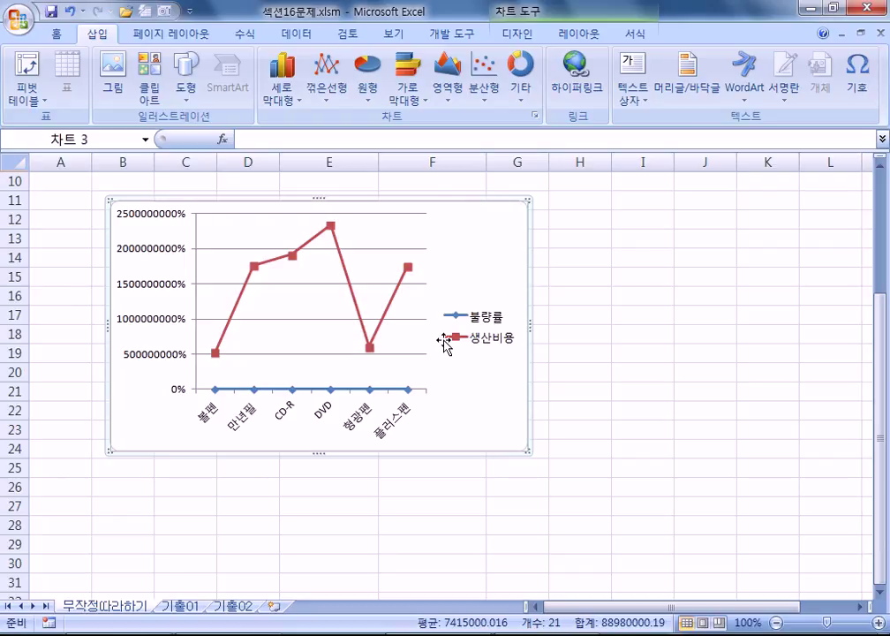
pyautogui.click(399, 296)
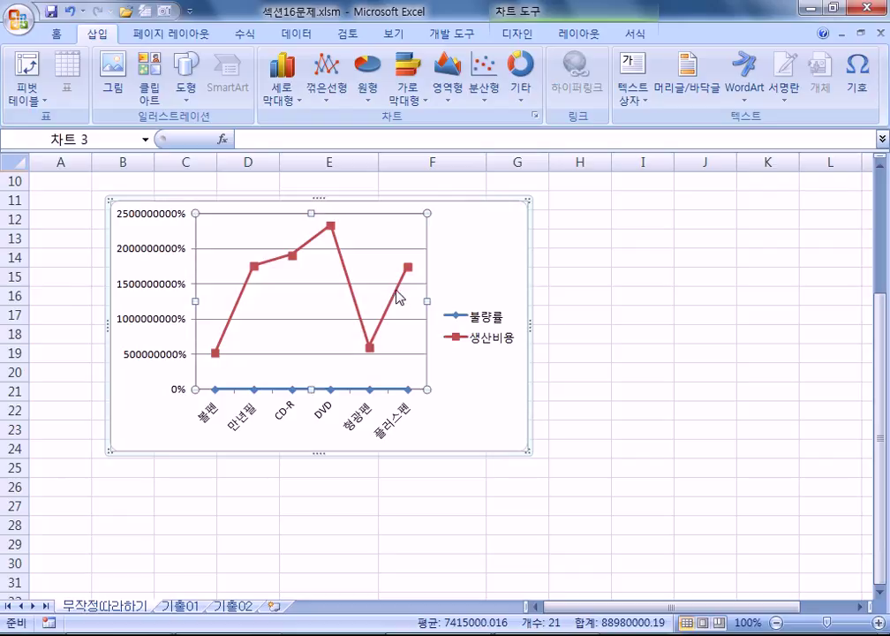
pyautogui.click(398, 297)
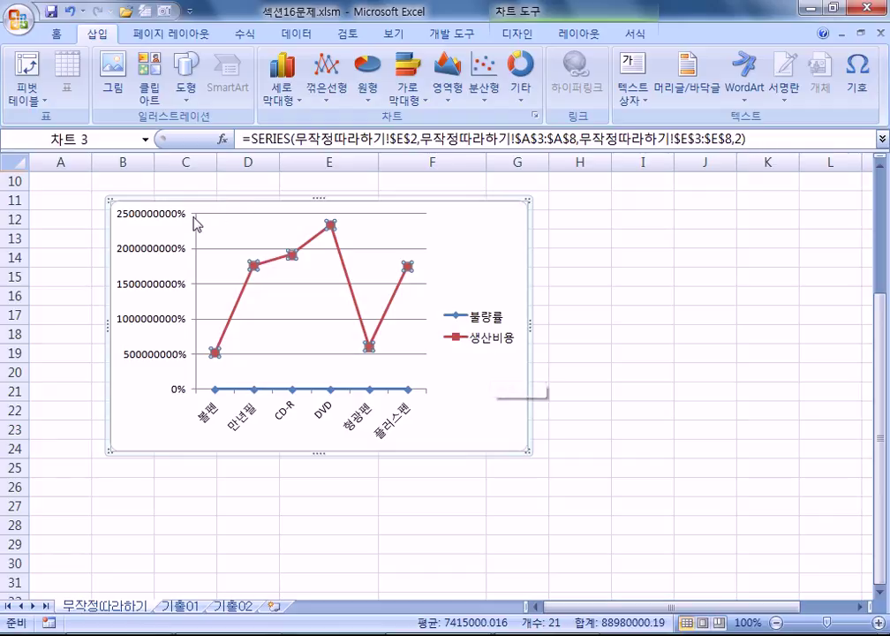
pyautogui.click(165, 223)
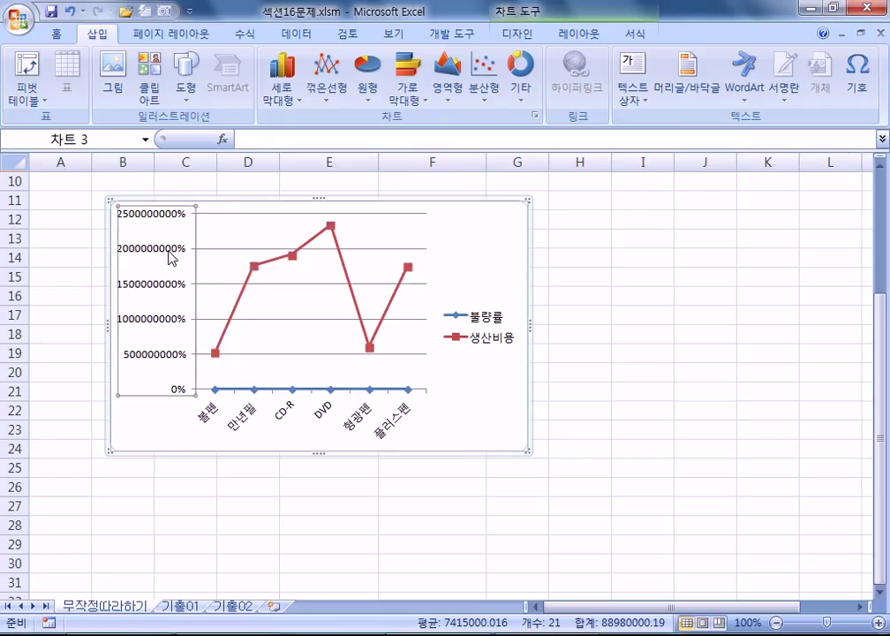
pyautogui.click(434, 228)
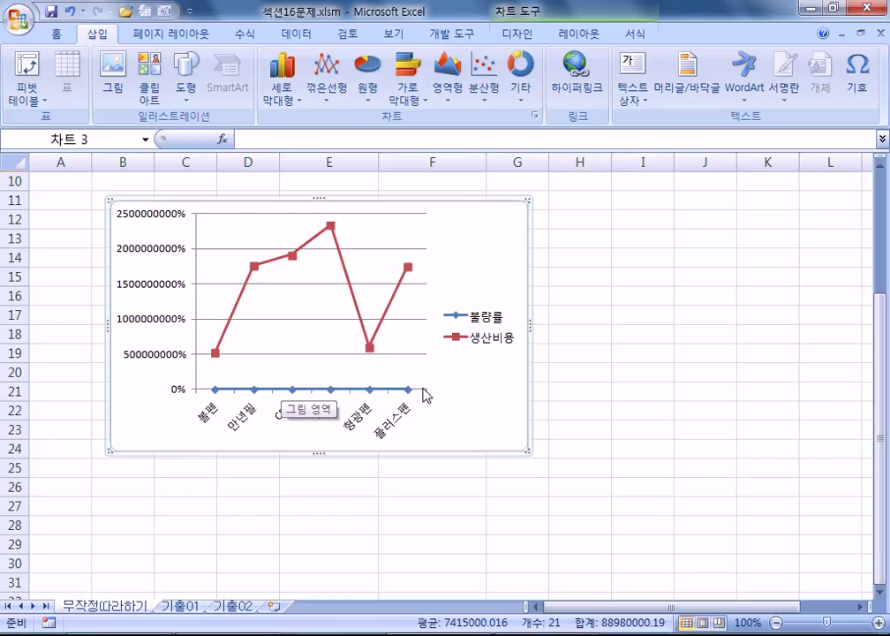
# Compare the 불량률 values in D3:D8 with the 생산비용 values in E3:E8.
pyautogui.scroll(3, 438, 381)
pyautogui.moveTo(252, 226); pyautogui.dragTo(241, 331)
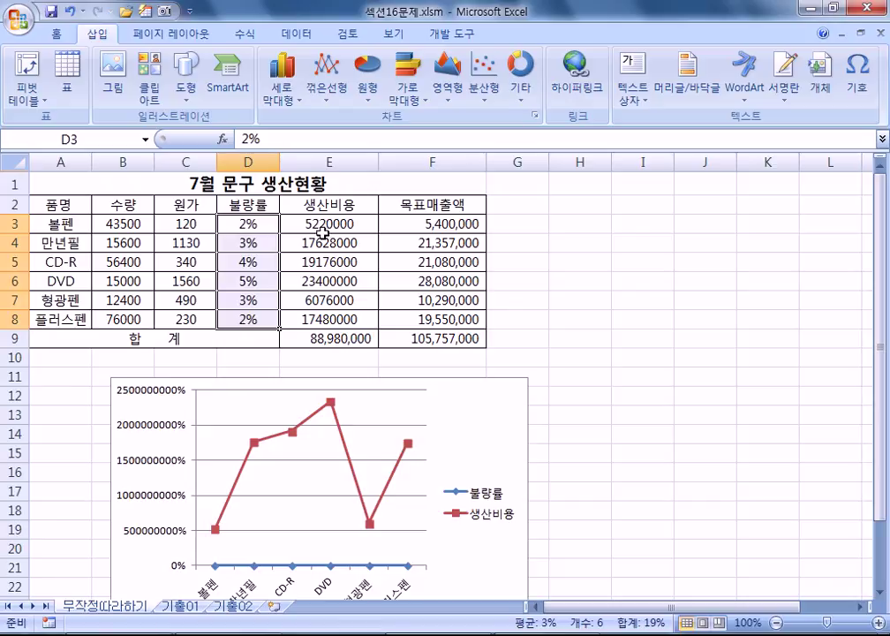
pyautogui.moveTo(324, 225); pyautogui.dragTo(306, 323)
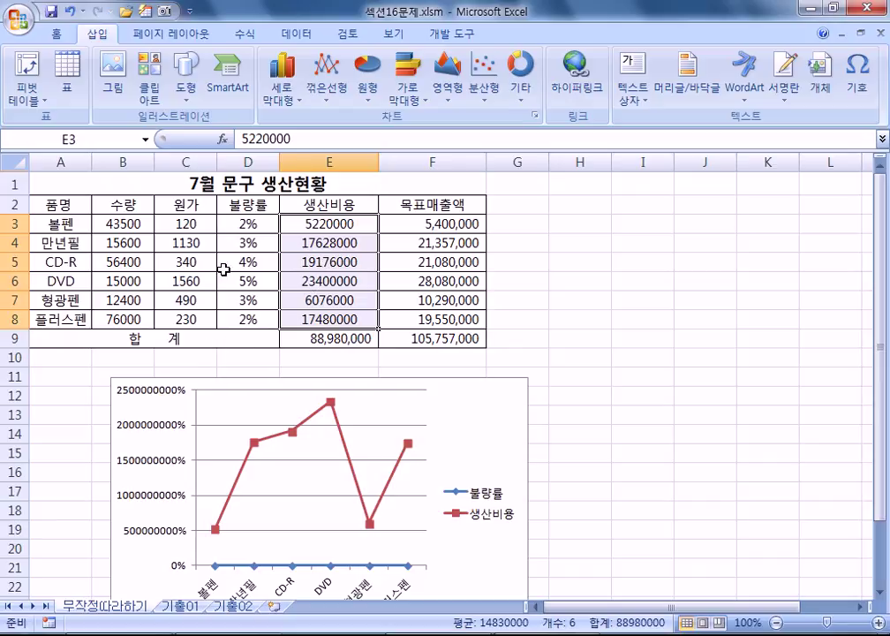
pyautogui.moveTo(234, 221); pyautogui.dragTo(232, 324)
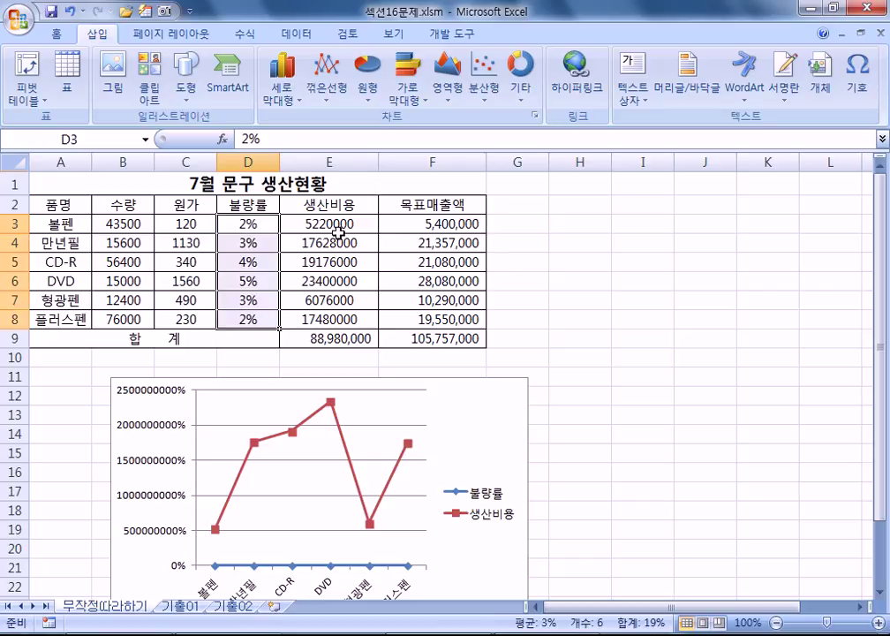
pyautogui.moveTo(261, 224); pyautogui.dragTo(345, 320)
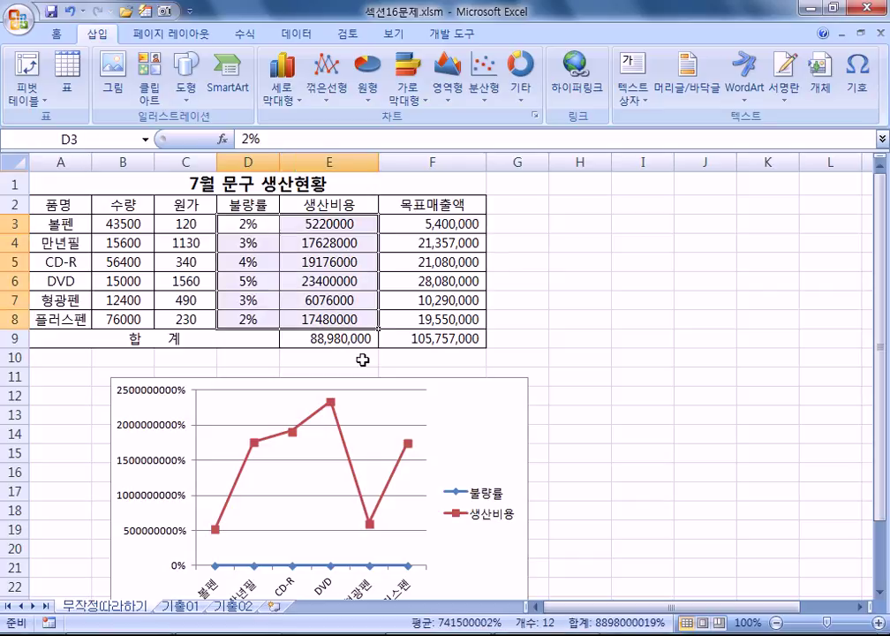
# Examine the 불량률 and 생산비용 series lines in the chart one after the other, then deselect the chart.
pyautogui.scroll(-1, 457, 484)
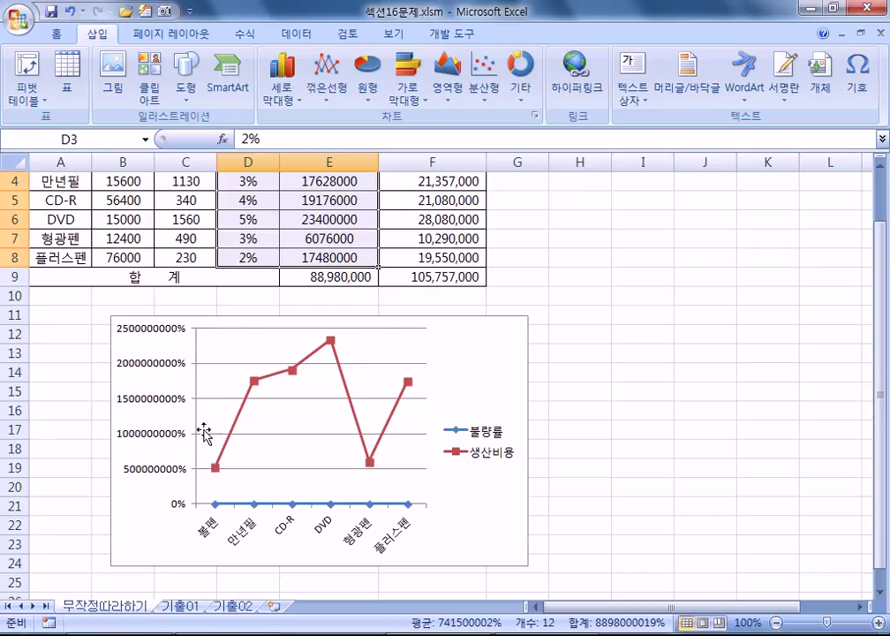
pyautogui.click(235, 506)
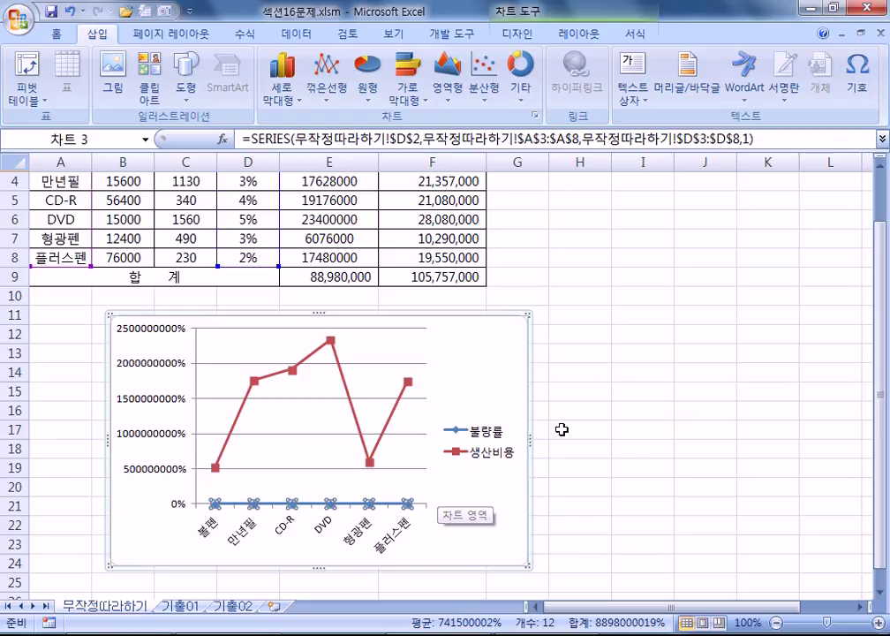
pyautogui.click(505, 349)
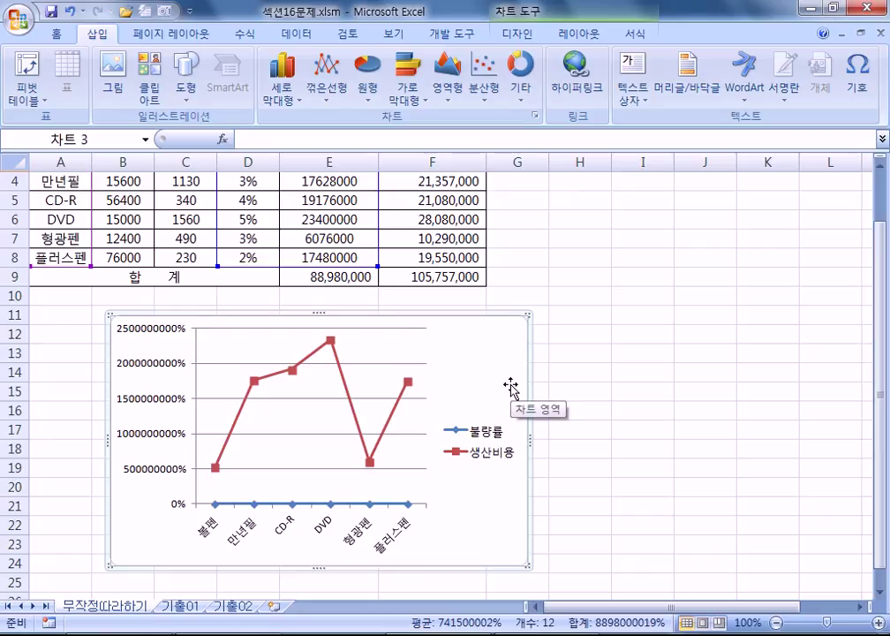
pyautogui.click(400, 400)
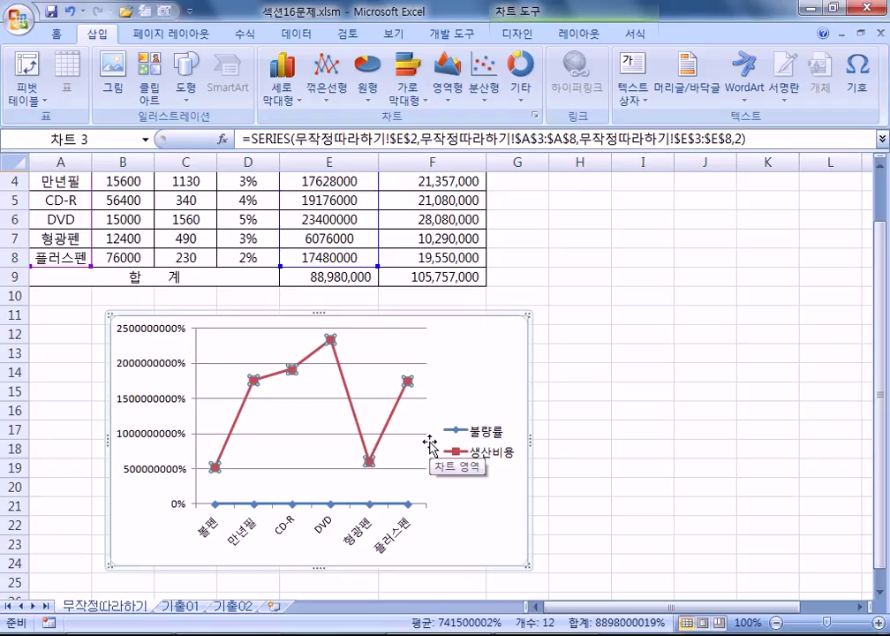
pyautogui.click(613, 337)
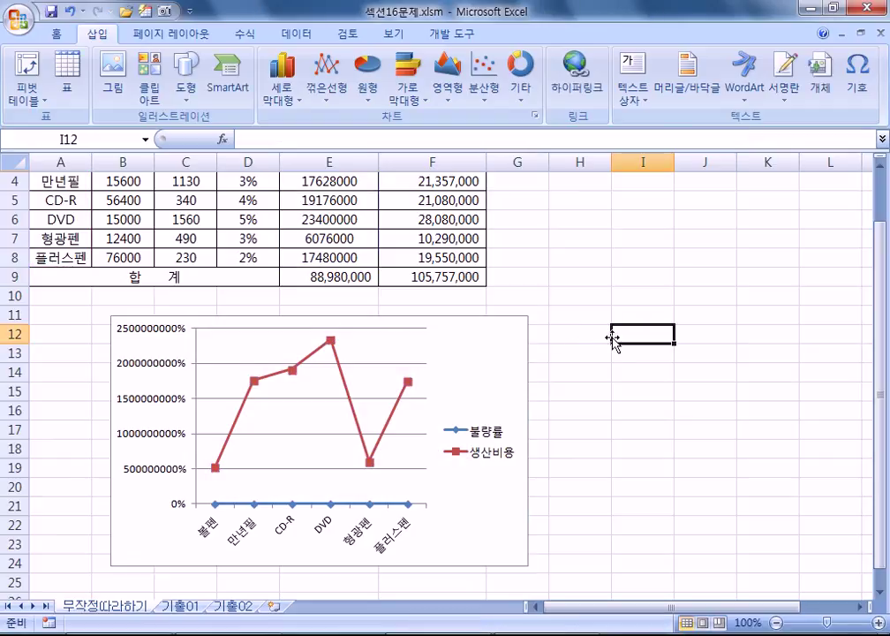
# View the cell formatting dialog for F7 and close it without changes.
pyautogui.click(425, 237)
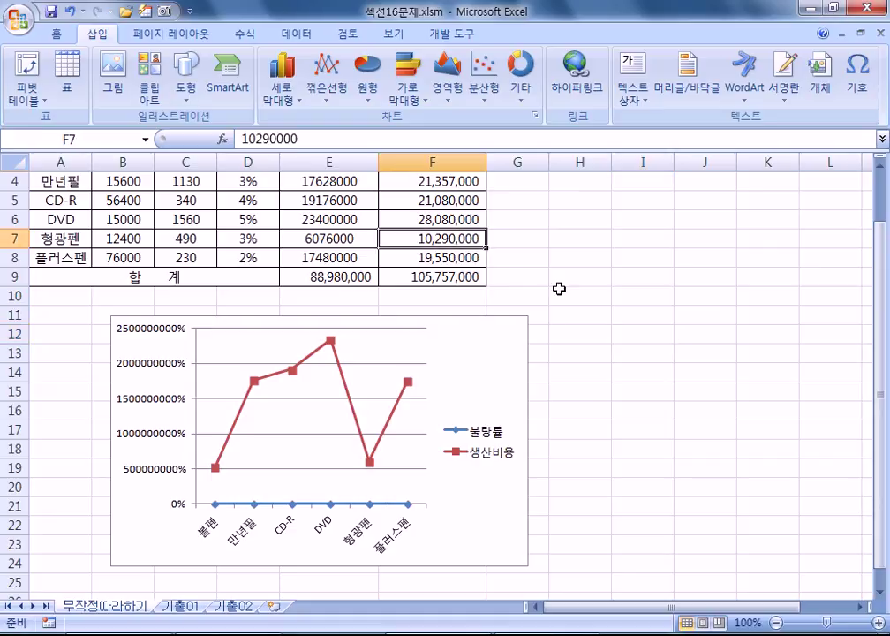
pyautogui.hotkey('ctrl', '1')
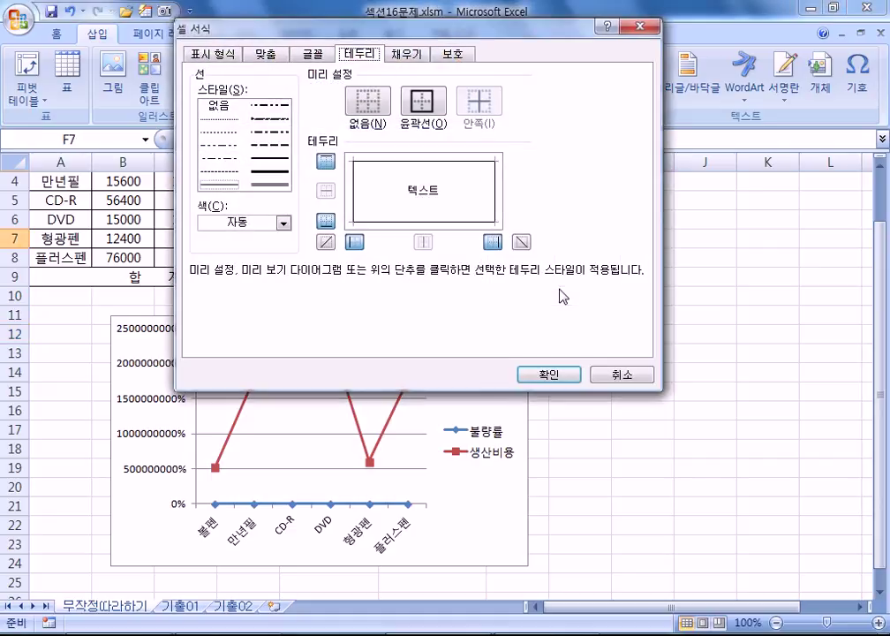
pyautogui.press('Escape')
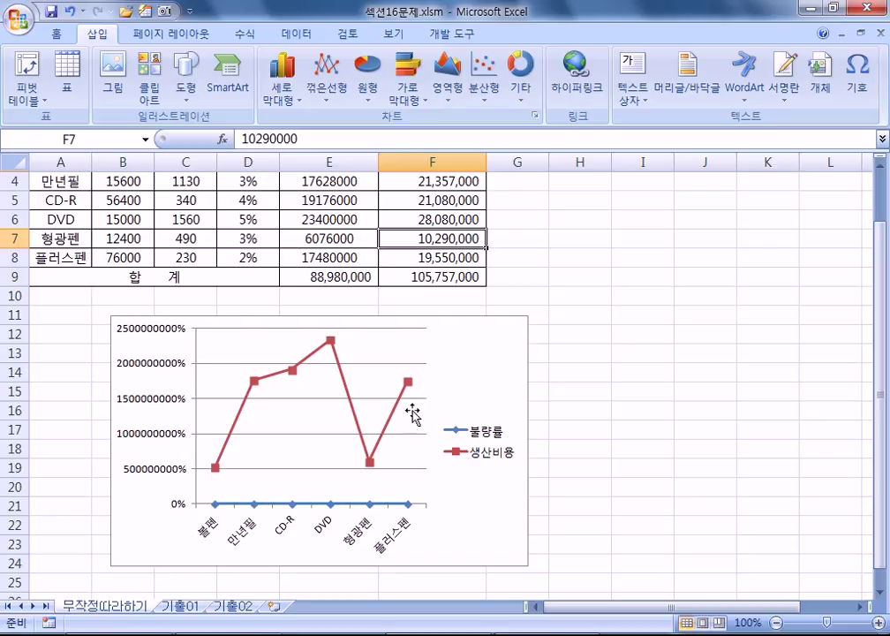
# View the formatting options for the chart area, the plot area and the 생산비용 series, and close the dialog without changes.
pyautogui.click(492, 363)
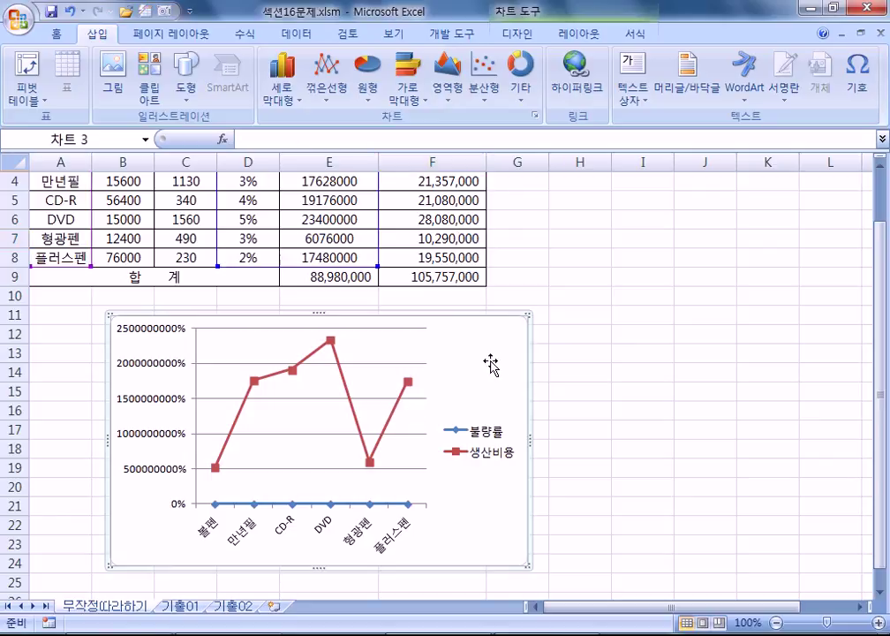
pyautogui.doubleClick(536, 384)
pyautogui.moveTo(341, 157); pyautogui.dragTo(660, 65)
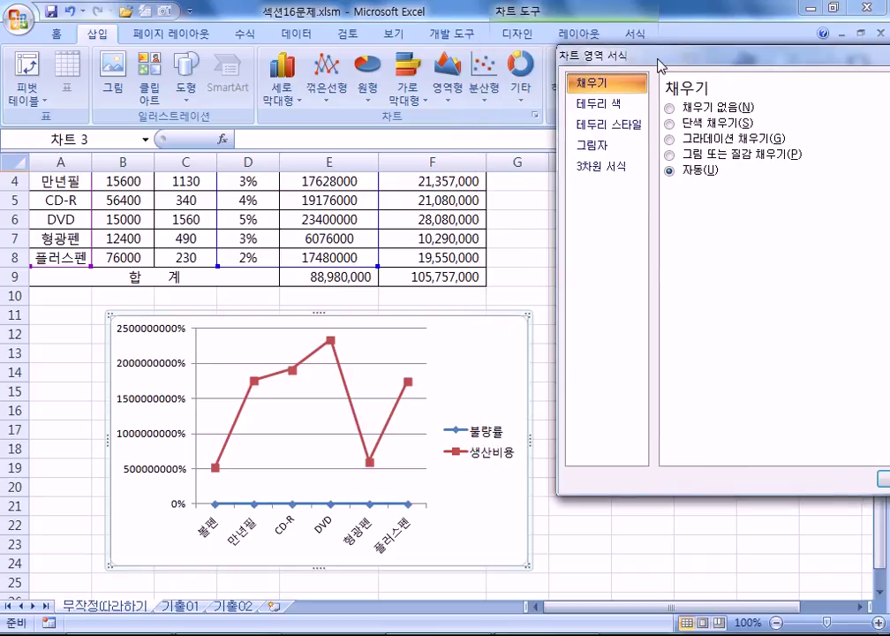
pyautogui.click(395, 422)
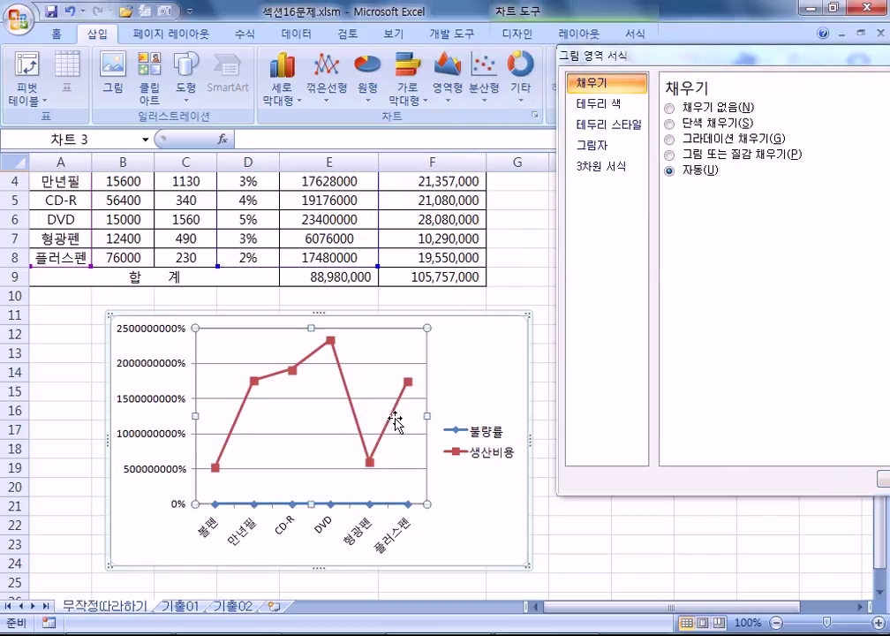
pyautogui.doubleClick(398, 408)
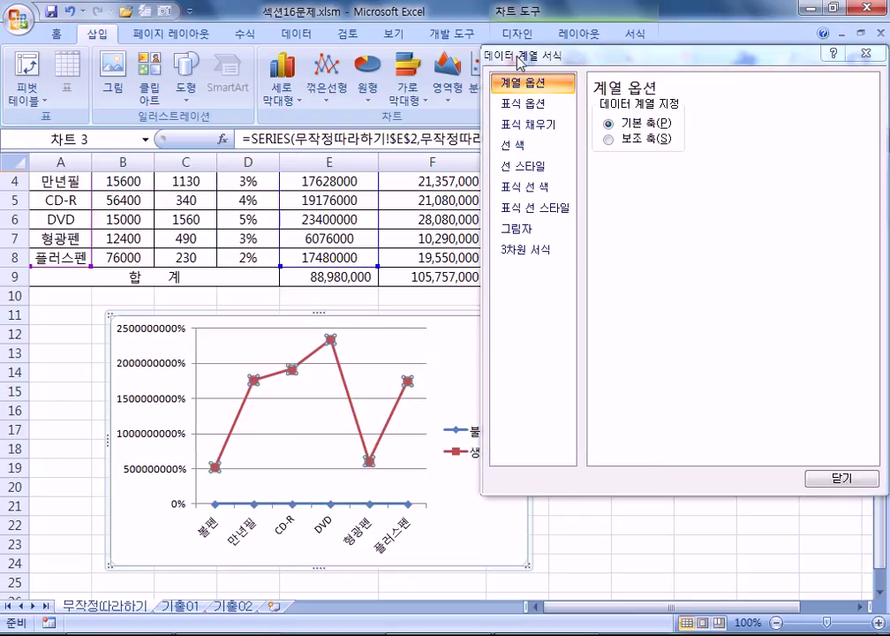
pyautogui.moveTo(540, 49); pyautogui.dragTo(202, 41)
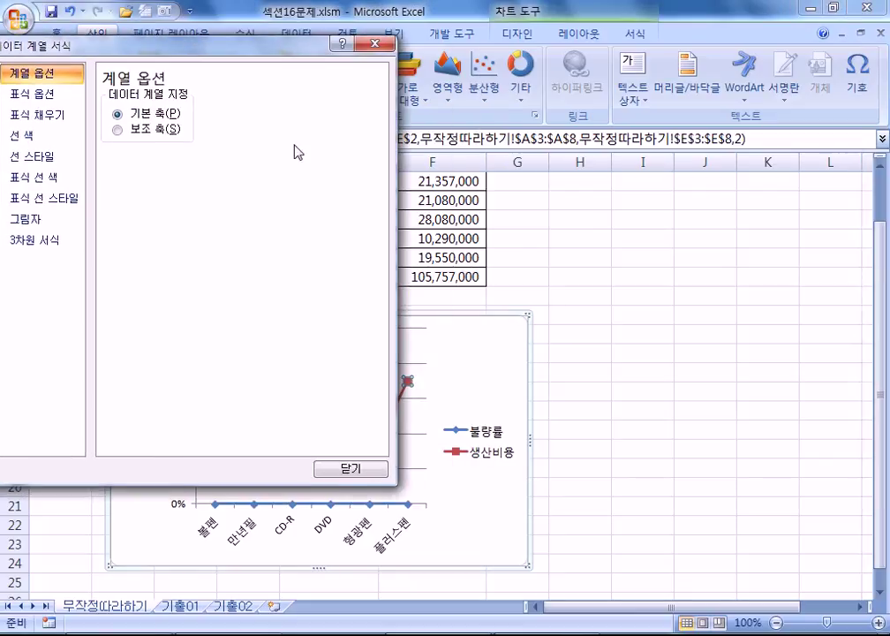
pyautogui.click(351, 469)
pyautogui.click(698, 526)
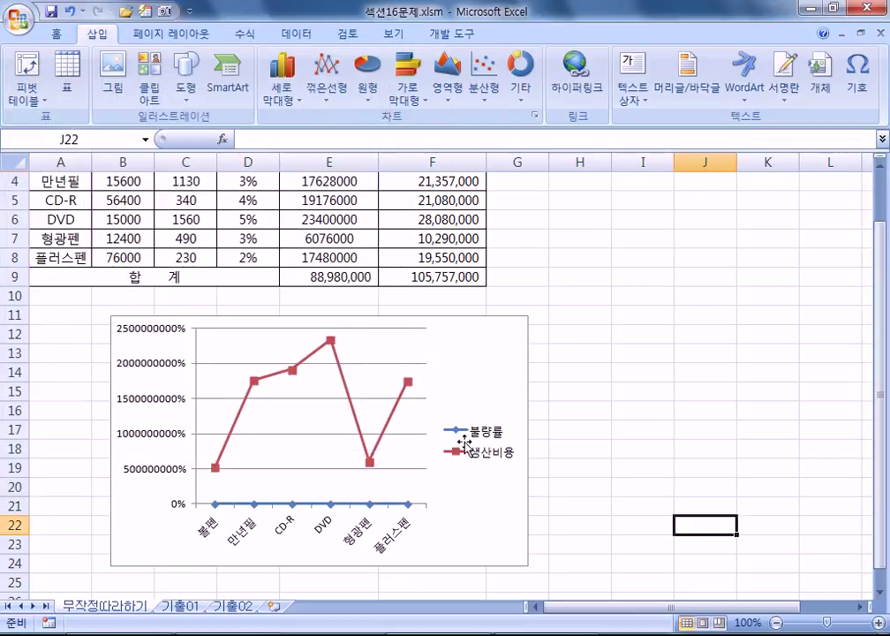
# Compare the 생산비용 series on the primary and secondary axes, leave it on the secondary axis (보조 축), and close the series formatting.
pyautogui.click(397, 412)
pyautogui.hotkey('ctrl', '1')
pyautogui.moveTo(159, 39); pyautogui.dragTo(711, 64)
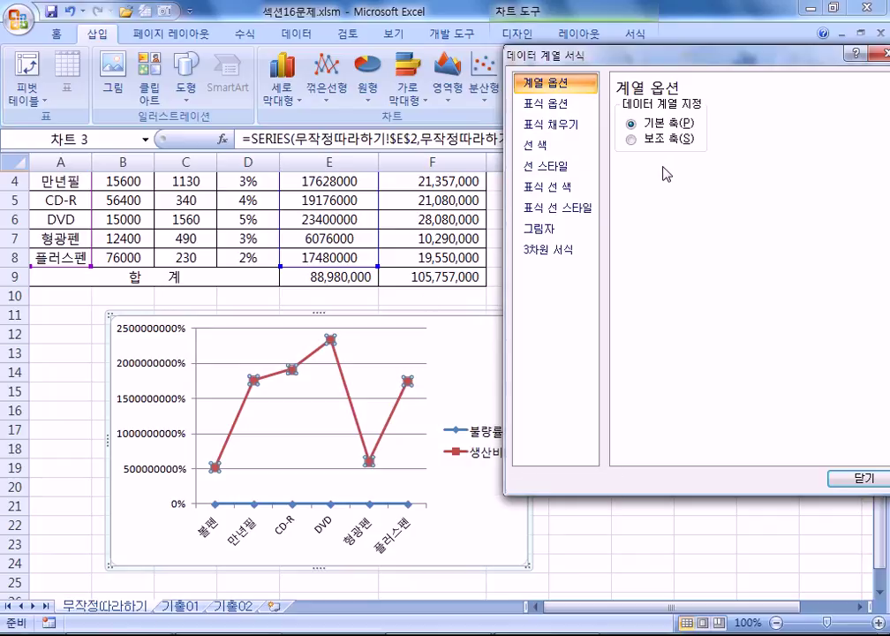
pyautogui.click(649, 141)
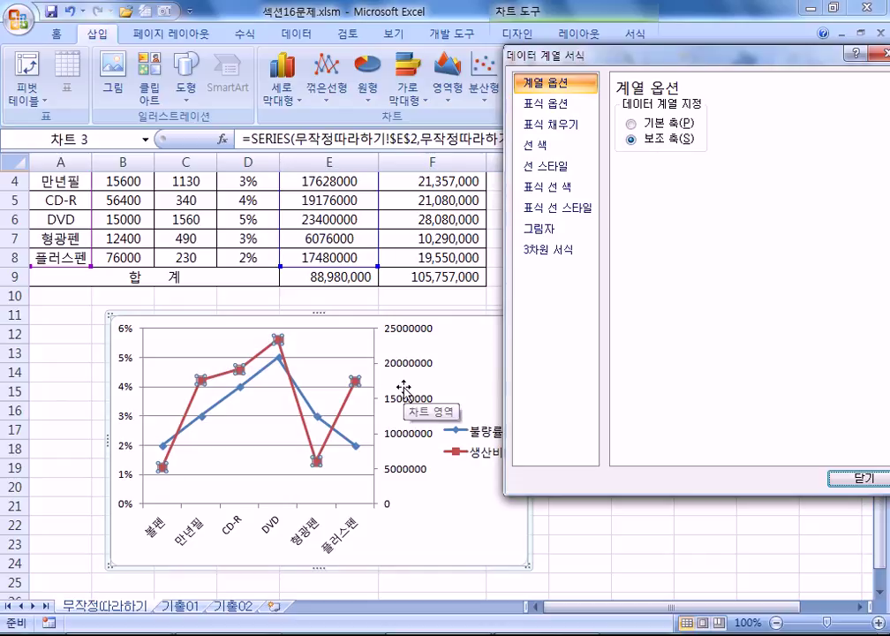
pyautogui.click(642, 123)
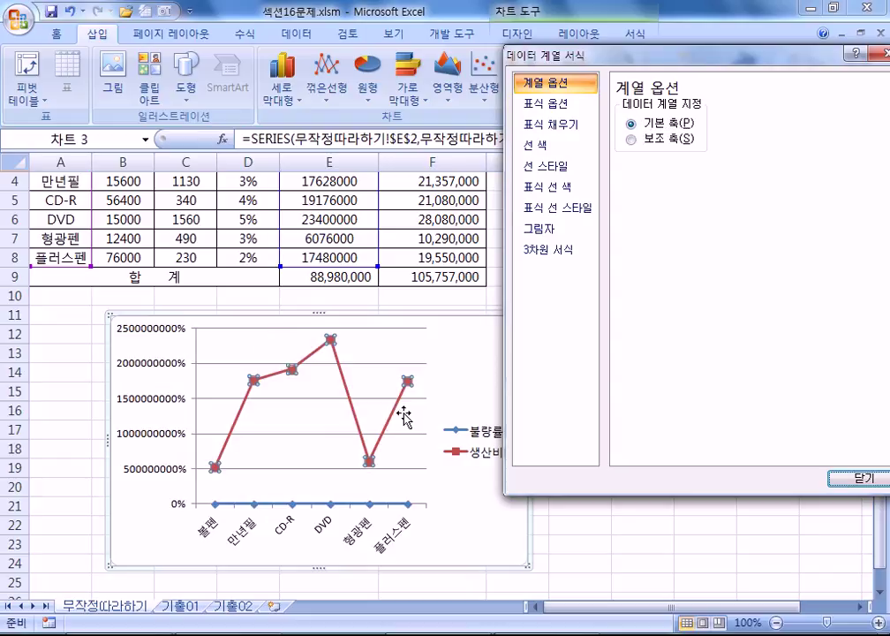
pyautogui.click(635, 146)
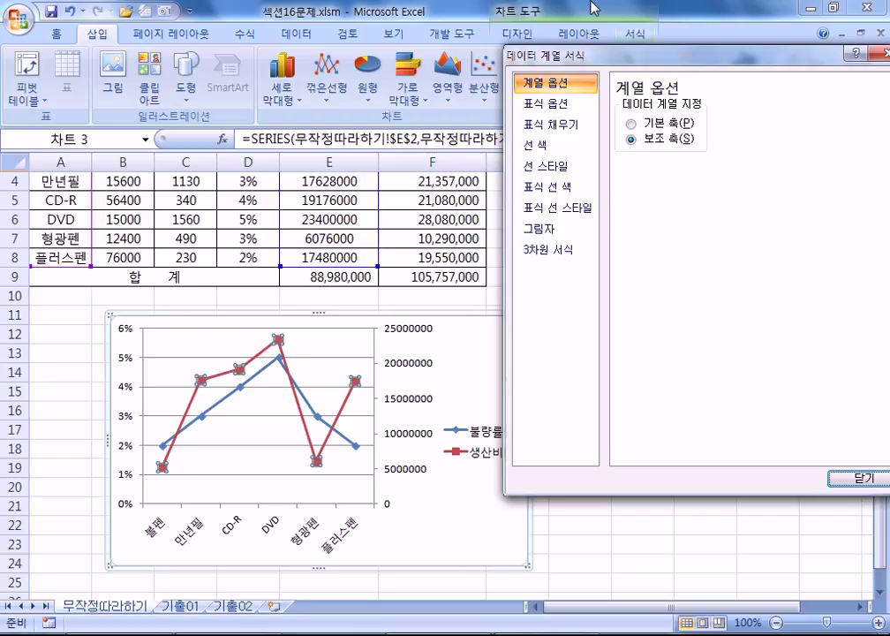
pyautogui.moveTo(527, 54); pyautogui.dragTo(258, 100)
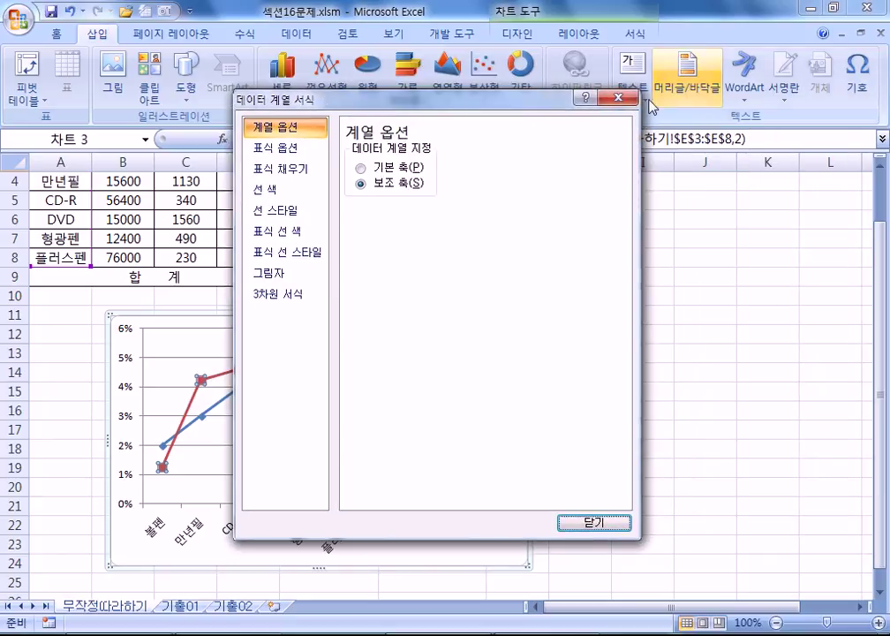
pyautogui.click(626, 102)
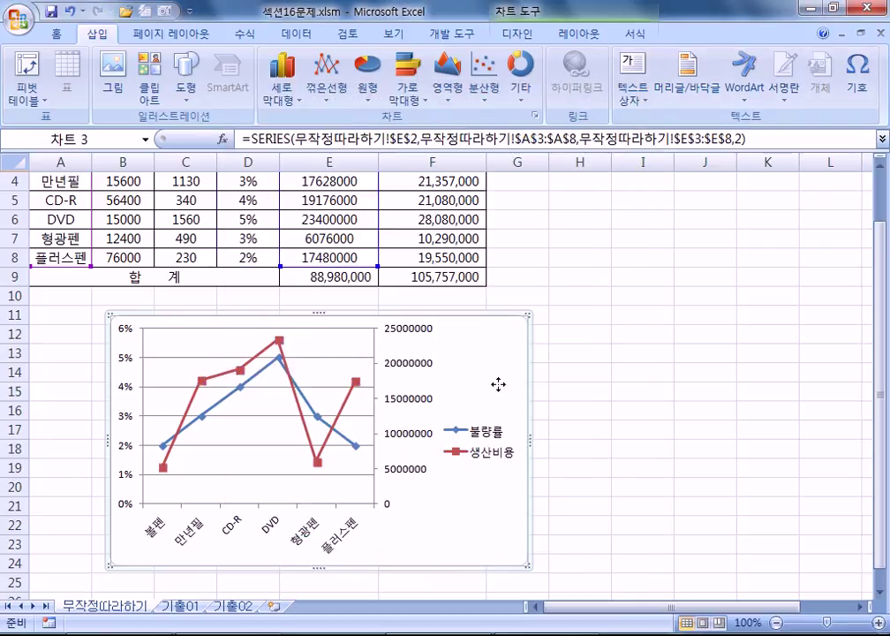
# Compare the commands available with the chart selected against those available with an empty worksheet cell selected.
pyautogui.click(498, 384)
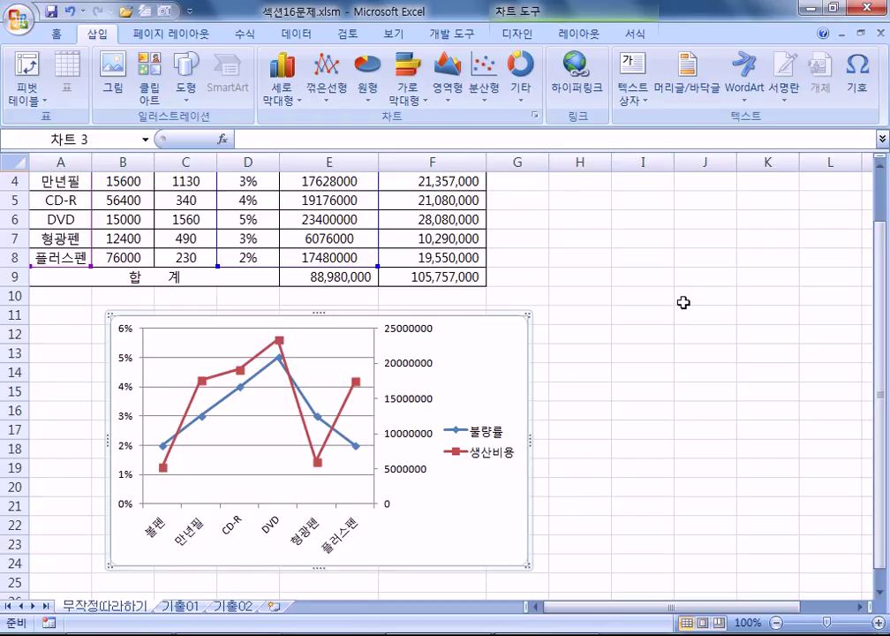
pyautogui.press('Escape')
pyautogui.click(509, 364)
pyautogui.click(492, 46)
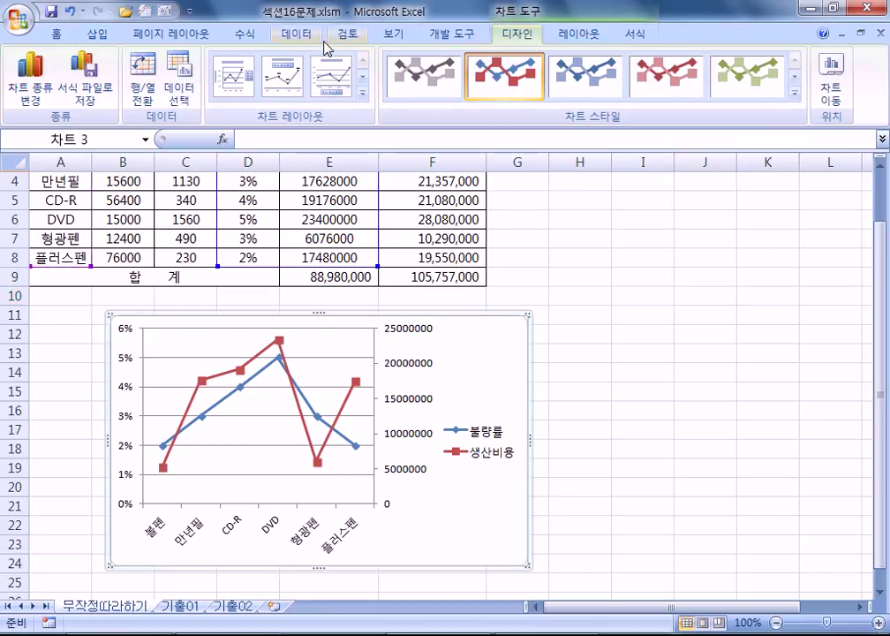
pyautogui.click(311, 35)
pyautogui.click(692, 281)
pyautogui.moveTo(644, 257); pyautogui.dragTo(819, 376)
pyautogui.click(676, 311)
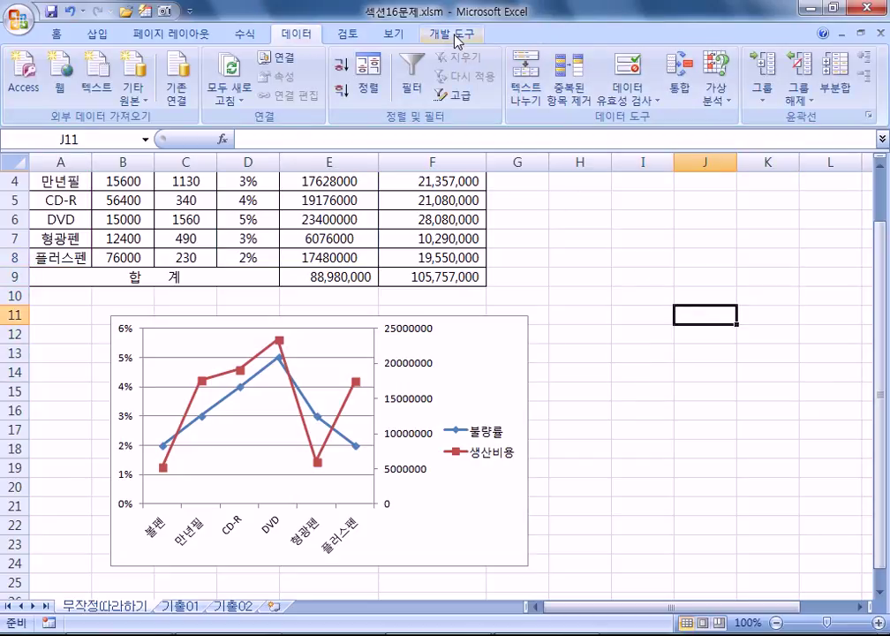
pyautogui.click(503, 333)
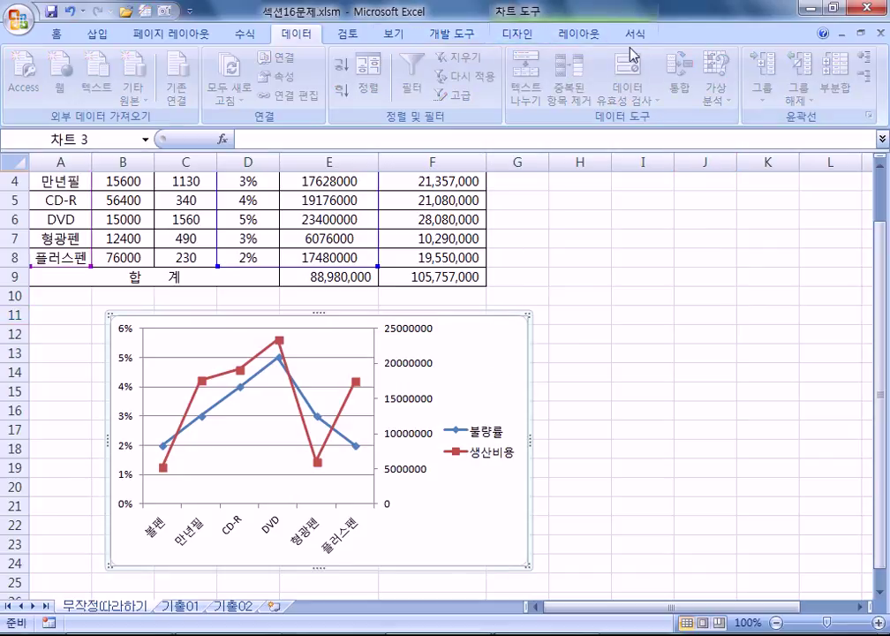
pyautogui.doubleClick(509, 342)
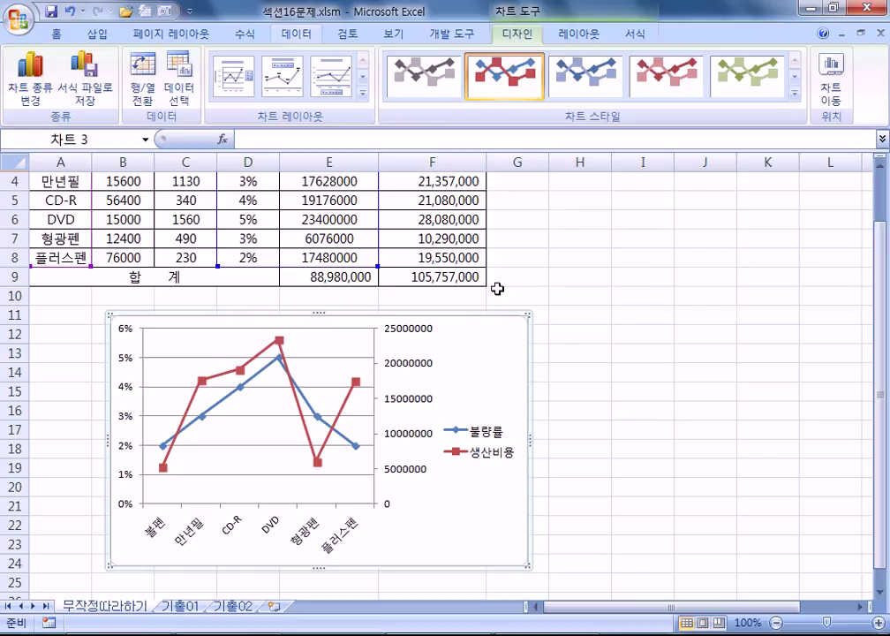
# Review the design, layout and format commands available for the selected chart, including its chart styles.
pyautogui.click(578, 35)
pyautogui.click(653, 35)
pyautogui.click(520, 35)
pyautogui.click(573, 35)
pyautogui.click(653, 35)
pyautogui.click(521, 34)
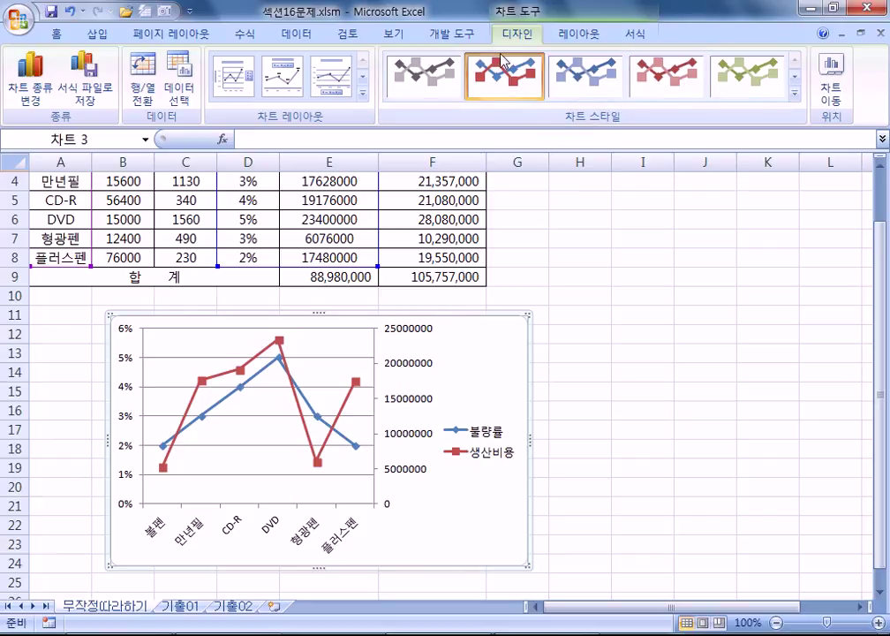
pyautogui.click(795, 78)
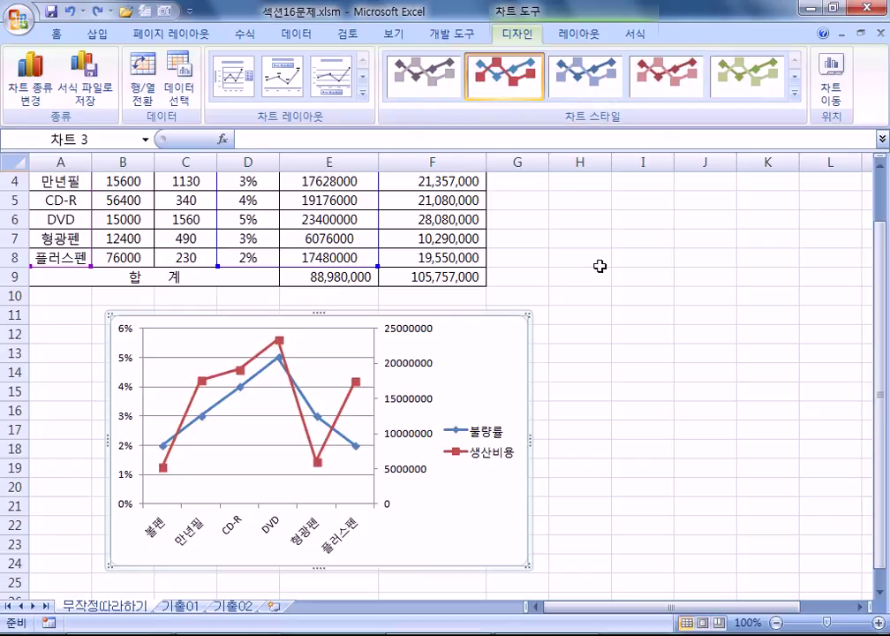
# Add a chart title above the plot using the 차트 위 option.
pyautogui.click(583, 35)
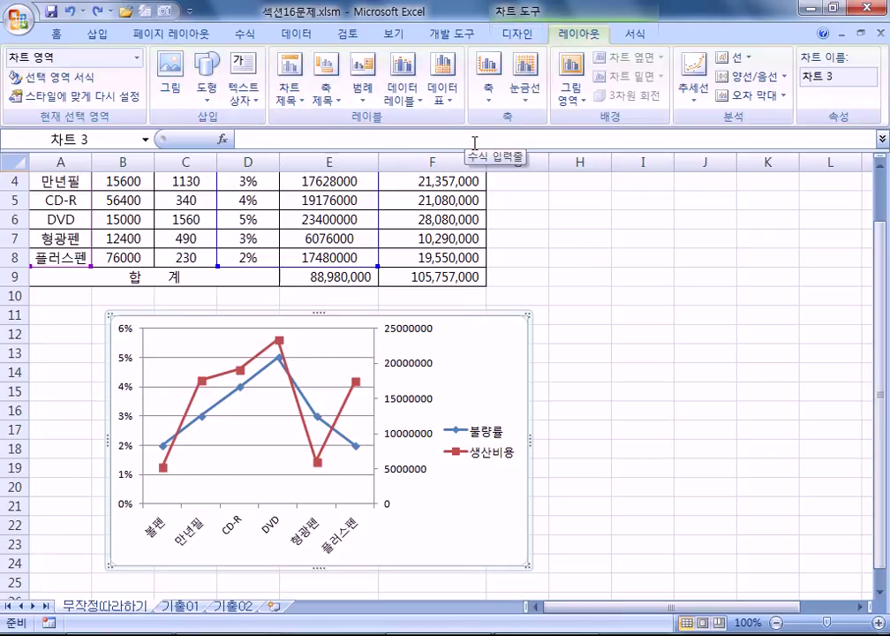
pyautogui.click(290, 92)
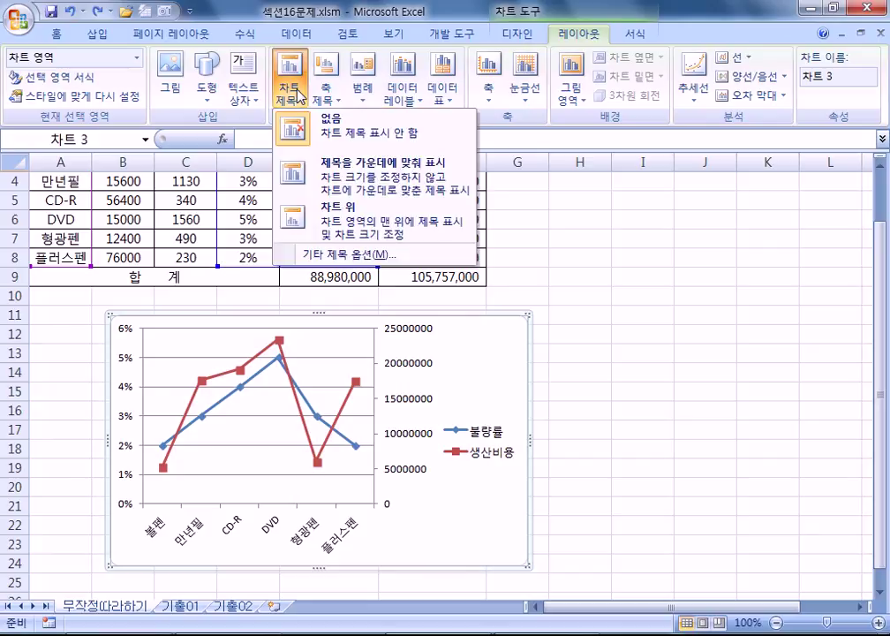
pyautogui.click(337, 218)
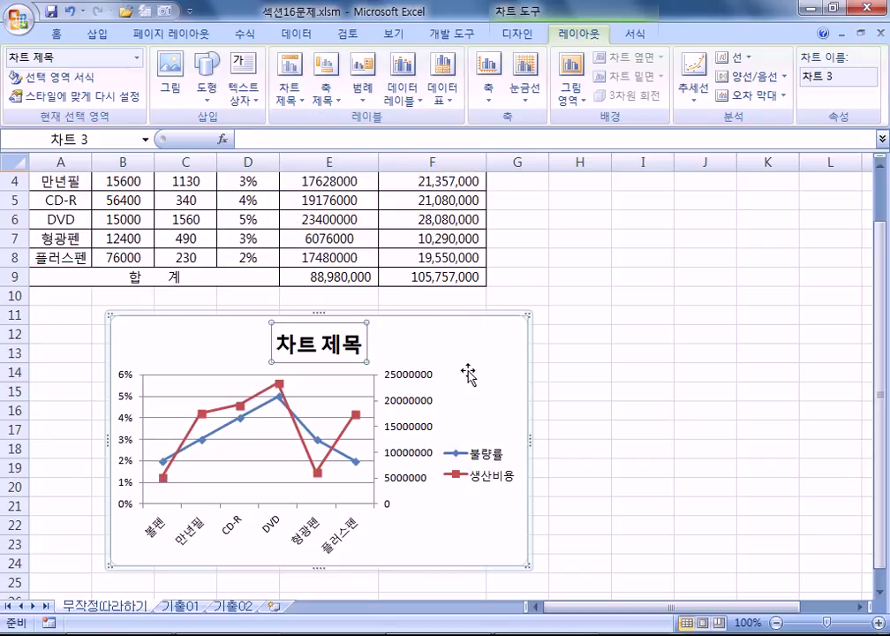
# Add a title to the primary vertical axis, trying the horizontal 가로 제목 layout and settling on vertical text (세로 제목).
pyautogui.click(326, 88)
pyautogui.moveTo(365, 144)
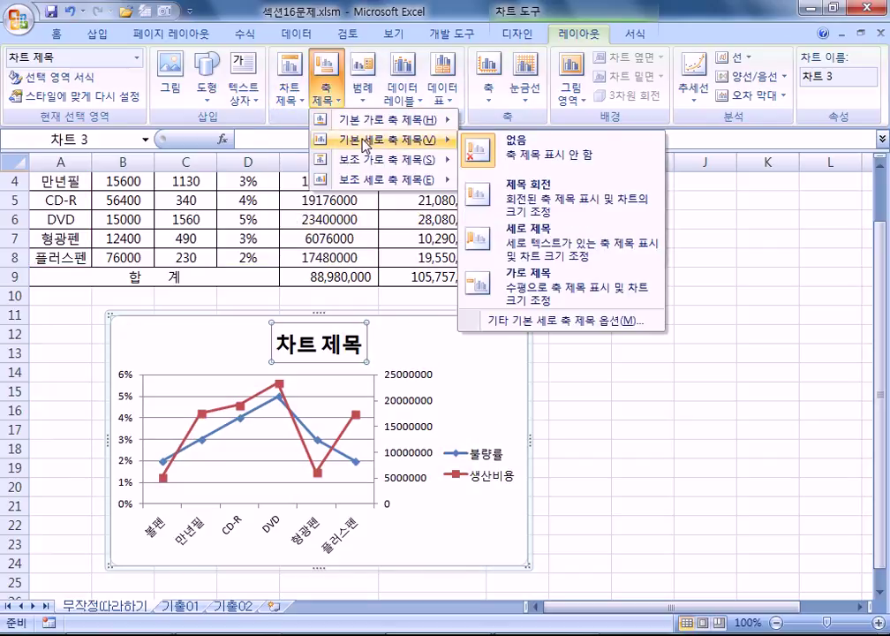
pyautogui.click(511, 281)
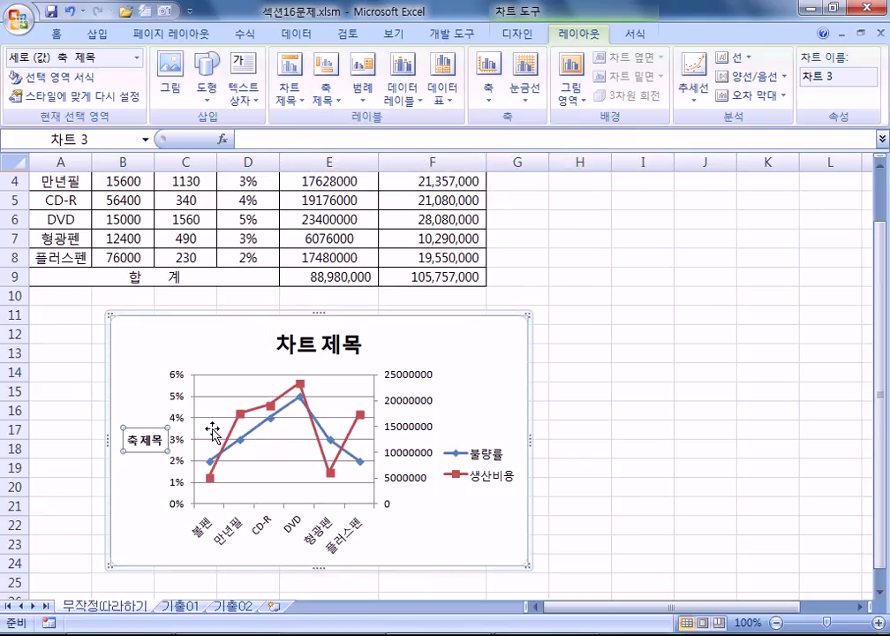
pyautogui.click(341, 105)
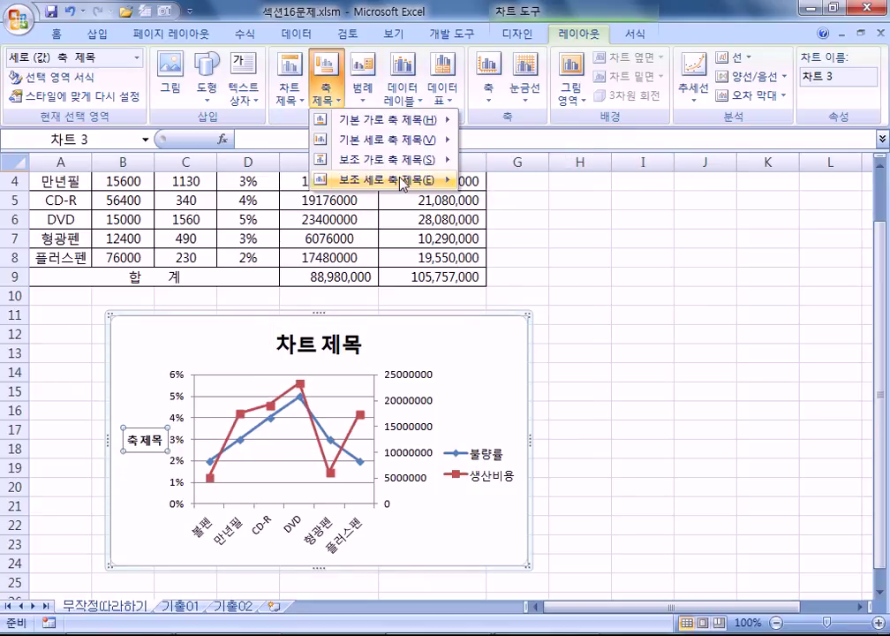
pyautogui.moveTo(389, 140)
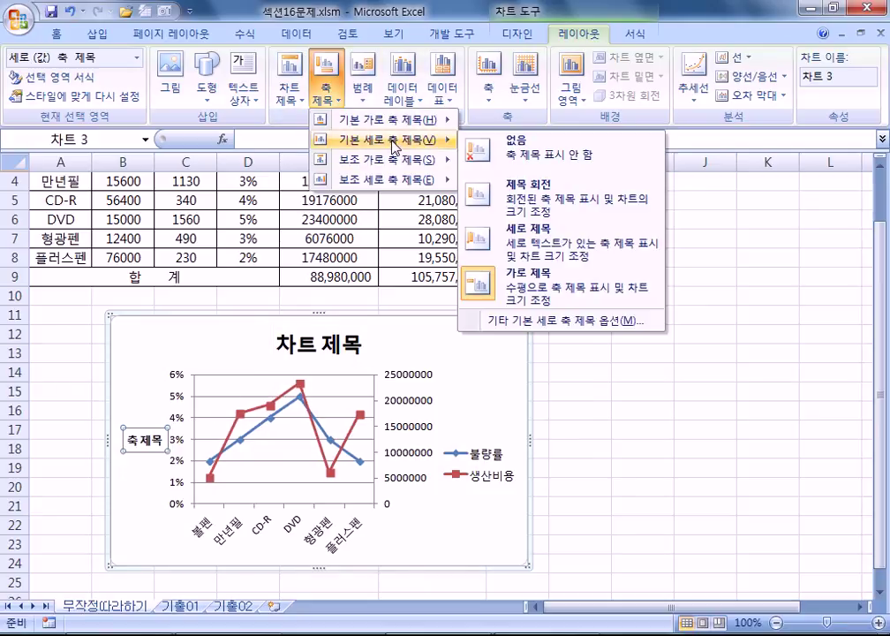
pyautogui.click(501, 246)
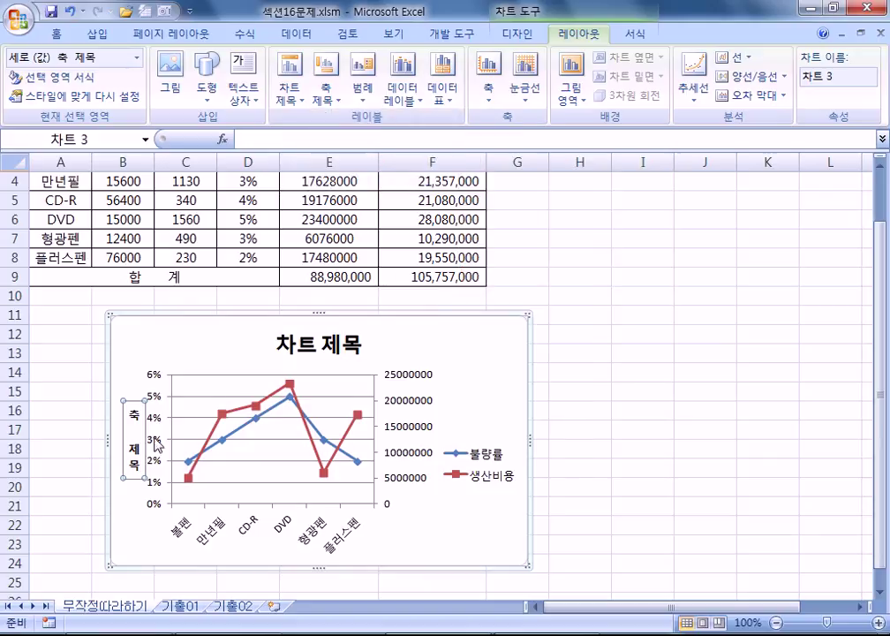
# Add a vertical-text title (세로 제목) to the secondary vertical axis.
pyautogui.click(326, 104)
pyautogui.moveTo(380, 179)
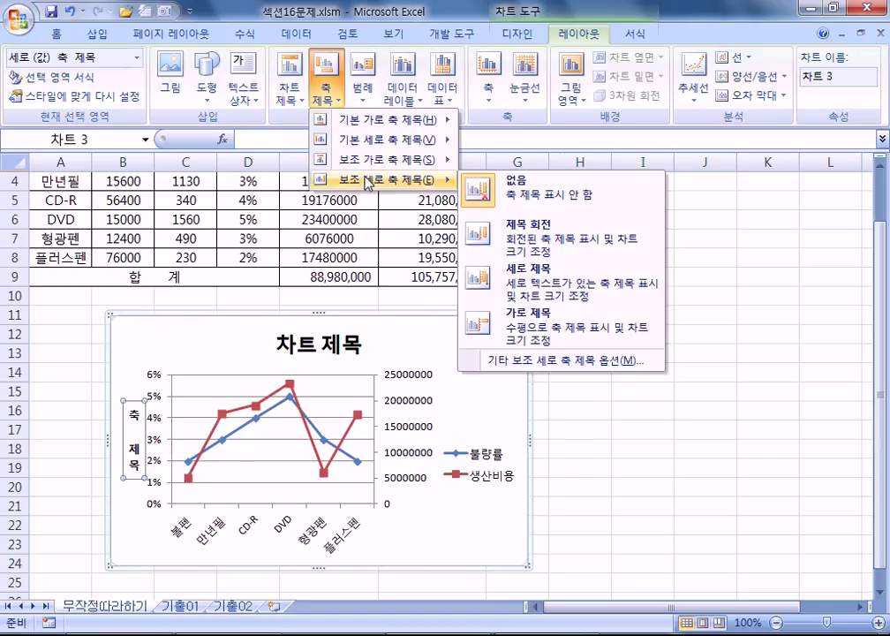
pyautogui.click(517, 280)
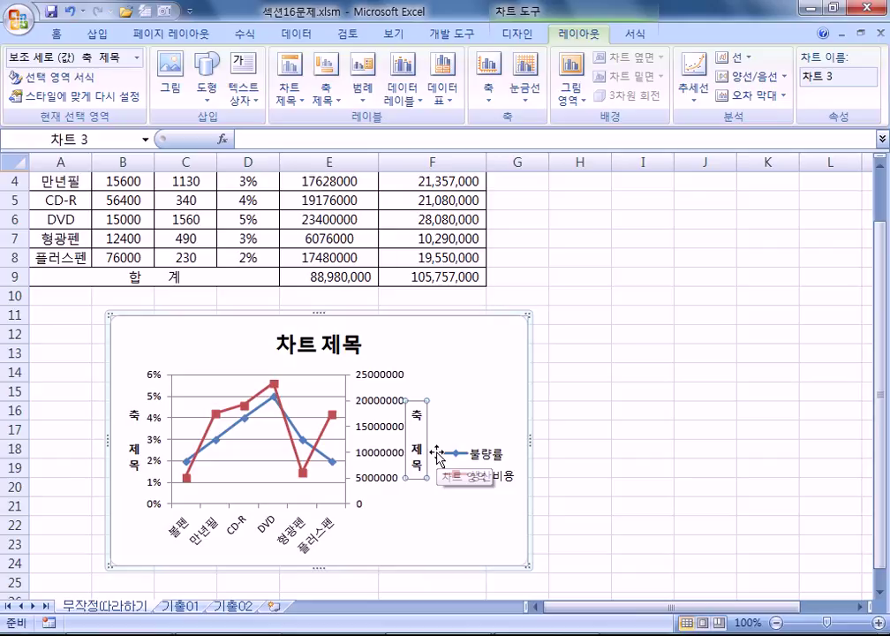
# Place the chart legend below the plot with the 아래쪽에 범례 표시 option.
pyautogui.click(496, 466)
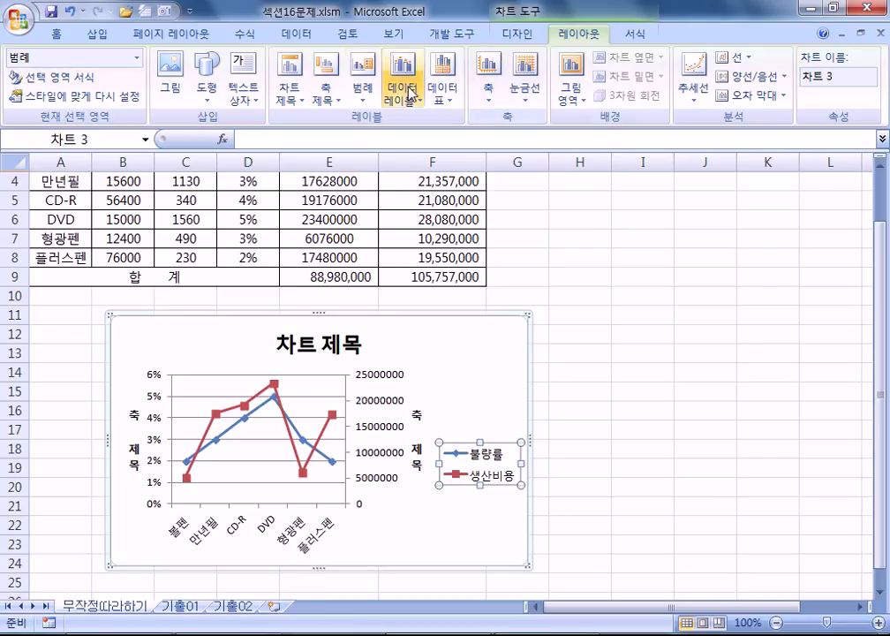
pyautogui.click(363, 79)
pyautogui.click(393, 309)
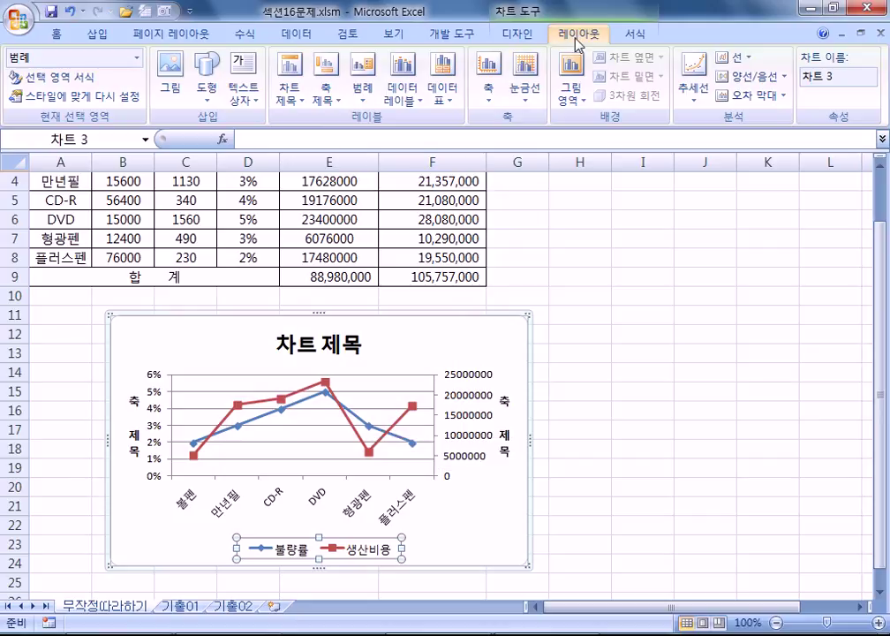
# Review the chart's formatting and design commands, including the preset chart layouts and chart styles.
pyautogui.click(635, 34)
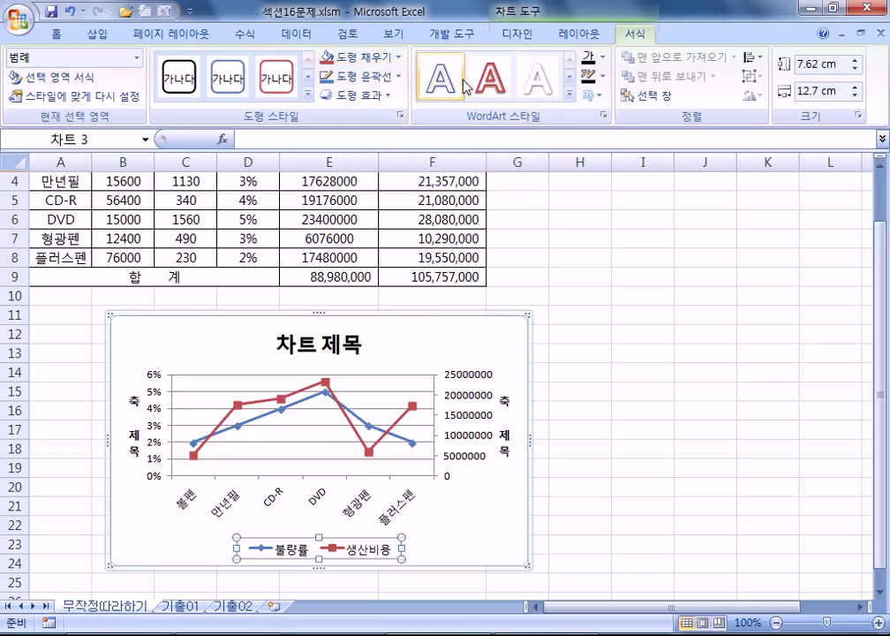
pyautogui.click(511, 36)
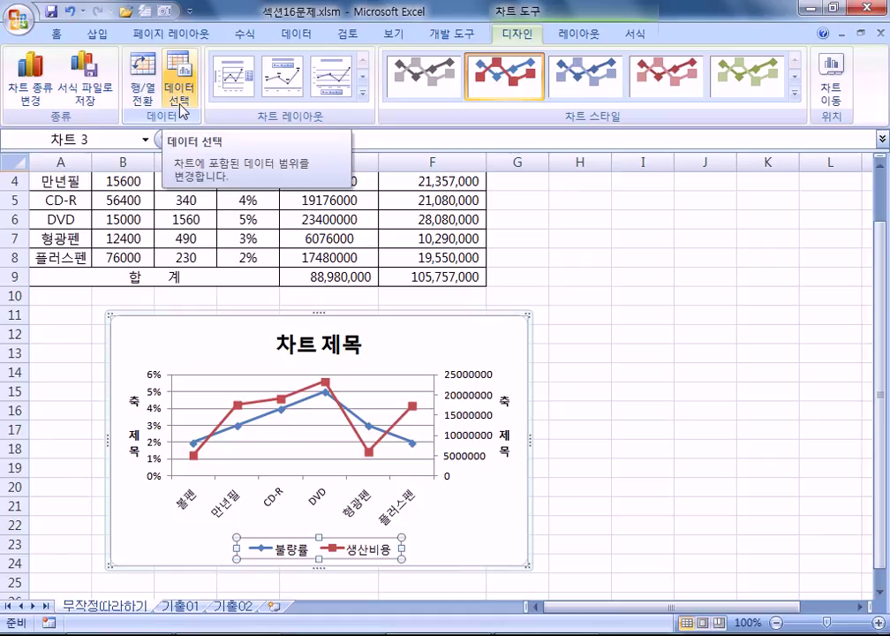
pyautogui.click(362, 92)
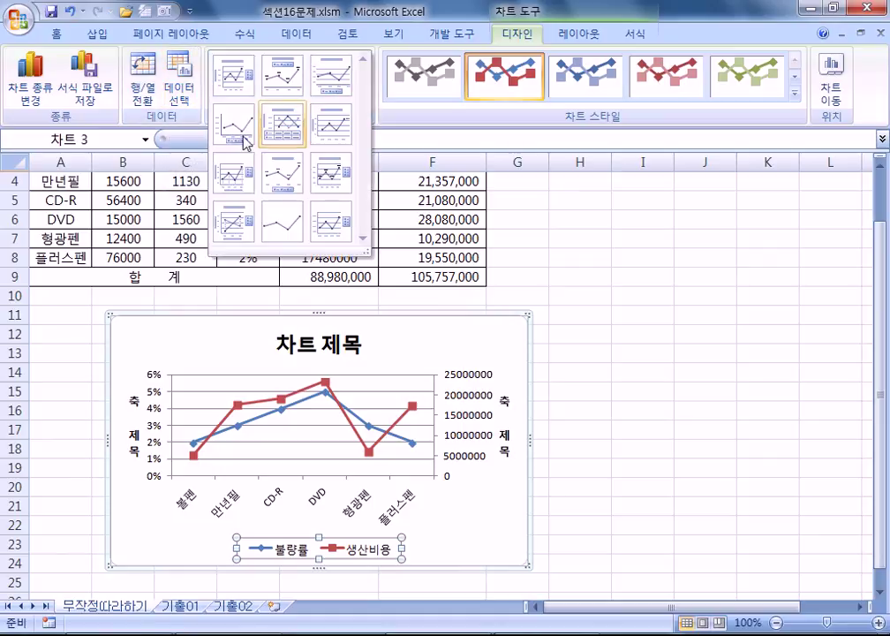
pyautogui.click(795, 93)
pyautogui.click(515, 32)
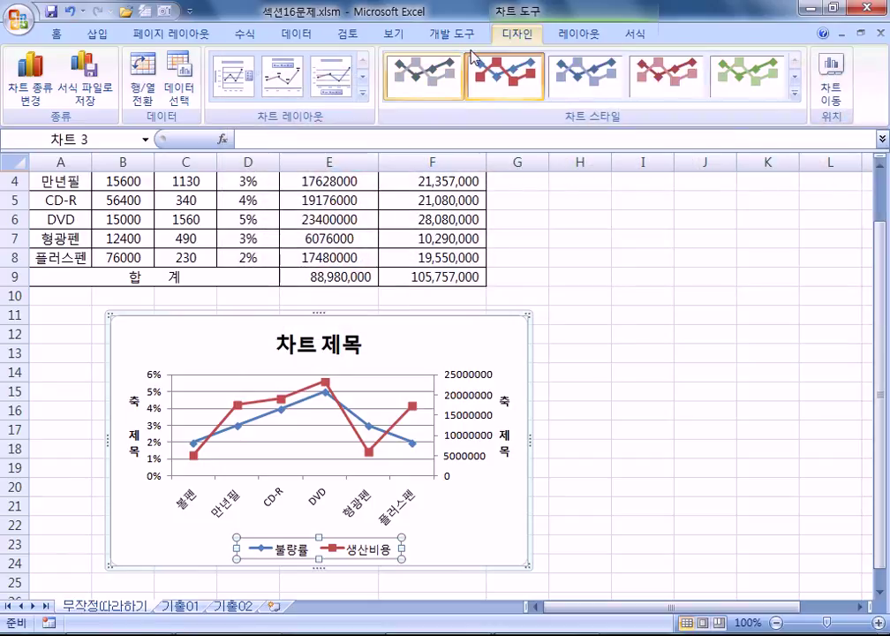
# Remove the titles of the primary and secondary vertical axes.
pyautogui.click(575, 35)
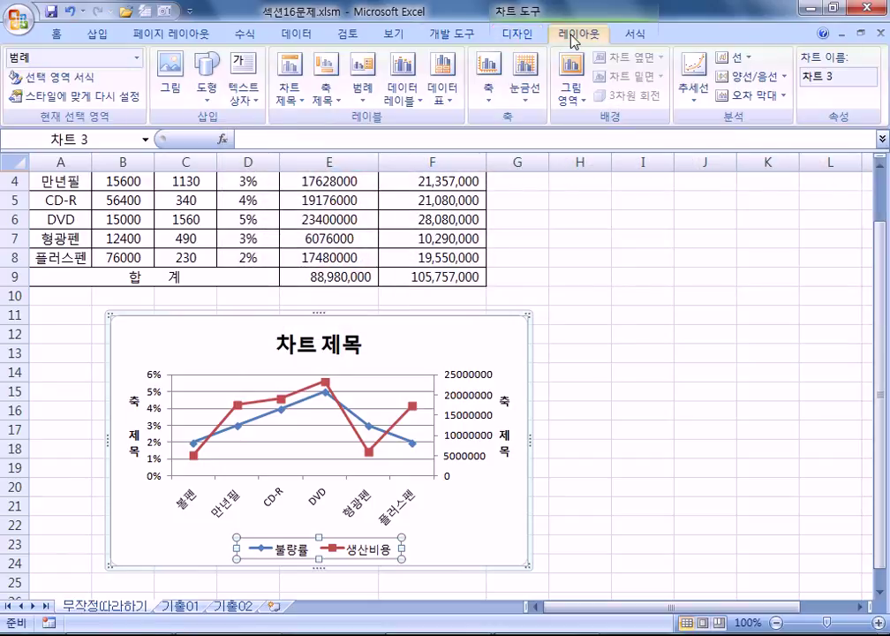
pyautogui.click(323, 95)
pyautogui.moveTo(389, 139)
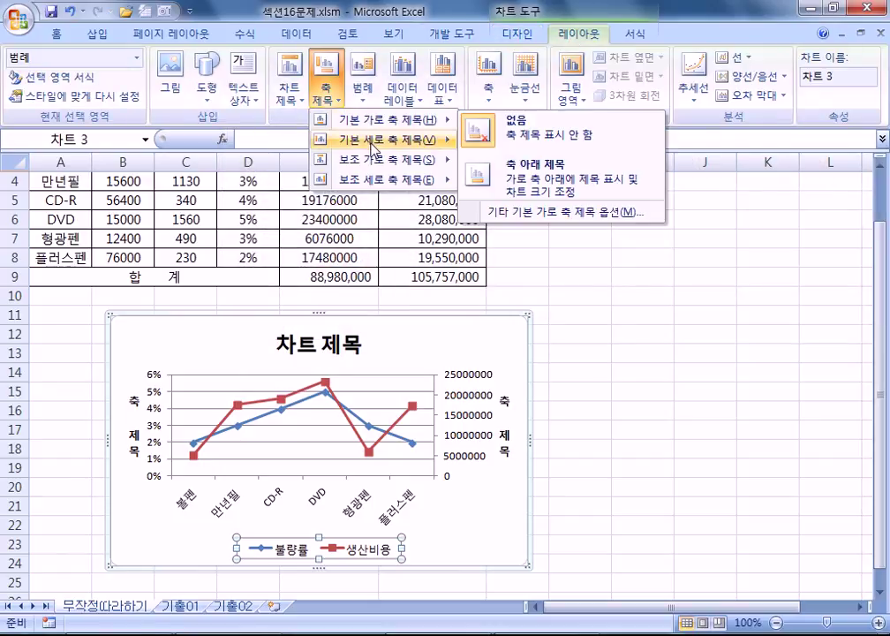
pyautogui.click(513, 152)
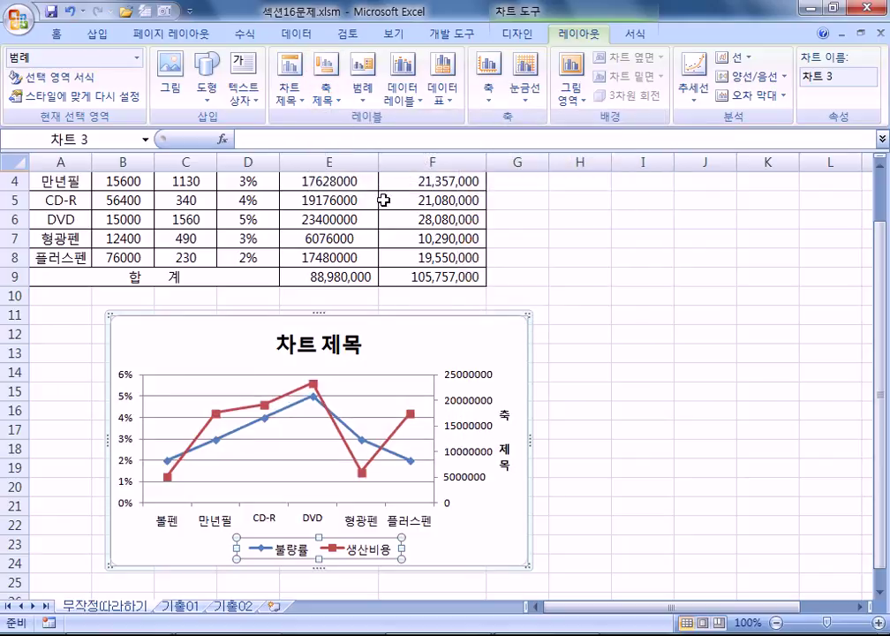
pyautogui.click(325, 92)
pyautogui.moveTo(385, 186)
pyautogui.click(513, 187)
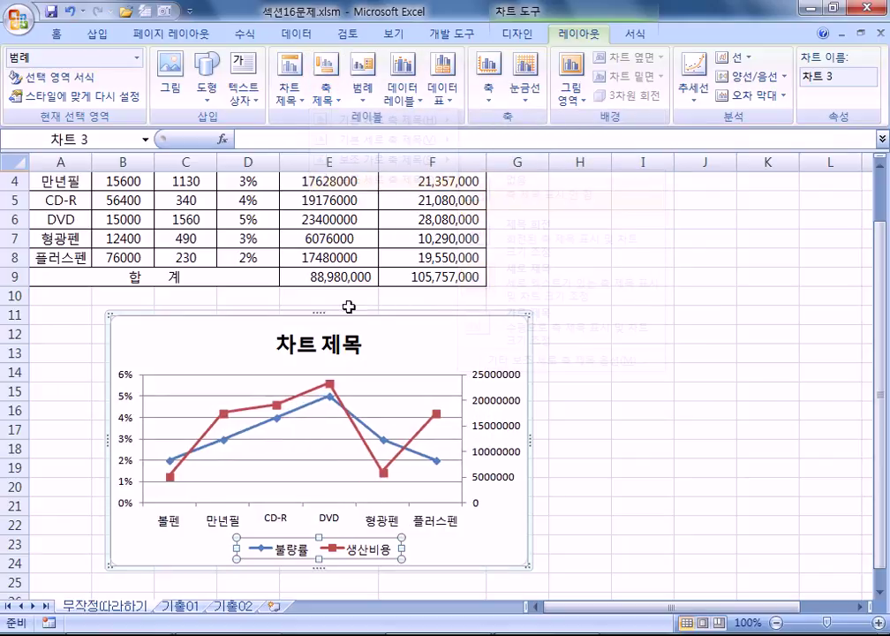
# Remove the chart title from above the plot.
pyautogui.click(307, 106)
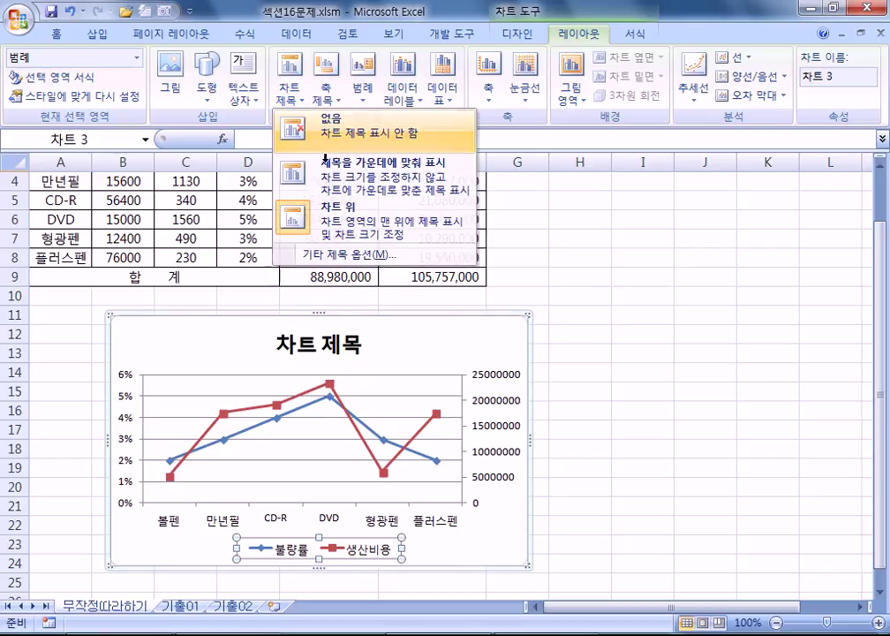
pyautogui.click(329, 121)
# Place the chart legend beside the plot with the 오른쪽에 범례 표시 option.
pyautogui.click(360, 91)
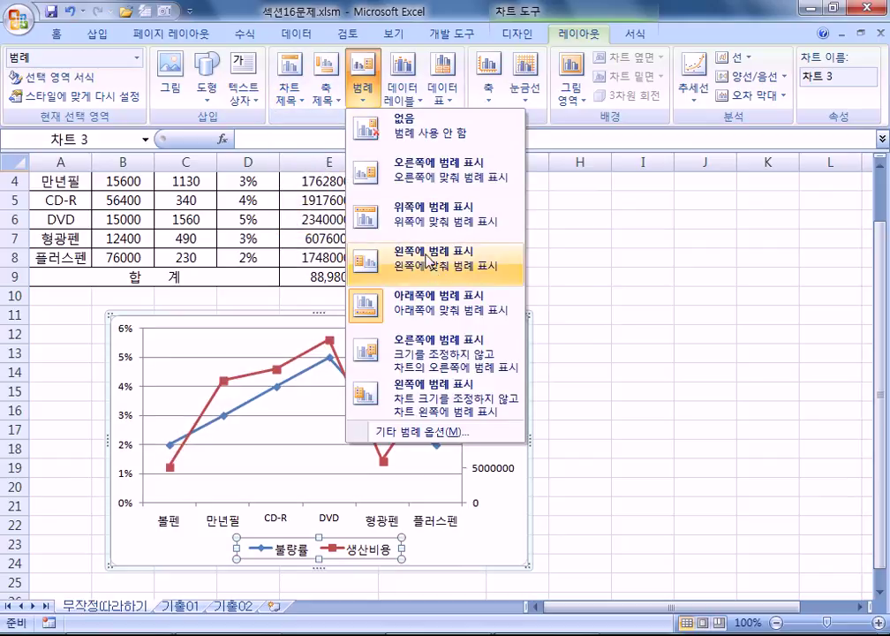
pyautogui.click(427, 176)
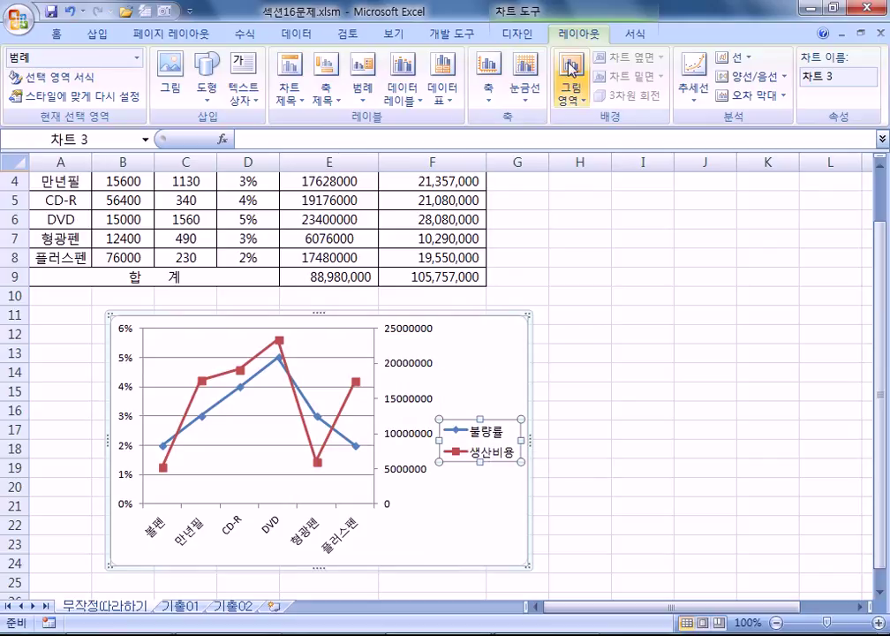
pyautogui.click(498, 358)
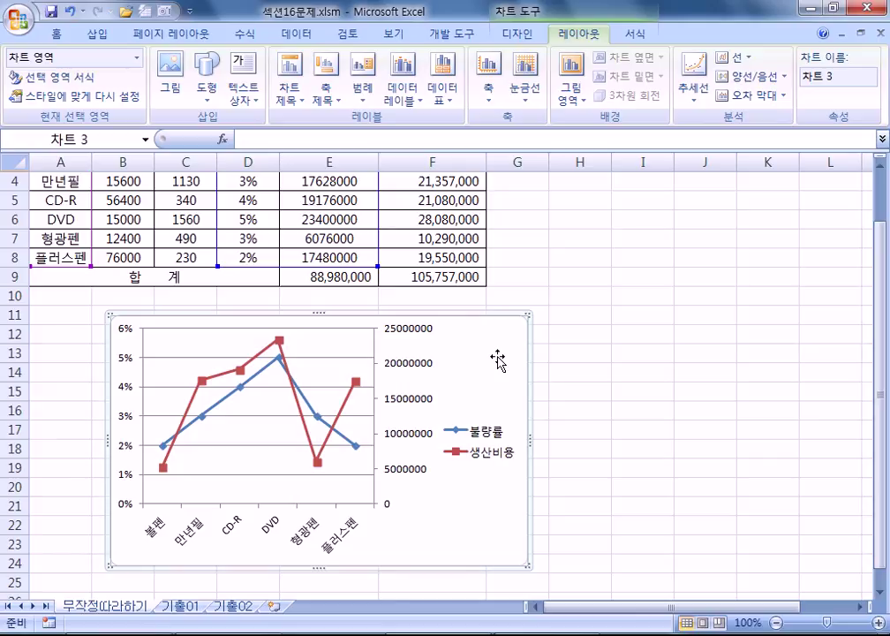
# Deselect the chart by selecting cell I13, and reselect it to view its design and layout commands.
pyautogui.click(667, 356)
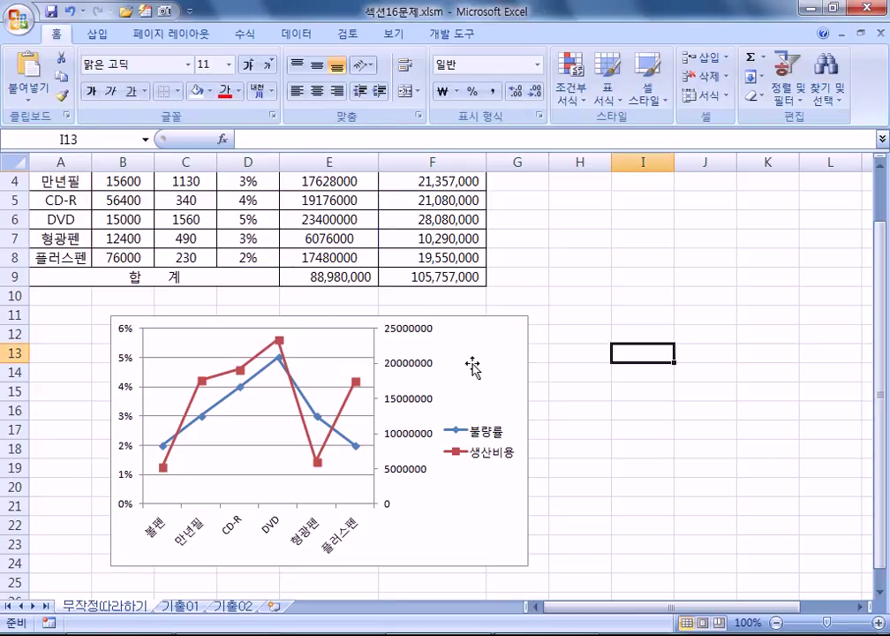
pyautogui.click(477, 350)
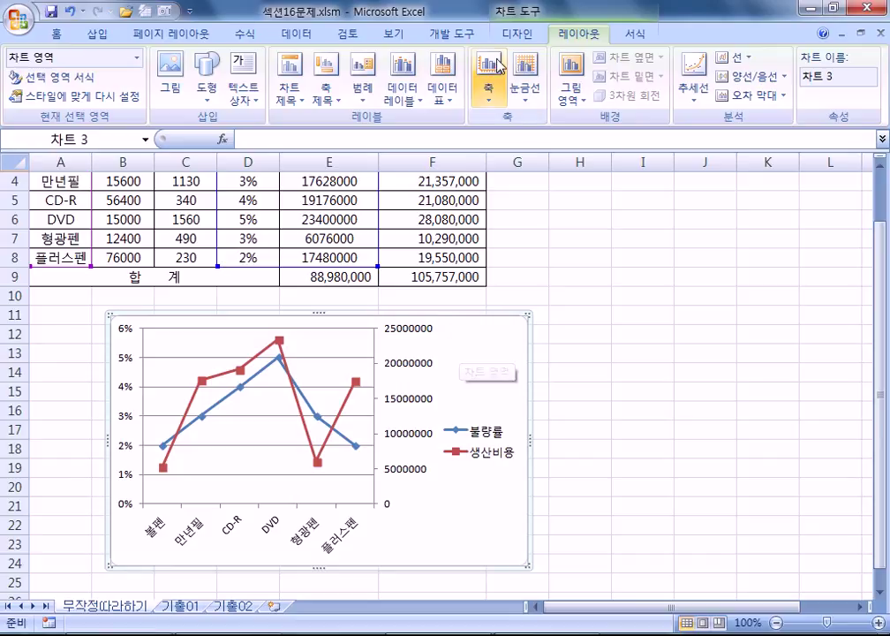
pyautogui.click(517, 34)
pyautogui.click(576, 33)
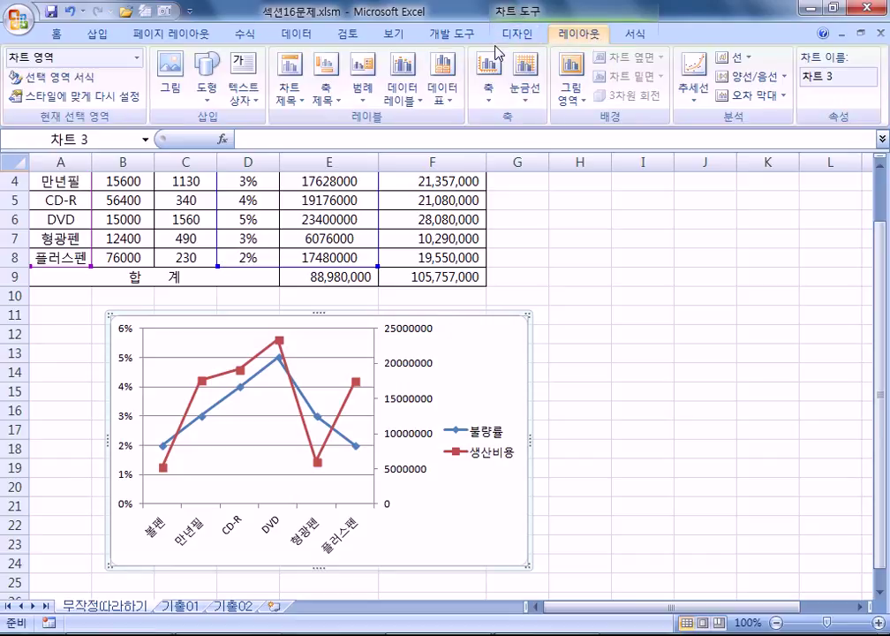
# Try the centered overlay chart title, and place the title above the plot with the 차트 위 option.
pyautogui.click(292, 96)
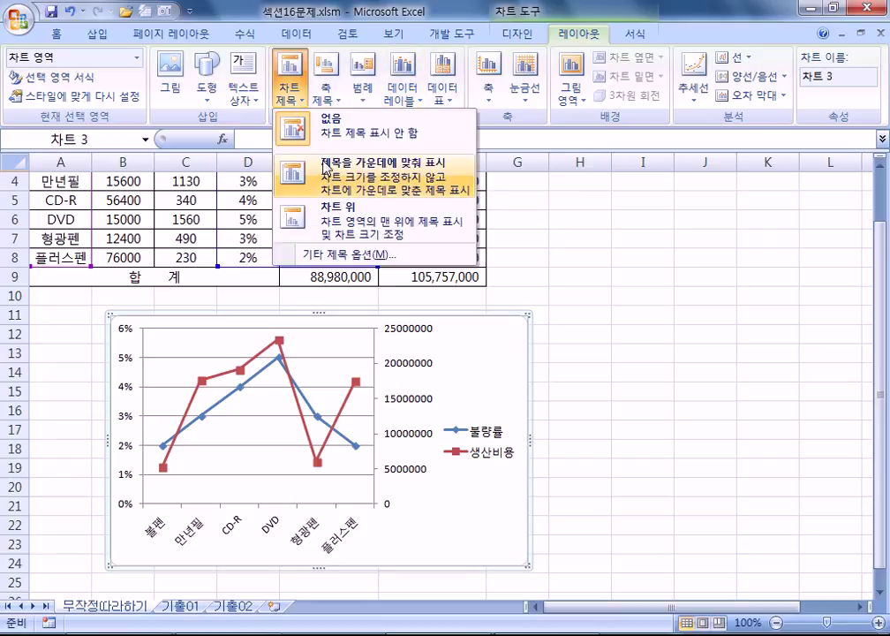
pyautogui.click(330, 165)
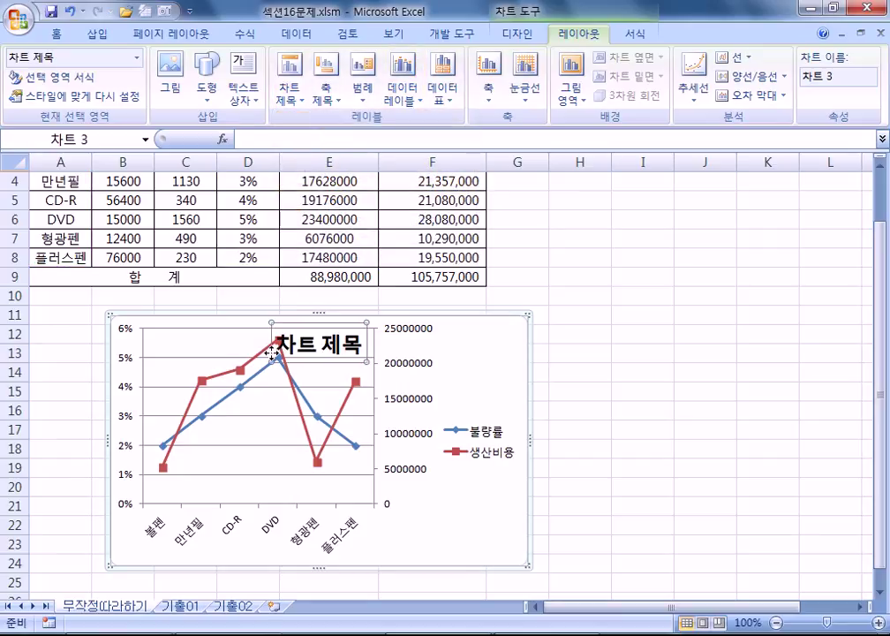
pyautogui.click(289, 90)
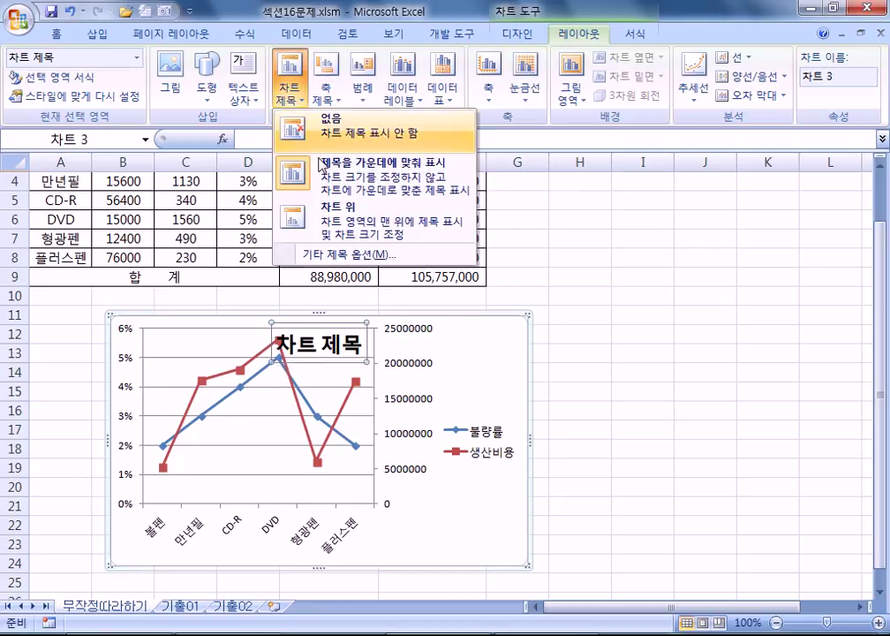
pyautogui.click(347, 226)
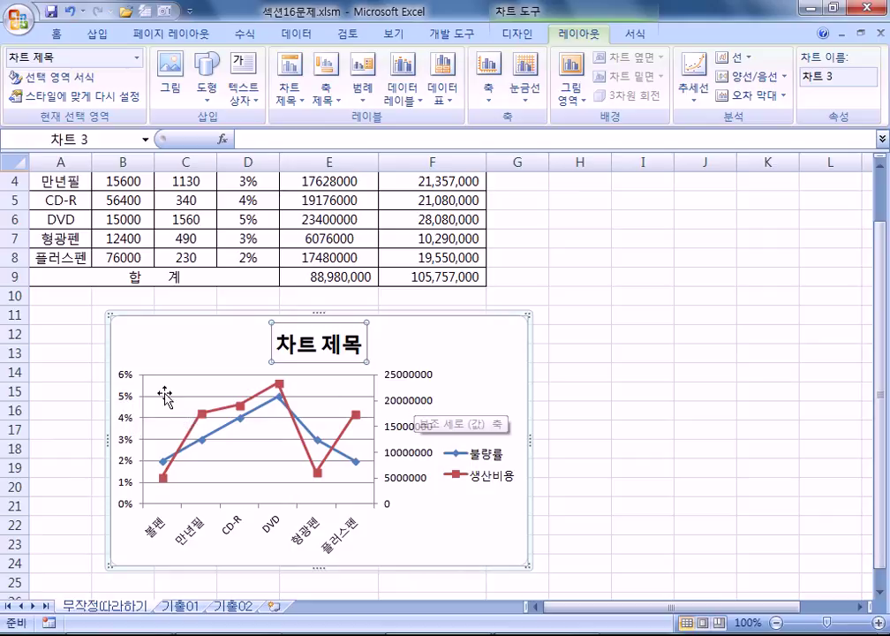
# Examine the chart's primary vertical, horizontal category and secondary vertical axes by selecting each one.
pyautogui.click(125, 402)
pyautogui.scroll(-1, 588, 409)
pyautogui.scroll(-1, 588, 409)
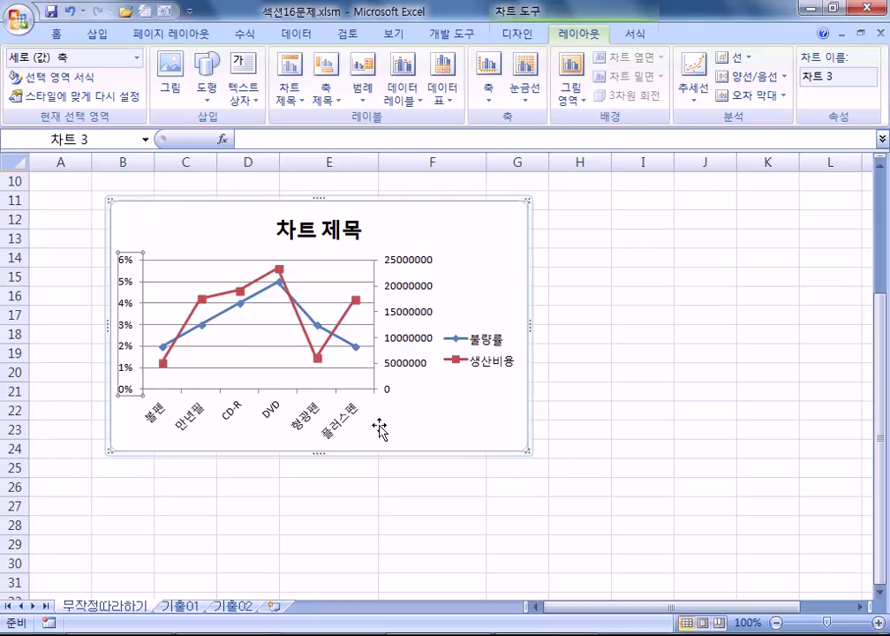
pyautogui.click(309, 429)
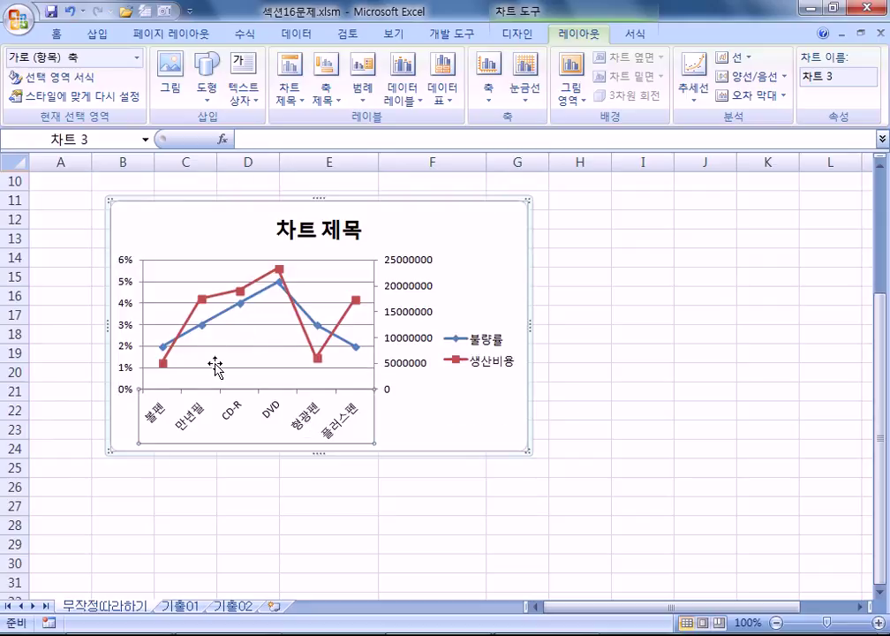
pyautogui.click(413, 290)
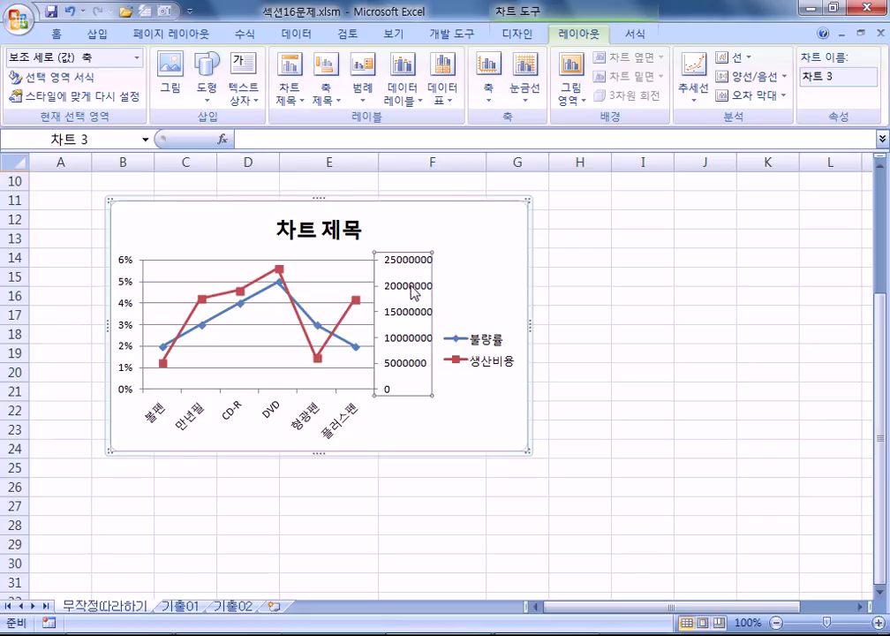
pyautogui.click(129, 283)
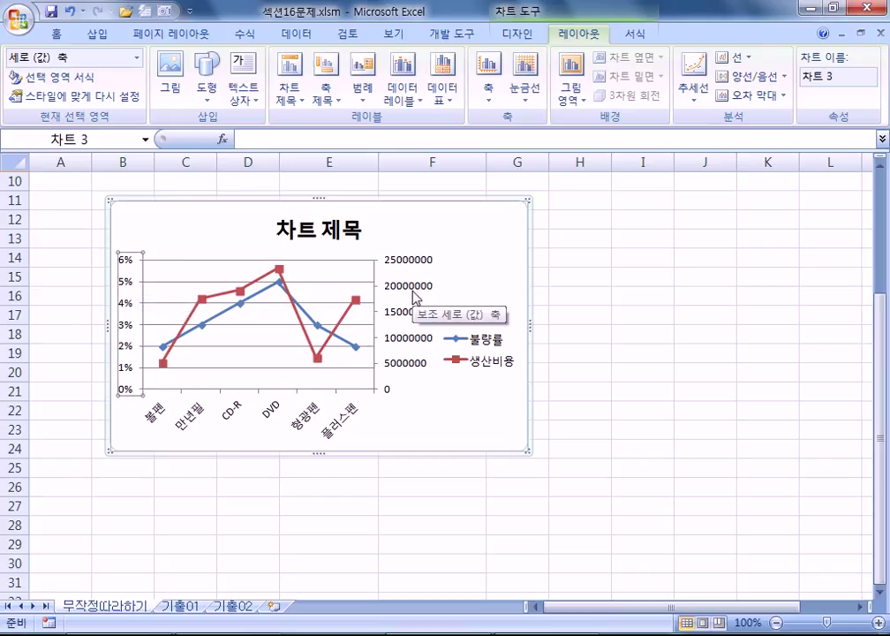
pyautogui.click(273, 414)
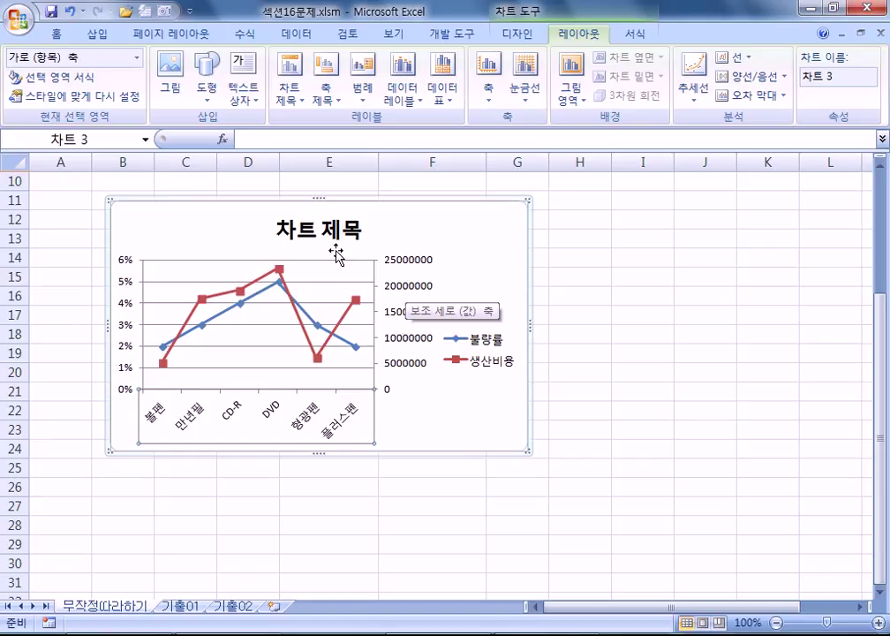
# Add titles with vertical text (세로 제목) to the primary and secondary vertical axes.
pyautogui.click(324, 107)
pyautogui.moveTo(372, 128)
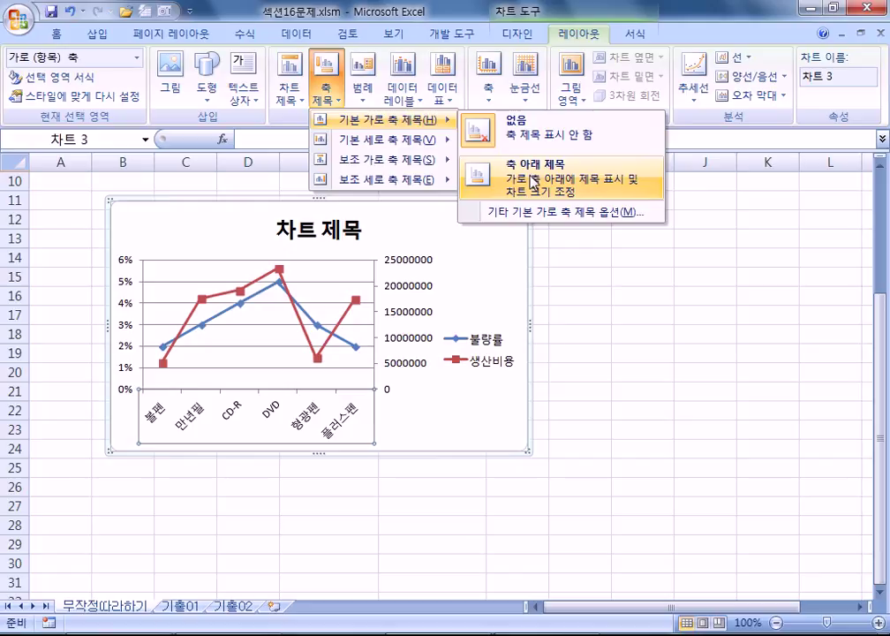
pyautogui.moveTo(416, 148)
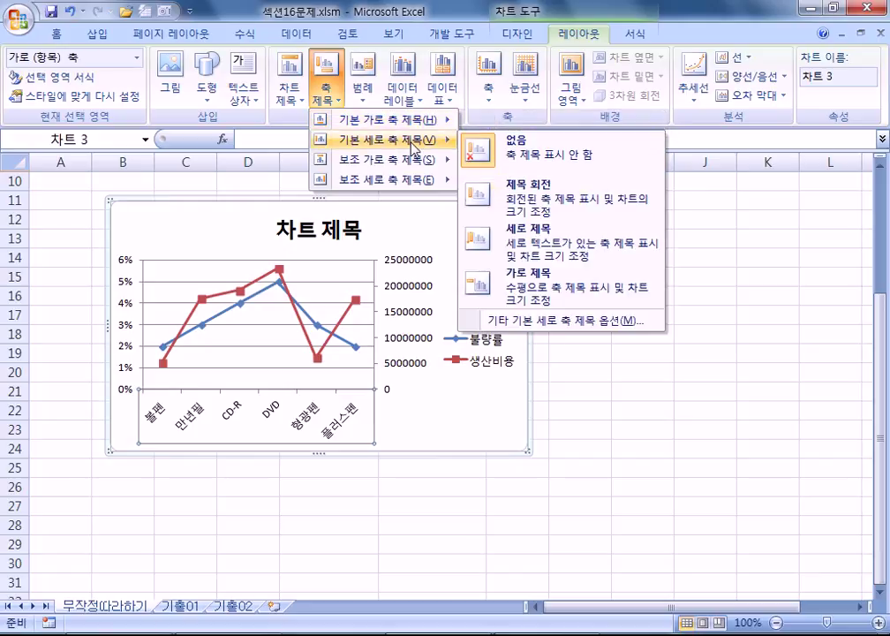
pyautogui.click(541, 238)
pyautogui.click(339, 102)
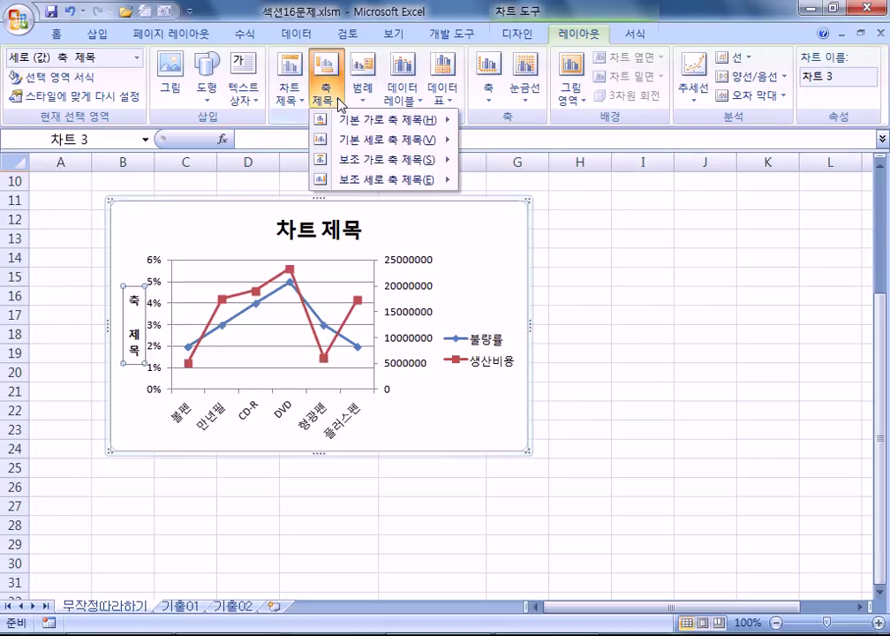
pyautogui.moveTo(378, 180)
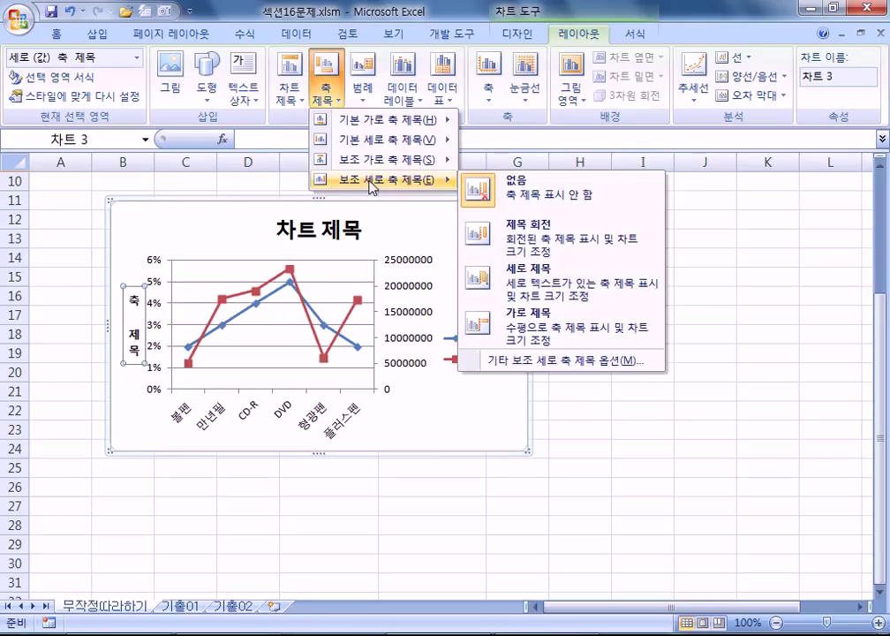
pyautogui.click(557, 276)
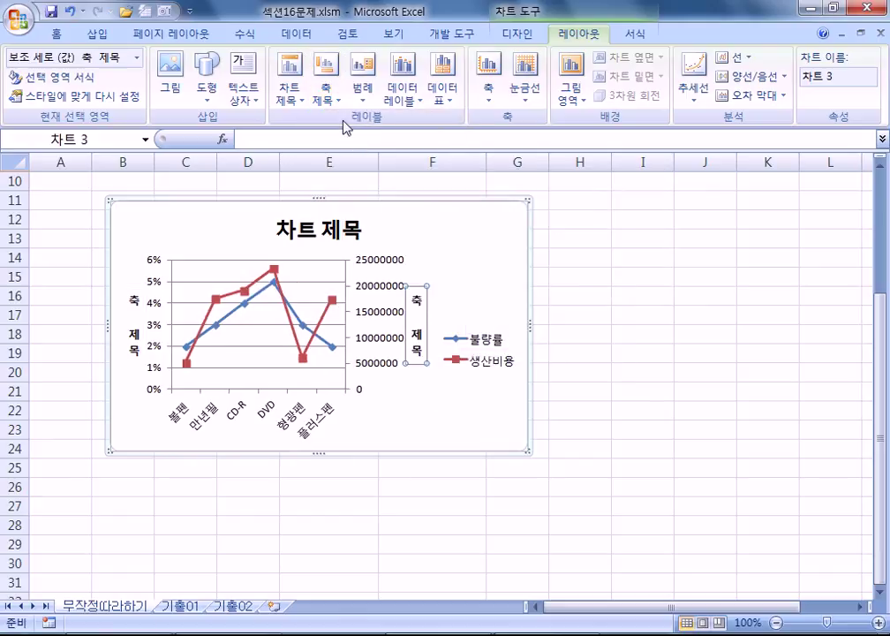
# Move the legend below the plot with 아래쪽에 범례 표시, and check the chart title and axis title.
pyautogui.click(364, 88)
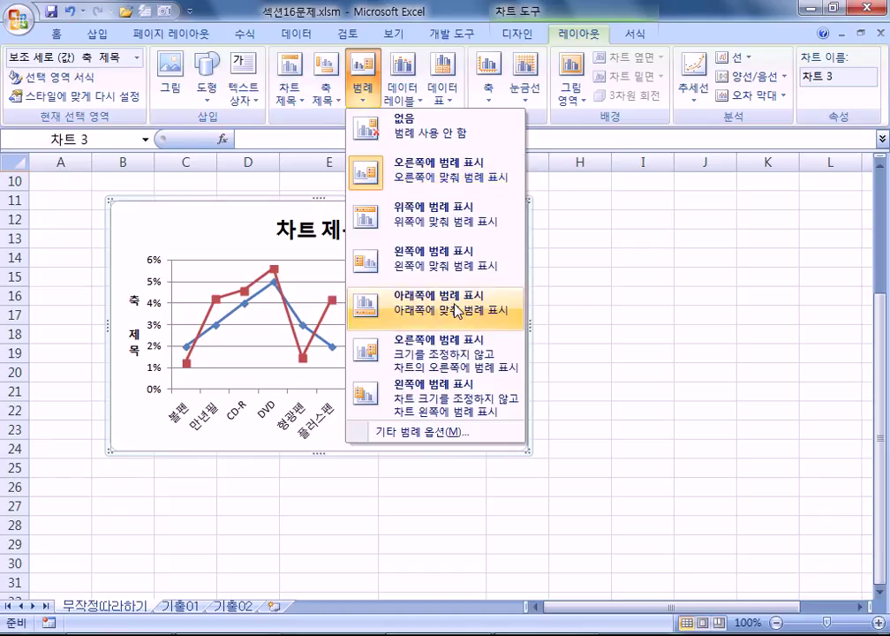
pyautogui.click(457, 309)
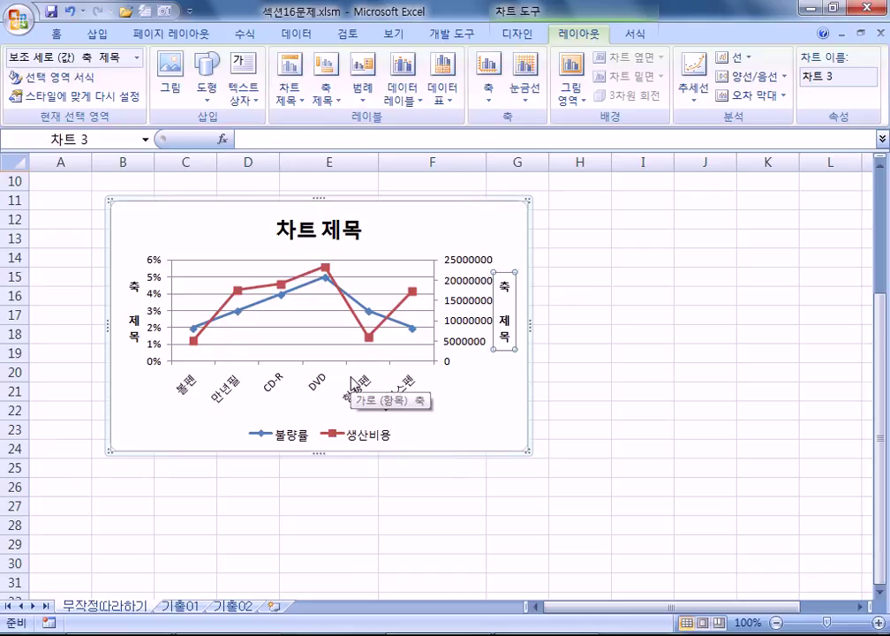
pyautogui.click(295, 234)
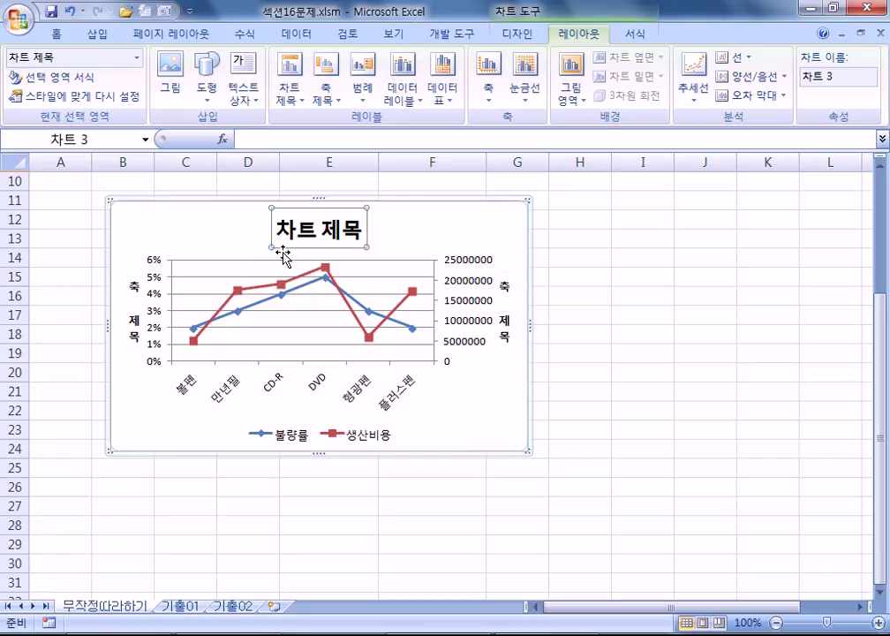
pyautogui.click(130, 297)
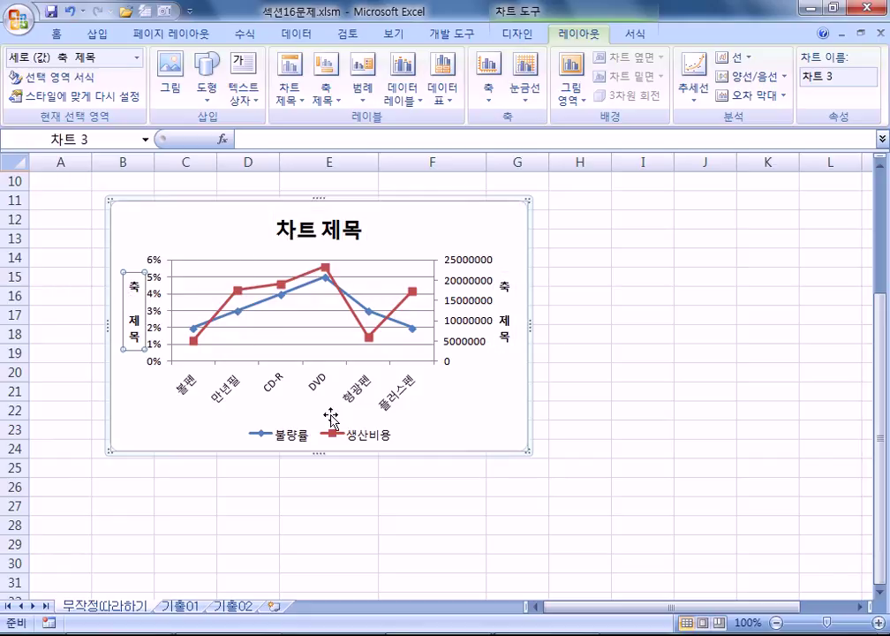
pyautogui.click(454, 431)
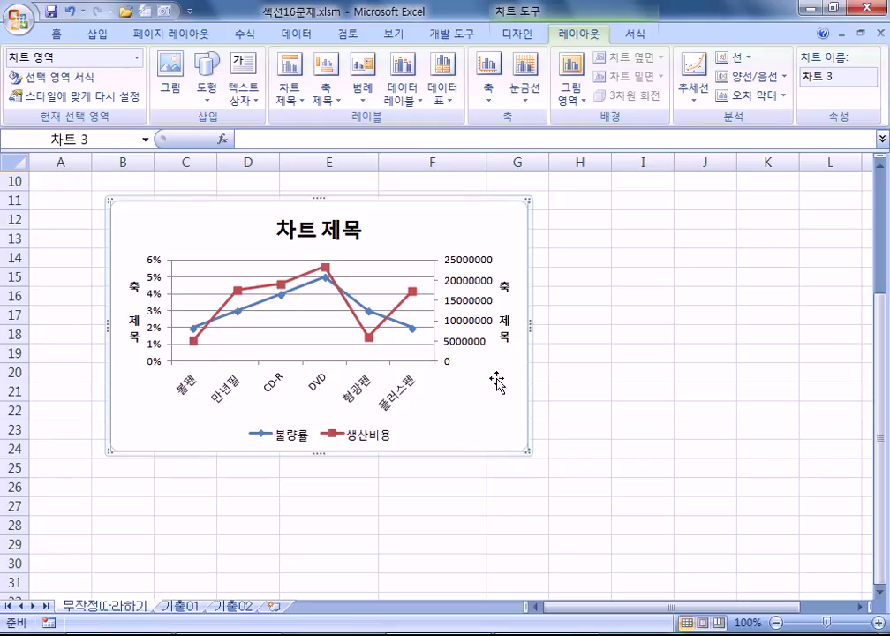
# Try the 제목을 가운데에 맞춰 표시 overlay for the chart title, and return the title above the plot.
pyautogui.click(287, 99)
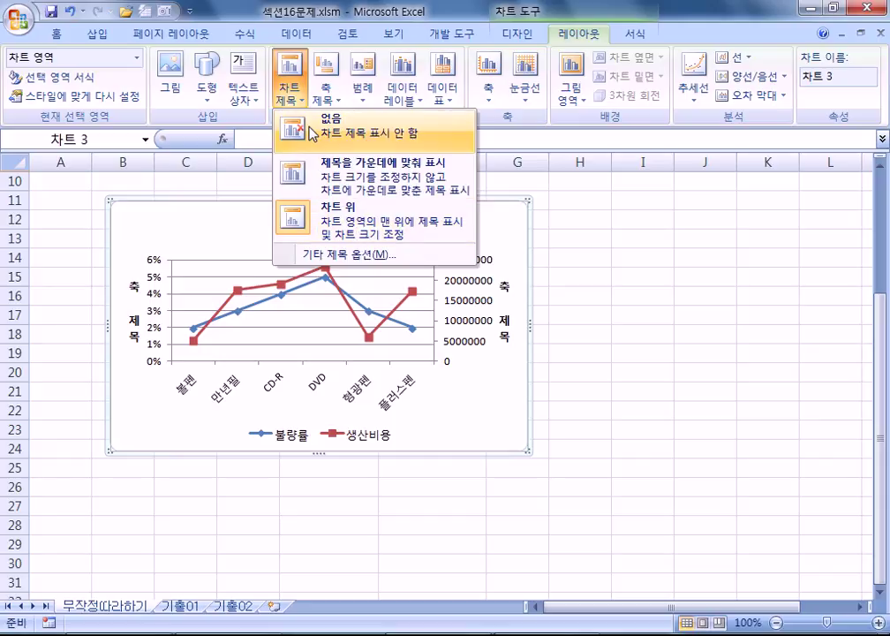
pyautogui.click(332, 181)
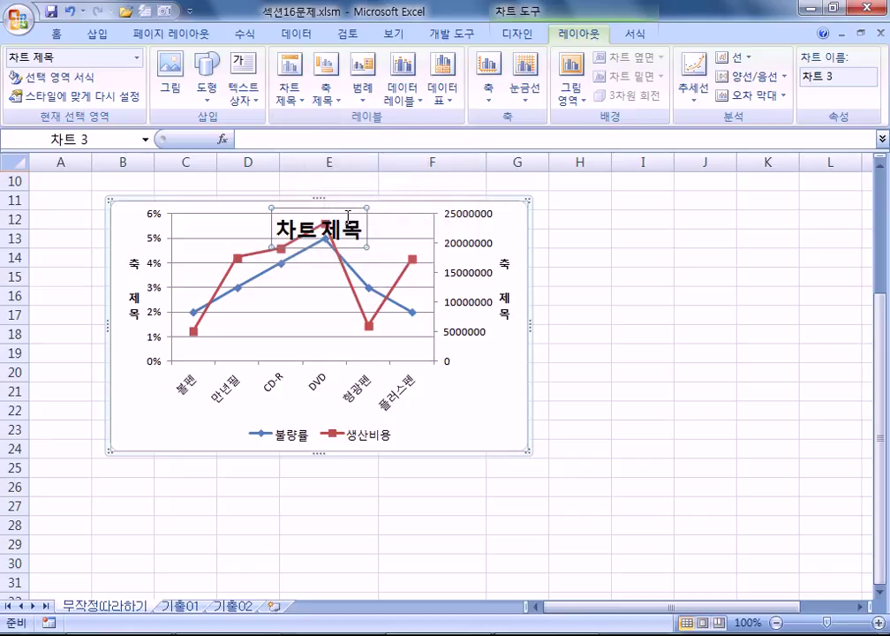
pyautogui.click(288, 96)
pyautogui.click(352, 220)
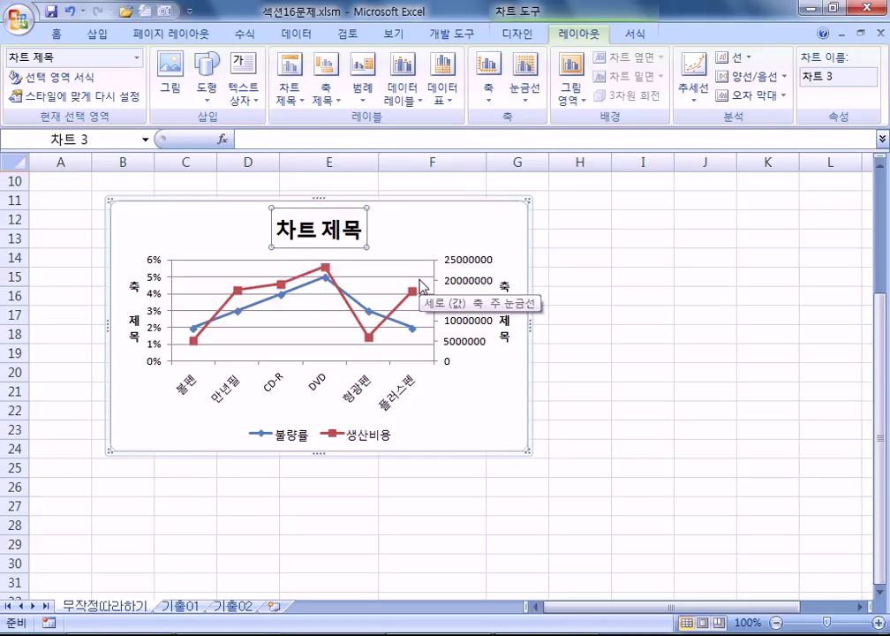
# Replace the chart title text with "품목별 불량률 및 생산비용".
pyautogui.write('품목별')
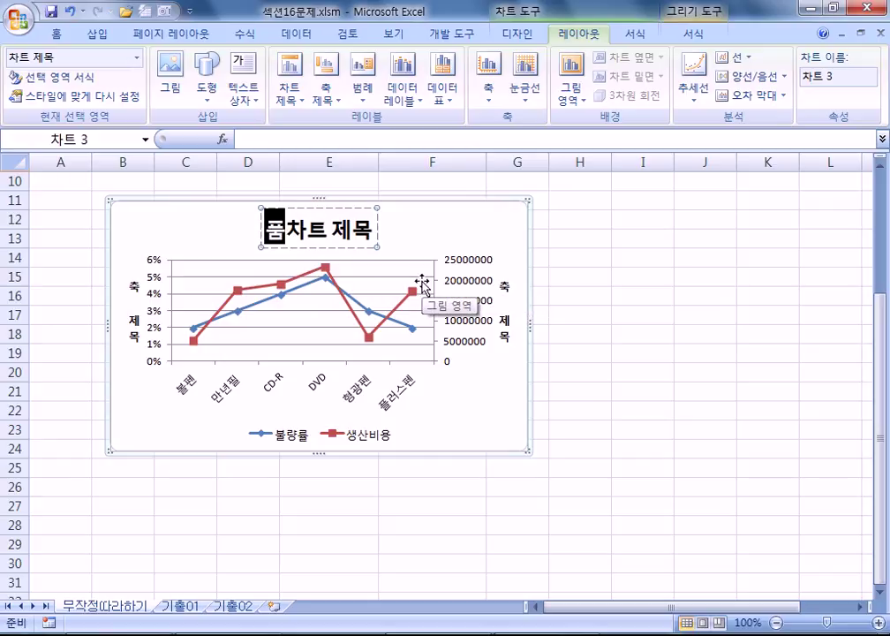
pyautogui.write(' 불량률 및')
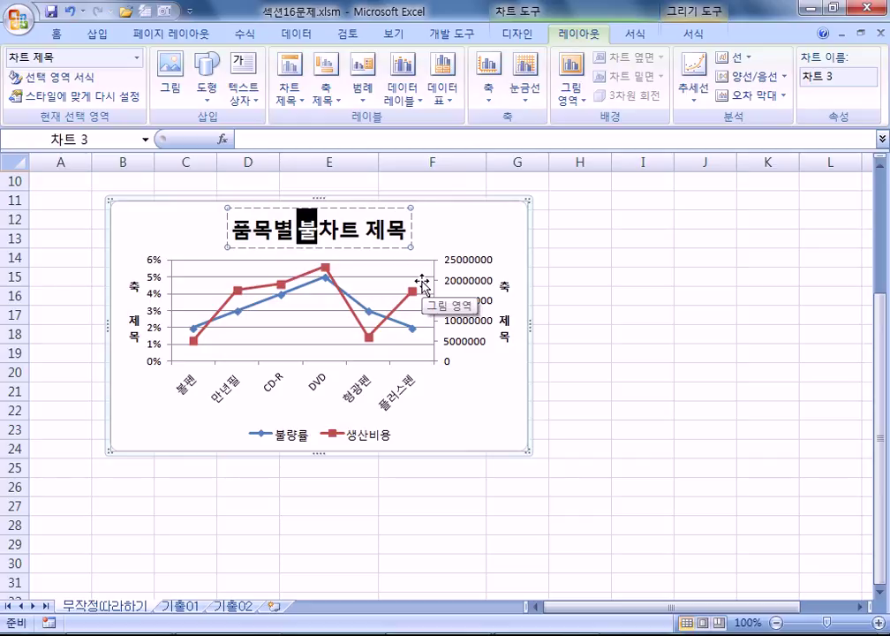
pyautogui.write(' 생산비')
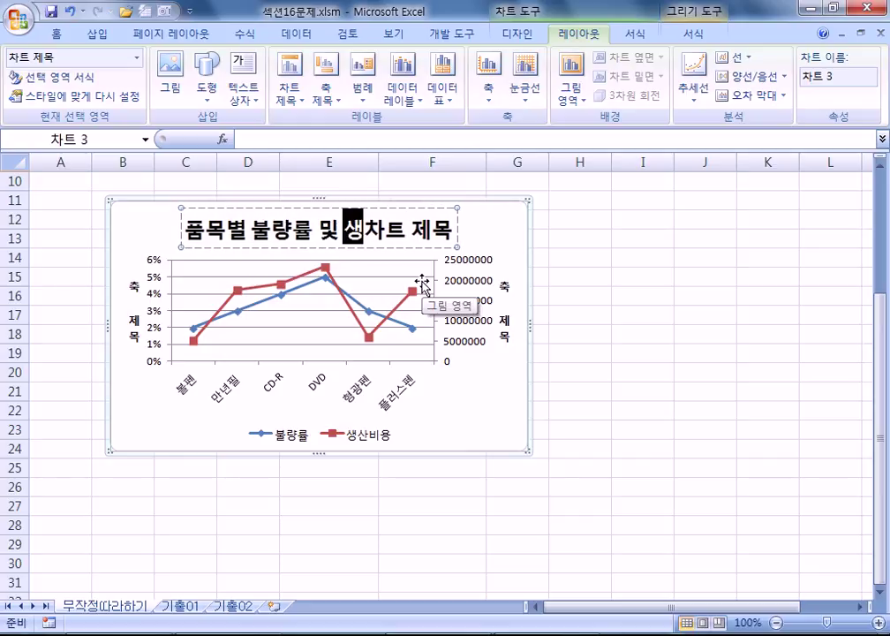
pyautogui.write('요')
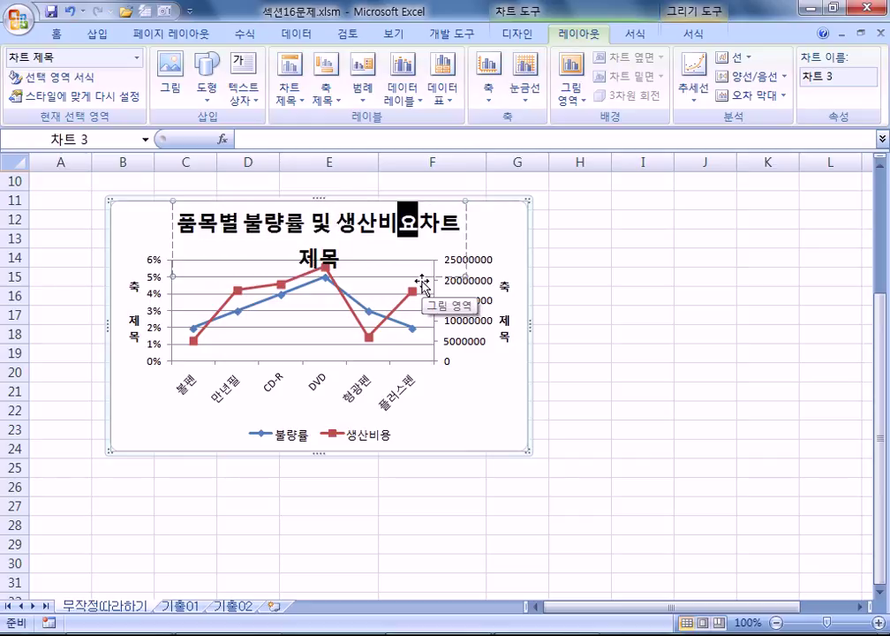
pyautogui.press('Delete')
pyautogui.press('Delete')
pyautogui.press('Delete')
pyautogui.press('Delete')
pyautogui.press('Delete')
pyautogui.press('BackSpace')
pyautogui.write('ㅇㅅㅇ')
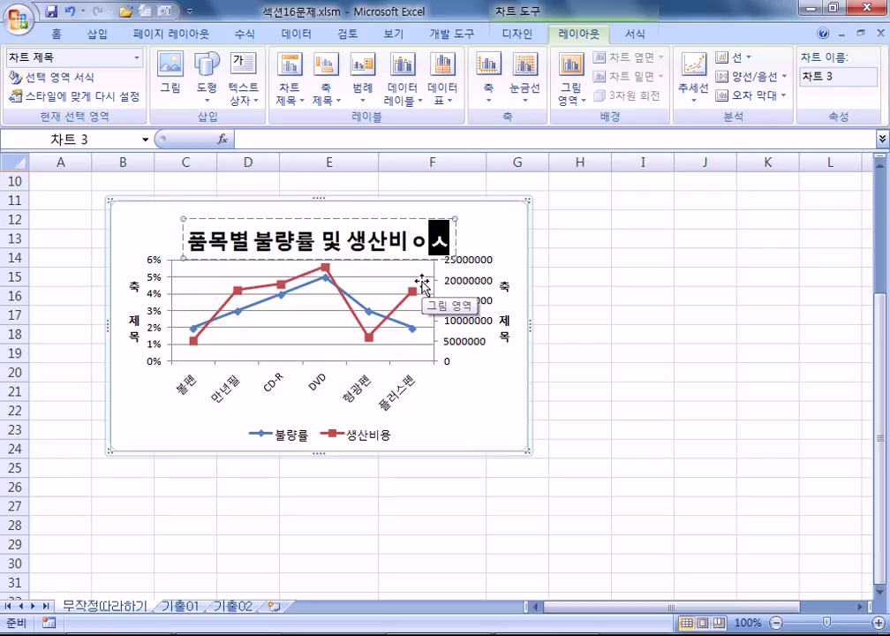
pyautogui.press('BackSpace')
pyautogui.press('BackSpace')
pyautogui.press('BackSpace')
pyautogui.write('용')
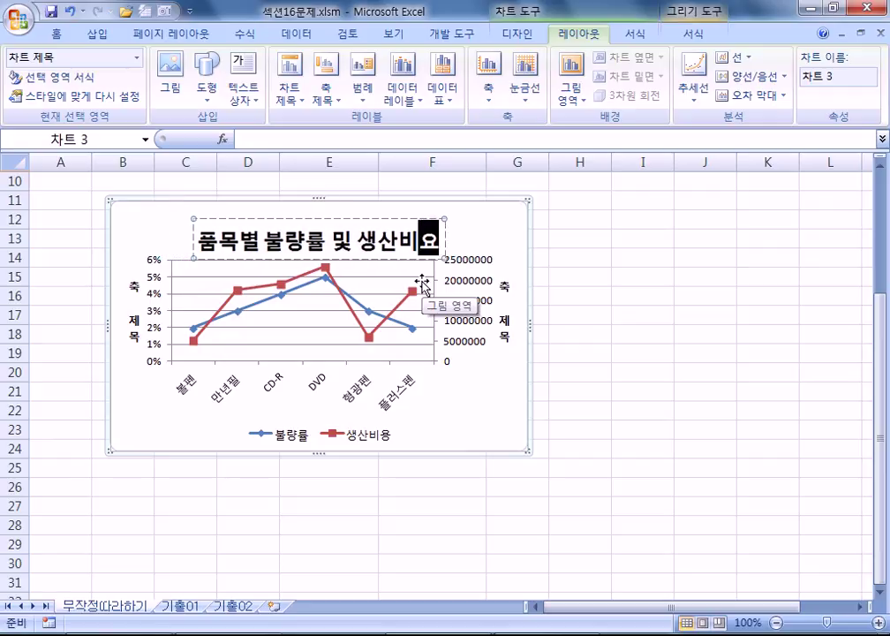
pyautogui.press('Escape')
# Replace the primary vertical axis title with "불량률".
pyautogui.click(128, 307)
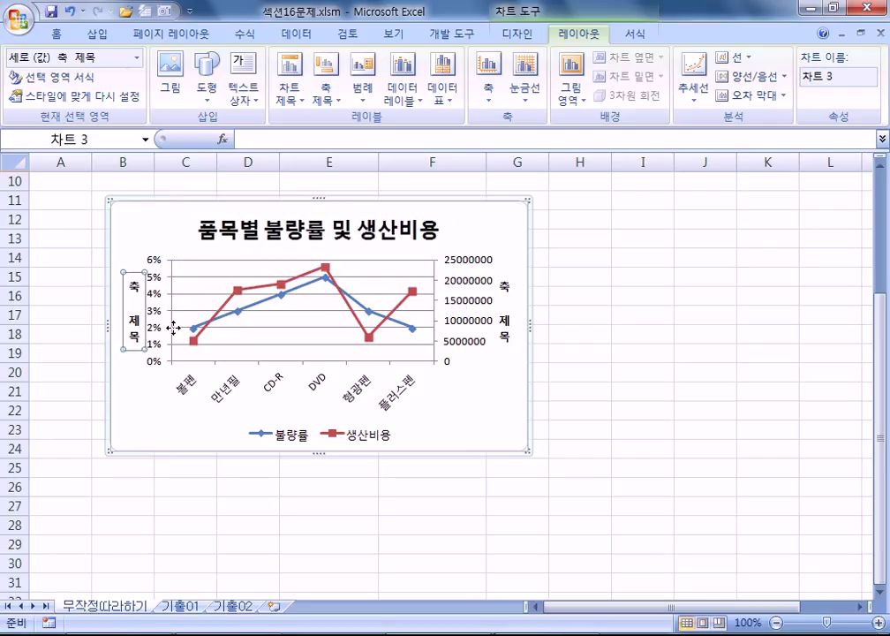
pyautogui.write('불량률')
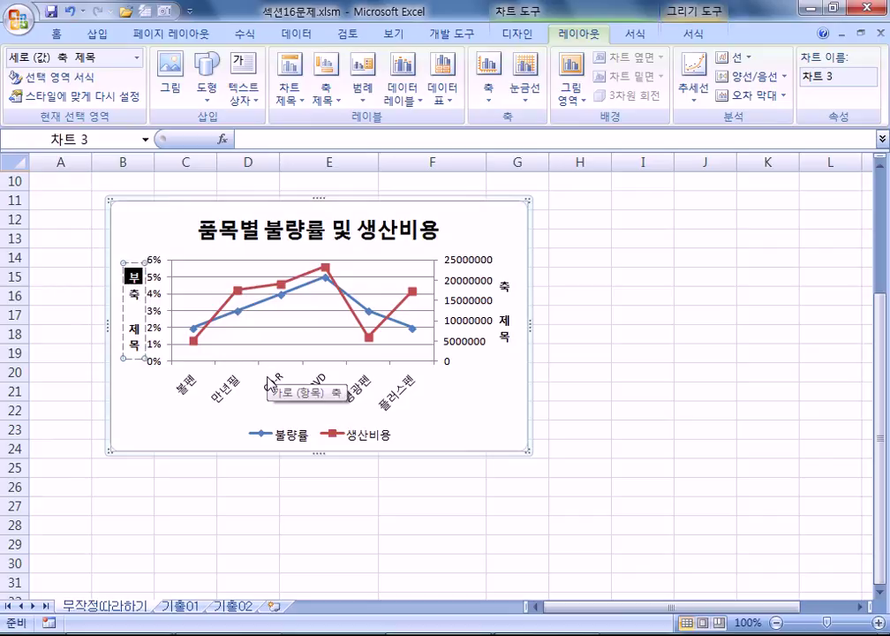
pyautogui.press('Delete')
pyautogui.press('Delete')
pyautogui.press('Delete')
pyautogui.press('Delete')
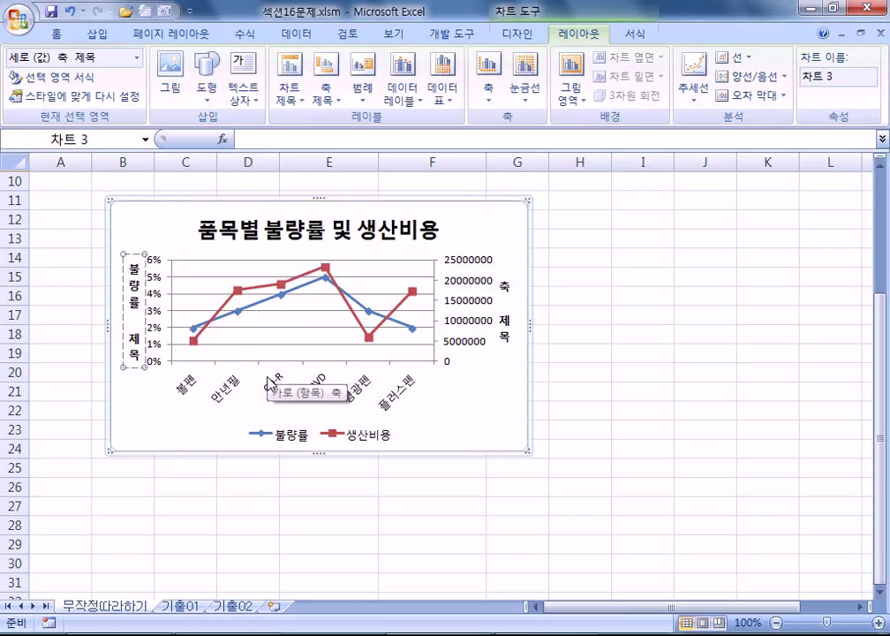
# Replace the secondary vertical axis title with "생산비용".
pyautogui.click(505, 317)
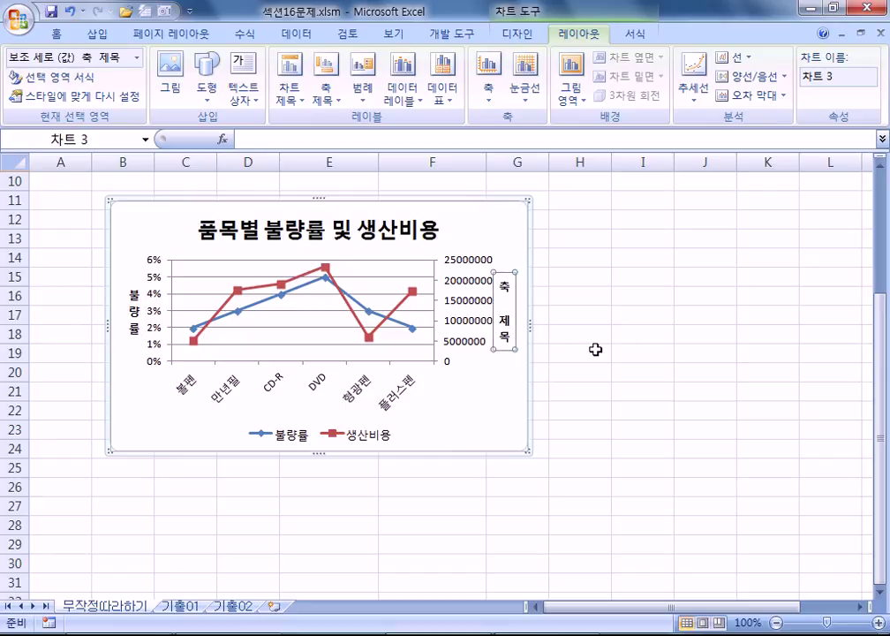
pyautogui.write('생산비용')
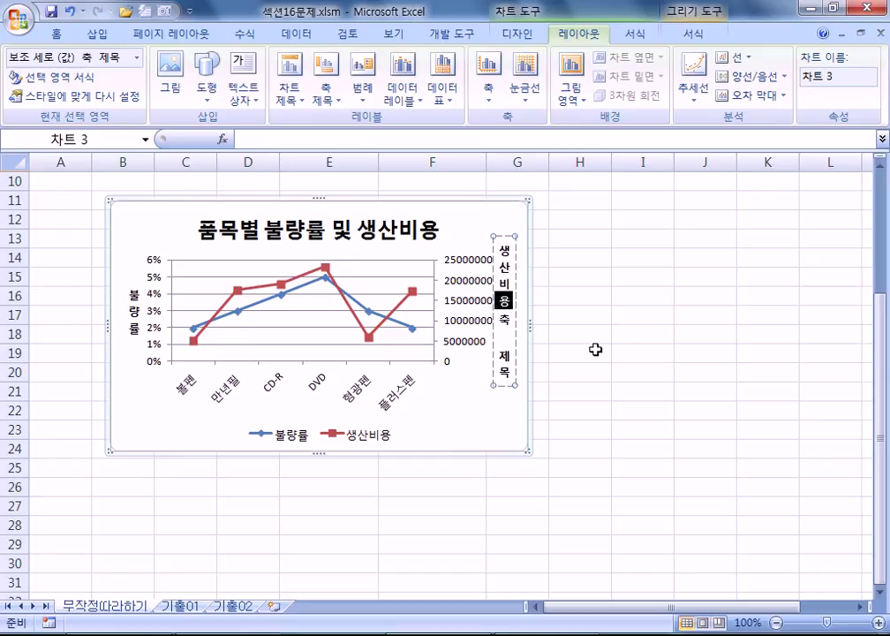
pyautogui.press('Delete')
pyautogui.press('Delete')
pyautogui.press('Delete')
pyautogui.press('Delete')
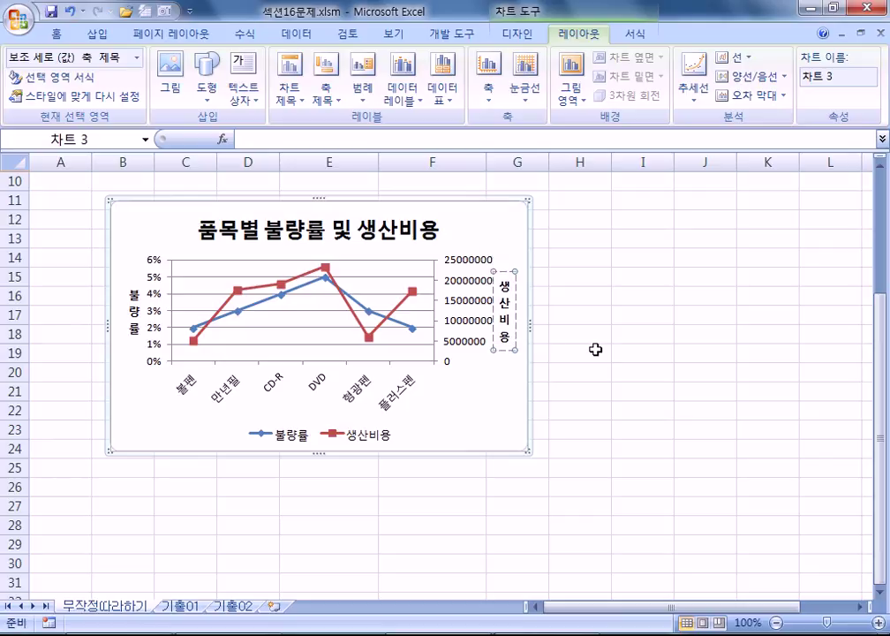
pyautogui.click(513, 219)
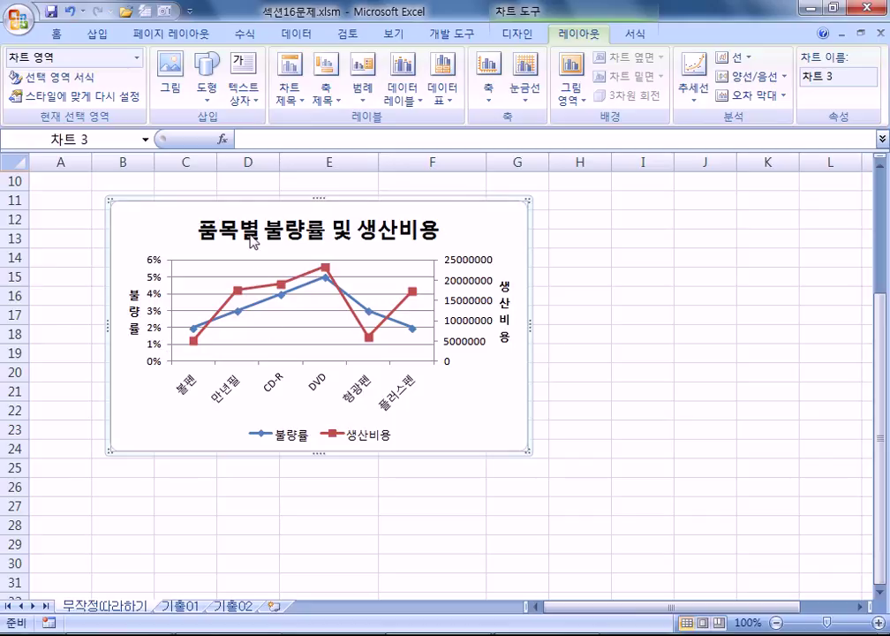
# Place the chart legend beside the plot with the 오른쪽에 범례 표시 option.
pyautogui.click(137, 305)
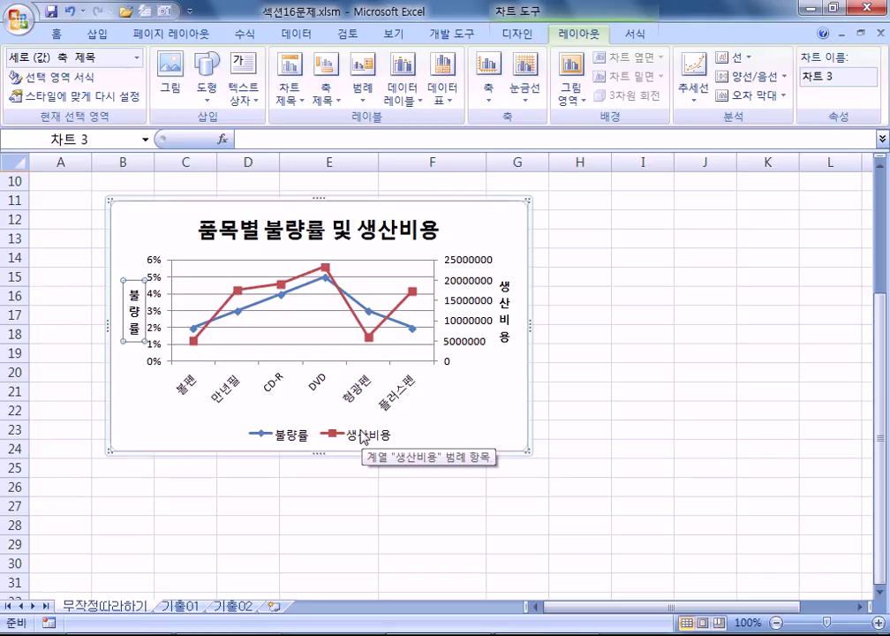
pyautogui.click(361, 87)
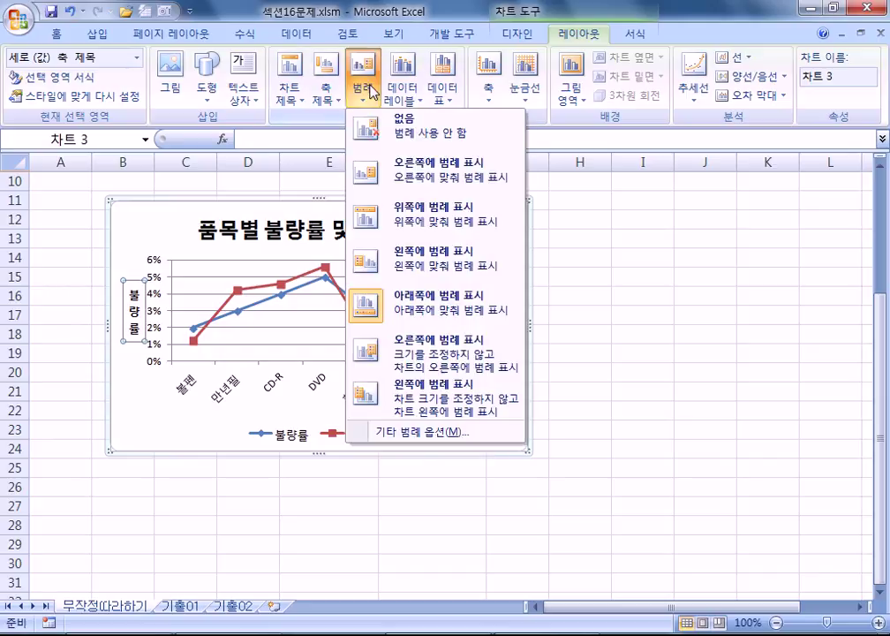
pyautogui.click(444, 188)
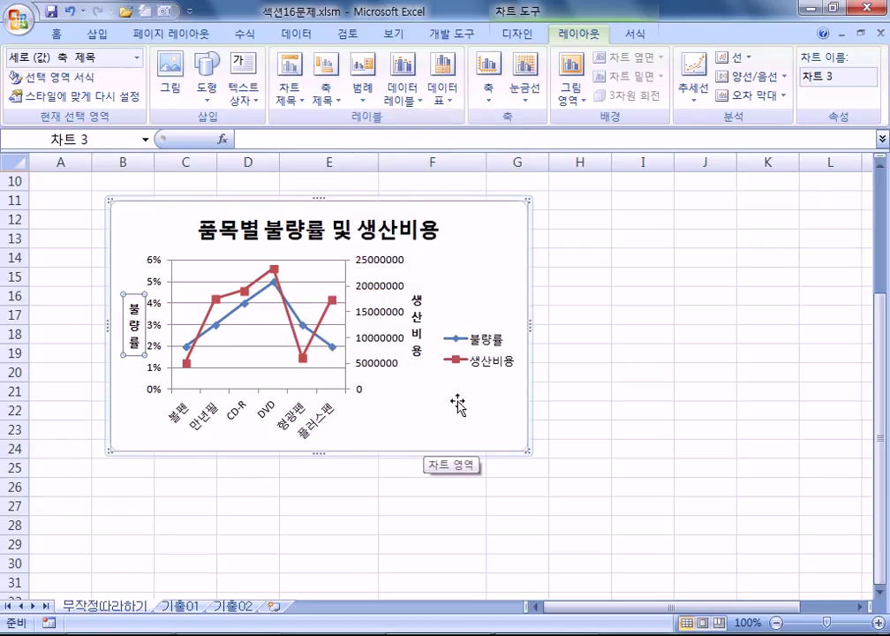
pyautogui.click(431, 448)
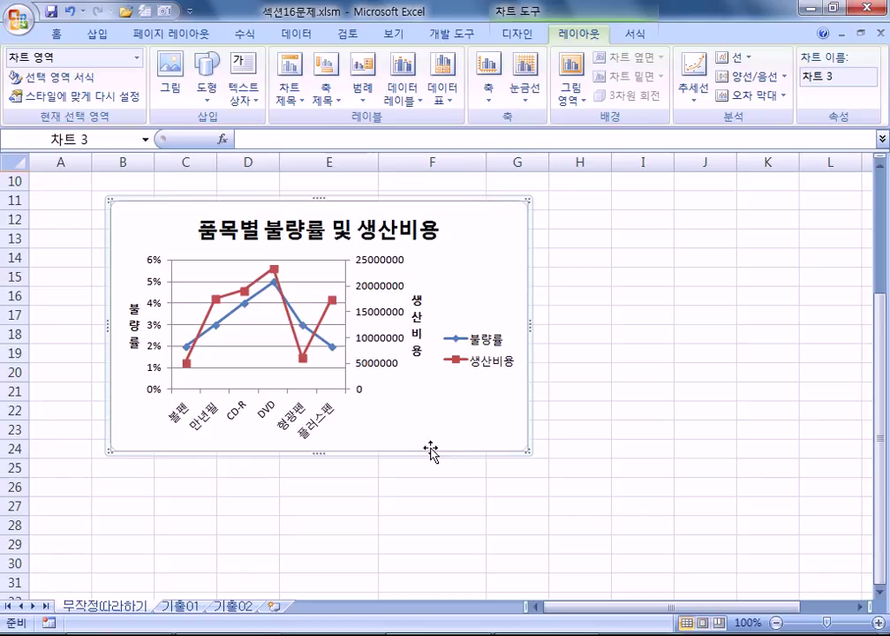
# Move the chart below the data table and resize it to fill cells A13:F28.
pyautogui.moveTo(149, 197); pyautogui.dragTo(168, 280)
pyautogui.scroll(1, 69, 285)
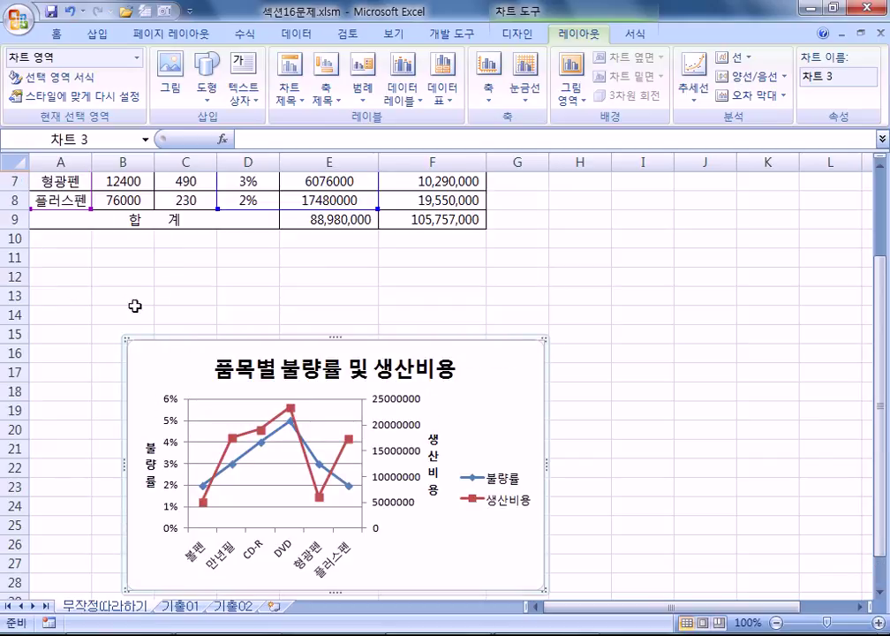
pyautogui.moveTo(127, 340); pyautogui.dragTo(31, 287)
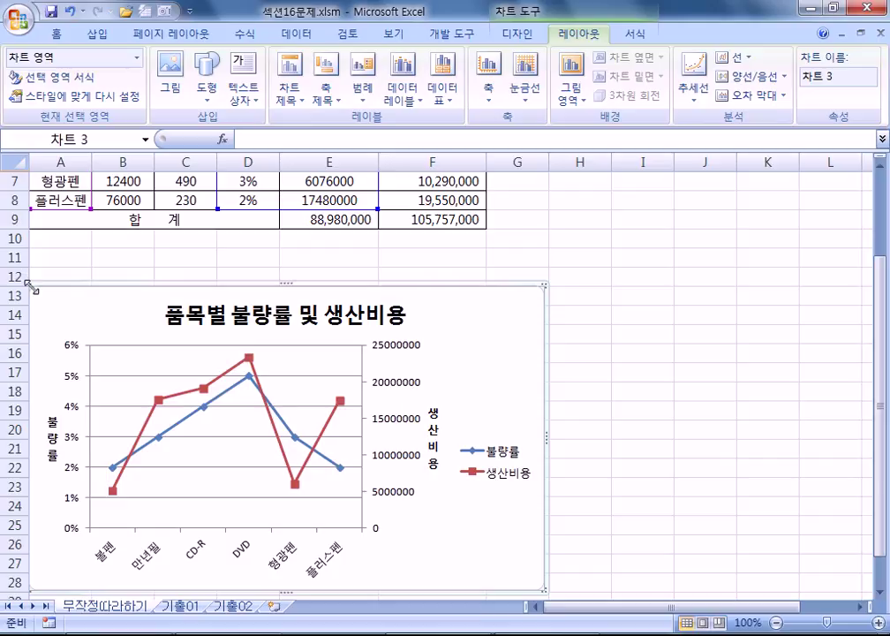
pyautogui.scroll(-3, 402, 345)
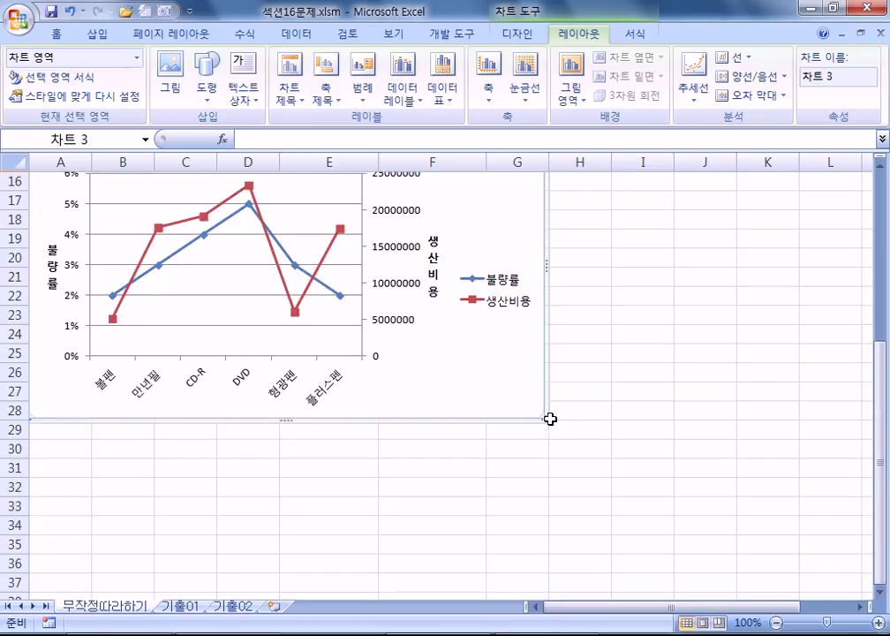
pyautogui.moveTo(548, 417); pyautogui.dragTo(484, 417)
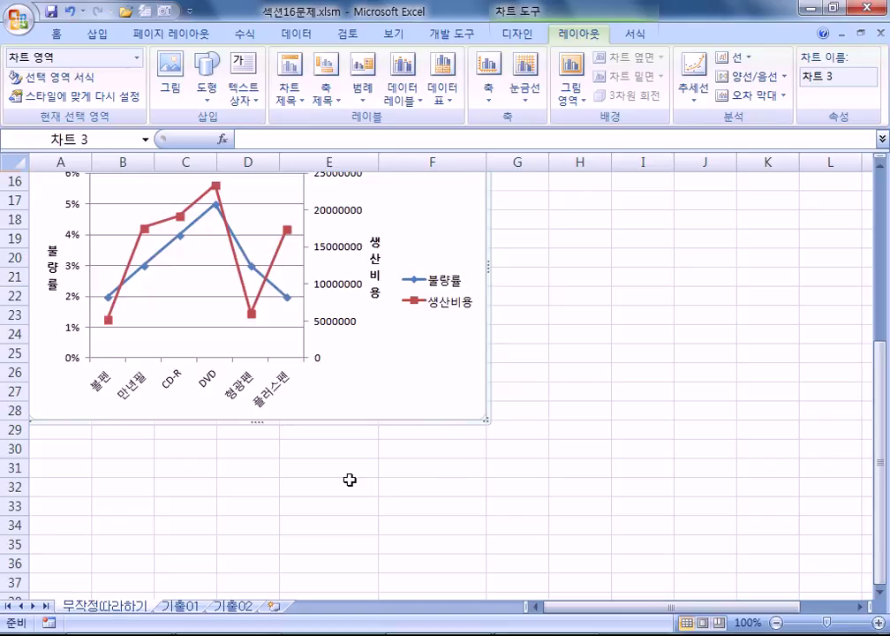
pyautogui.scroll(2, 290, 439)
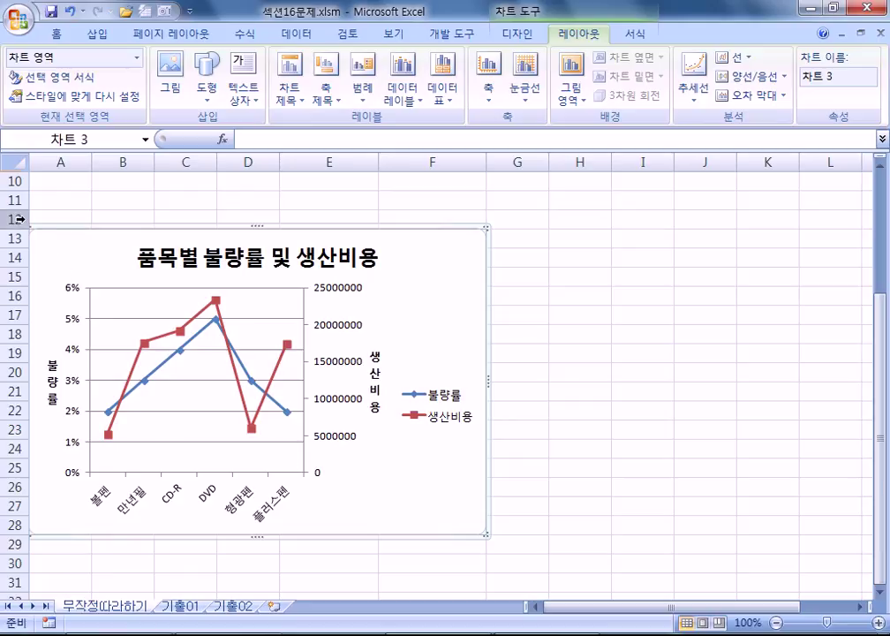
# Shift the chart away from the cell grid edges, and refit its corners to the range A13:F28.
pyautogui.moveTo(33, 231); pyautogui.dragTo(186, 256)
pyautogui.moveTo(135, 270); pyautogui.dragTo(31, 231)
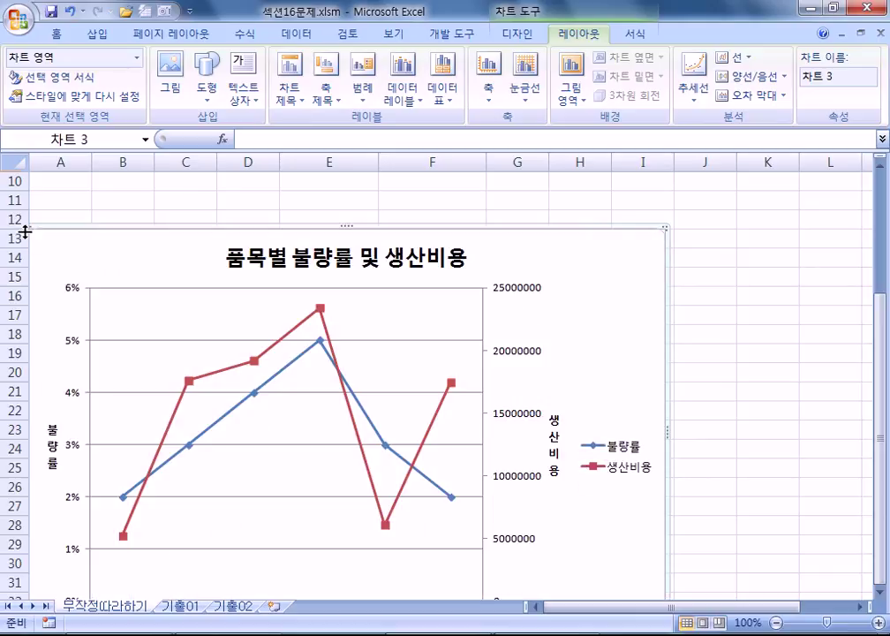
pyautogui.scroll(-3, 661, 456)
pyautogui.moveTo(662, 461); pyautogui.dragTo(480, 362)
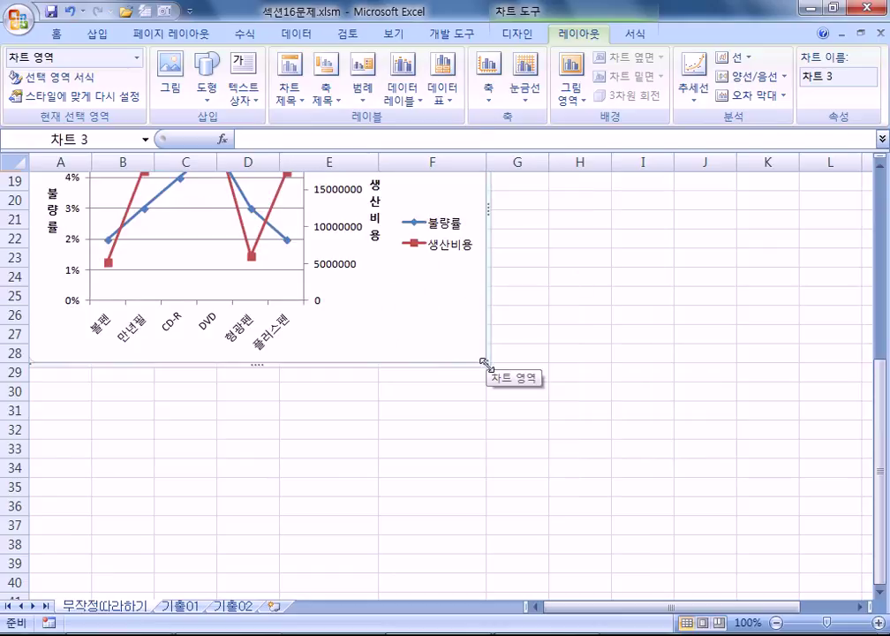
pyautogui.scroll(2, 263, 365)
pyautogui.scroll(2, 262, 364)
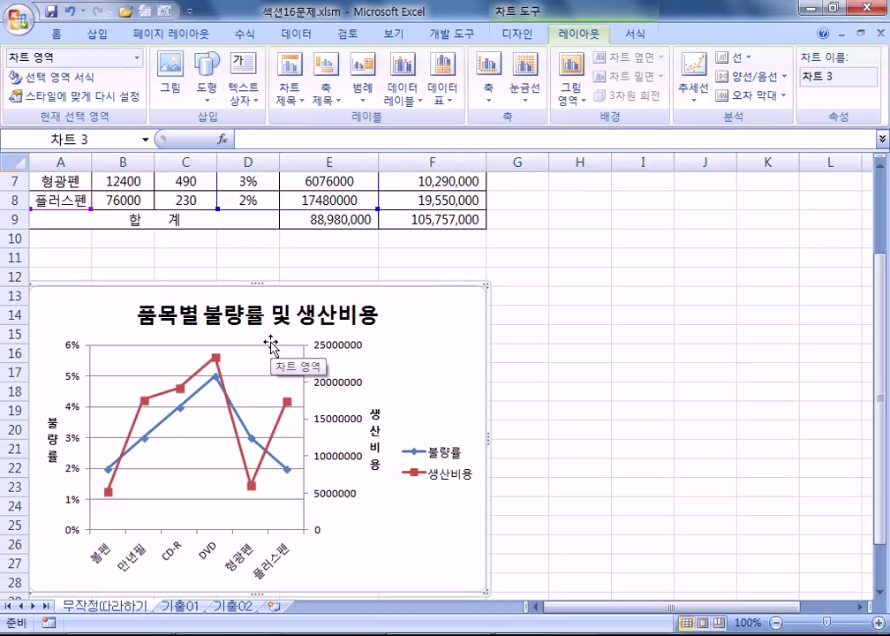
# Format the chart title in the 굴림 font at size 14, with bold on.
pyautogui.click(243, 314)
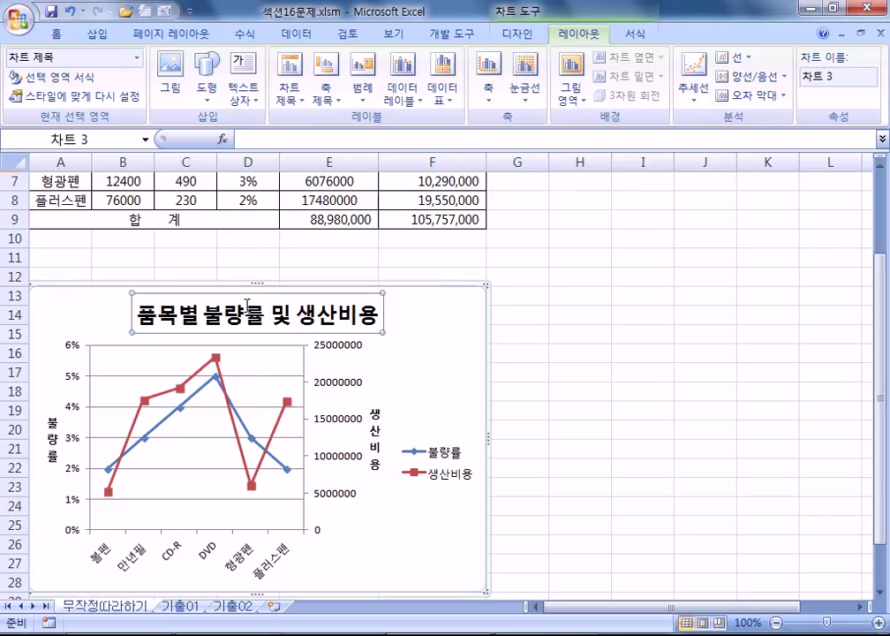
pyautogui.click(57, 37)
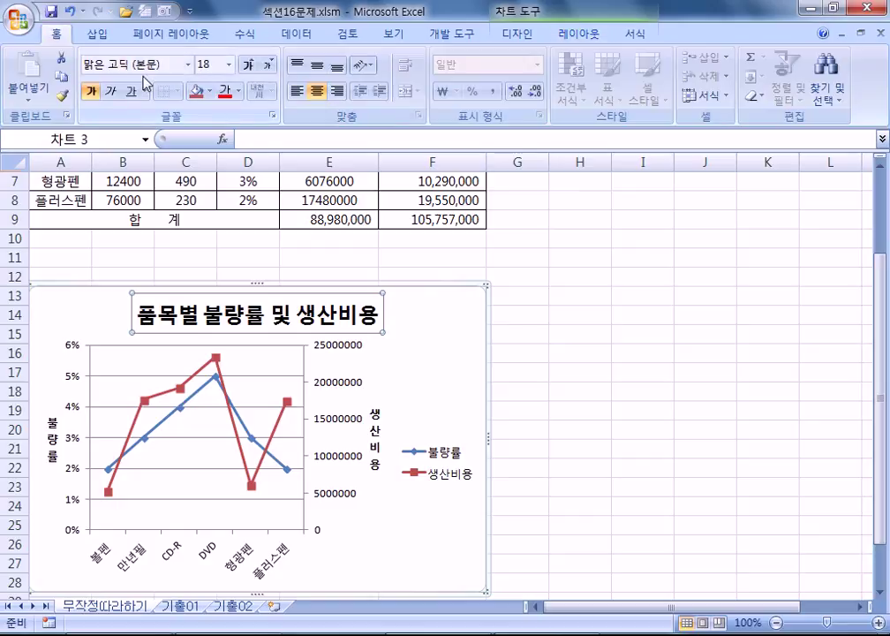
pyautogui.click(189, 66)
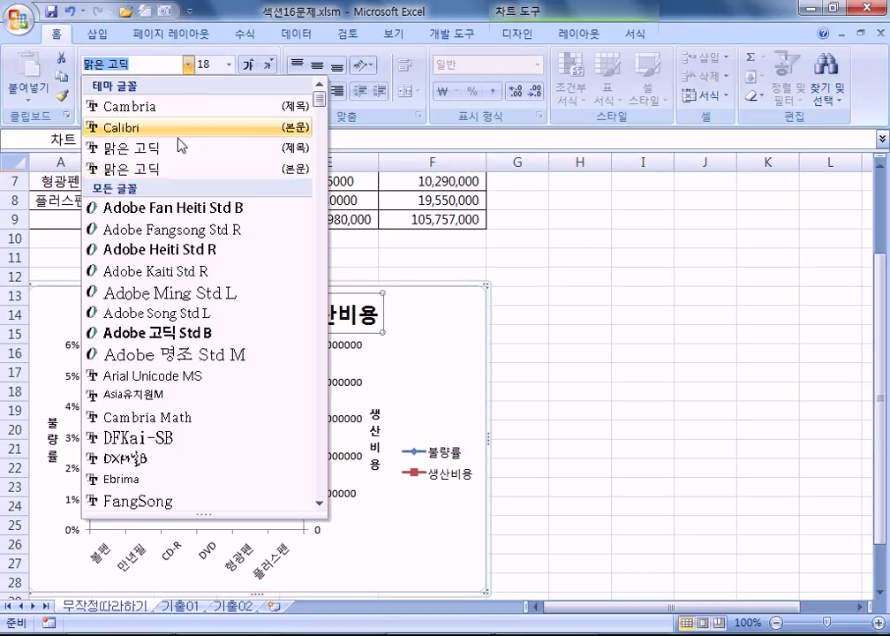
pyautogui.scroll(-12, 207, 469)
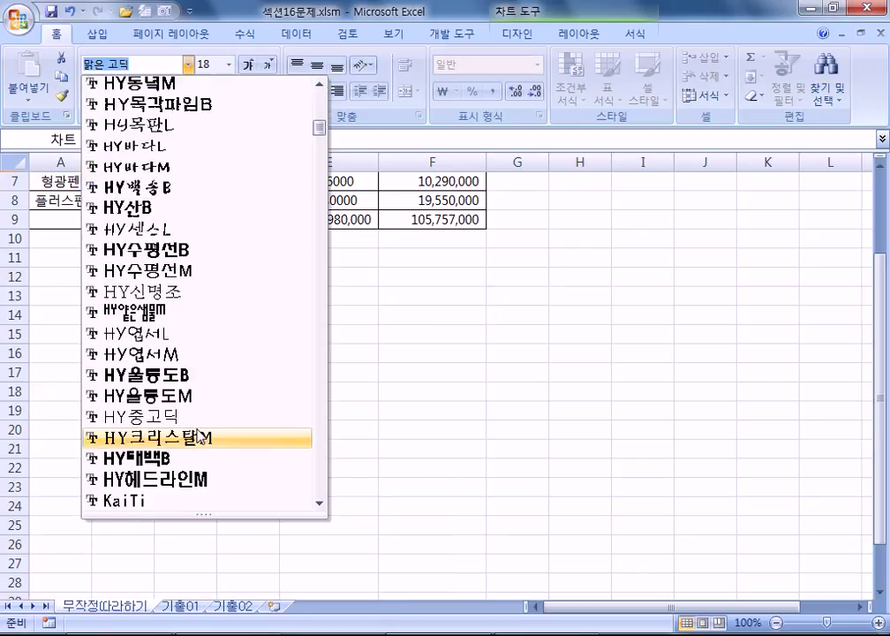
pyautogui.scroll(-20, 203, 435)
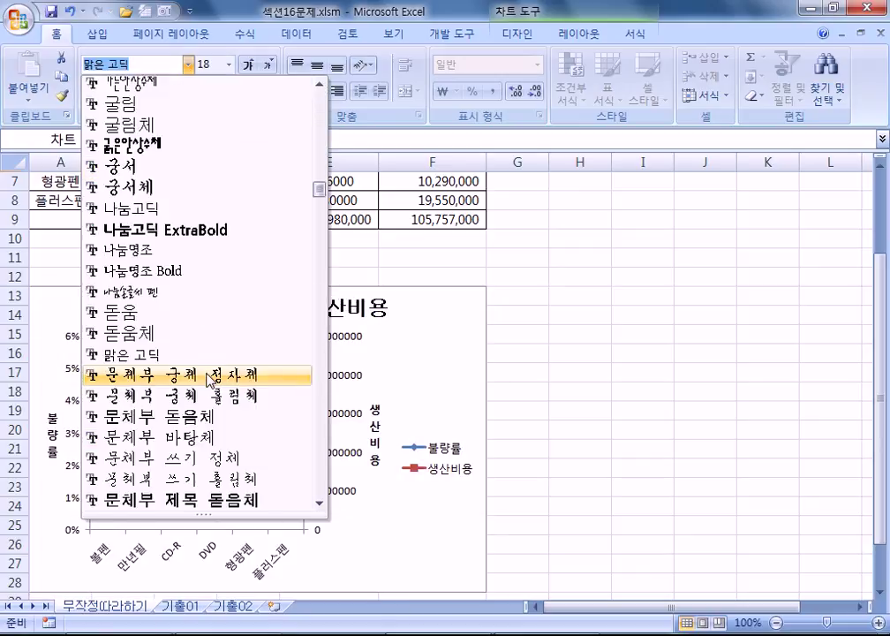
pyautogui.scroll(1, 93, 312)
pyautogui.click(139, 161)
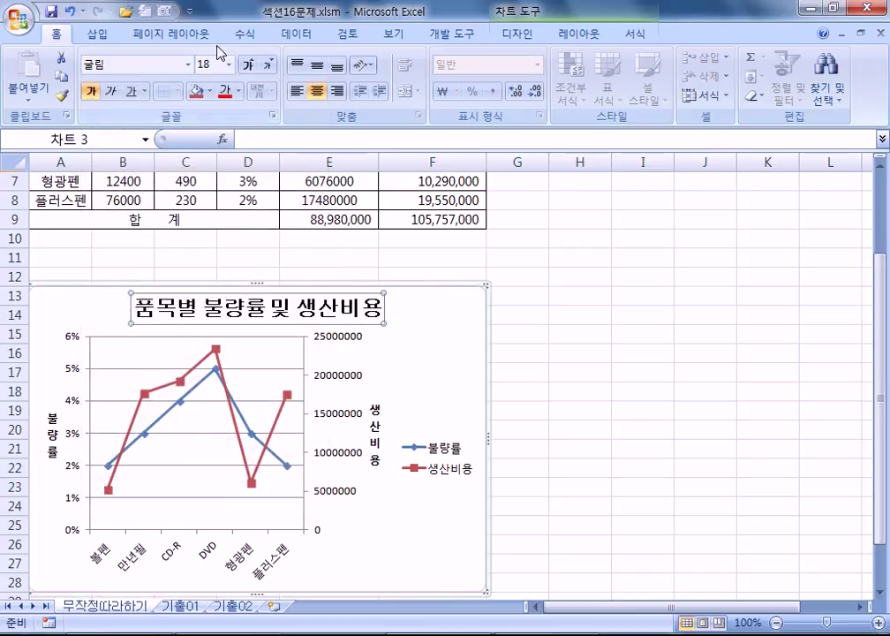
pyautogui.click(268, 66)
pyautogui.click(268, 66)
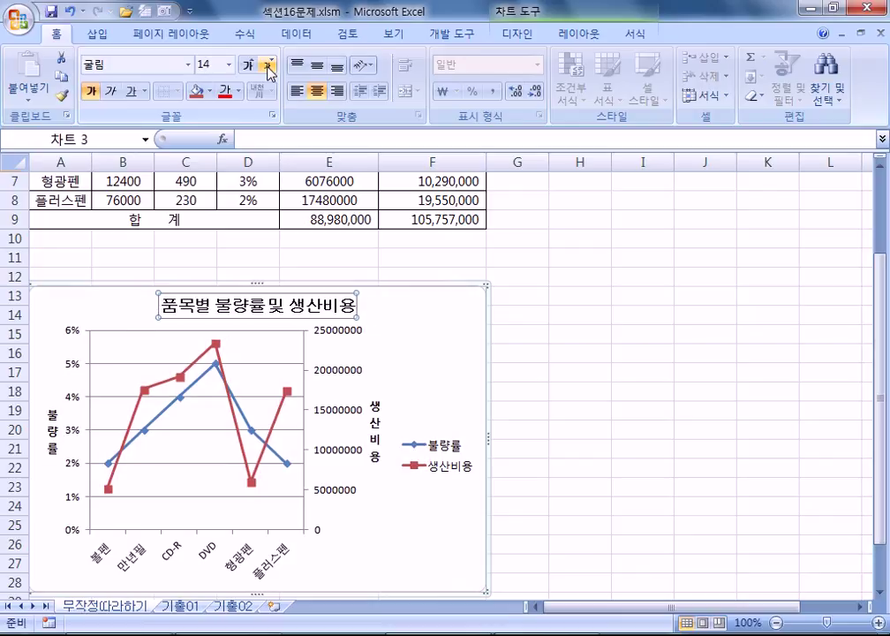
pyautogui.click(91, 94)
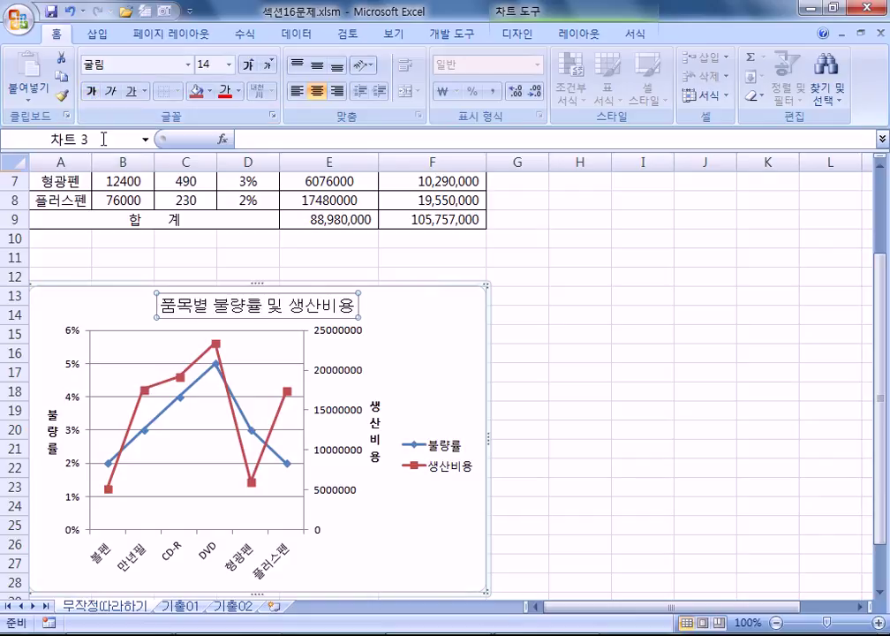
pyautogui.click(89, 94)
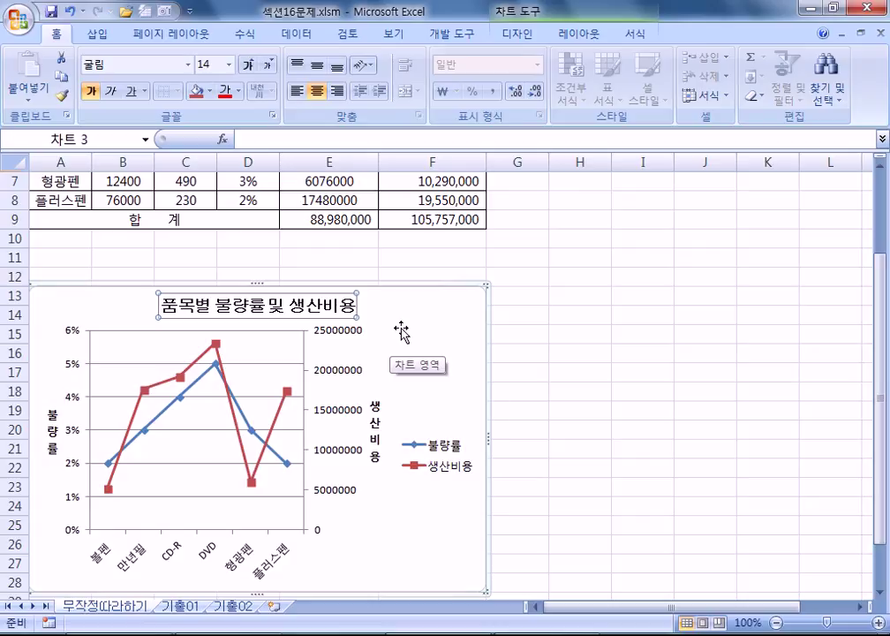
# Format the secondary vertical axis values as 숫자 with the 1000 separator and 0 decimal places.
pyautogui.click(348, 378)
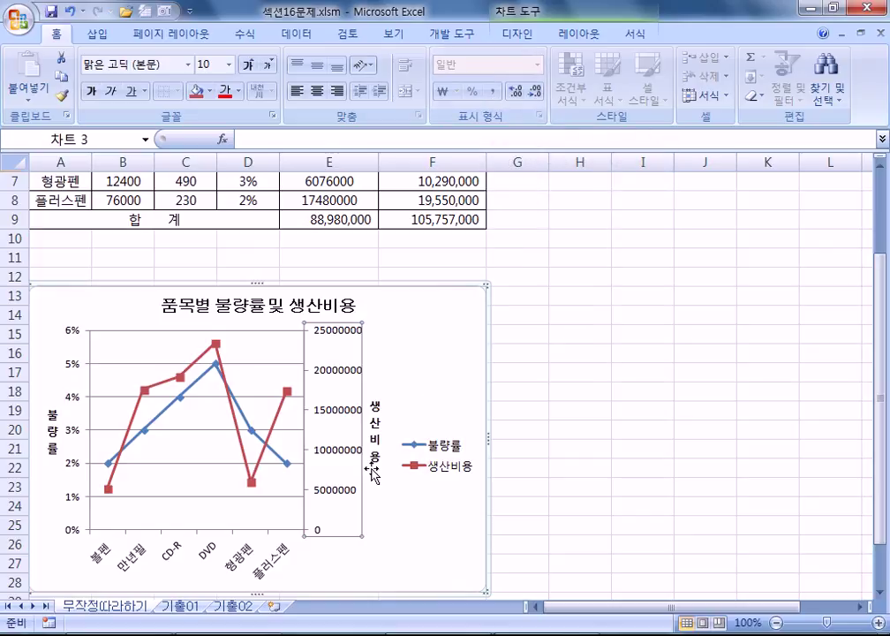
pyautogui.doubleClick(371, 417)
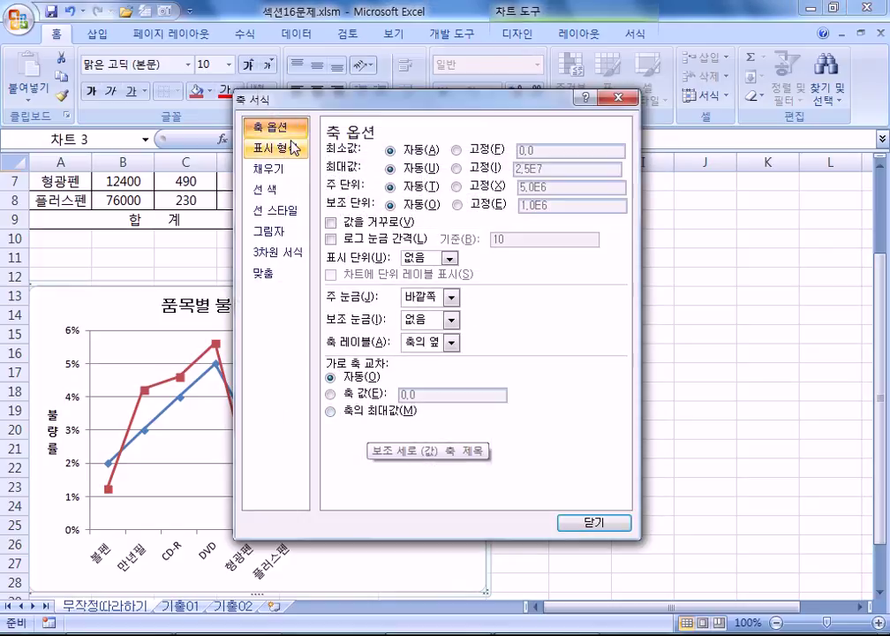
pyautogui.click(274, 148)
pyautogui.click(336, 173)
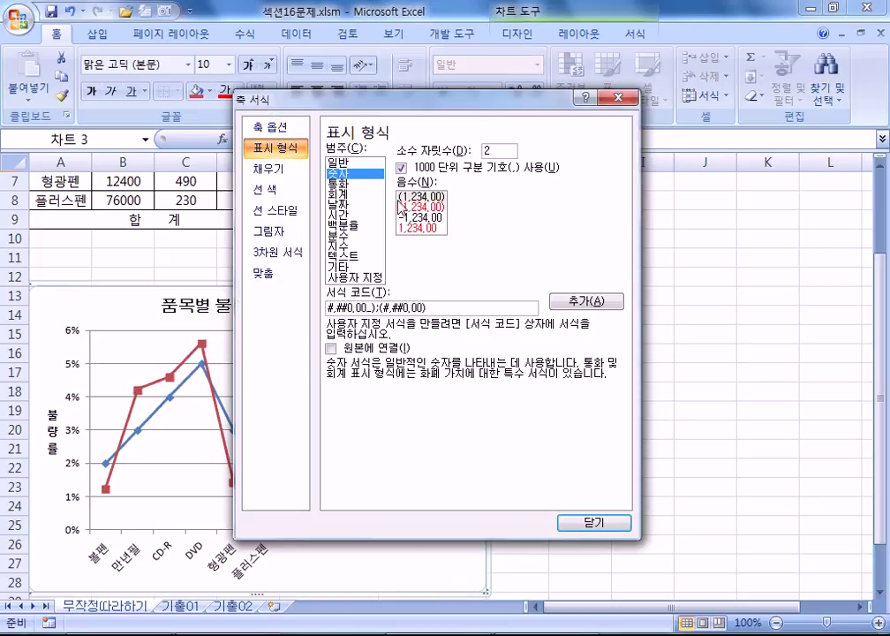
pyautogui.moveTo(431, 113); pyautogui.dragTo(607, 115)
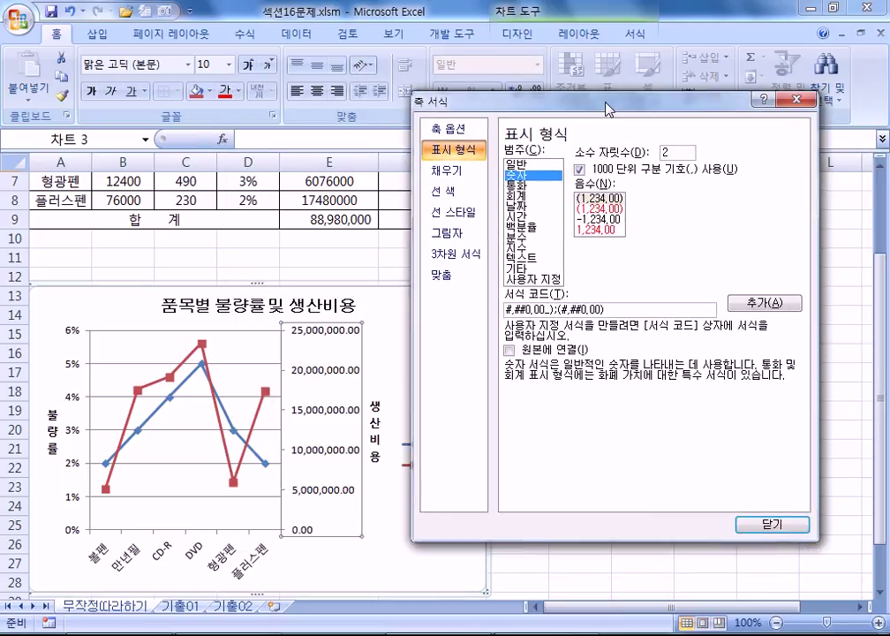
pyautogui.click(579, 170)
pyautogui.click(581, 170)
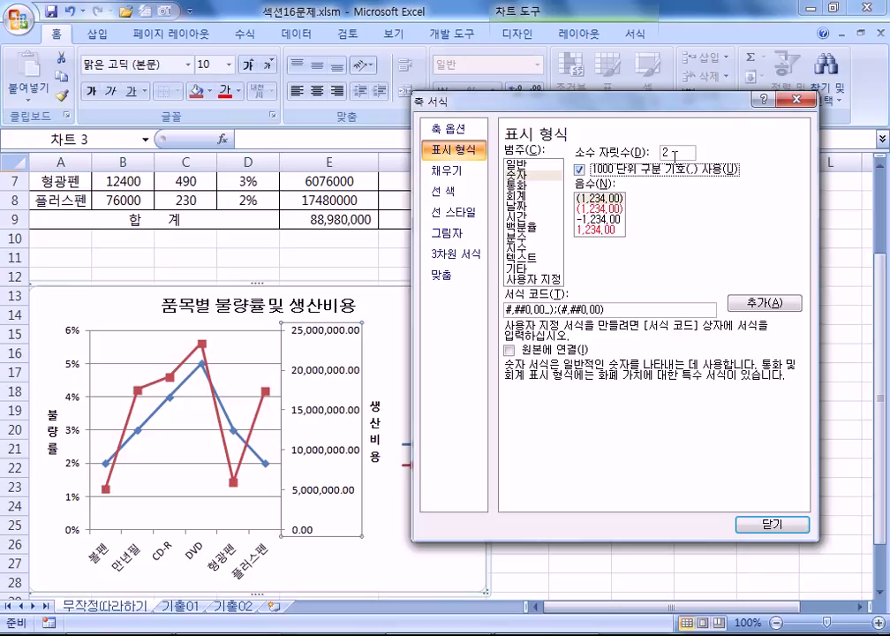
pyautogui.moveTo(685, 152); pyautogui.dragTo(582, 140)
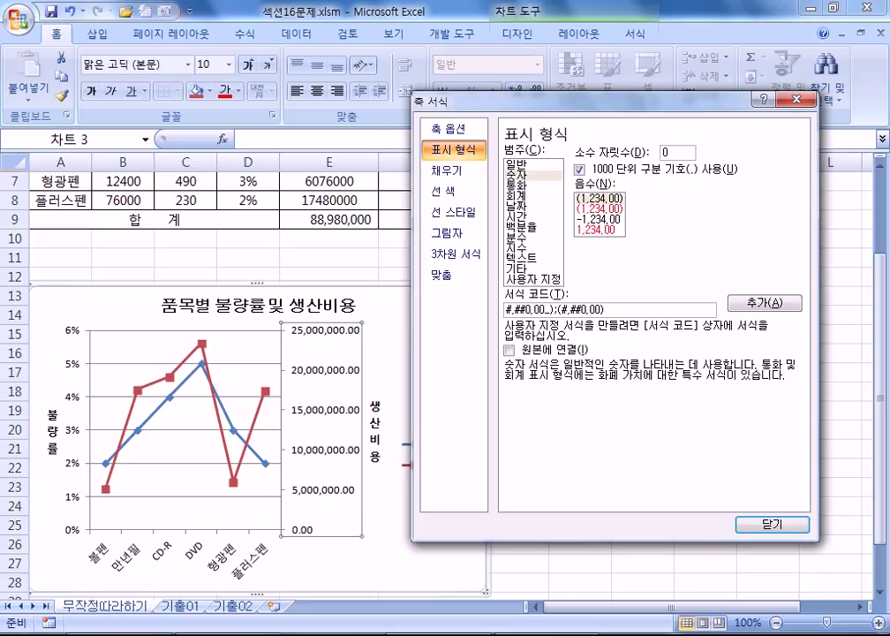
pyautogui.press('Tab')
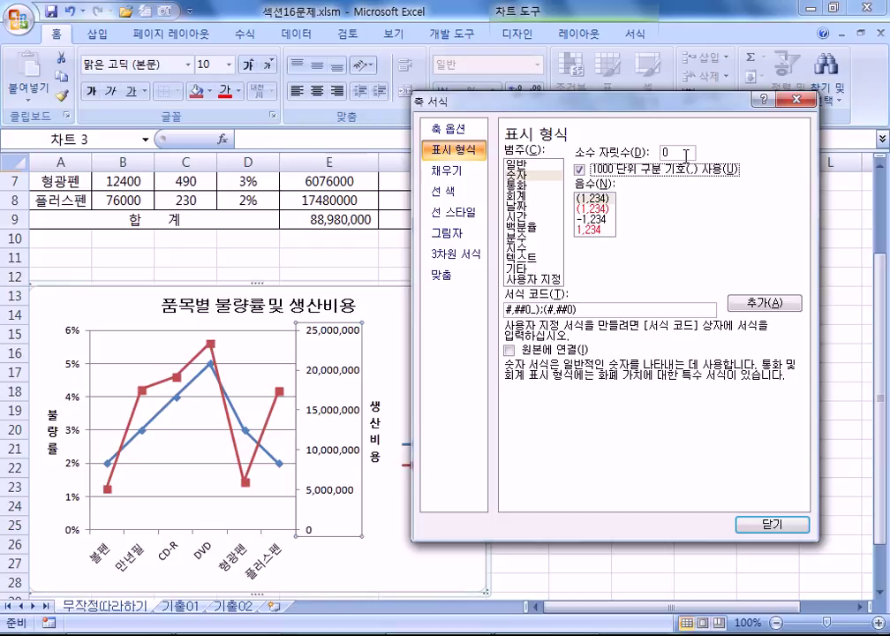
# Reapply the 숫자 number format to the secondary vertical axis, resetting its decimal places to 0.
pyautogui.click(802, 99)
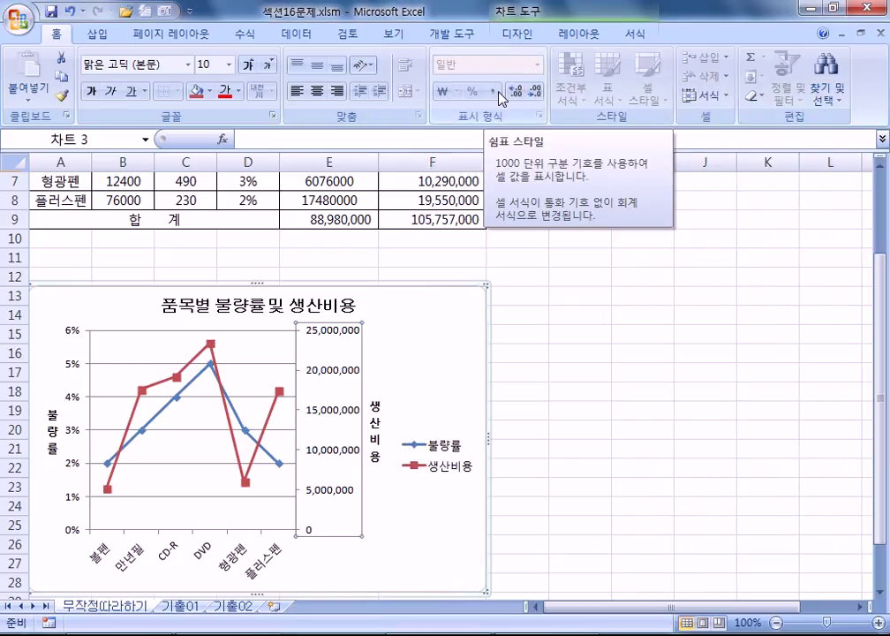
pyautogui.hotkey('ctrl', '1')
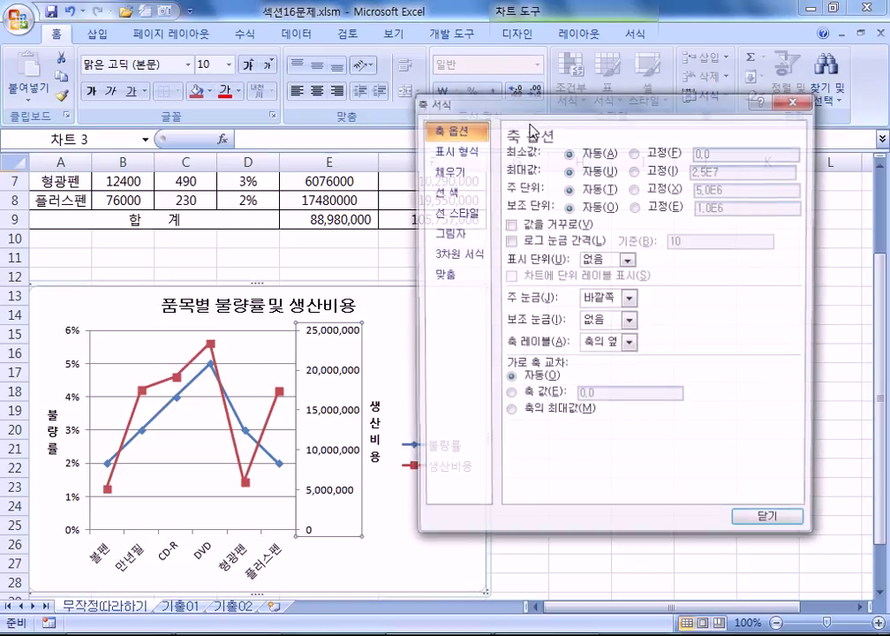
pyautogui.click(453, 150)
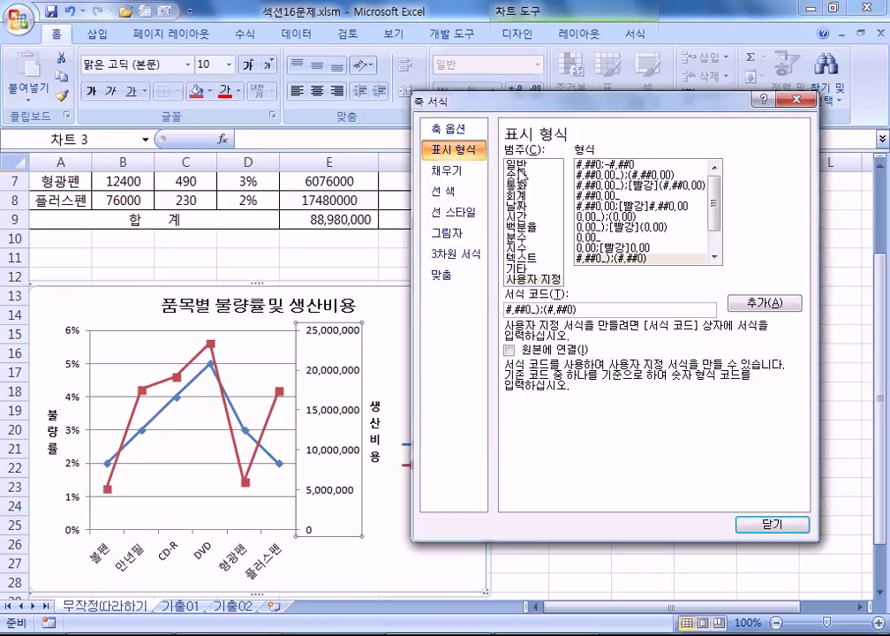
pyautogui.click(522, 176)
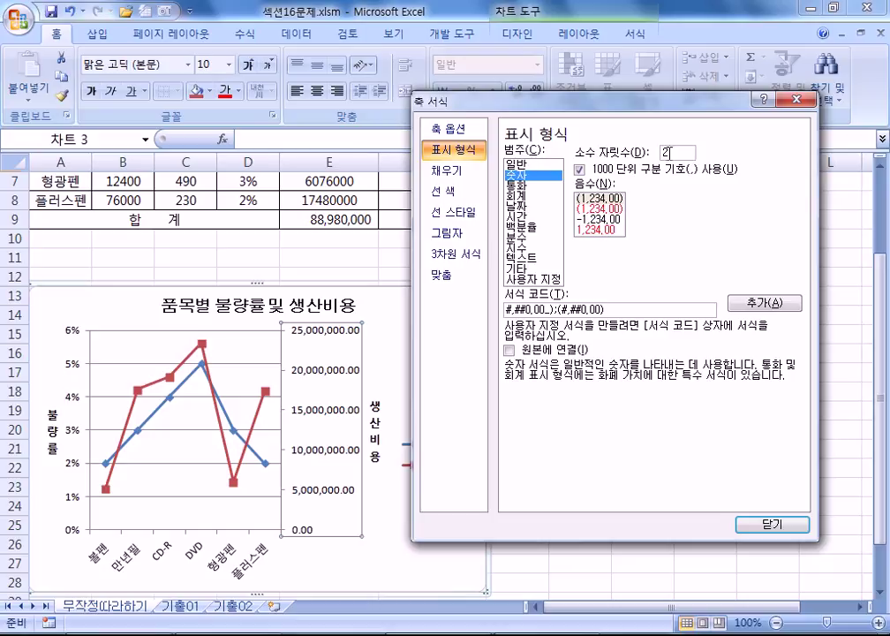
pyautogui.click(674, 155)
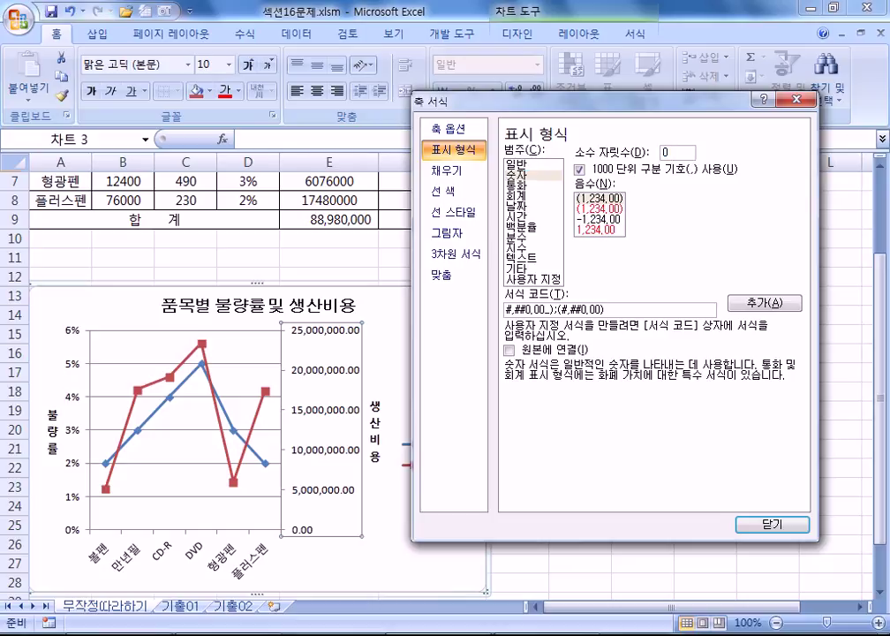
# Fix the secondary vertical axis maximum at 30000000.
pyautogui.click(438, 129)
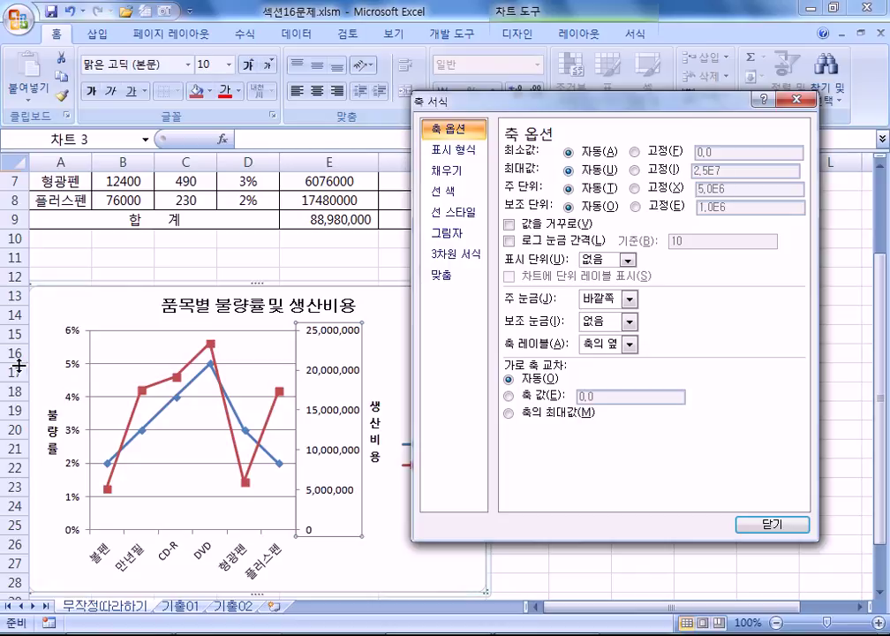
pyautogui.click(635, 170)
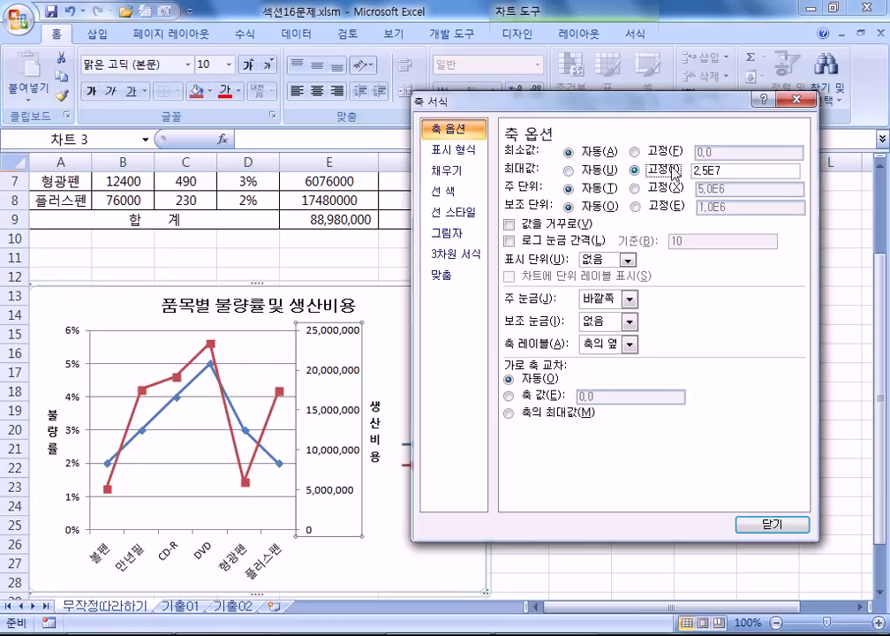
pyautogui.doubleClick(707, 171)
pyautogui.write('30000000')
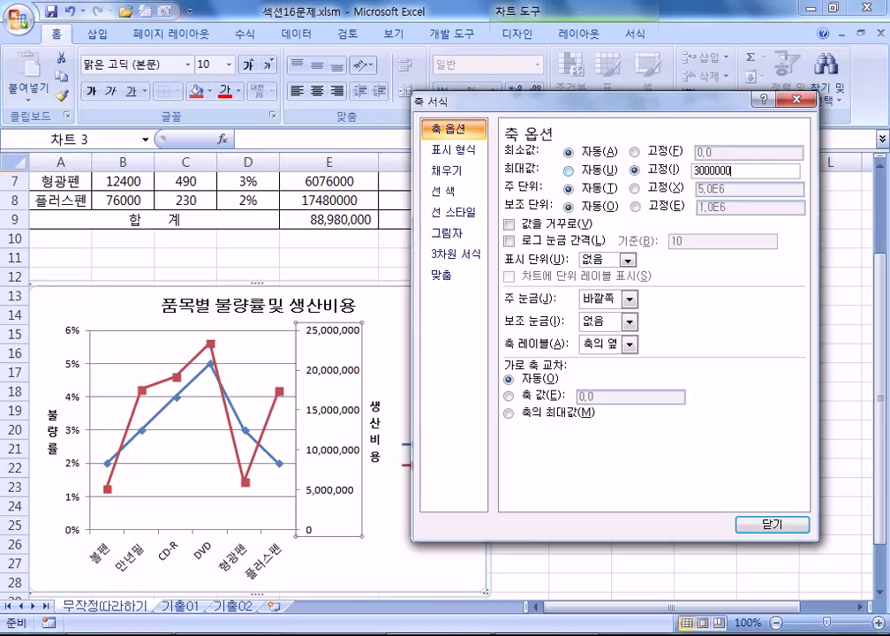
pyautogui.click(635, 170)
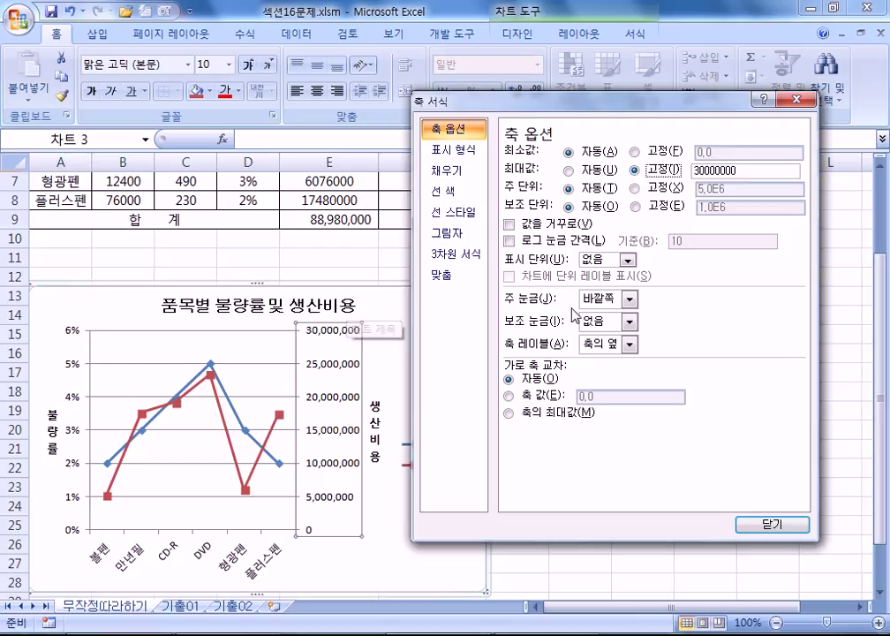
# Fix the secondary vertical axis major unit at 10000000.
pyautogui.click(636, 188)
pyautogui.doubleClick(739, 191)
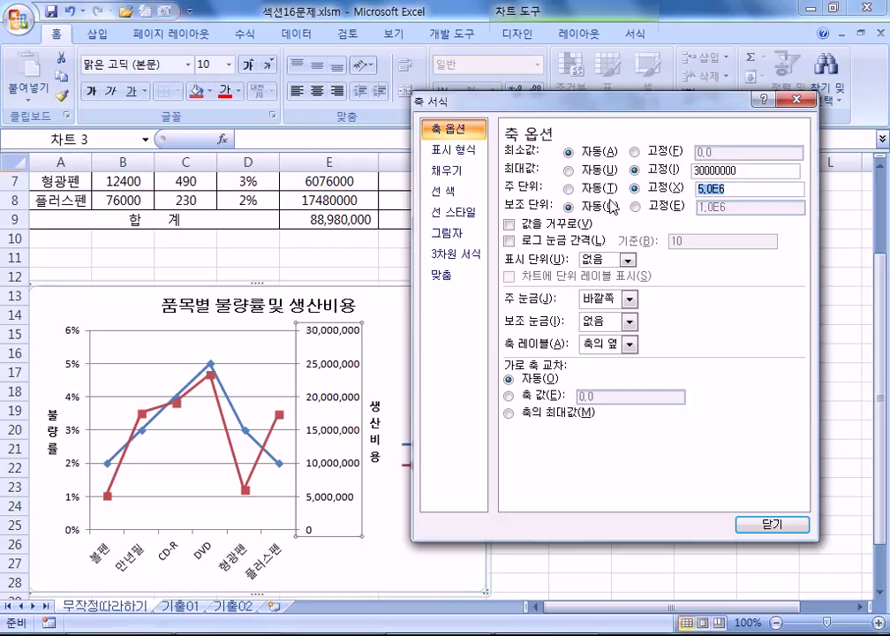
pyautogui.write('100')
pyautogui.click(645, 190)
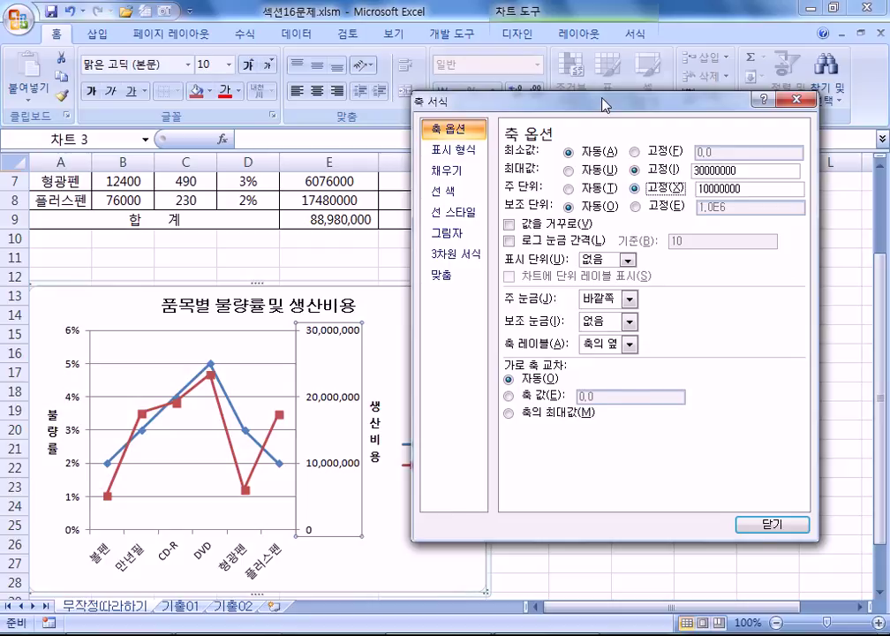
pyautogui.moveTo(473, 100); pyautogui.dragTo(584, 88)
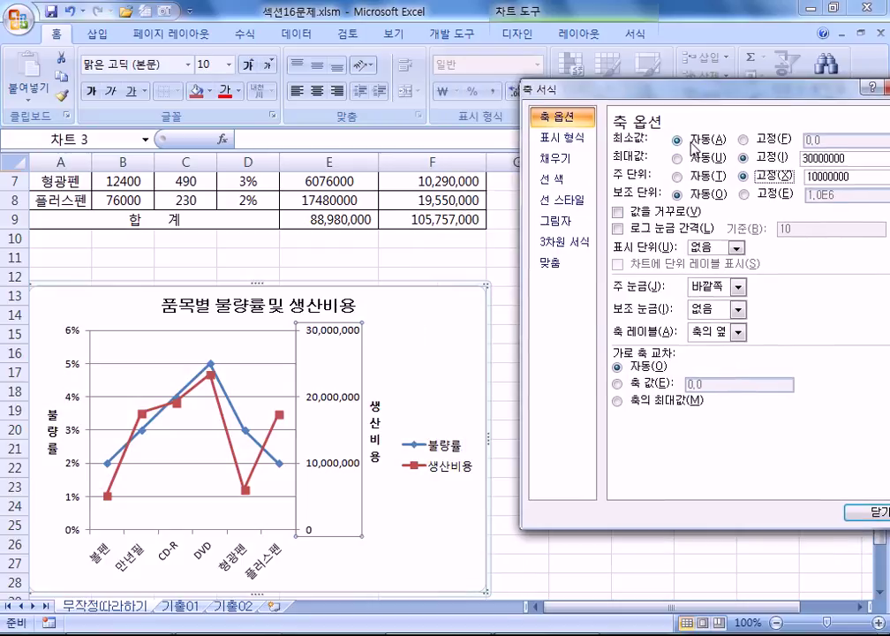
# Try a fixed minimum of 5000000 on the secondary vertical axis, and return the minimum to 자동.
pyautogui.moveTo(687, 91); pyautogui.dragTo(520, 86)
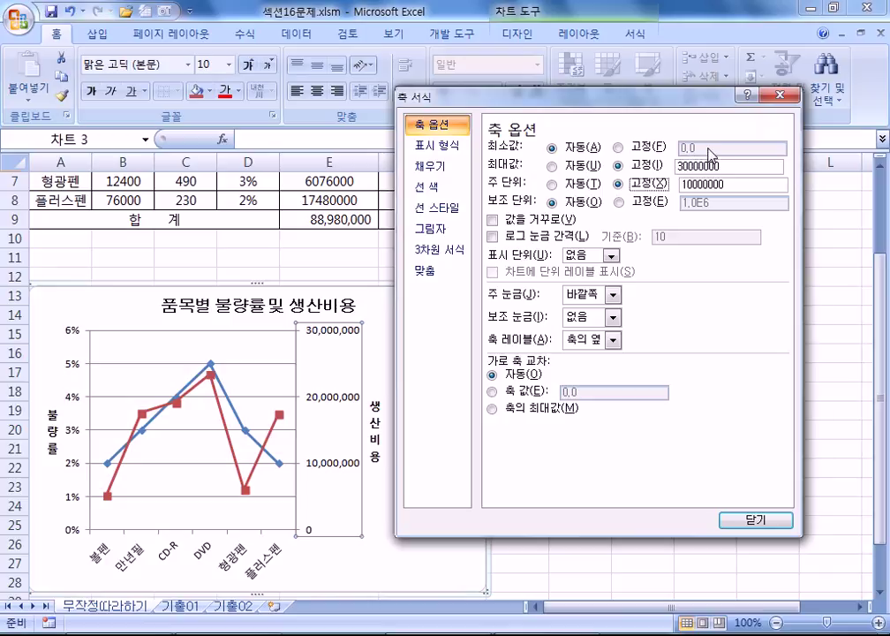
pyautogui.click(622, 148)
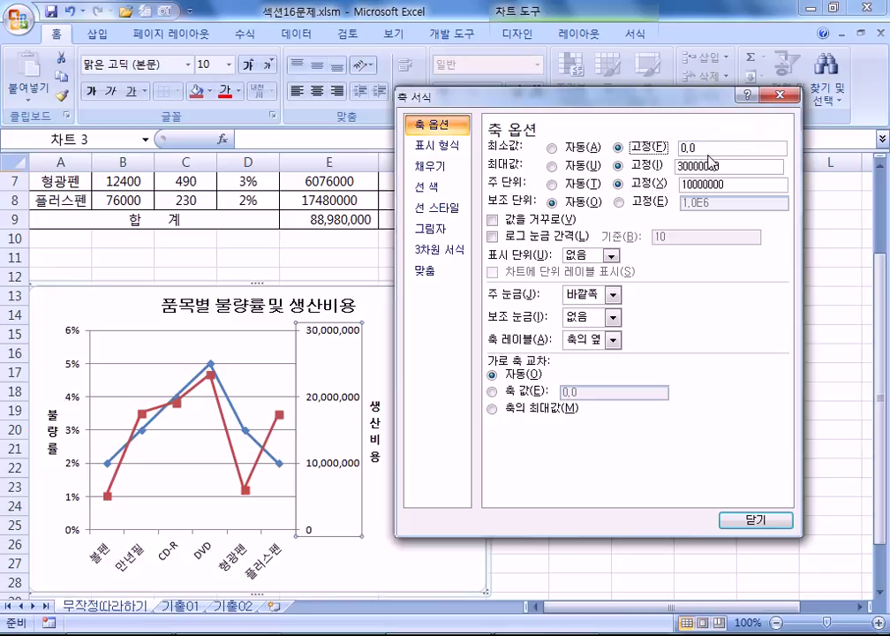
pyautogui.click(629, 148)
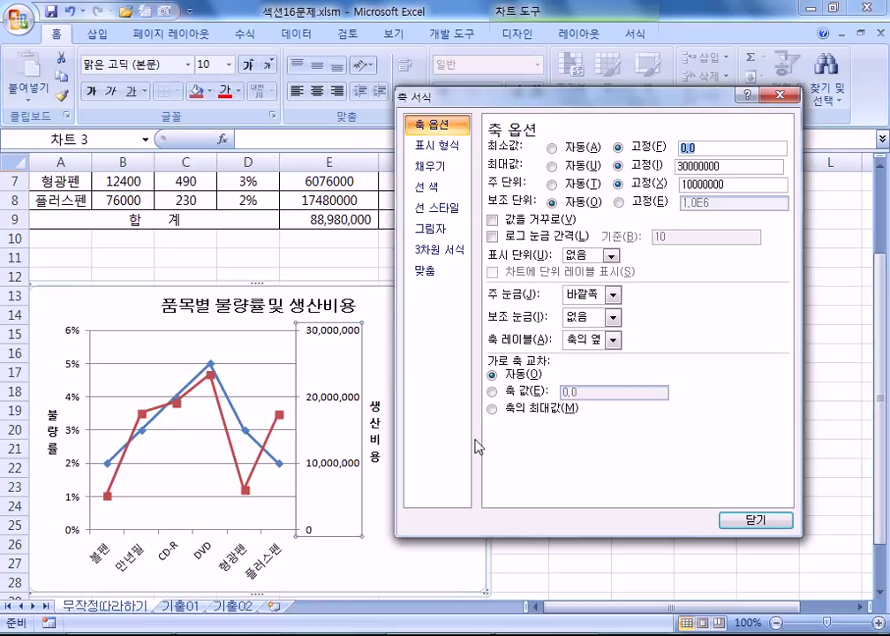
pyautogui.write('5000000')
pyautogui.press('Tab')
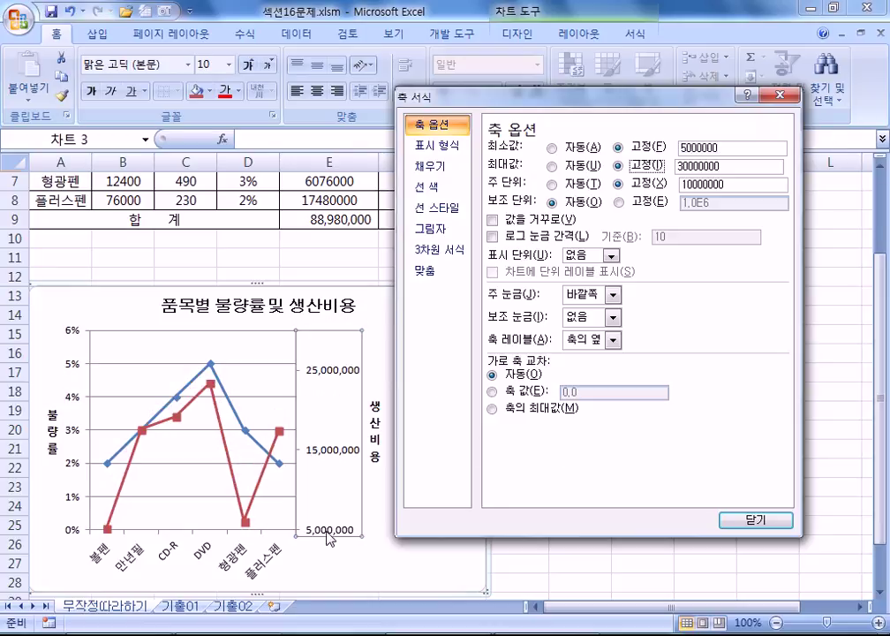
pyautogui.moveTo(748, 145); pyautogui.dragTo(616, 150)
pyautogui.click(555, 149)
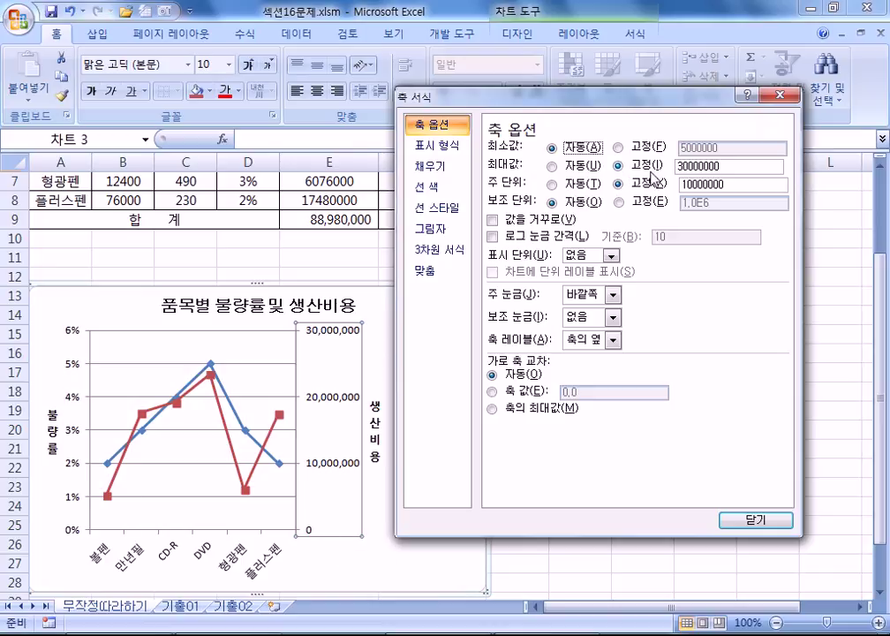
# Set the chart legend's position to 아래쪽 so that it sits below the plot area.
pyautogui.moveTo(720, 165); pyautogui.dragTo(678, 165)
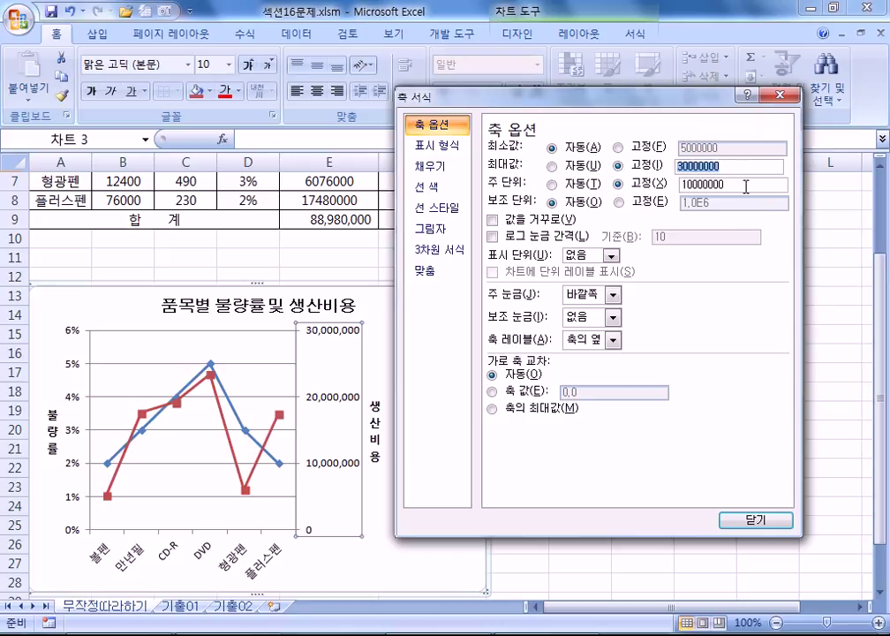
pyautogui.click(626, 185)
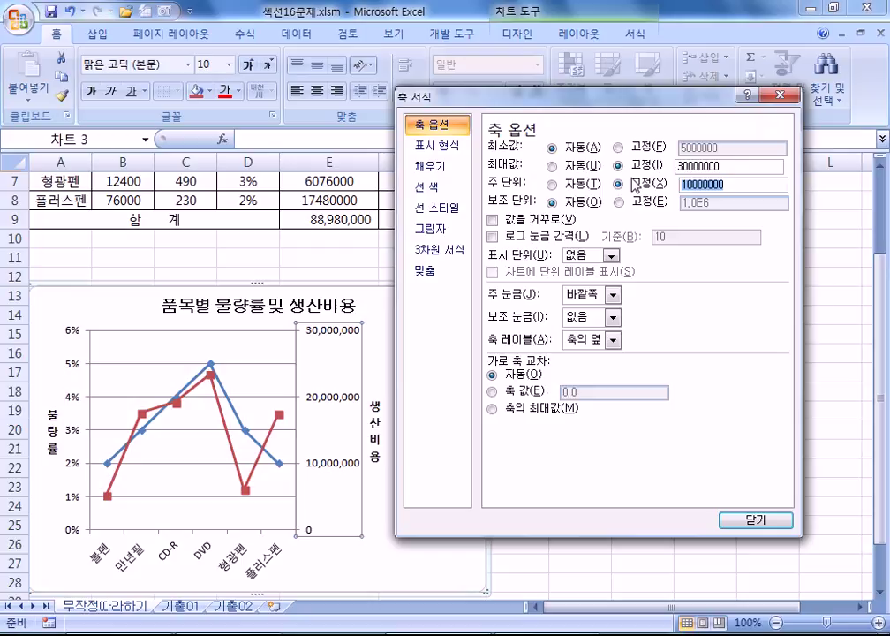
pyautogui.moveTo(653, 100); pyautogui.dragTo(788, 70)
pyautogui.click(438, 460)
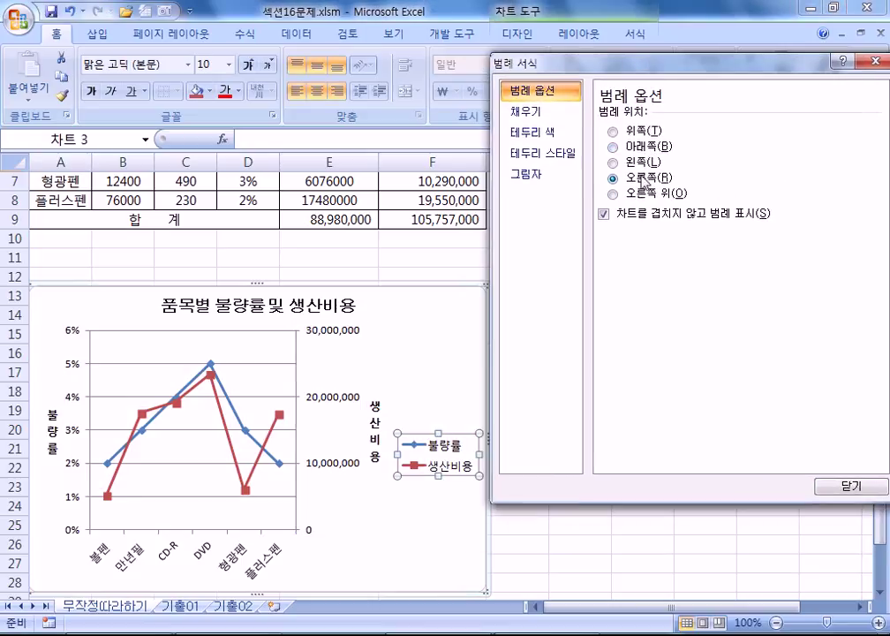
pyautogui.click(632, 146)
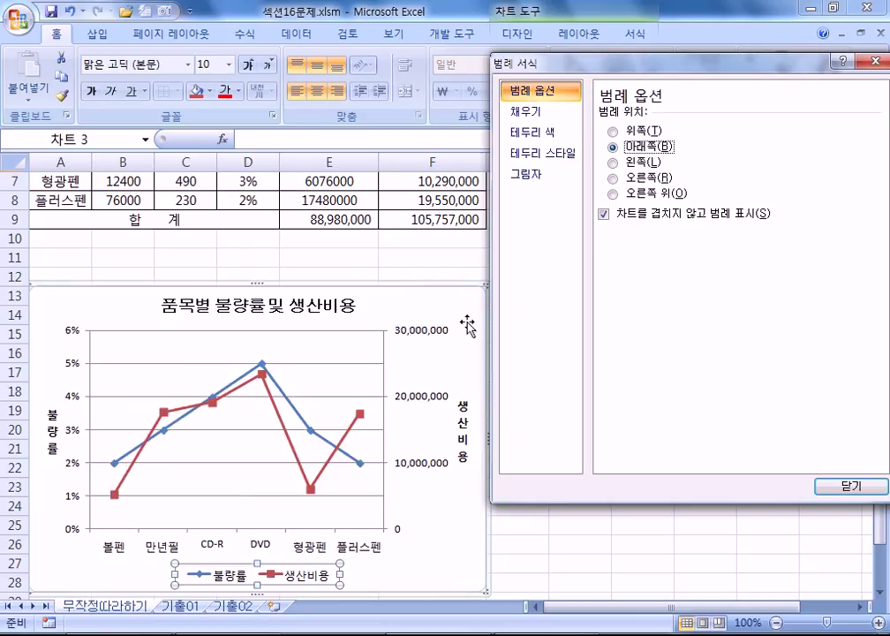
# Try the preset 오른쪽에 범례 표시 for the legend, and return it to 아래쪽에 범례 표시.
pyautogui.moveTo(548, 64); pyautogui.dragTo(574, 185)
pyautogui.click(576, 33)
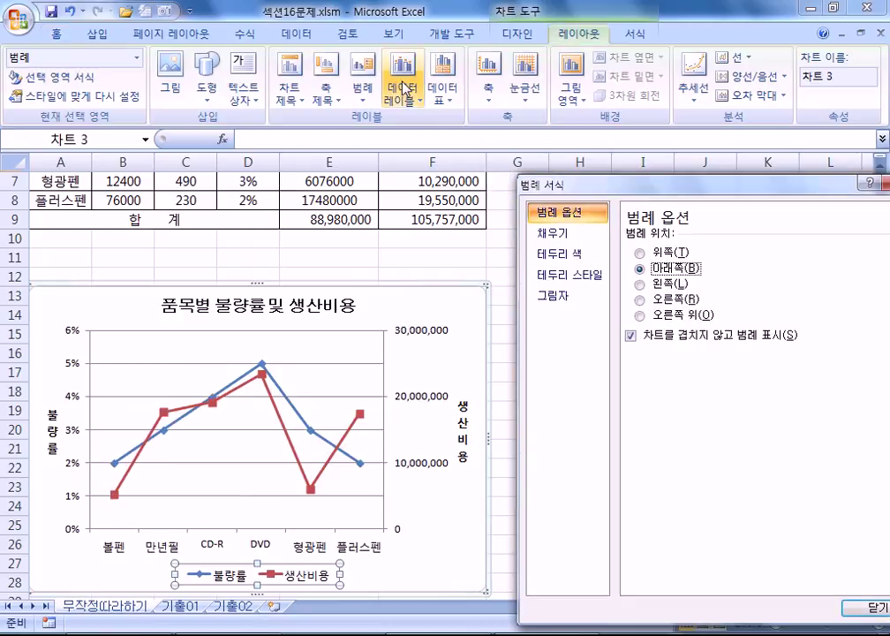
pyautogui.click(362, 90)
pyautogui.click(417, 177)
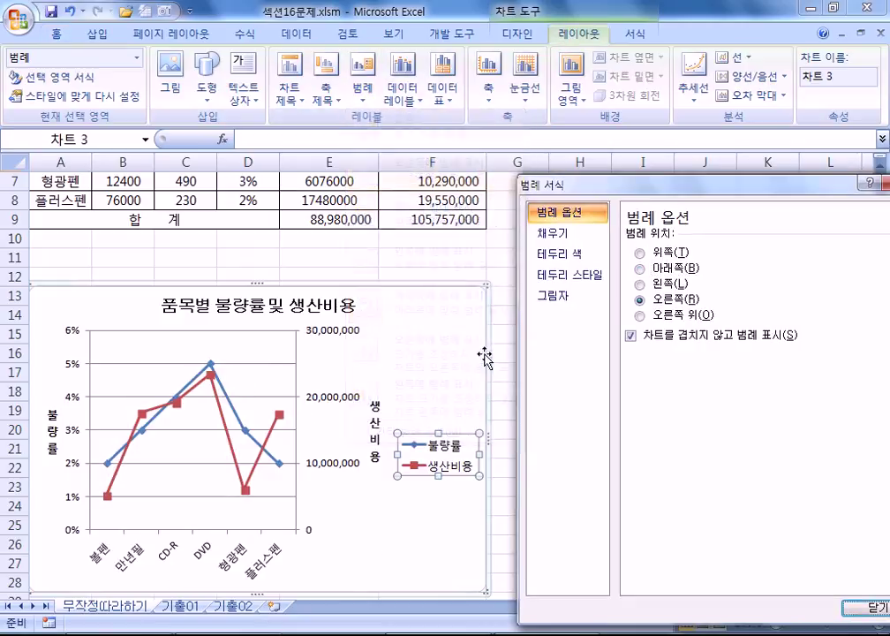
pyautogui.click(363, 88)
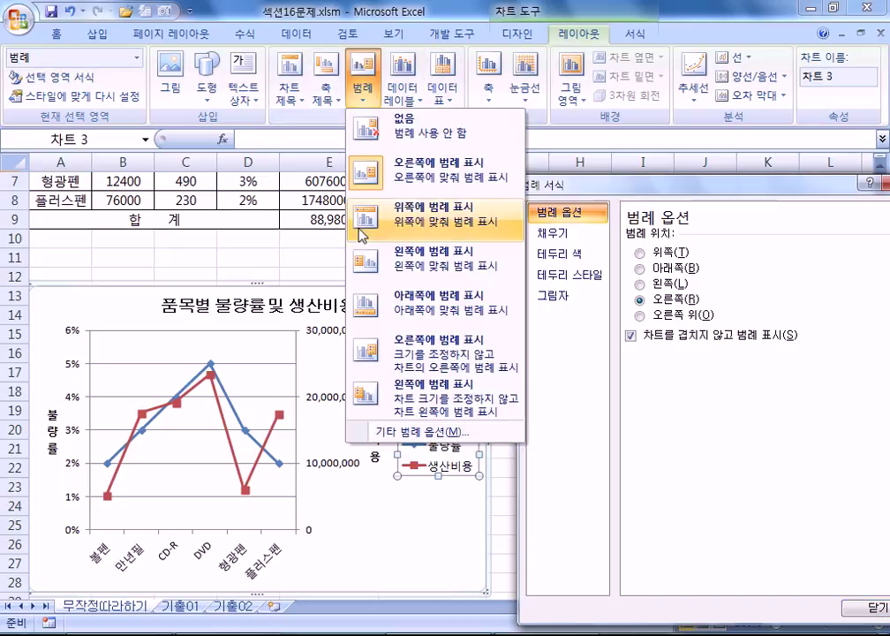
pyautogui.click(379, 300)
# Switch the legend position to 오른쪽 and back to 아래쪽 in the legend formatting, and close it.
pyautogui.click(639, 299)
pyautogui.moveTo(669, 182); pyautogui.dragTo(626, 101)
pyautogui.click(676, 151)
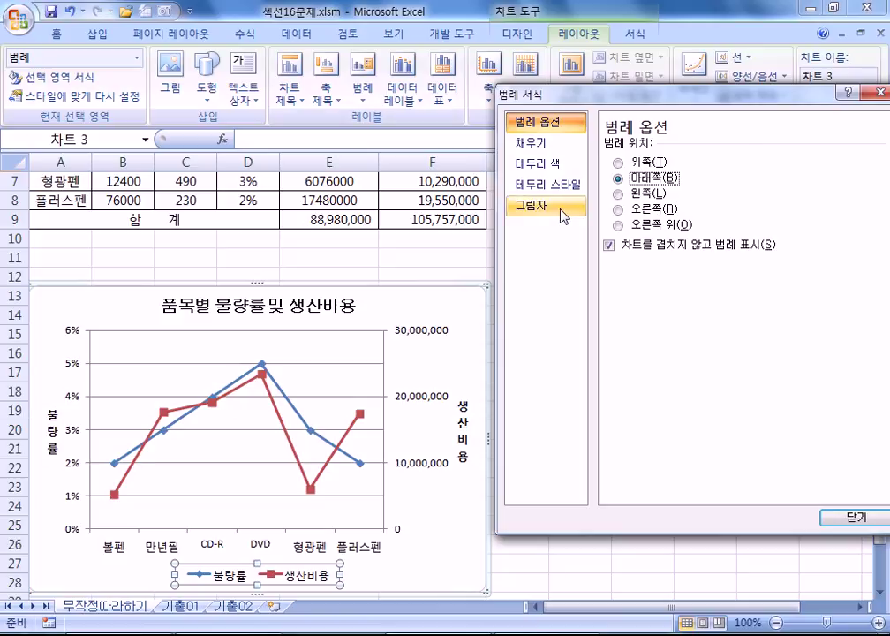
pyautogui.moveTo(695, 100); pyautogui.dragTo(563, 158)
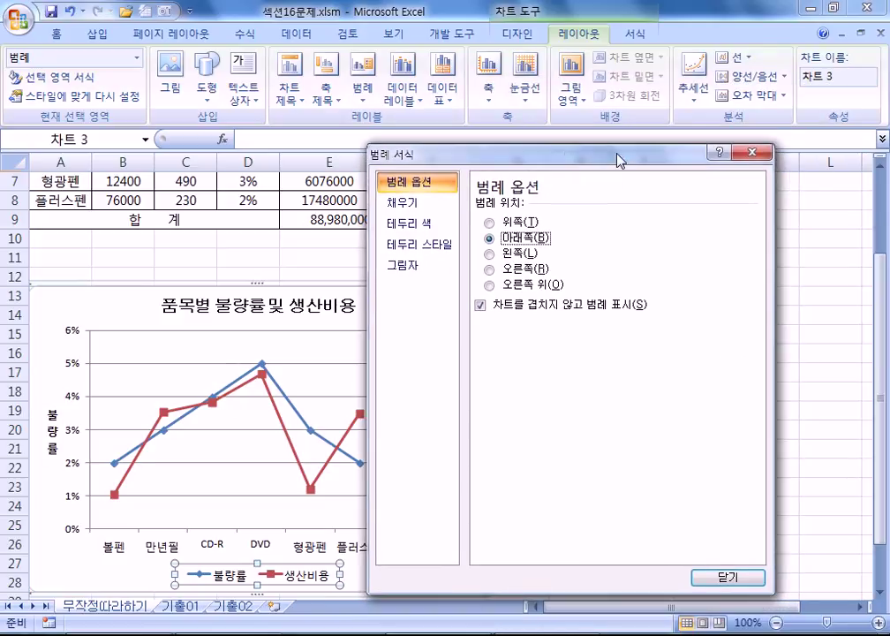
pyautogui.click(757, 153)
# Give the chart legend a border with the line type 실선.
pyautogui.scroll(-4, 417, 322)
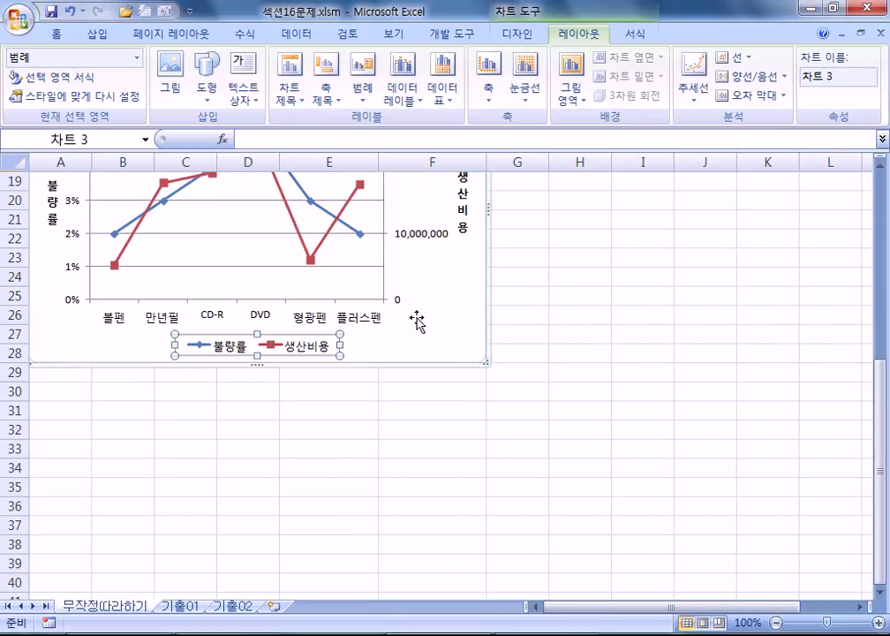
pyautogui.doubleClick(311, 351)
pyautogui.moveTo(494, 158); pyautogui.dragTo(616, 115)
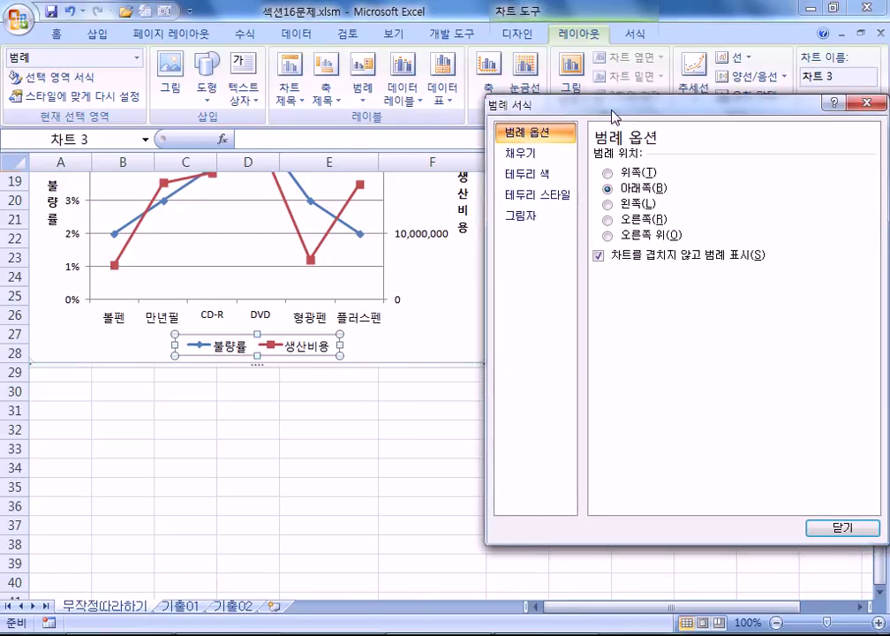
pyautogui.click(530, 174)
pyautogui.click(530, 198)
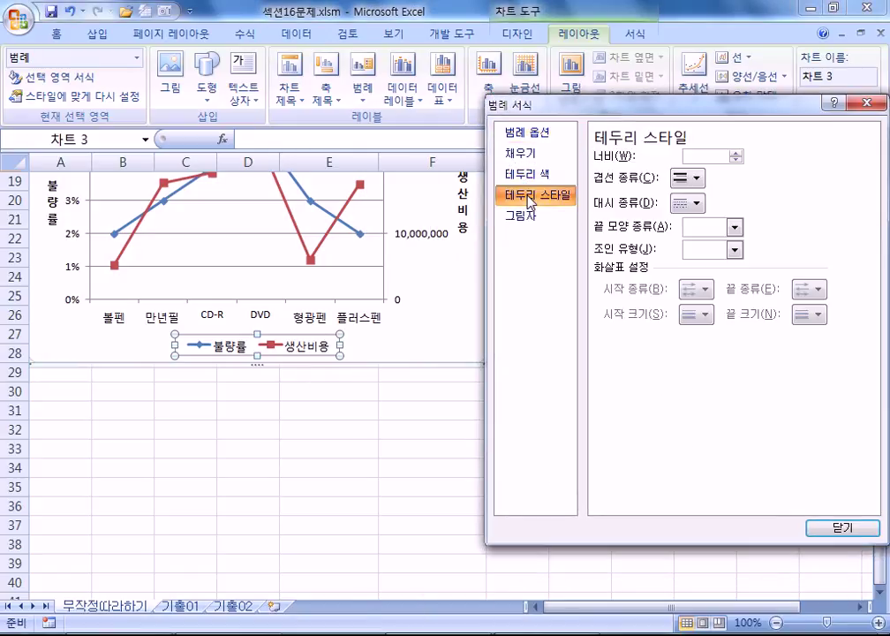
pyautogui.click(565, 176)
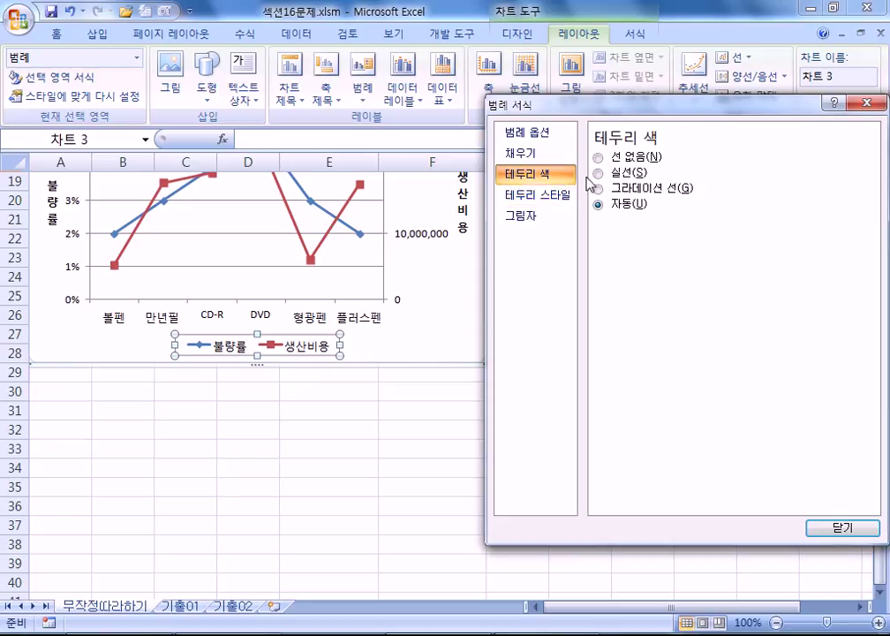
pyautogui.click(626, 174)
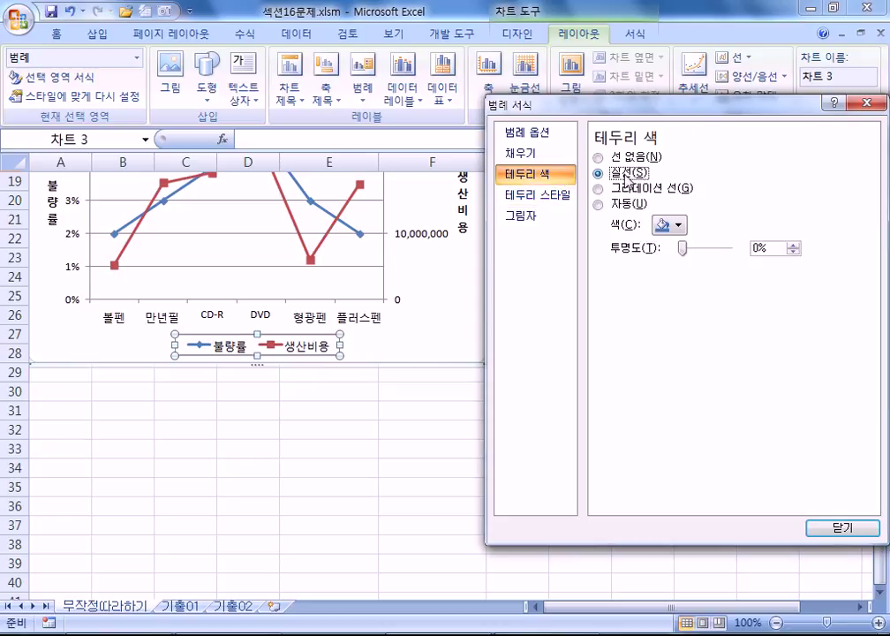
# Set the legend border's dash type to the continuous line, and return to its border colour settings.
pyautogui.click(537, 195)
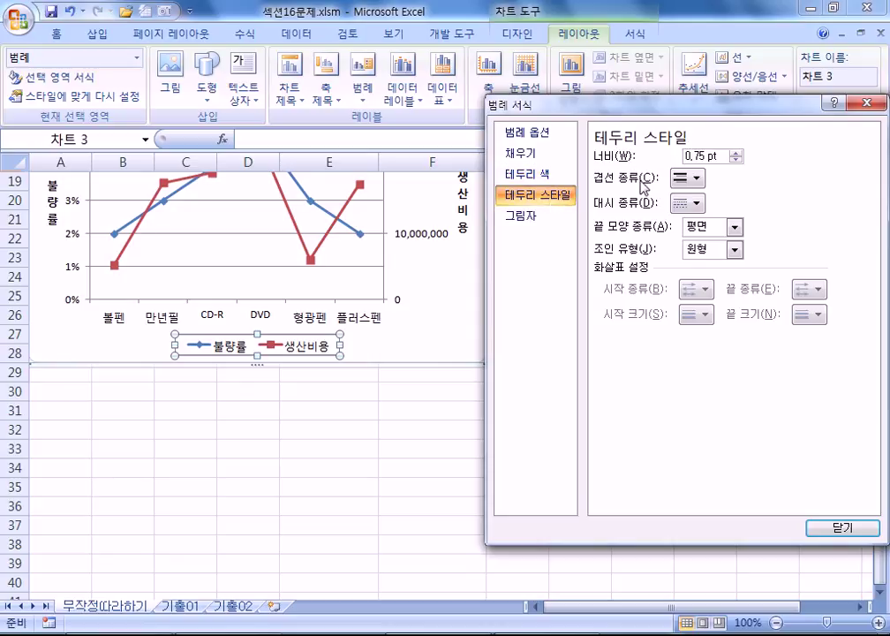
pyautogui.click(698, 203)
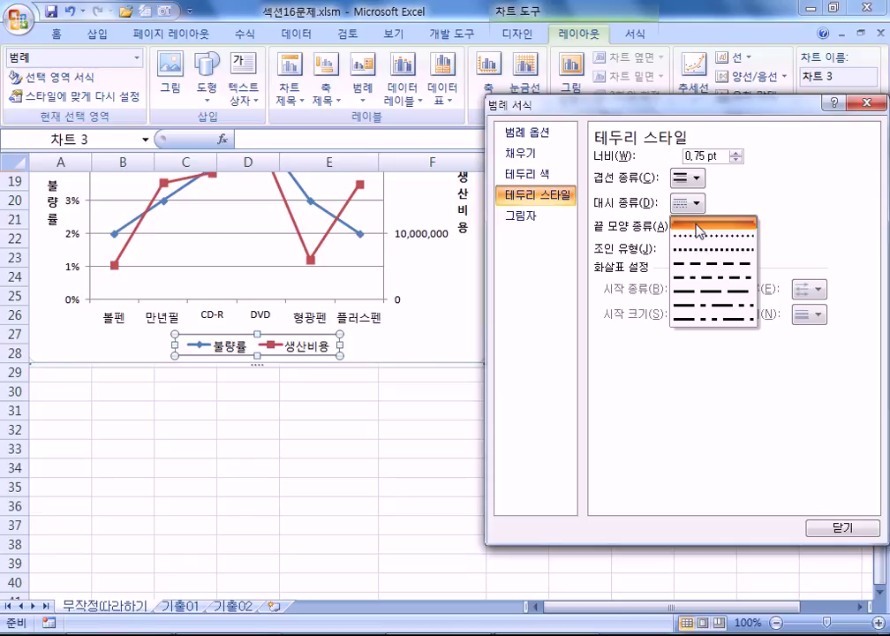
pyautogui.click(700, 227)
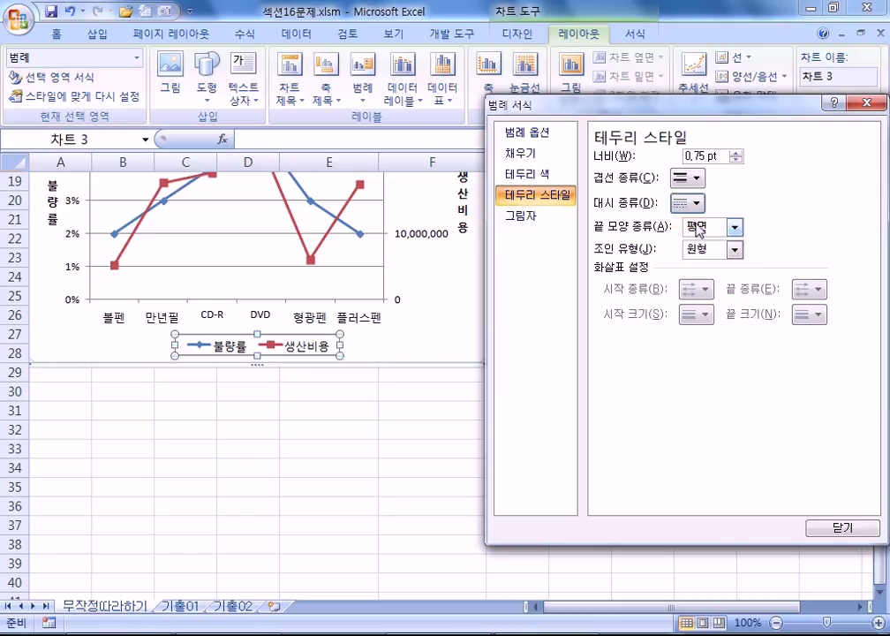
pyautogui.click(534, 174)
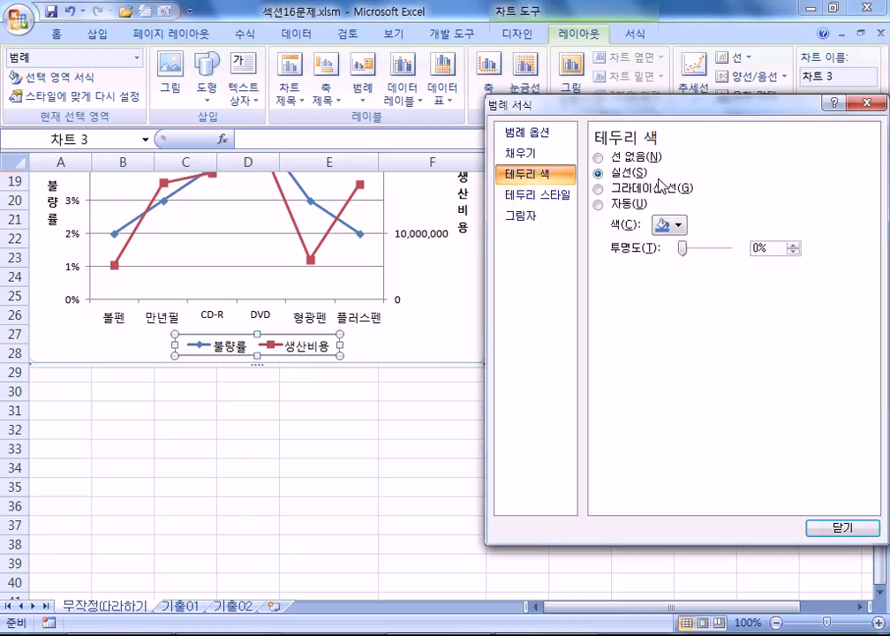
# Colour the legend border with the standard blue and set the legend font to 궁서.
pyautogui.click(668, 225)
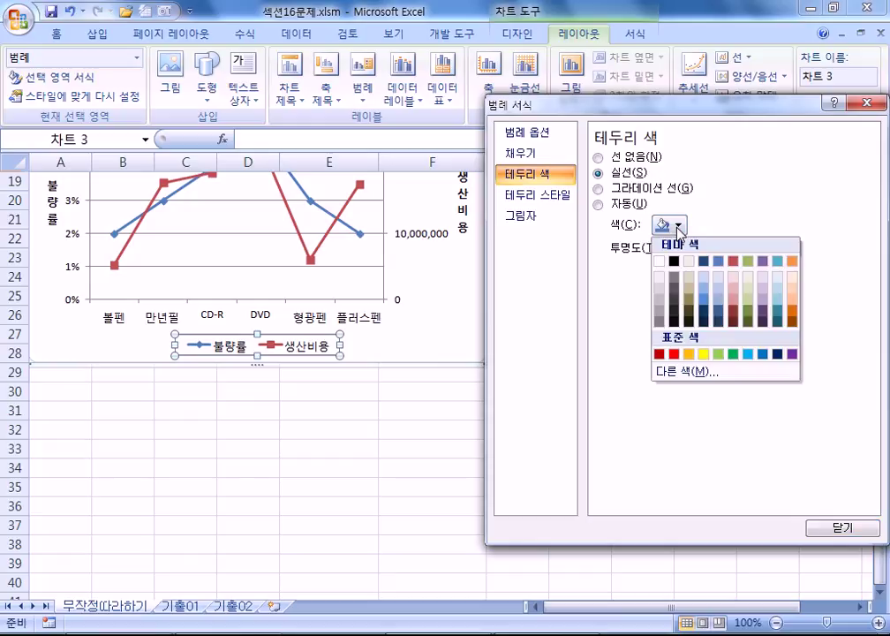
pyautogui.click(764, 355)
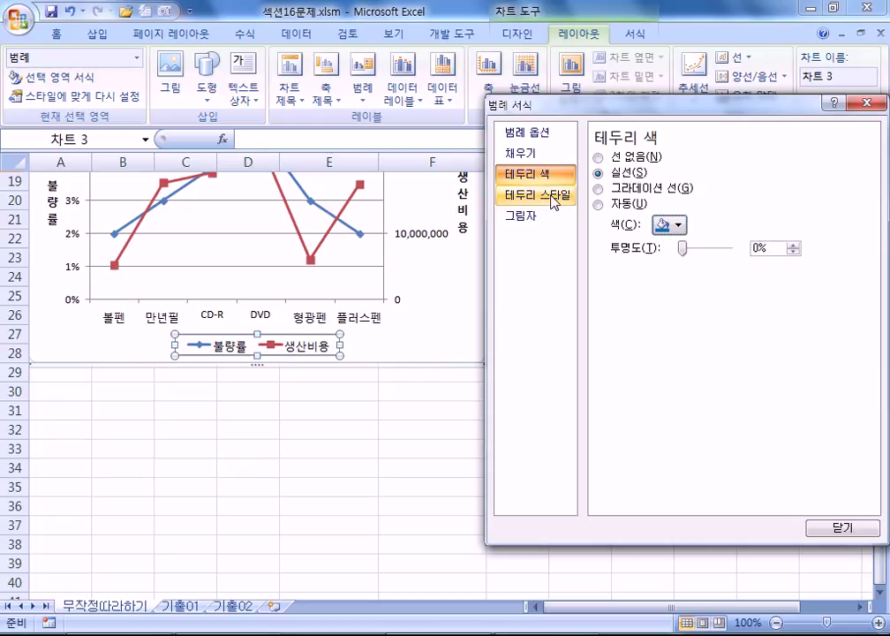
pyautogui.click(61, 35)
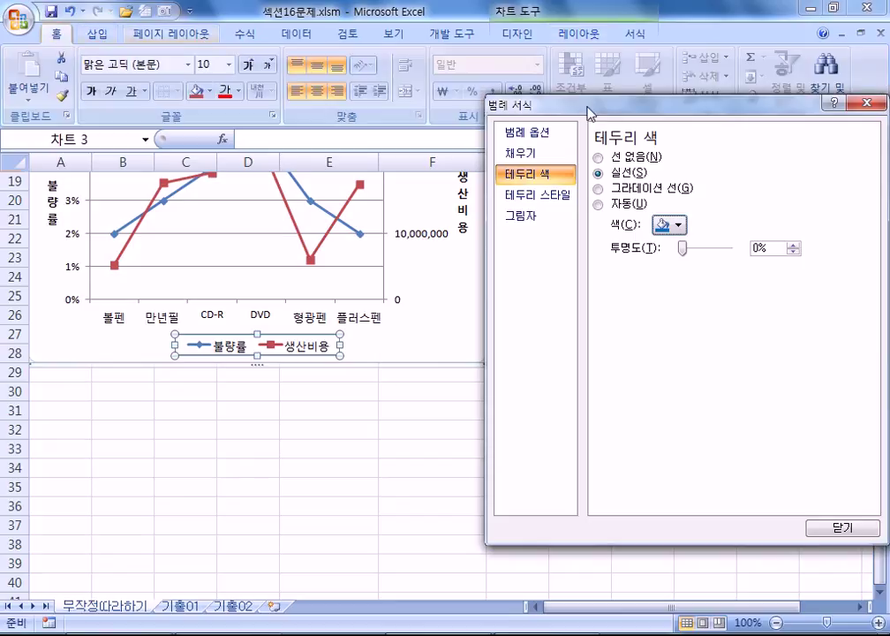
pyautogui.moveTo(488, 98); pyautogui.dragTo(501, 167)
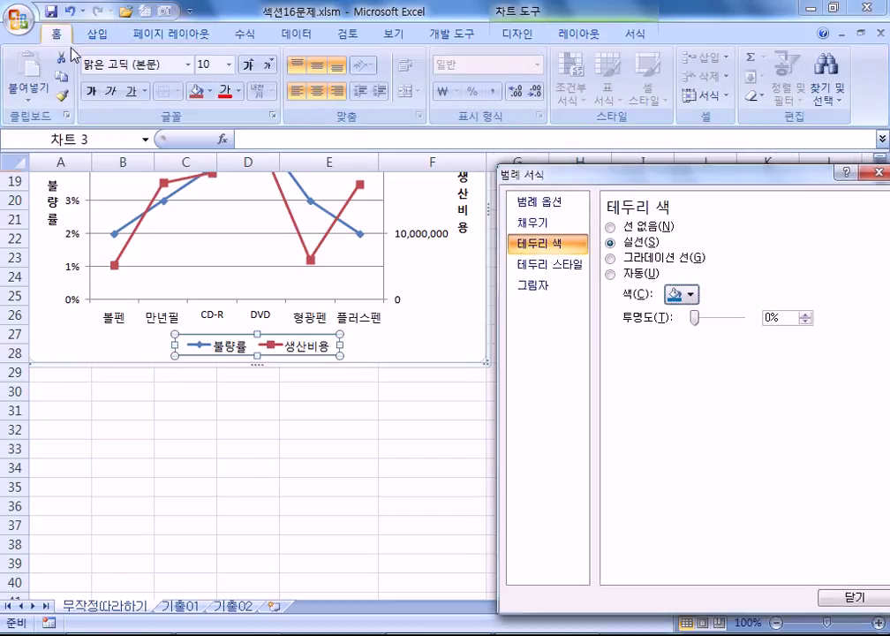
pyautogui.click(189, 66)
pyautogui.scroll(-15, 199, 225)
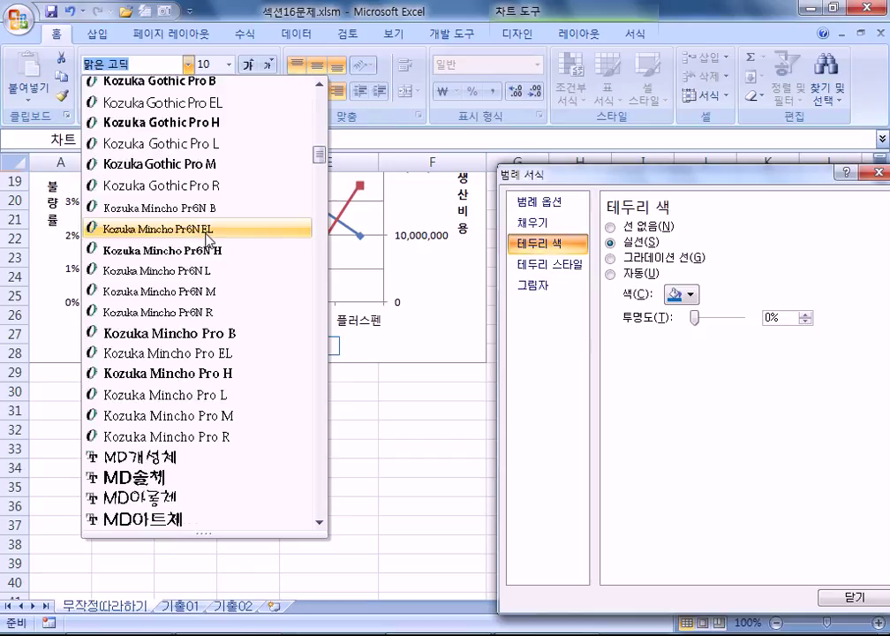
pyautogui.scroll(-17, 210, 234)
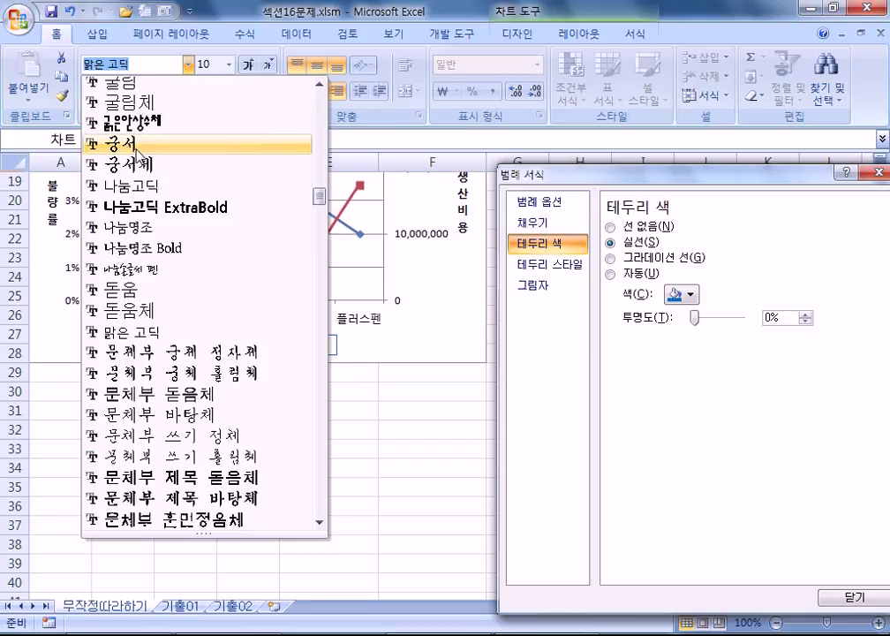
pyautogui.click(133, 143)
# Set the legend text size to 13 and make it bold.
pyautogui.click(254, 65)
pyautogui.click(254, 65)
pyautogui.click(254, 65)
pyautogui.click(255, 66)
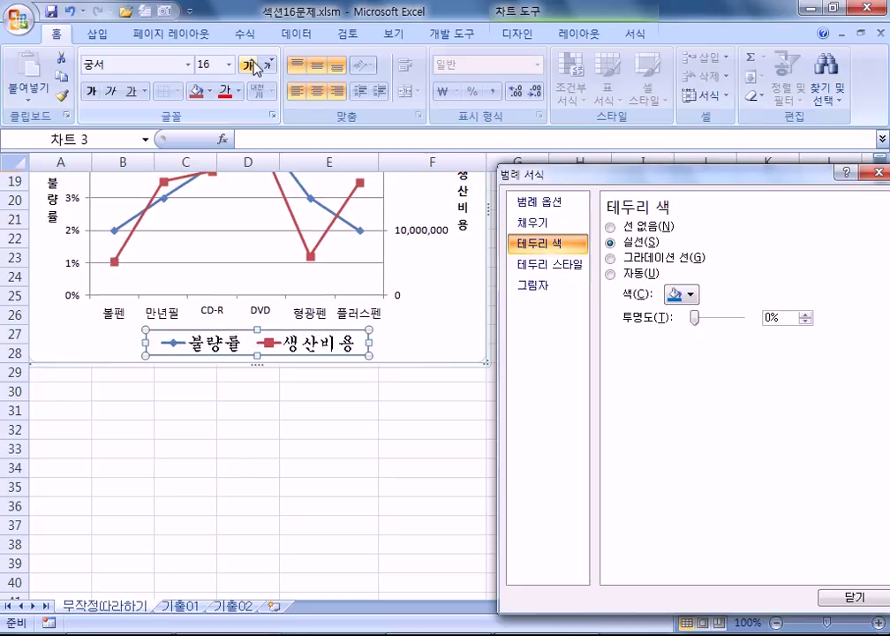
pyautogui.click(266, 66)
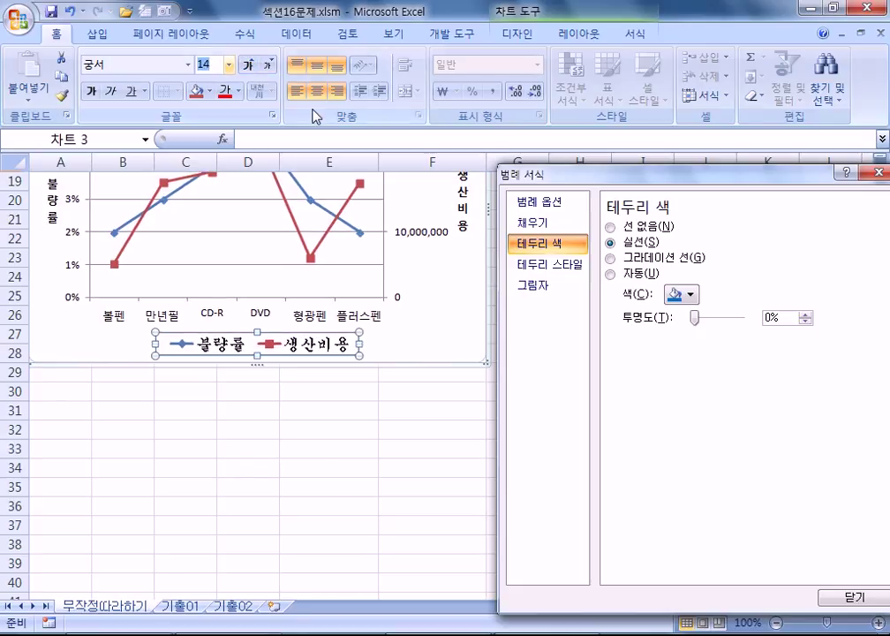
pyautogui.write('13')
pyautogui.press('Return')
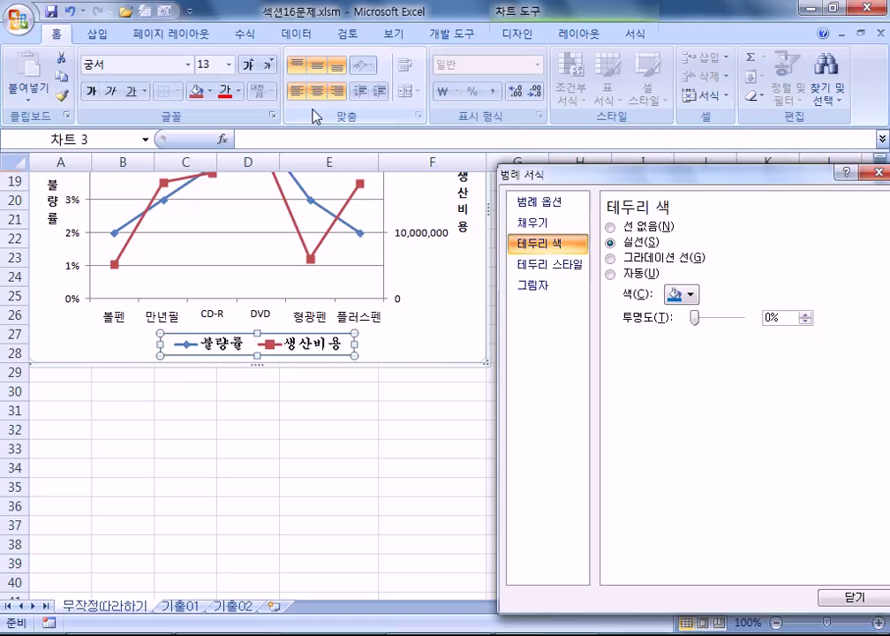
pyautogui.click(90, 94)
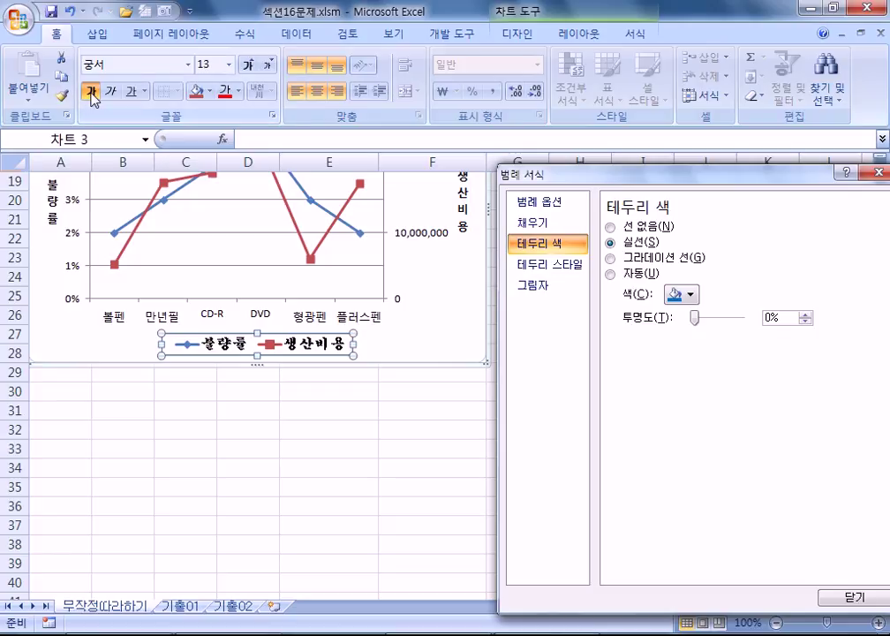
pyautogui.click(71, 353)
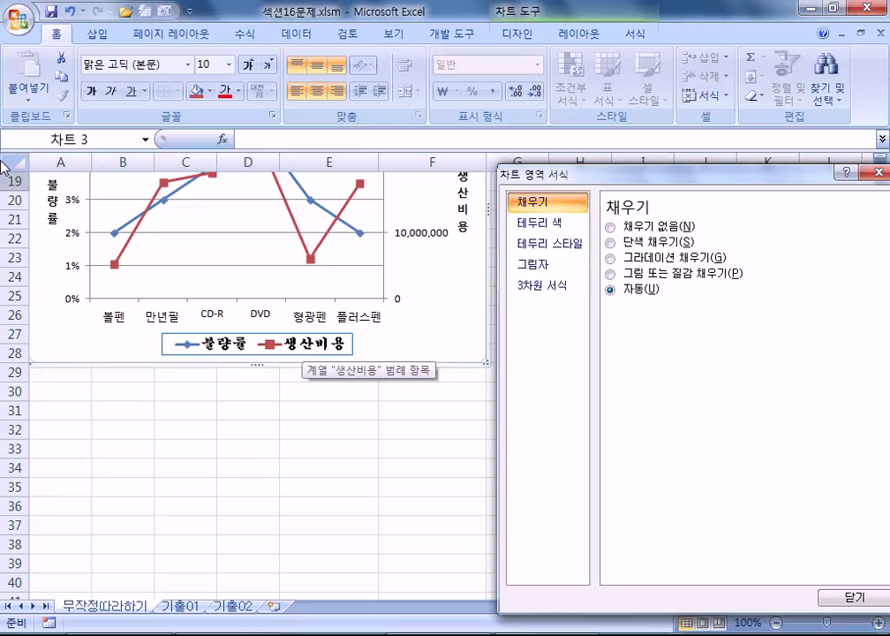
pyautogui.click(187, 338)
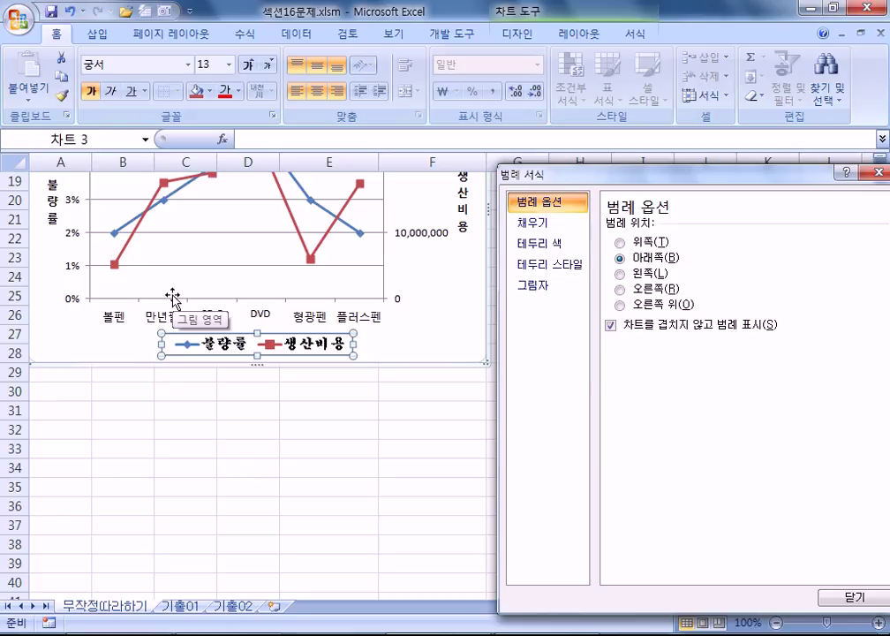
# Change only the 불량률 series to the clustered column type under 세로 막대형.
pyautogui.scroll(3, 382, 352)
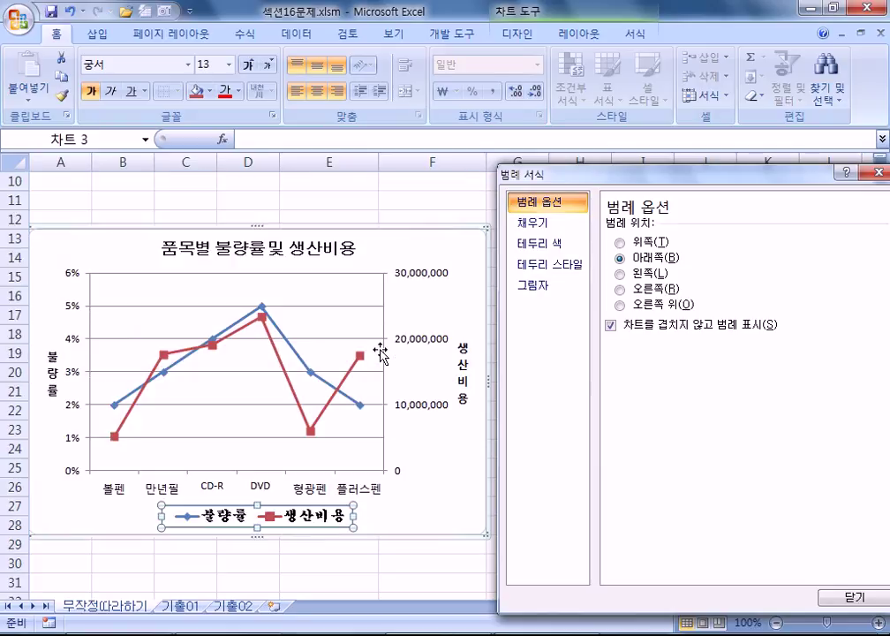
pyautogui.click(157, 379)
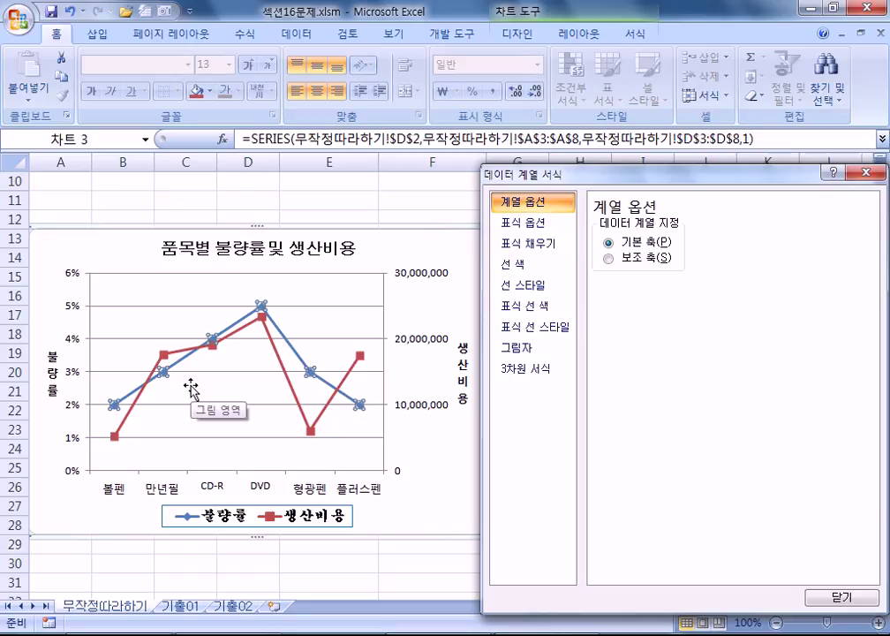
pyautogui.click(318, 296)
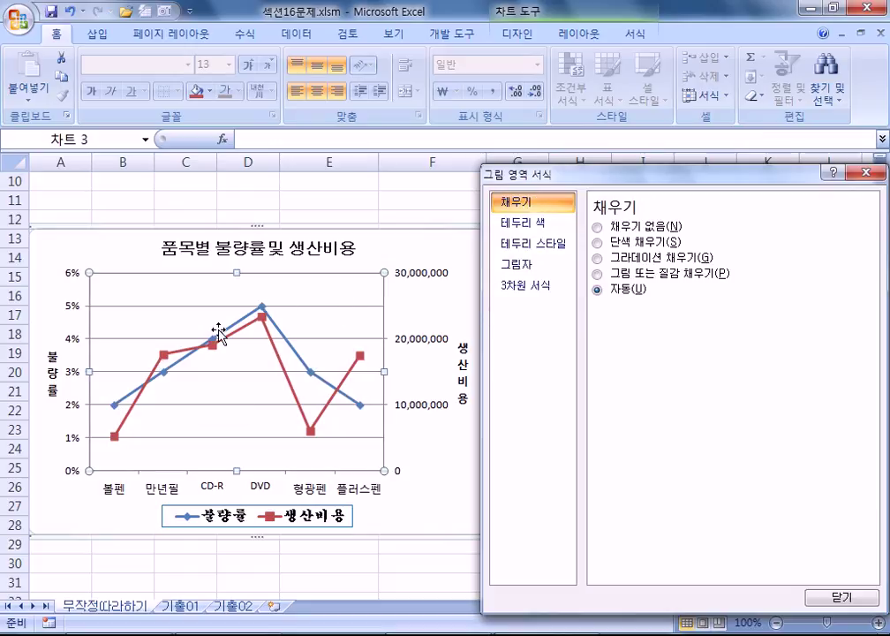
pyautogui.click(164, 376)
pyautogui.click(526, 34)
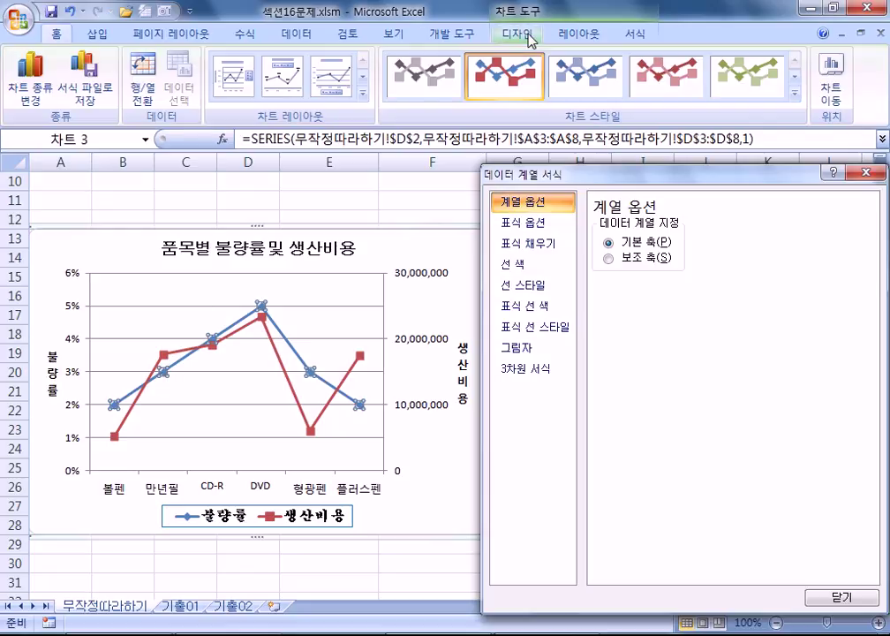
pyautogui.click(30, 86)
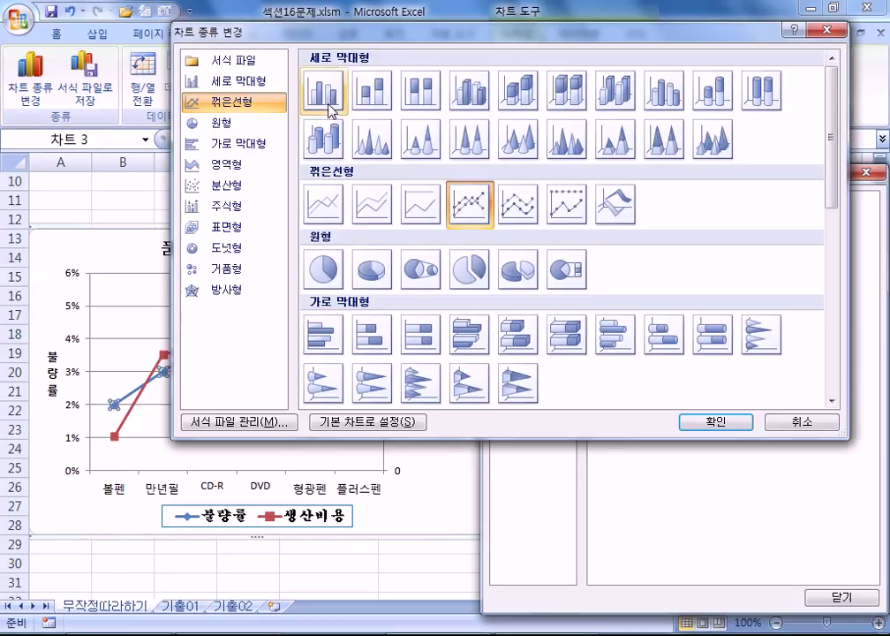
pyautogui.click(325, 91)
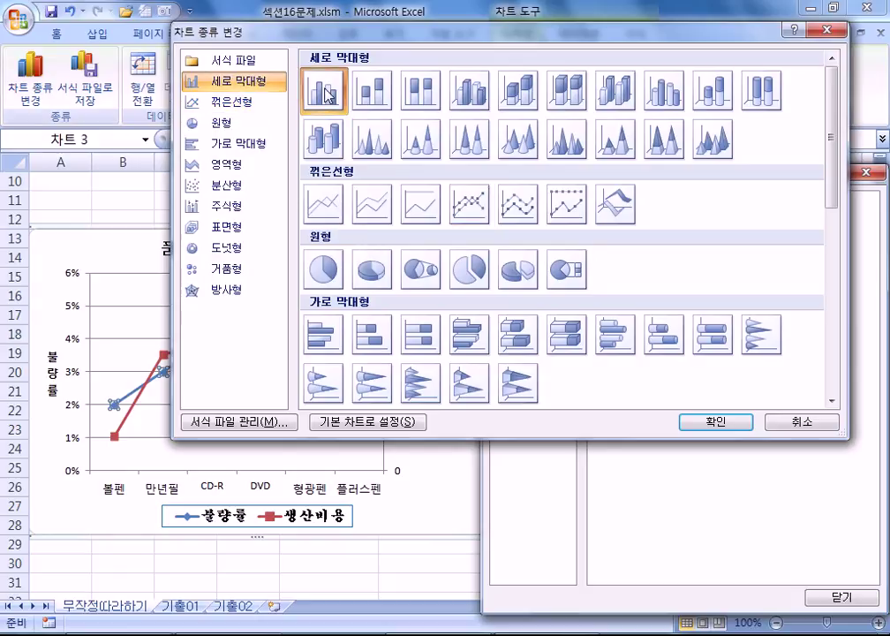
pyautogui.click(717, 421)
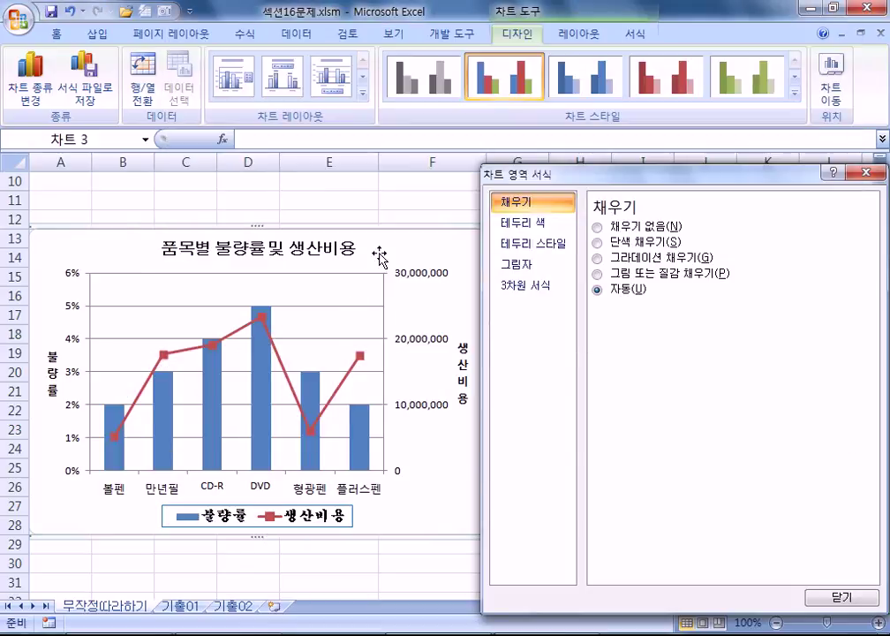
# Inspect the 불량률 columns and the 생산비용 line by selecting each, with the formatting dialog moved clear of the chart.
pyautogui.click(173, 420)
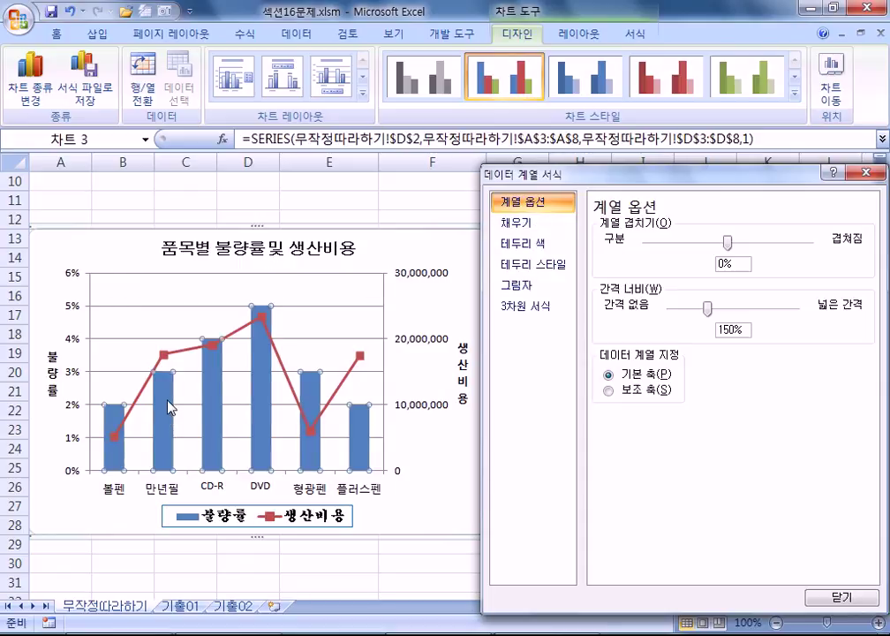
pyautogui.click(79, 242)
pyautogui.scroll(-2, 372, 305)
pyautogui.moveTo(566, 179); pyautogui.dragTo(690, 179)
pyautogui.scroll(2, 465, 337)
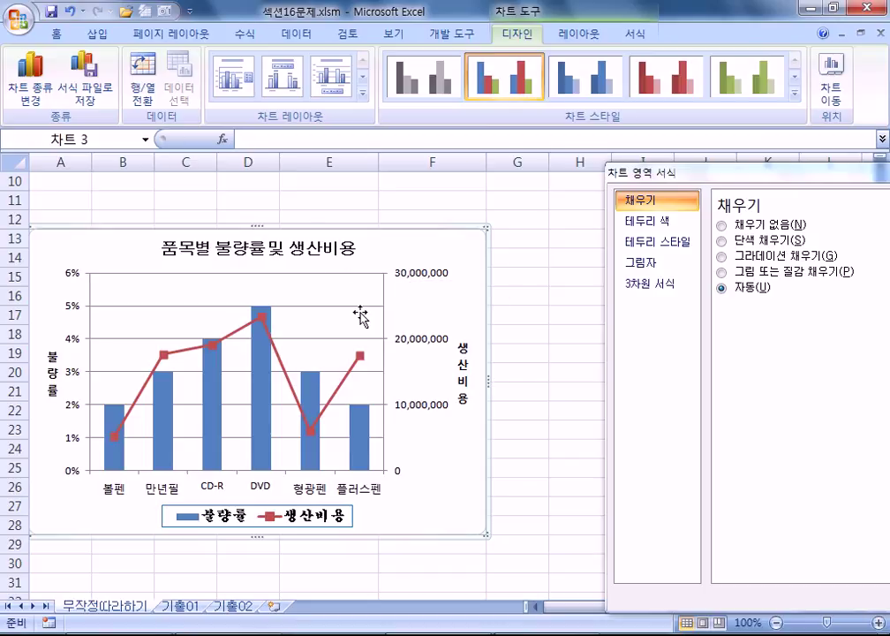
pyautogui.click(278, 360)
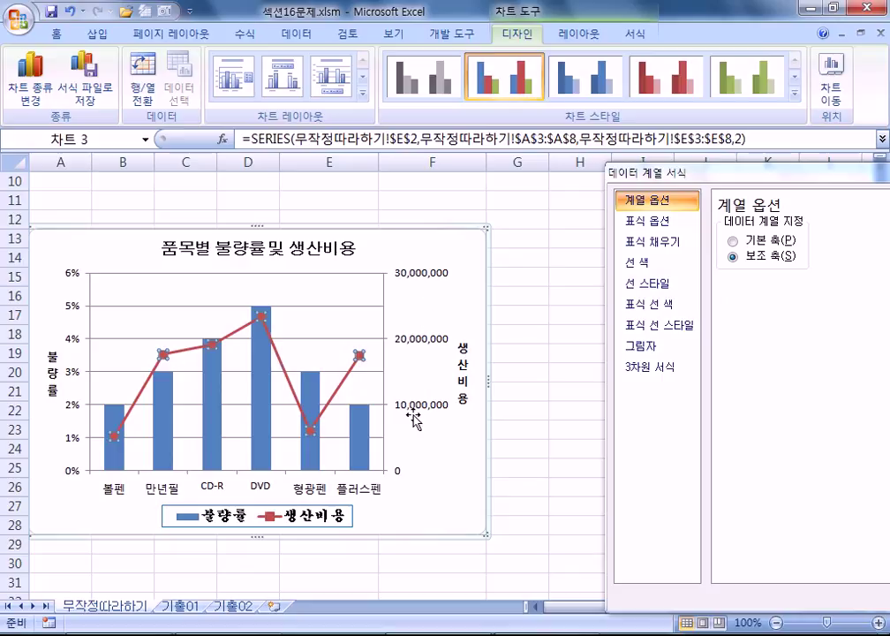
pyautogui.click(261, 391)
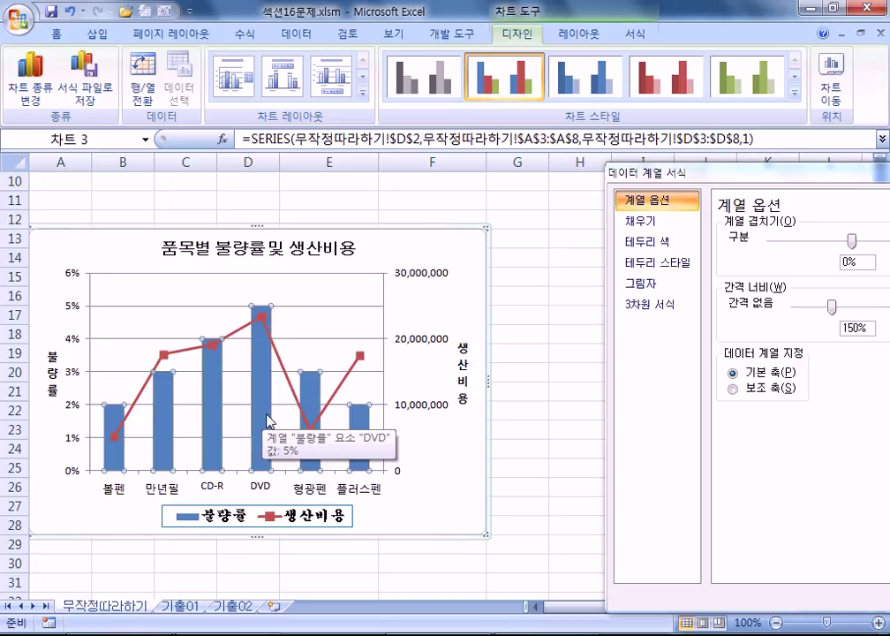
# Change the 불량률 series back to the line with markers type under 꺾은선형.
pyautogui.click(248, 359)
pyautogui.click(259, 371)
pyautogui.click(30, 78)
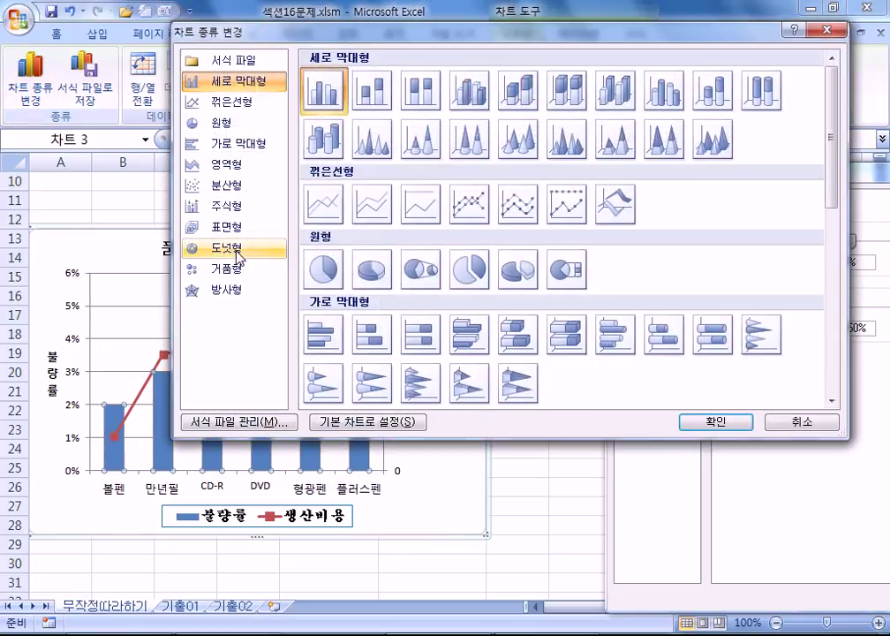
pyautogui.click(469, 204)
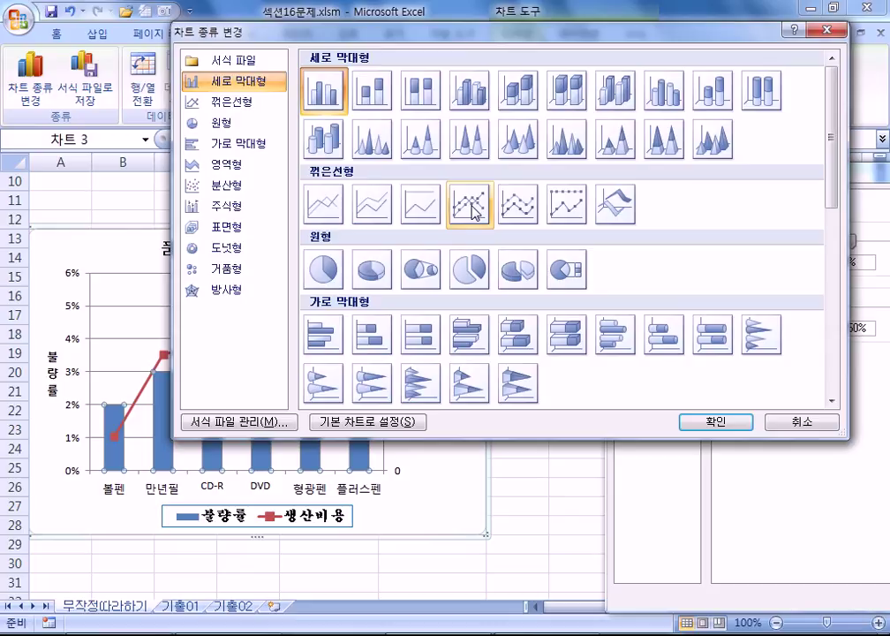
pyautogui.click(316, 100)
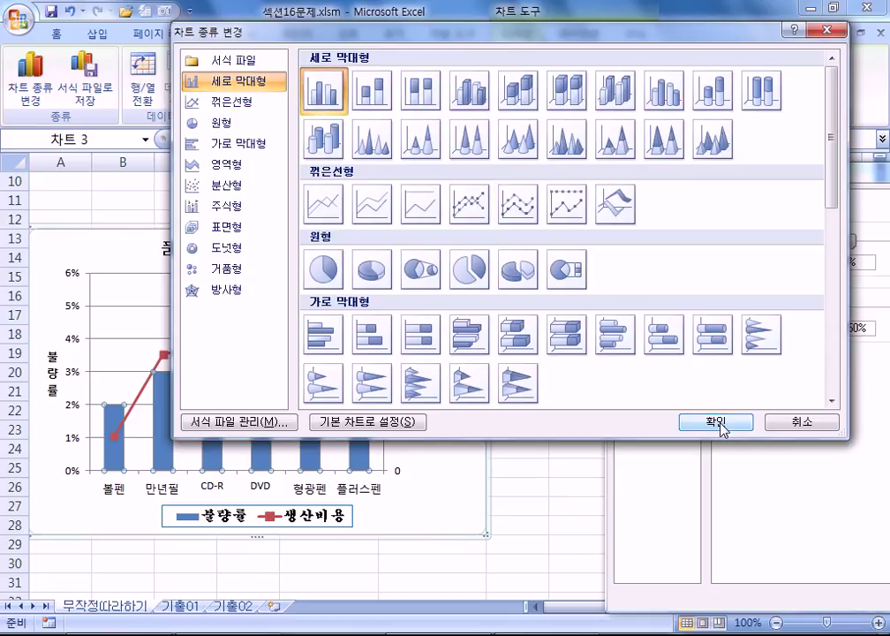
pyautogui.click(489, 211)
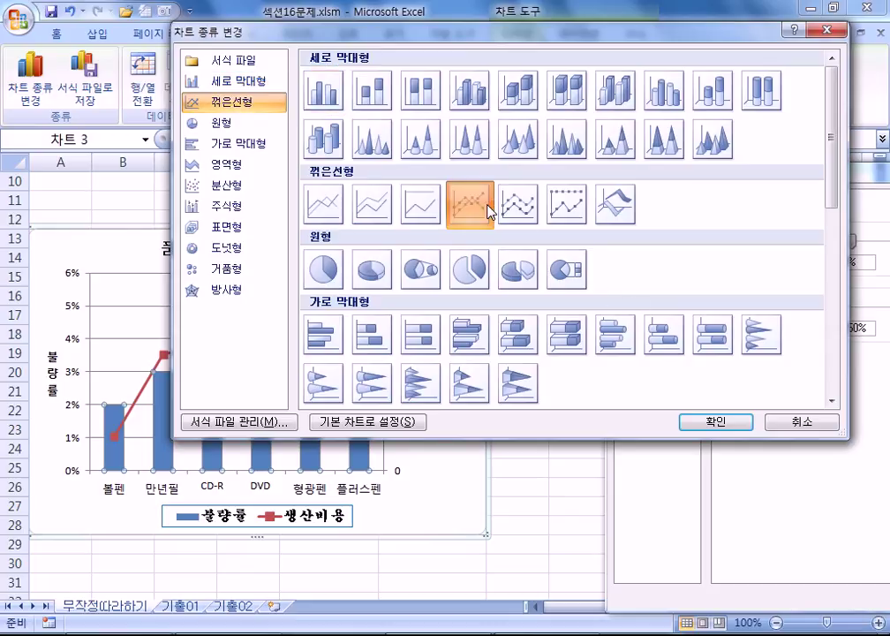
pyautogui.click(711, 424)
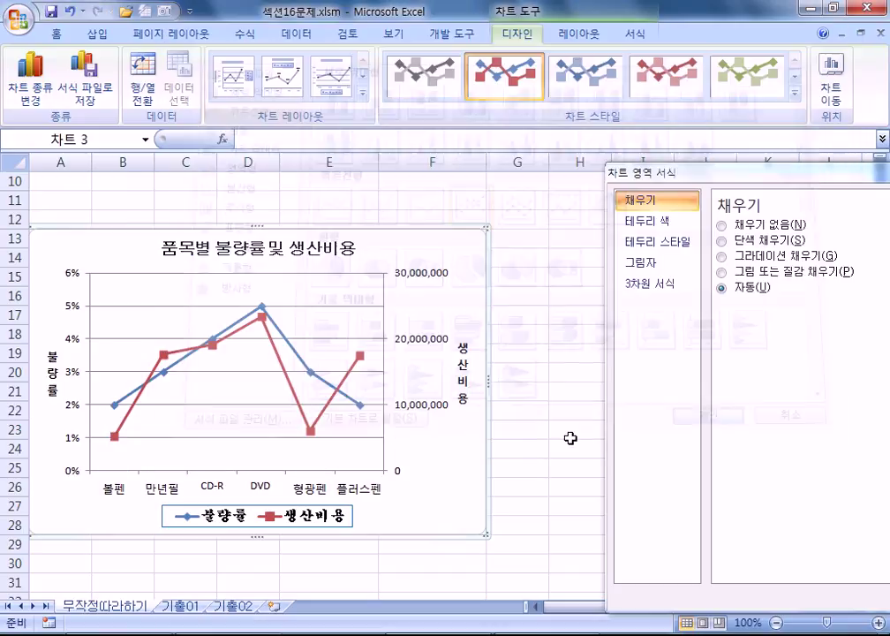
# Change the 불량률 line series to clustered columns (세로 막대형), leaving the 생산비용 series as a line.
pyautogui.click(163, 380)
pyautogui.click(179, 371)
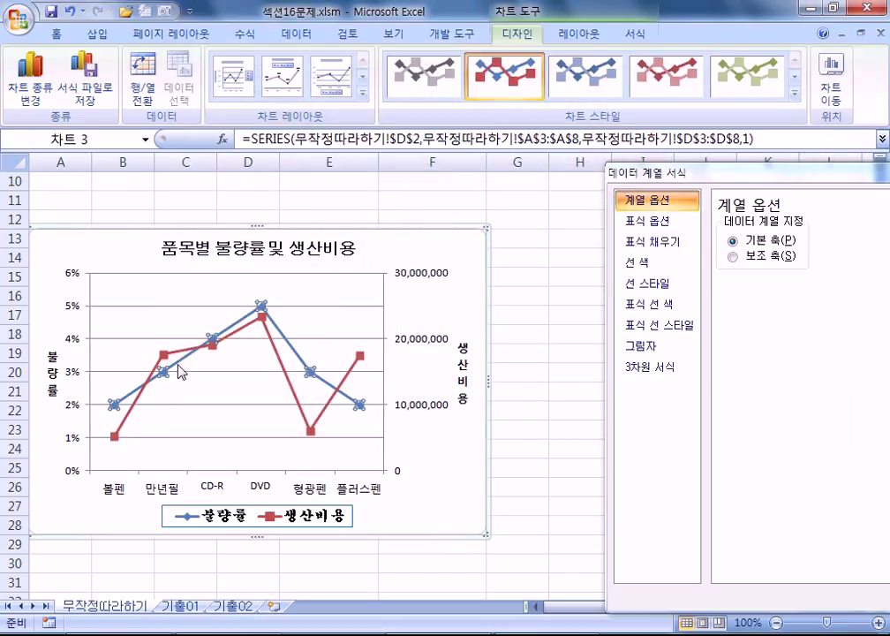
pyautogui.click(28, 88)
pyautogui.click(320, 90)
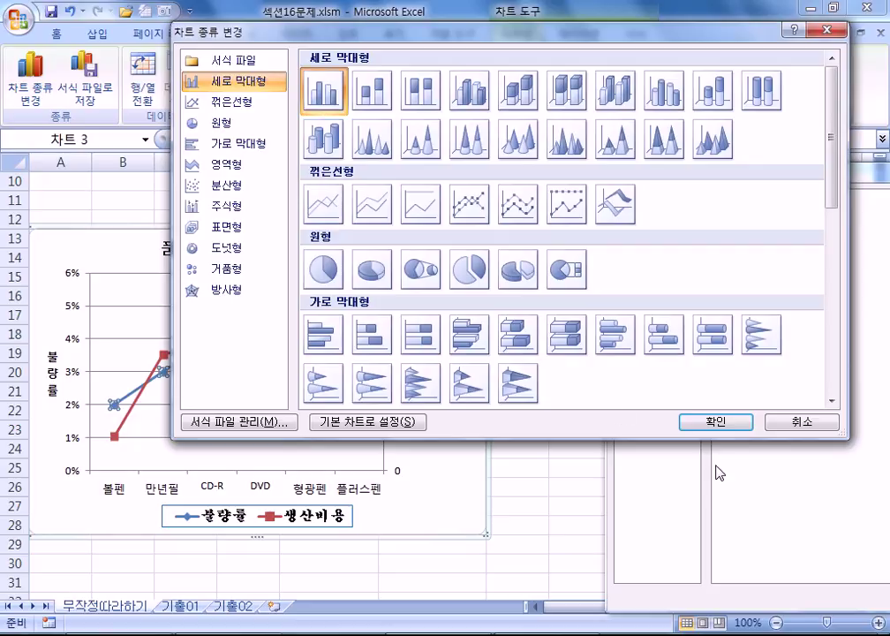
pyautogui.click(715, 422)
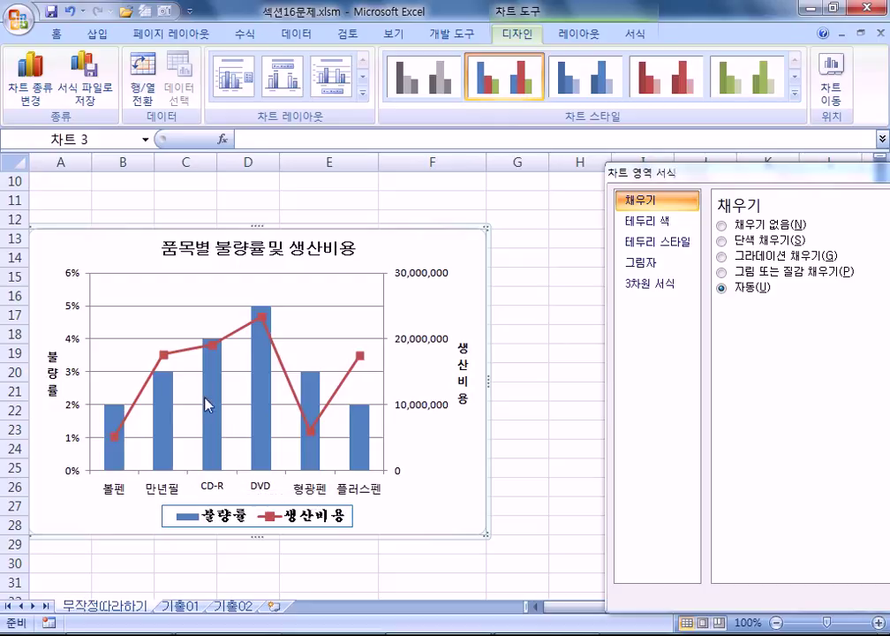
# Select the whole 불량률 column series to bring up its series options.
pyautogui.moveTo(168, 407)
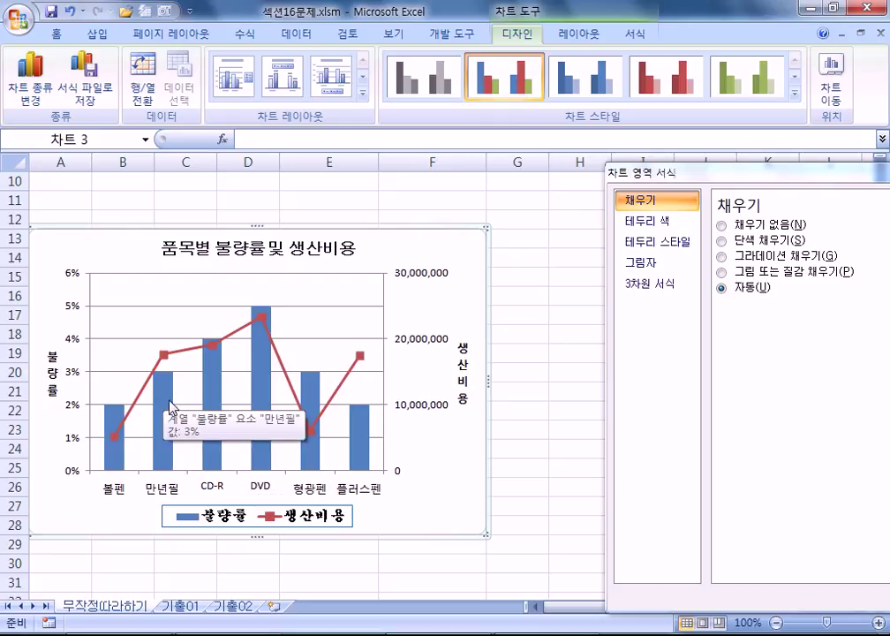
pyautogui.click(169, 407)
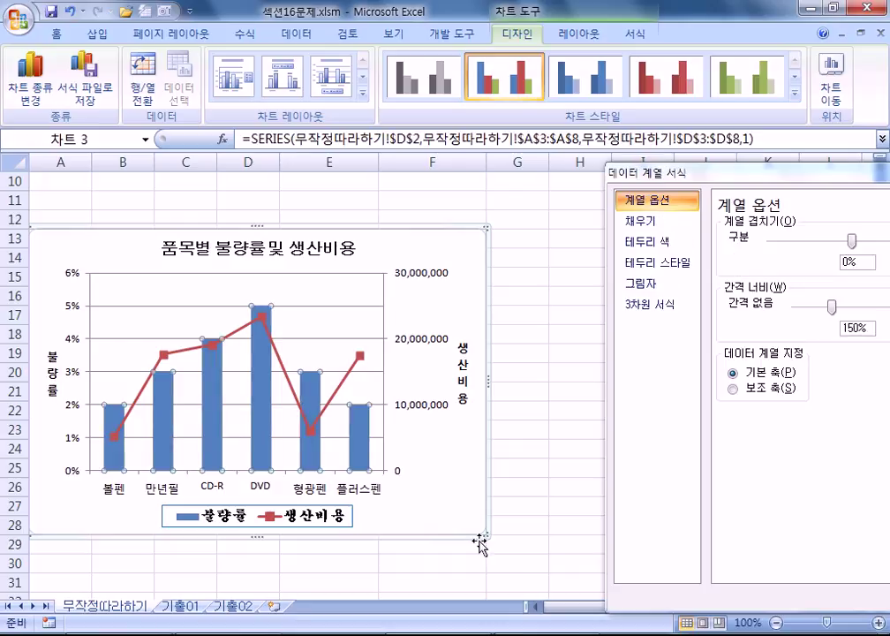
pyautogui.click(459, 305)
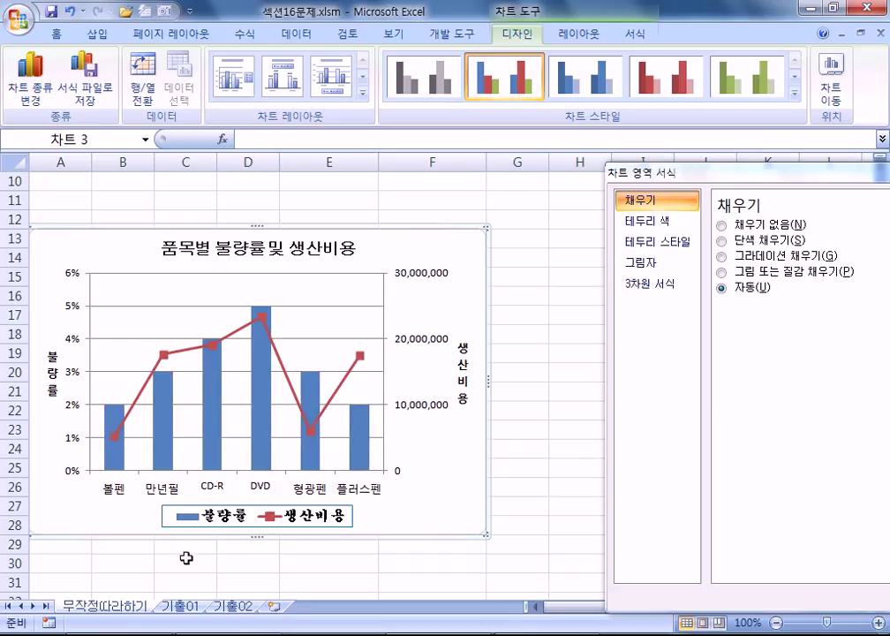
pyautogui.click(213, 404)
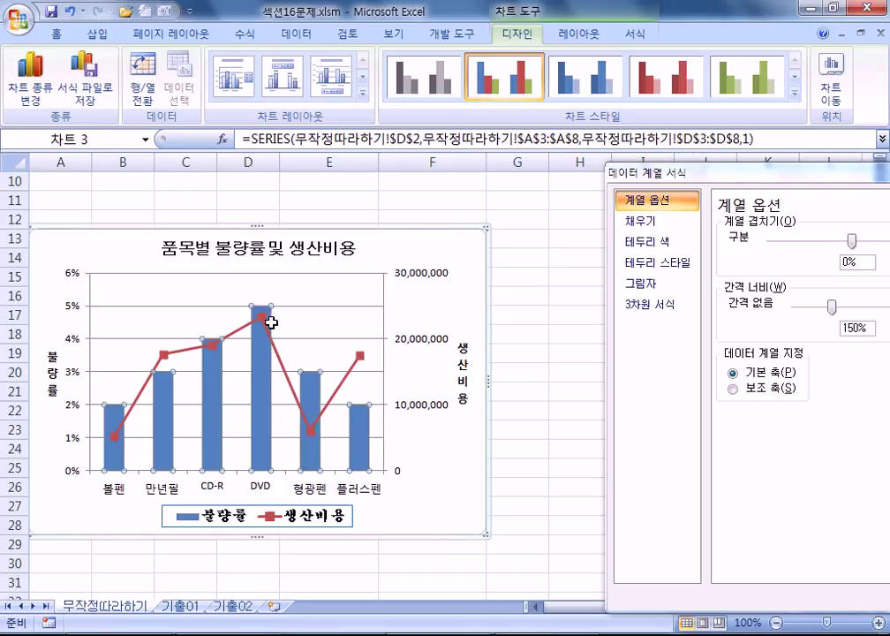
# Add data labels to the 불량률 column series at the outside end (바깥쪽 끝에).
pyautogui.moveTo(265, 340)
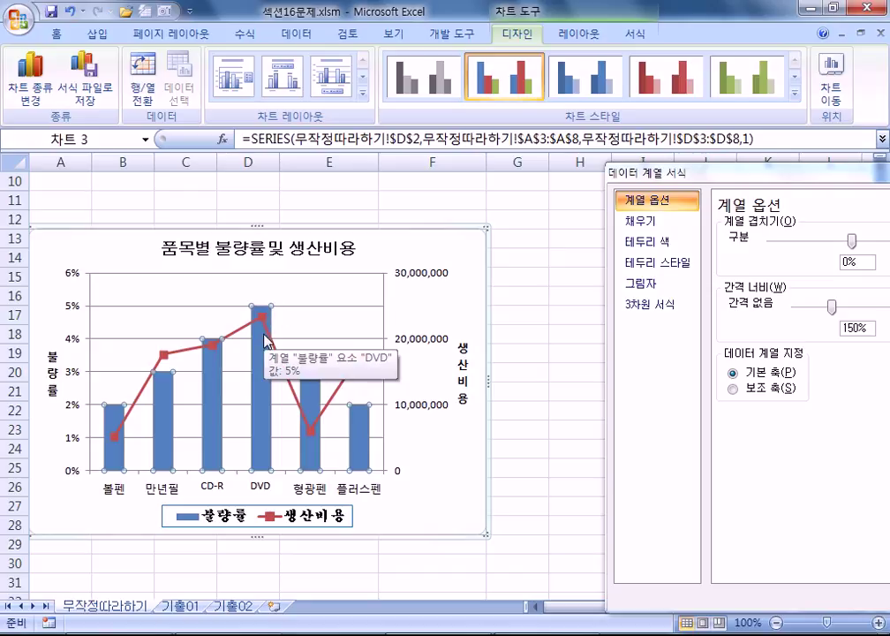
pyautogui.rightClick(264, 400)
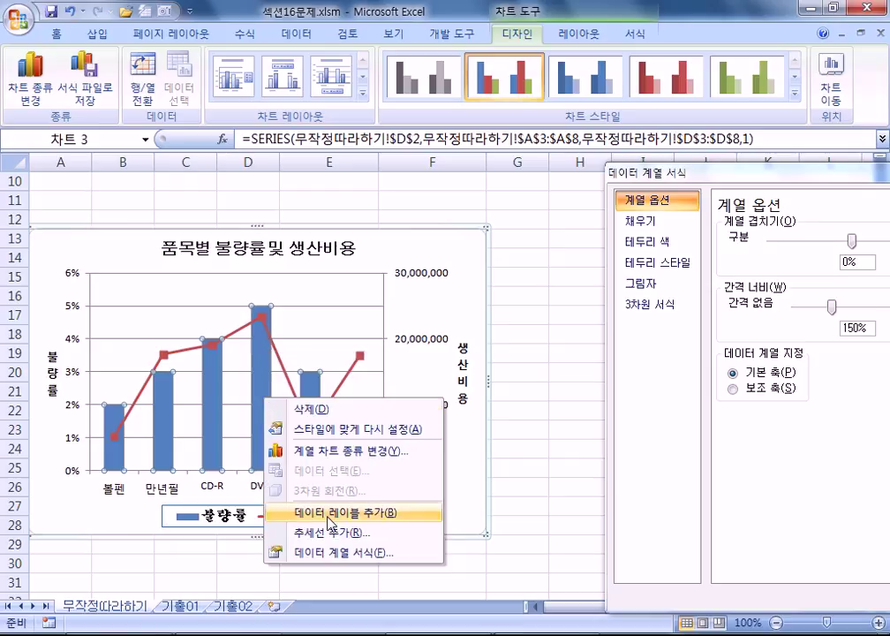
pyautogui.scroll(-1, 446, 32)
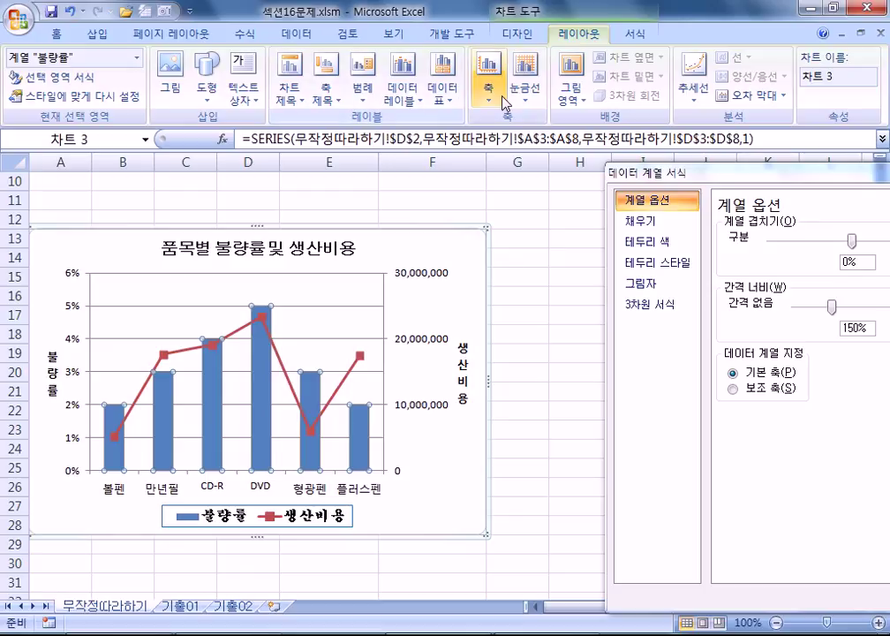
pyautogui.click(402, 104)
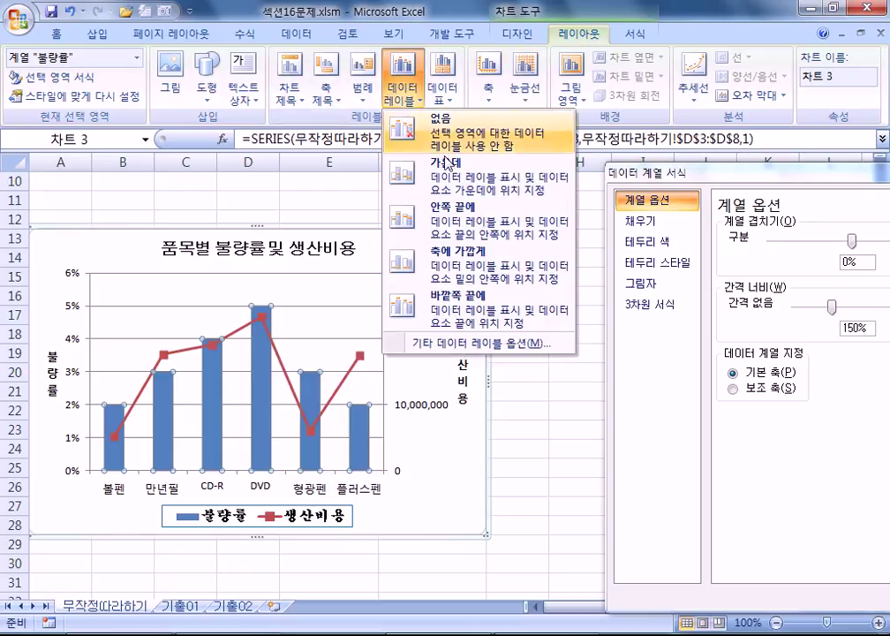
pyautogui.click(458, 306)
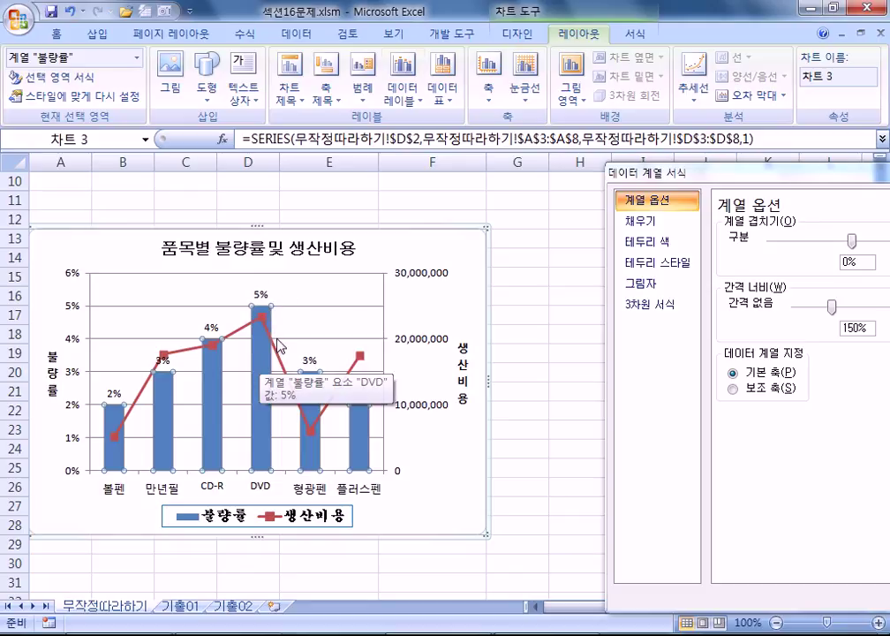
# Try the 불량률 data labels at the 안쪽 끝에, 축에 가깝게 and 가운데 positions.
pyautogui.click(403, 86)
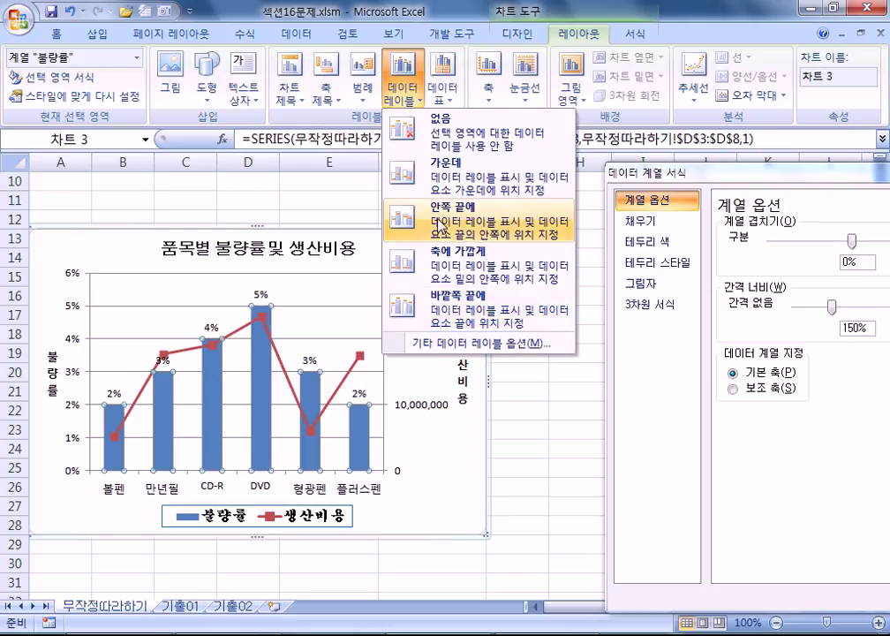
pyautogui.click(405, 225)
pyautogui.click(406, 88)
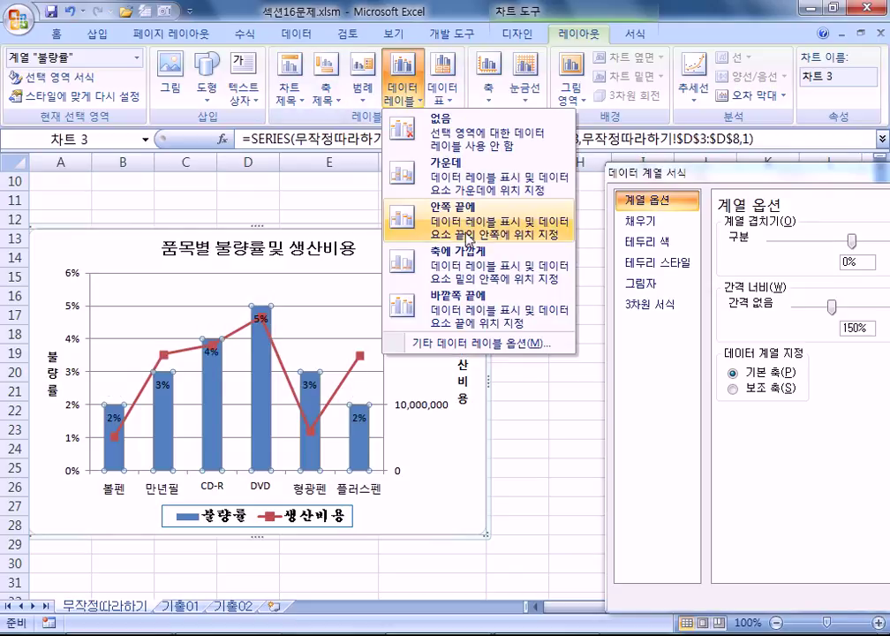
pyautogui.click(375, 236)
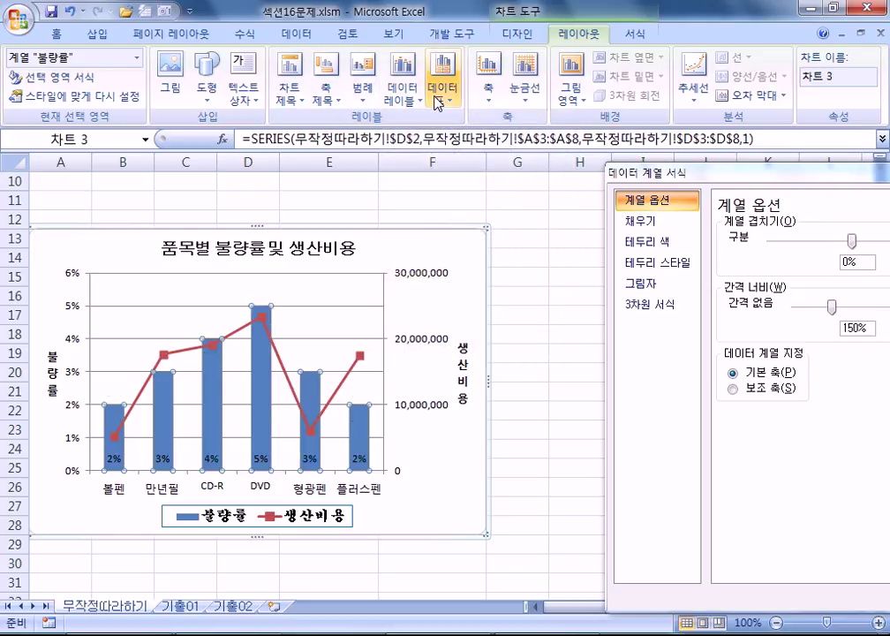
pyautogui.click(403, 87)
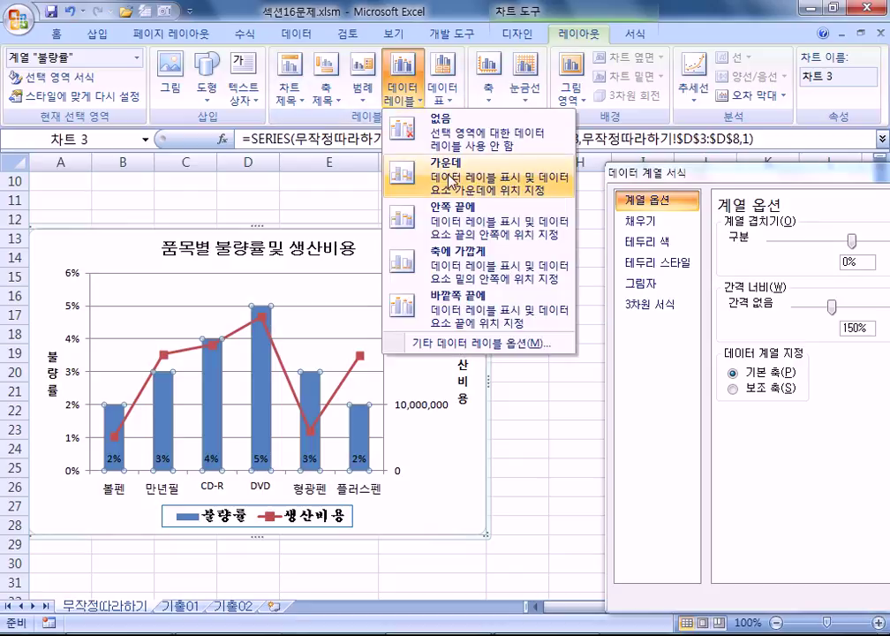
pyautogui.click(451, 181)
# Clear the 불량률 data labels with 없음 and add them again at 바깥쪽 끝에.
pyautogui.click(403, 86)
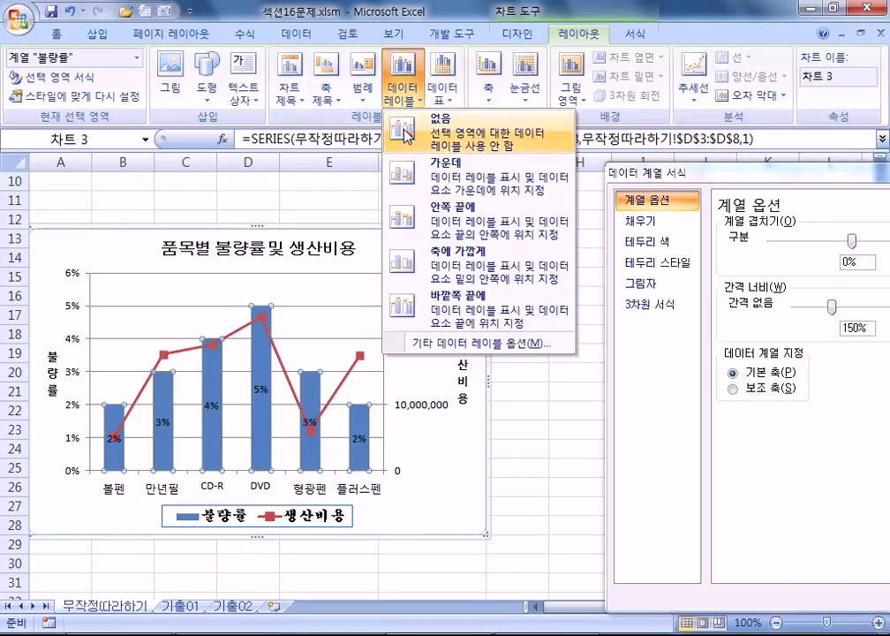
pyautogui.click(405, 128)
pyautogui.click(403, 88)
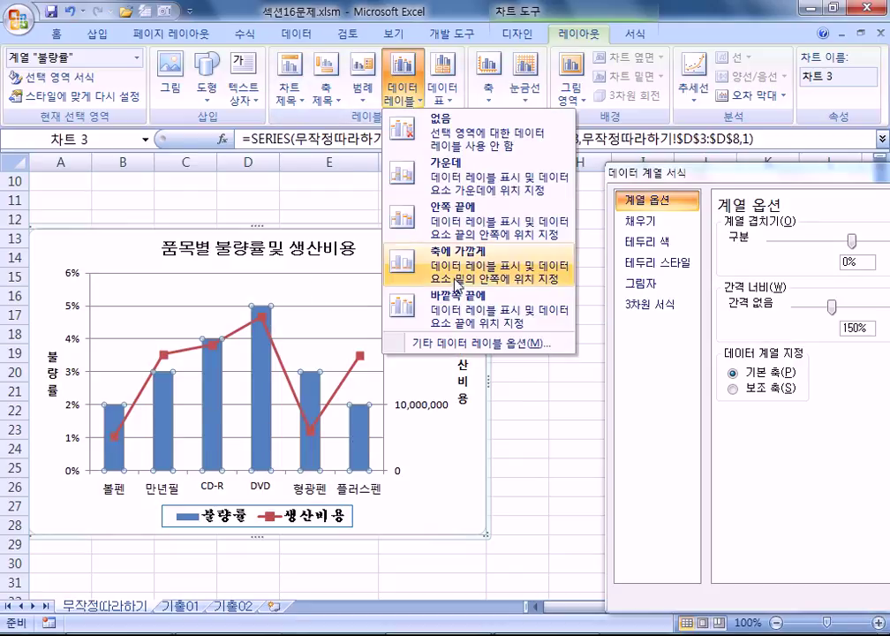
pyautogui.click(464, 305)
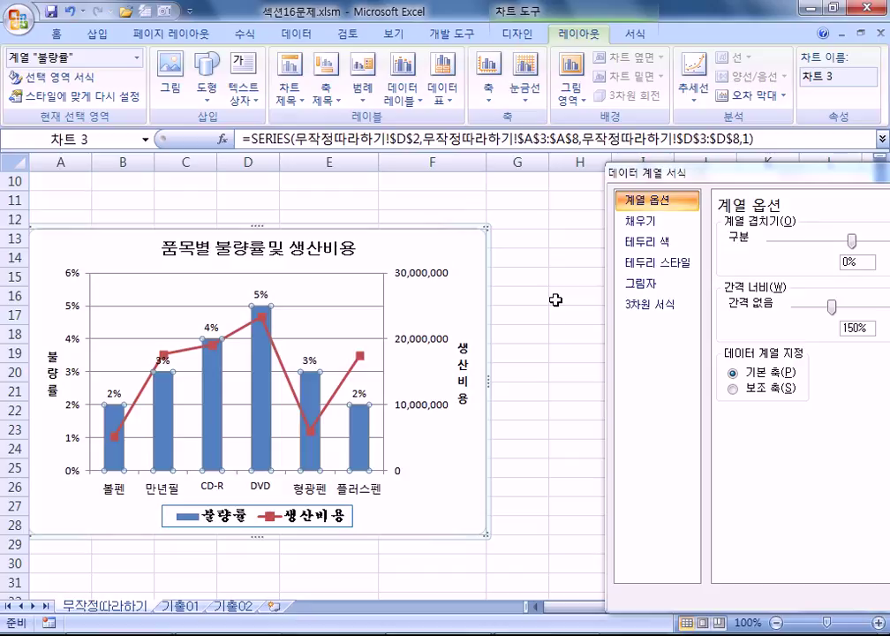
# Inspect the formatting options of the chart title, the secondary axis title and the legend.
pyautogui.moveTo(696, 180); pyautogui.dragTo(693, 134)
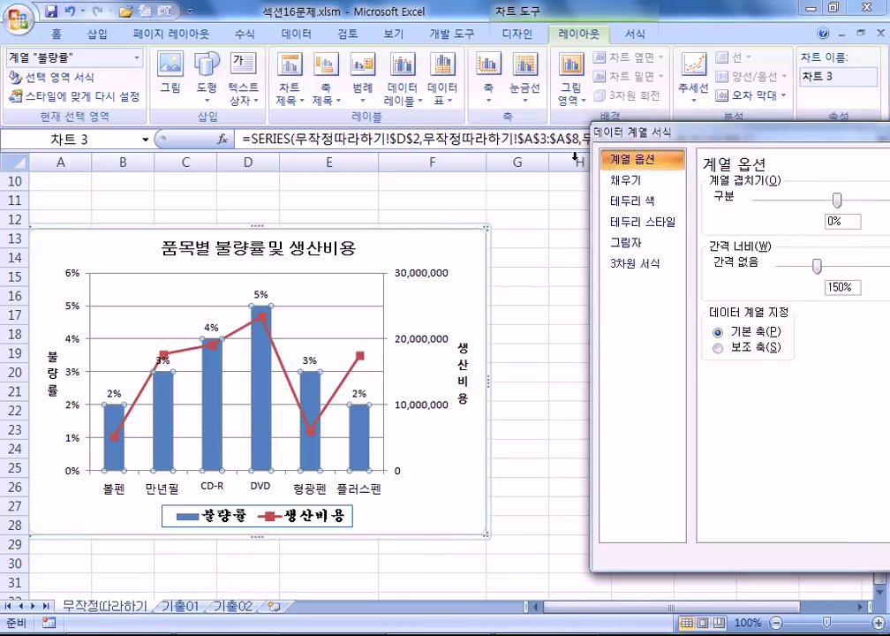
pyautogui.click(299, 249)
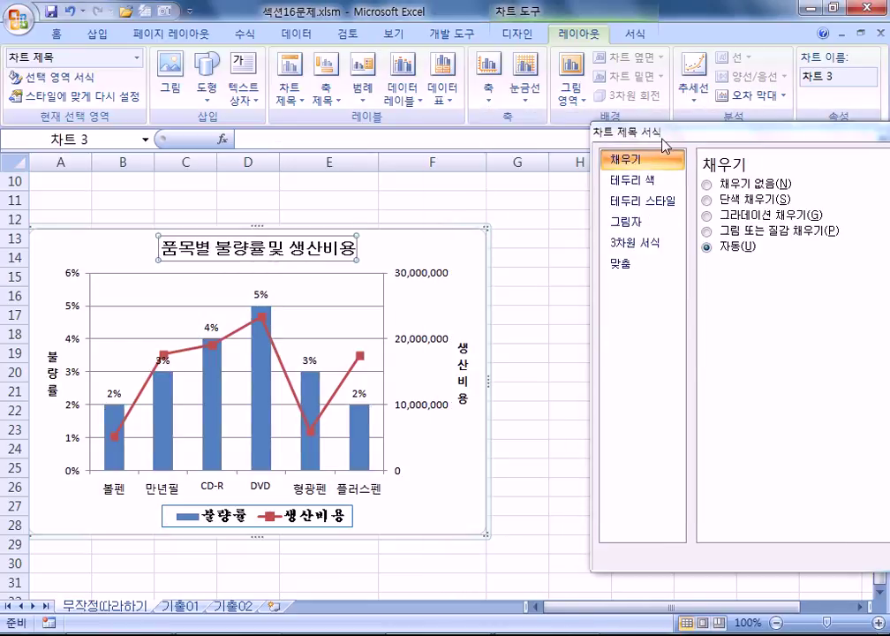
pyautogui.click(463, 371)
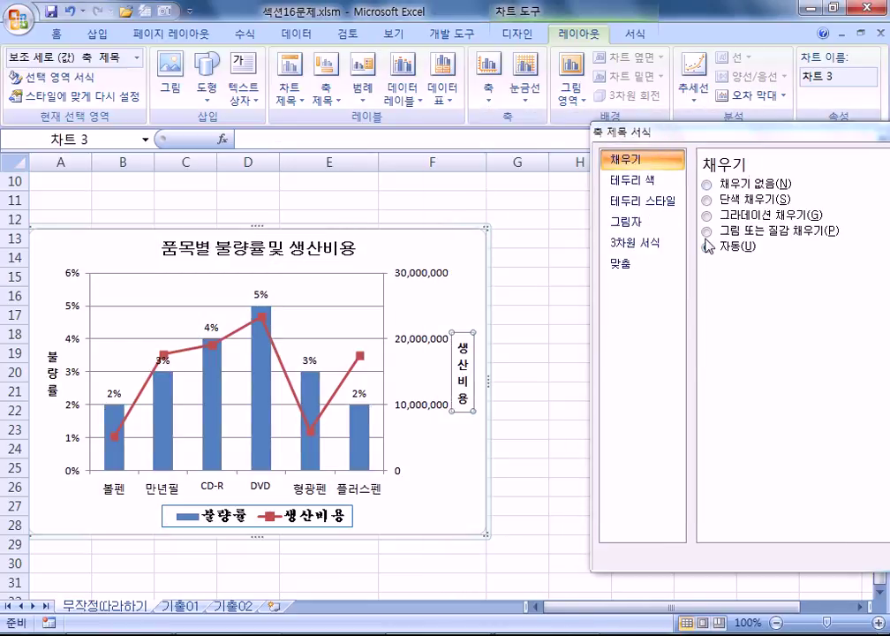
pyautogui.moveTo(636, 133); pyautogui.dragTo(542, 117)
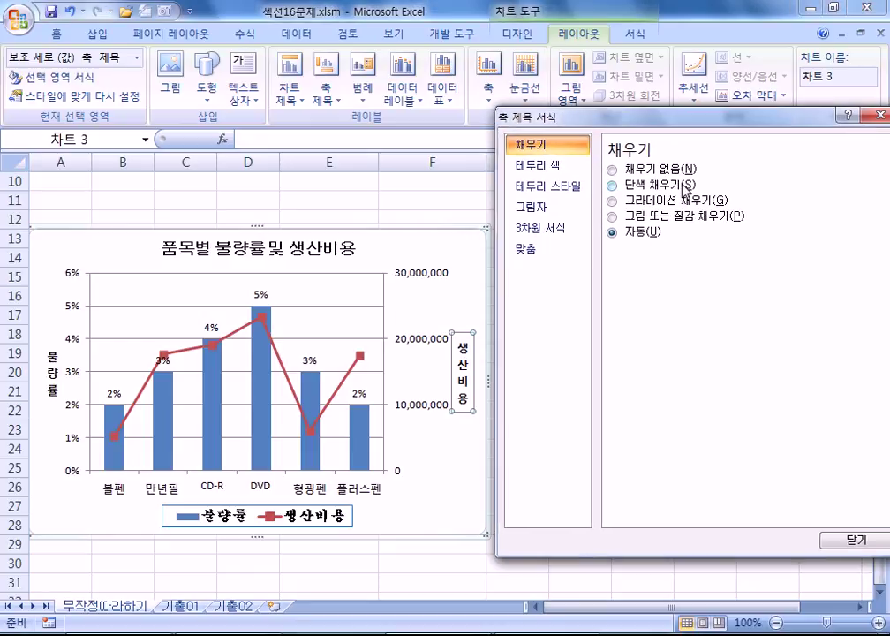
pyautogui.click(311, 524)
pyautogui.moveTo(560, 117); pyautogui.dragTo(552, 209)
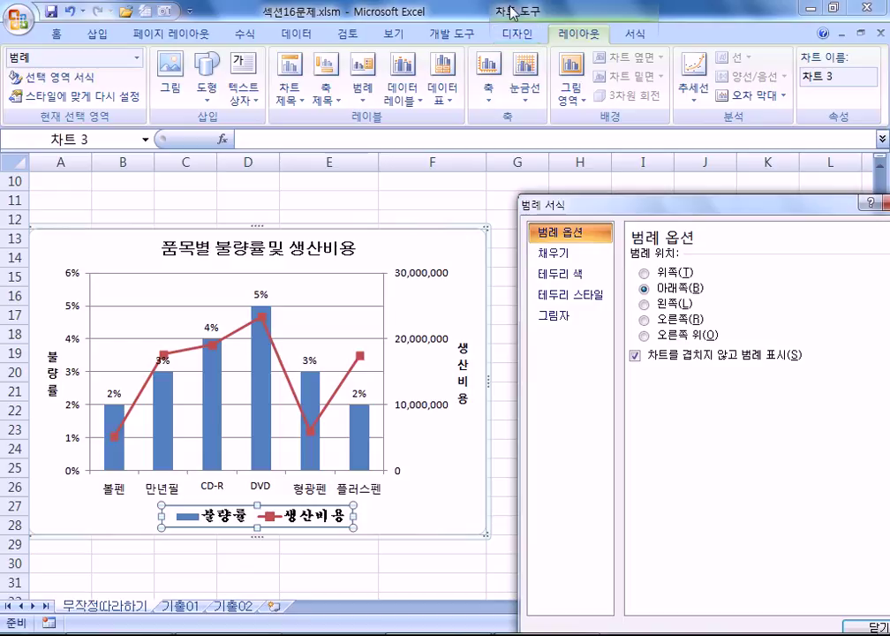
# Set the line width of the 생산비용 series to 4 pt.
pyautogui.click(295, 386)
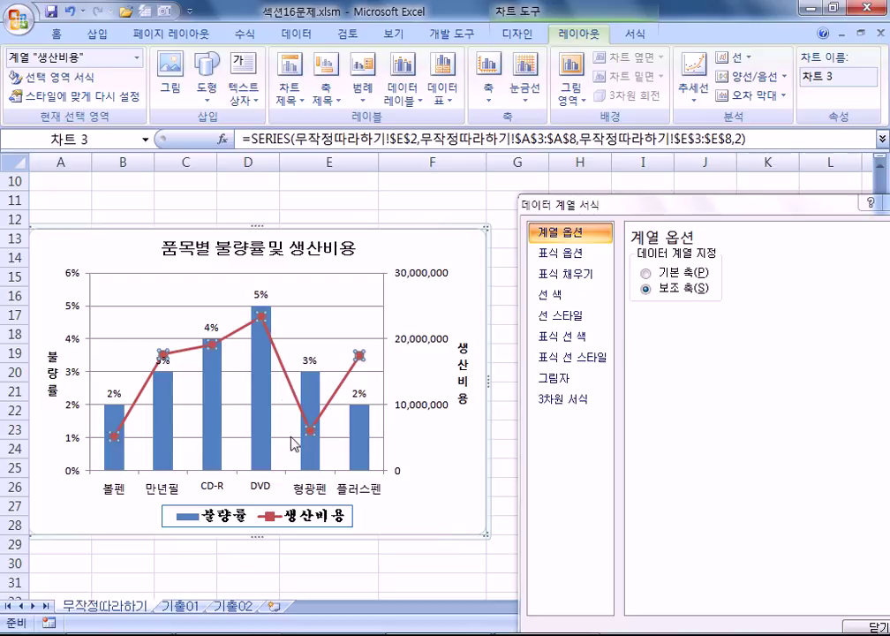
pyautogui.click(328, 294)
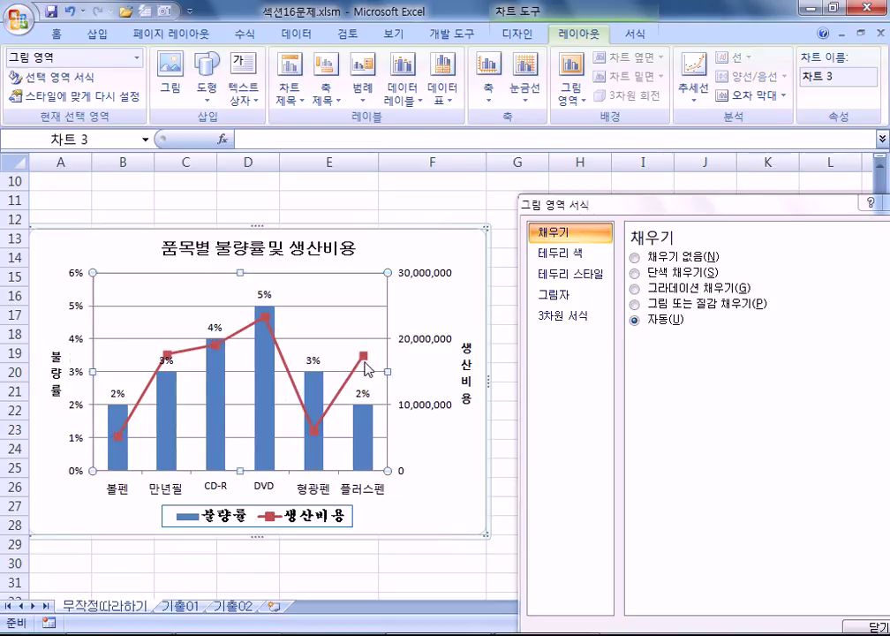
pyautogui.click(353, 381)
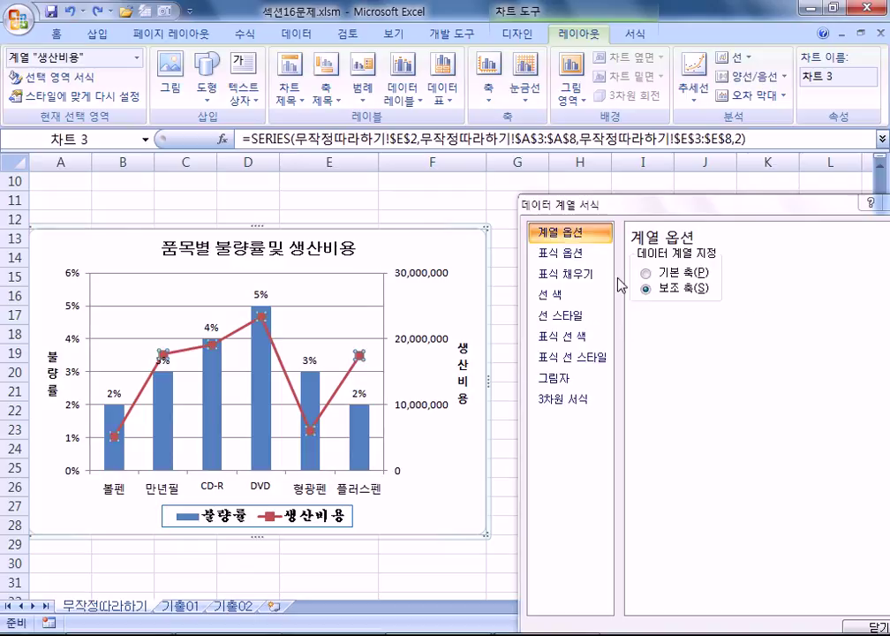
pyautogui.click(559, 316)
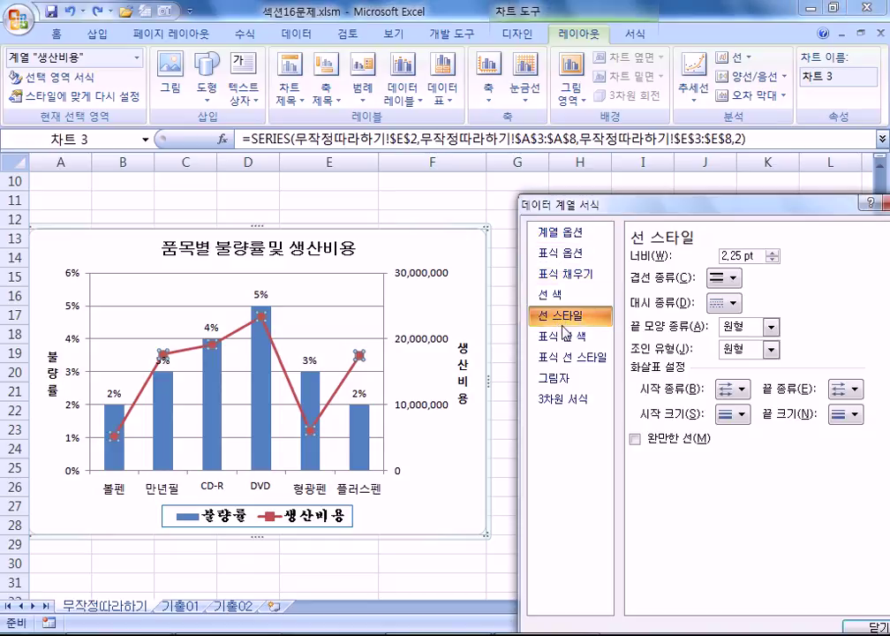
pyautogui.click(773, 254)
pyautogui.doubleClick(773, 254)
pyautogui.doubleClick(773, 254)
pyautogui.doubleClick(773, 254)
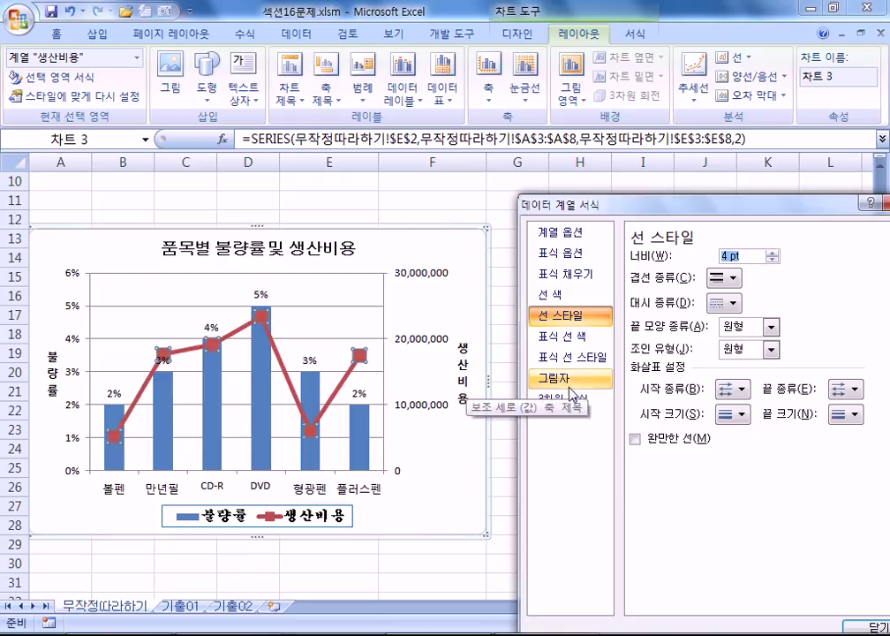
# Color the 생산비용 series line with the standard orange as a solid line.
pyautogui.click(551, 294)
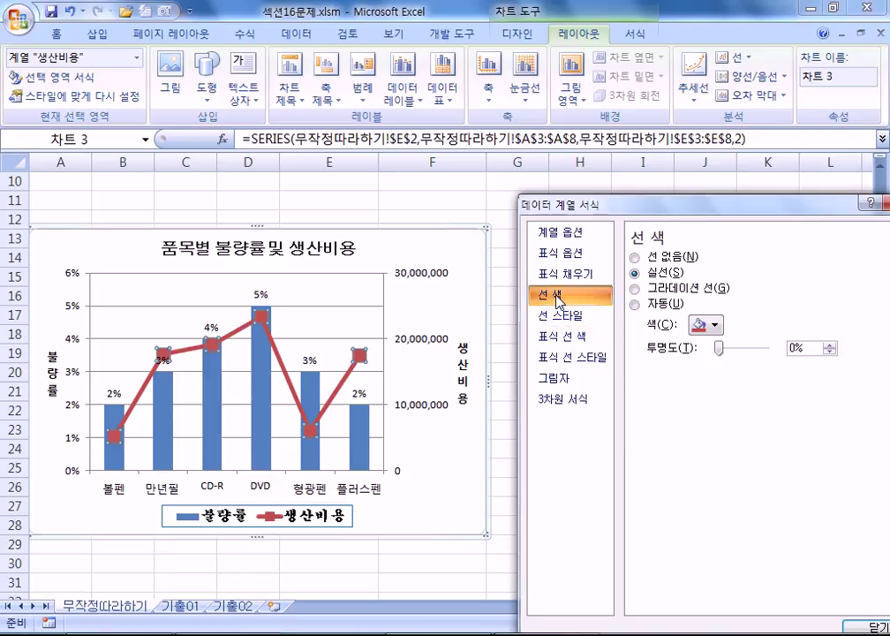
pyautogui.click(715, 326)
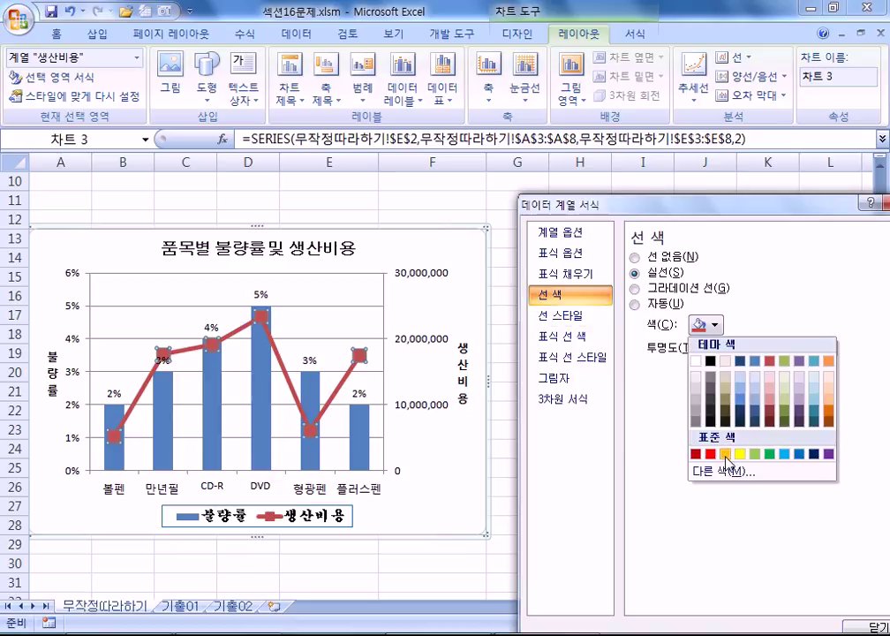
pyautogui.click(725, 455)
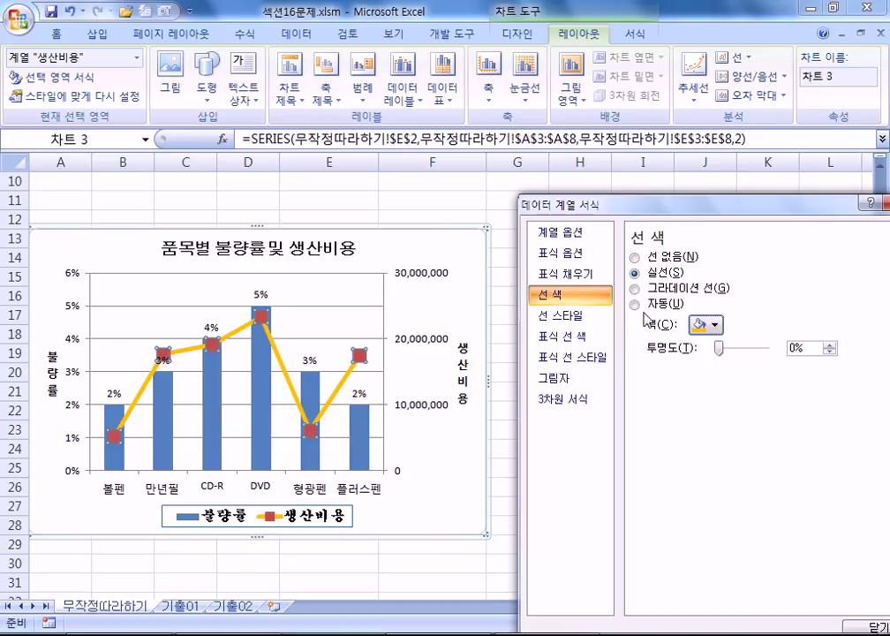
# Turn on the smoothed line option (완만한 선) for the 생산비용 series.
pyautogui.click(541, 315)
pyautogui.click(636, 439)
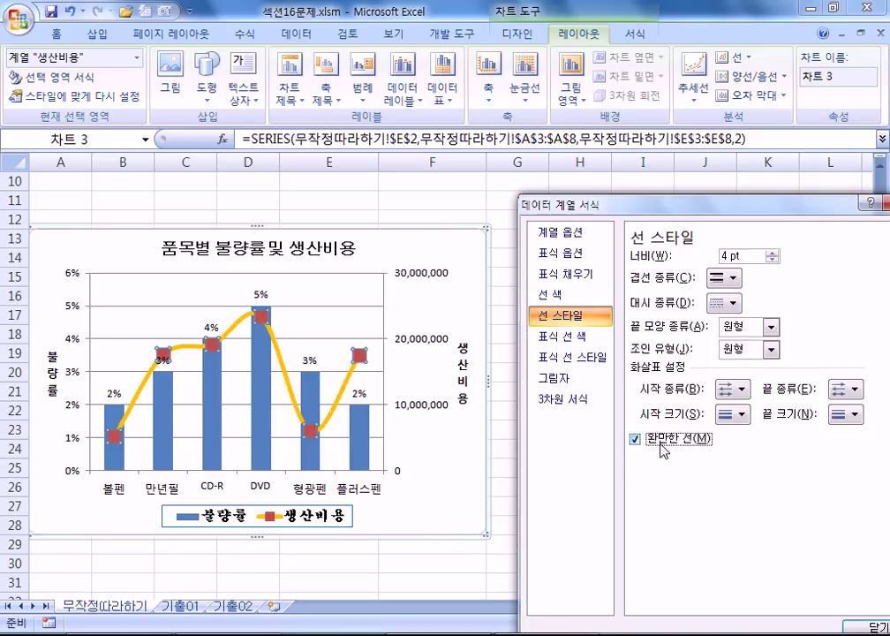
pyautogui.click(663, 446)
pyautogui.click(663, 447)
# Review the format options of the chart area, chart title, both vertical axis titles, primary vertical axis, 불량률 columns and legend, keeping the dialog off the chart.
pyautogui.moveTo(666, 213); pyautogui.dragTo(639, 170)
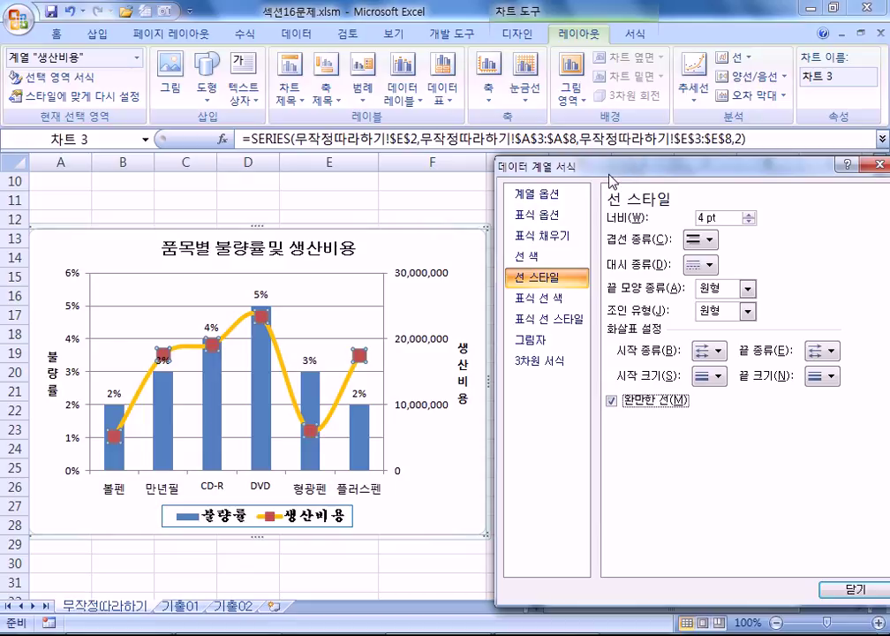
pyautogui.moveTo(638, 170); pyautogui.dragTo(709, 185)
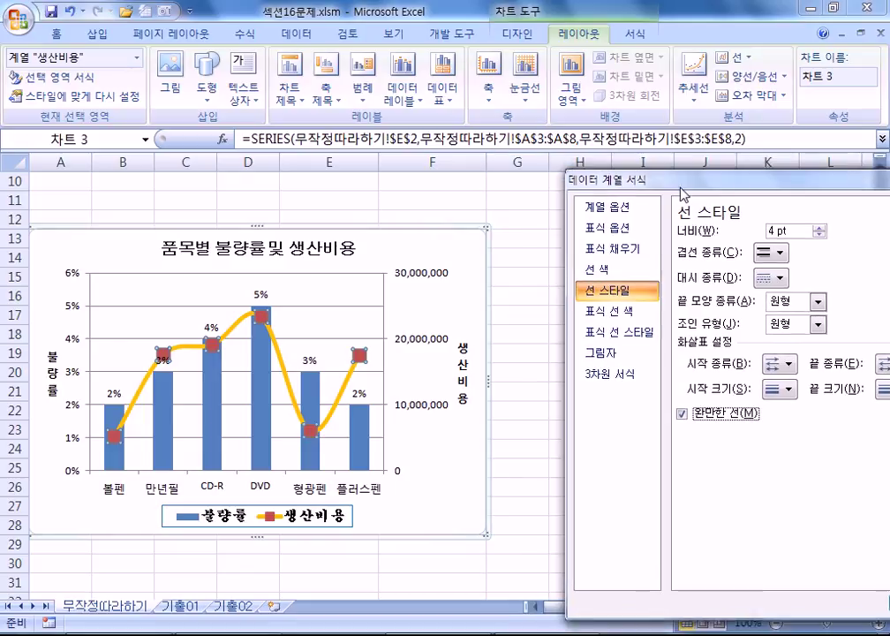
pyautogui.click(462, 239)
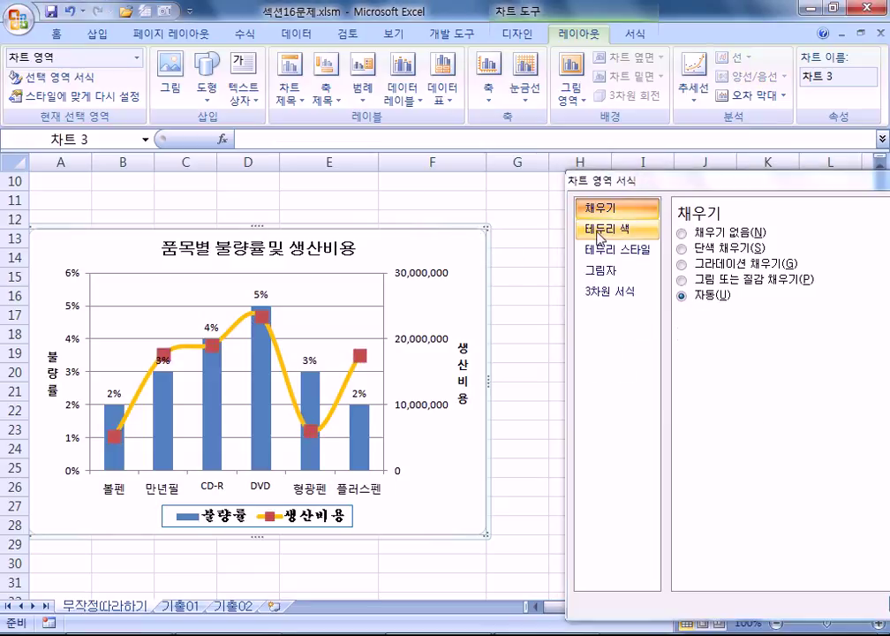
pyautogui.click(325, 236)
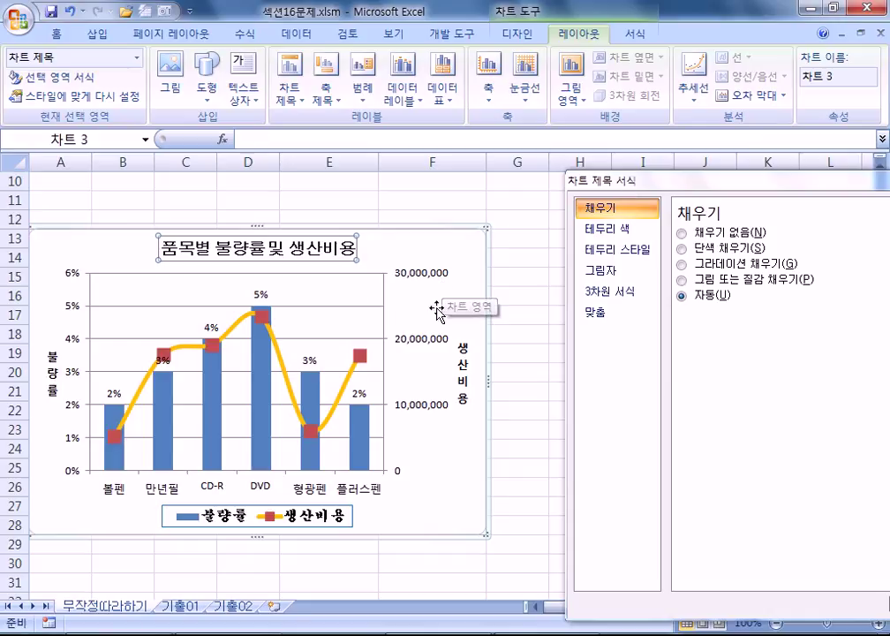
pyautogui.click(53, 384)
pyautogui.click(473, 391)
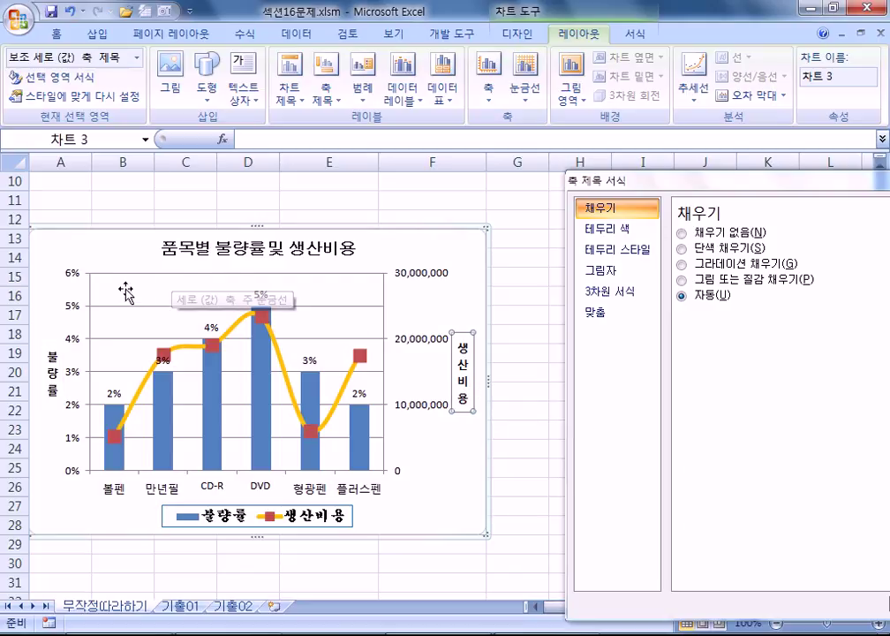
pyautogui.click(60, 359)
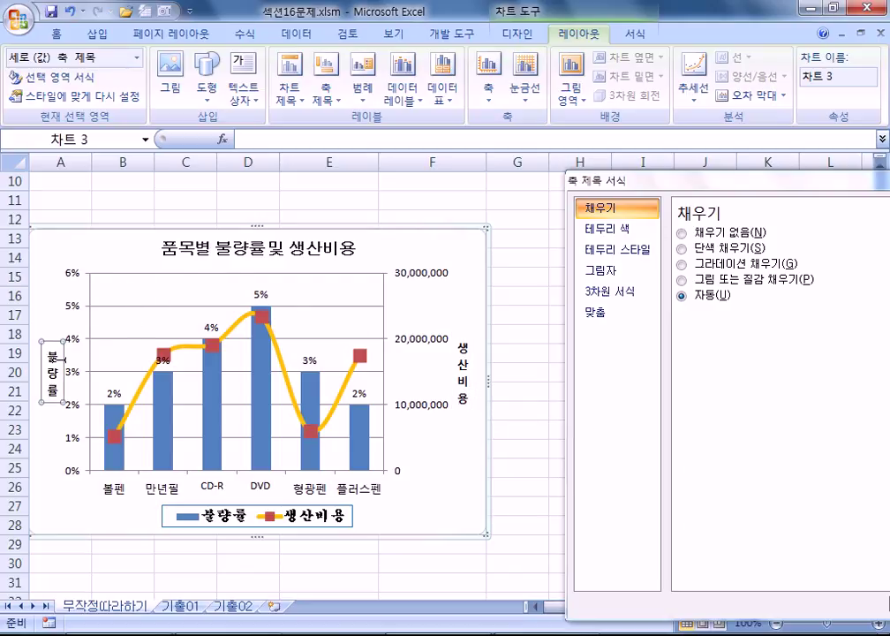
pyautogui.click(67, 302)
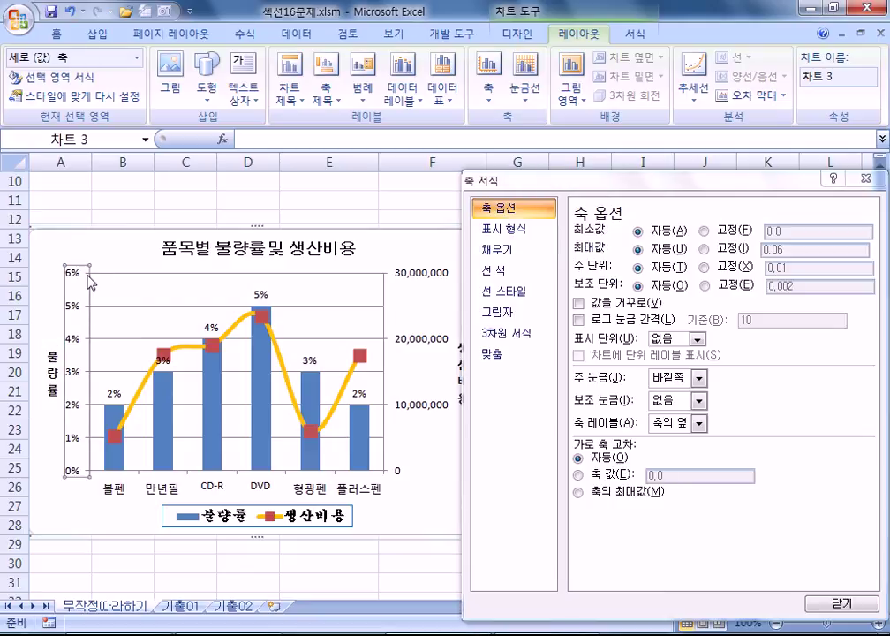
pyautogui.click(212, 389)
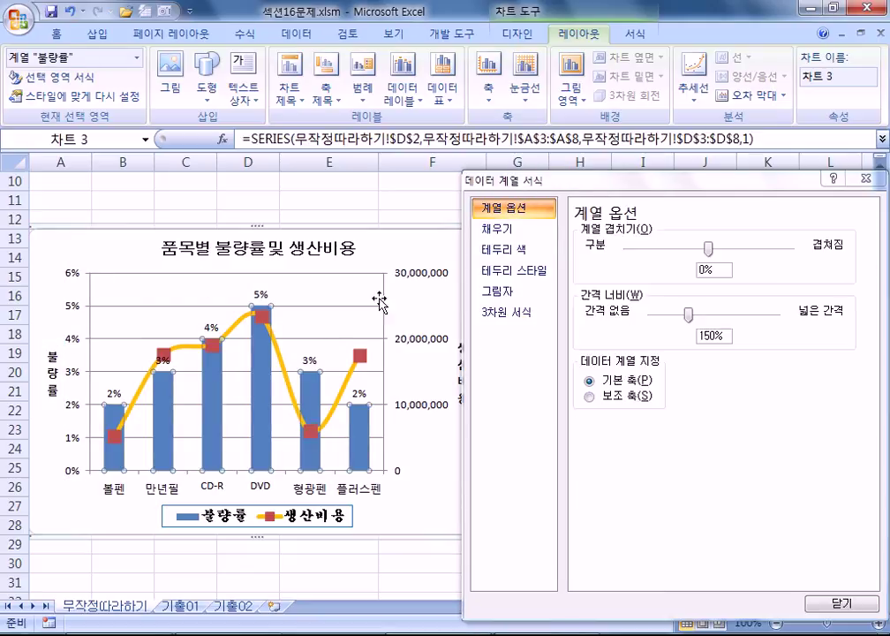
pyautogui.click(235, 519)
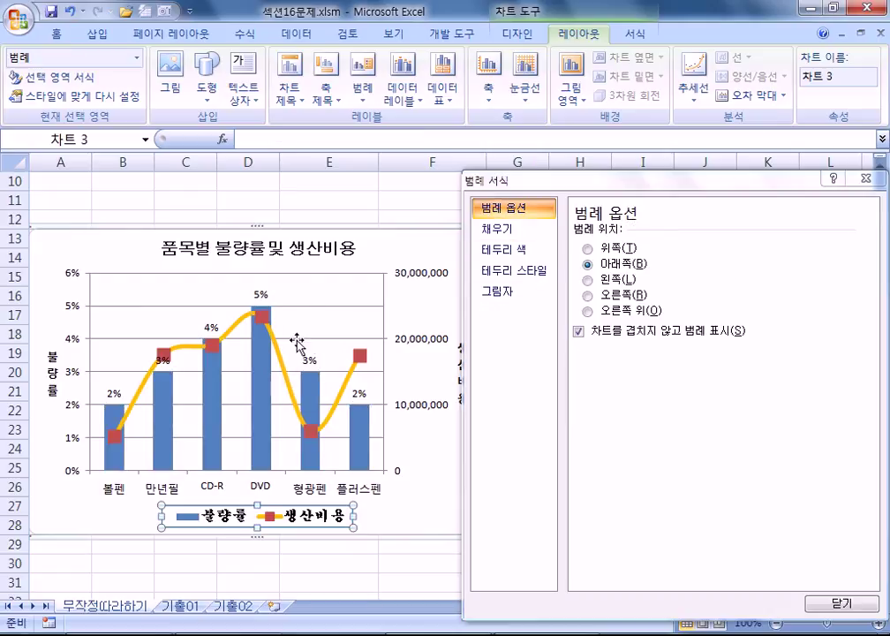
# Review the format options of the primary major gridlines, the plot area and the 생산비용 series.
pyautogui.click(316, 309)
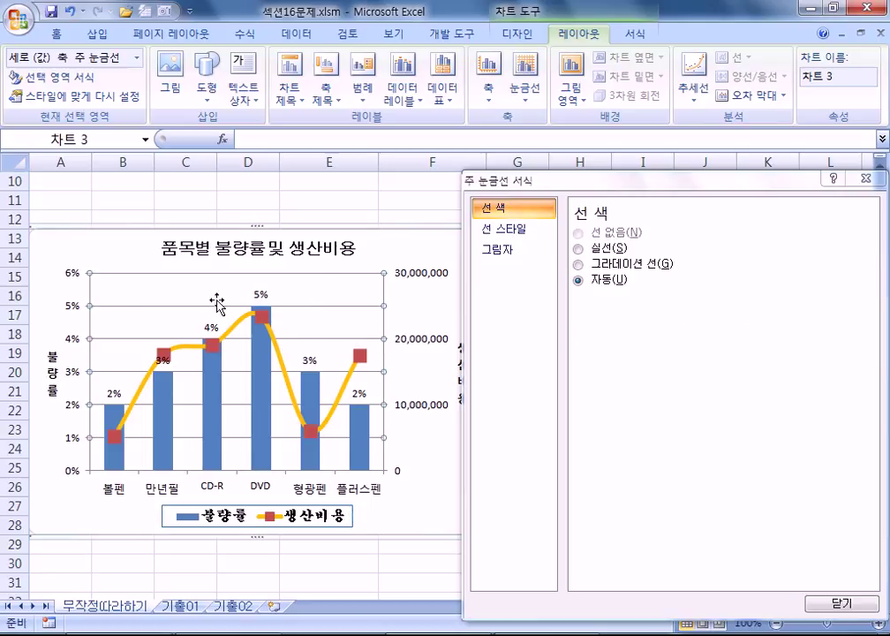
pyautogui.click(175, 293)
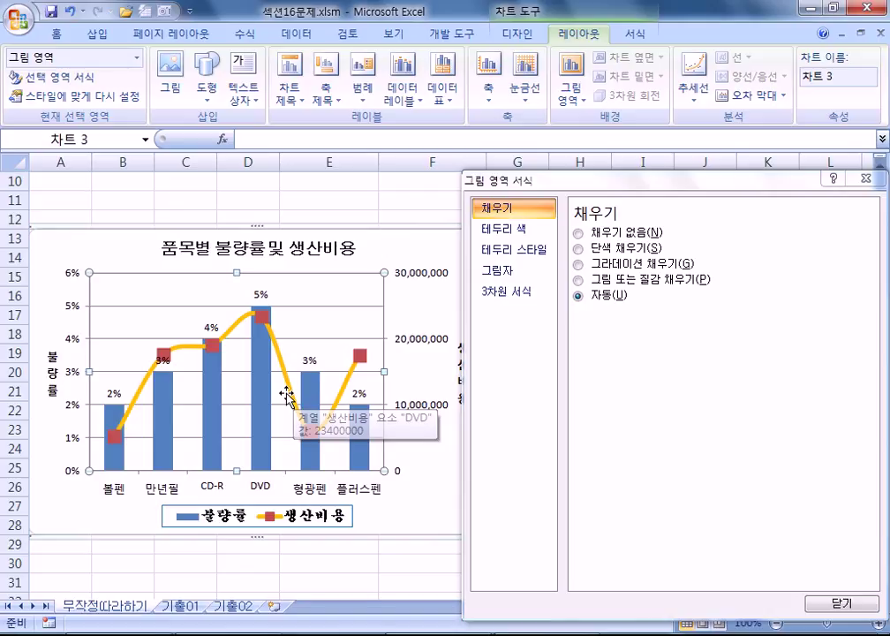
pyautogui.click(352, 380)
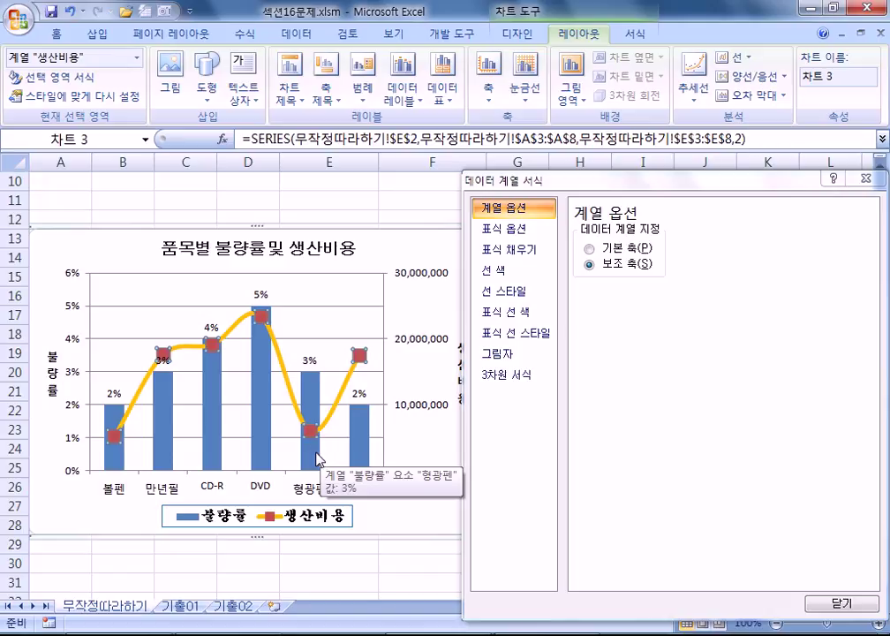
pyautogui.click(869, 180)
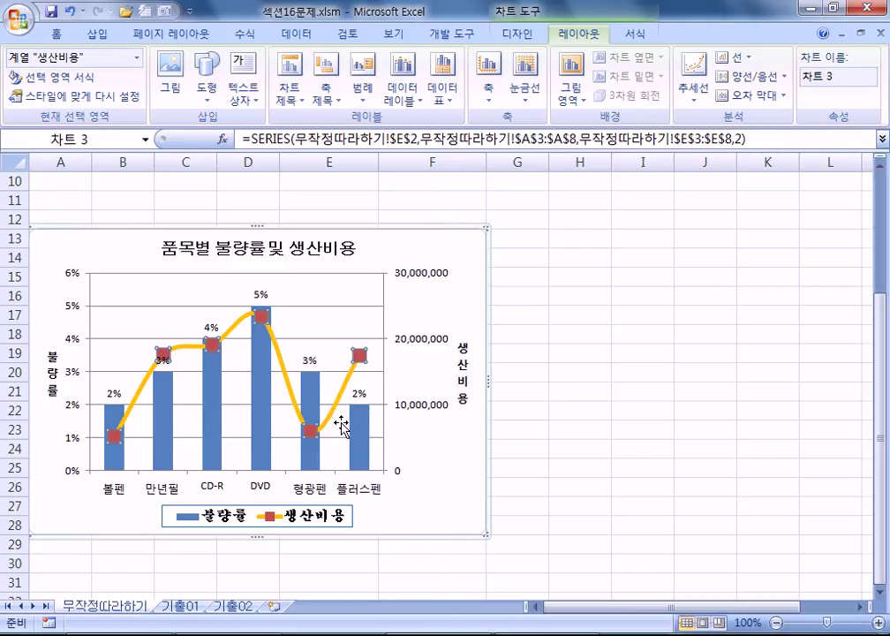
# Review the line style and line color settings of the 생산비용 series, including the color palette, keeping the dialog off the chart.
pyautogui.hotkey('ctrl', '1')
pyautogui.moveTo(524, 181); pyautogui.dragTo(558, 148)
pyautogui.click(542, 259)
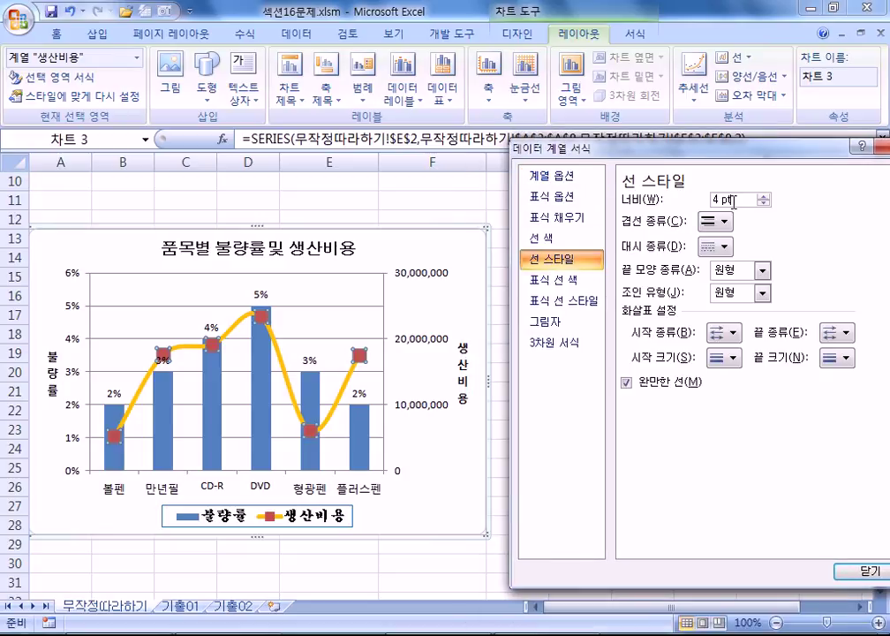
pyautogui.click(549, 237)
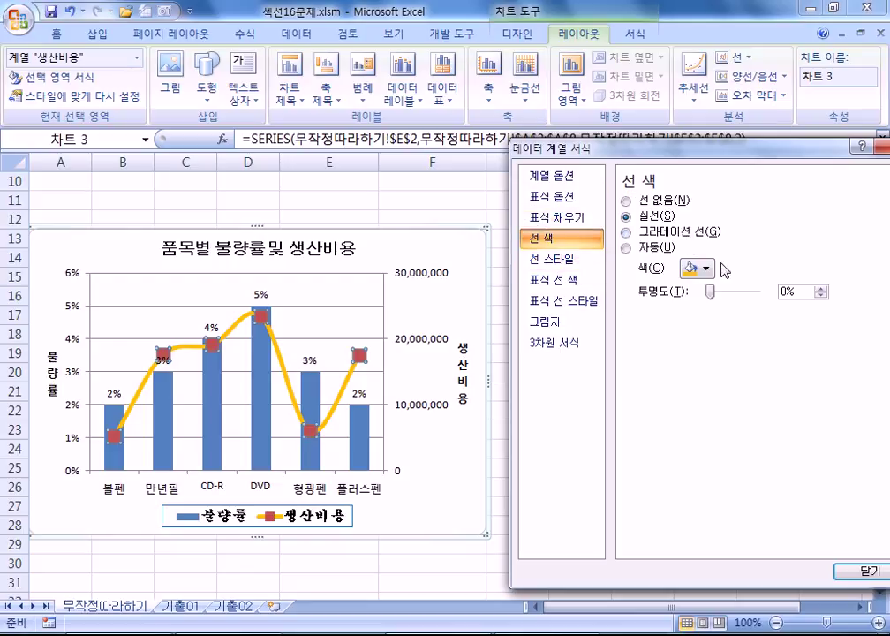
pyautogui.click(698, 269)
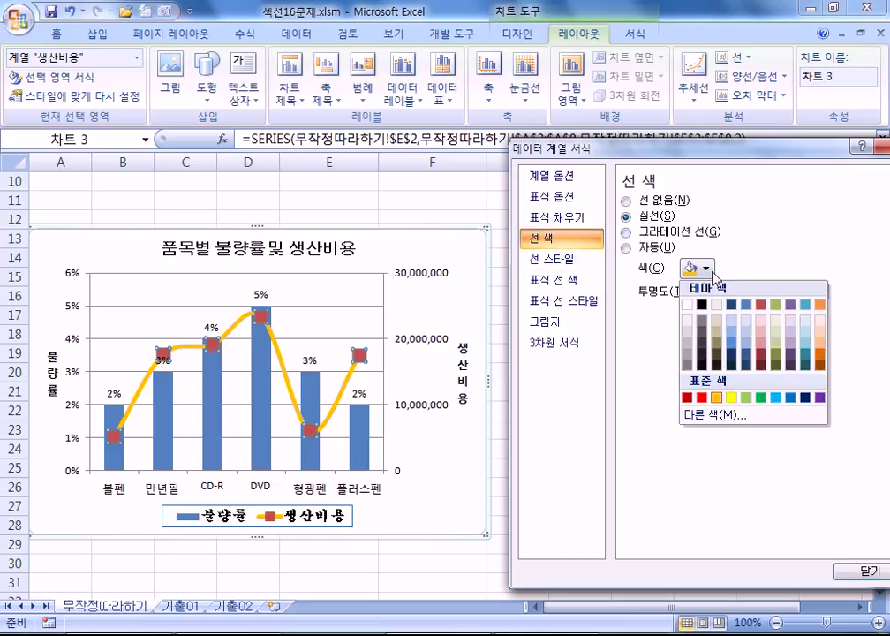
pyautogui.click(703, 399)
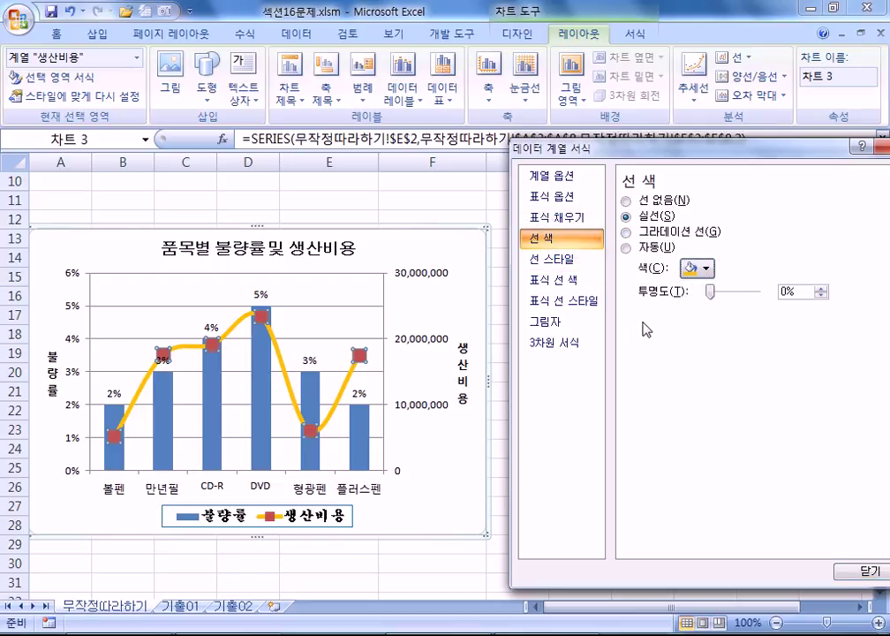
# Turn the smoothed line option (완만한 선) of the 생산비용 series off and back on to compare the line shapes.
pyautogui.click(555, 259)
pyautogui.click(629, 385)
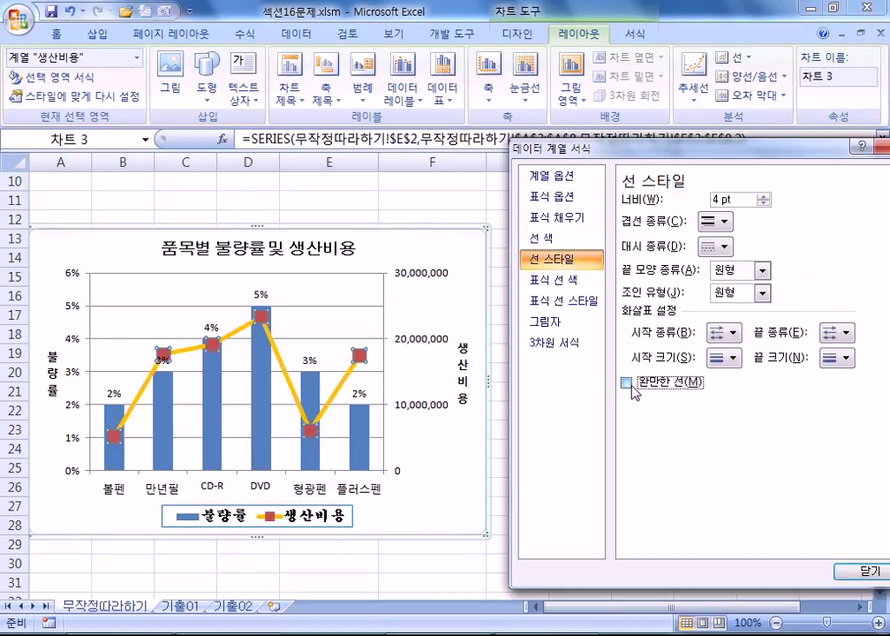
pyautogui.click(629, 385)
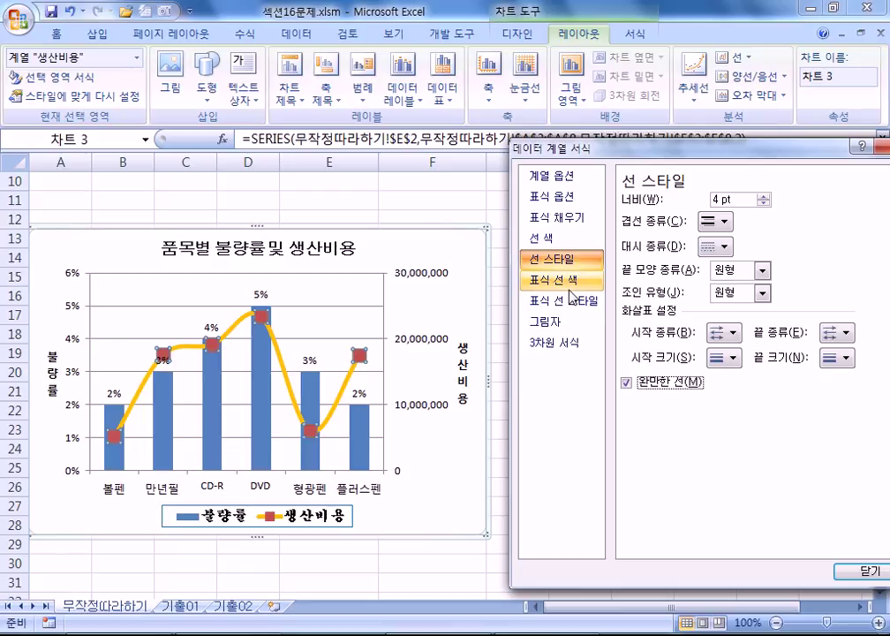
# Open the shadow (그림자) format options of the chart area.
pyautogui.click(425, 239)
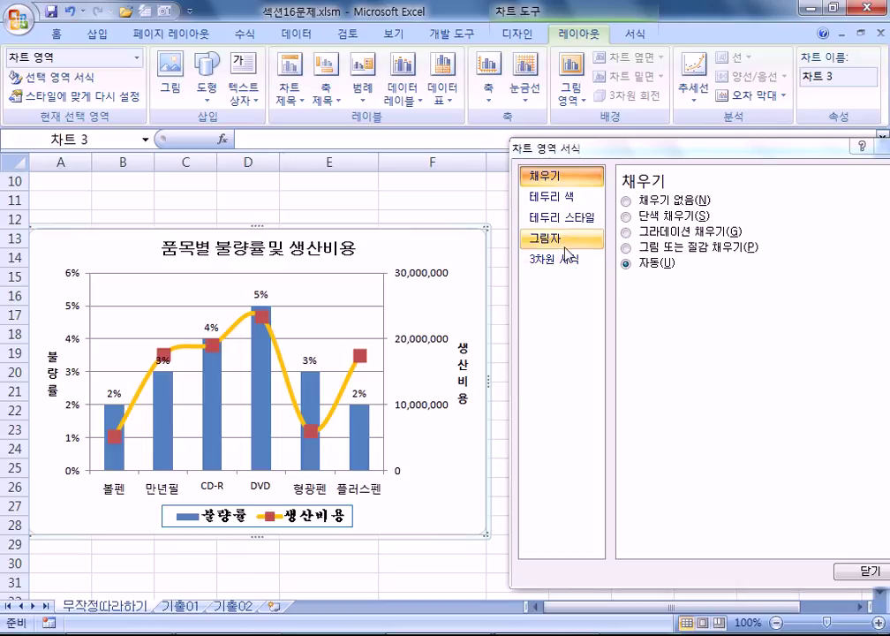
pyautogui.click(566, 247)
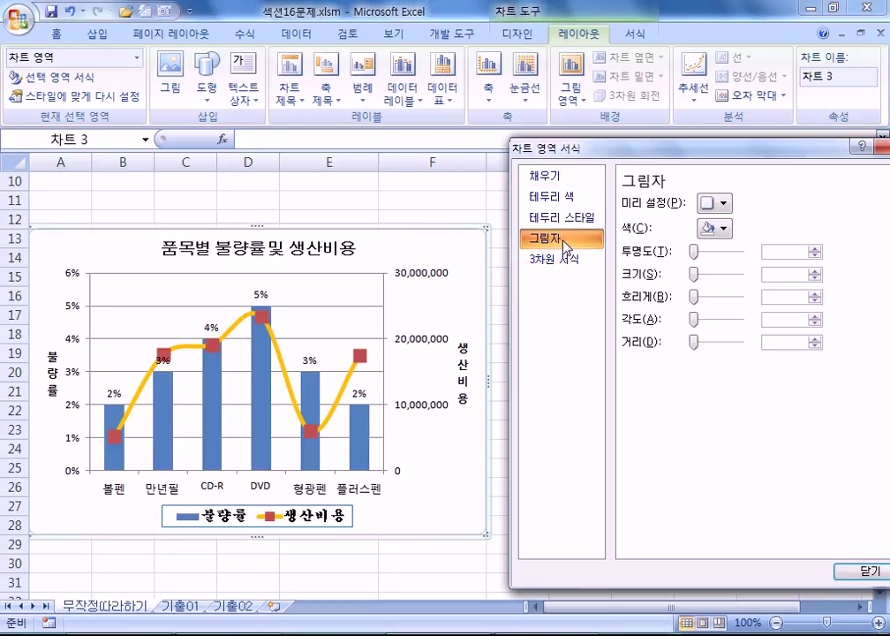
# Apply the first outer (바깥쪽) shadow preset and rounded corners (둥근 모서리) to the chart area.
pyautogui.click(725, 203)
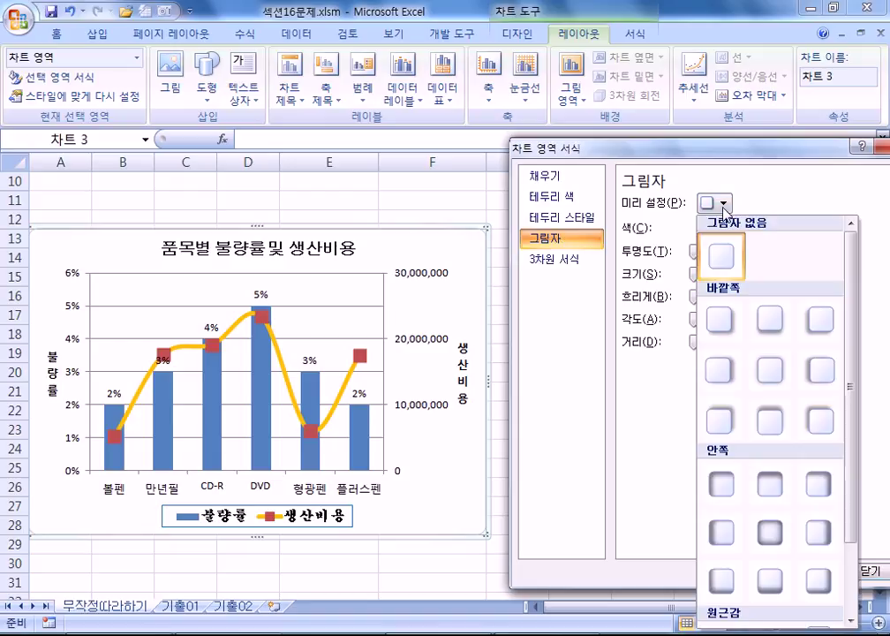
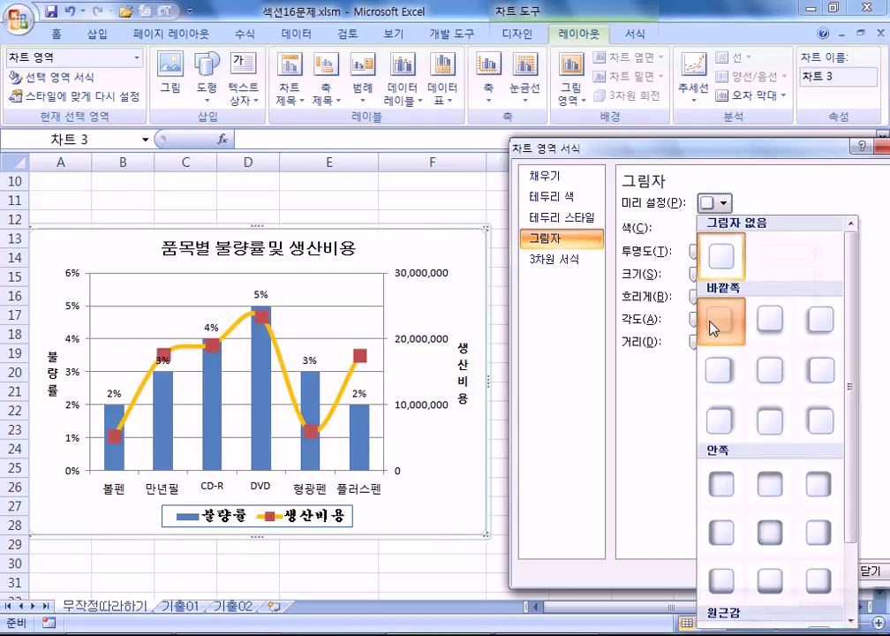
pyautogui.click(718, 326)
pyautogui.click(576, 224)
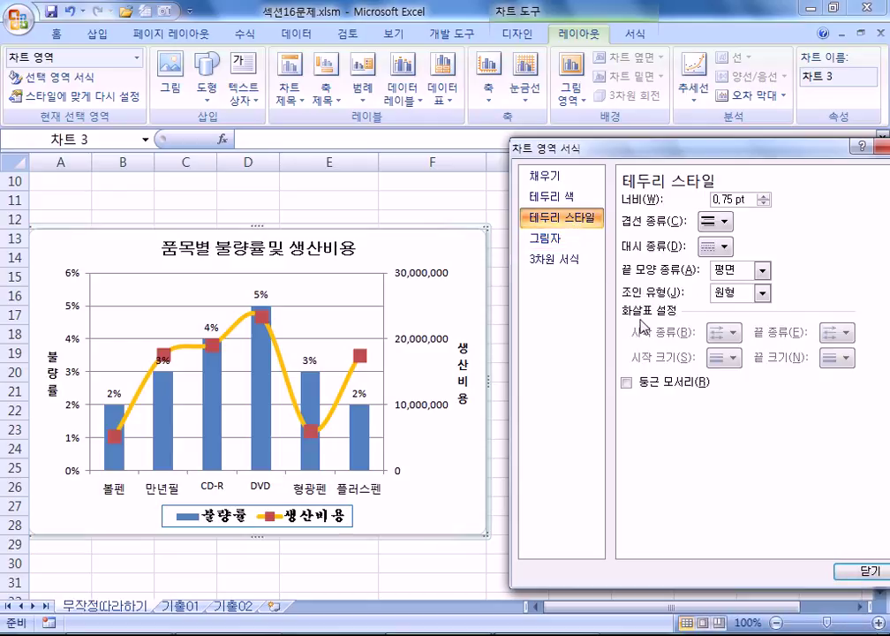
pyautogui.click(670, 385)
pyautogui.click(404, 564)
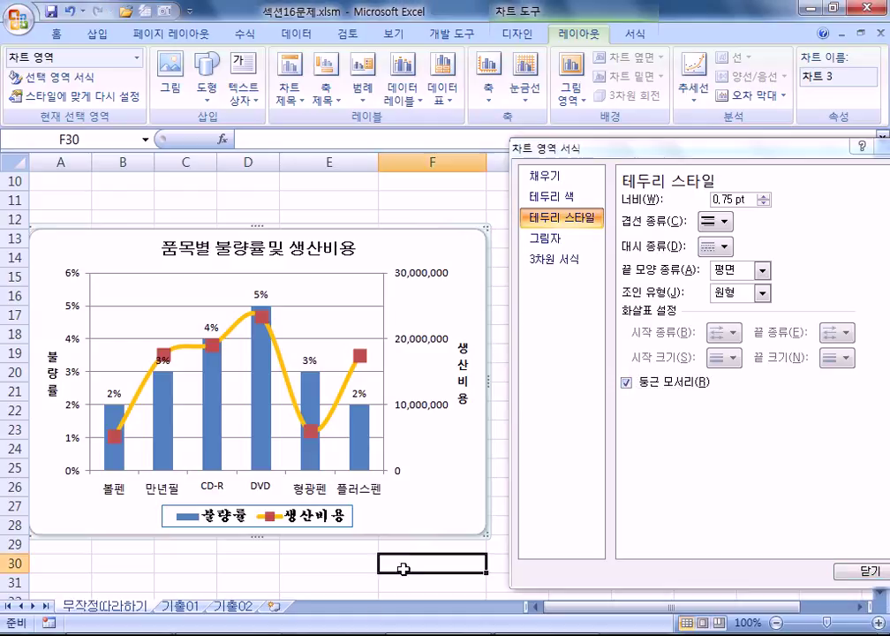
pyautogui.scroll(-3, 442, 556)
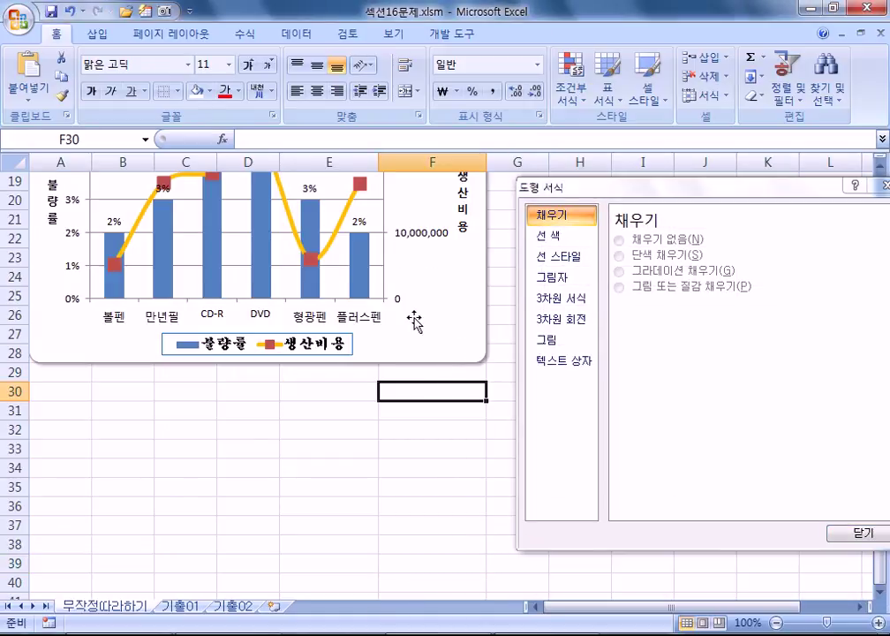
# Turn the chart area's rounded corners off to compare the border, and turn them back on.
pyautogui.click(448, 313)
pyautogui.click(559, 219)
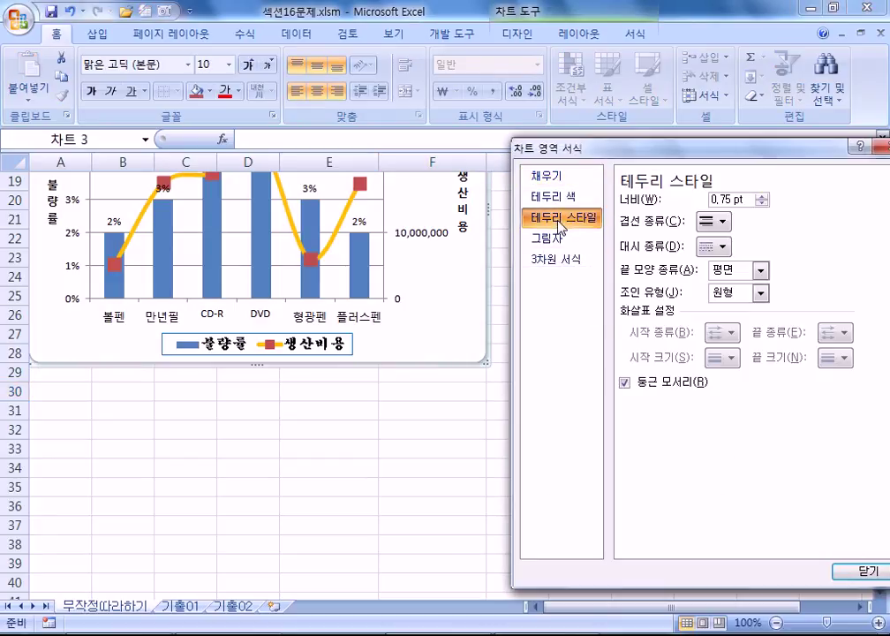
pyautogui.click(635, 384)
pyautogui.click(462, 441)
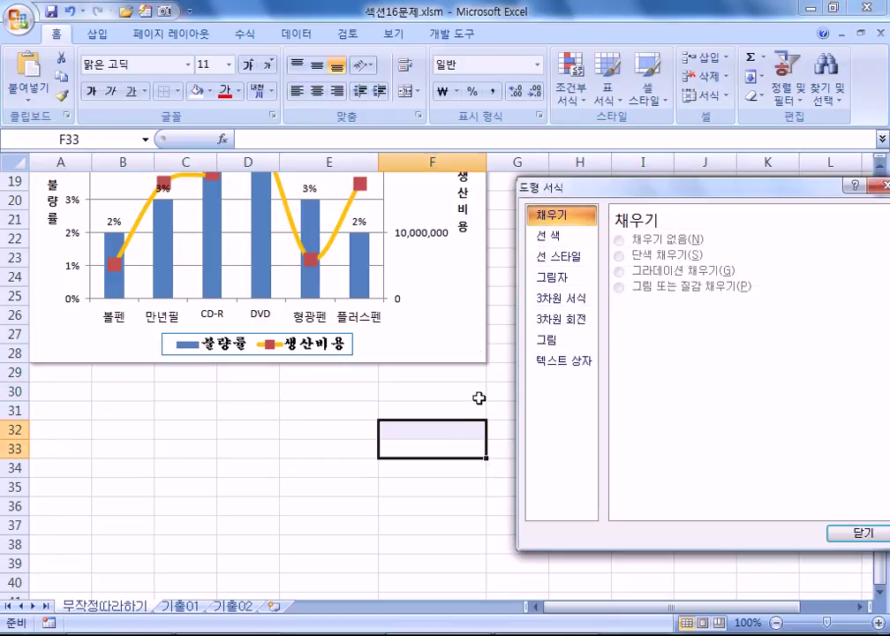
pyautogui.click(461, 355)
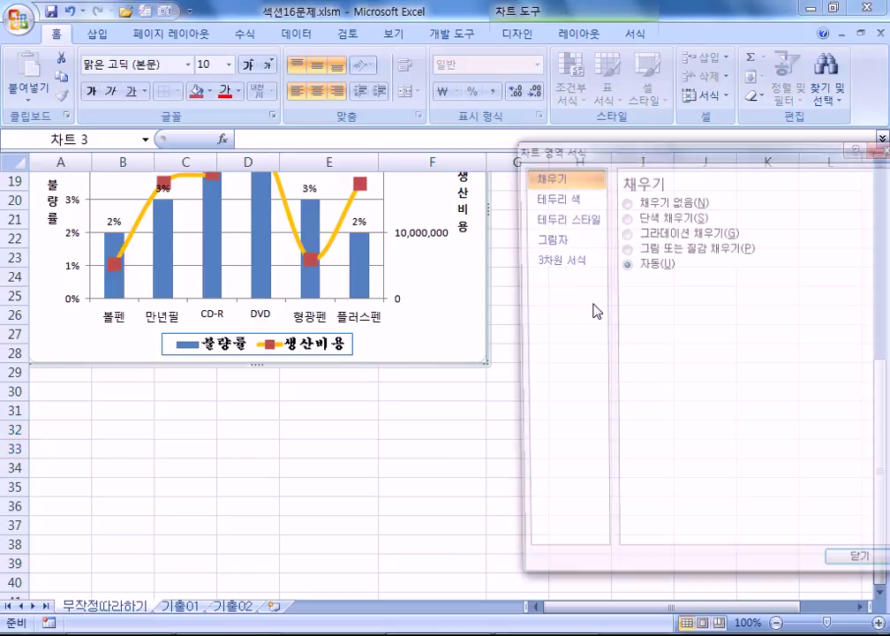
pyautogui.click(564, 218)
pyautogui.click(628, 383)
pyautogui.click(630, 383)
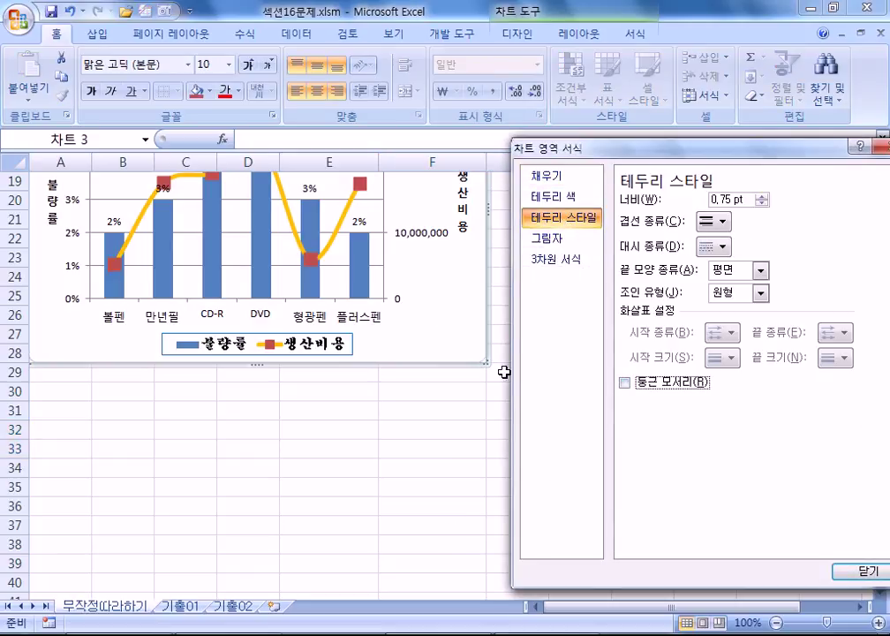
pyautogui.click(636, 384)
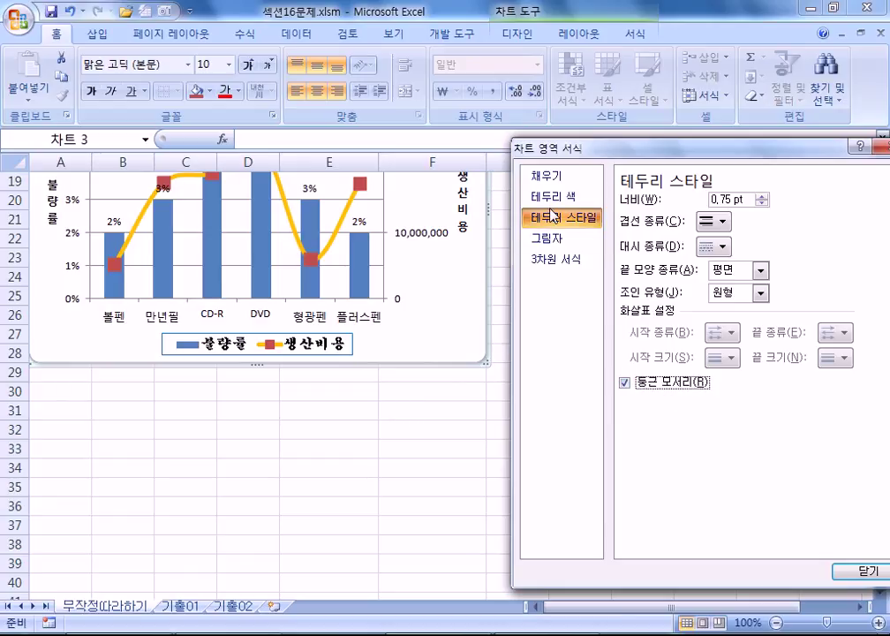
# Reapply the first outer (바깥쪽) shadow preset to the chart area, check the chart's border, and close the formatting dialog.
pyautogui.click(547, 238)
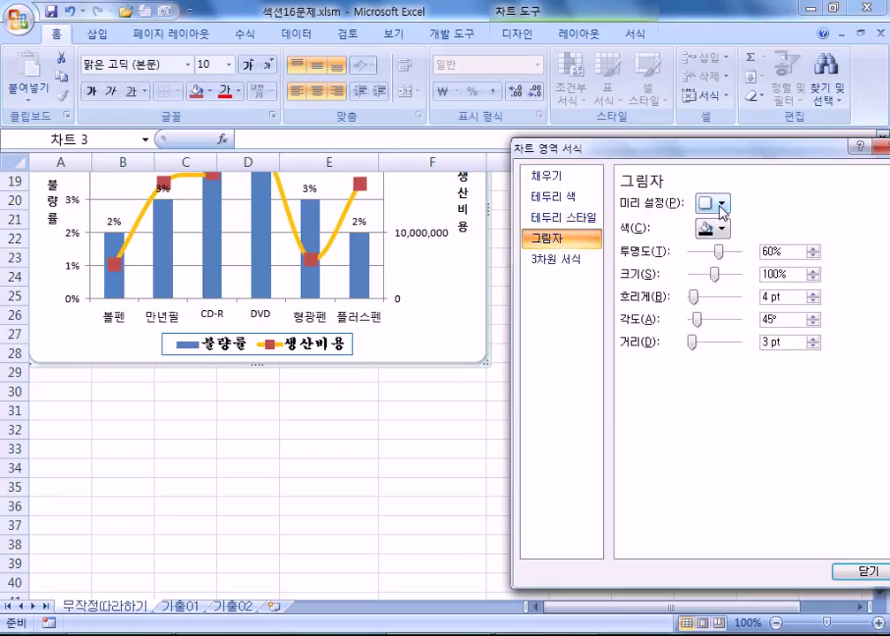
pyautogui.click(722, 203)
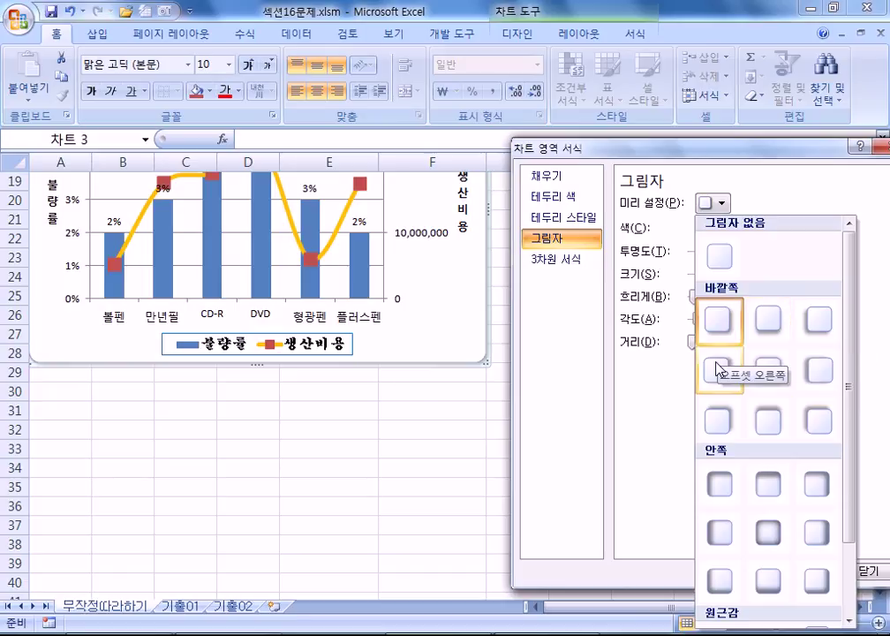
pyautogui.click(720, 331)
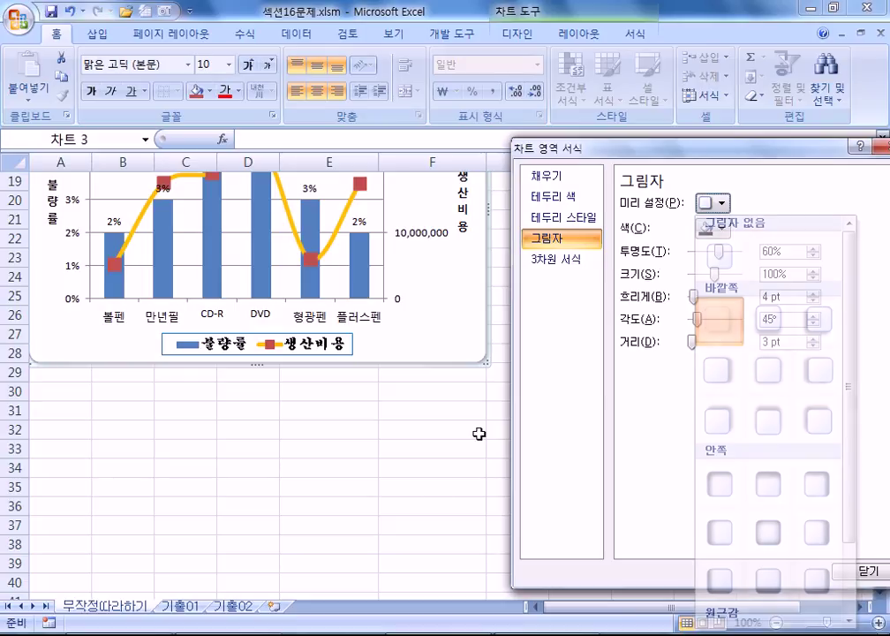
pyautogui.click(417, 510)
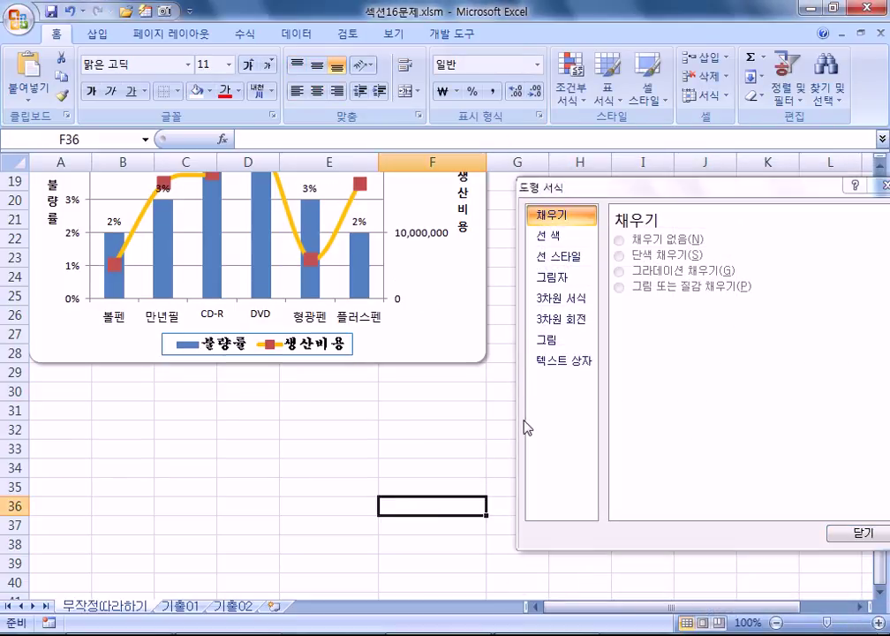
pyautogui.scroll(4, 393, 304)
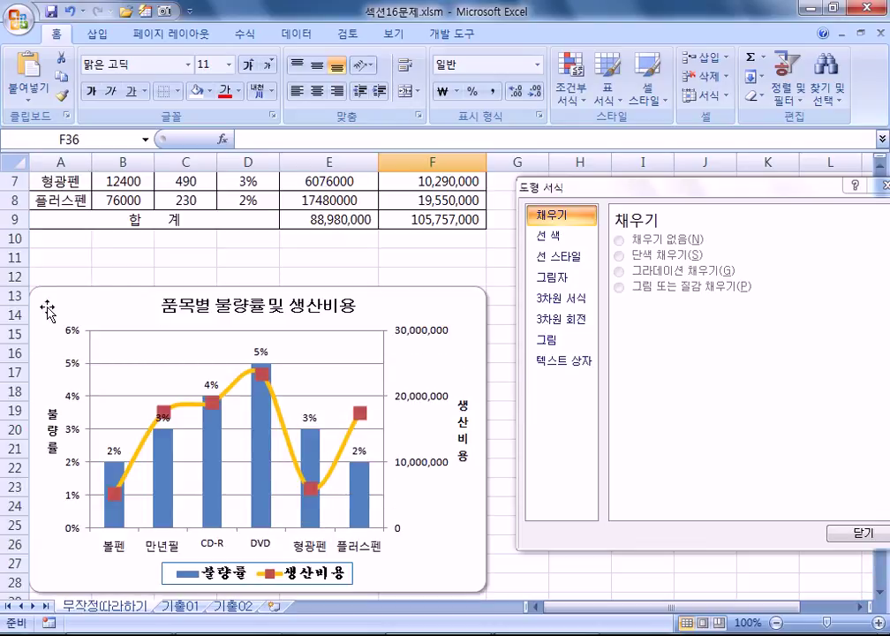
pyautogui.scroll(-2, 423, 458)
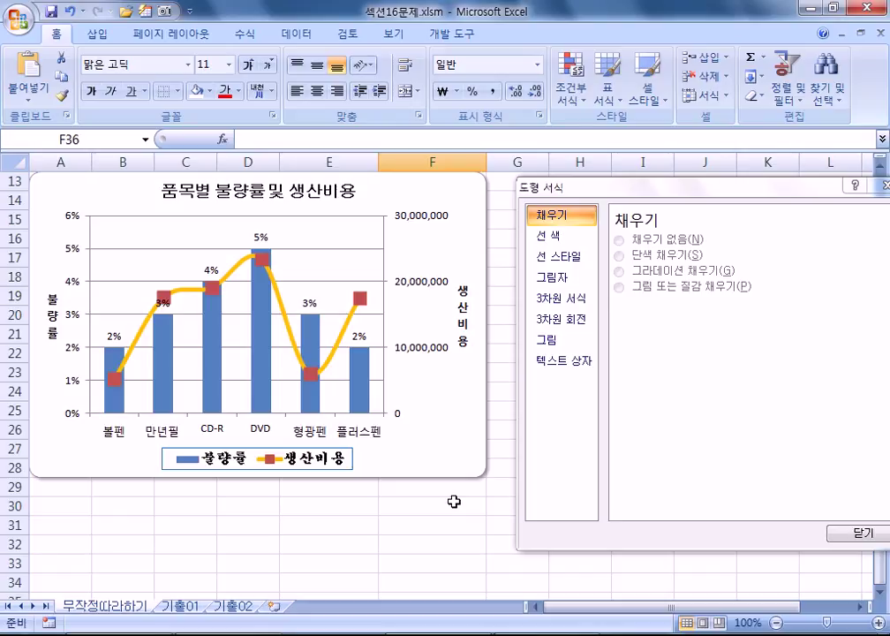
pyautogui.scroll(1, 453, 502)
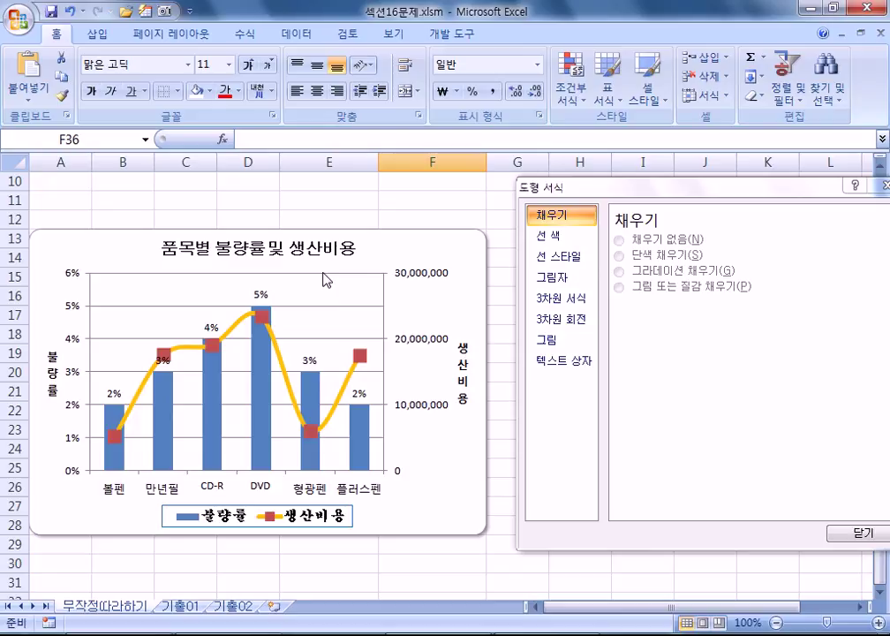
pyautogui.press('Escape')
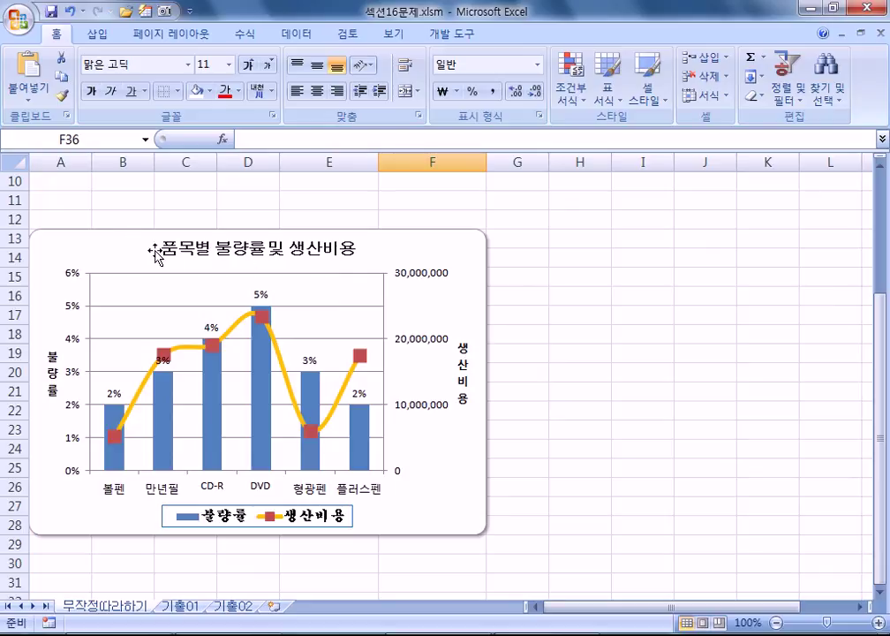
# Draw a line callout 2 (설명선 2) about 2.88 × 1.61 cm inside the chart beside the DVD column, containing the text 최고 불량률.
pyautogui.click(423, 310)
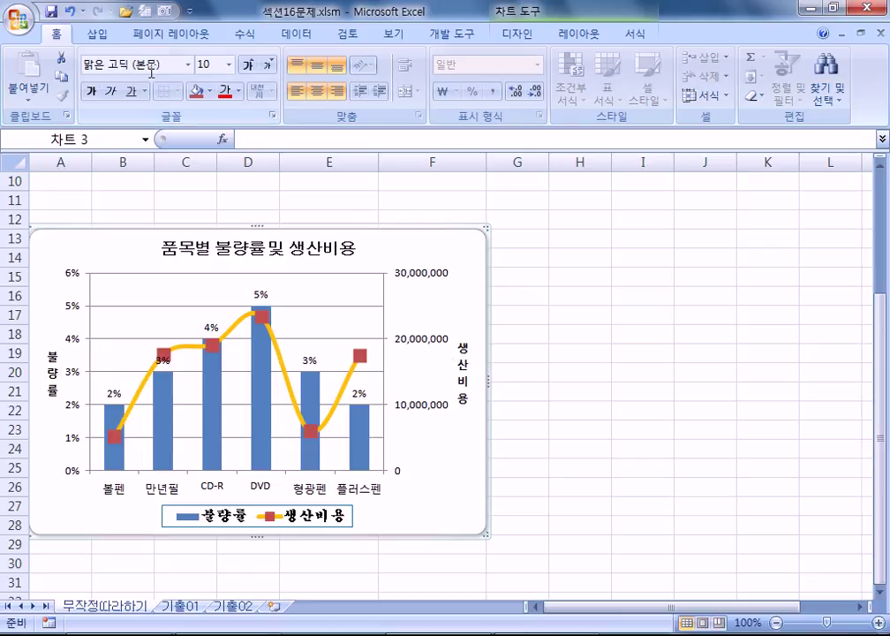
pyautogui.click(97, 35)
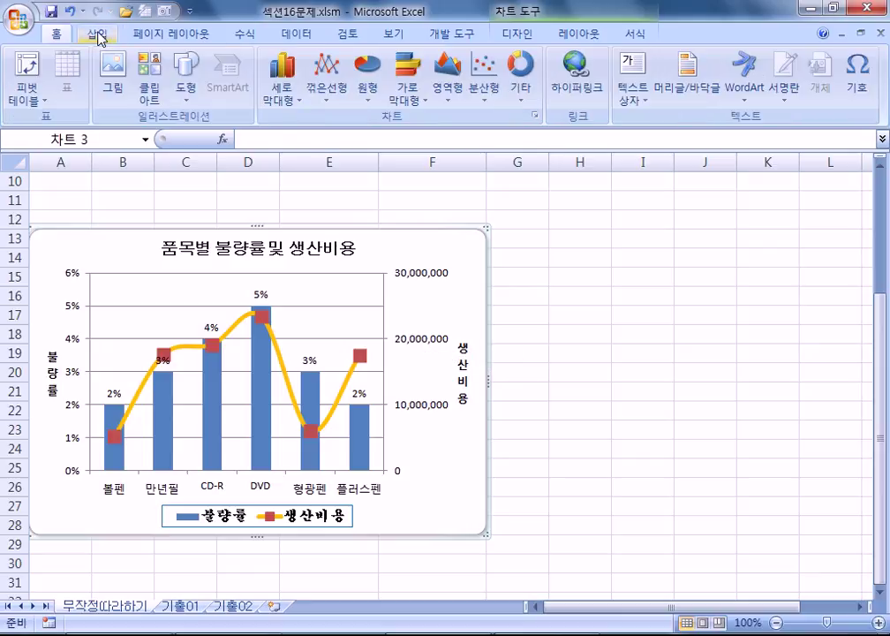
pyautogui.click(183, 80)
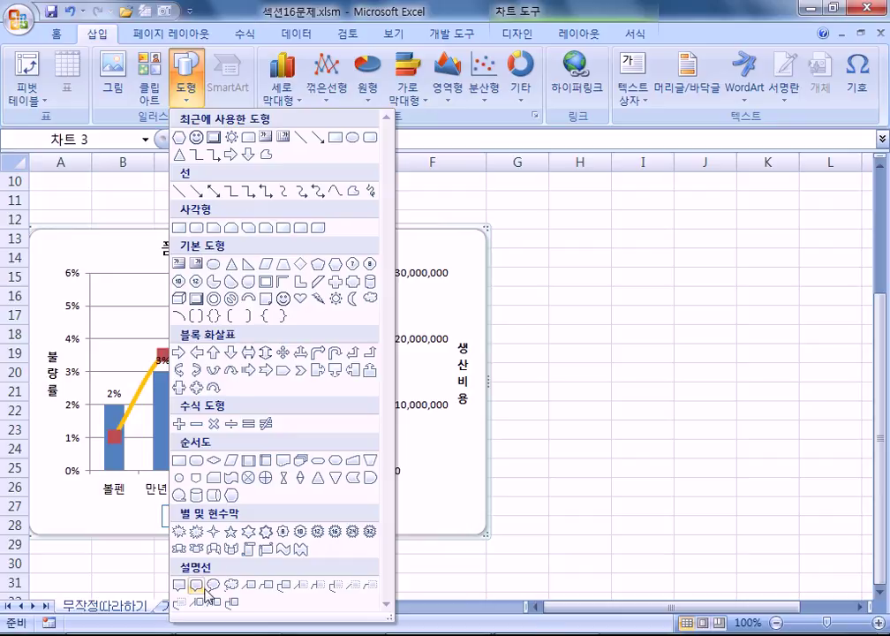
pyautogui.click(267, 589)
pyautogui.moveTo(279, 276)
pyautogui.mouseDown()
pyautogui.moveTo(360, 312)
pyautogui.moveTo(373, 331)
pyautogui.mouseUp()
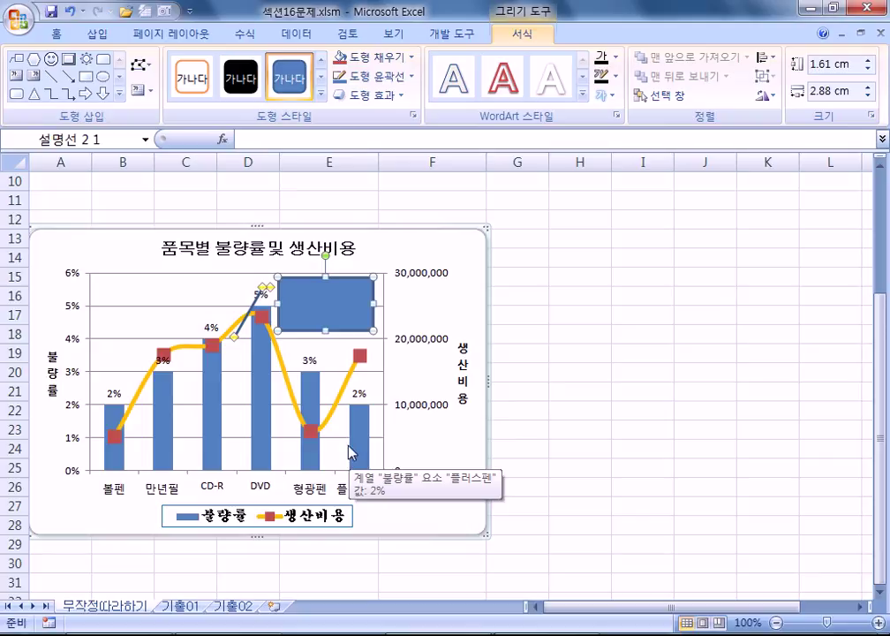
pyautogui.write('최고 불량률')
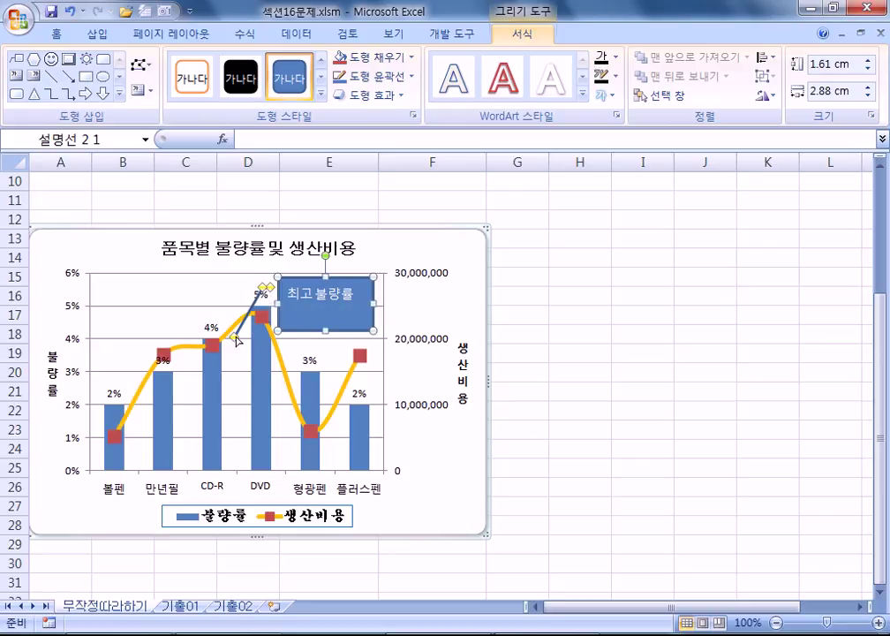
# Aim the callout's leader line at the DVD column and resize the callout box to about 1.54 cm high.
pyautogui.moveTo(266, 357); pyautogui.dragTo(260, 393)
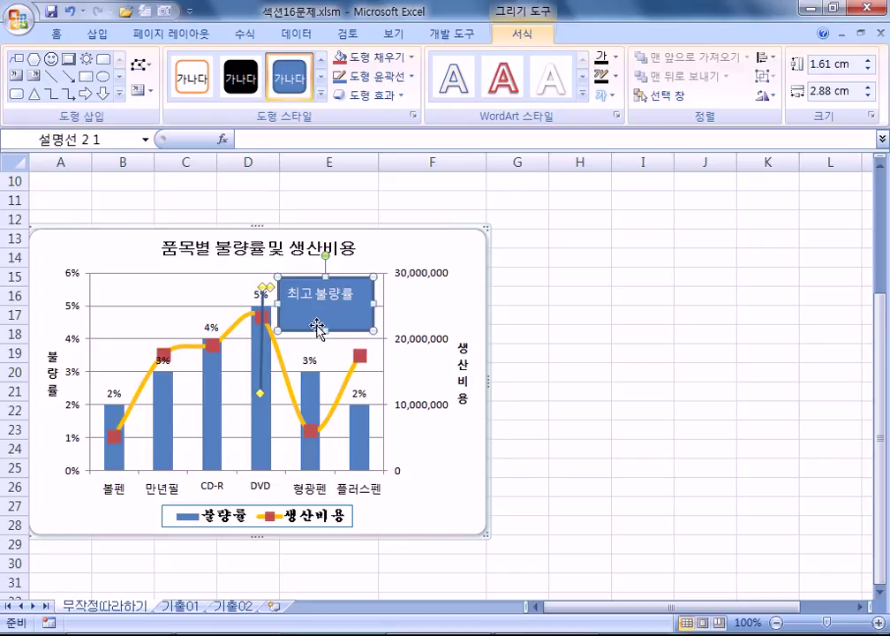
pyautogui.moveTo(326, 331); pyautogui.dragTo(326, 301)
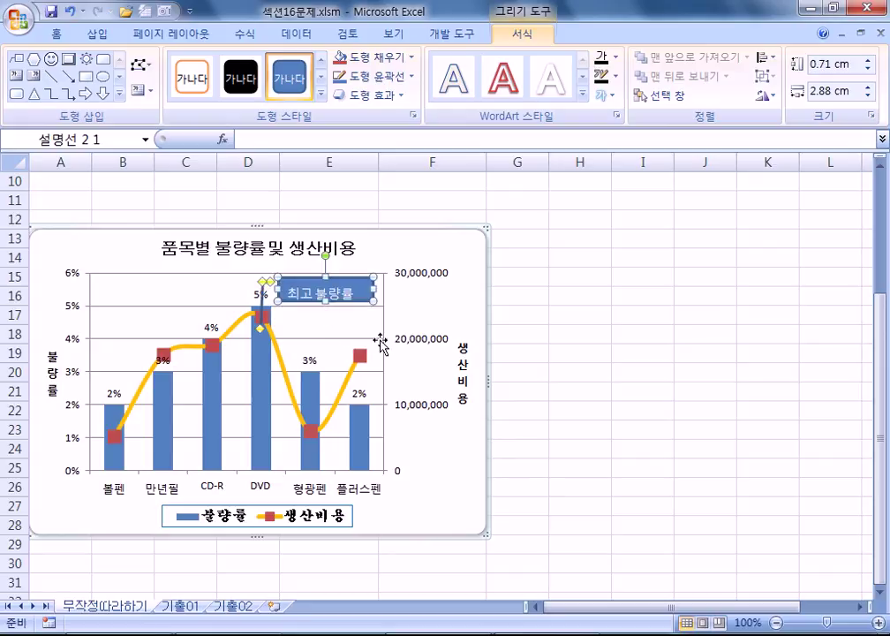
pyautogui.click(420, 315)
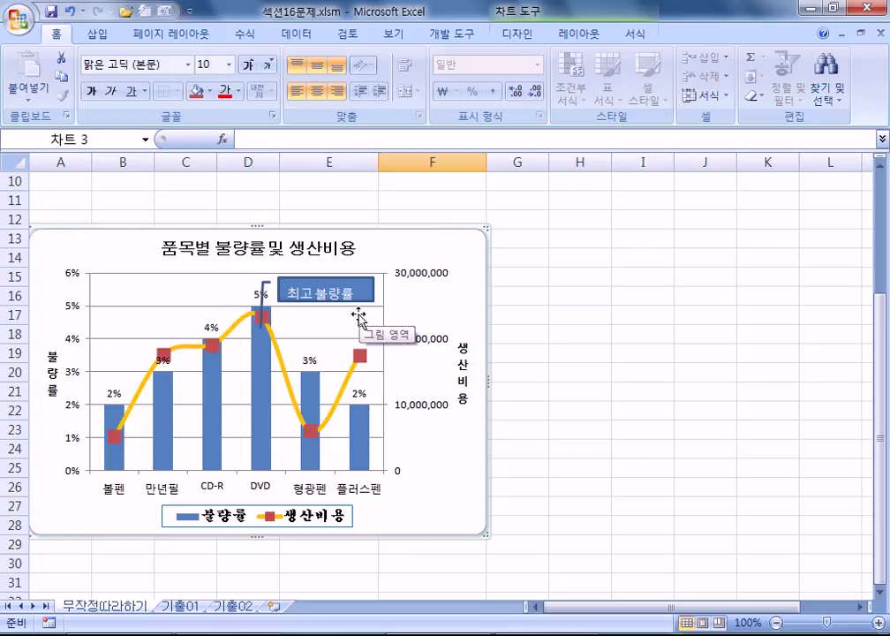
pyautogui.click(326, 298)
pyautogui.moveTo(325, 302); pyautogui.dragTo(325, 328)
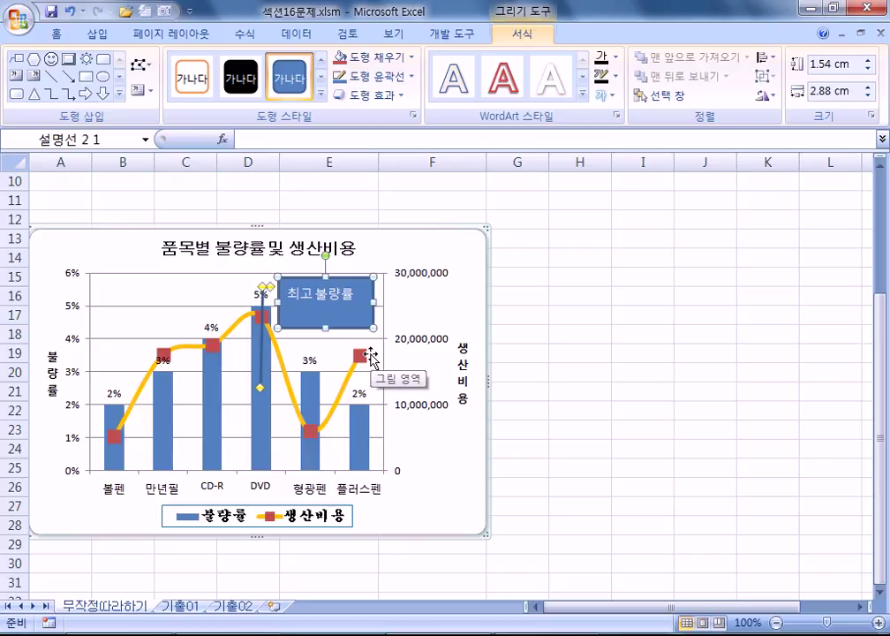
# Set the callout text's font to 굴림 and its font color to automatic (자동).
pyautogui.click(58, 34)
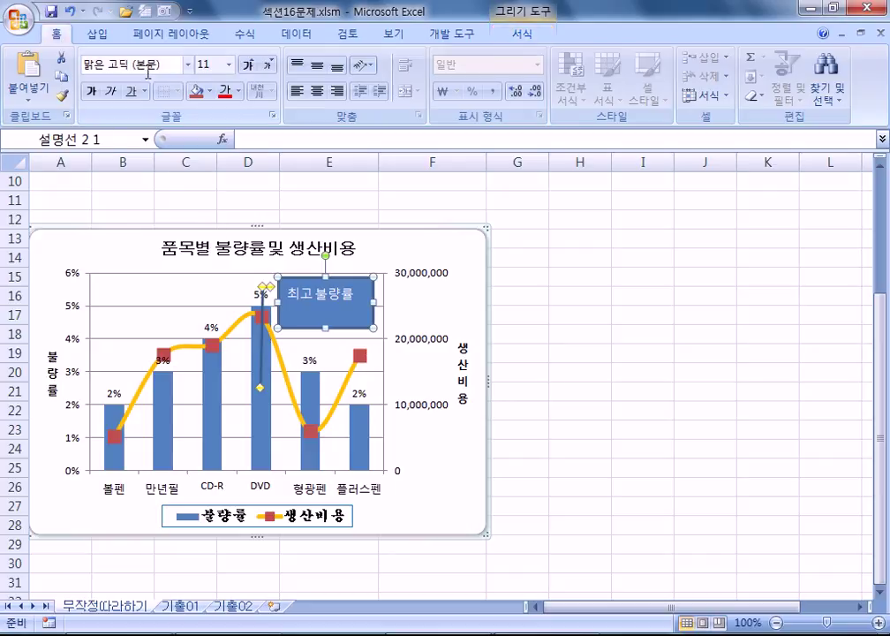
pyautogui.click(188, 64)
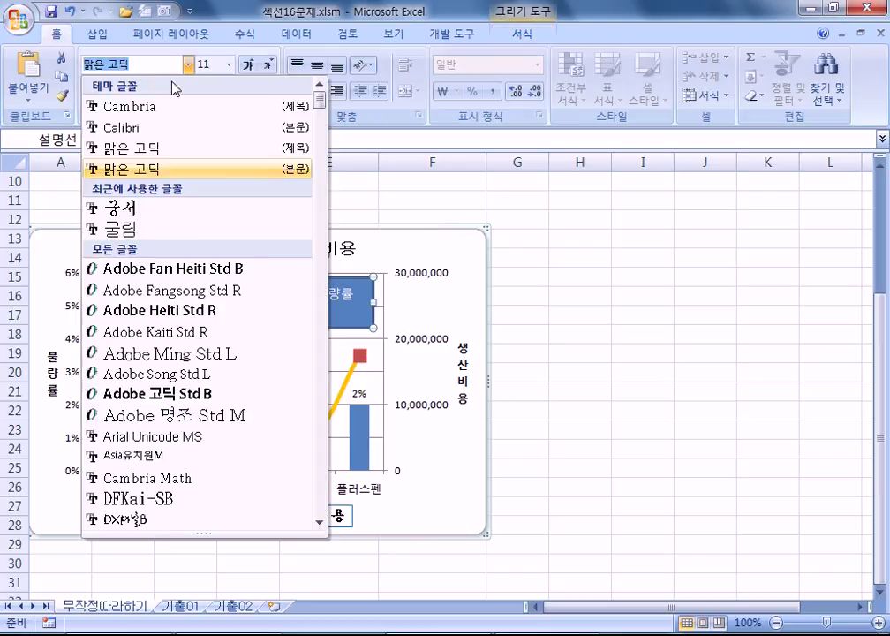
pyautogui.click(123, 230)
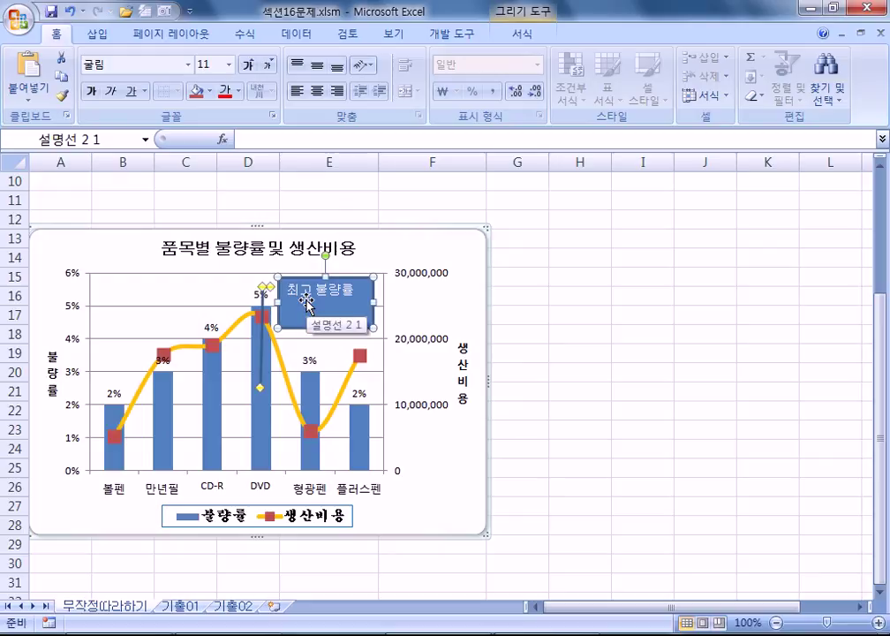
pyautogui.click(238, 91)
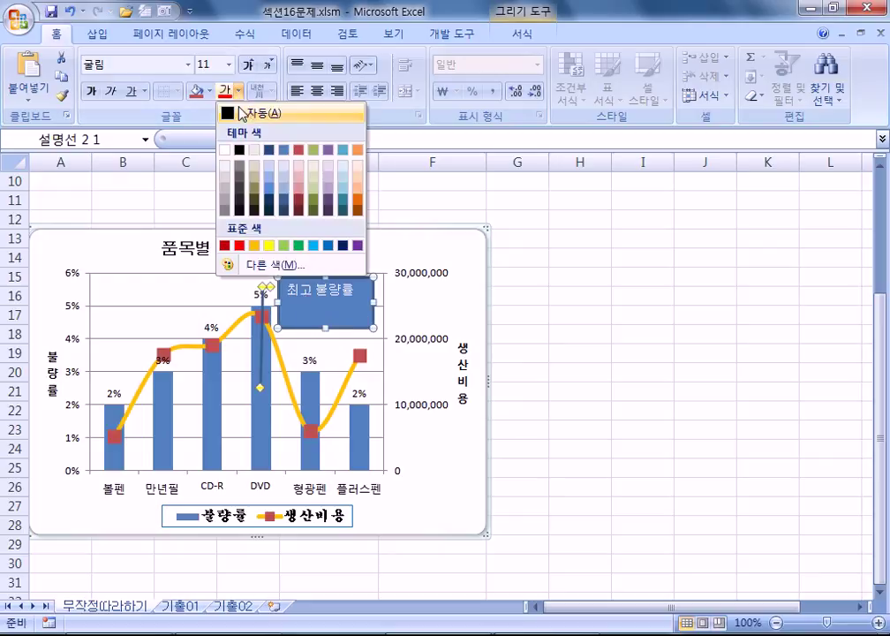
pyautogui.click(240, 113)
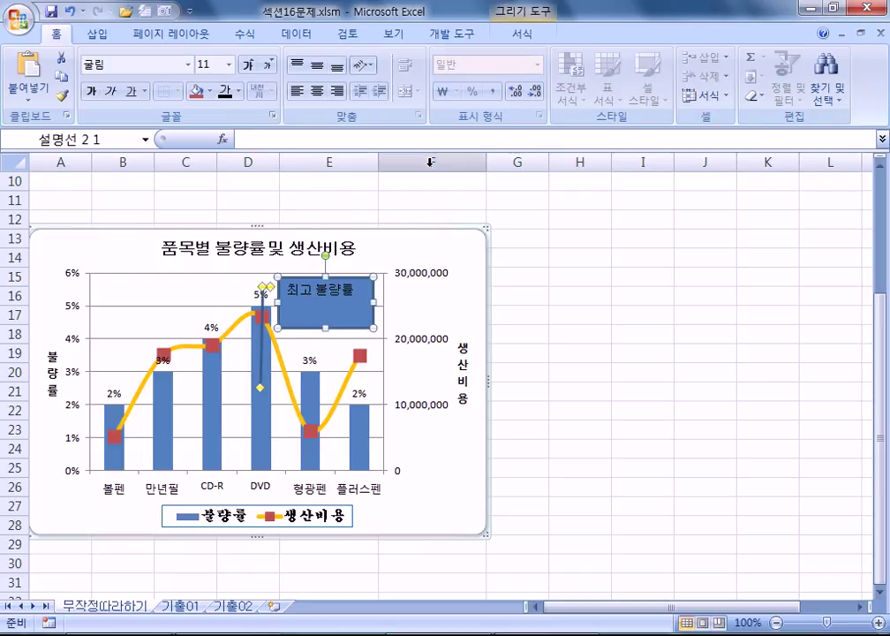
# Give the 최고 불량률 callout a solid (실선) outline in black, text 1 (검정, 텍스트 1).
pyautogui.hotkey('ctrl', '1')
pyautogui.click(562, 235)
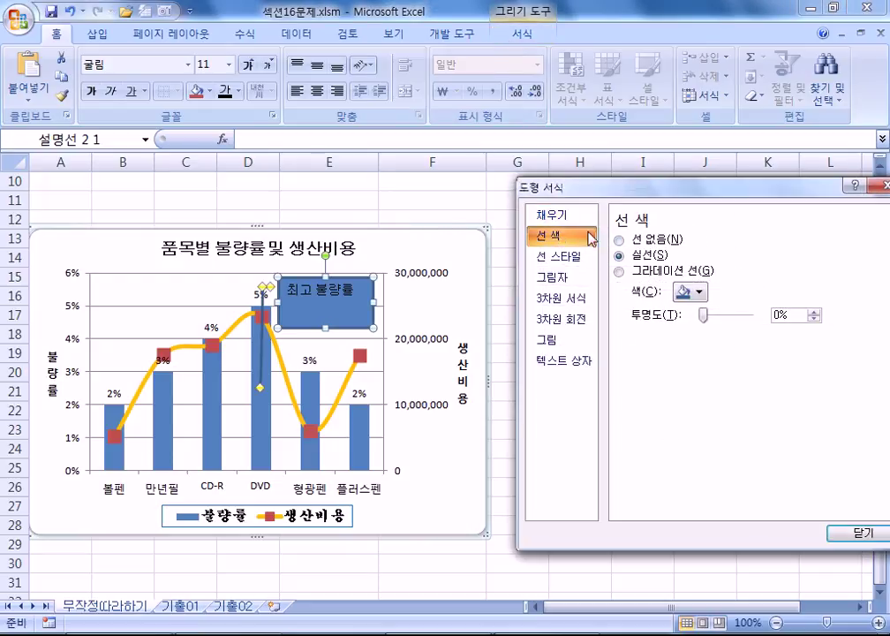
pyautogui.click(657, 261)
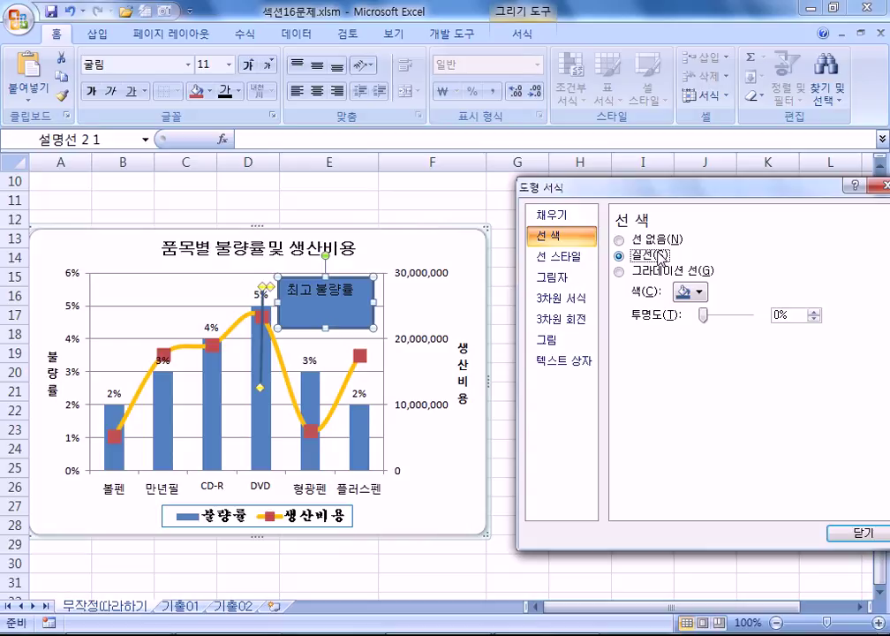
pyautogui.click(698, 292)
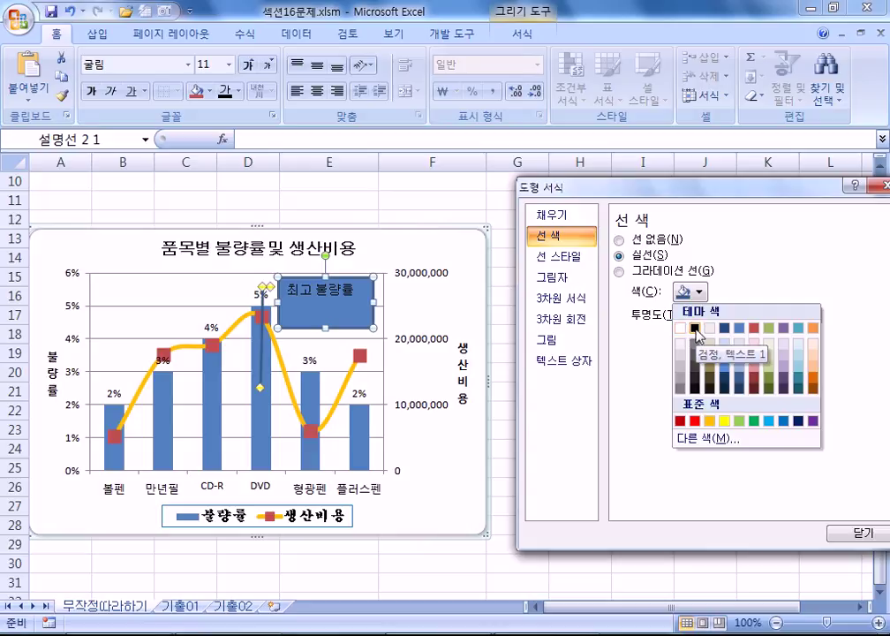
pyautogui.click(696, 330)
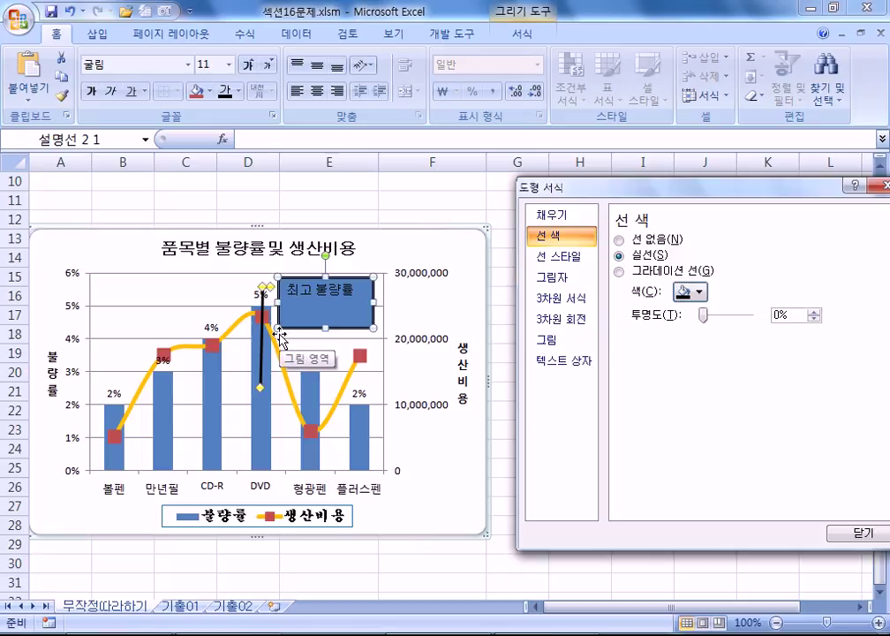
# Set the callout's outline width to 1 pt.
pyautogui.click(576, 258)
pyautogui.click(757, 238)
pyautogui.click(761, 242)
pyautogui.click(761, 242)
pyautogui.click(760, 237)
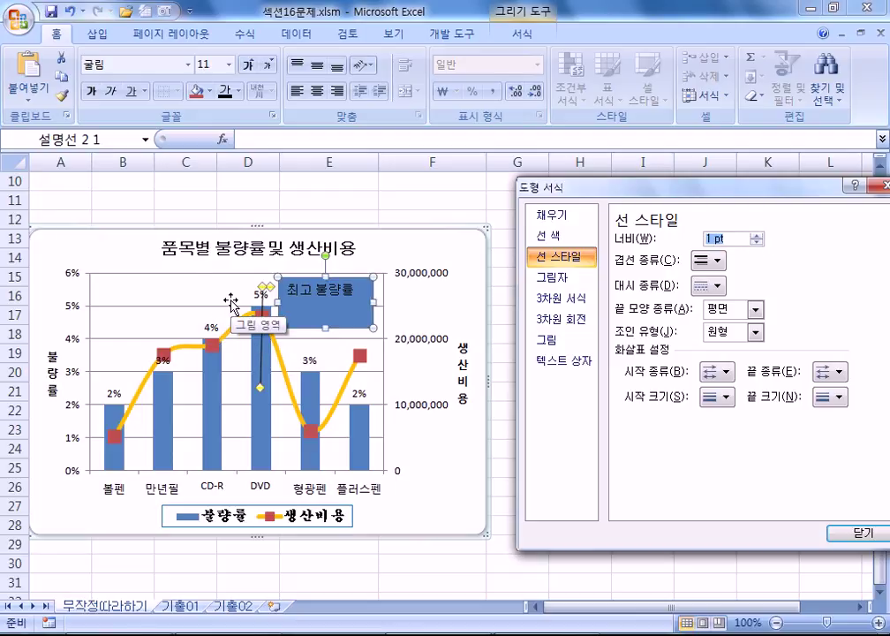
# Fill the callout box with solid (단색) white.
pyautogui.click(556, 216)
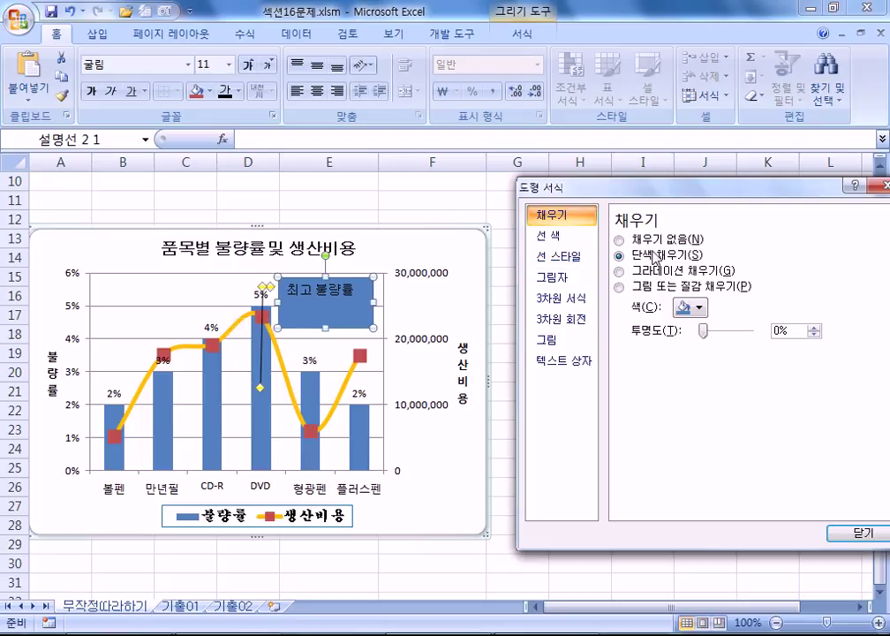
pyautogui.click(701, 307)
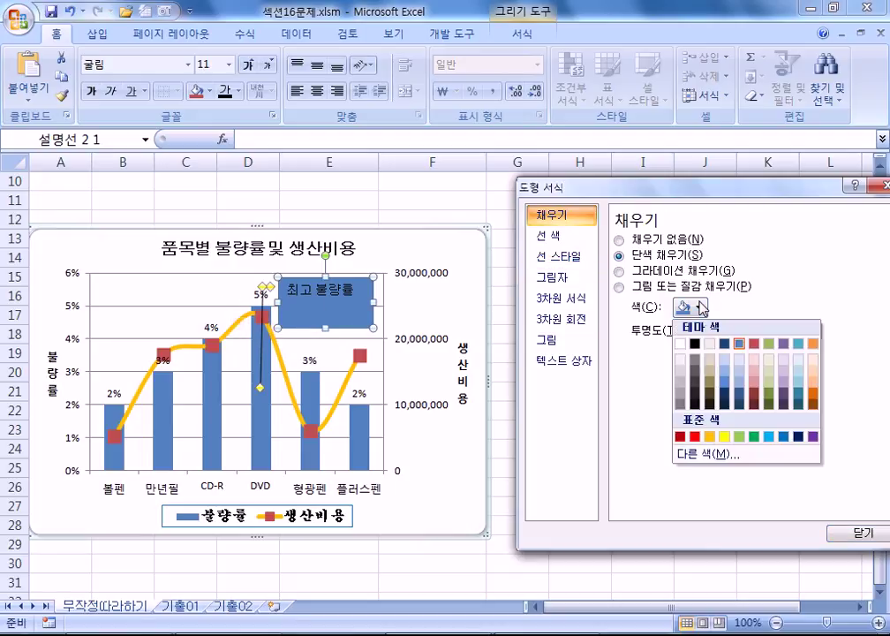
pyautogui.click(682, 342)
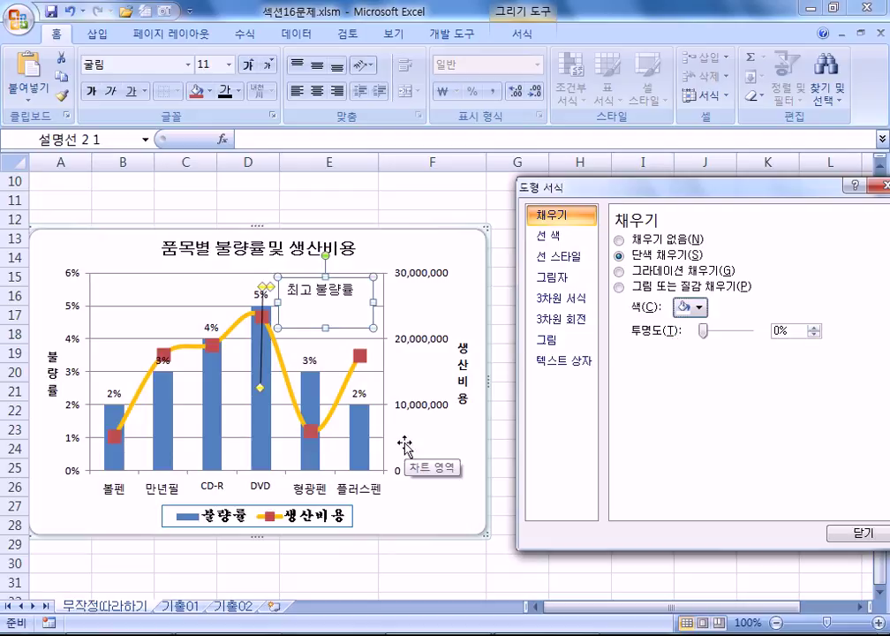
# Make the callout resize to fit its text (도형을 텍스트 크기에 맞춤) and shift it slightly right, away from the DVD column.
pyautogui.click(560, 364)
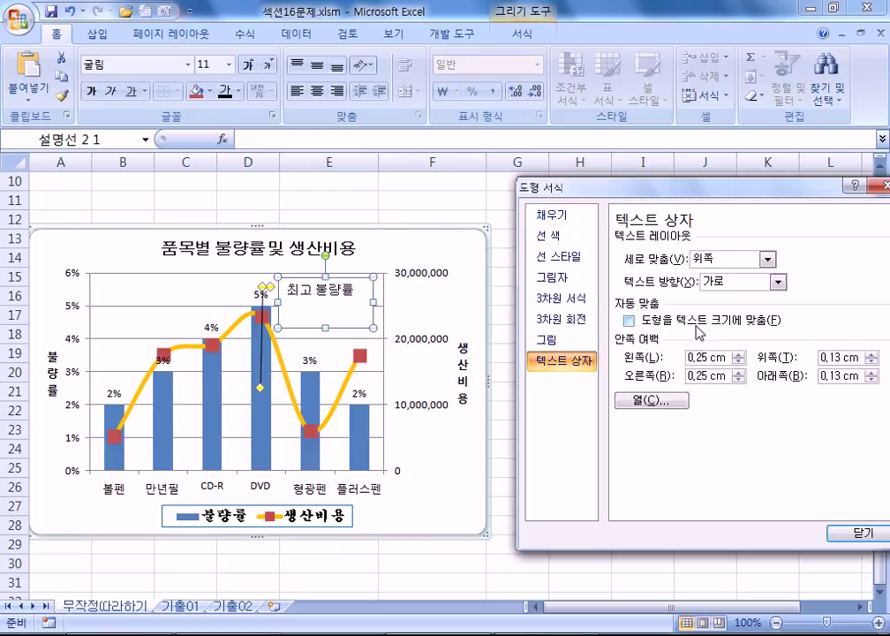
pyautogui.click(630, 321)
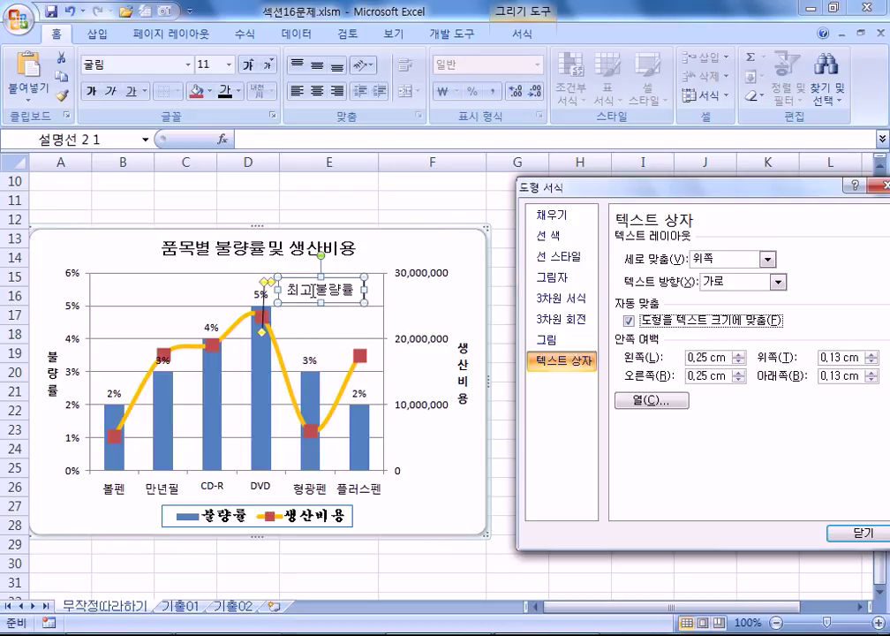
pyautogui.moveTo(351, 296); pyautogui.dragTo(364, 297)
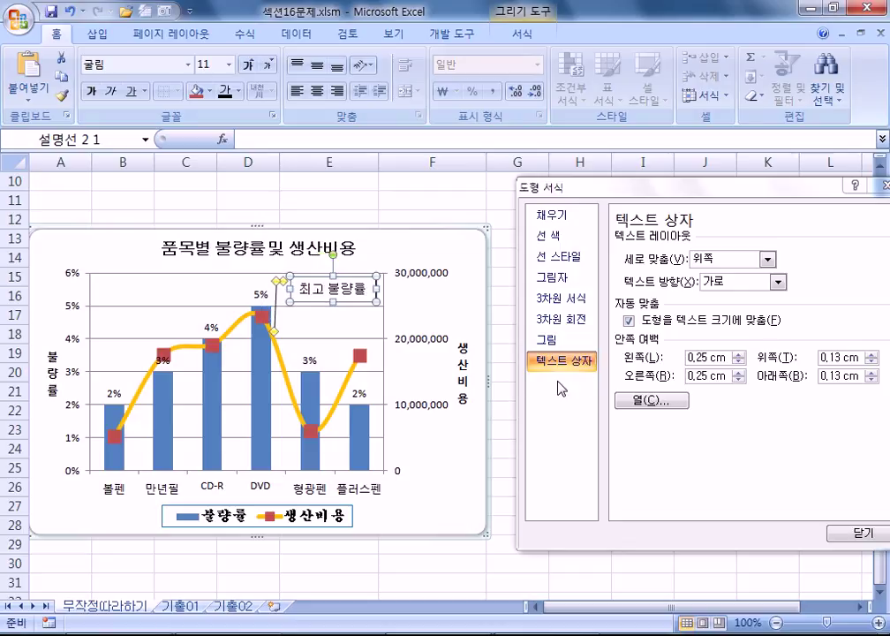
pyautogui.click(695, 325)
pyautogui.click(695, 326)
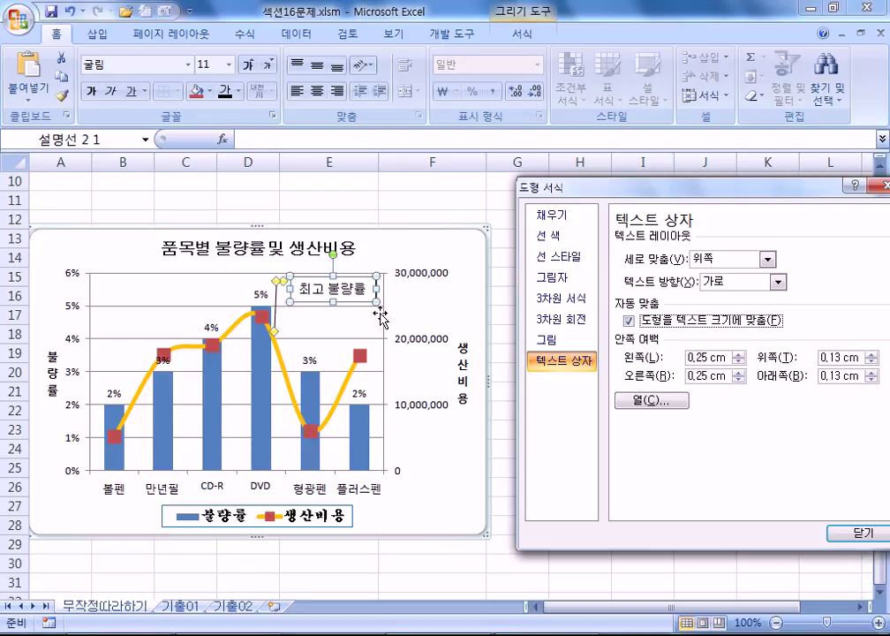
# Adjust the callout box slightly to the right, keeping it inside the plot area between the 5% and 6% gridlines.
pyautogui.click(441, 335)
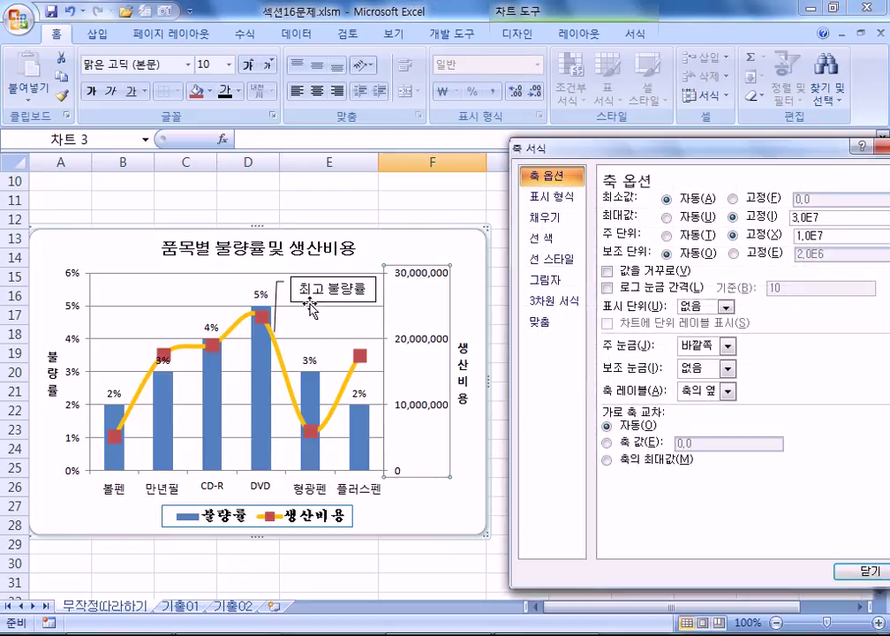
pyautogui.click(311, 306)
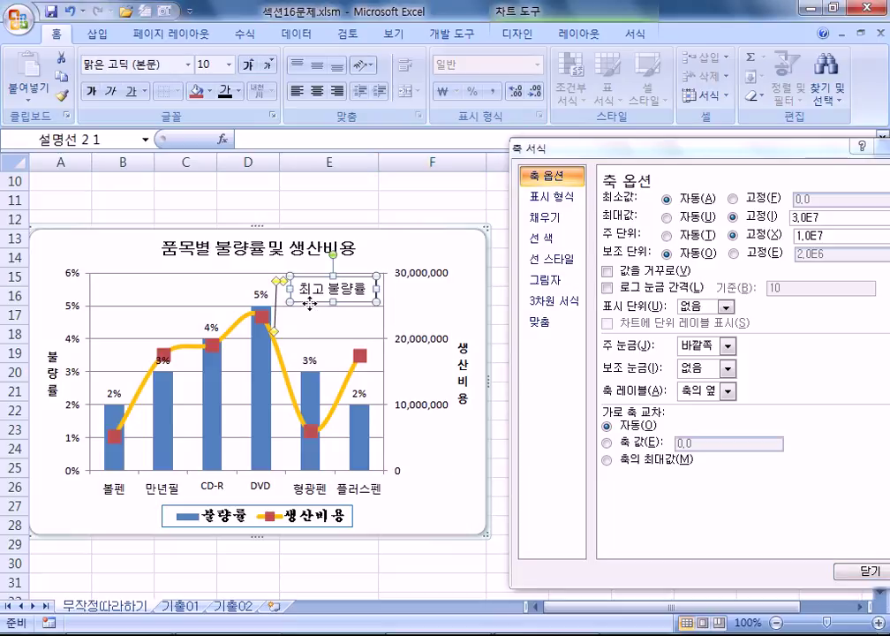
pyautogui.click(423, 308)
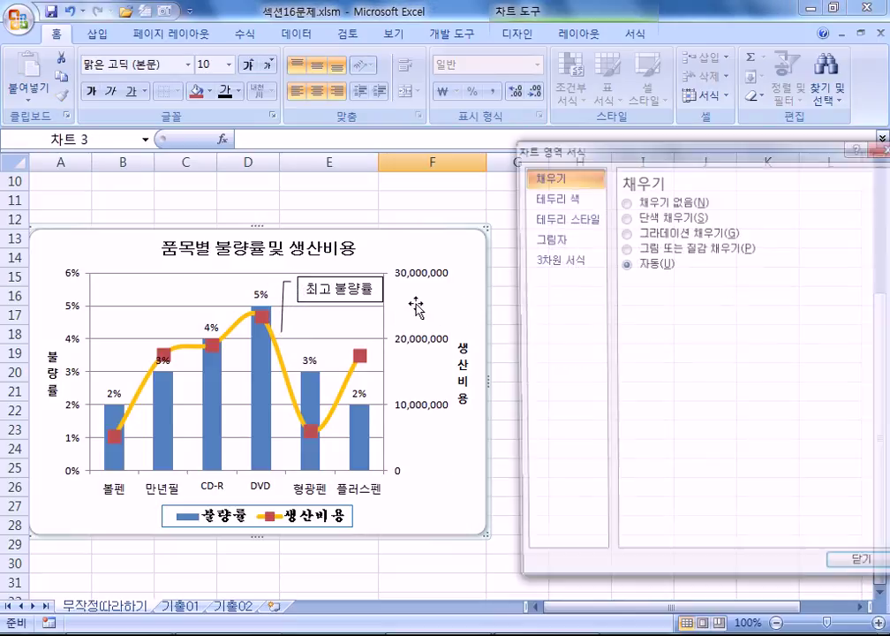
pyautogui.moveTo(381, 293); pyautogui.dragTo(364, 300)
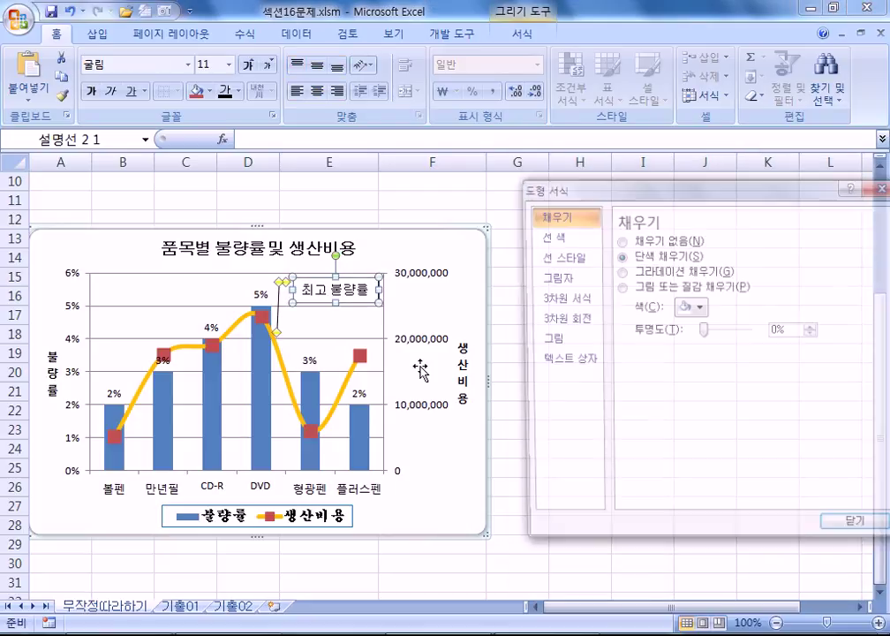
pyautogui.click(416, 342)
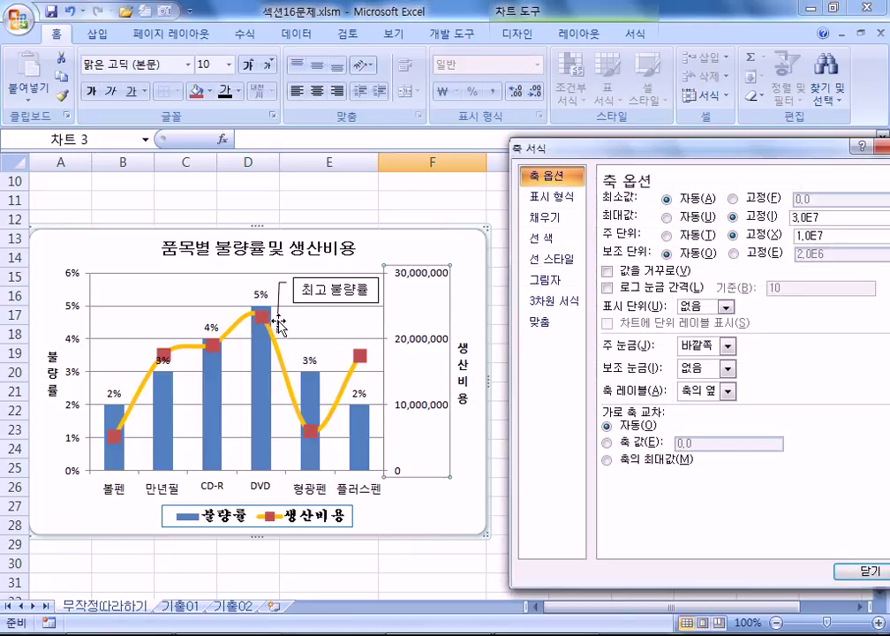
# Aim the callout's leader line back into the middle of the DVD column and close the formatting dialog.
pyautogui.click(275, 346)
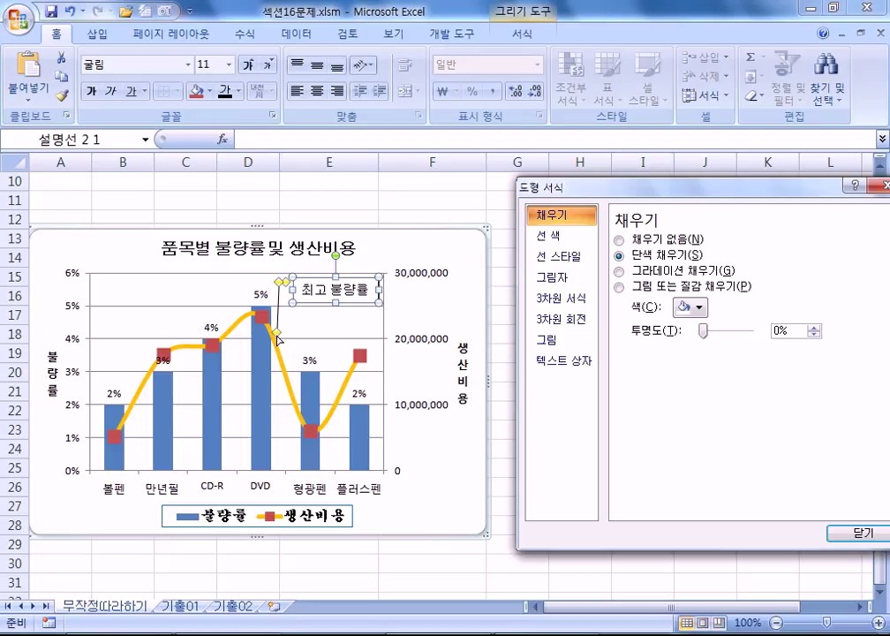
pyautogui.moveTo(278, 334); pyautogui.dragTo(262, 381)
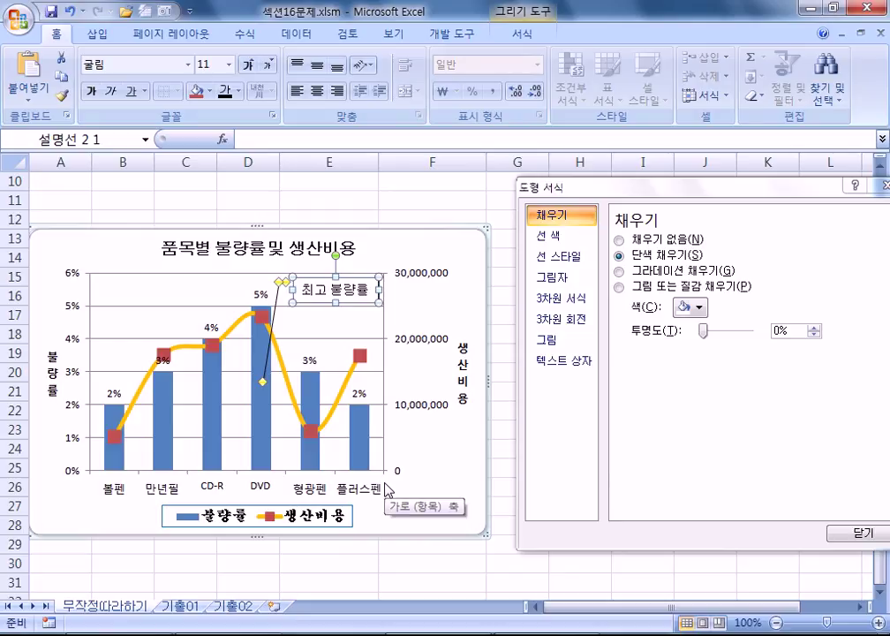
pyautogui.click(345, 329)
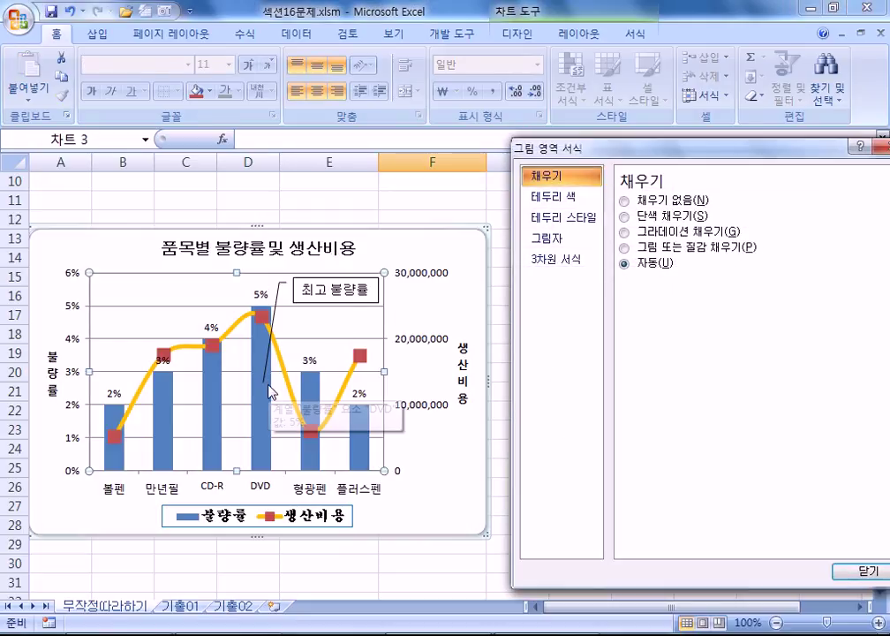
pyautogui.moveTo(271, 391)
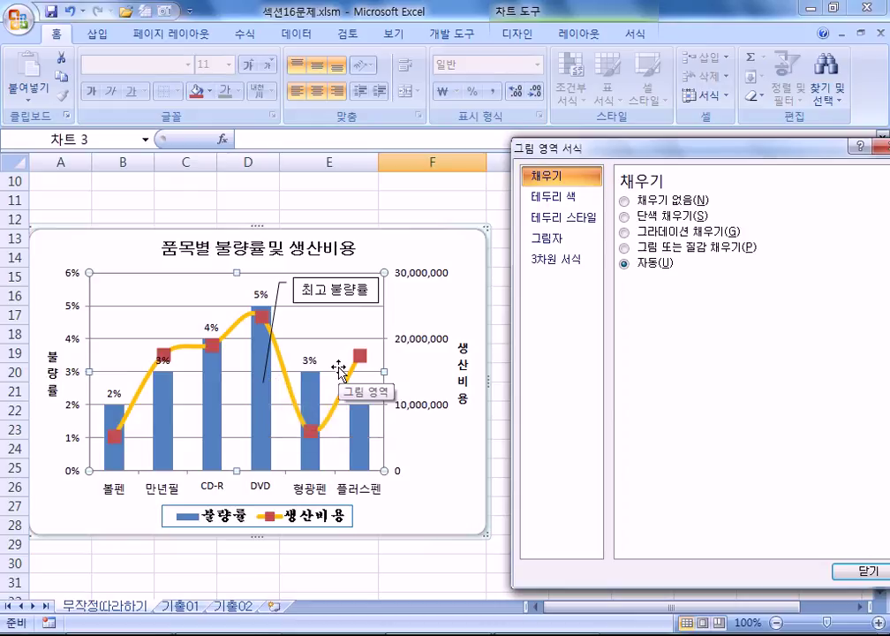
pyautogui.click(262, 380)
pyautogui.moveTo(263, 382)
pyautogui.mouseDown()
pyautogui.moveTo(268, 399)
pyautogui.moveTo(258, 397)
pyautogui.mouseUp()
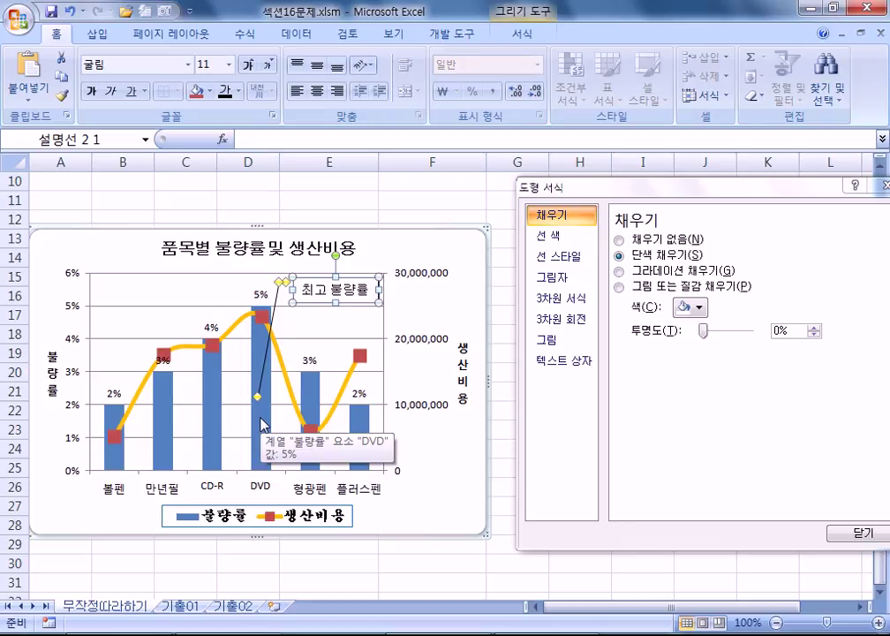
pyautogui.click(471, 312)
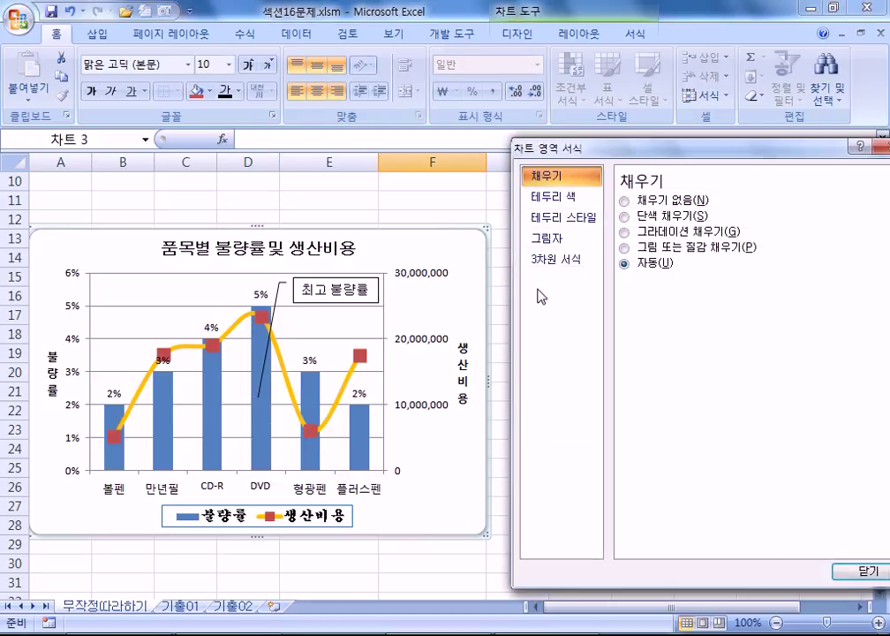
pyautogui.click(876, 148)
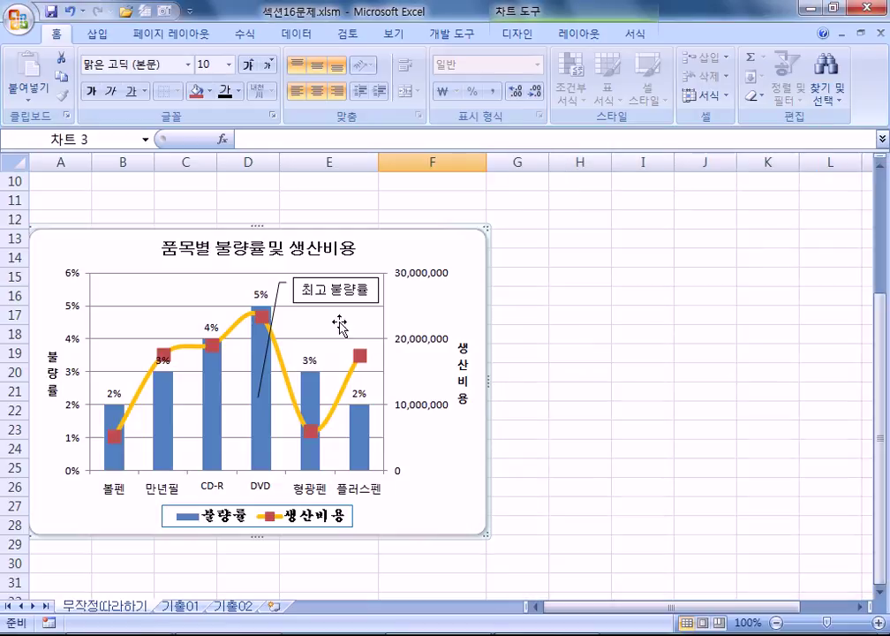
# Try the callout box lower in the plot area, across the 5% gridline.
pyautogui.click(334, 298)
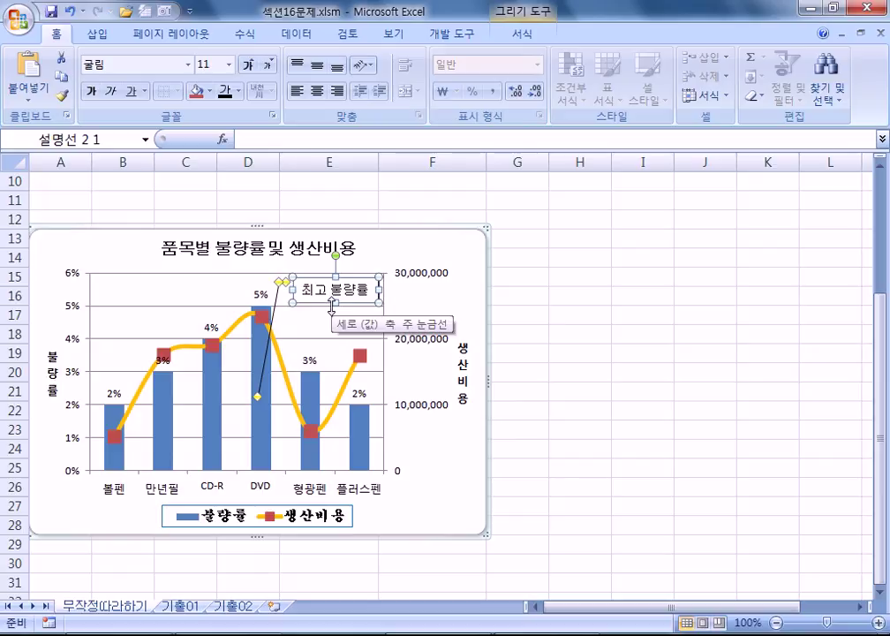
pyautogui.moveTo(357, 307); pyautogui.dragTo(357, 322)
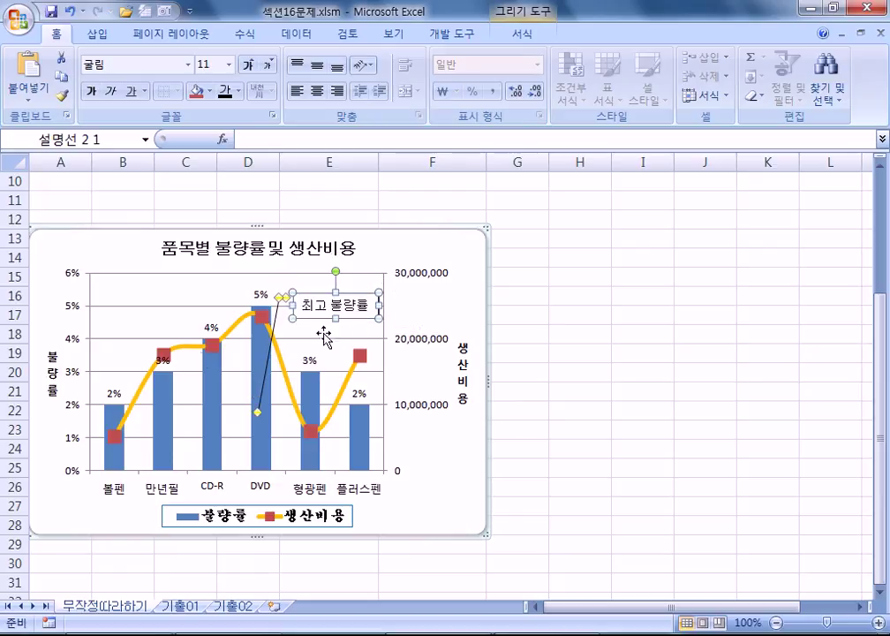
pyautogui.click(566, 329)
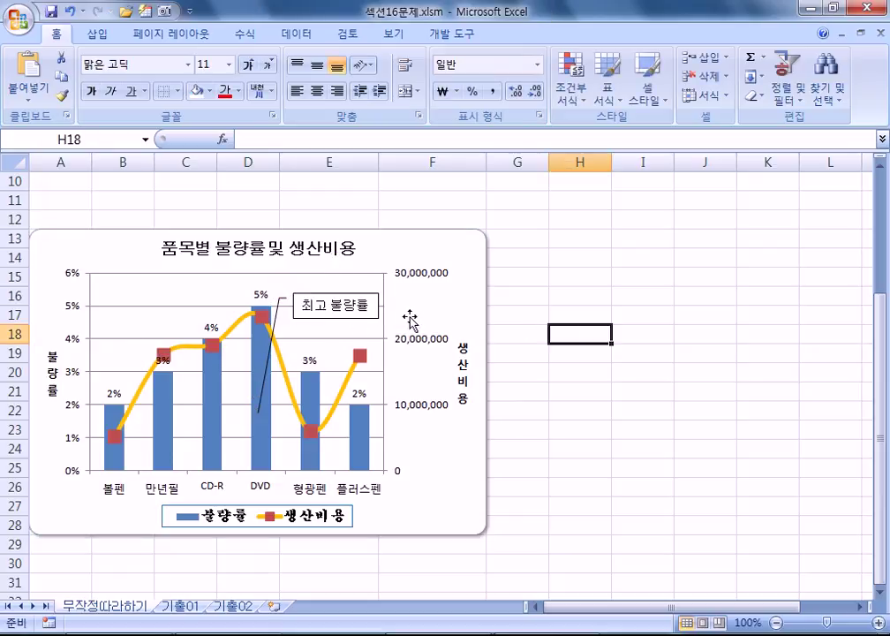
# Move the callout box up between the 5% and 6% gridlines and slightly left toward the DVD column.
pyautogui.click(347, 332)
pyautogui.click(338, 311)
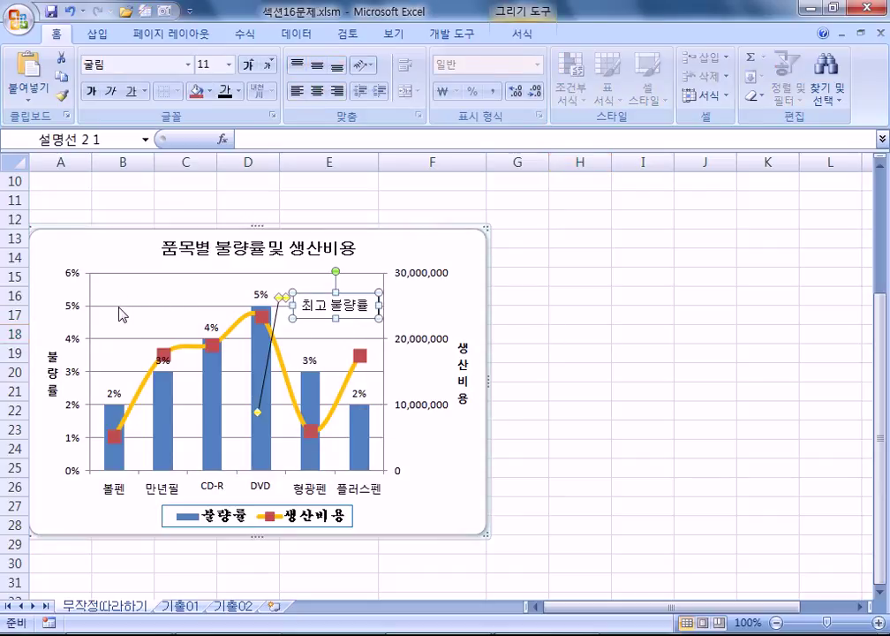
pyautogui.press('Escape')
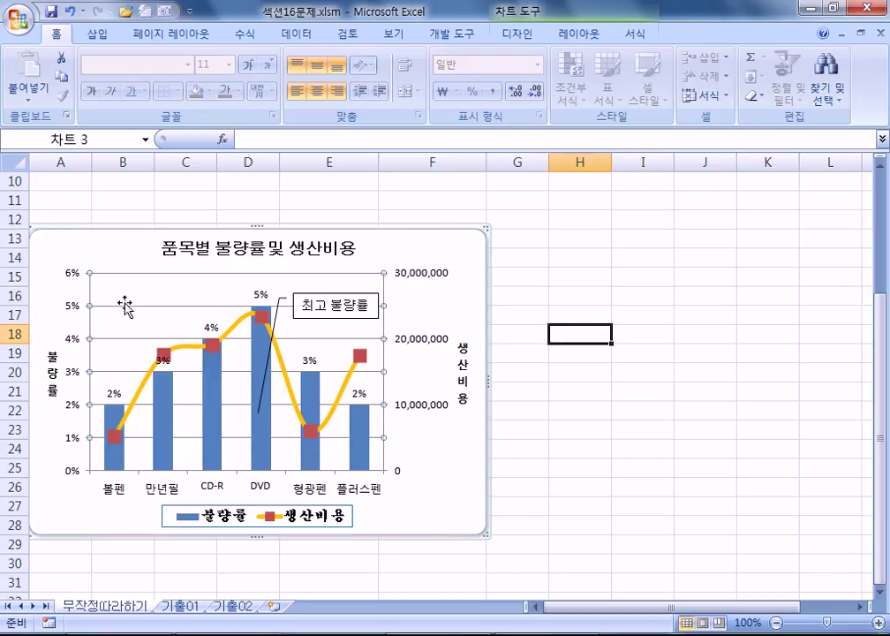
pyautogui.moveTo(313, 295); pyautogui.dragTo(318, 276)
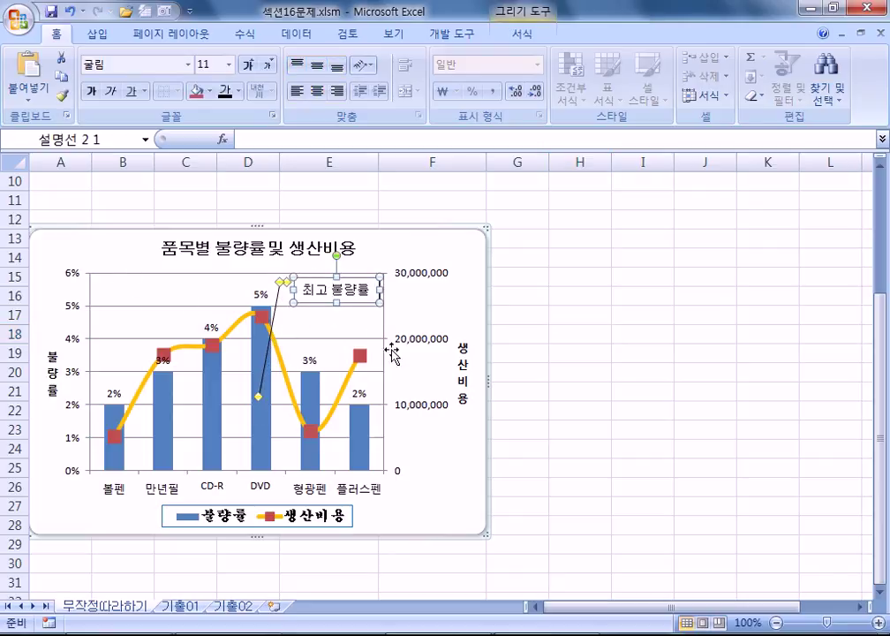
pyautogui.press('Escape')
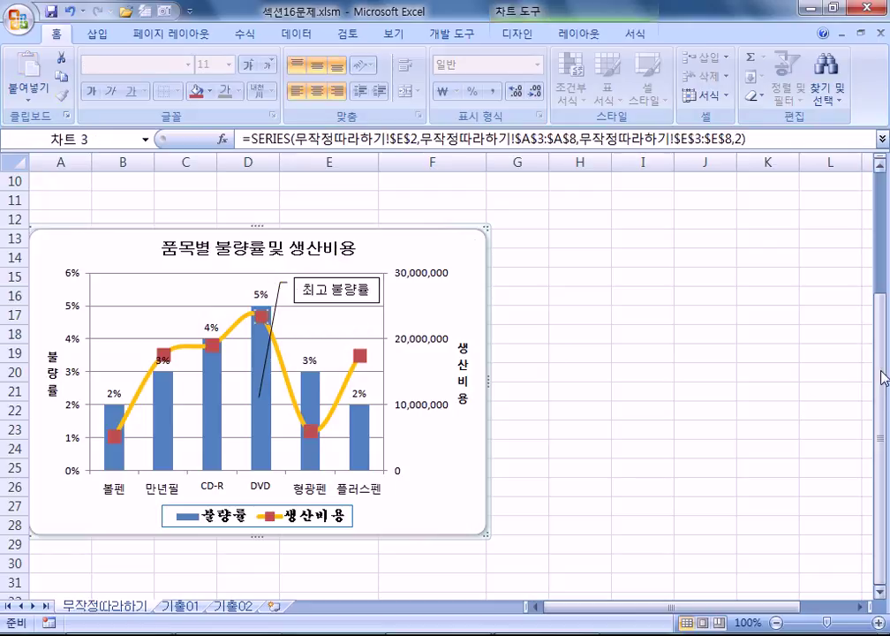
pyautogui.click(381, 287)
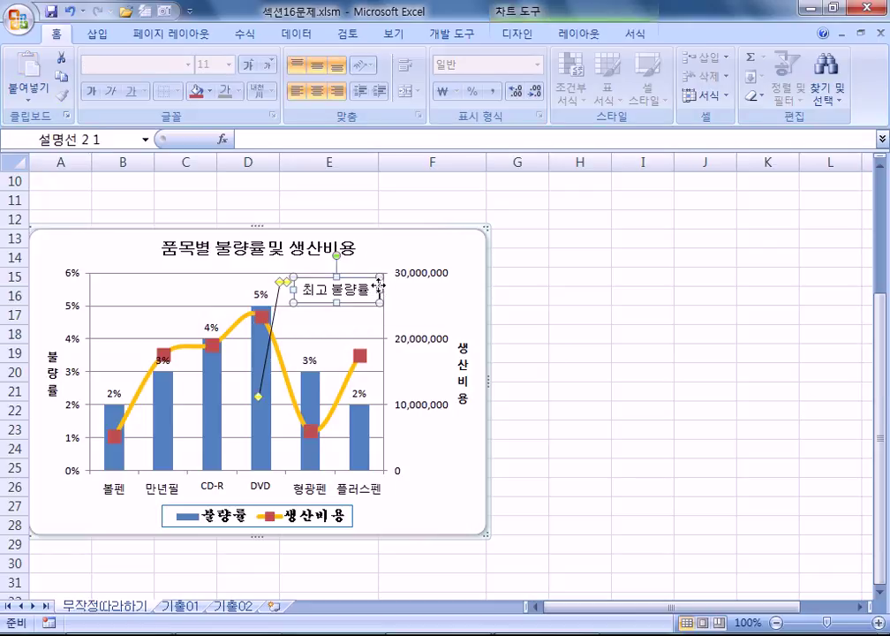
pyautogui.click(643, 407)
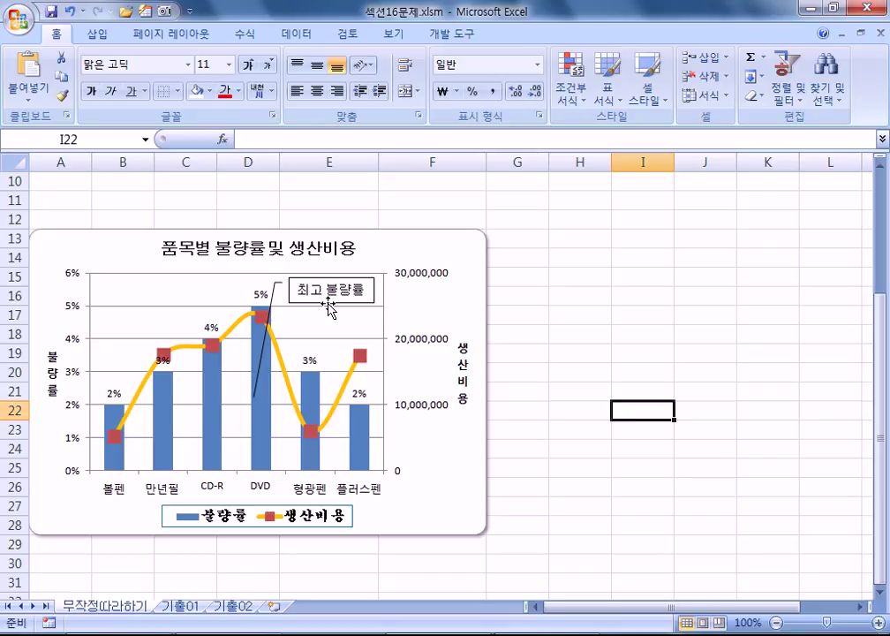
# Center the end of the callout's leader line inside the DVD column and deselect the callout.
pyautogui.click(254, 395)
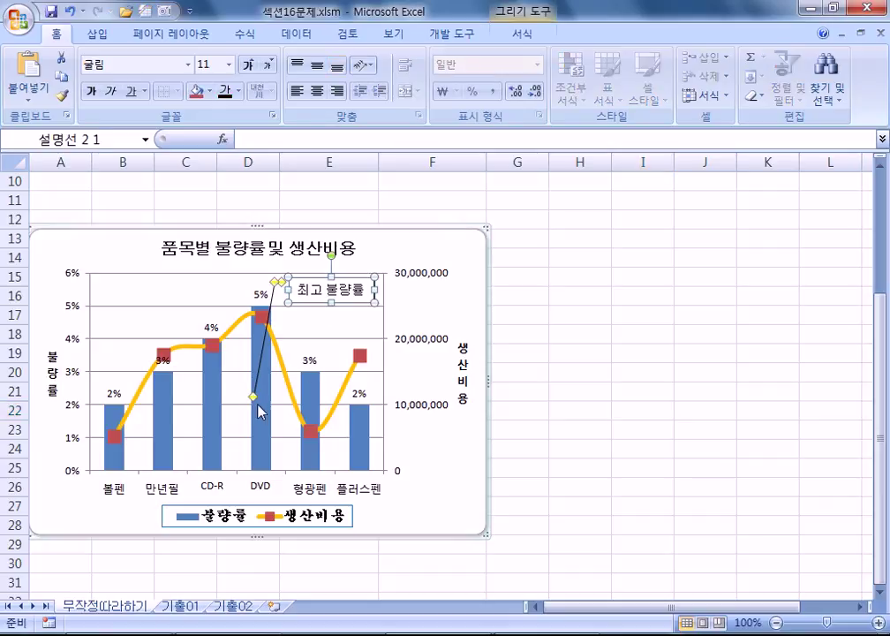
pyautogui.moveTo(263, 401); pyautogui.dragTo(261, 398)
pyautogui.click(442, 314)
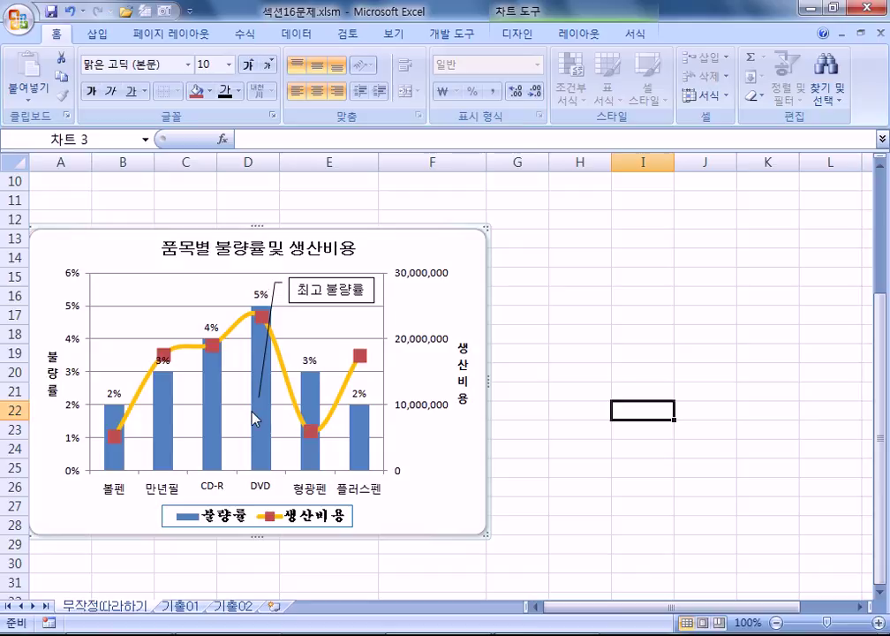
pyautogui.moveTo(262, 407)
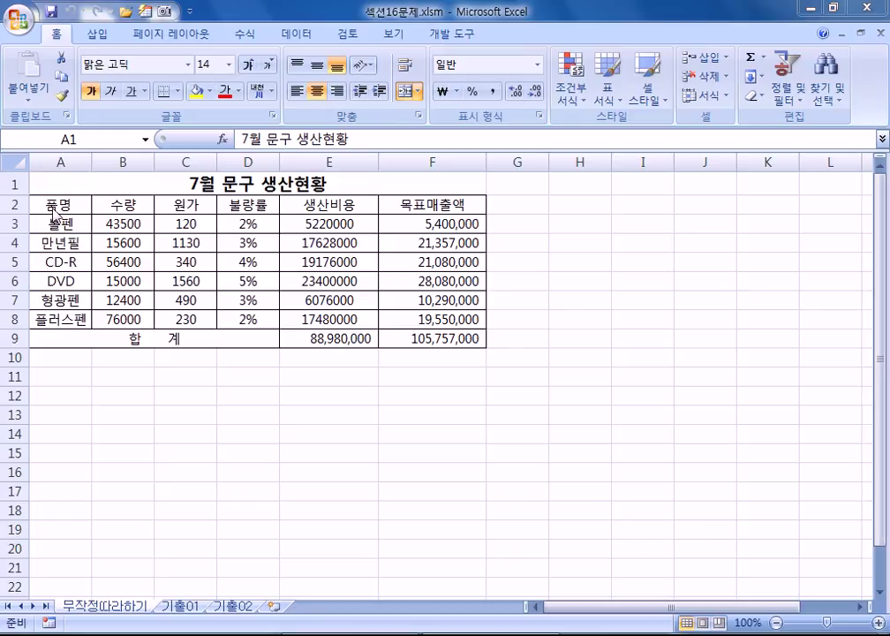
# Select the product names in A2:A8 together with the 불량률 and 생산비용 columns in D2:E8.
pyautogui.moveTo(56, 202); pyautogui.dragTo(66, 313)
pyautogui.moveTo(247, 205); pyautogui.dragTo(318, 324)
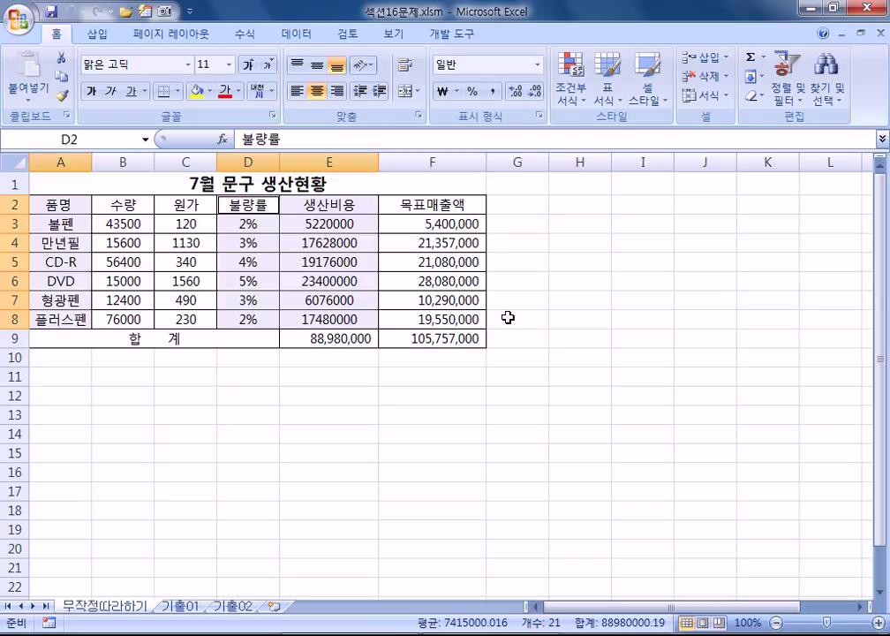
# Try a 2-D clustered column chart of the selected data and delete it.
pyautogui.click(92, 37)
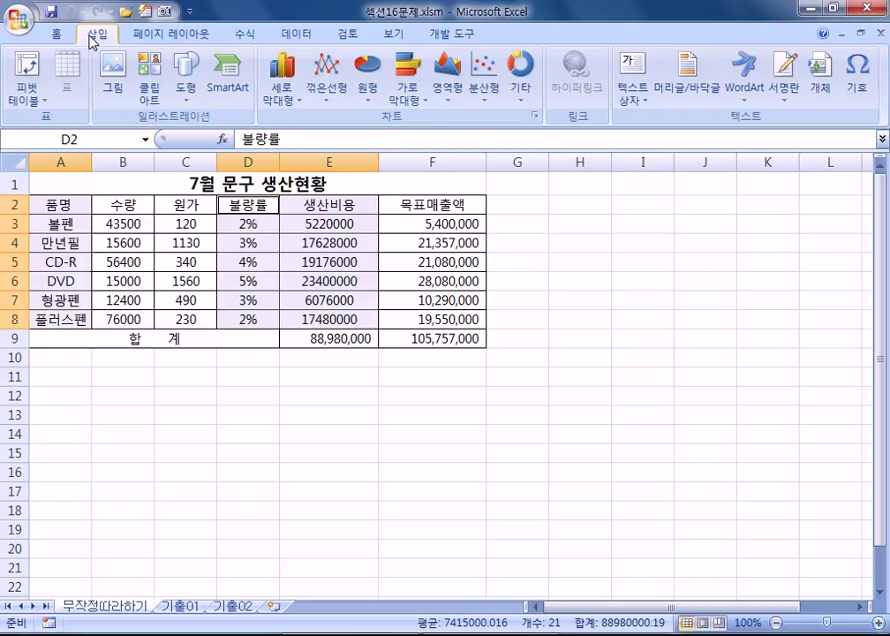
pyautogui.click(340, 91)
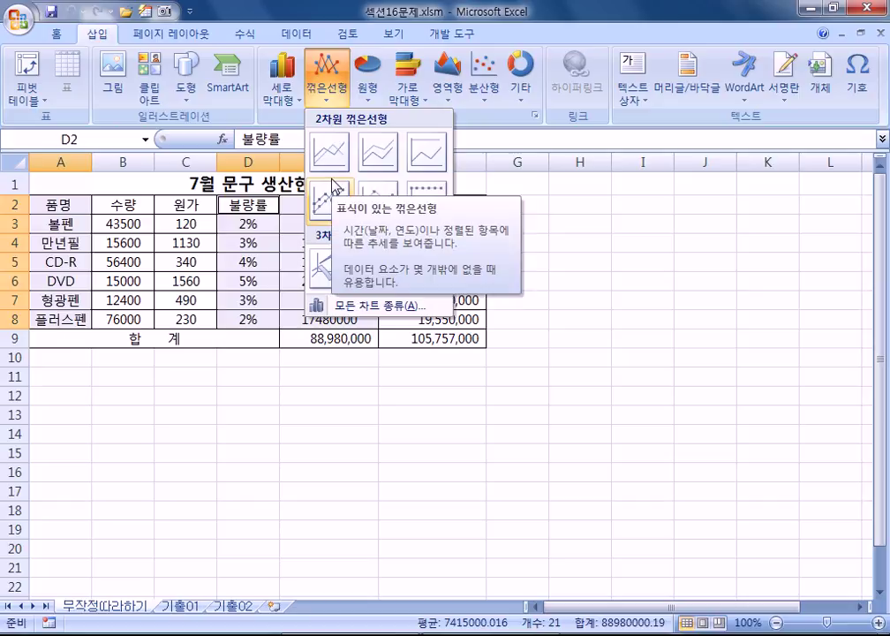
pyautogui.click(282, 88)
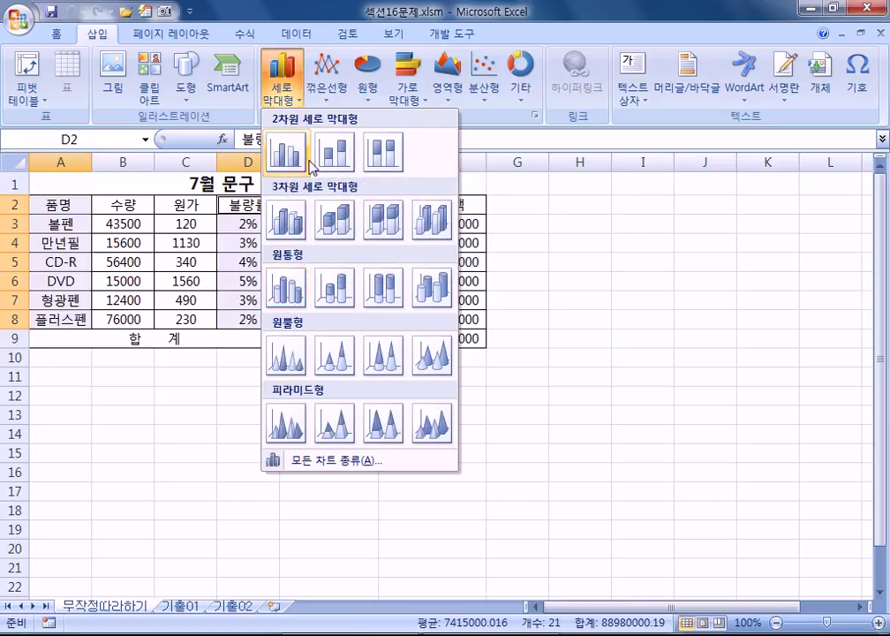
pyautogui.click(297, 165)
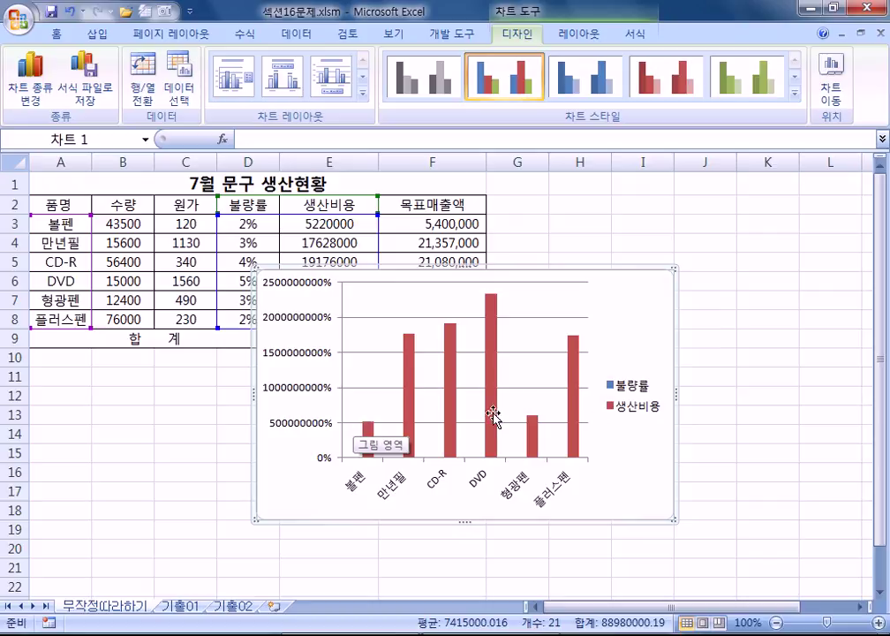
pyautogui.press('Delete')
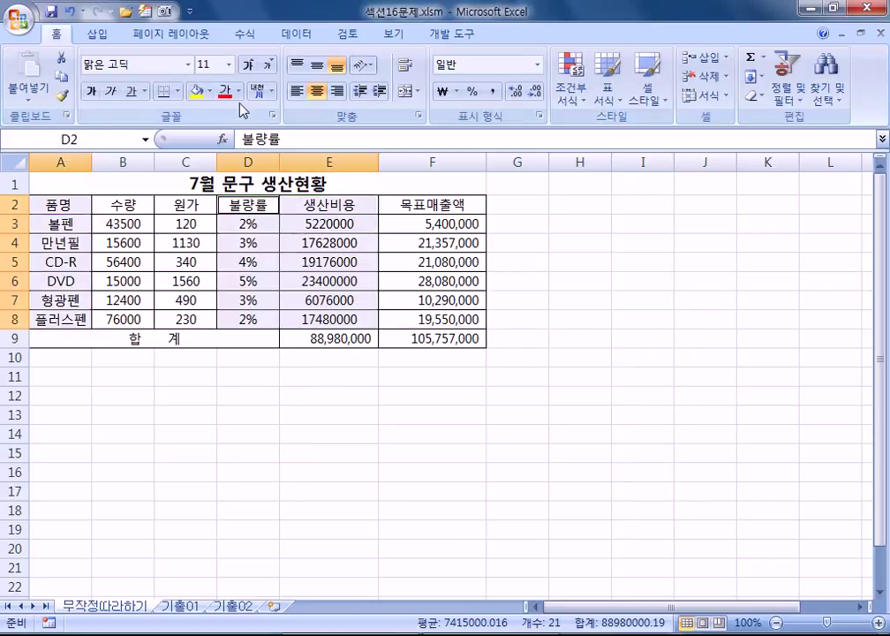
# Insert a 2-D line chart with markers from the selected product, 불량률 and 생산비용 data.
pyautogui.click(95, 34)
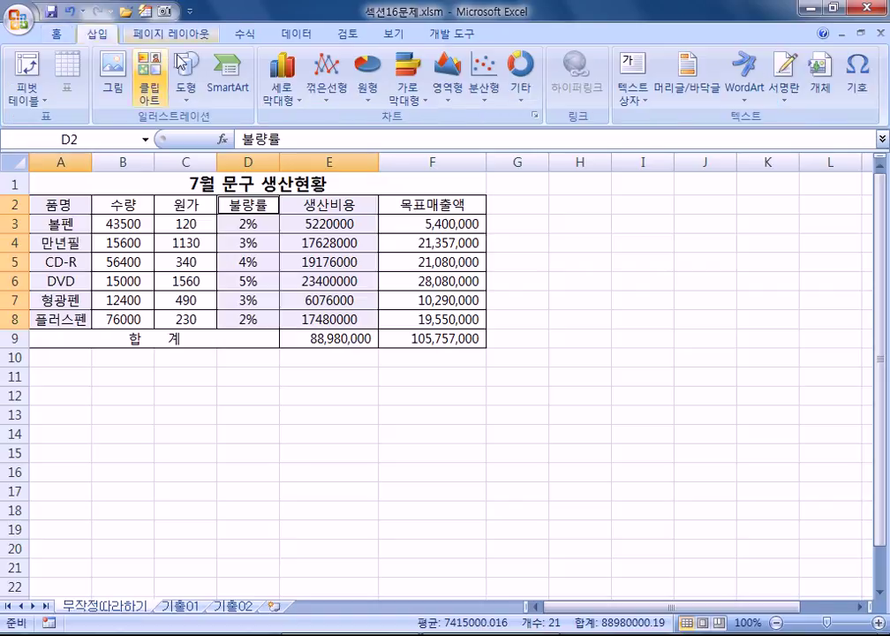
pyautogui.click(323, 88)
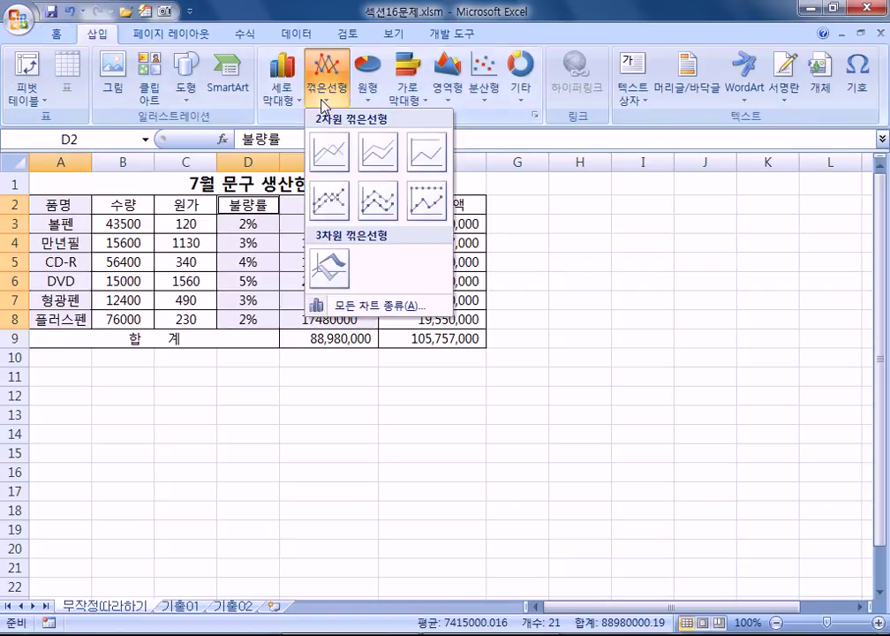
pyautogui.click(332, 203)
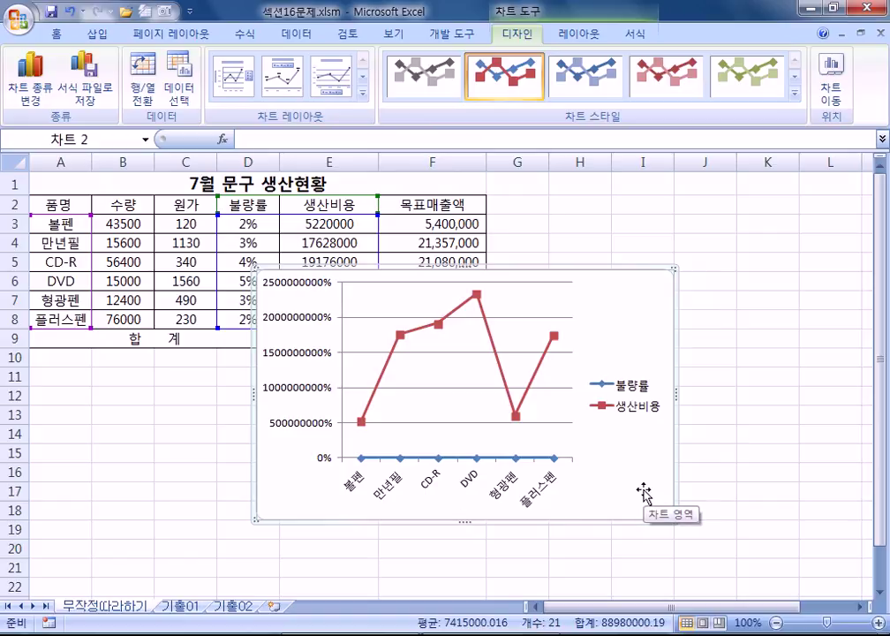
pyautogui.click(503, 381)
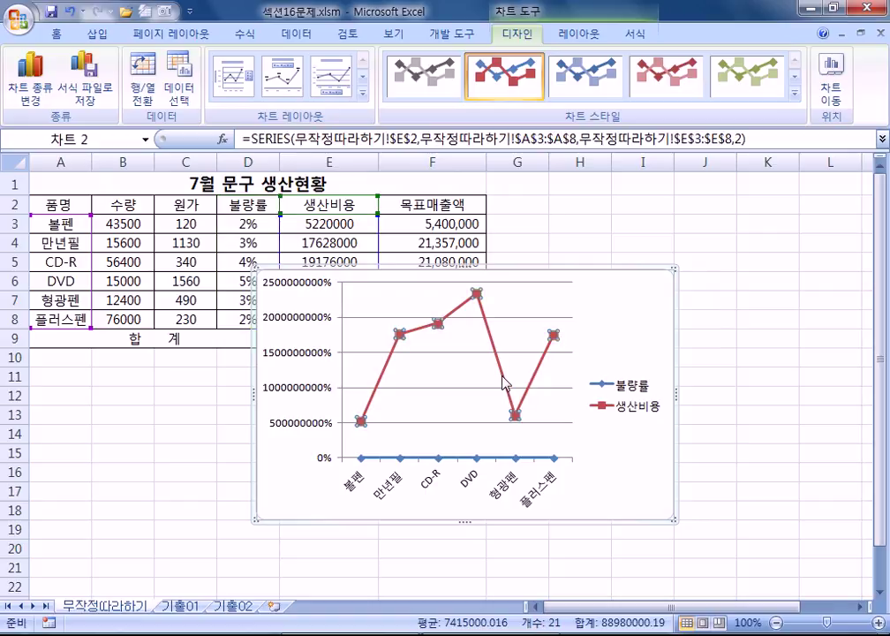
pyautogui.click(579, 34)
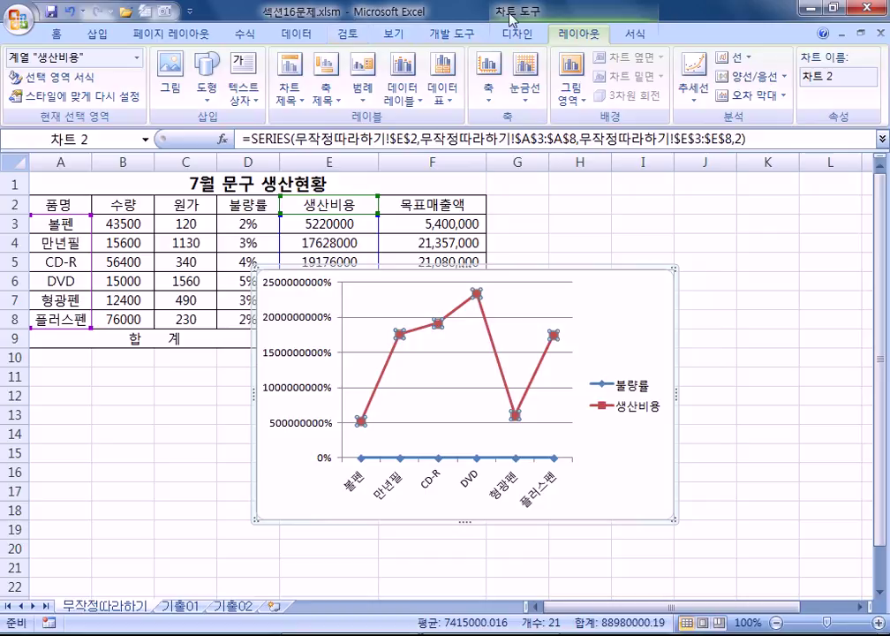
pyautogui.click(517, 35)
pyautogui.click(559, 36)
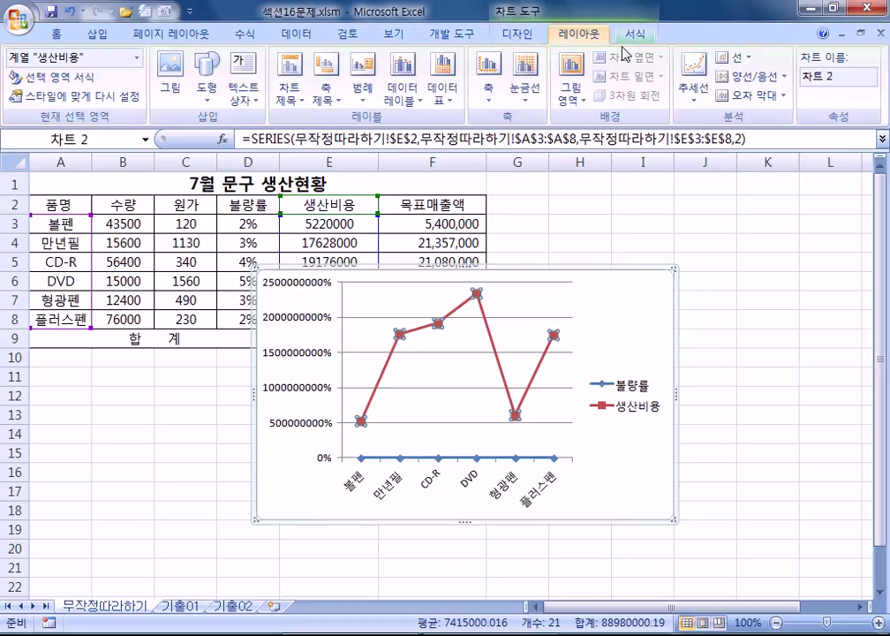
pyautogui.click(71, 82)
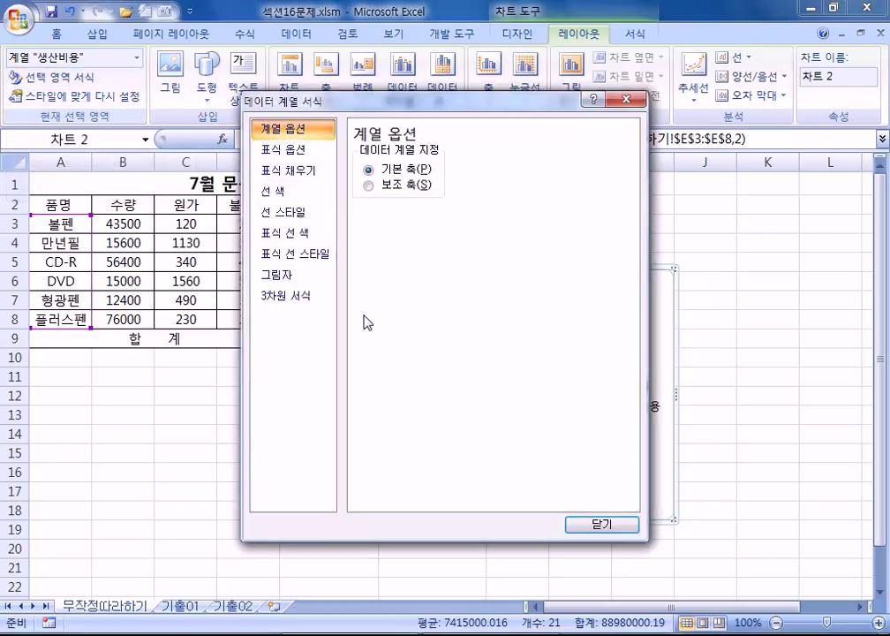
pyautogui.click(624, 99)
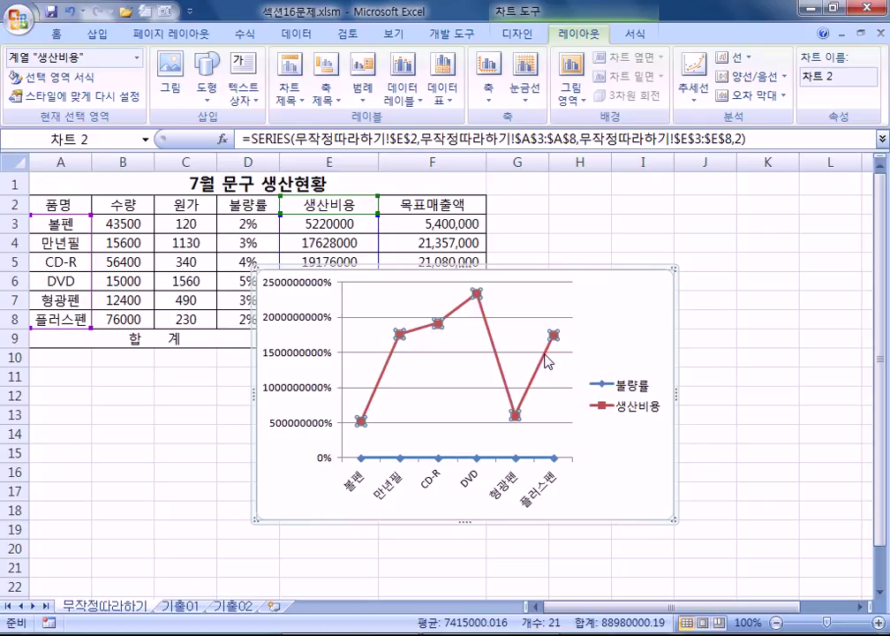
# Plot the 생산비용 series on the secondary axis and move the formatting dialog clear of the chart.
pyautogui.rightClick(546, 354)
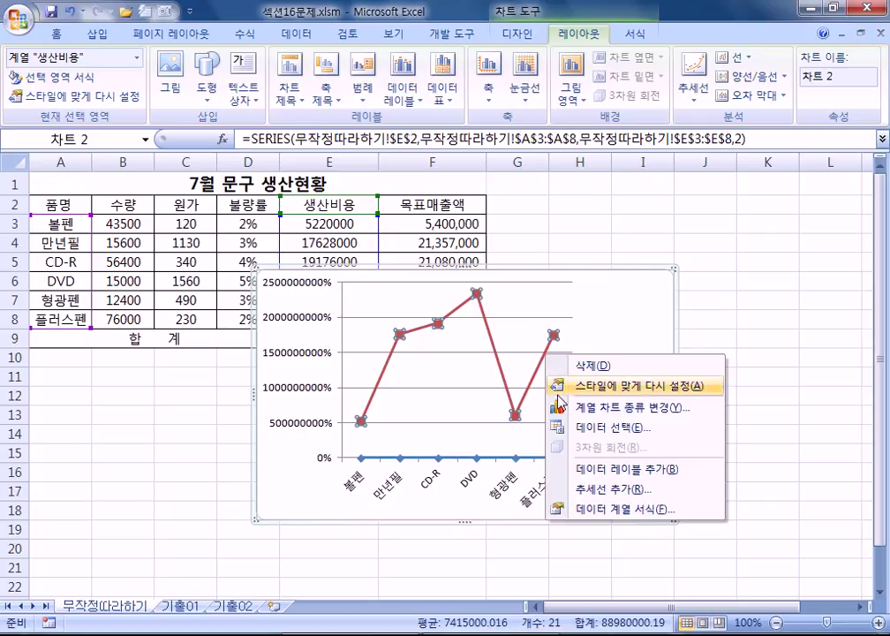
pyautogui.click(580, 510)
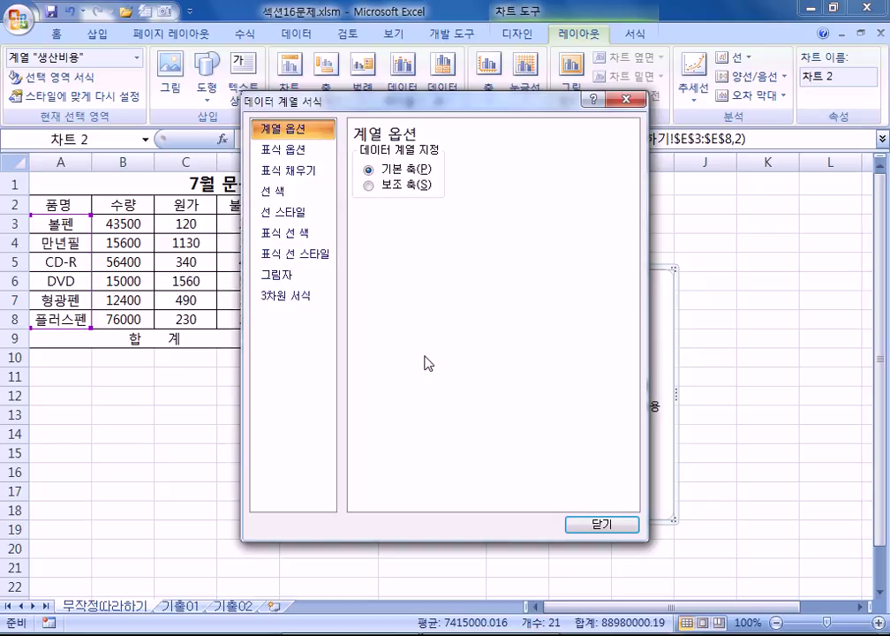
pyautogui.click(369, 185)
pyautogui.moveTo(399, 106); pyautogui.dragTo(784, 462)
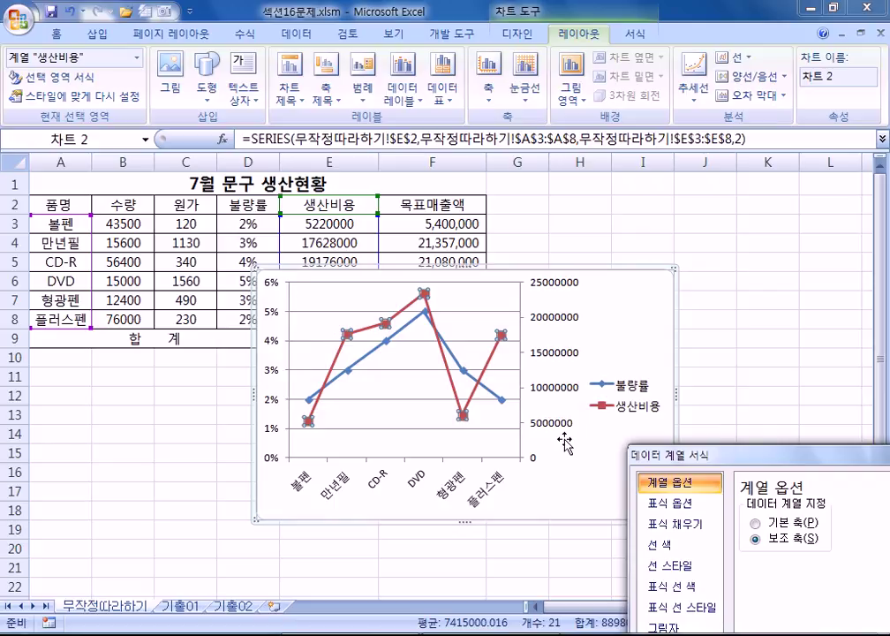
pyautogui.moveTo(720, 458); pyautogui.dragTo(789, 131)
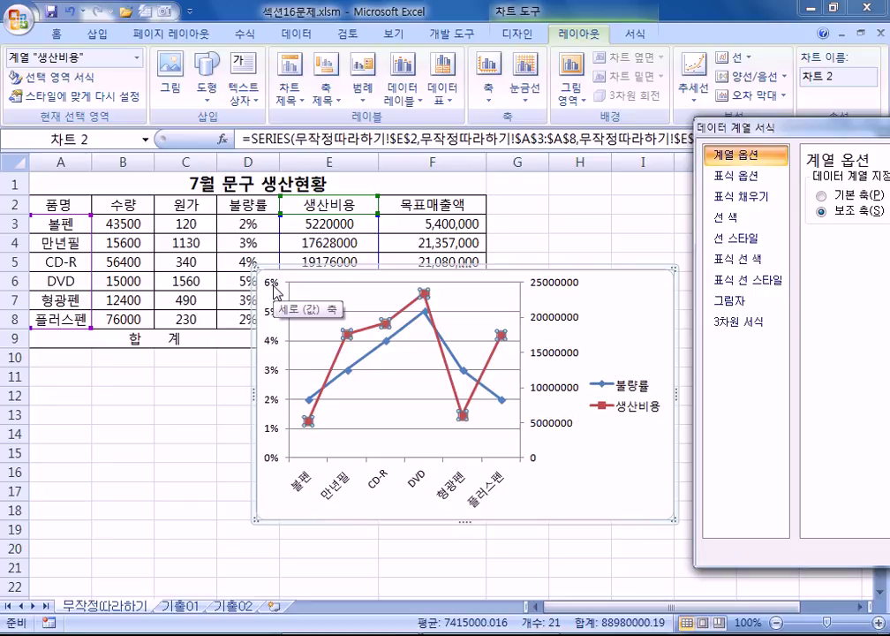
# Change only the 불량률 series to a clustered column chart type.
pyautogui.click(471, 380)
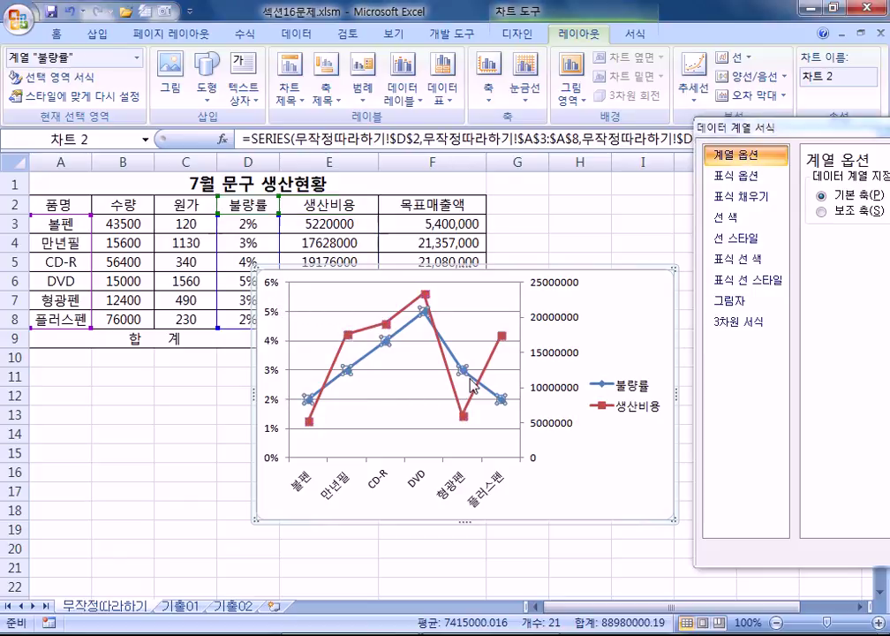
pyautogui.rightClick(470, 379)
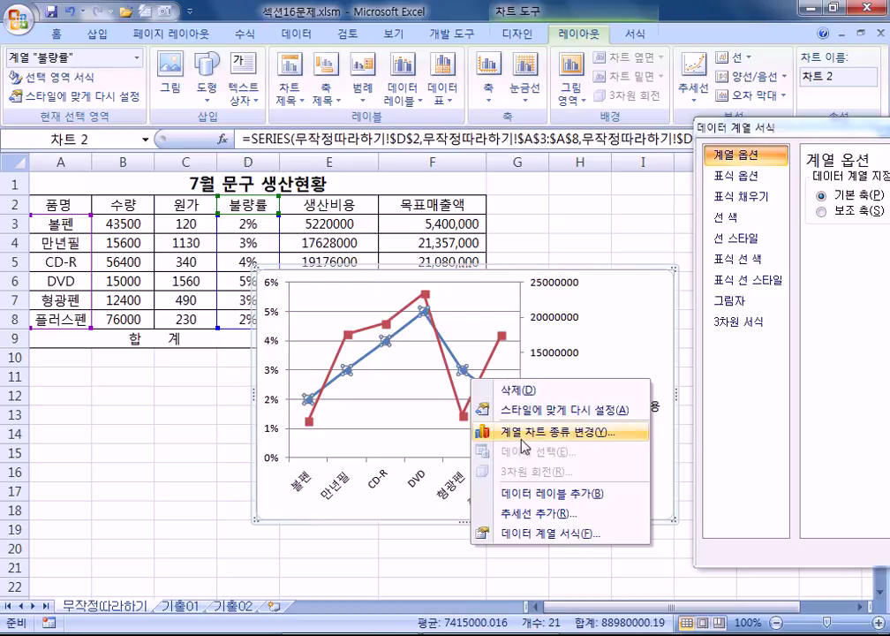
pyautogui.click(517, 34)
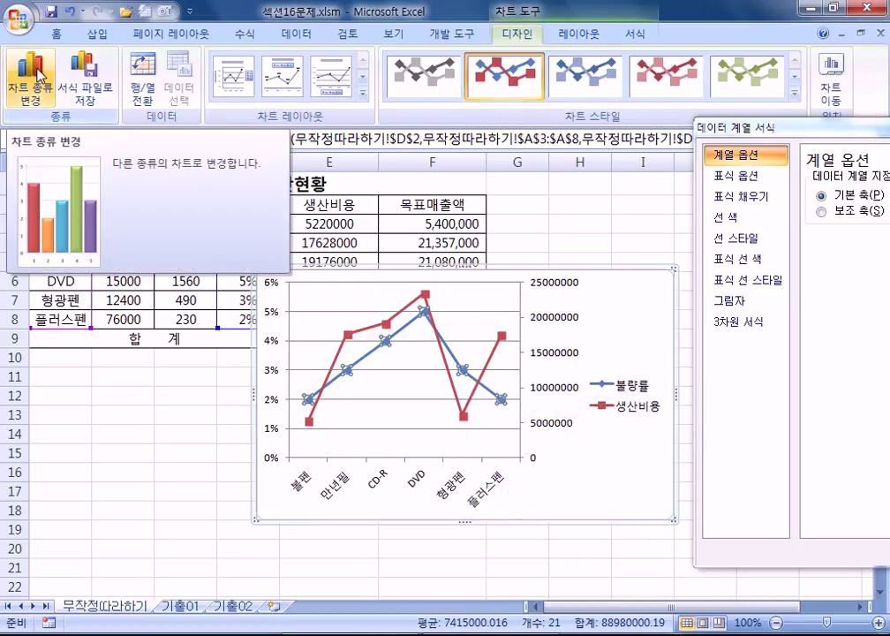
pyautogui.rightClick(463, 371)
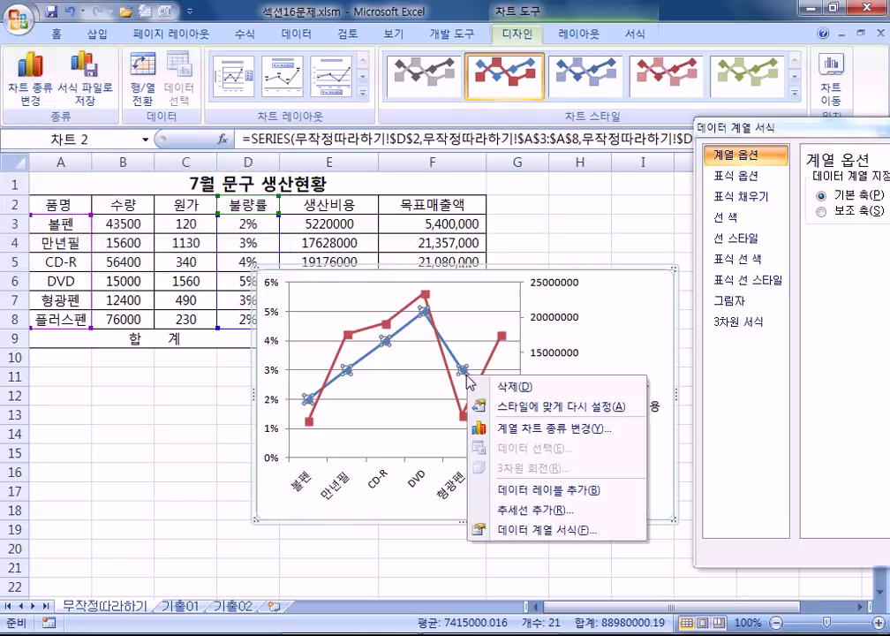
pyautogui.click(517, 431)
pyautogui.click(793, 423)
pyautogui.click(30, 80)
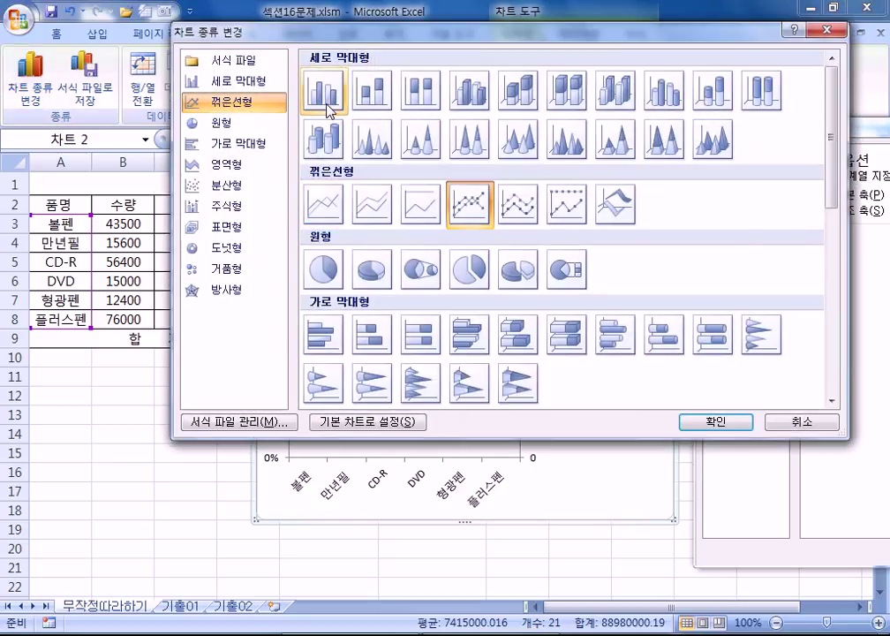
pyautogui.click(326, 93)
pyautogui.click(694, 422)
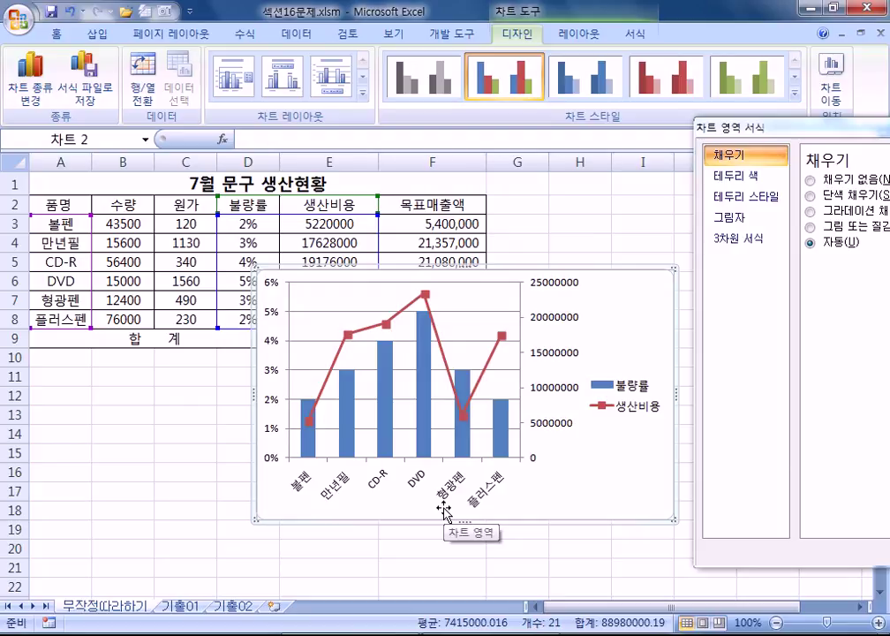
# Add a chart title above the combo chart's plot area.
pyautogui.click(578, 34)
pyautogui.click(292, 88)
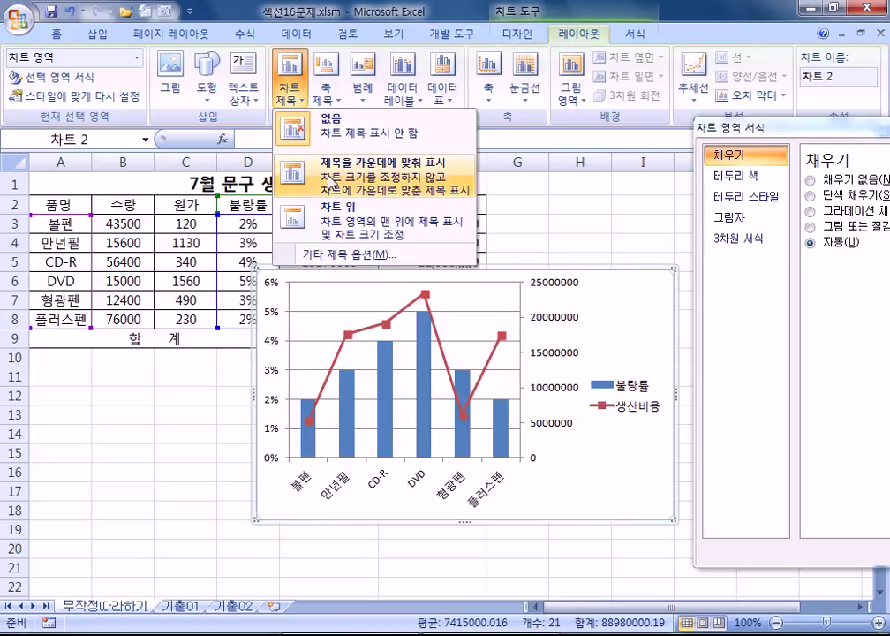
pyautogui.click(342, 219)
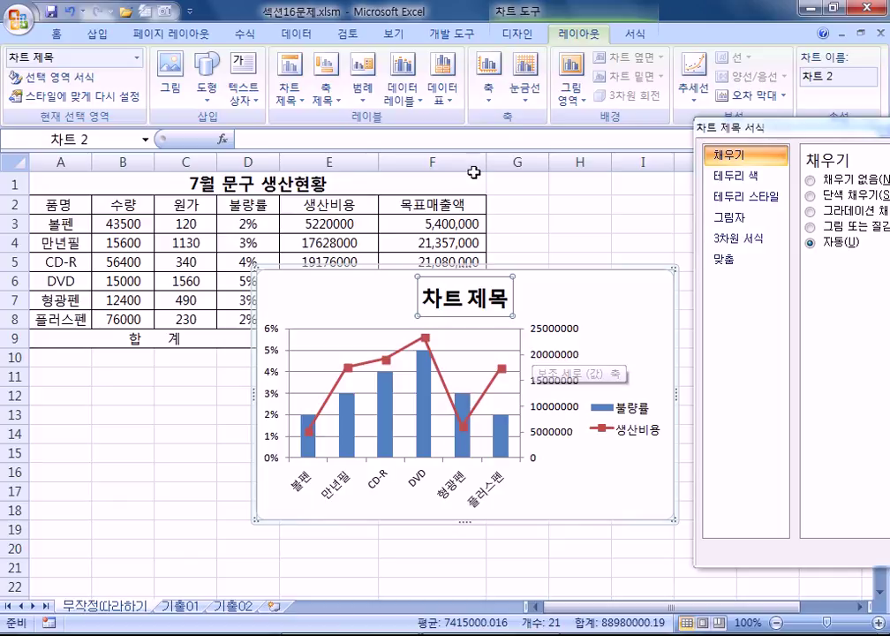
# Add vertical-text (세로 제목) axis titles to both the primary and the secondary vertical axes.
pyautogui.click(323, 89)
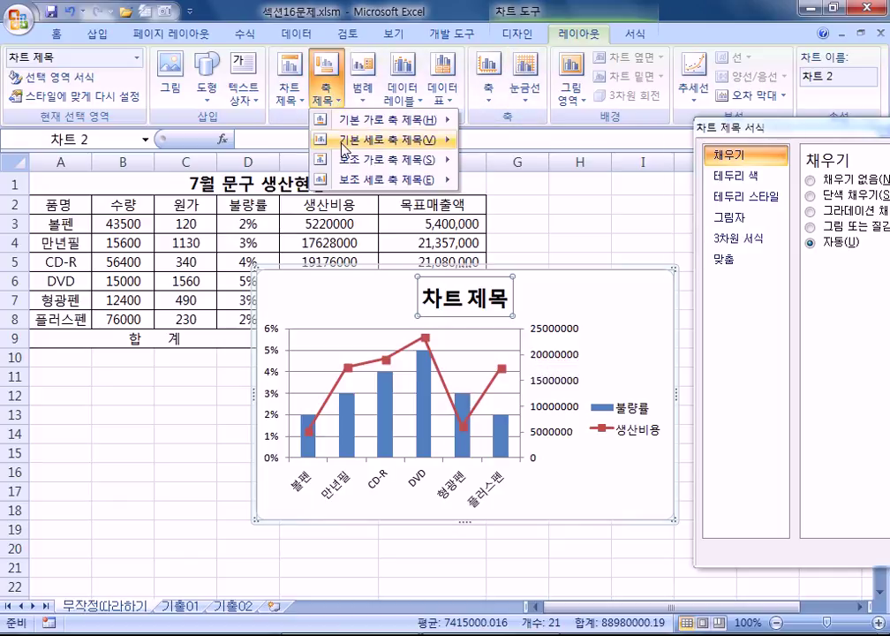
pyautogui.moveTo(378, 150)
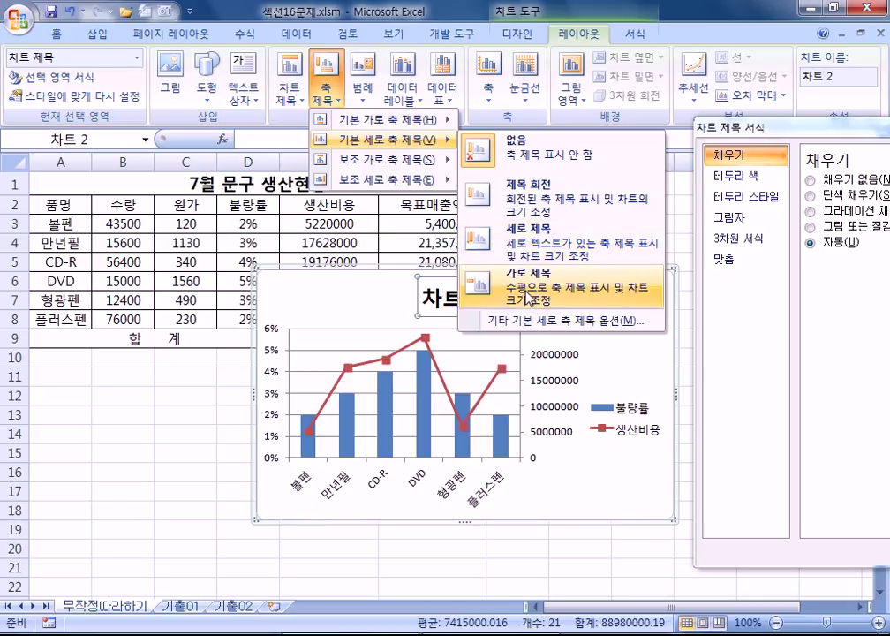
pyautogui.click(504, 252)
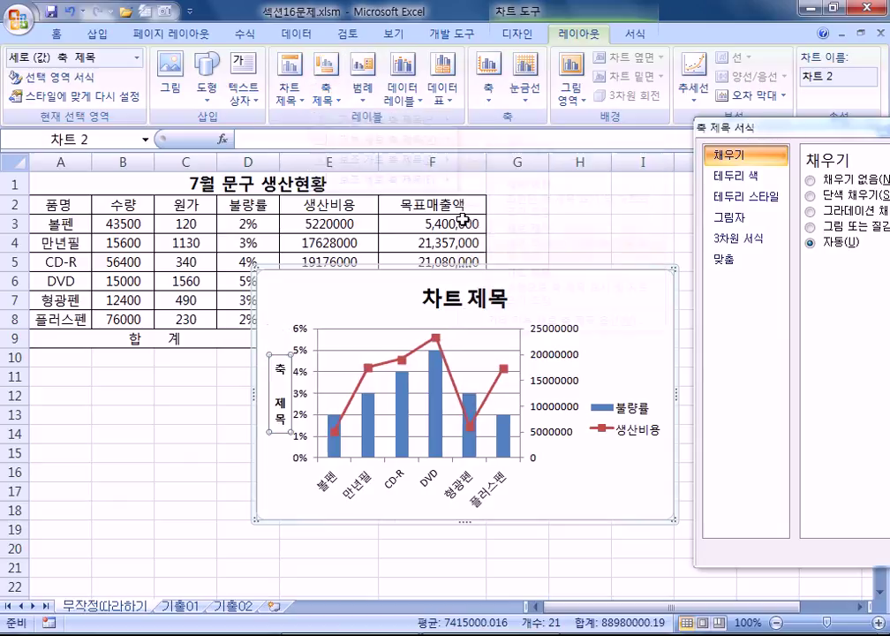
pyautogui.click(327, 97)
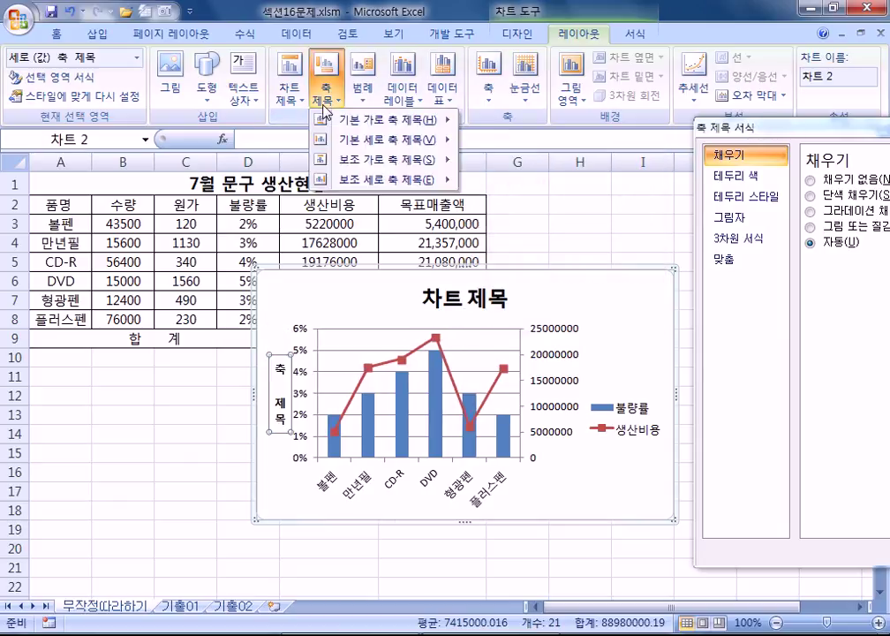
pyautogui.moveTo(380, 179)
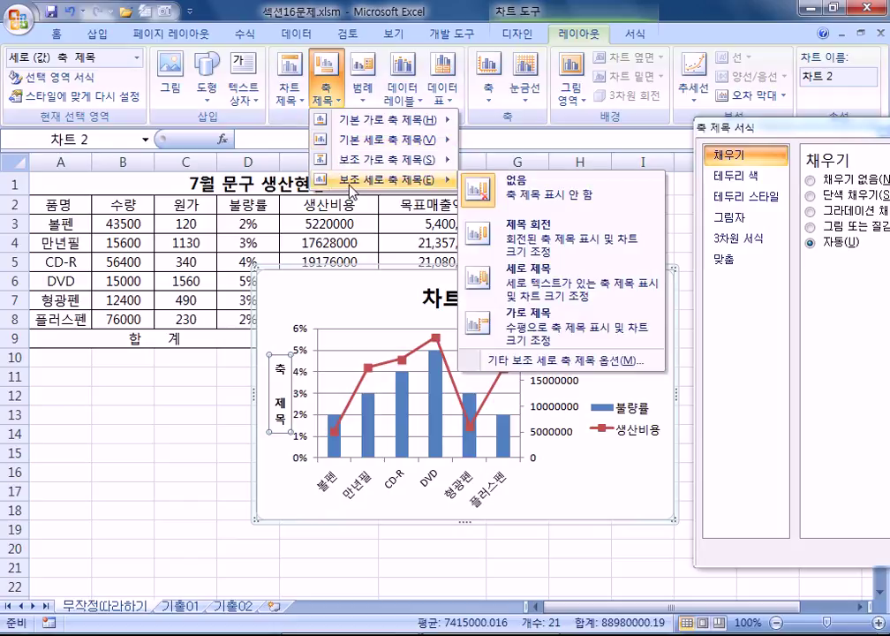
pyautogui.click(490, 277)
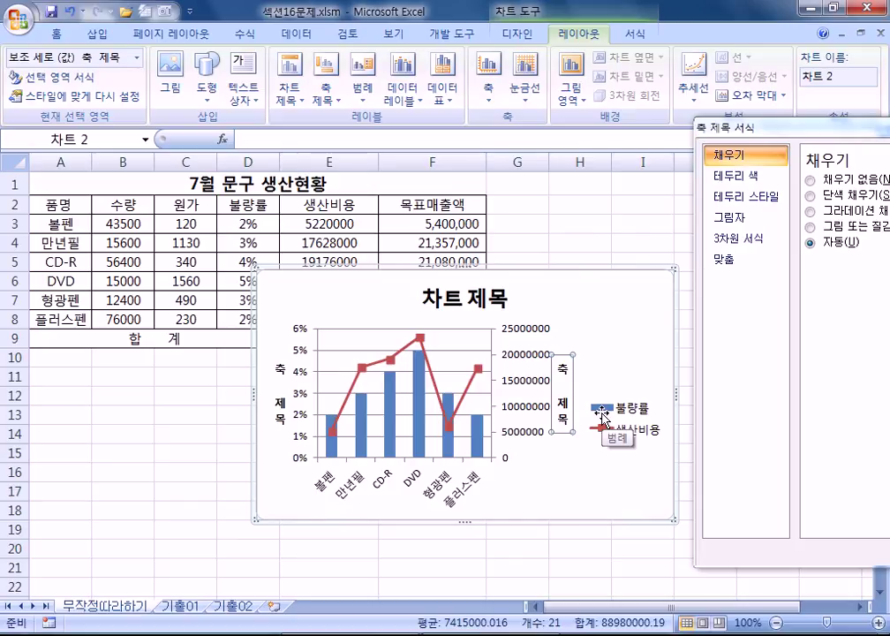
# Replace the chart title's placeholder text with 품목별 불량률 및 샌산비용.
pyautogui.click(450, 308)
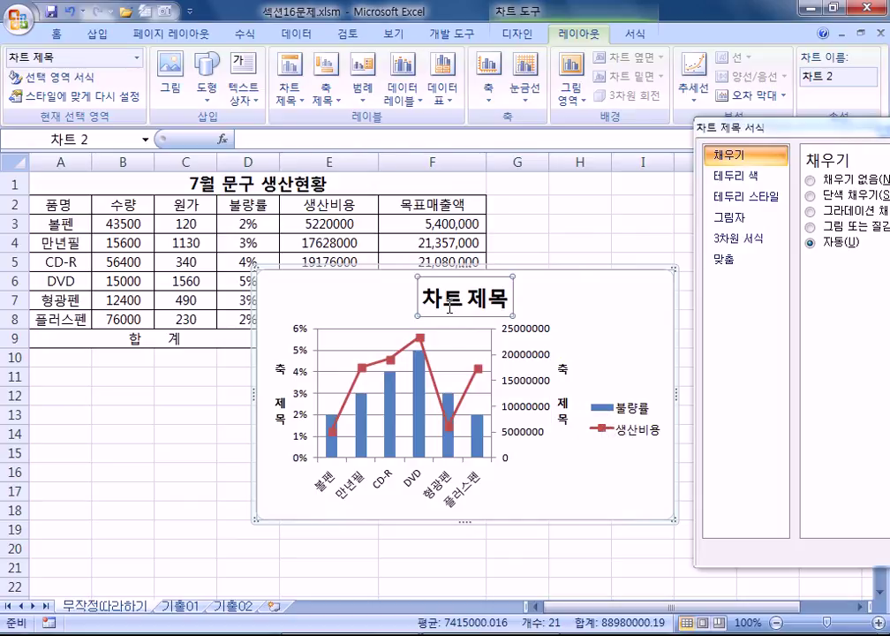
pyautogui.write('vnaqh')
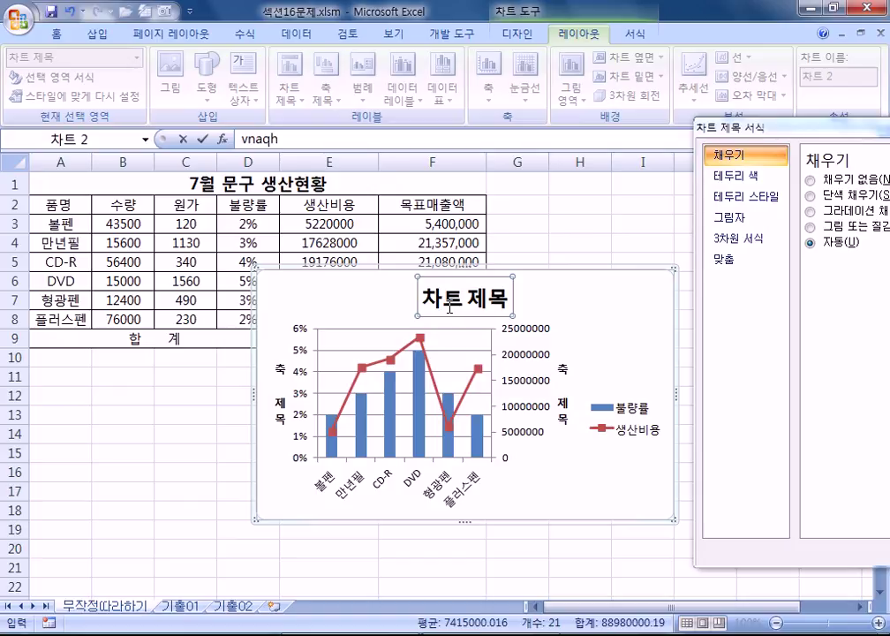
pyautogui.press('Return')
pyautogui.write('vn')
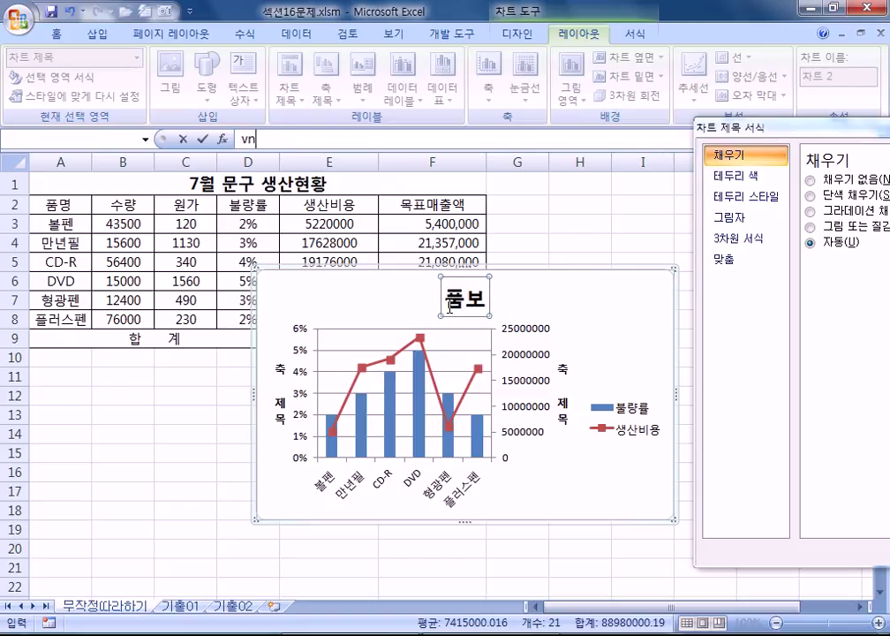
pyautogui.write('avnaahrqpf')
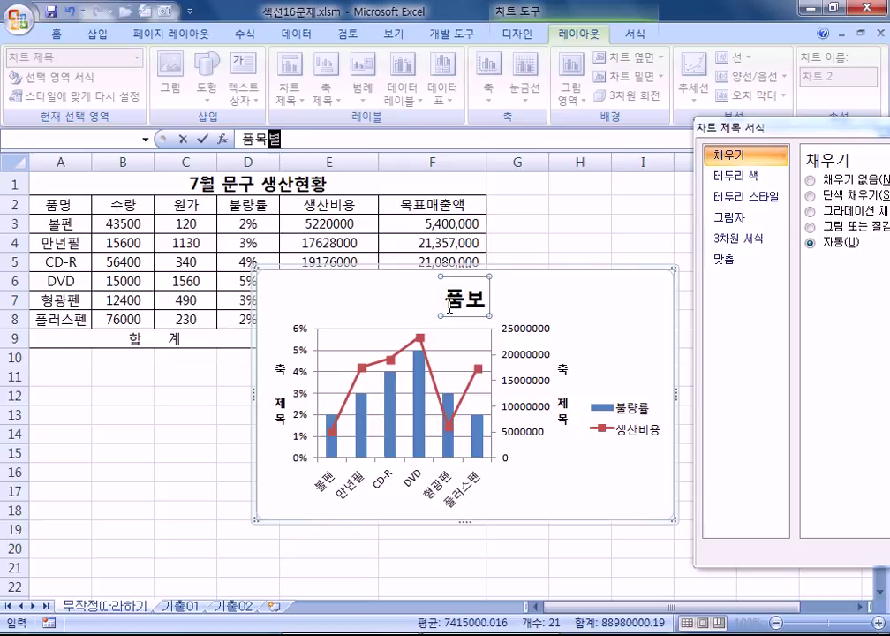
pyautogui.write(' qnffidfbf a')
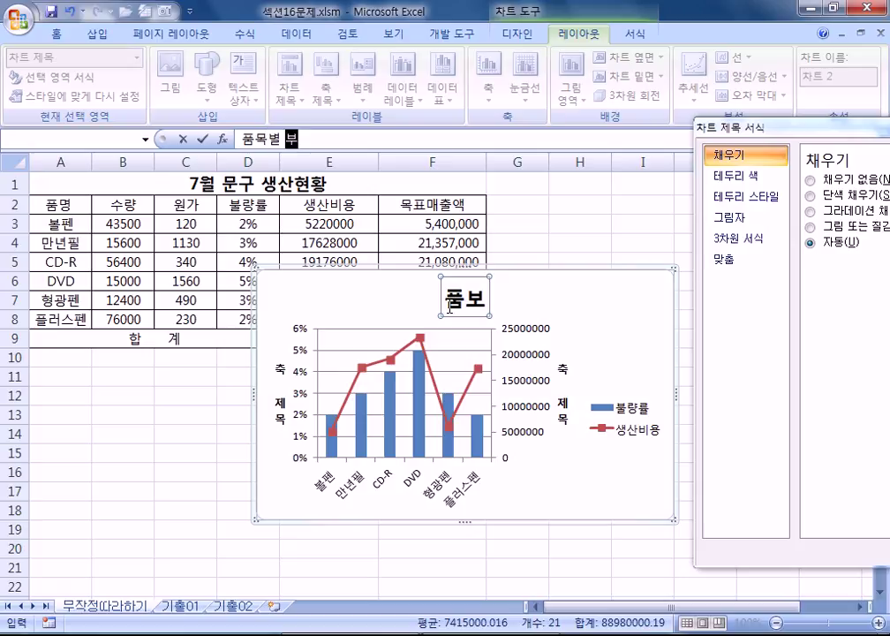
pyautogui.write('lc todtksqld')
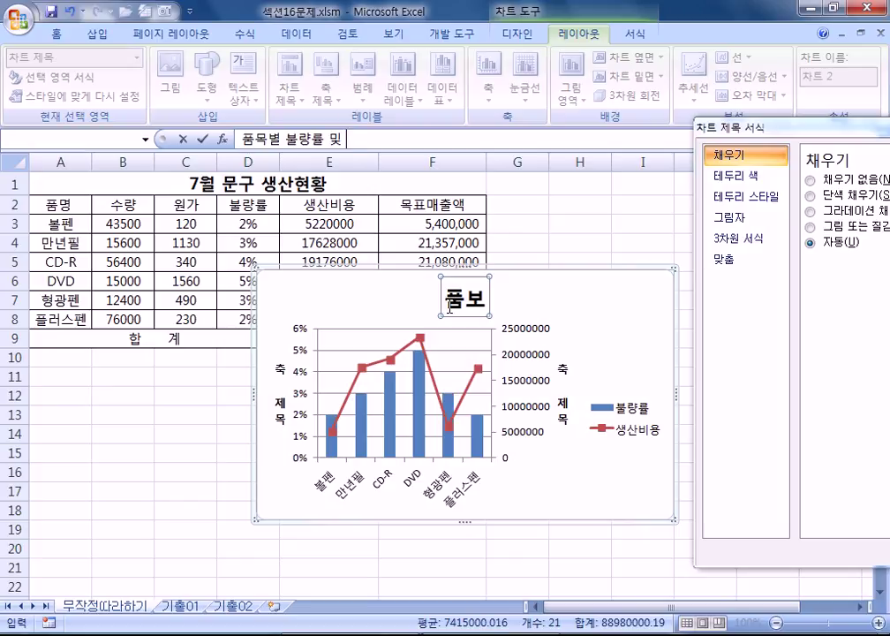
pyautogui.write('yd')
pyautogui.press('Return')
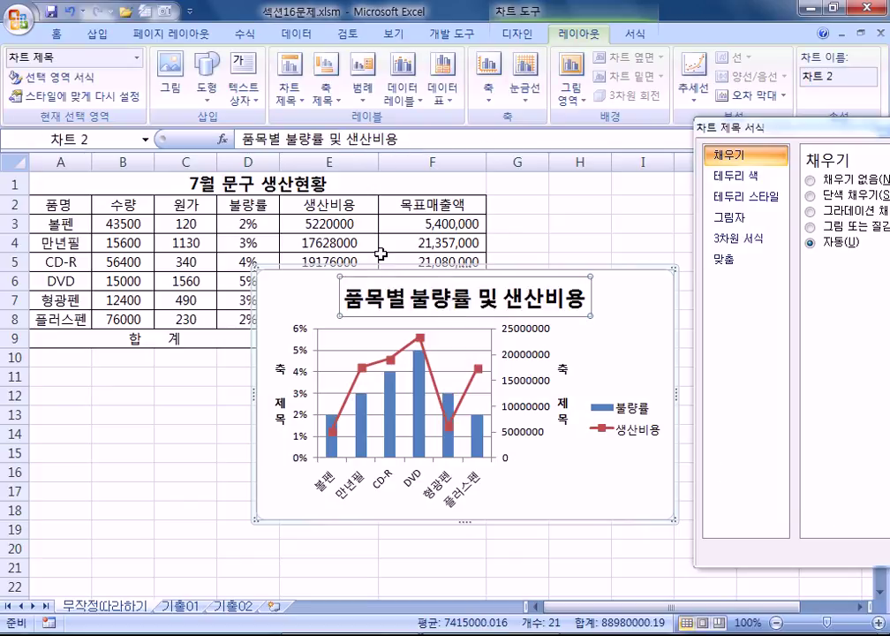
pyautogui.click(523, 299)
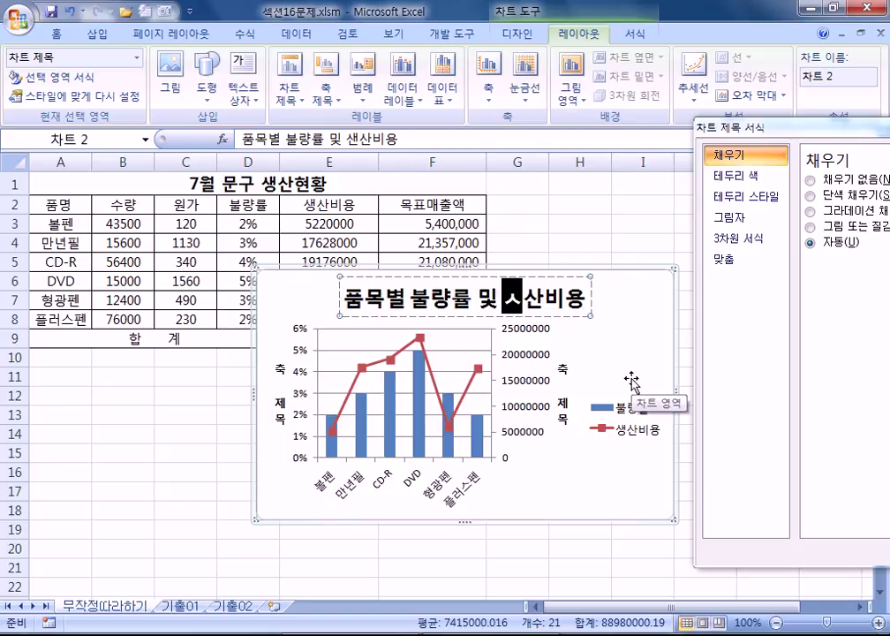
pyautogui.hotkey('shift', 'Left')
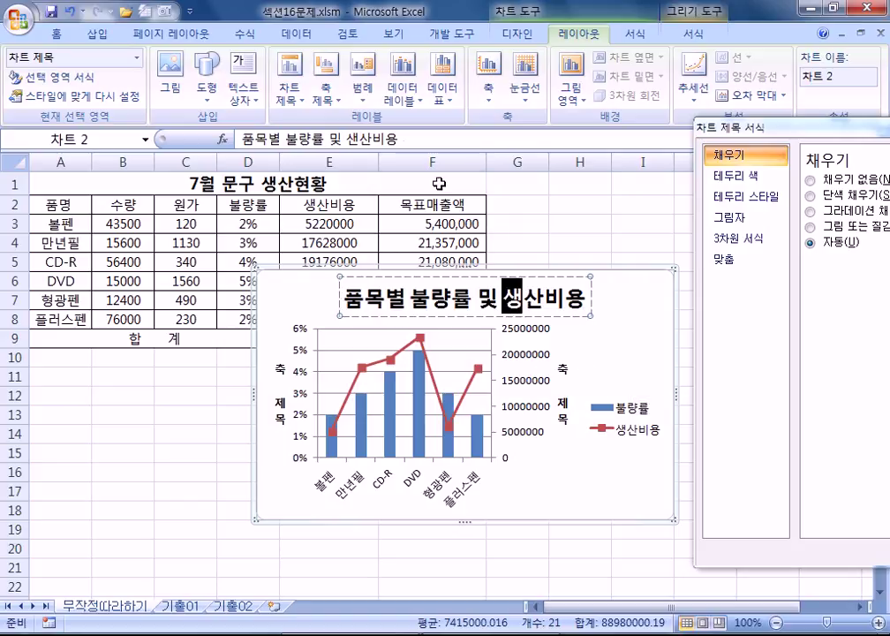
pyautogui.click(375, 139)
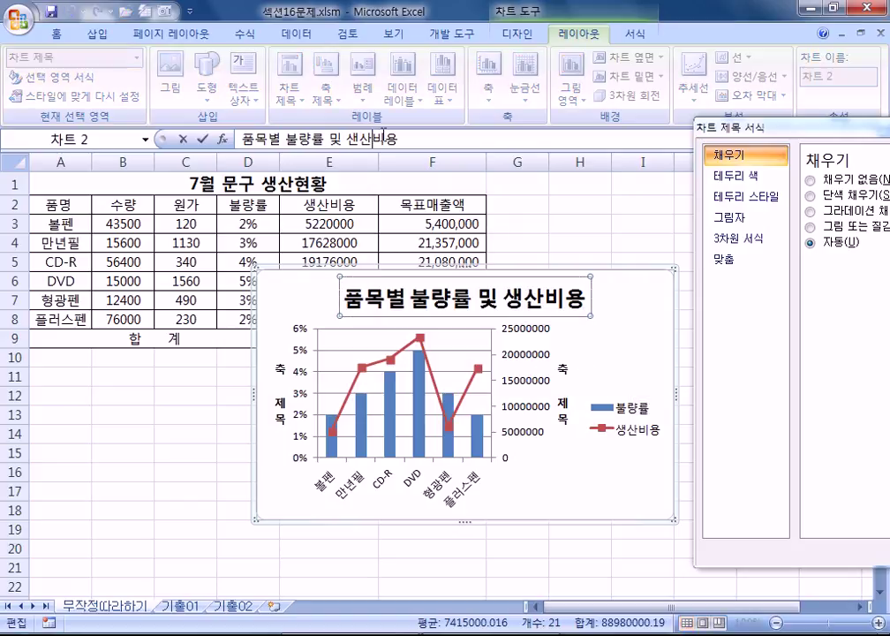
pyautogui.click(551, 299)
pyautogui.press('Return')
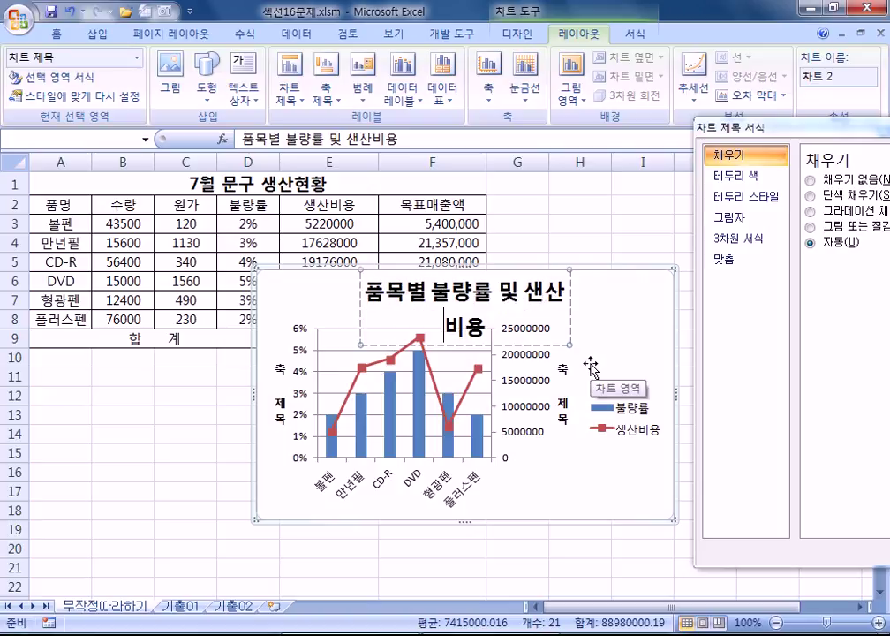
pyautogui.press('BackSpace')
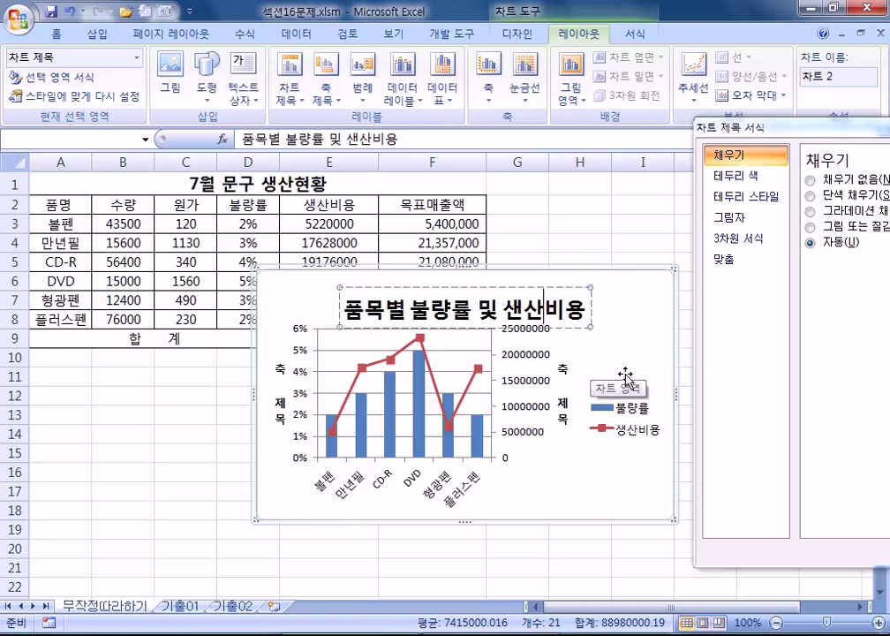
pyautogui.press('Escape')
# Correct the misspelled last word of the chart title to 생산비용.
pyautogui.click(570, 298)
pyautogui.press('Left')
pyautogui.press('Left')
pyautogui.press('BackSpace')
pyautogui.write('새ㅇ')
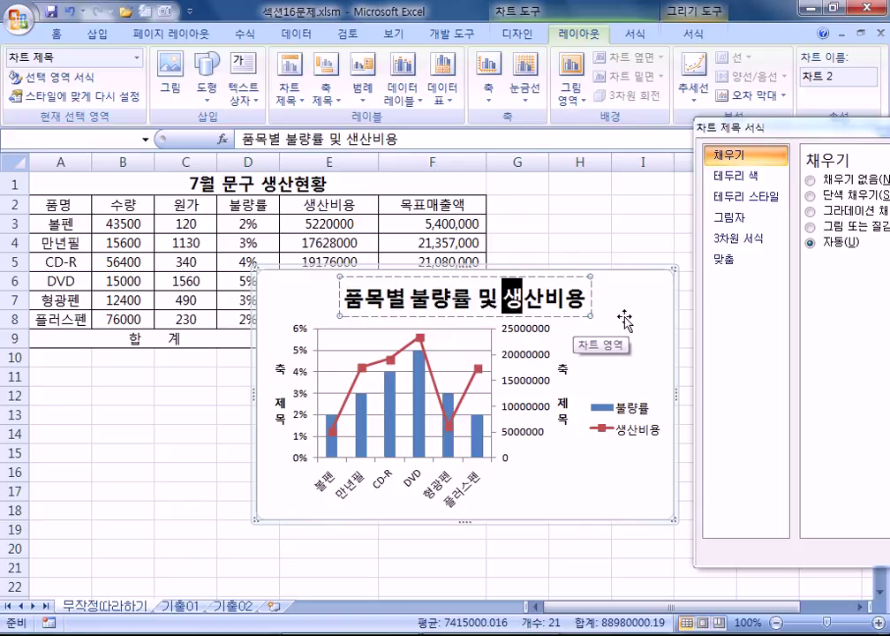
pyautogui.click(583, 344)
pyautogui.click(571, 295)
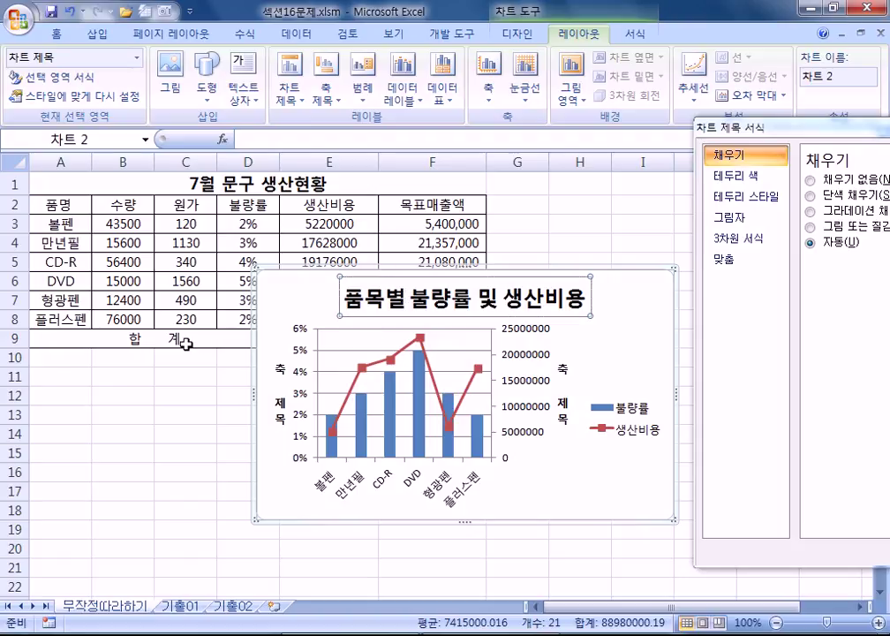
# Replace the primary vertical axis title's placeholder text with 불량률.
pyautogui.click(273, 396)
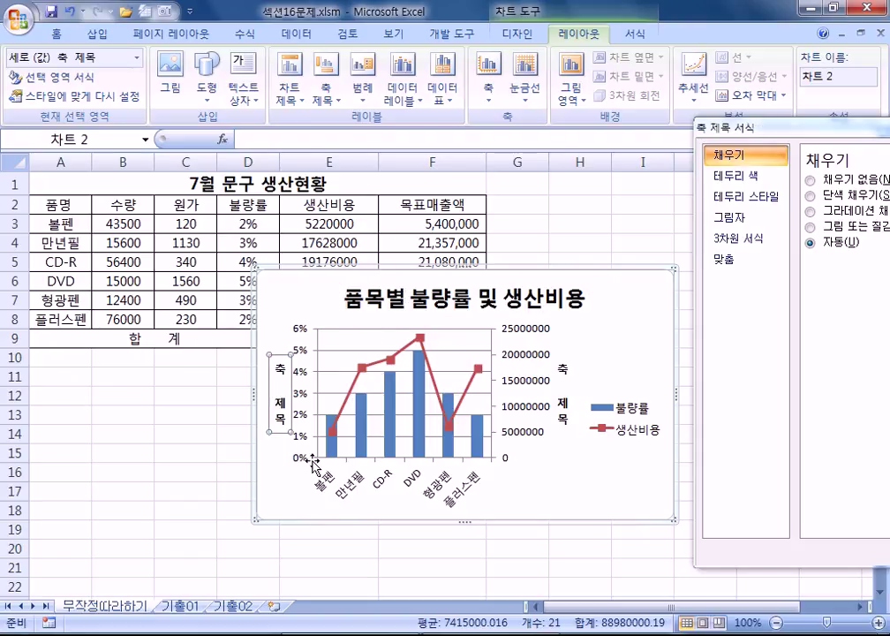
pyautogui.write('불량률')
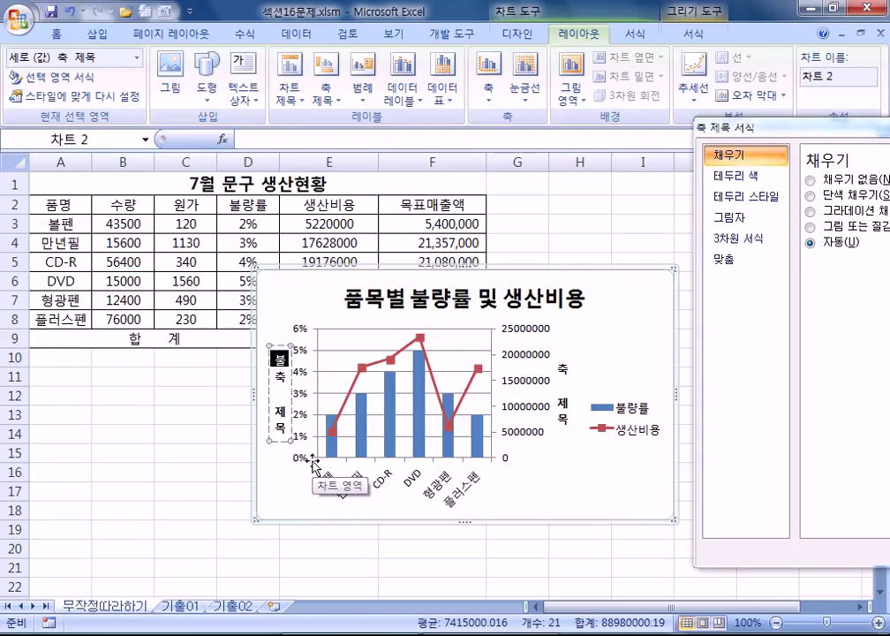
pyautogui.press('Delete')
pyautogui.press('Delete')
pyautogui.press('Delete')
pyautogui.press('Delete')
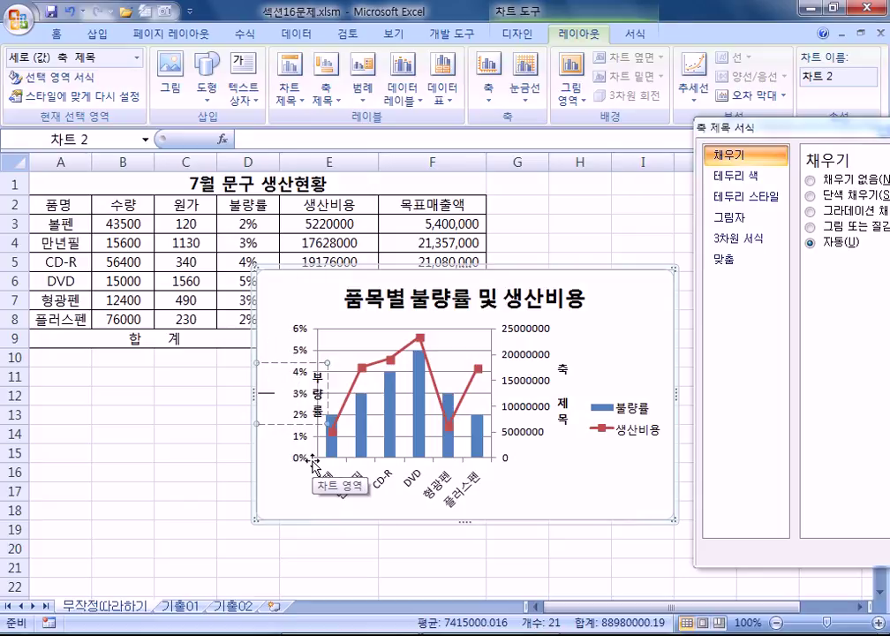
pyautogui.press('BackSpace')
pyautogui.press('BackSpace')
pyautogui.press('BackSpace')
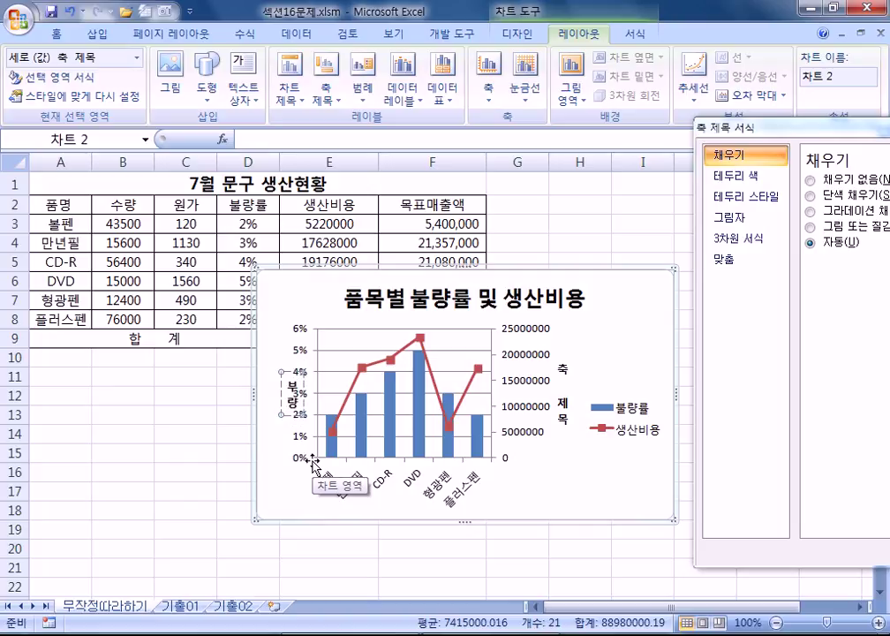
pyautogui.write('ㄹ')
pyautogui.press('Escape')
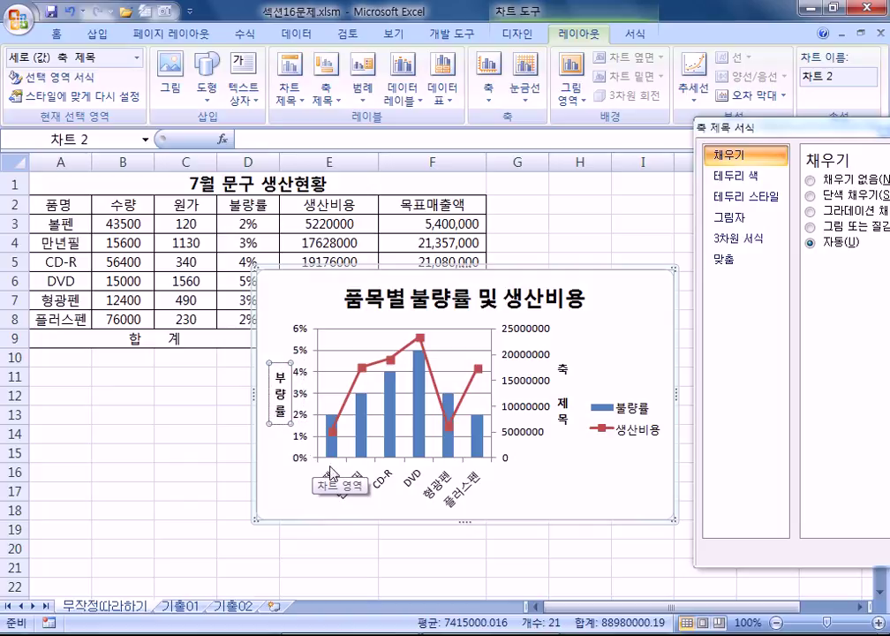
pyautogui.click(281, 379)
pyautogui.press('BackSpace')
pyautogui.write('불')
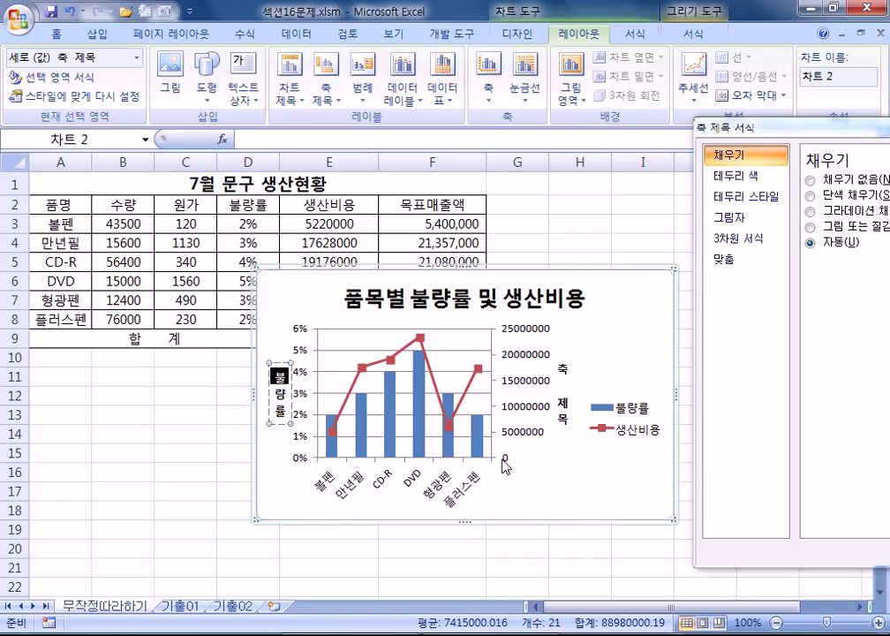
# Replace the secondary vertical axis title's placeholder text with 생산비용.
pyautogui.click(569, 385)
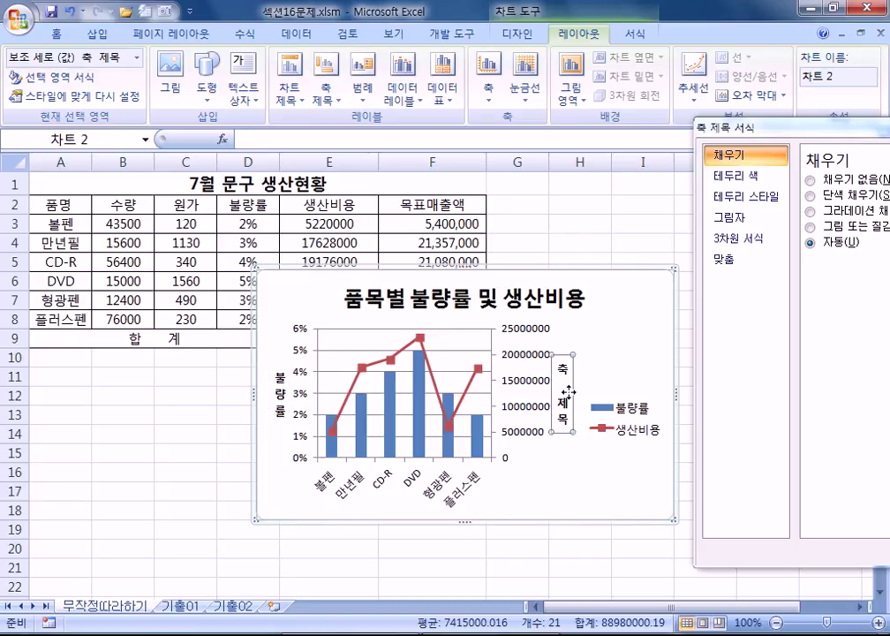
pyautogui.click(569, 392)
pyautogui.write('생ㅅ')
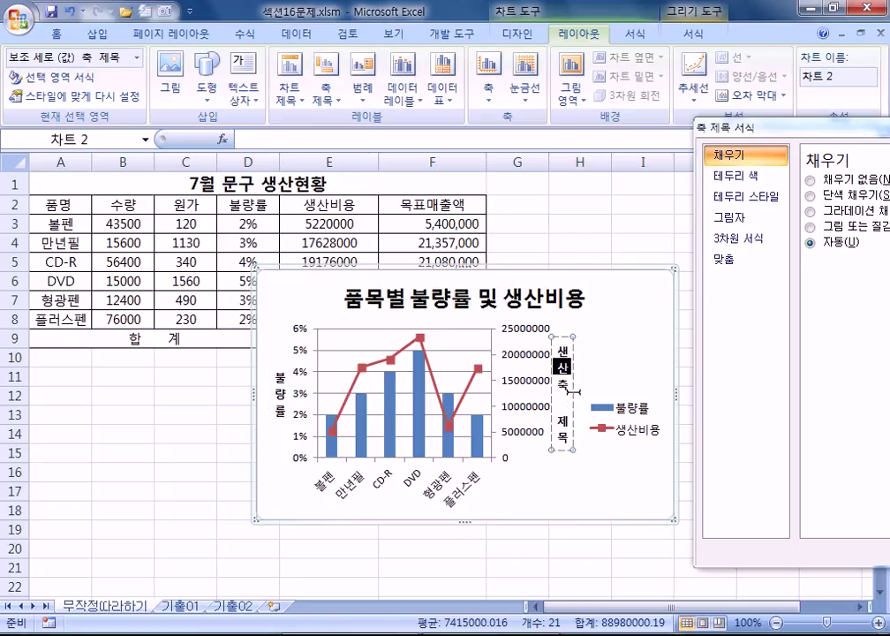
pyautogui.write('산비')
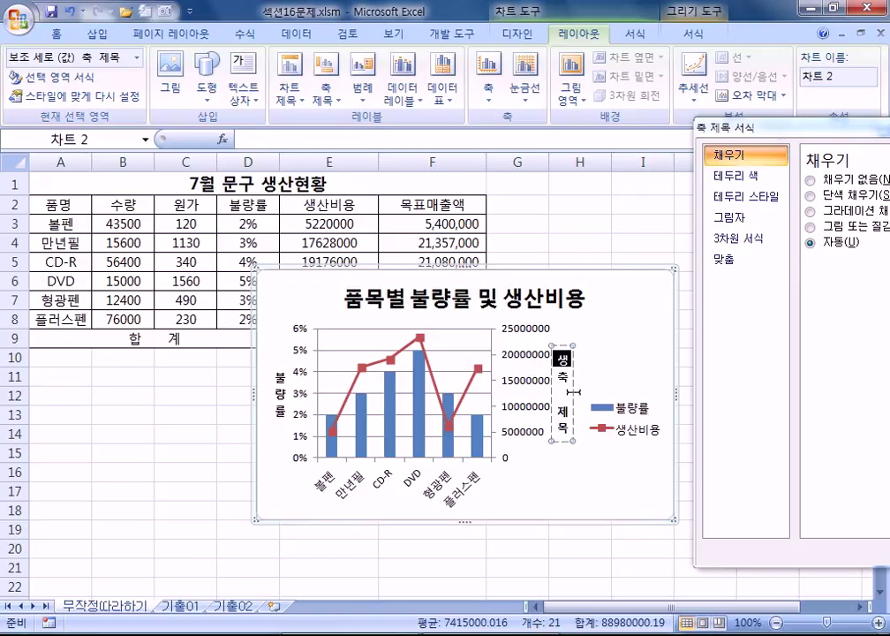
pyautogui.write('용')
pyautogui.press('Delete')
pyautogui.press('Delete')
pyautogui.press('Delete')
pyautogui.press('Delete')
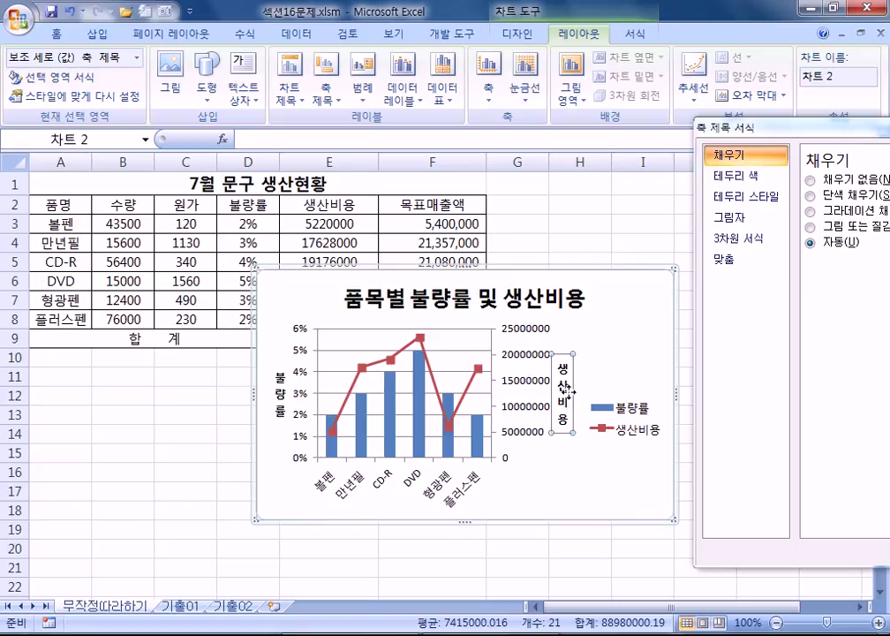
# Move the chart below the table and resize it to fill cells A13:F28, closing the formatting dialog.
pyautogui.moveTo(270, 269); pyautogui.dragTo(50, 412)
pyautogui.scroll(-3, 491, 411)
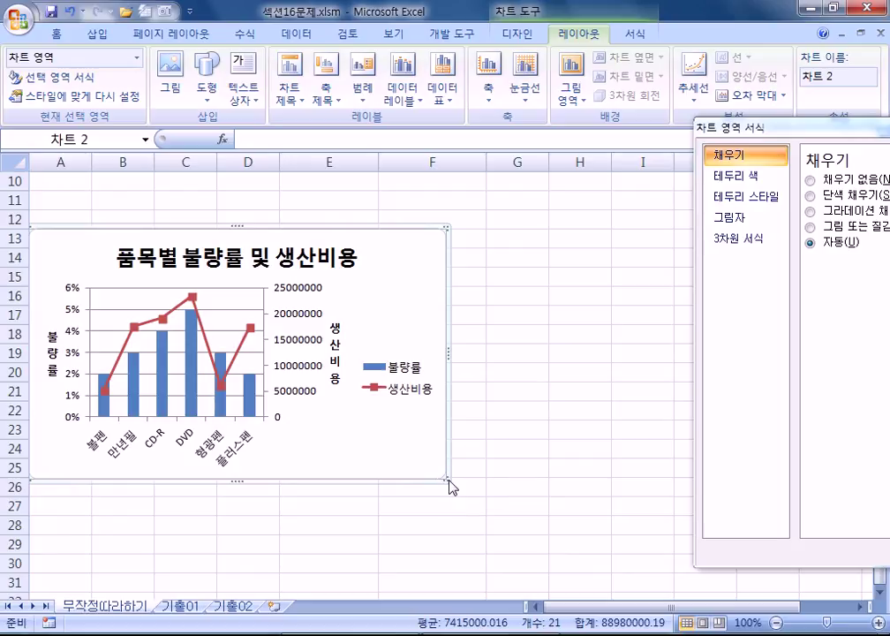
pyautogui.click(530, 523)
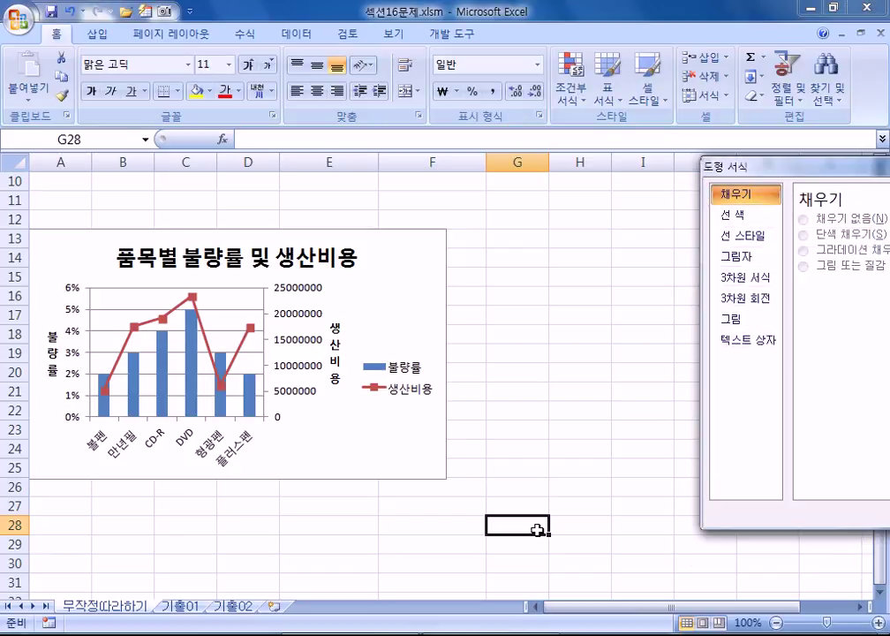
pyautogui.moveTo(820, 175); pyautogui.dragTo(614, 189)
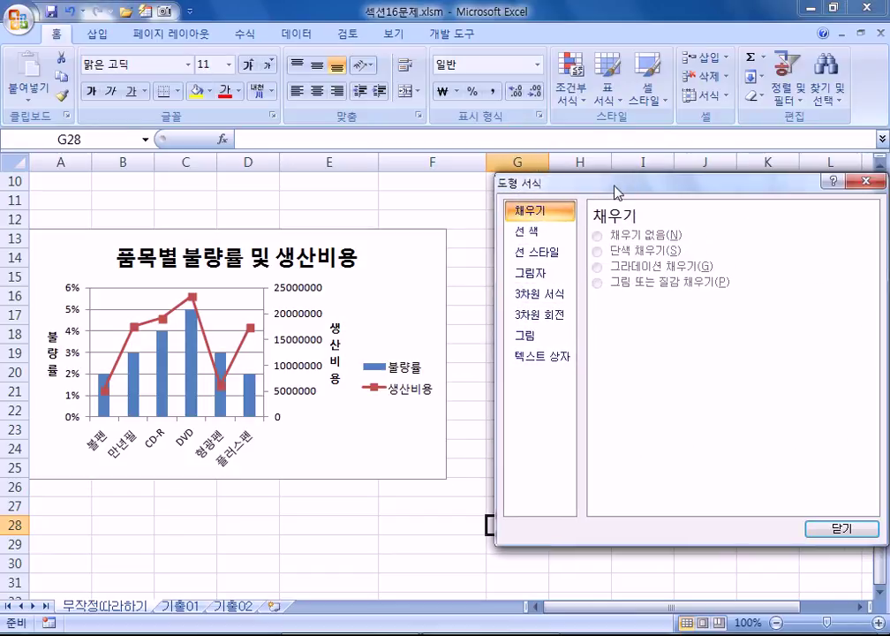
pyautogui.click(861, 181)
pyautogui.click(411, 448)
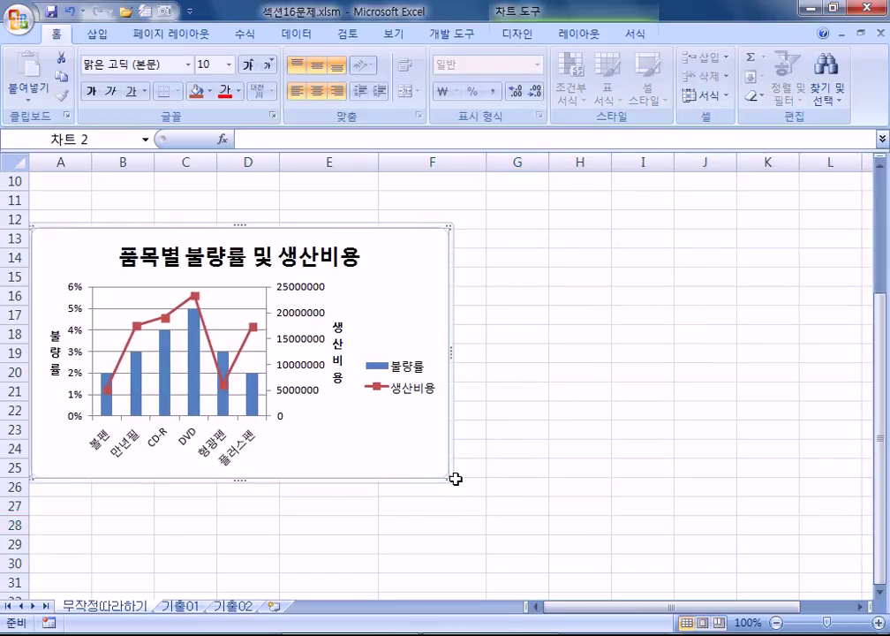
pyautogui.moveTo(449, 476); pyautogui.dragTo(475, 534)
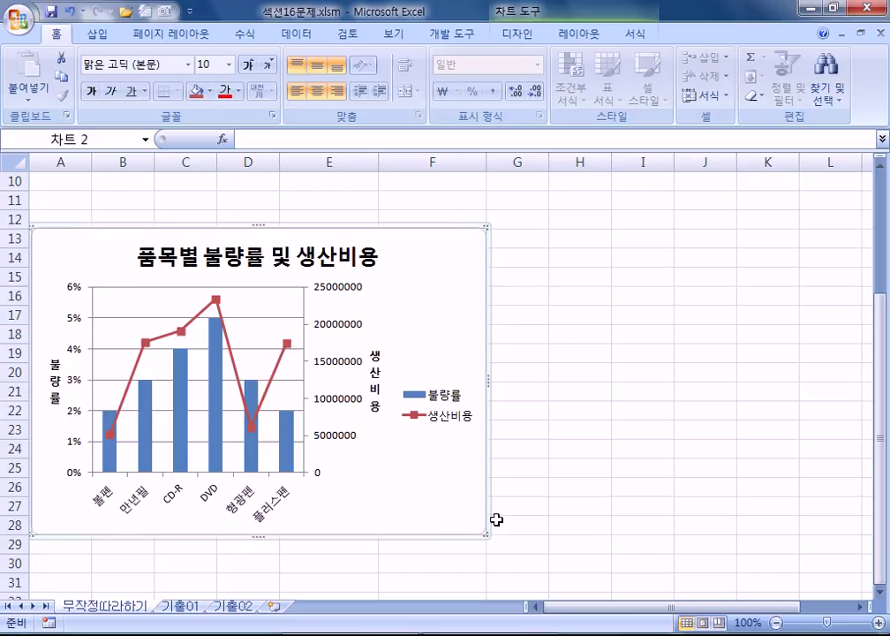
# Change the chart title's font to 굴림.
pyautogui.click(318, 238)
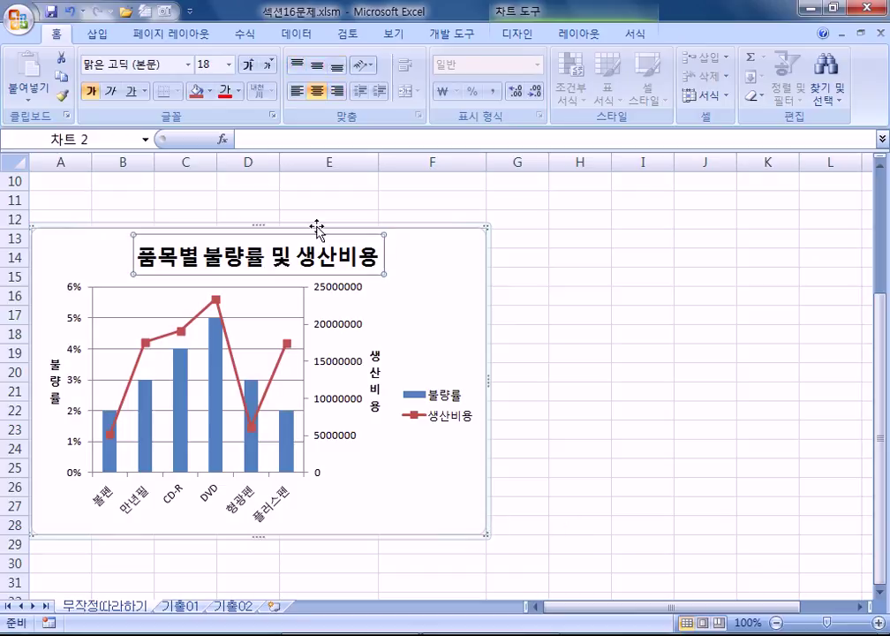
pyautogui.click(187, 65)
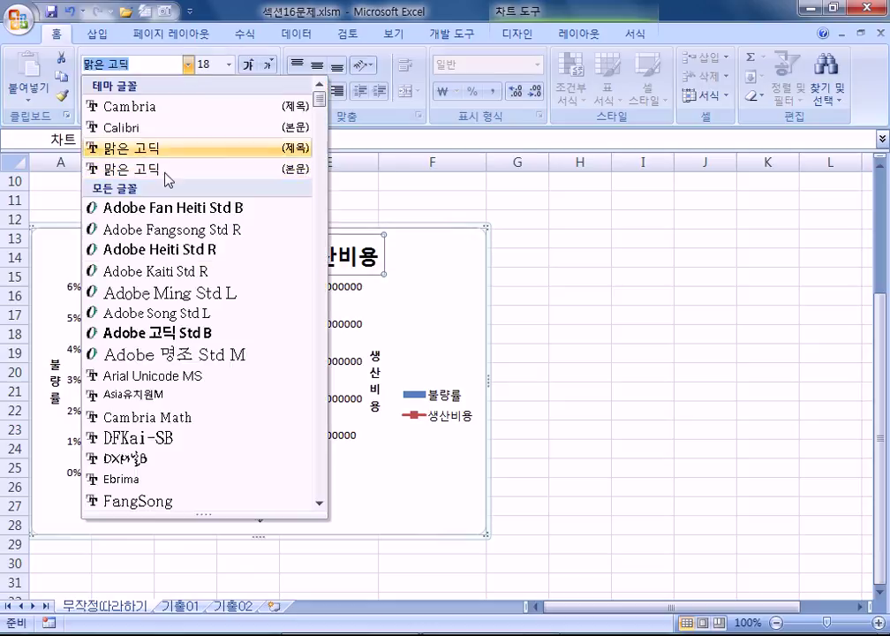
pyautogui.scroll(-5, 223, 294)
pyautogui.scroll(-6, 224, 294)
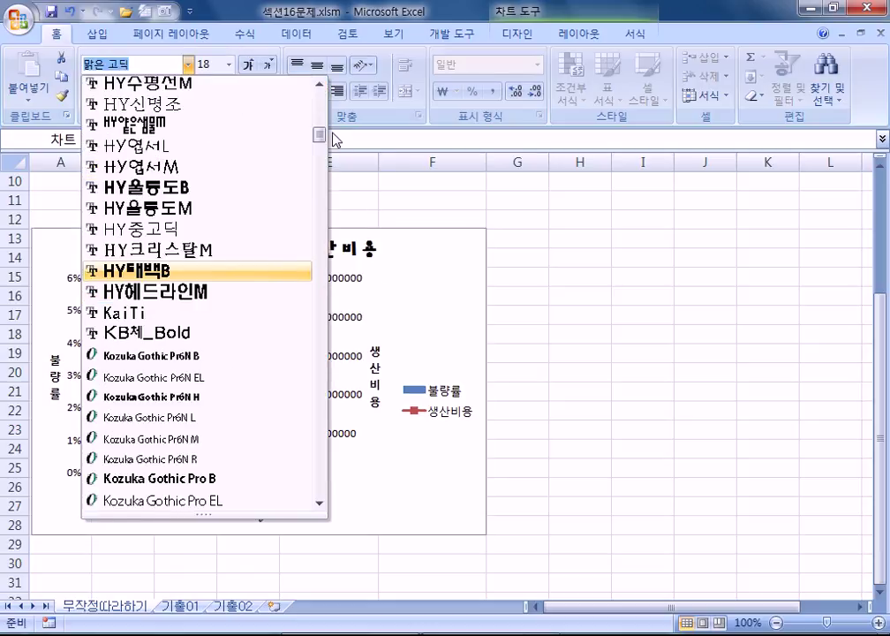
pyautogui.scroll(-5, 314, 234)
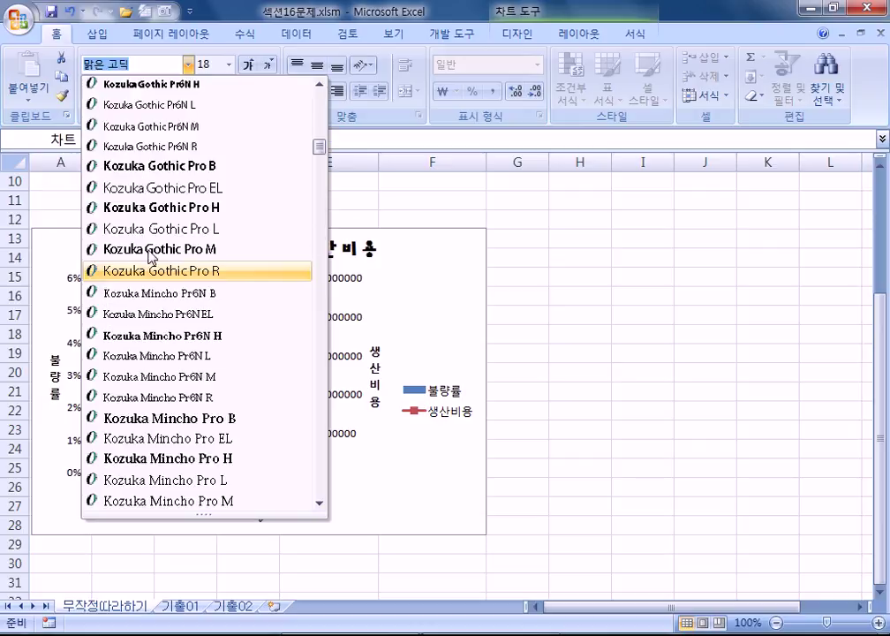
pyautogui.scroll(-8, 150, 250)
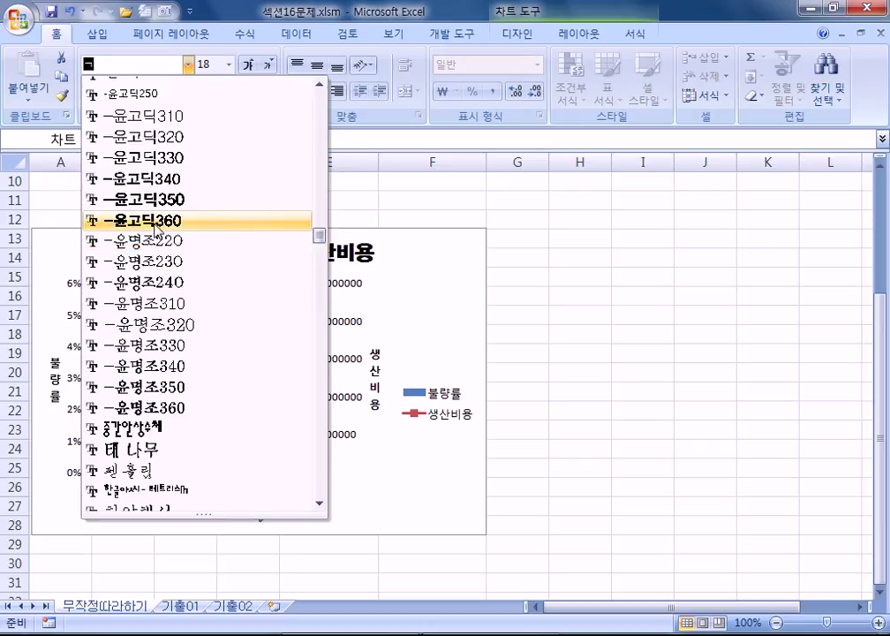
pyautogui.write('굴림')
pyautogui.press('Return')
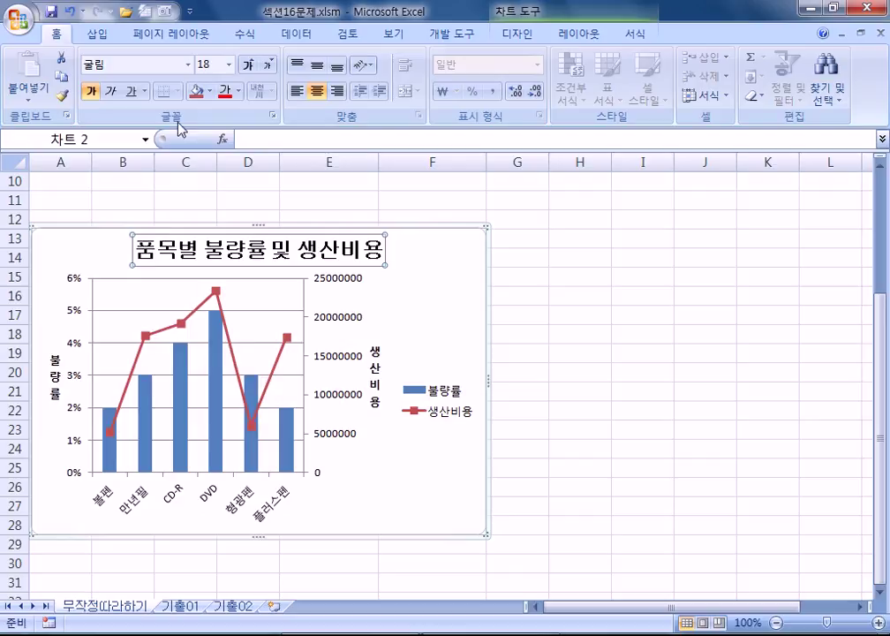
# Set the chart title's text to 14-point bold.
pyautogui.click(272, 66)
pyautogui.click(274, 67)
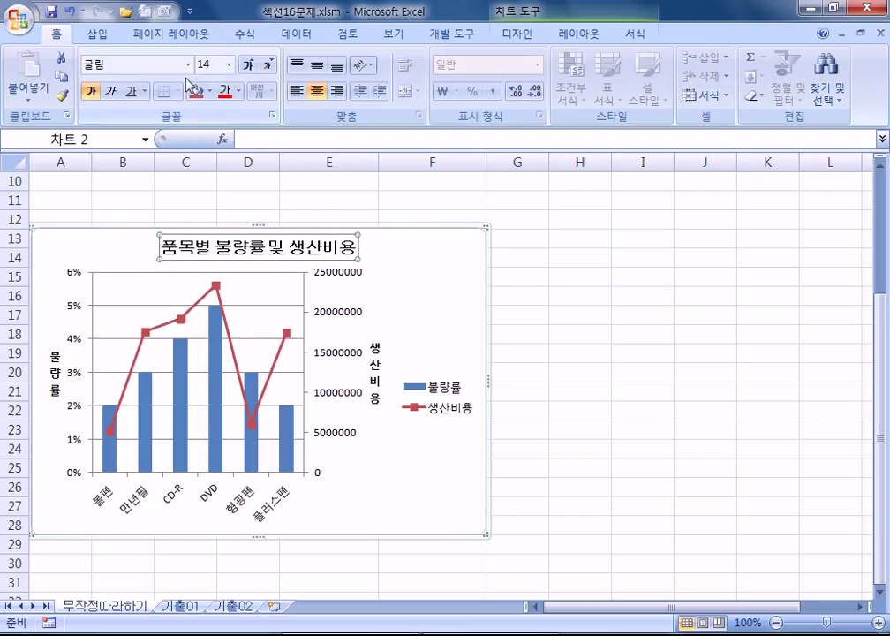
pyautogui.click(92, 93)
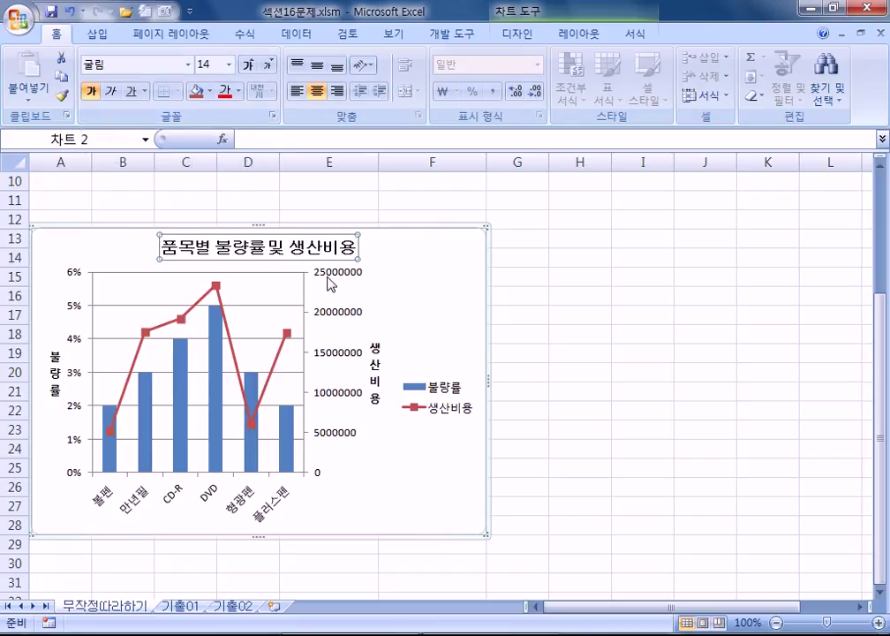
# Format the secondary vertical axis labels as numbers with a thousands separator and 0 decimal places.
pyautogui.click(329, 282)
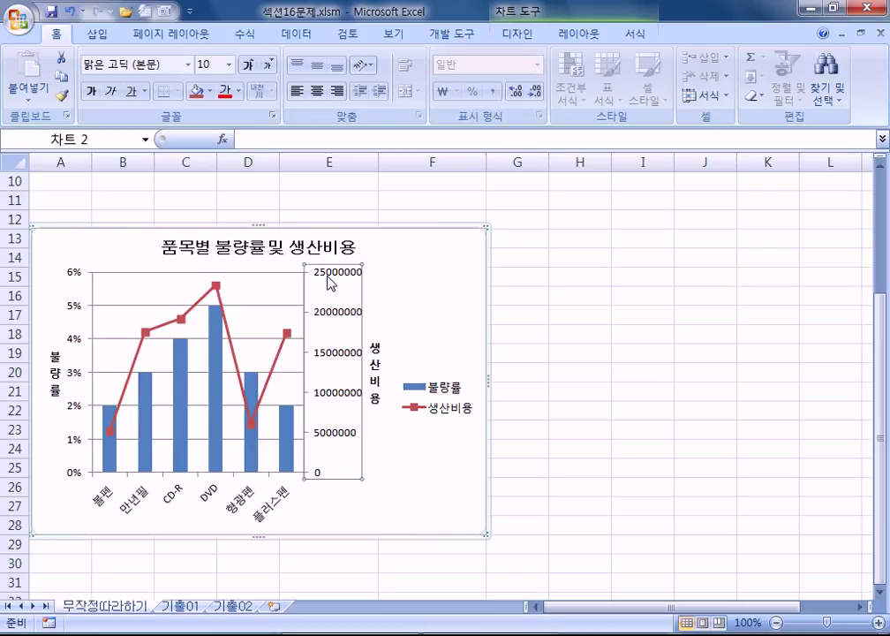
pyautogui.doubleClick(330, 282)
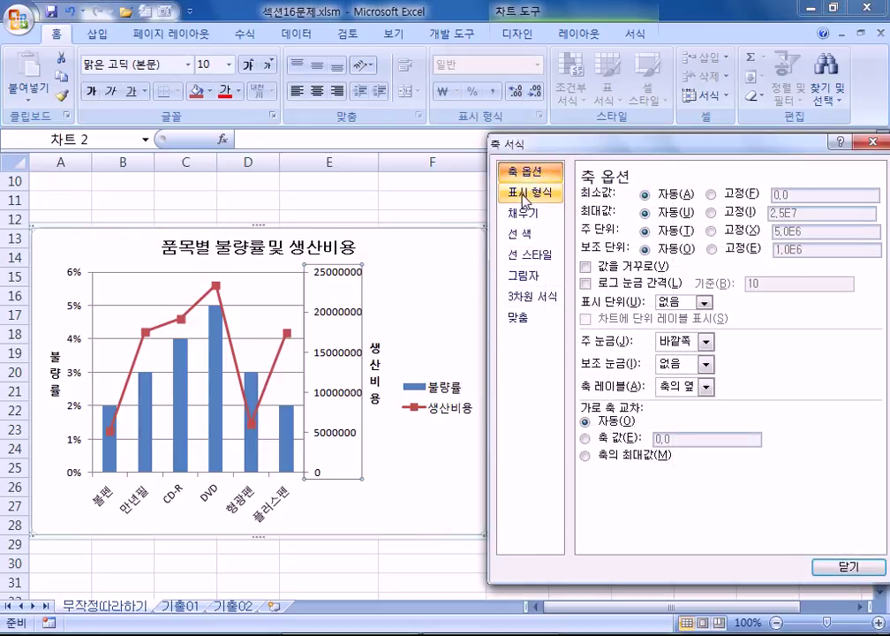
pyautogui.click(527, 196)
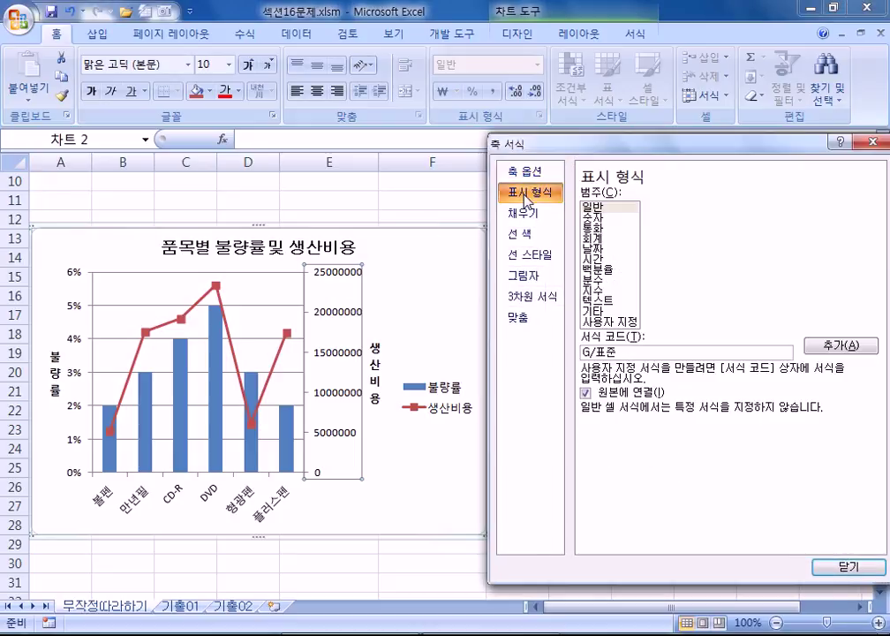
pyautogui.click(592, 216)
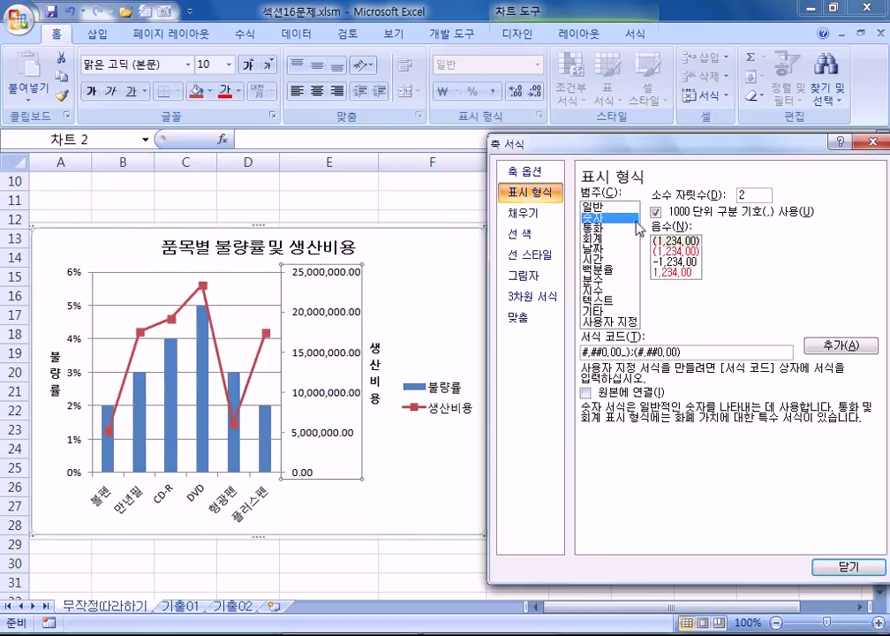
pyautogui.click(678, 215)
pyautogui.click(678, 215)
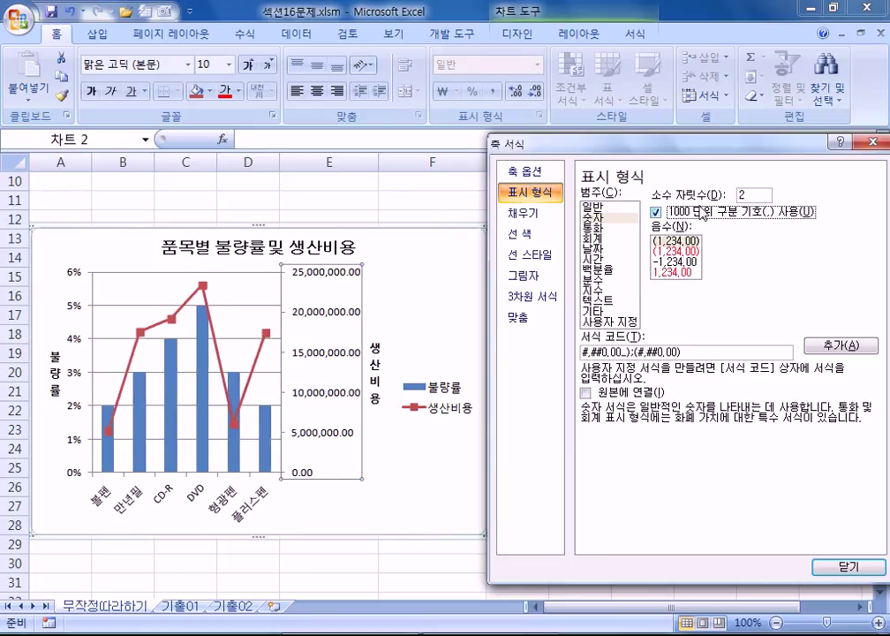
pyautogui.doubleClick(757, 194)
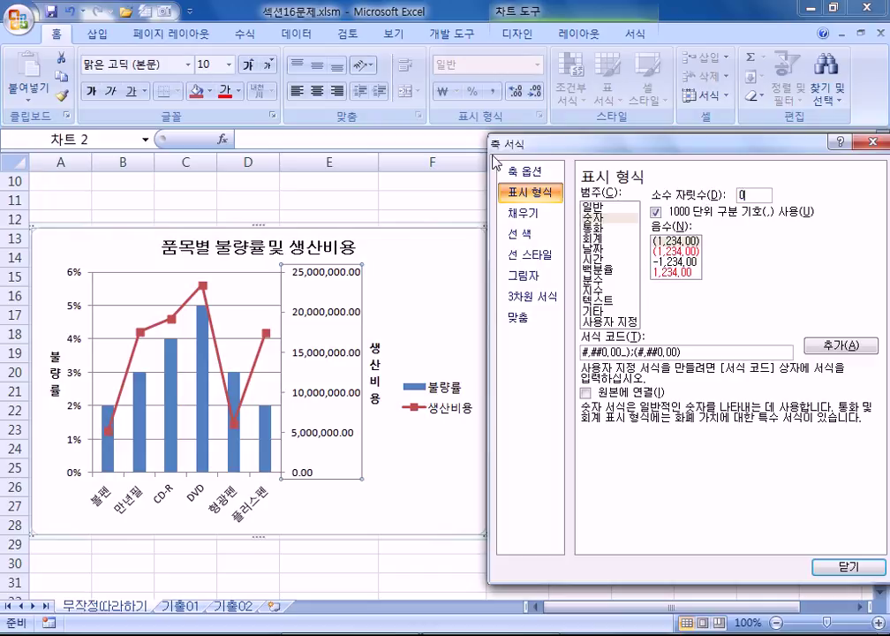
# Fix the secondary vertical axis maximum at 30000000 and its major unit at 10000000.
pyautogui.click(530, 170)
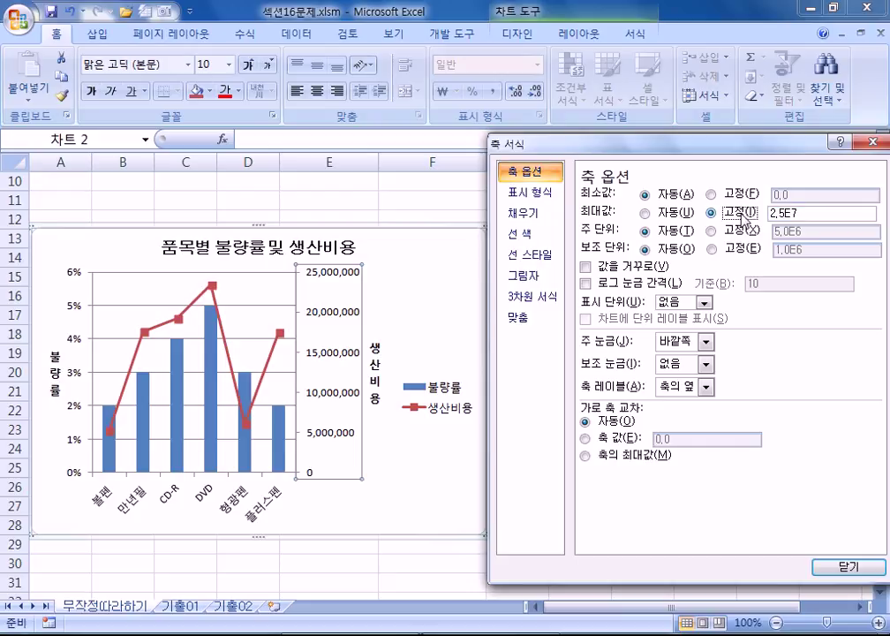
pyautogui.moveTo(805, 213); pyautogui.dragTo(772, 214)
pyautogui.click(818, 211)
pyautogui.moveTo(822, 213); pyautogui.dragTo(696, 210)
pyautogui.write('30000000')
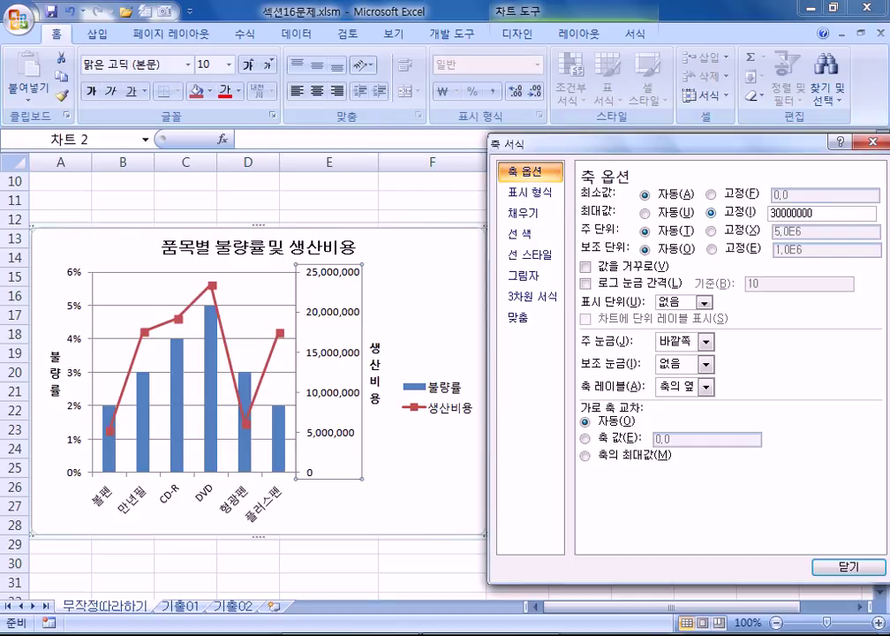
pyautogui.click(711, 230)
pyautogui.moveTo(811, 232); pyautogui.dragTo(695, 252)
pyautogui.write('10000000')
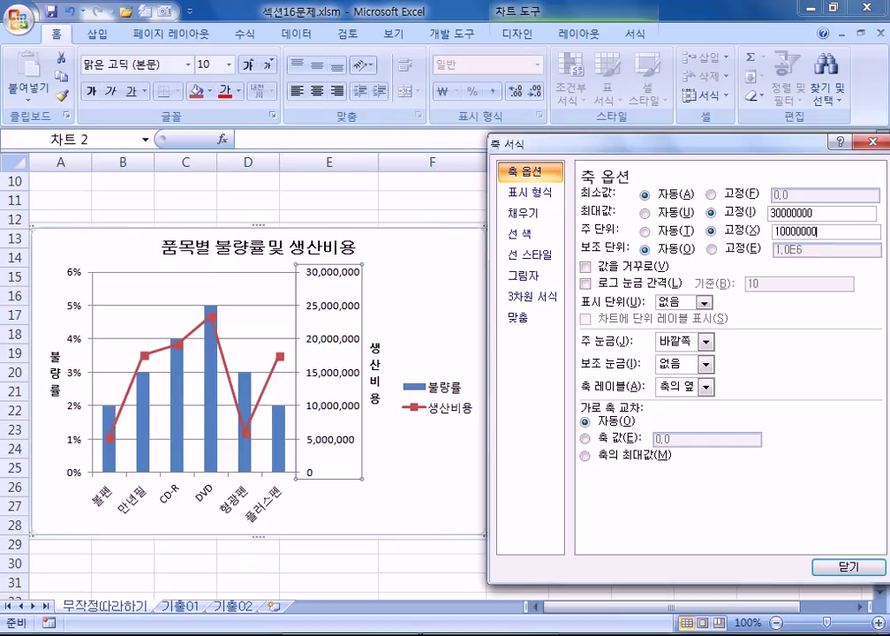
# Place the chart legend below the plot area.
pyautogui.click(463, 412)
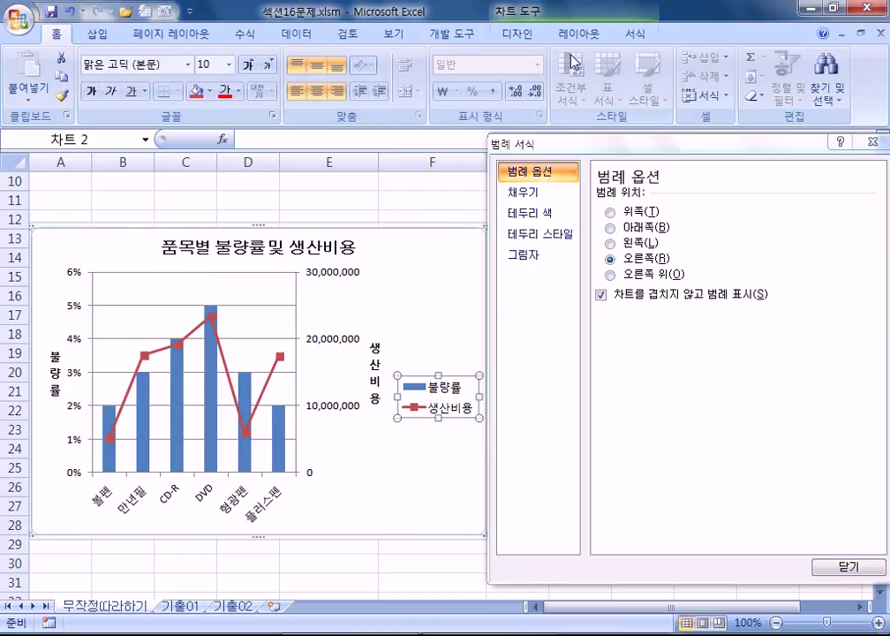
pyautogui.click(592, 33)
pyautogui.click(378, 92)
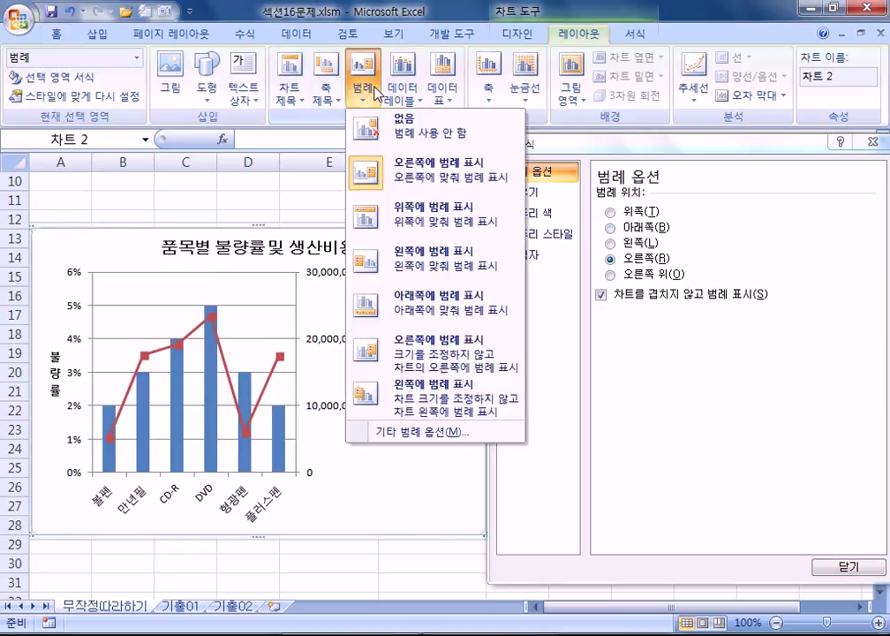
pyautogui.click(421, 315)
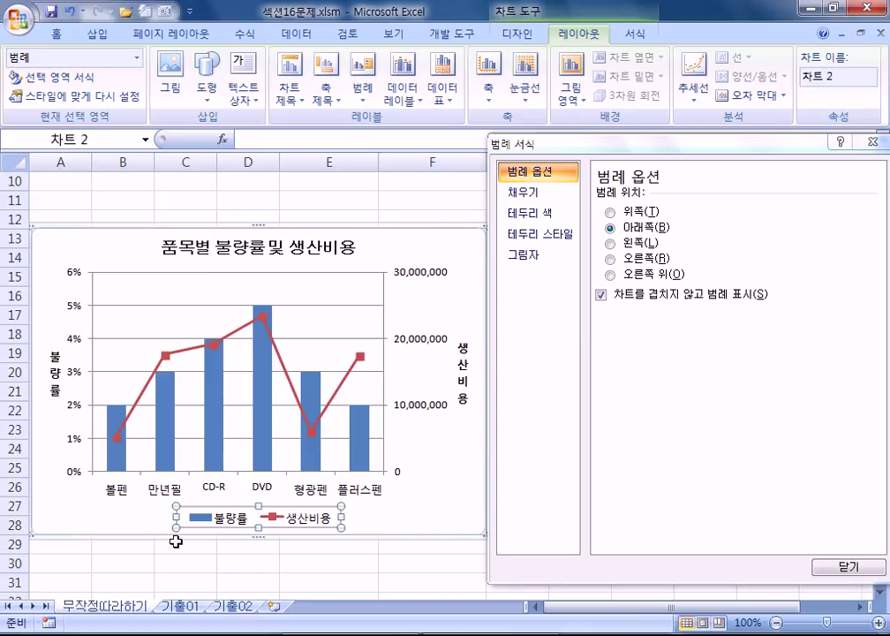
pyautogui.click(541, 238)
pyautogui.click(542, 215)
pyautogui.click(540, 235)
pyautogui.click(689, 216)
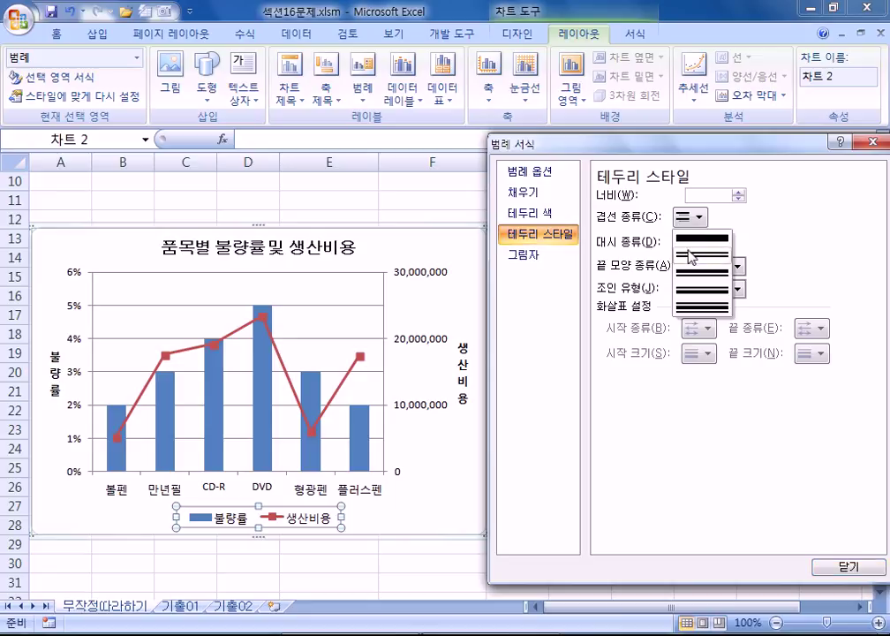
# Give the legend a solid border line in standard blue.
pyautogui.click(517, 217)
pyautogui.click(517, 218)
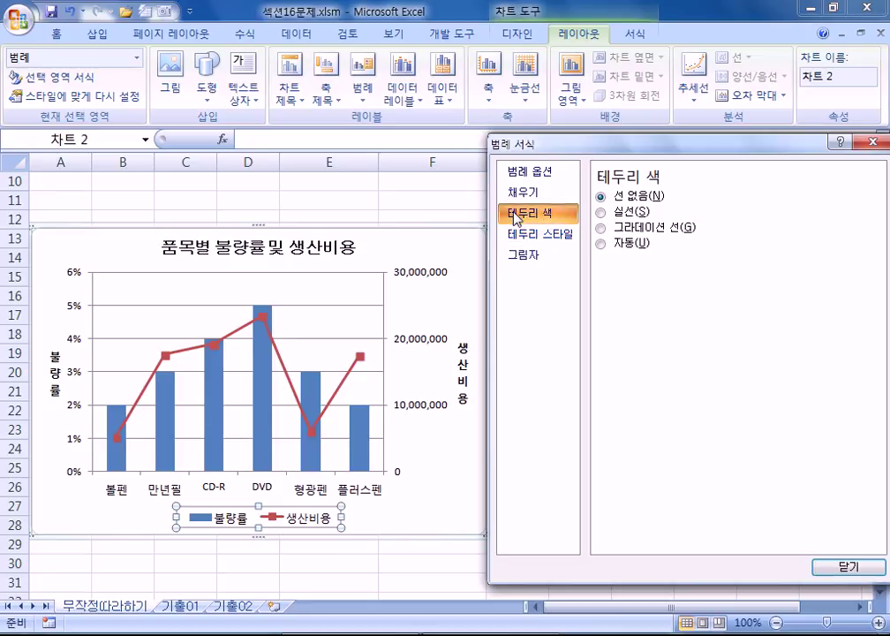
pyautogui.click(629, 212)
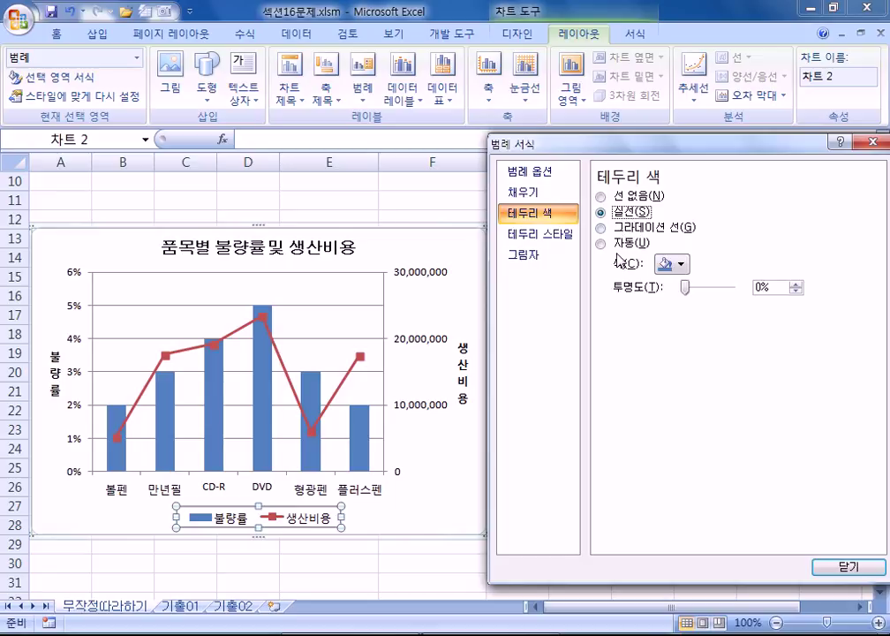
pyautogui.click(667, 267)
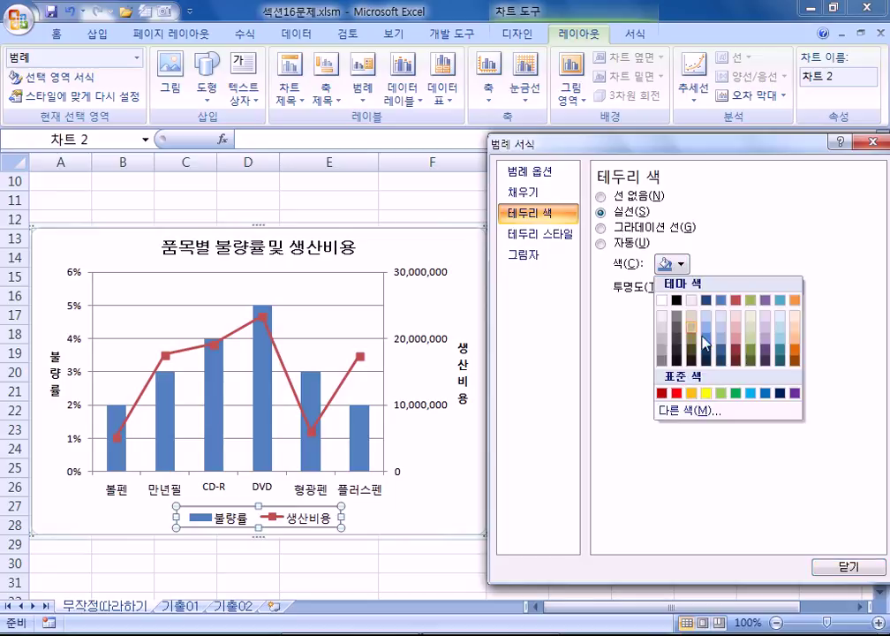
pyautogui.click(766, 394)
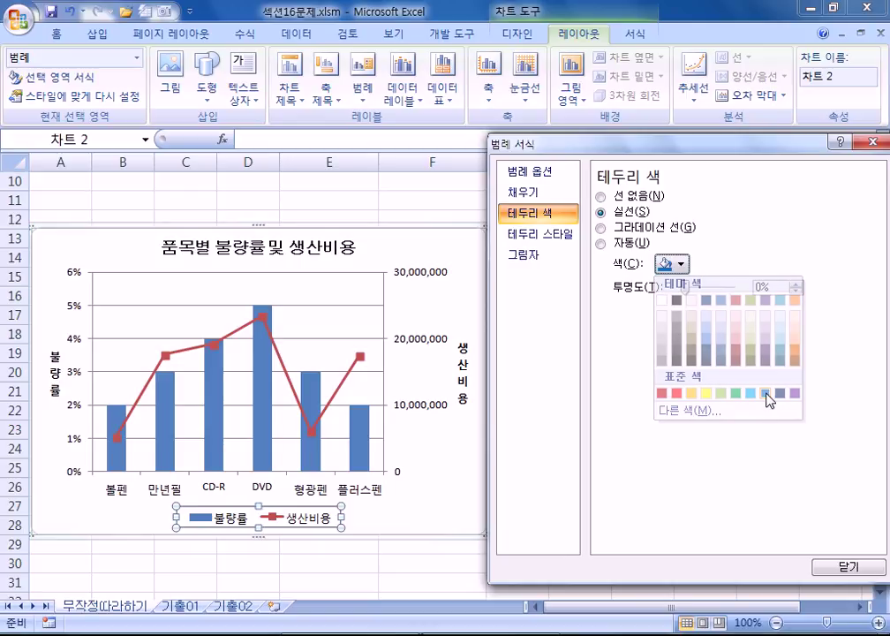
# Set the legend's text to the 궁서 font, 13 points, bold, and move the legend formatting dialog clear of the chart.
pyautogui.click(60, 35)
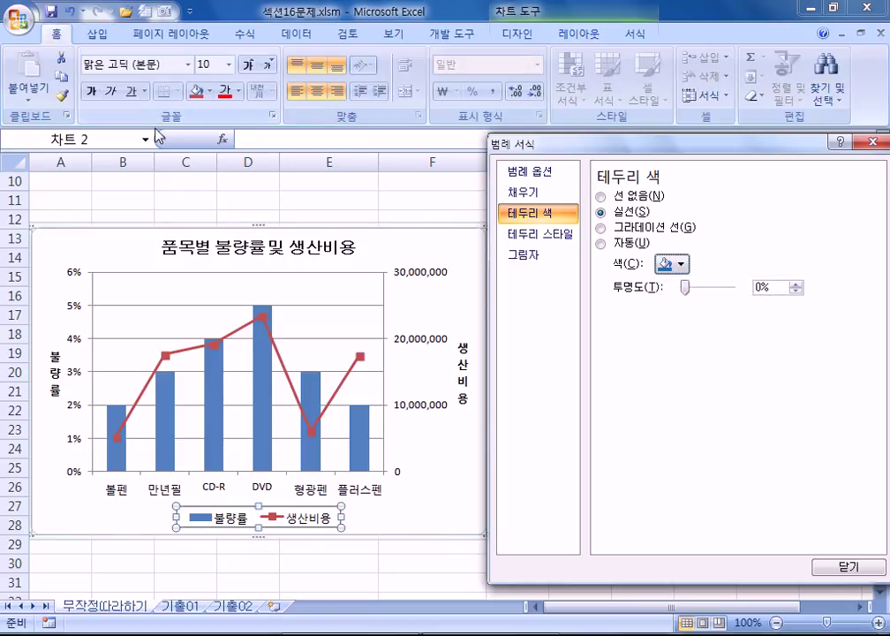
pyautogui.click(190, 67)
pyautogui.scroll(-20, 208, 221)
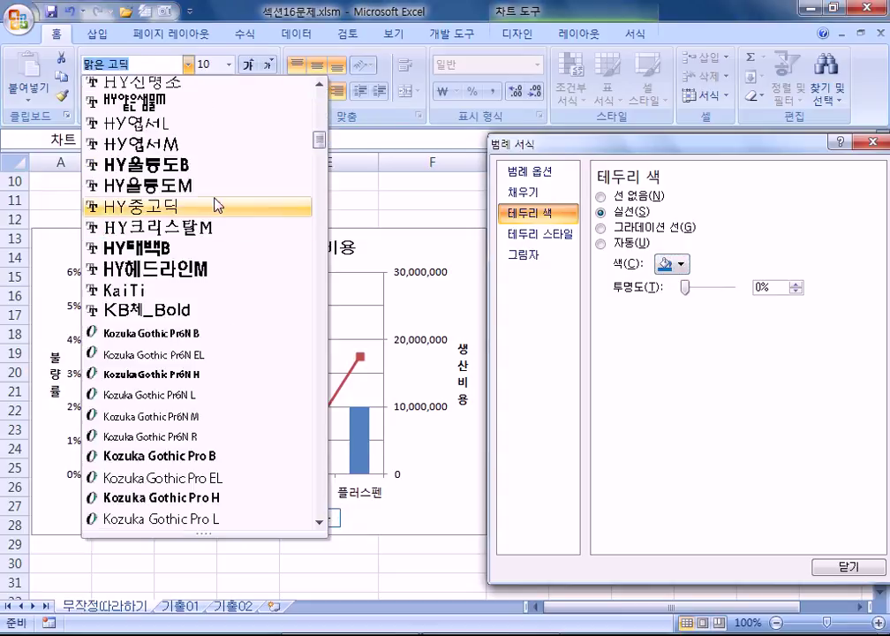
pyautogui.scroll(-10, 221, 265)
pyautogui.scroll(2, 172, 305)
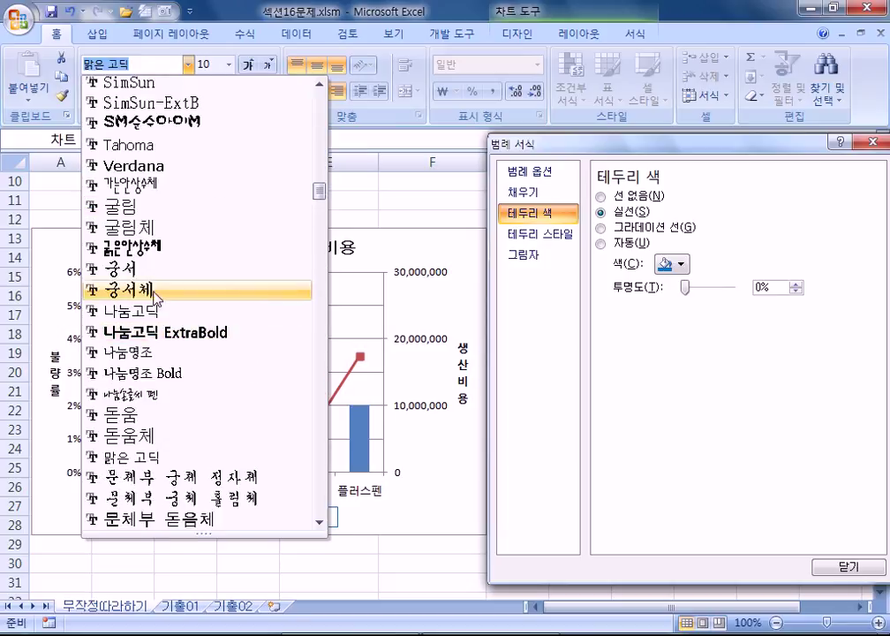
pyautogui.click(149, 270)
pyautogui.click(203, 65)
pyautogui.write('13')
pyautogui.press('Return')
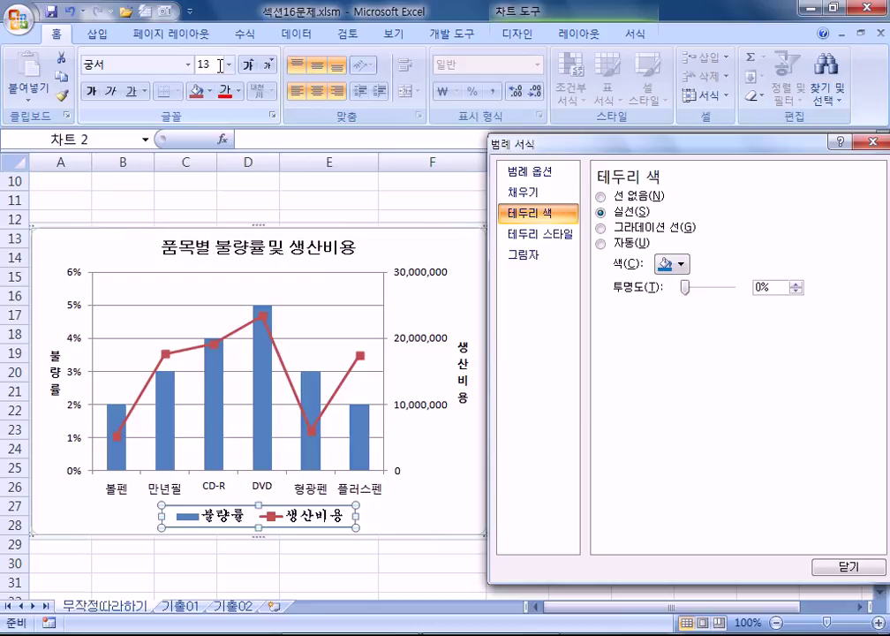
pyautogui.click(92, 92)
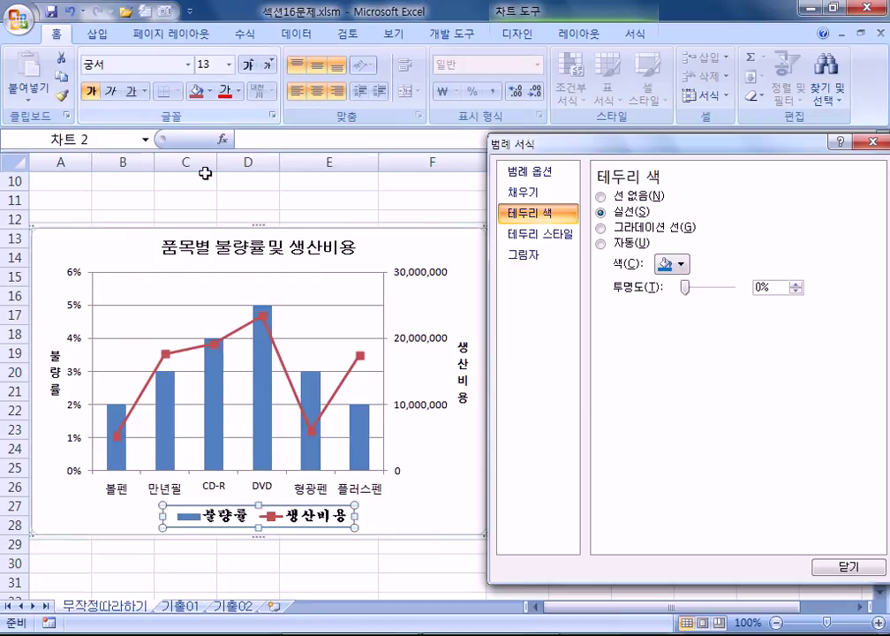
pyautogui.moveTo(600, 152); pyautogui.dragTo(663, 152)
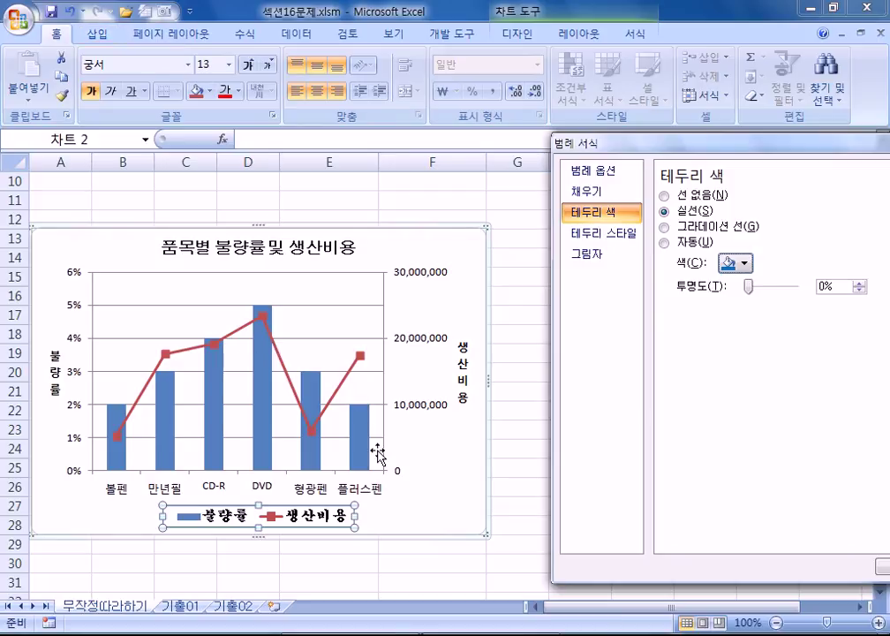
# Try adding default data labels to the 불량률 column series.
pyautogui.click(272, 428)
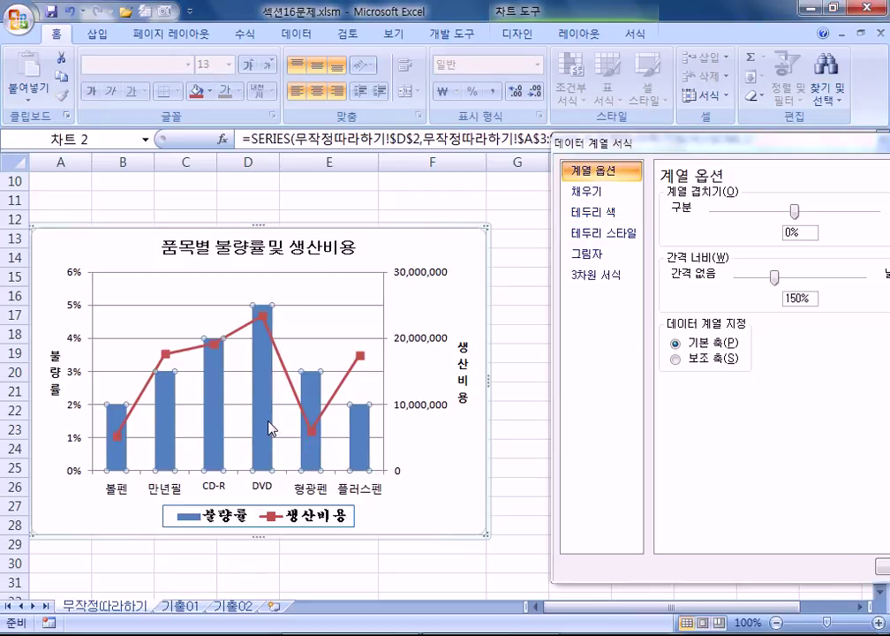
pyautogui.rightClick(270, 429)
pyautogui.click(354, 536)
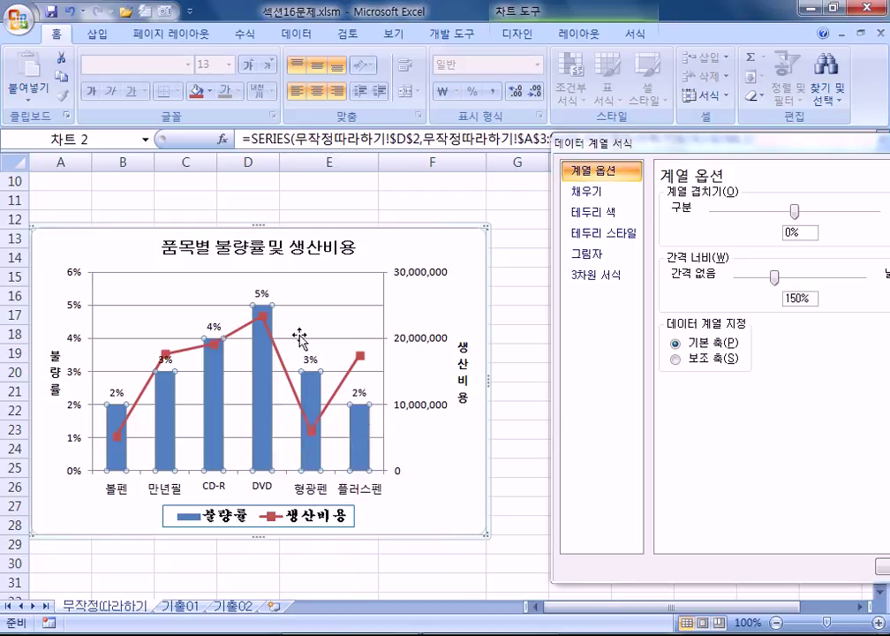
pyautogui.rightClick(265, 393)
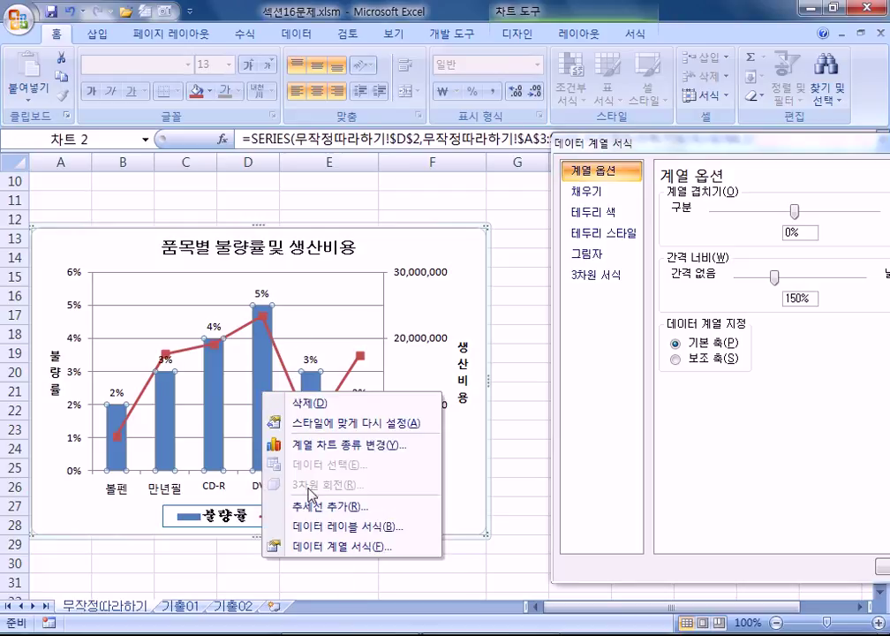
pyautogui.press('Escape')
pyautogui.hotkey('ctrl', 'z')
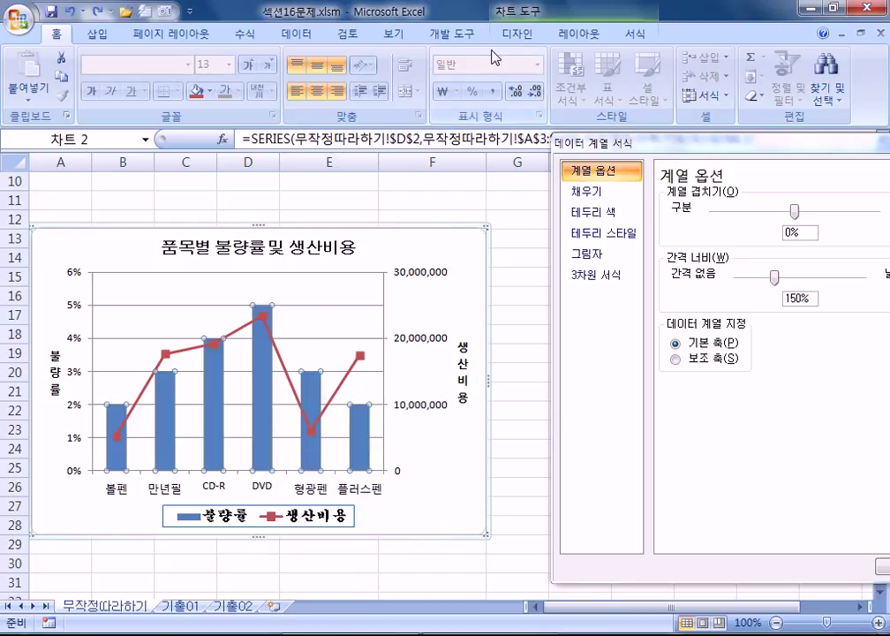
# Add data labels at the outside end of the 불량률 columns.
pyautogui.click(576, 34)
pyautogui.click(396, 108)
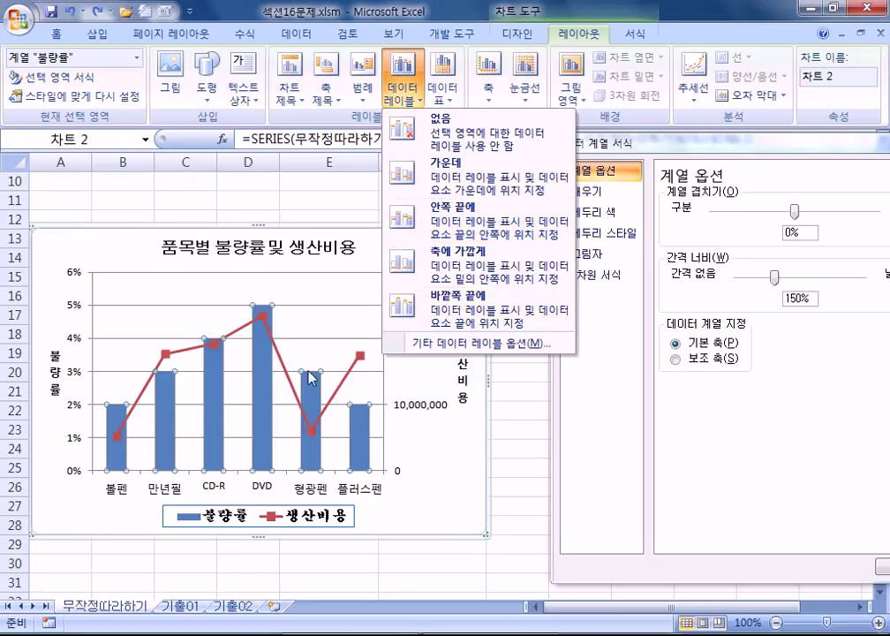
pyautogui.rightClick(263, 382)
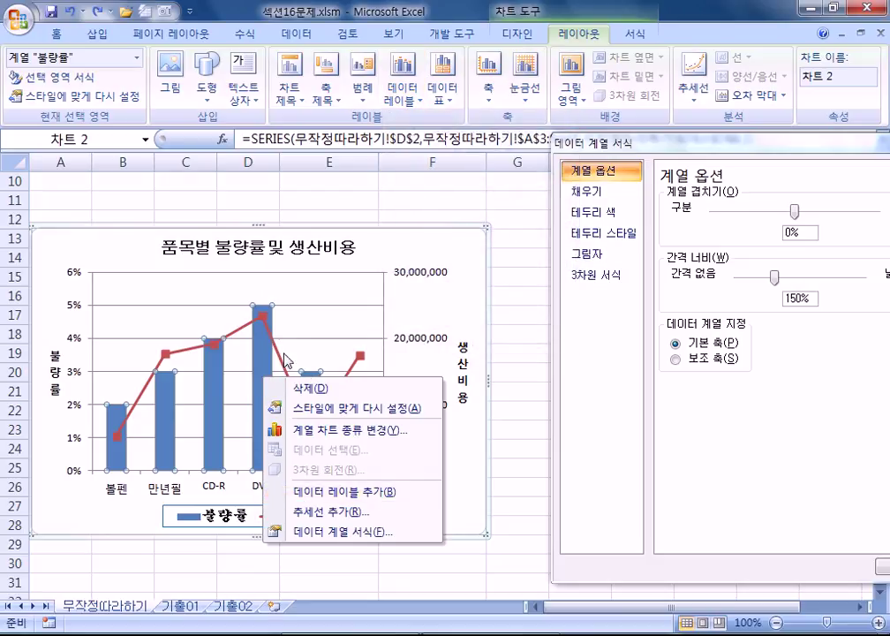
pyautogui.click(402, 88)
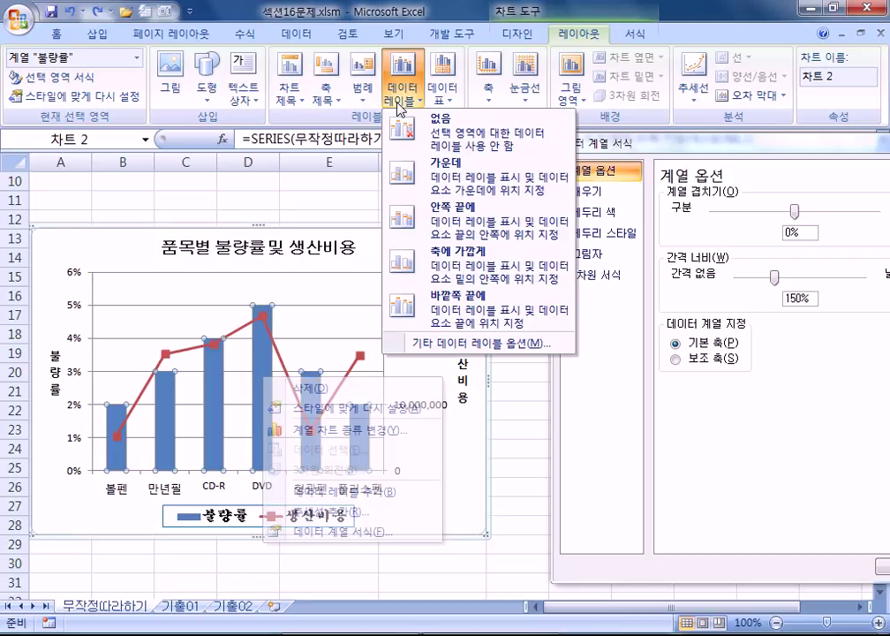
pyautogui.click(449, 310)
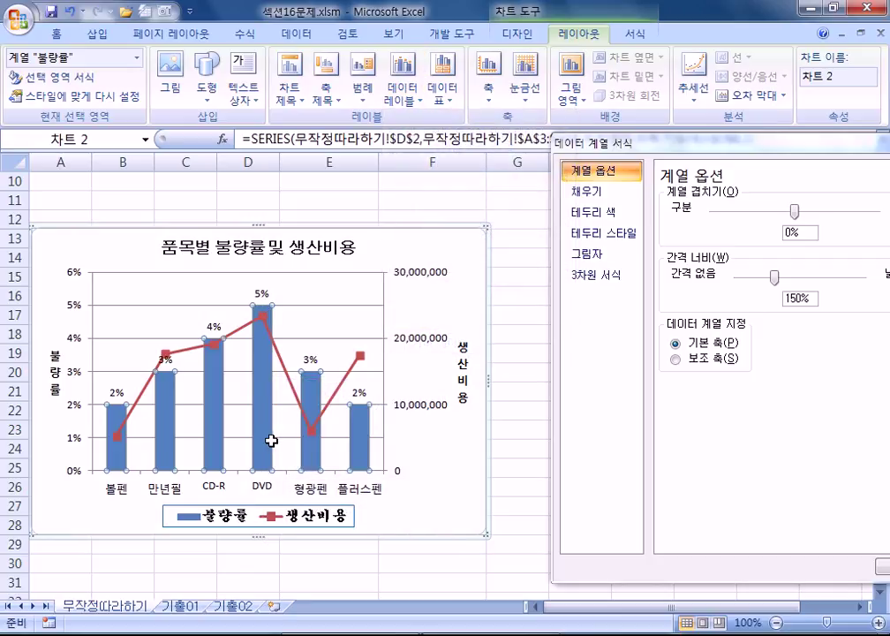
# Set the line width of the 생산비용 series to 4 pt.
pyautogui.click(402, 88)
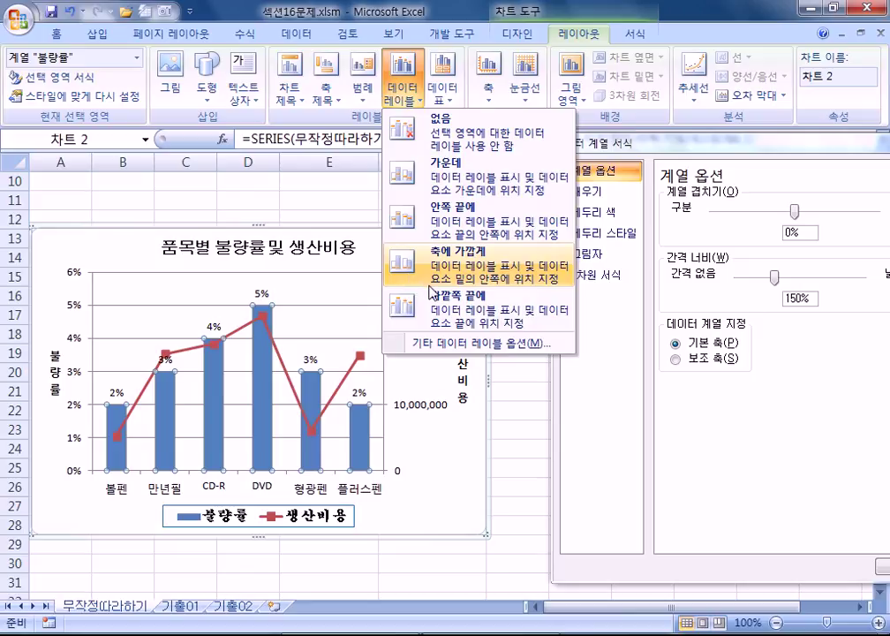
pyautogui.click(348, 385)
pyautogui.click(349, 383)
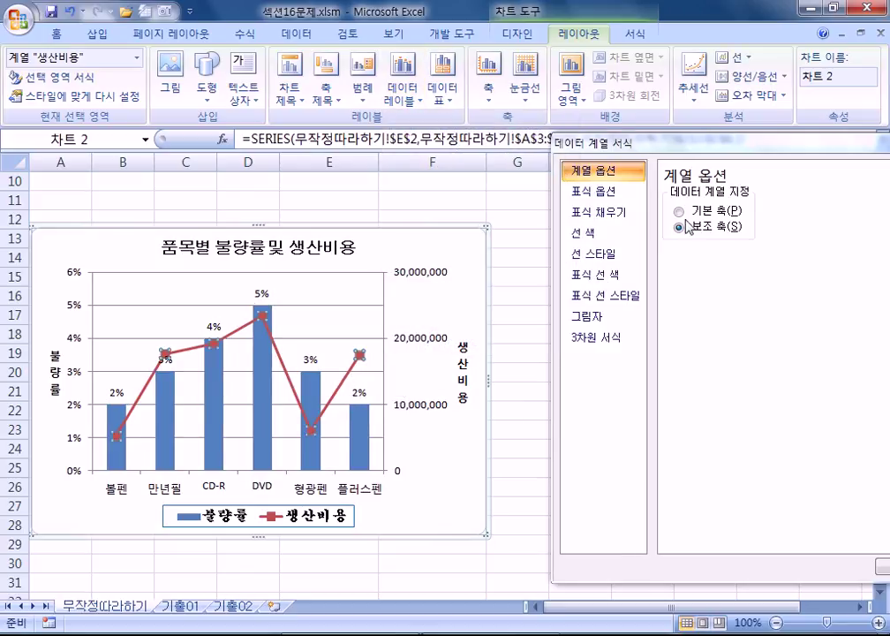
pyautogui.click(593, 254)
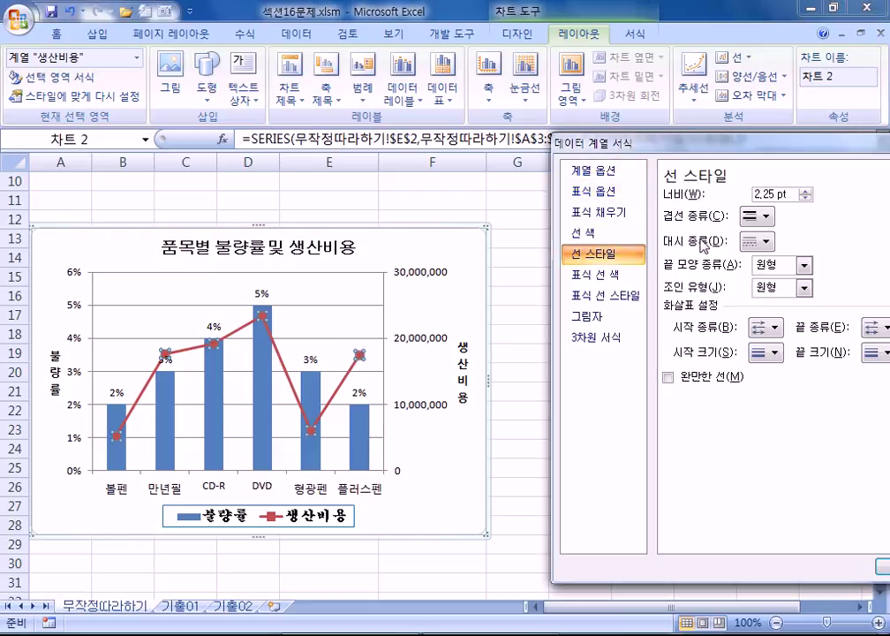
pyautogui.click(806, 197)
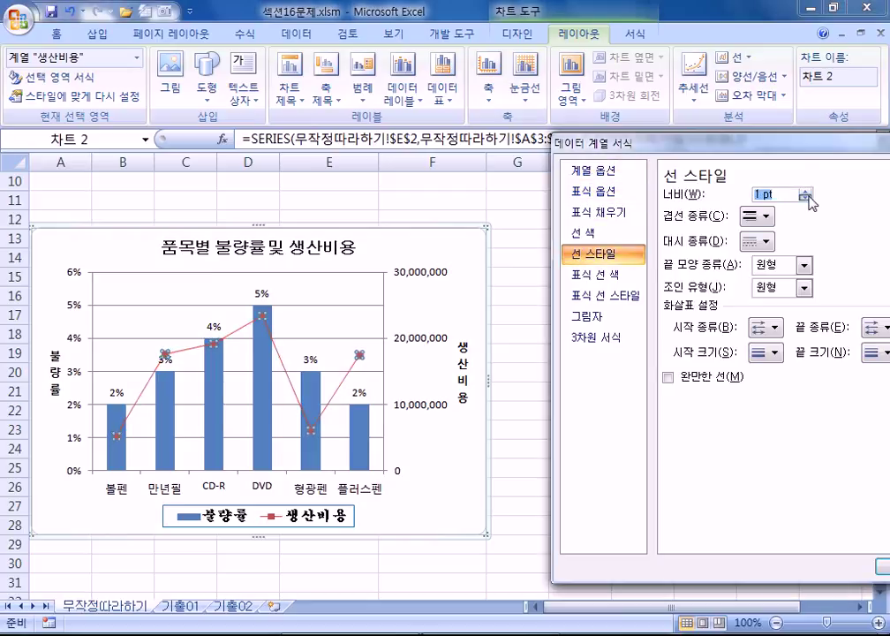
pyautogui.click(806, 198)
pyautogui.click(807, 192)
pyautogui.click(807, 193)
pyautogui.click(807, 193)
pyautogui.click(807, 192)
pyautogui.click(806, 192)
pyautogui.click(807, 192)
pyautogui.click(806, 192)
pyautogui.click(807, 192)
pyautogui.click(807, 193)
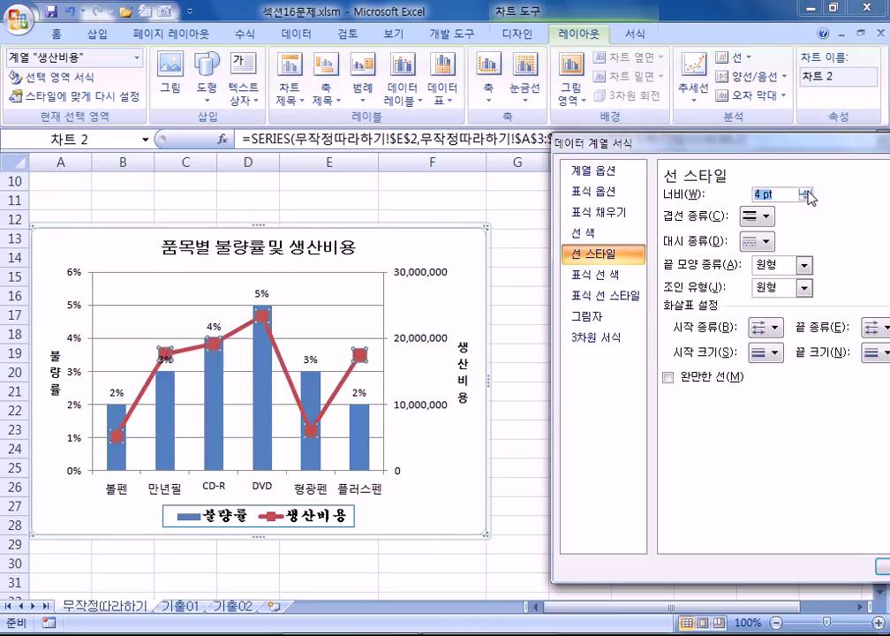
# Colour the 생산비용 series line standard orange and make it a smoothed line.
pyautogui.click(583, 233)
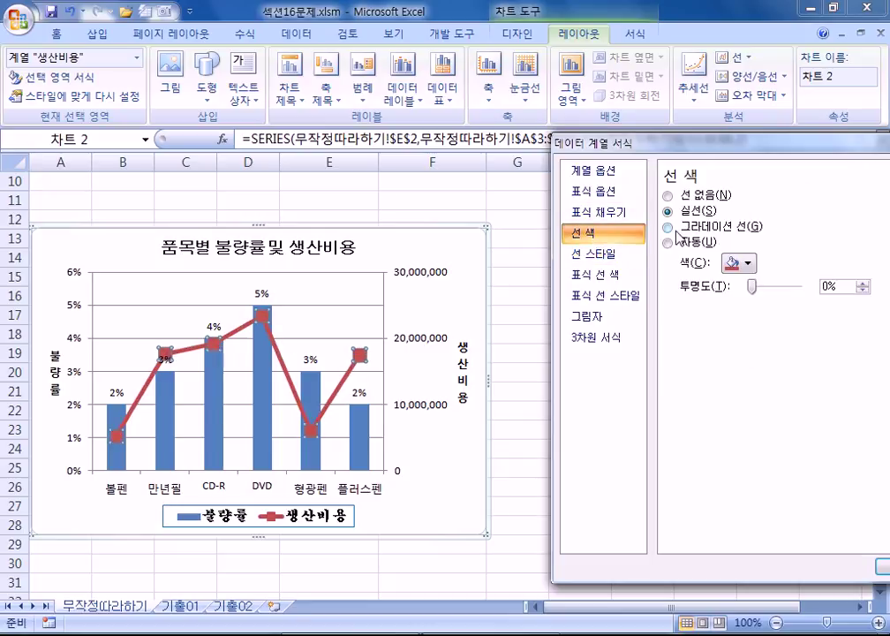
pyautogui.click(747, 263)
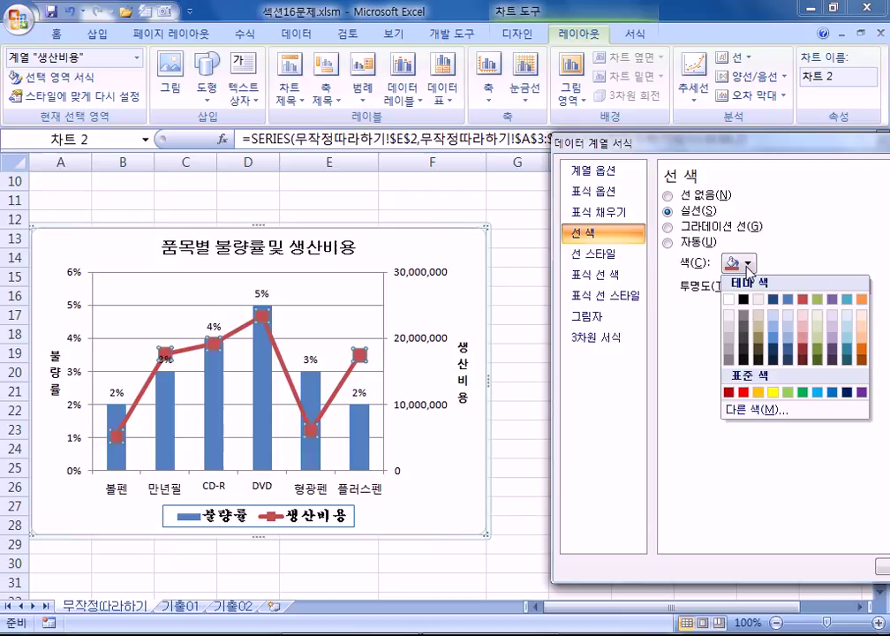
pyautogui.click(758, 393)
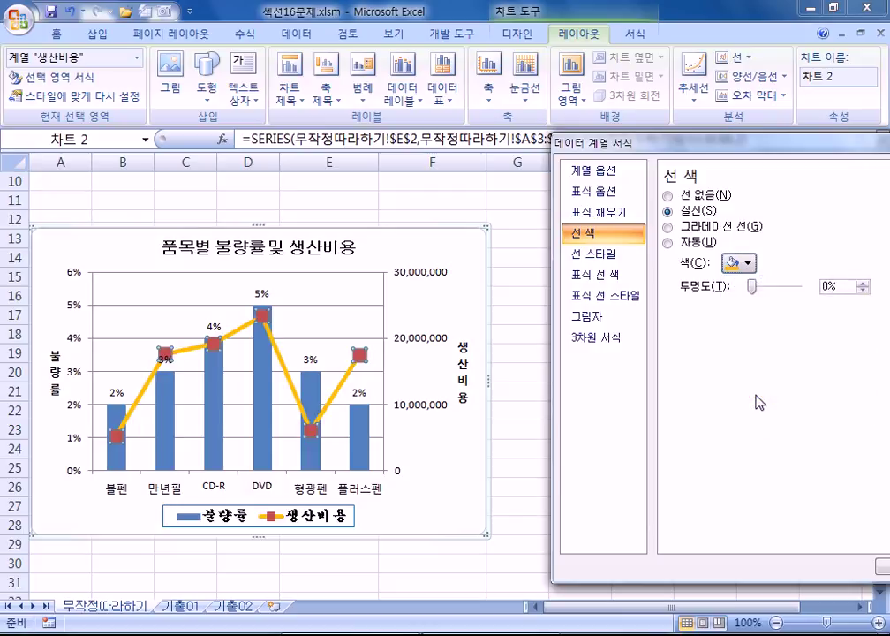
pyautogui.click(578, 254)
pyautogui.click(685, 380)
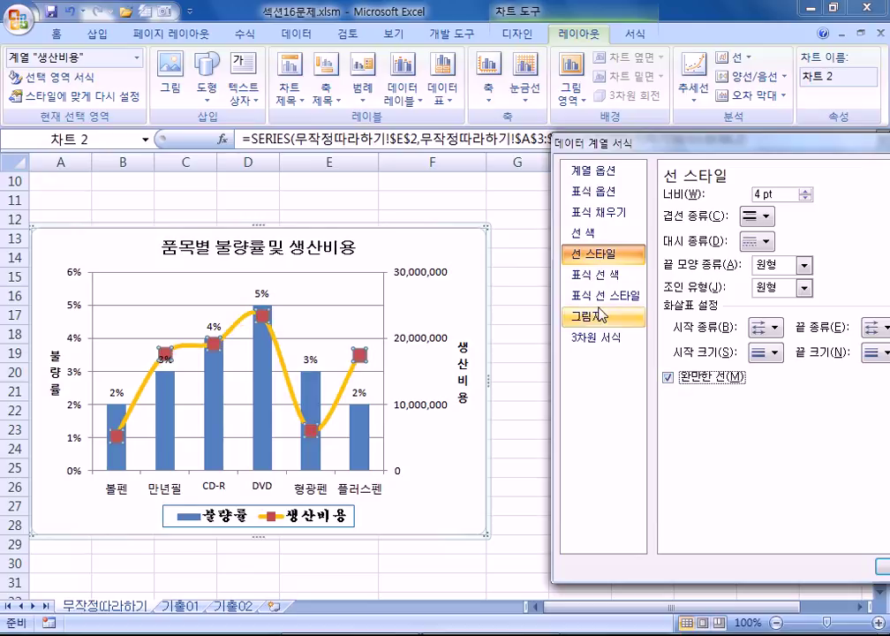
# Apply the outer shadow preset offset diagonally to the lower right to the chart area.
pyautogui.click(468, 235)
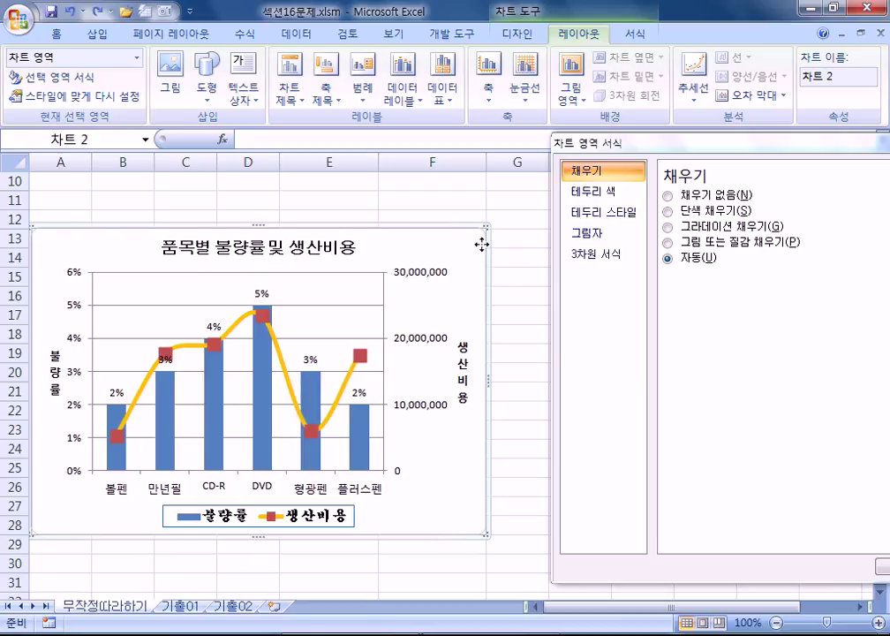
pyautogui.click(587, 232)
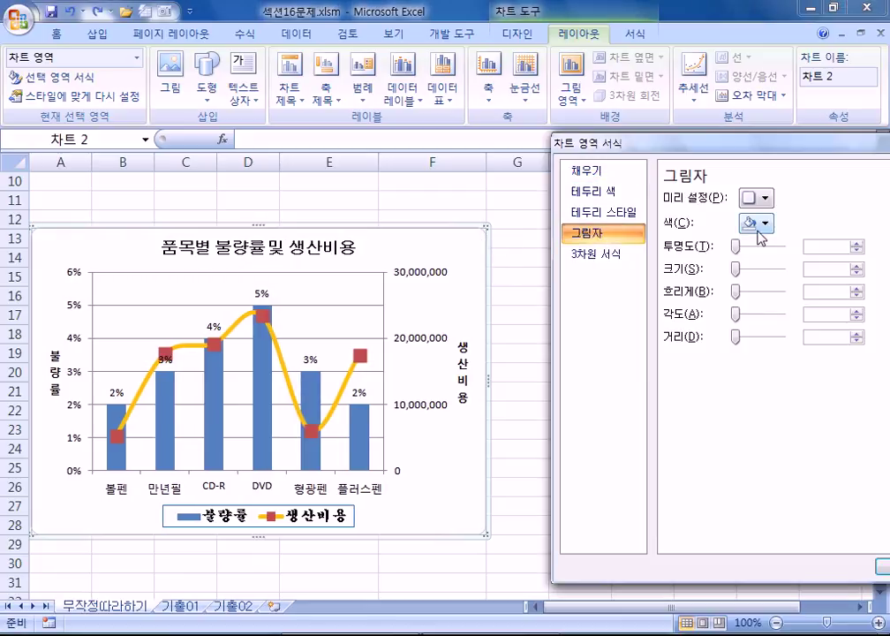
pyautogui.click(766, 199)
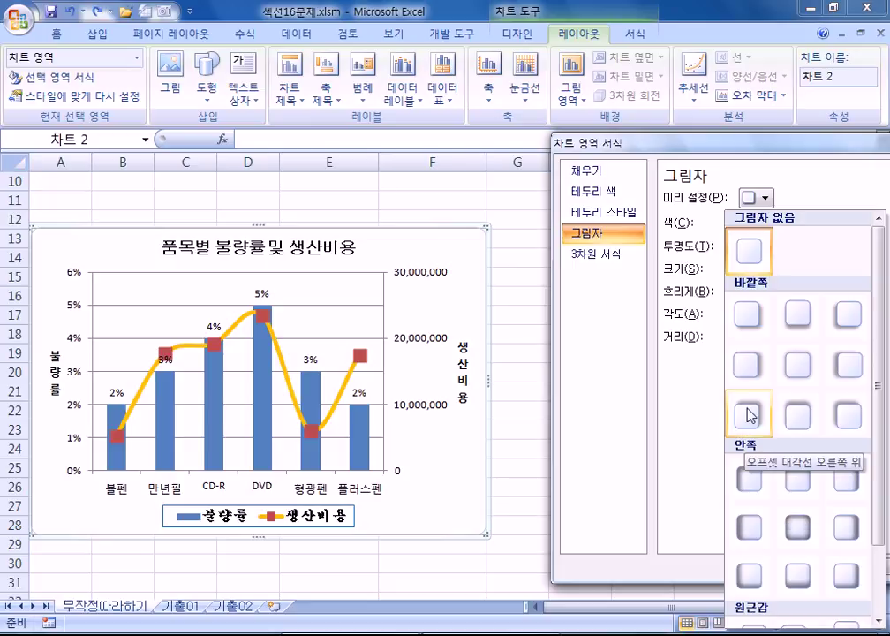
pyautogui.click(742, 328)
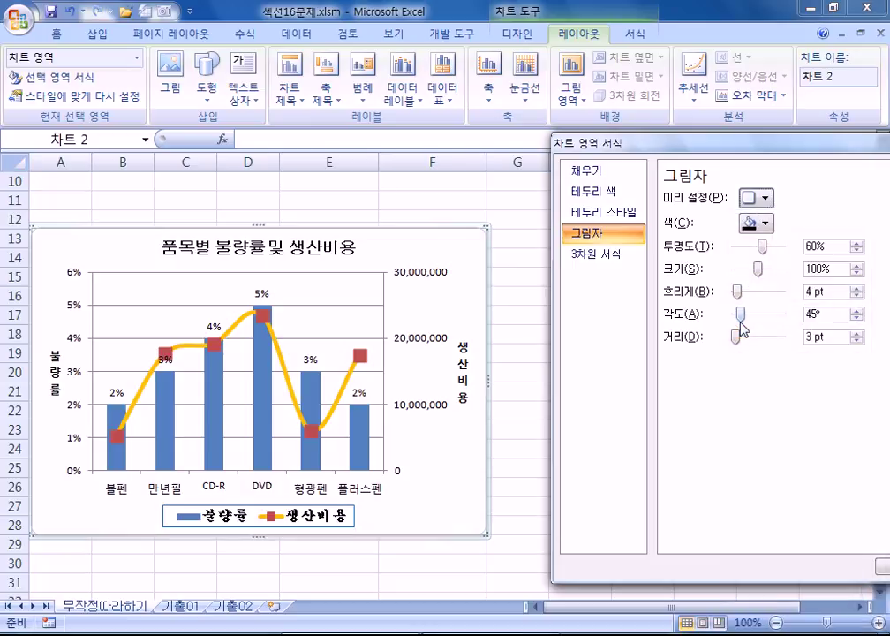
pyautogui.click(509, 579)
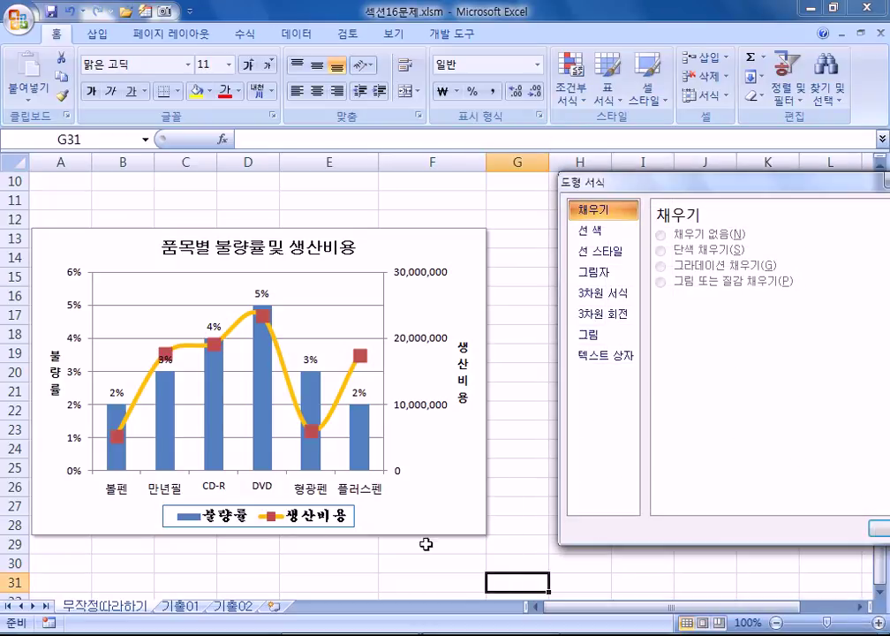
# Give the chart area's border rounded corners and close the chart area formatting dialog.
pyautogui.click(461, 502)
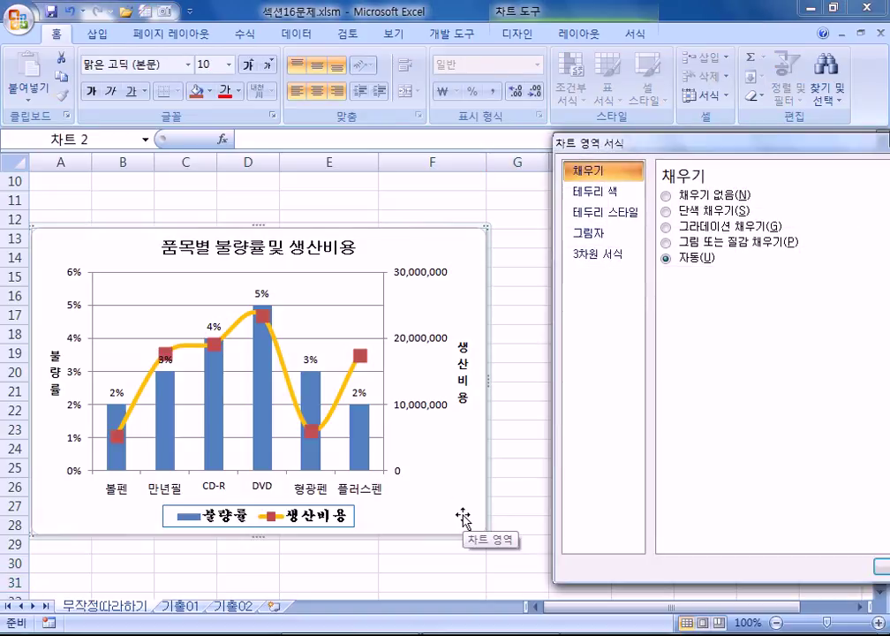
pyautogui.click(594, 216)
pyautogui.click(672, 381)
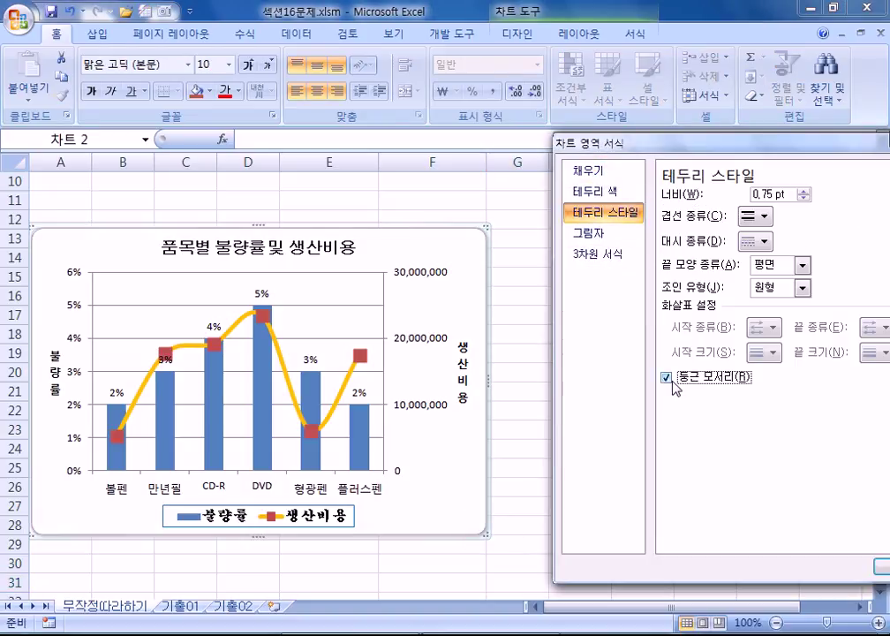
pyautogui.click(538, 552)
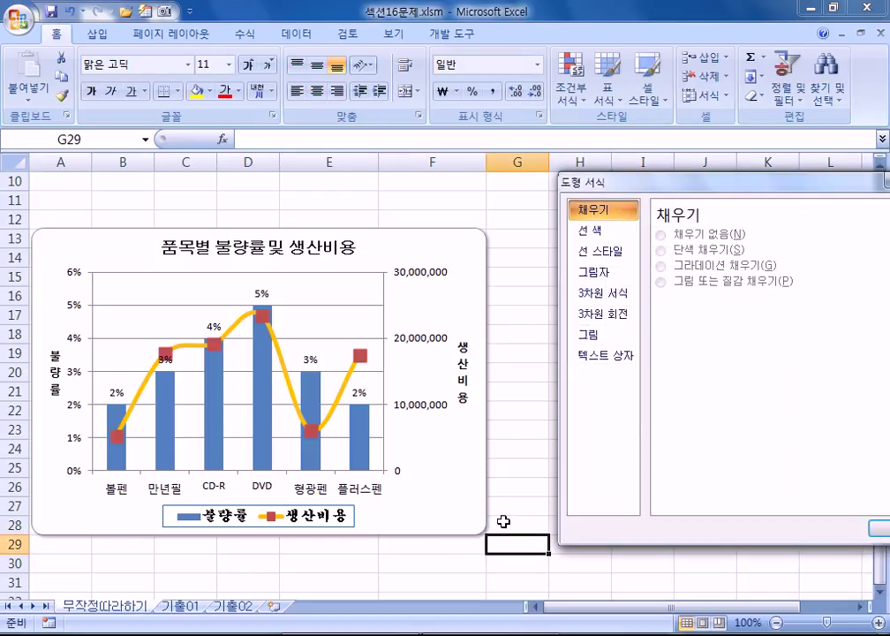
pyautogui.click(464, 508)
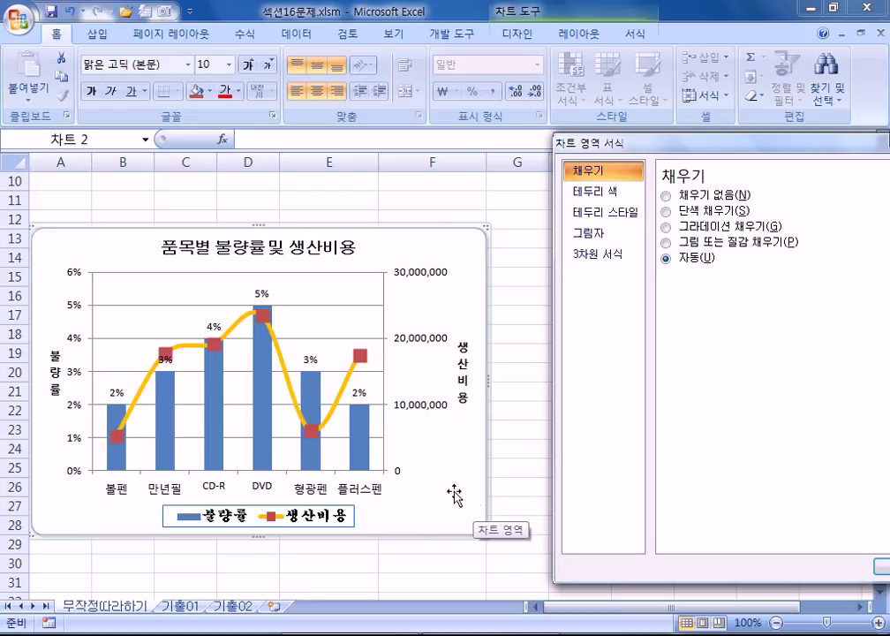
pyautogui.moveTo(618, 142); pyautogui.dragTo(435, 118)
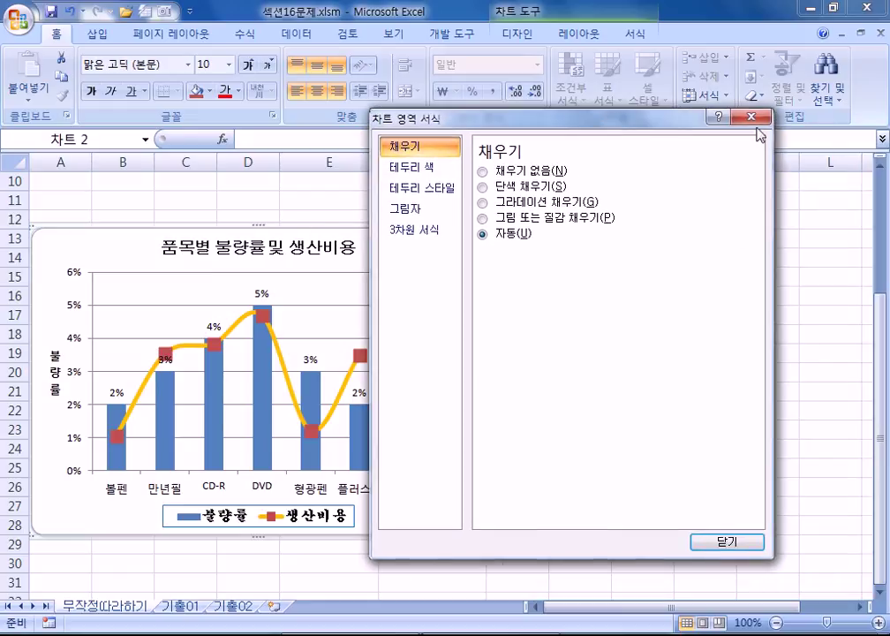
pyautogui.click(751, 117)
# Draw a line callout (설명선 2) about 2.17 cm wide and 1.22 cm high beside the top of the DVD column.
pyautogui.click(97, 33)
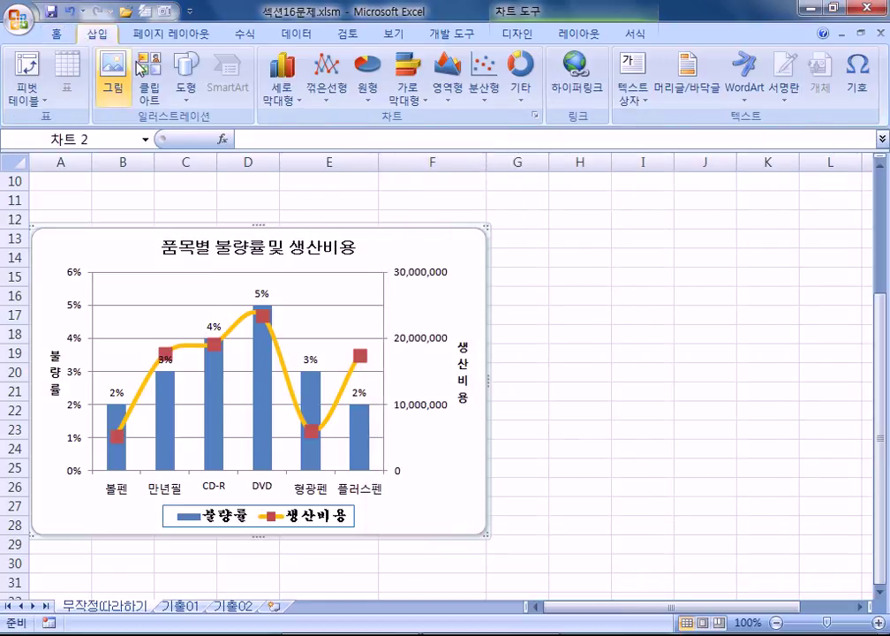
pyautogui.click(189, 89)
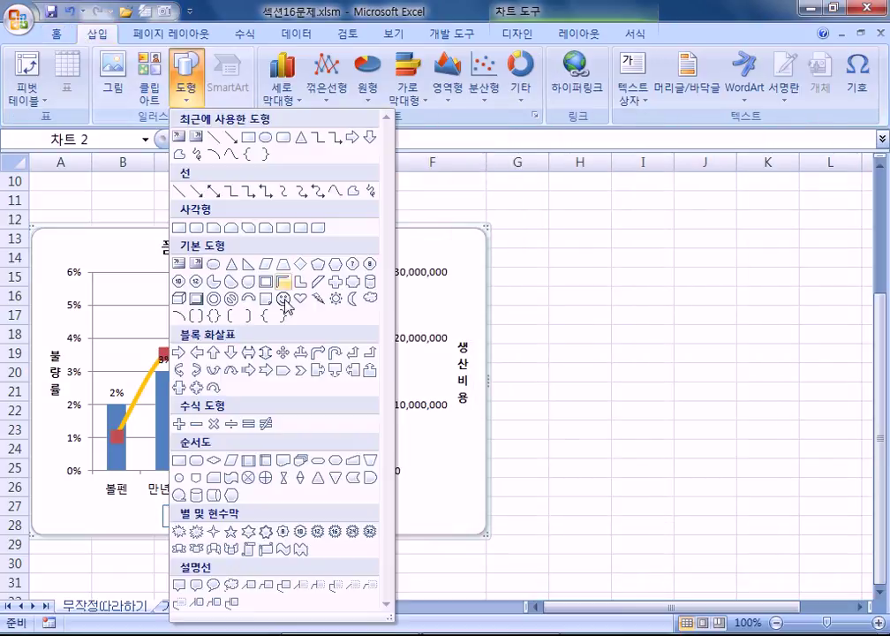
pyautogui.click(265, 586)
pyautogui.moveTo(299, 278); pyautogui.dragTo(371, 318)
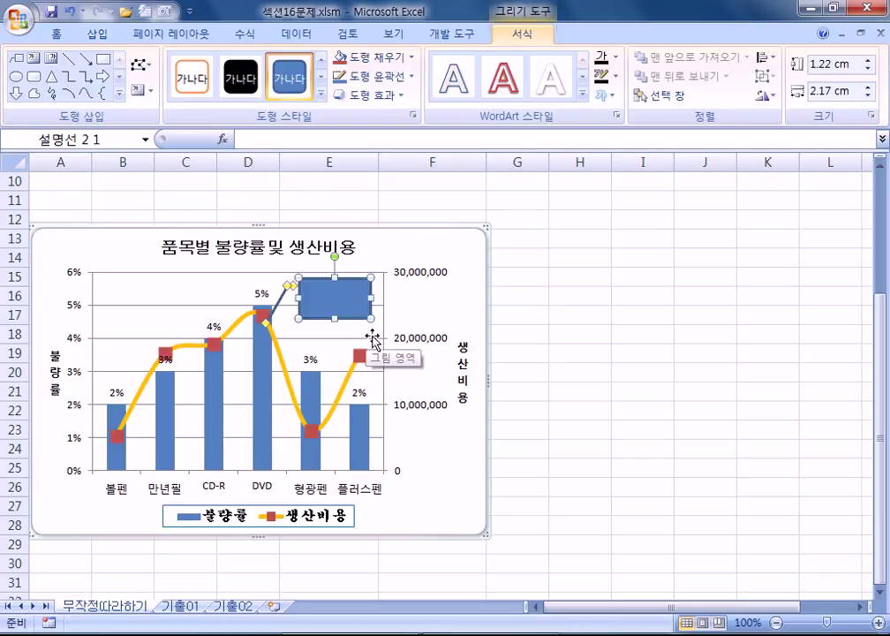
# Enter 최고 as the callout's text.
pyautogui.write('ㅊ')
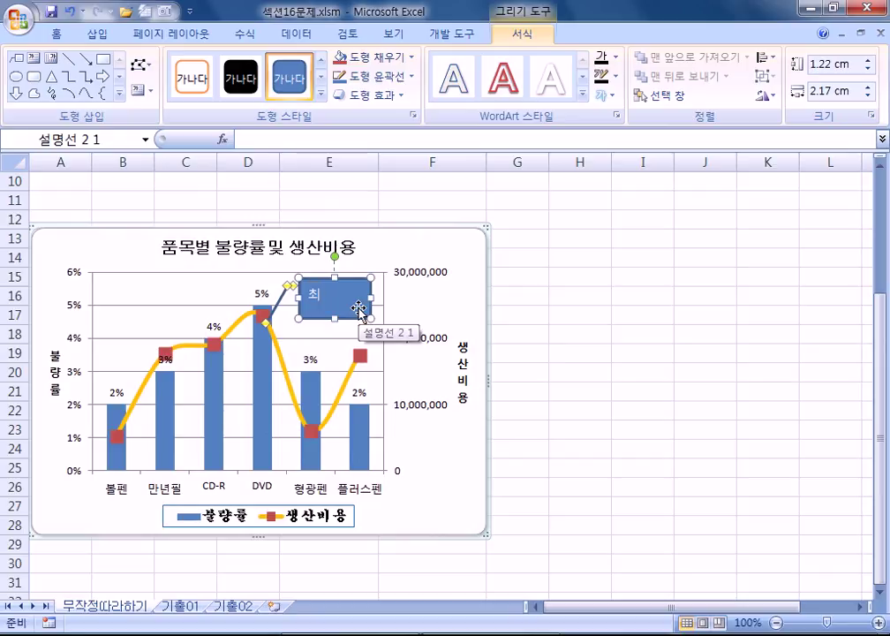
pyautogui.write('고 불랴')
pyautogui.write('률')
pyautogui.press('BackSpace')
pyautogui.press('BackSpace')
pyautogui.press('BackSpace')
pyautogui.write('ㄹ')
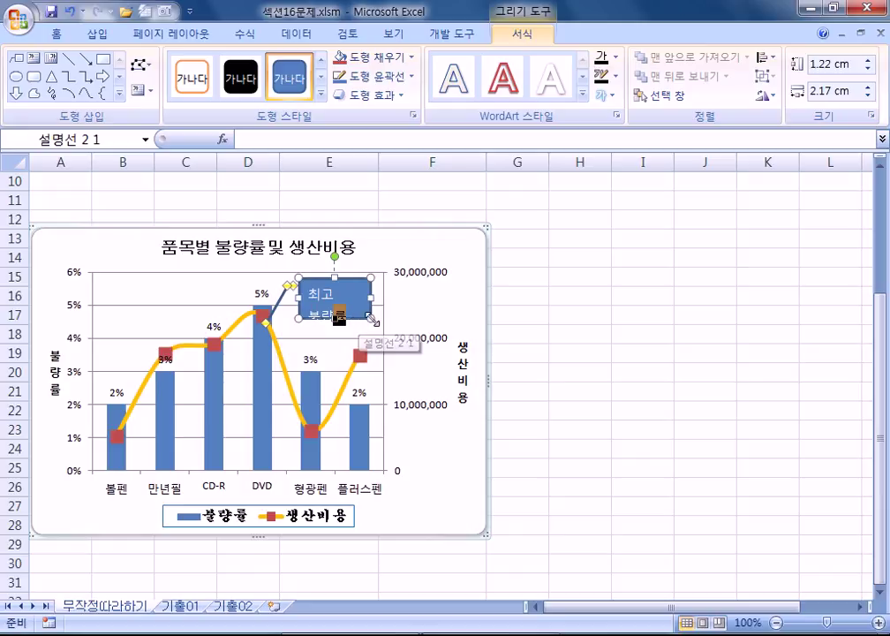
pyautogui.press('BackSpace')
pyautogui.press('BackSpace')
pyautogui.press('BackSpace')
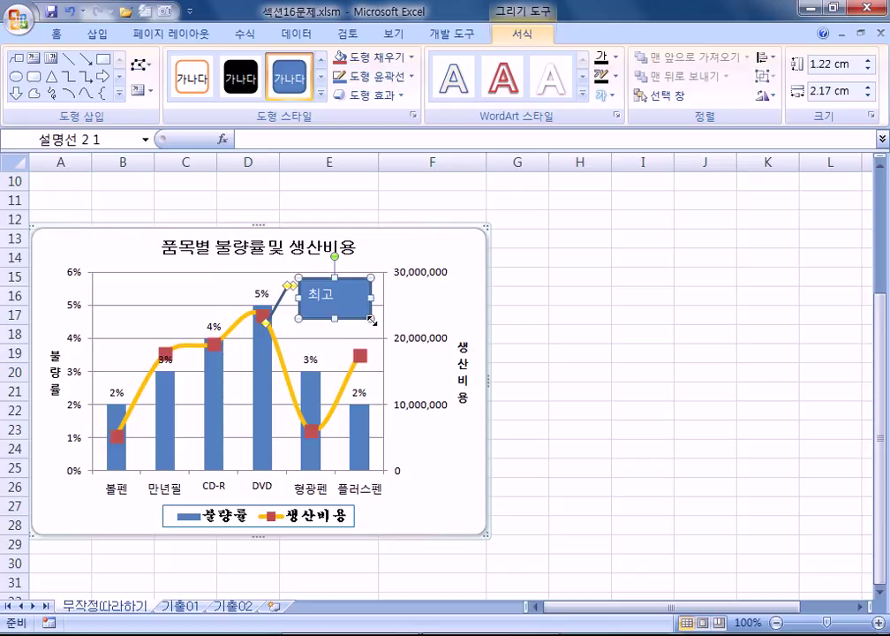
# Set the callout's text to the 굴림 font in black.
pyautogui.click(54, 34)
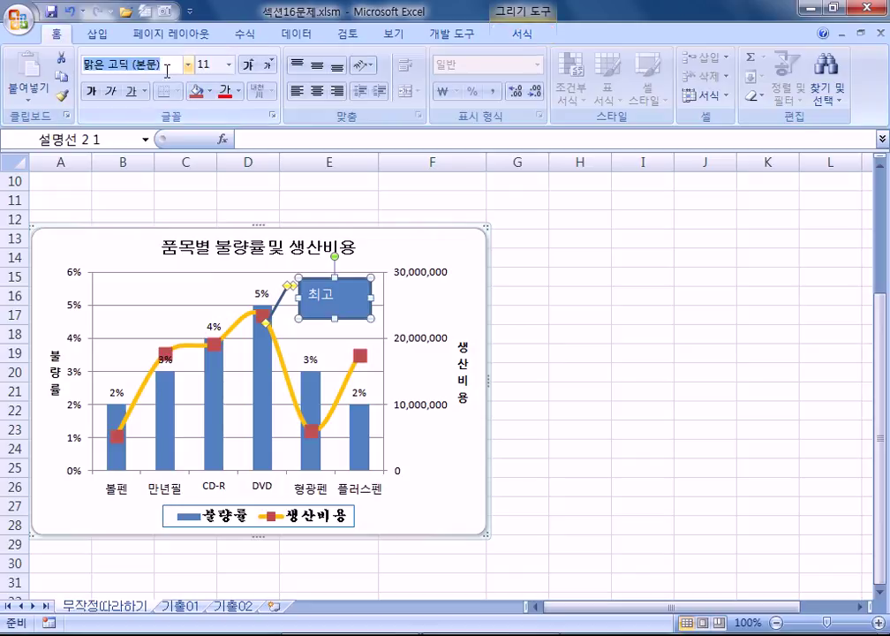
pyautogui.write('굴림')
pyautogui.press('Return')
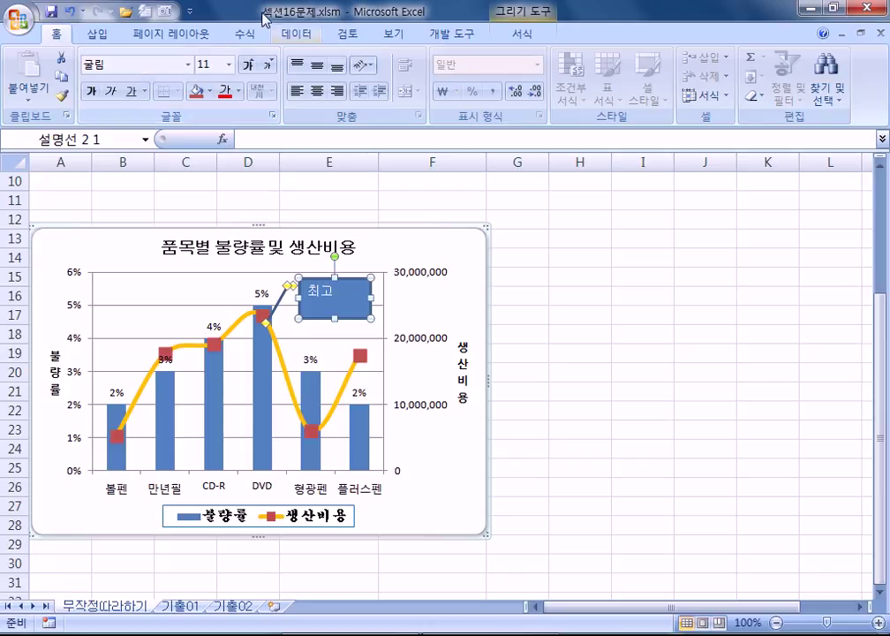
pyautogui.click(239, 91)
pyautogui.click(251, 112)
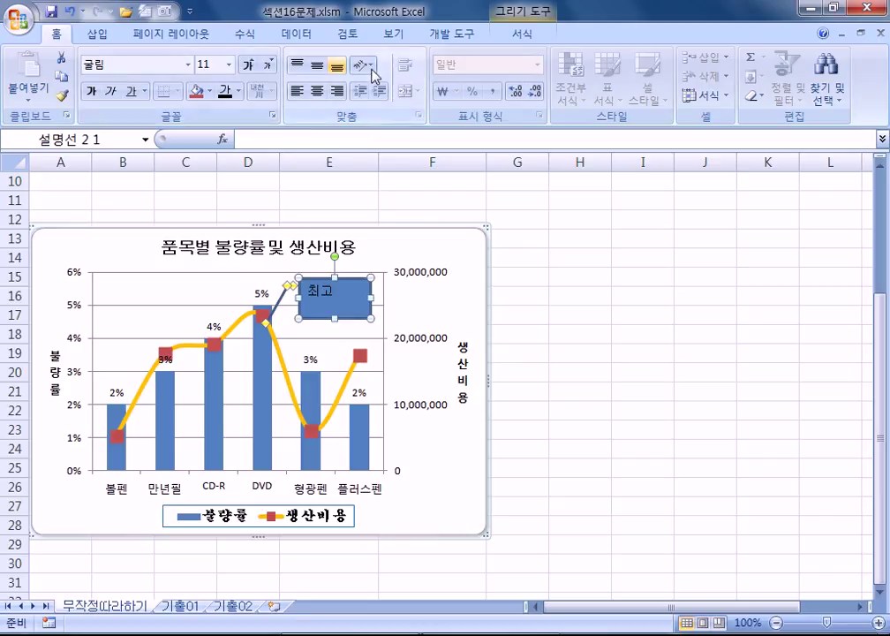
# Make the callout's line solid black with a width of 1 pt, keeping the formatting dialog clear of the shape.
pyautogui.hotkey('ctrl', '1')
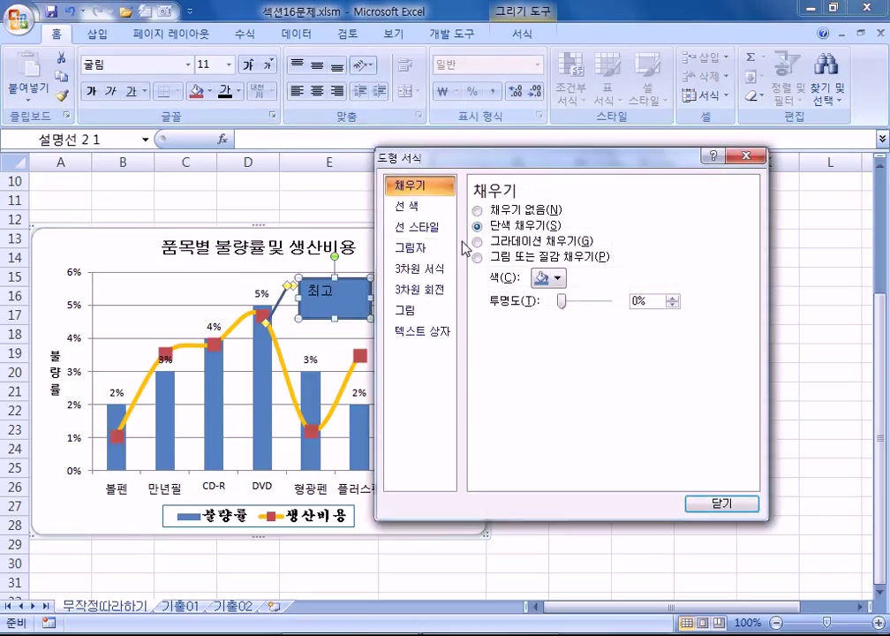
pyautogui.click(407, 203)
pyautogui.moveTo(548, 155); pyautogui.dragTo(647, 126)
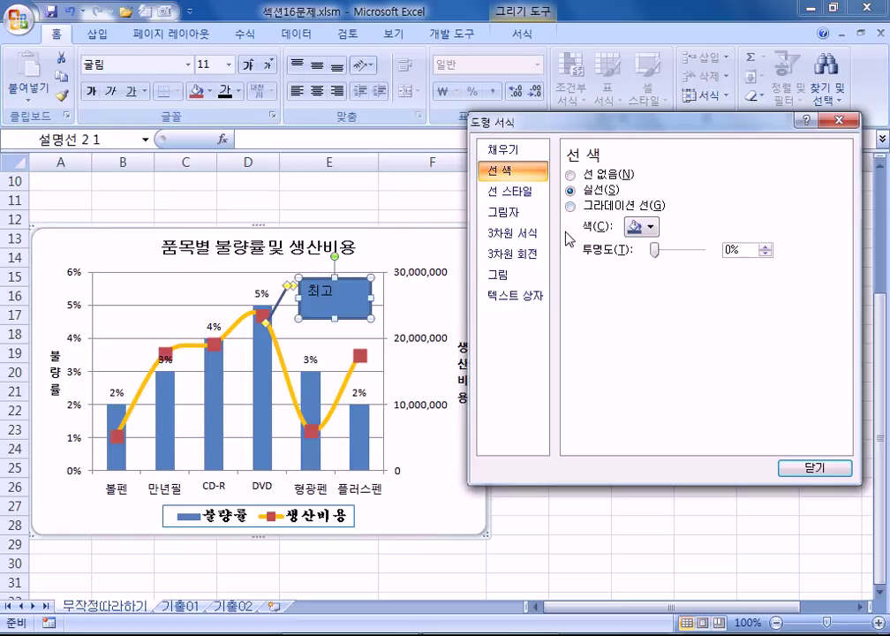
pyautogui.click(642, 227)
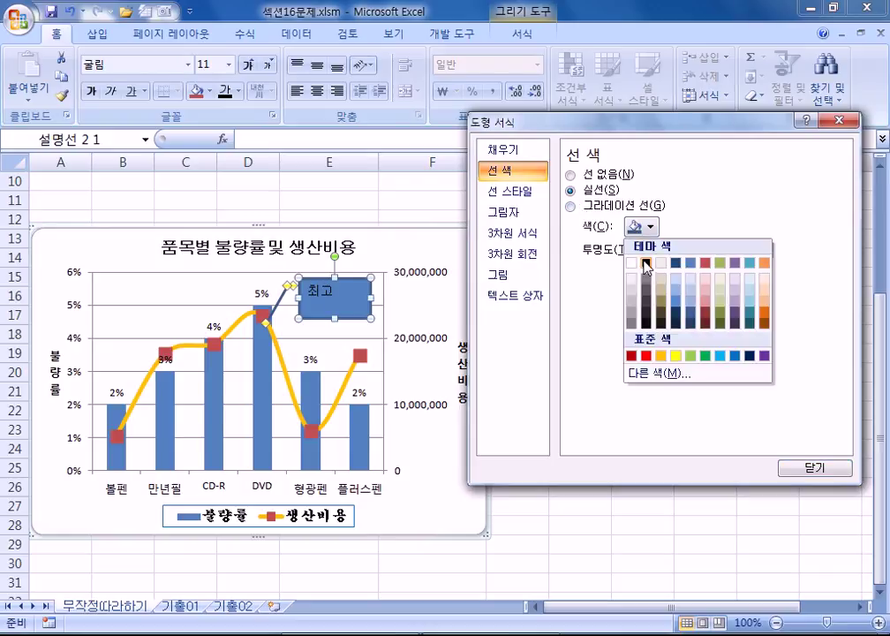
pyautogui.click(648, 263)
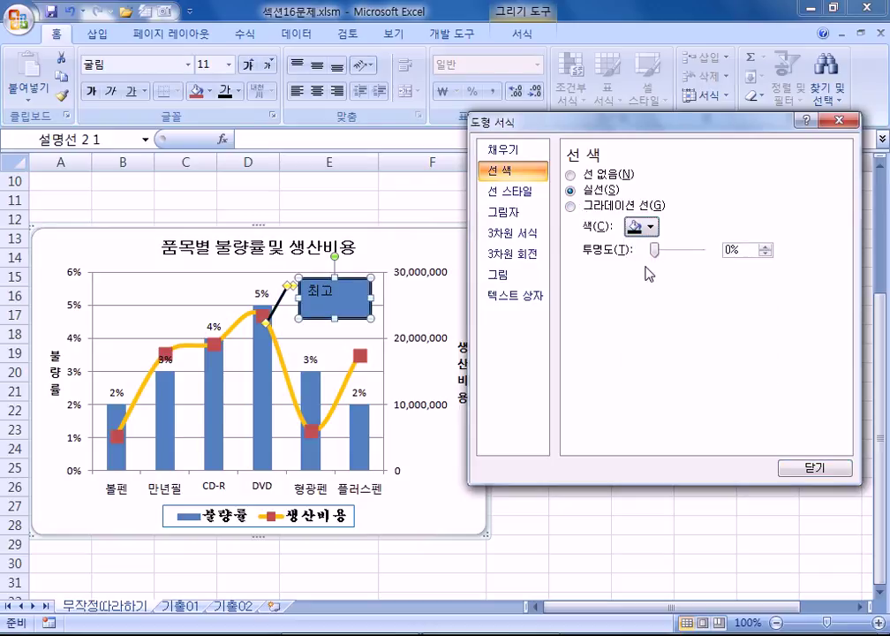
pyautogui.click(511, 191)
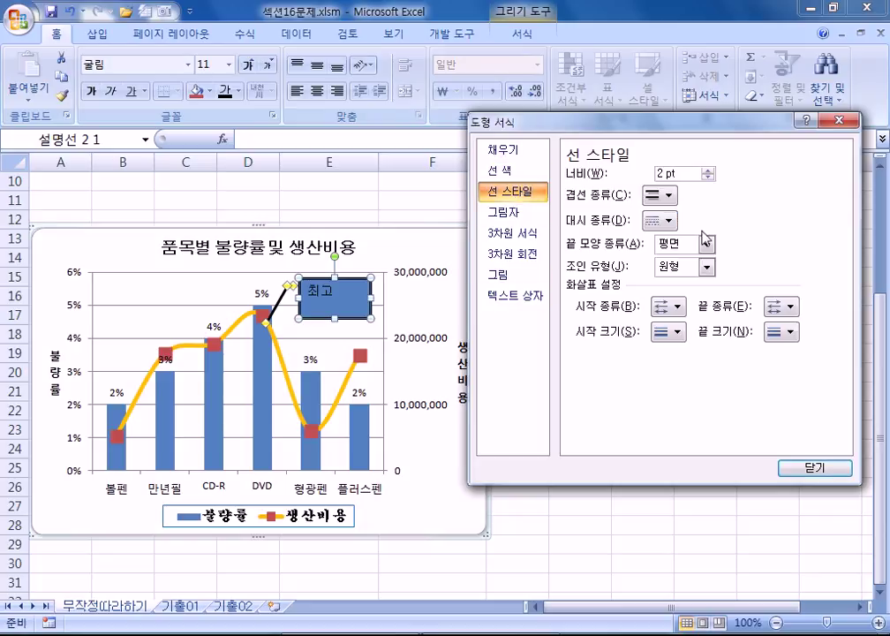
pyautogui.click(708, 178)
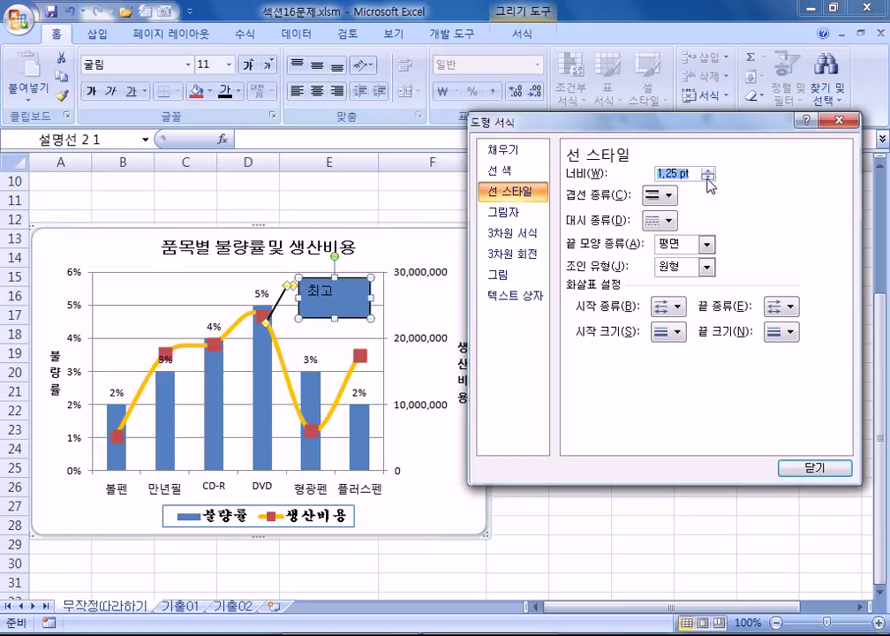
pyautogui.click(707, 178)
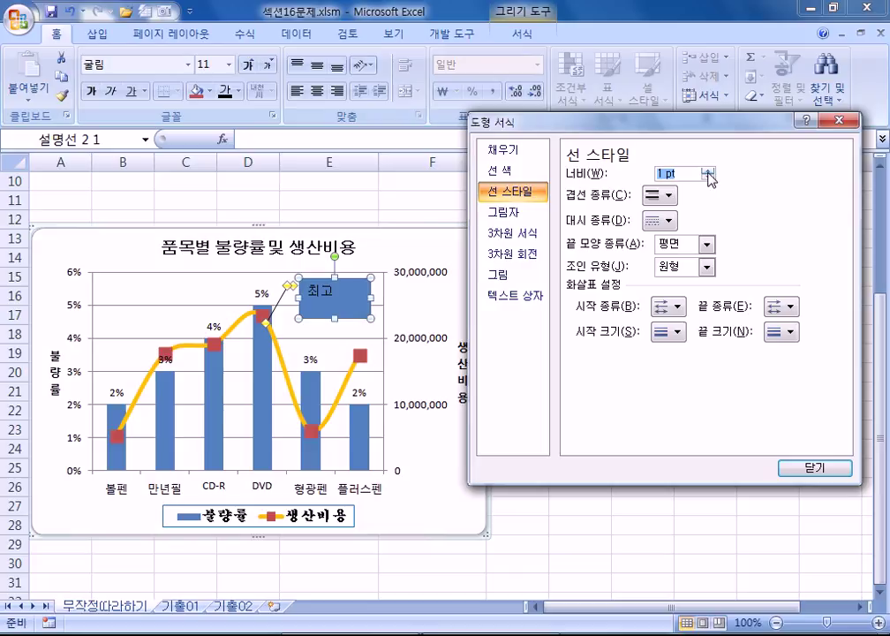
# Fill the 최고 불량률 callout with solid white and make the shape resize to fit its text.
pyautogui.click(515, 150)
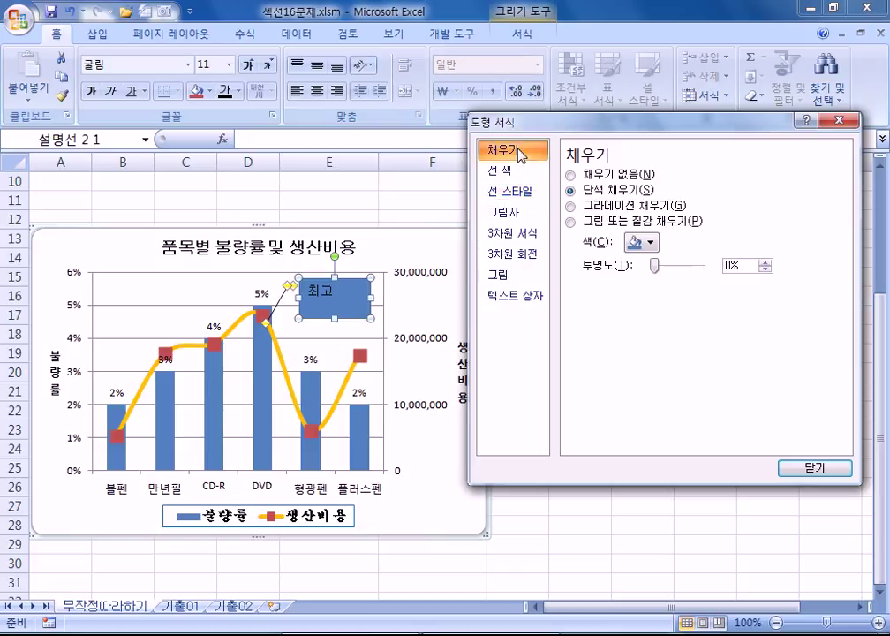
pyautogui.click(645, 244)
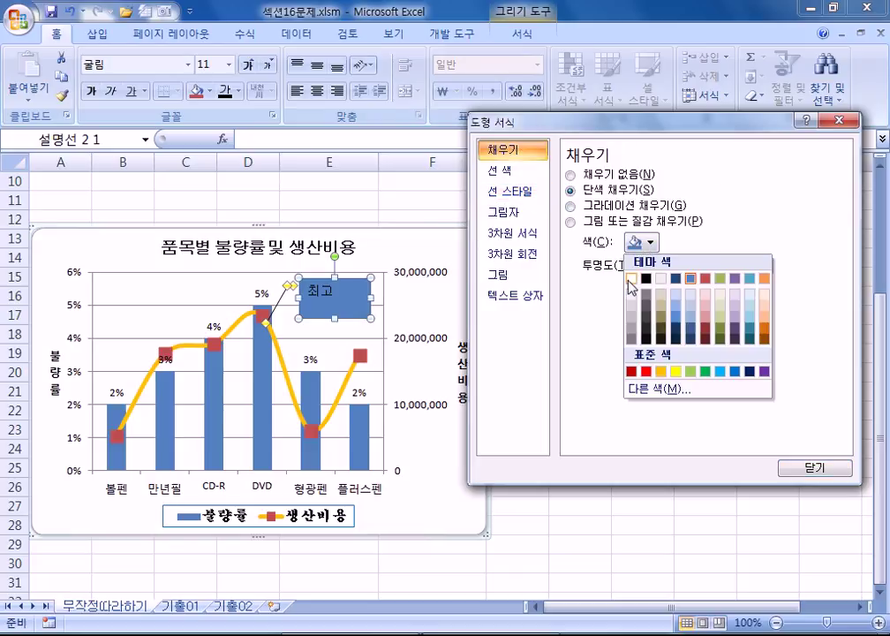
pyautogui.click(631, 280)
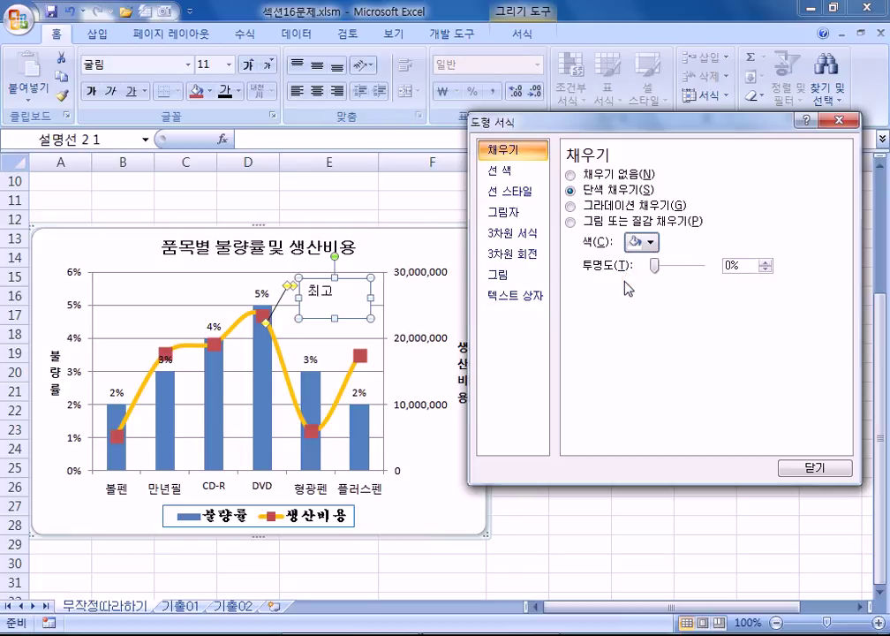
pyautogui.click(516, 296)
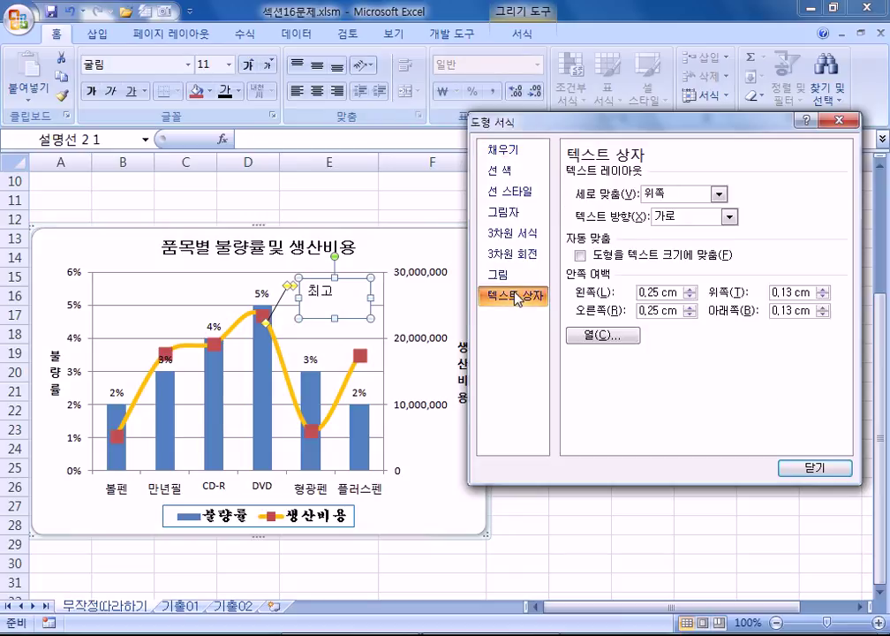
pyautogui.click(599, 259)
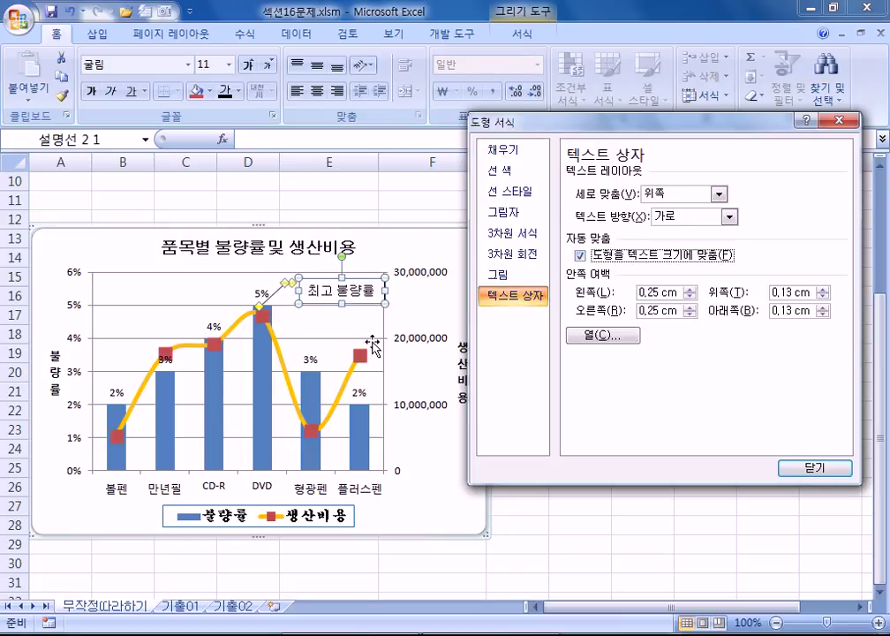
# Nudge the callout slightly left and place the end of its leader line inside the DVD column, around mid-height.
pyautogui.click(359, 325)
pyautogui.click(366, 300)
pyautogui.moveTo(361, 307); pyautogui.dragTo(355, 307)
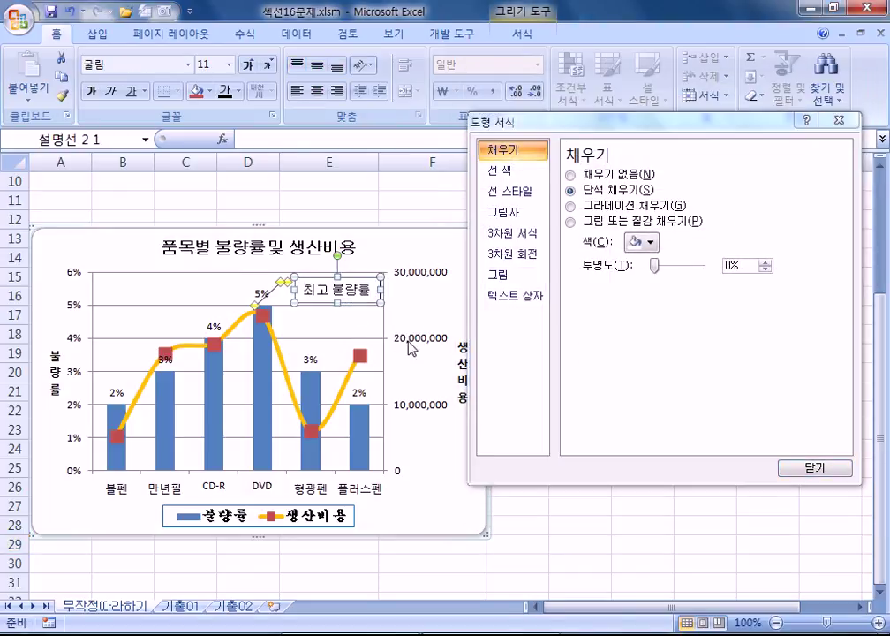
pyautogui.click(390, 303)
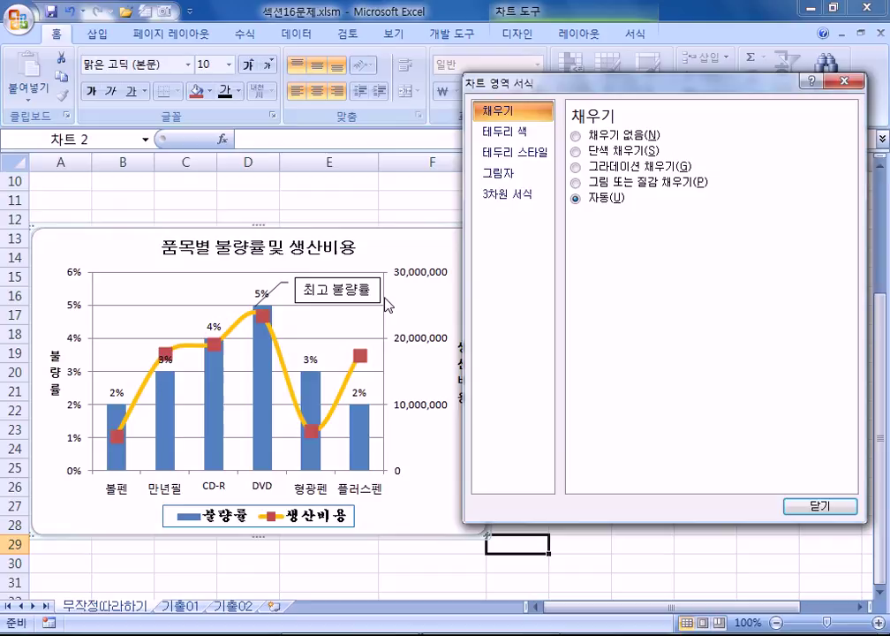
pyautogui.click(250, 308)
pyautogui.click(256, 304)
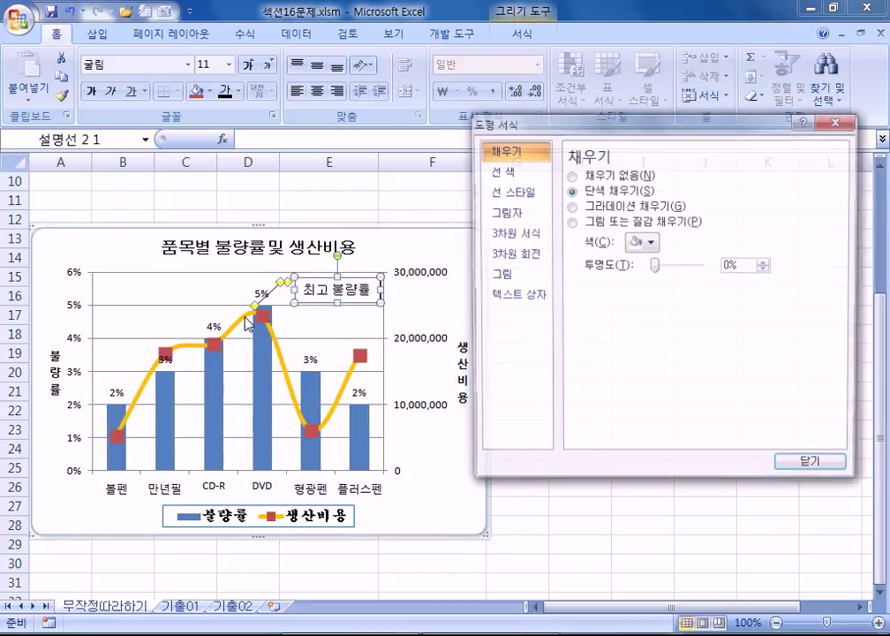
pyautogui.moveTo(260, 313); pyautogui.dragTo(261, 394)
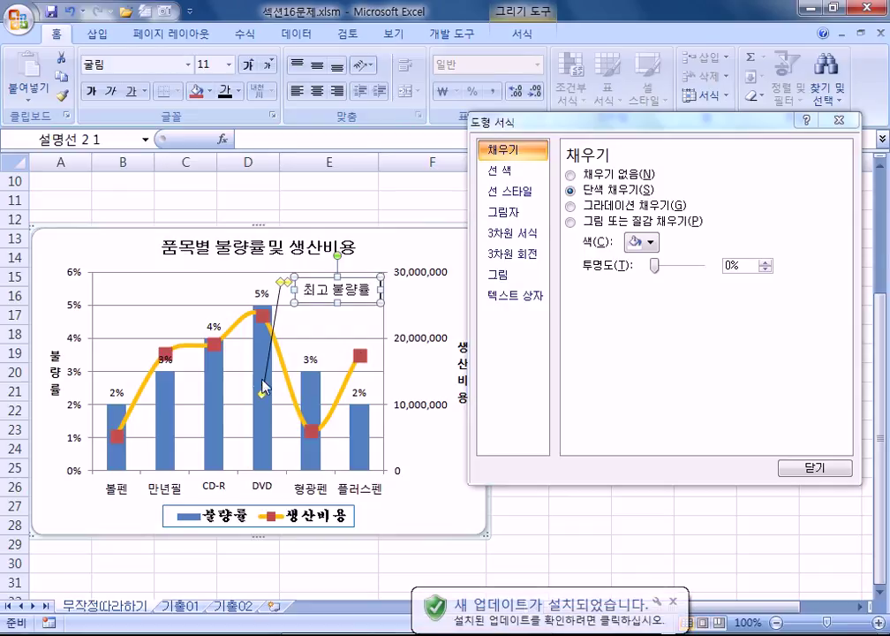
# Check the callout's text box autofit option, close the shape formatting dialog, and deselect the callout.
pyautogui.click(353, 333)
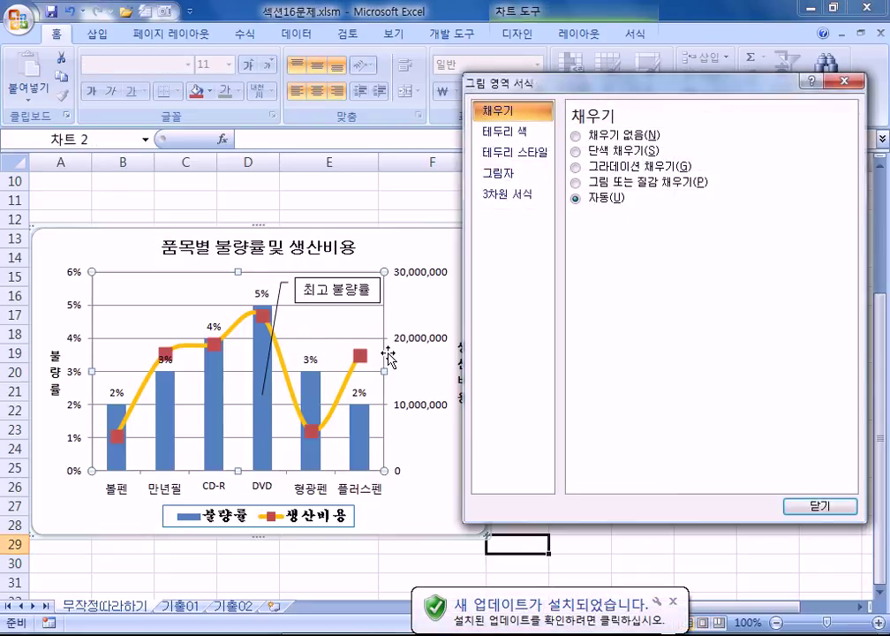
pyautogui.click(366, 295)
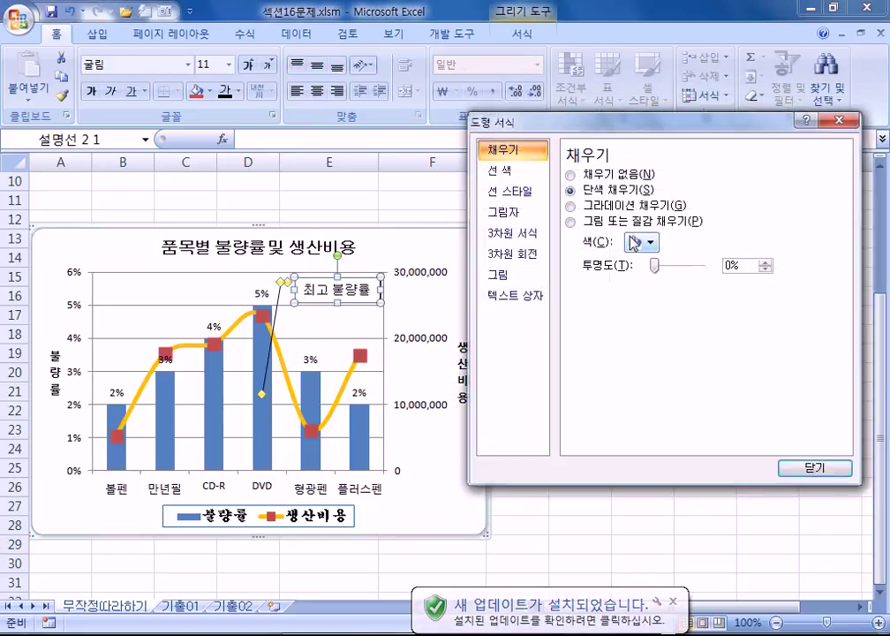
pyautogui.click(523, 298)
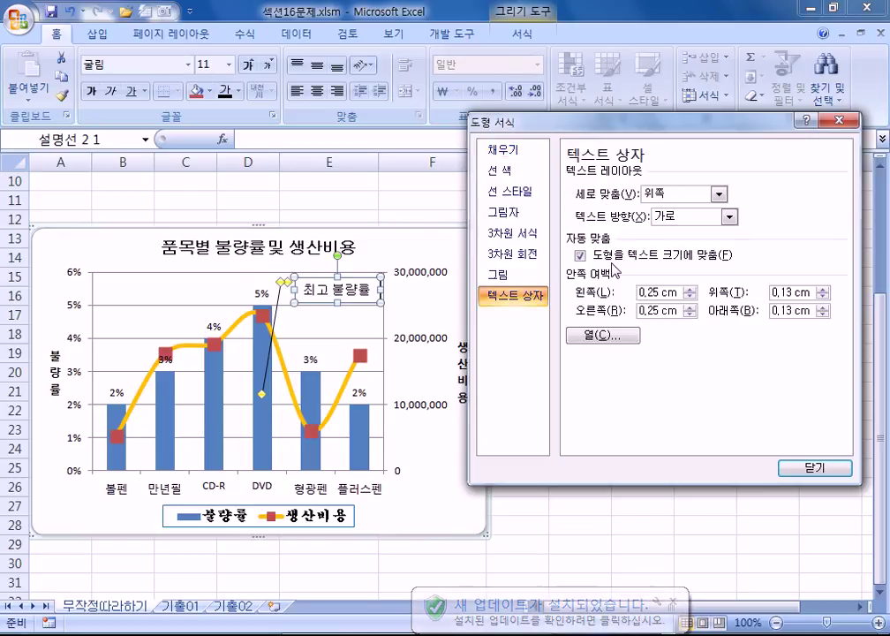
pyautogui.click(841, 471)
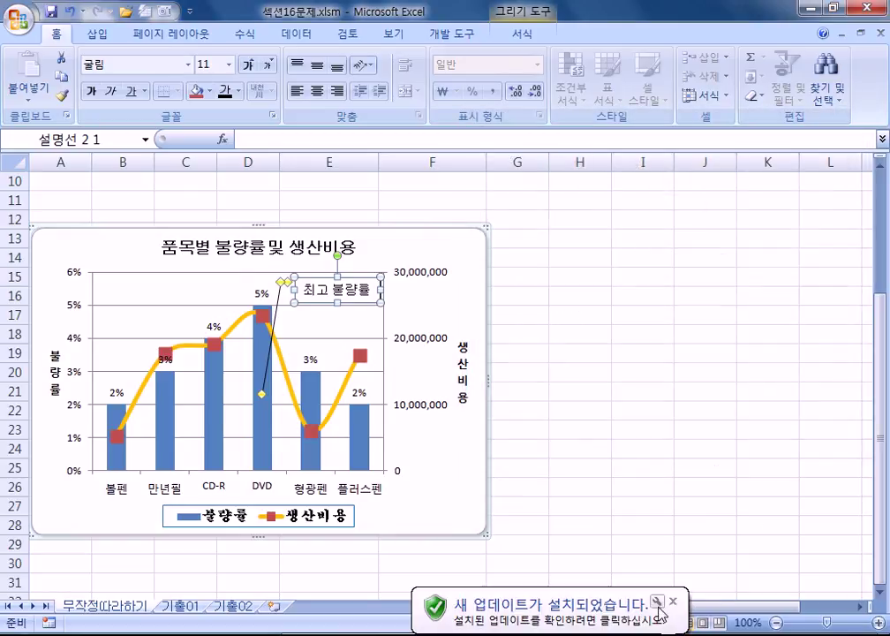
pyautogui.click(674, 602)
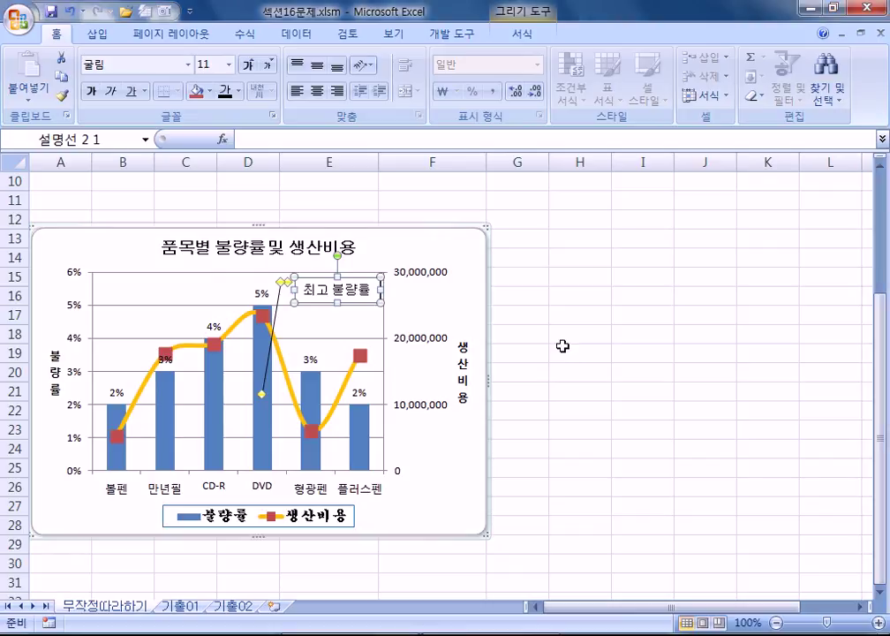
pyautogui.click(575, 217)
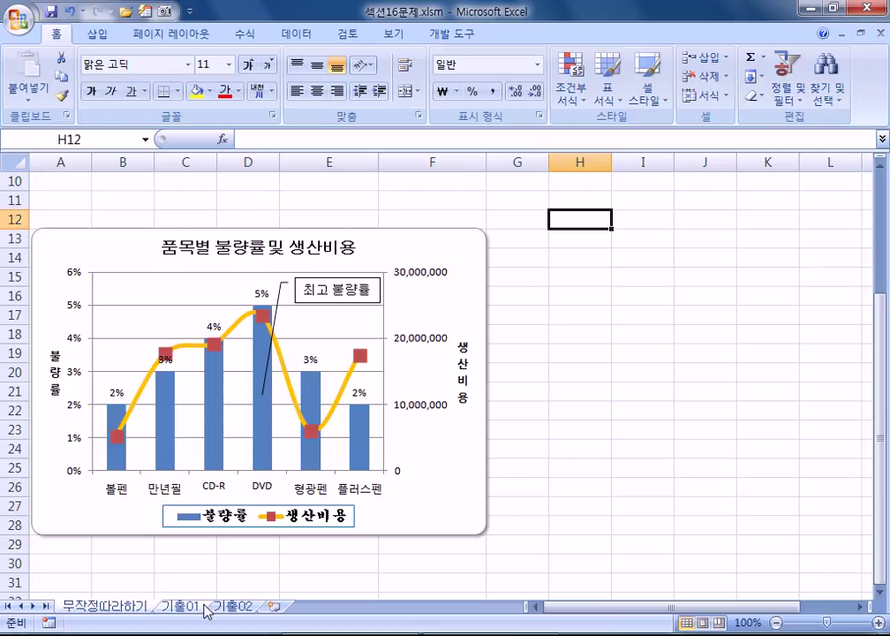
# Open the 기출01 sheet and compare the 성별 column of the score table with the students plotted in the chart.
pyautogui.click(174, 613)
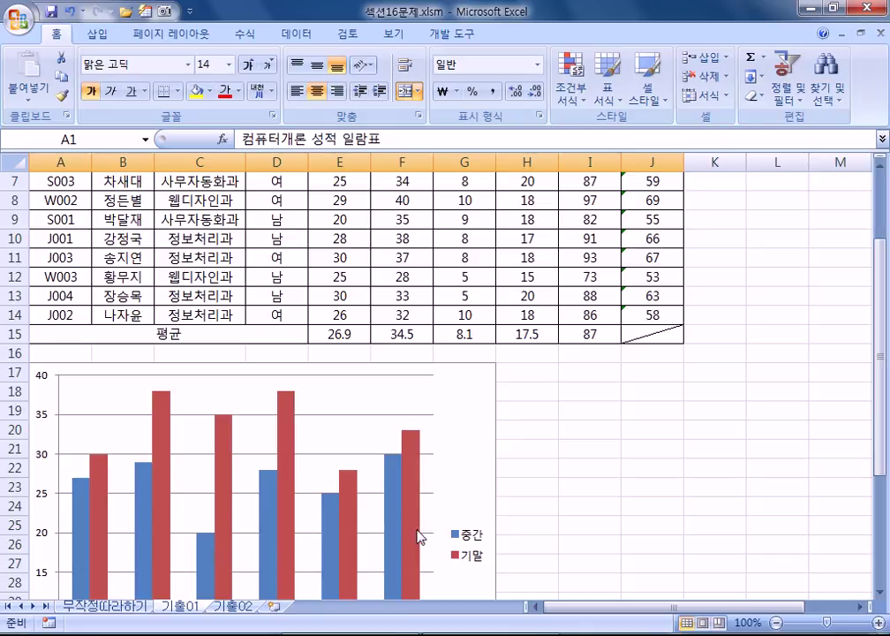
pyautogui.scroll(1, 329, 424)
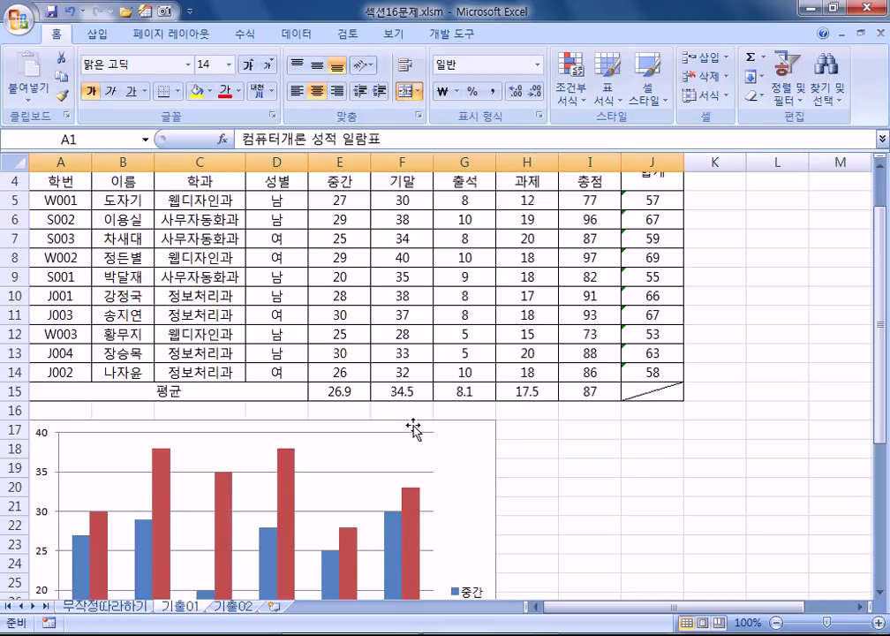
pyautogui.scroll(-4, 415, 460)
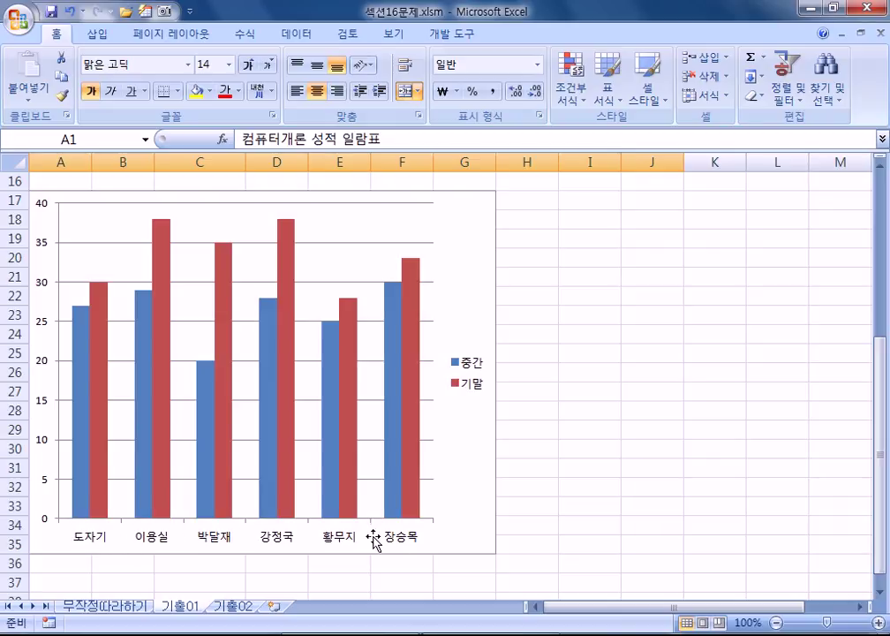
pyautogui.scroll(1, 376, 534)
pyautogui.scroll(4, 383, 547)
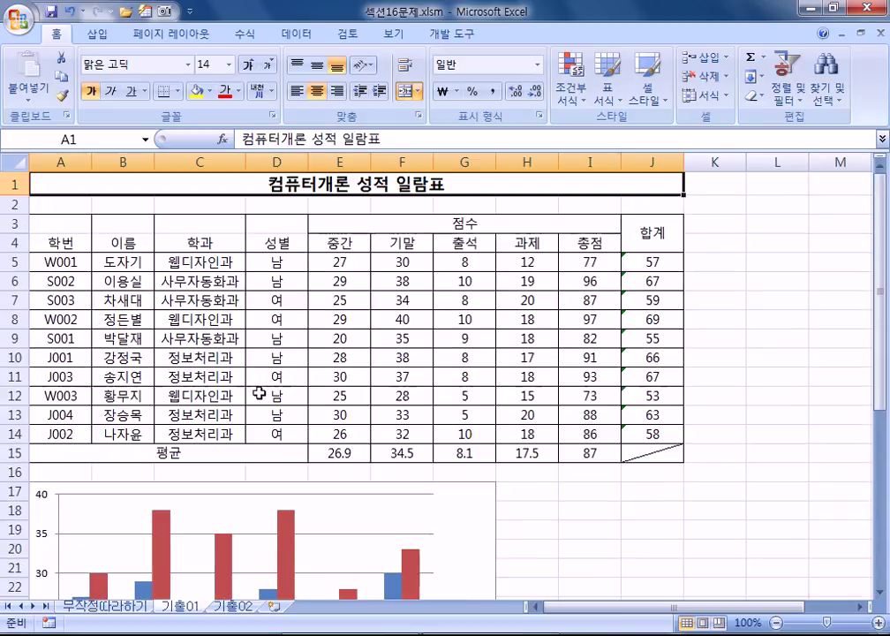
pyautogui.click(279, 242)
pyautogui.click(285, 262)
pyautogui.click(279, 283)
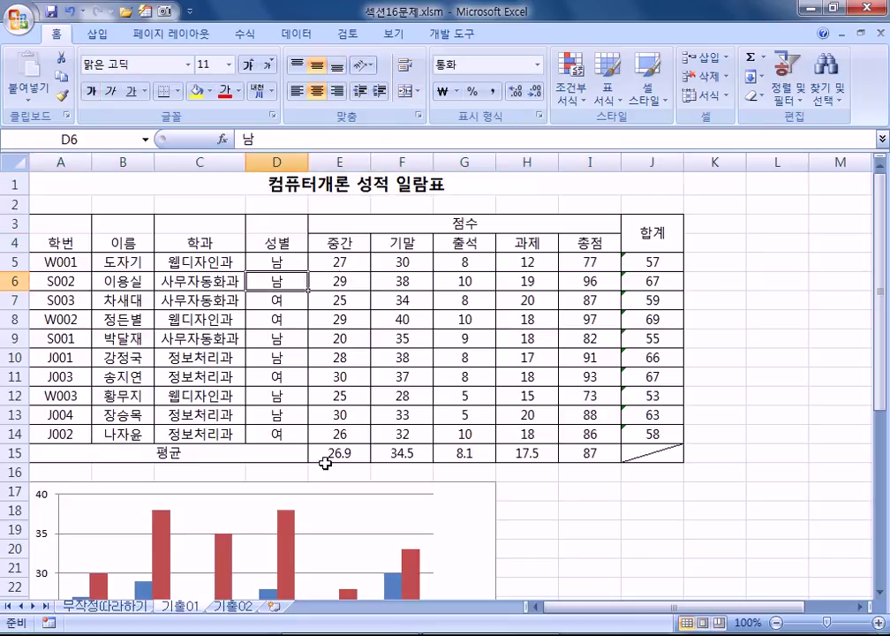
pyautogui.scroll(-7, 309, 417)
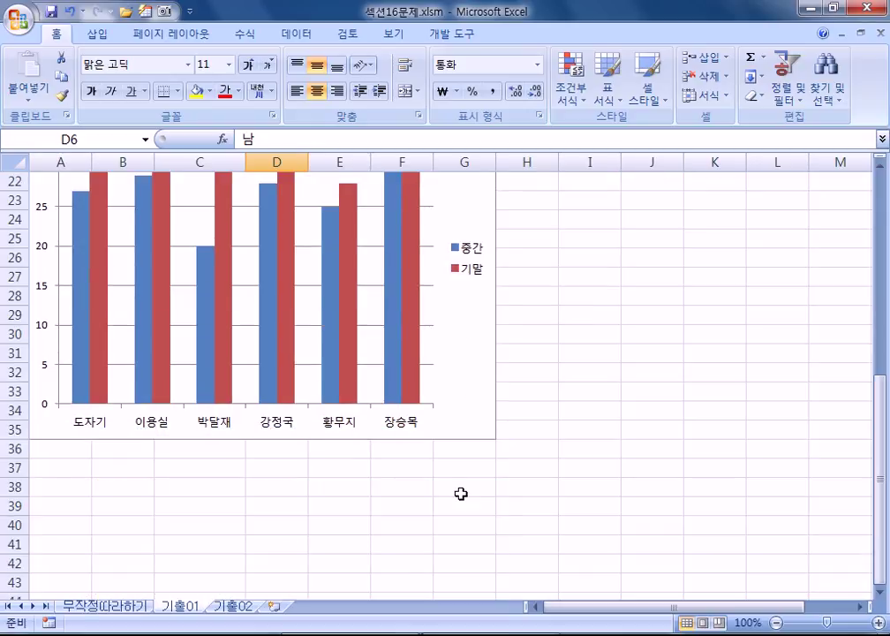
pyautogui.scroll(7, 461, 494)
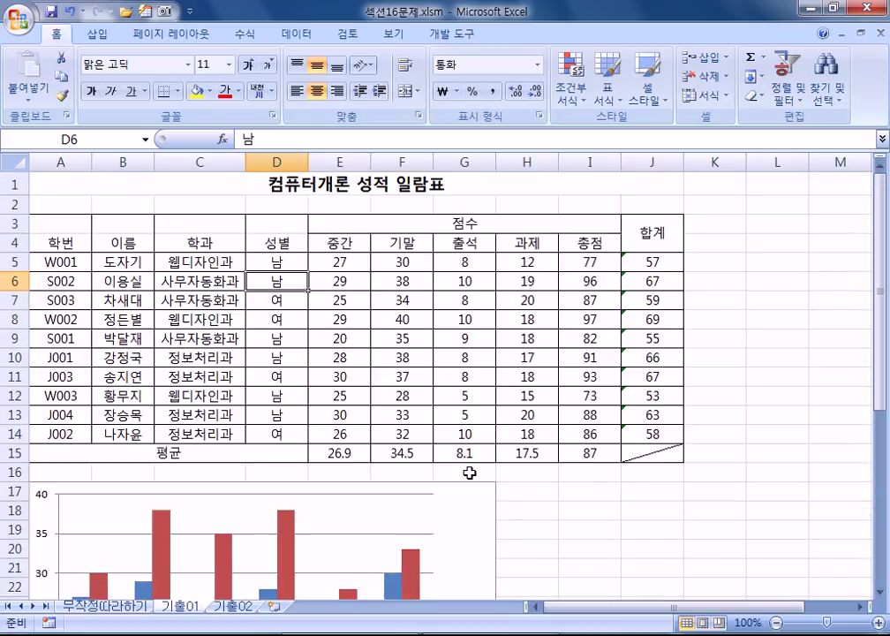
# Add the 출석 series to the score chart by copying G4:G6, G9:G10 and G12:G13 and pasting them into it.
pyautogui.click(468, 247)
pyautogui.moveTo(469, 247); pyautogui.dragTo(464, 282)
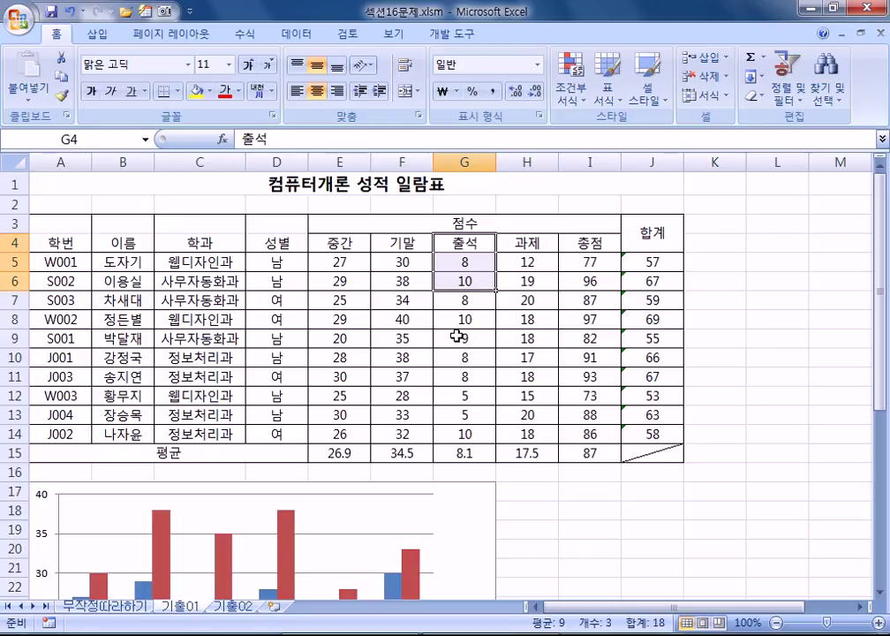
pyautogui.moveTo(452, 339); pyautogui.dragTo(453, 365)
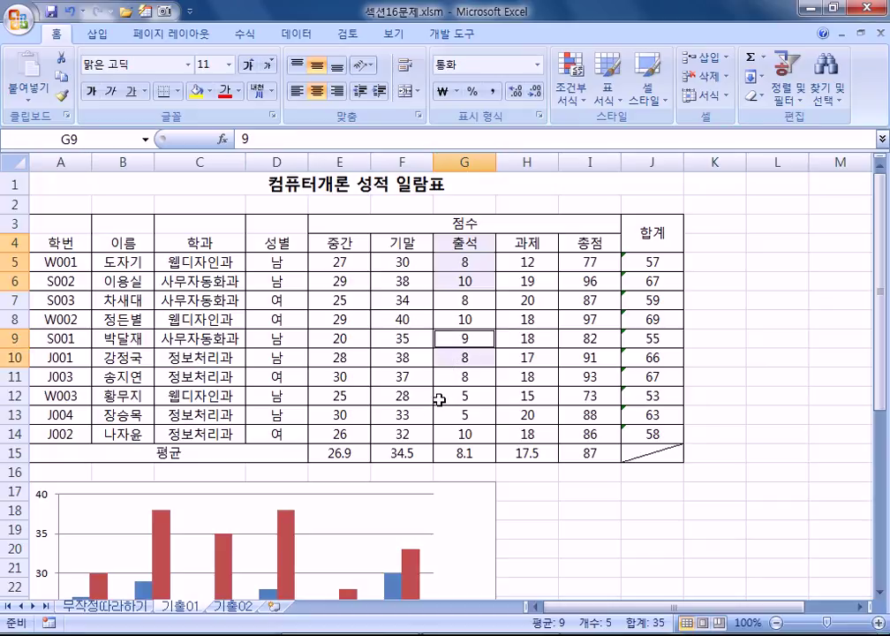
pyautogui.moveTo(444, 397); pyautogui.dragTo(448, 416)
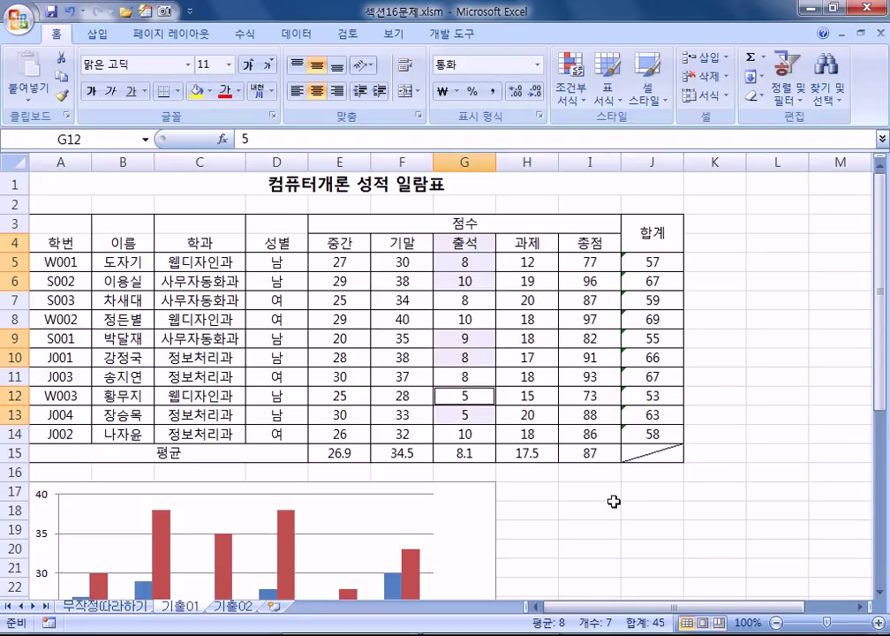
pyautogui.hotkey('ctrl', 'c')
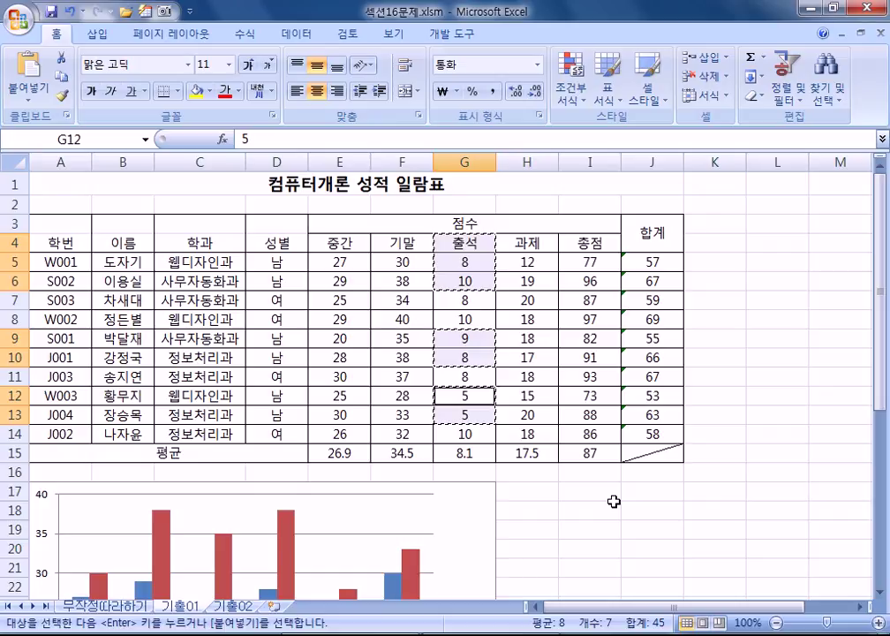
pyautogui.scroll(-2, 614, 502)
pyautogui.click(469, 406)
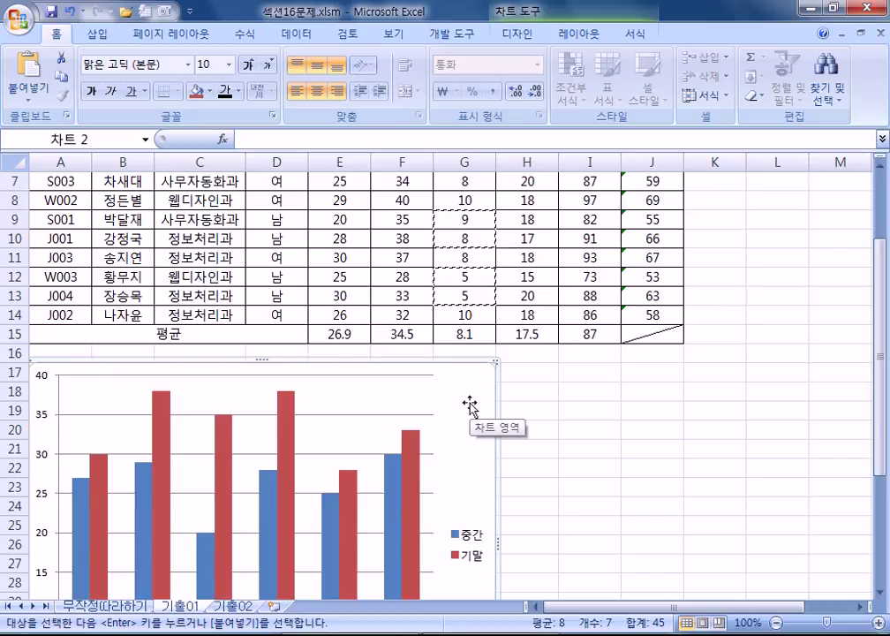
pyautogui.hotkey('ctrl', 'v')
pyautogui.scroll(-3, 464, 424)
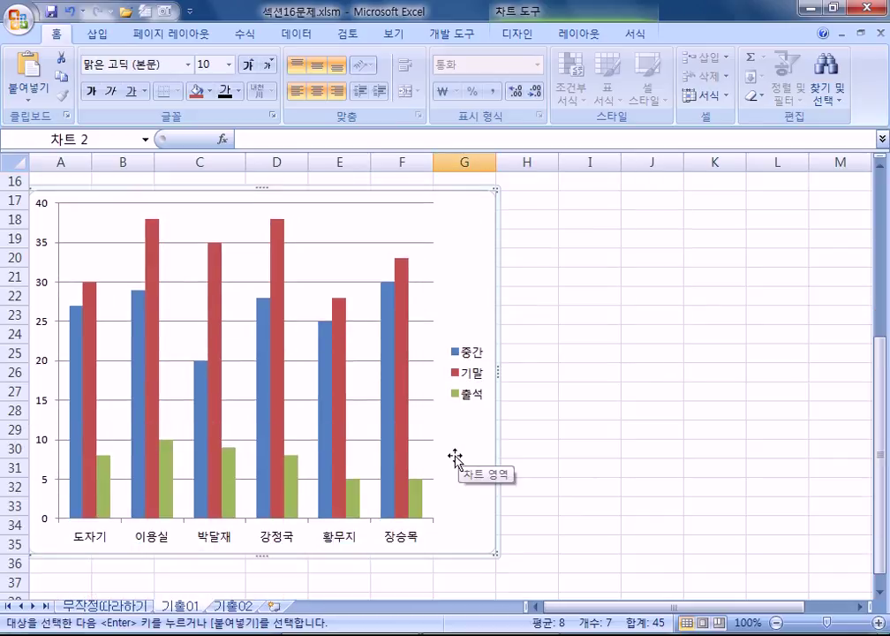
# Inspect the score chart's source data range and series, keeping the source table visible beside the dialog.
pyautogui.scroll(4, 455, 456)
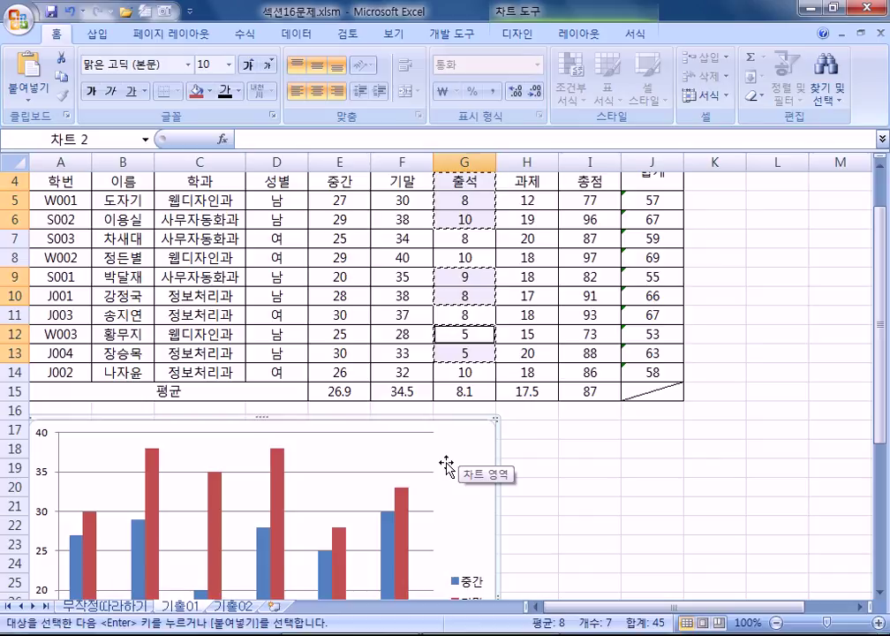
pyautogui.click(511, 44)
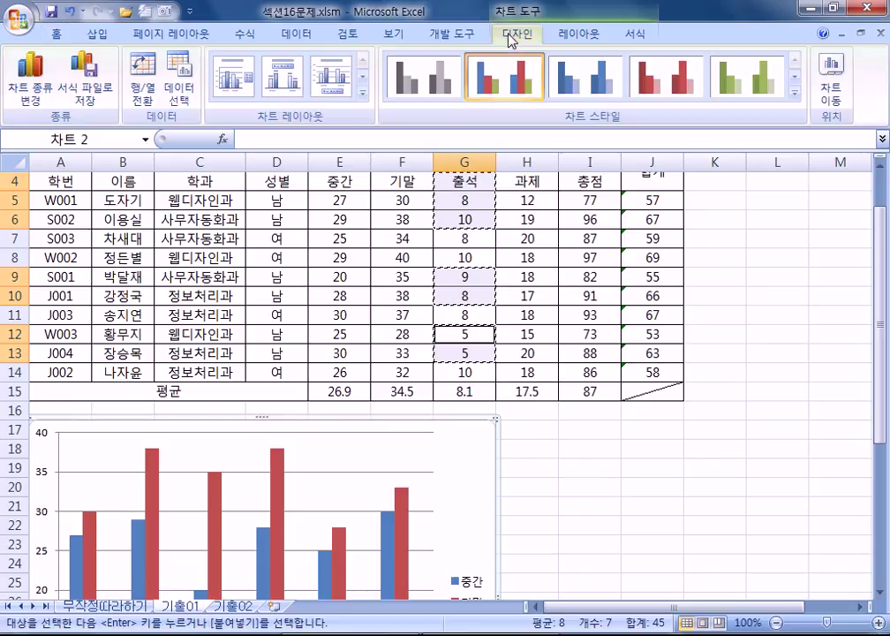
pyautogui.click(179, 75)
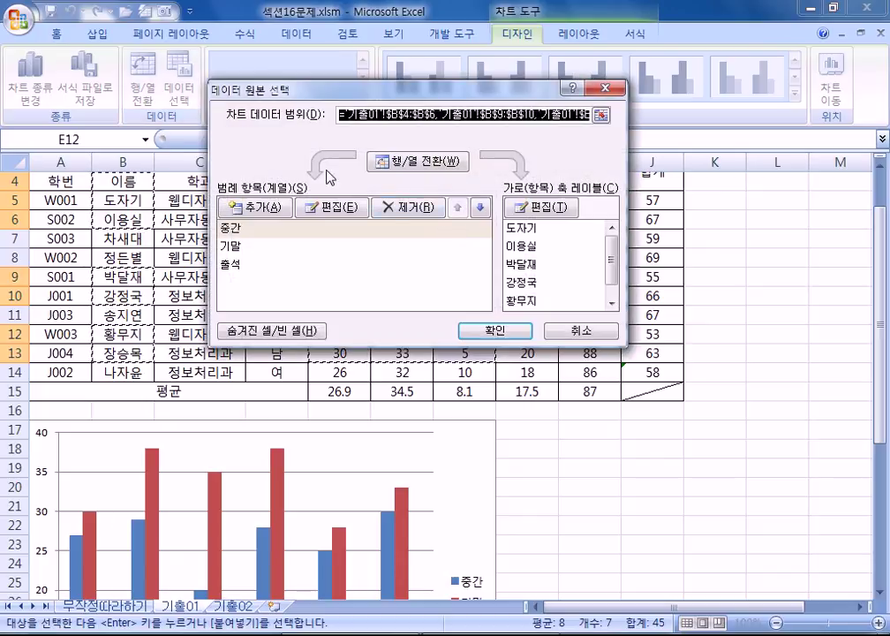
pyautogui.moveTo(353, 89); pyautogui.dragTo(479, 387)
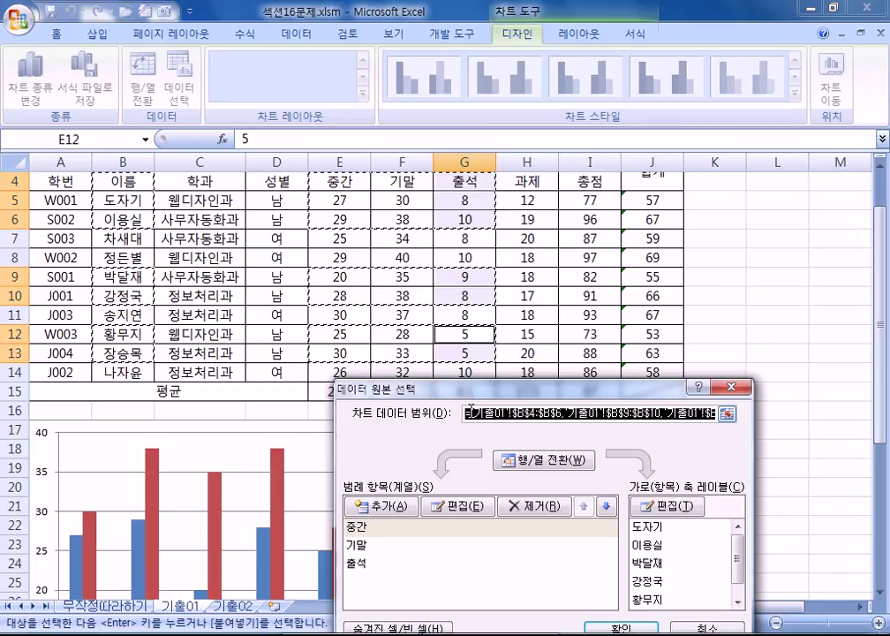
pyautogui.press('Return')
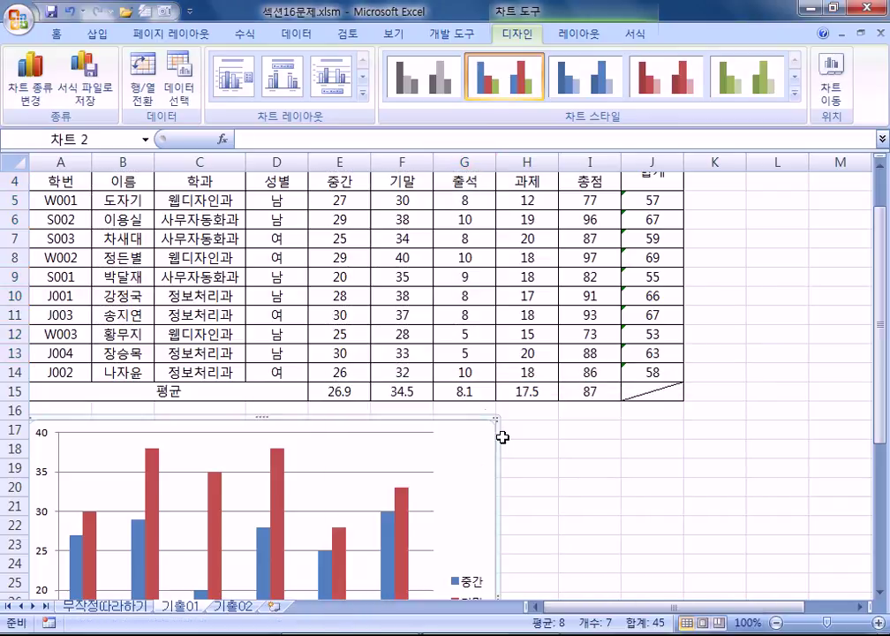
# Add a chart title to the score chart, placed above the plot with the 차트 위 option.
pyautogui.click(520, 465)
pyautogui.click(465, 297)
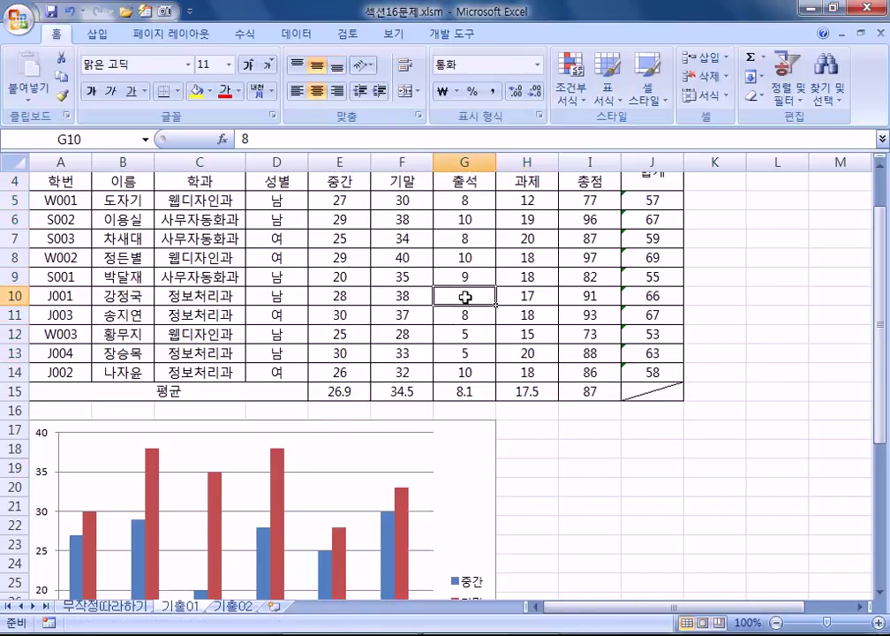
pyautogui.click(460, 432)
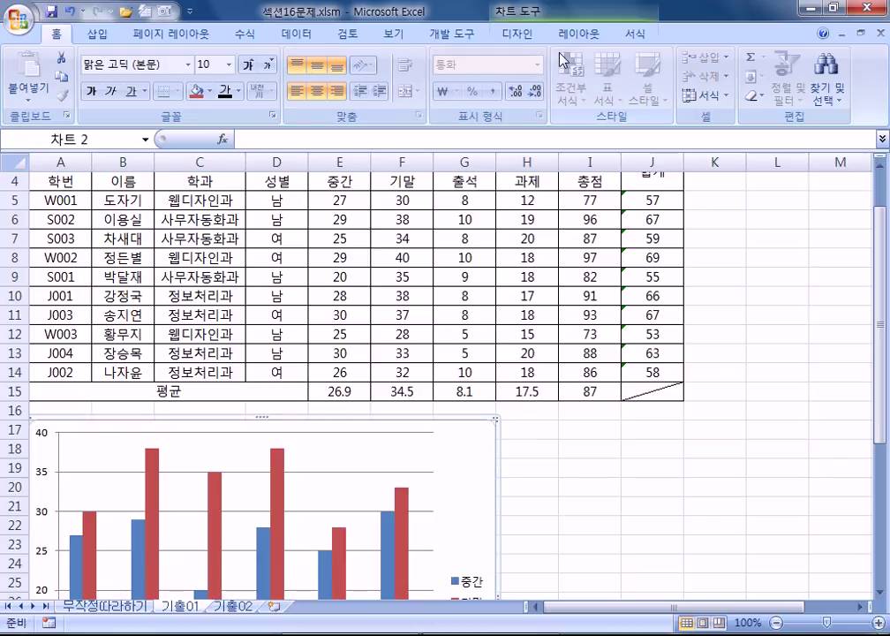
pyautogui.click(576, 35)
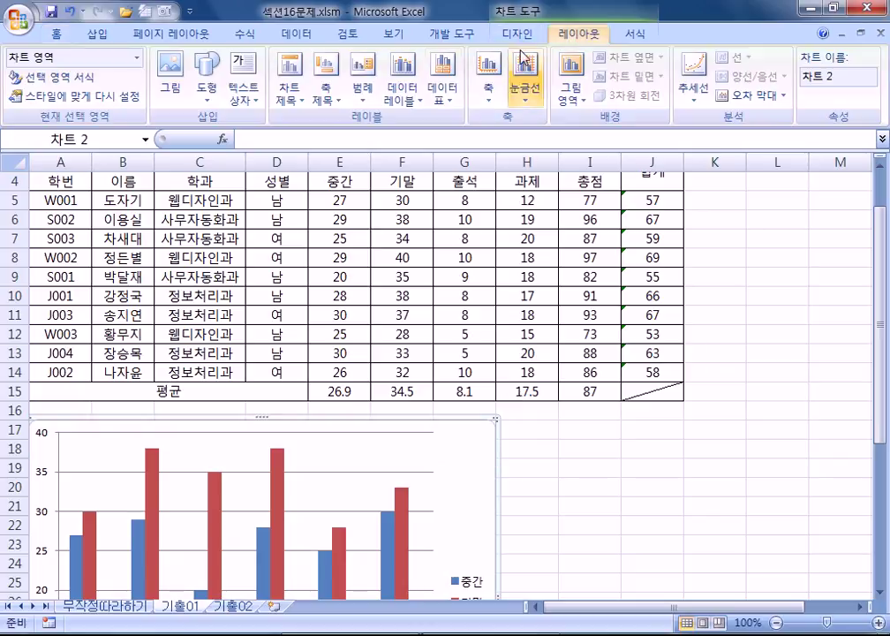
pyautogui.click(291, 81)
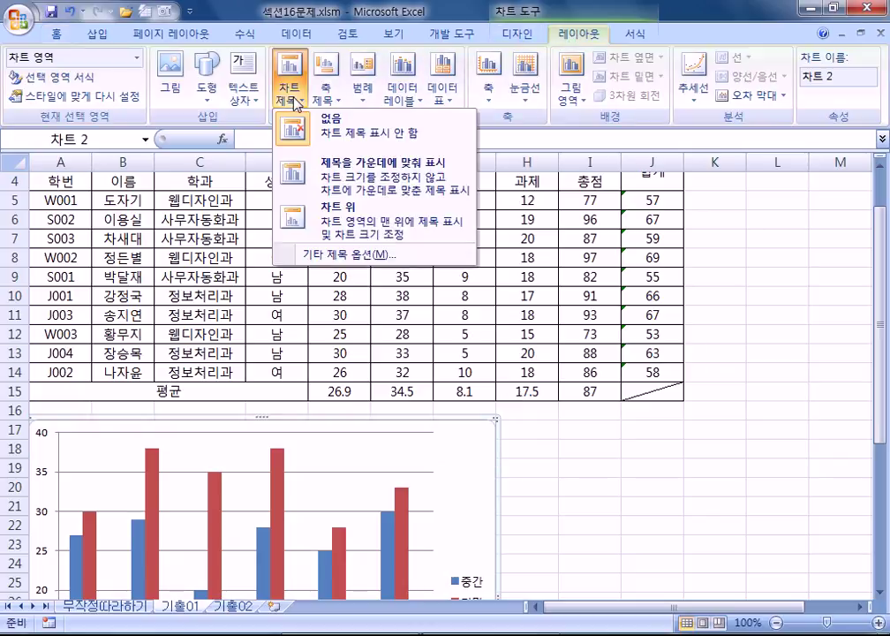
pyautogui.click(336, 216)
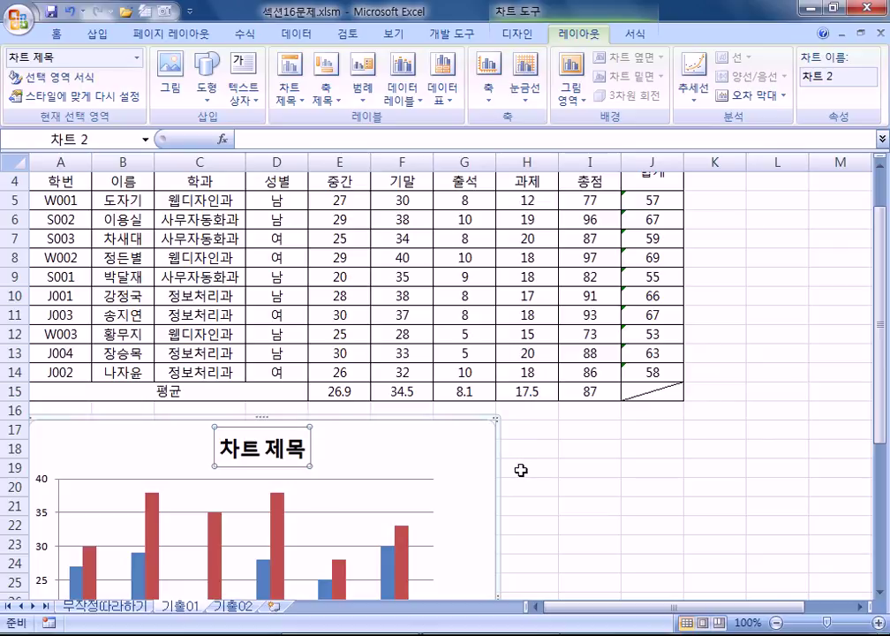
# Replace the placeholder text of the chart title with 남학생 컴퓨터 개론 성적.
pyautogui.press('Home')
pyautogui.write('남학생')
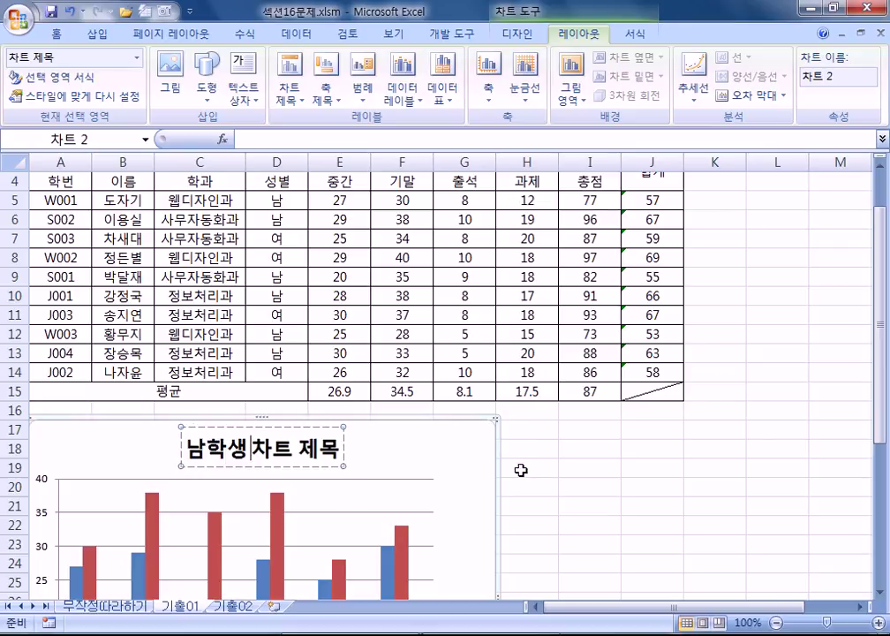
pyautogui.write(' 컴ㅍㅠ터')
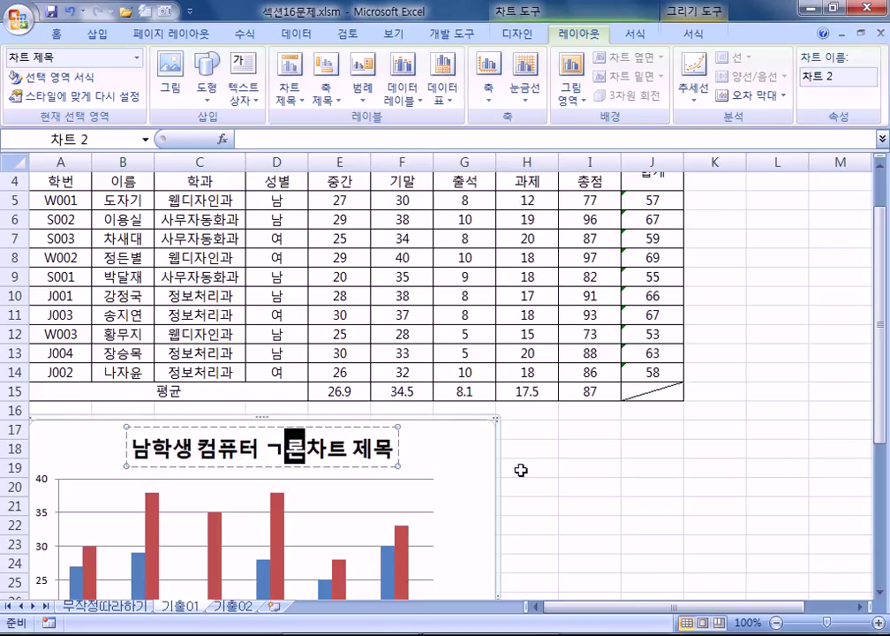
pyautogui.write(' 개론 성적')
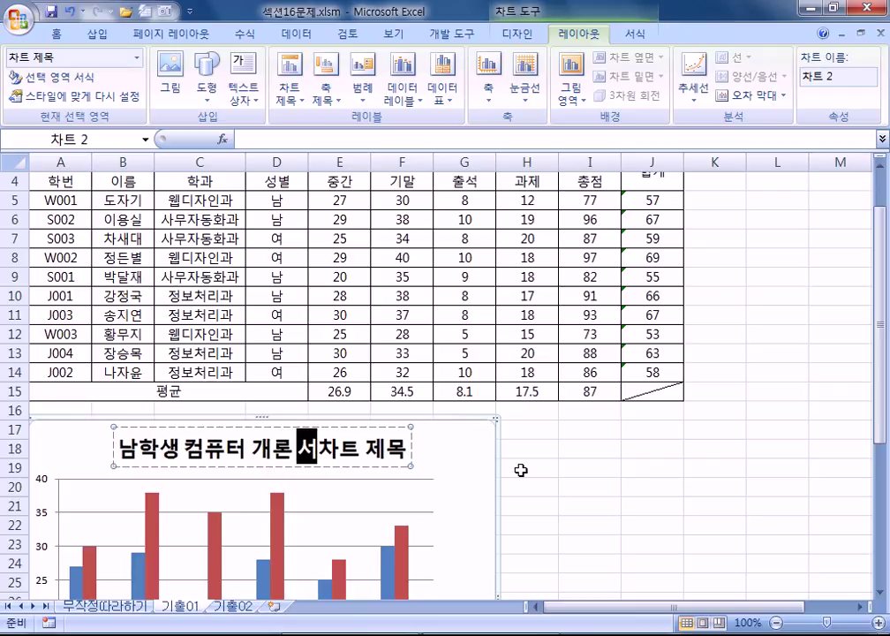
pyautogui.press('Delete')
pyautogui.press('Delete')
pyautogui.press('Delete')
pyautogui.press('Delete')
pyautogui.press('Delete')
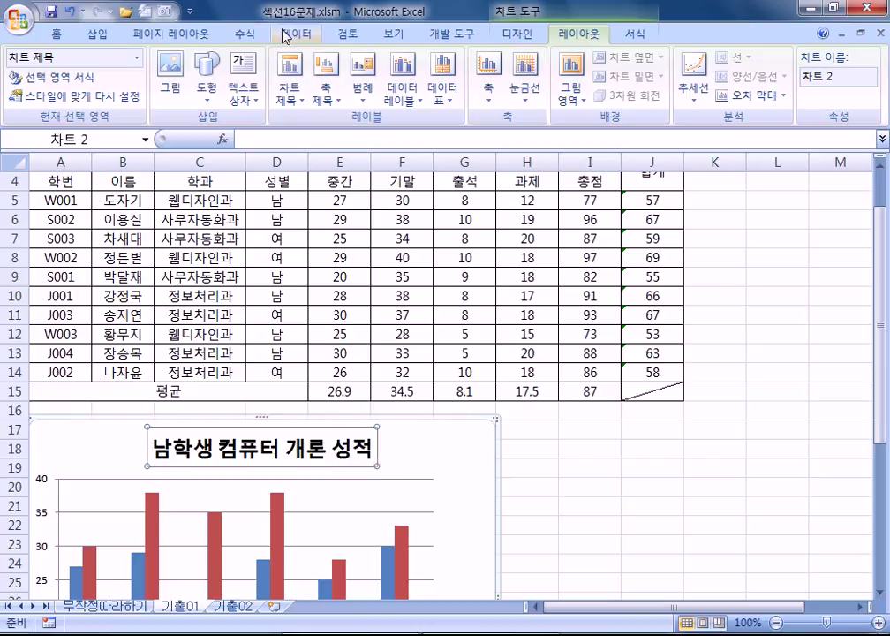
# Check the chart title's font settings and which title placement option is in use.
pyautogui.click(55, 34)
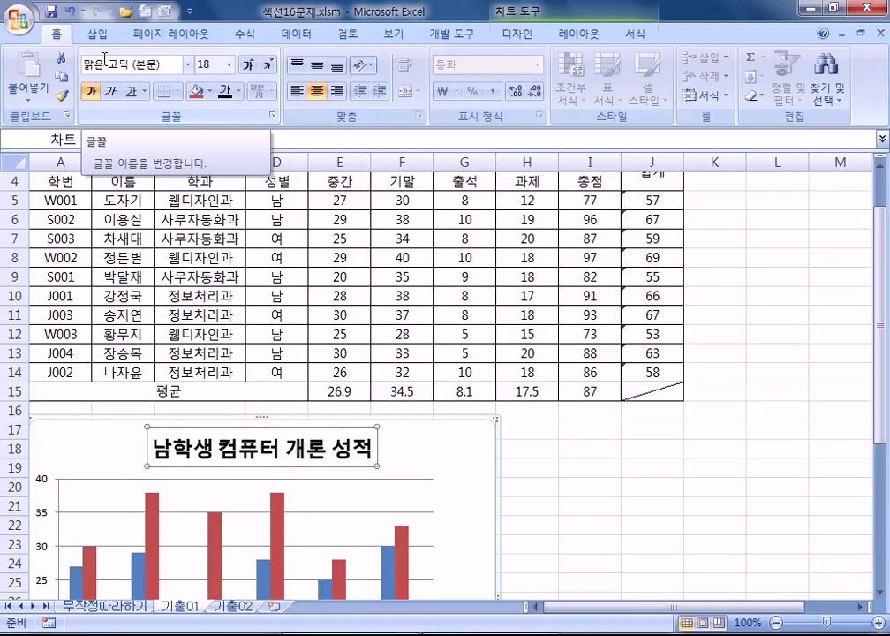
pyautogui.click(578, 37)
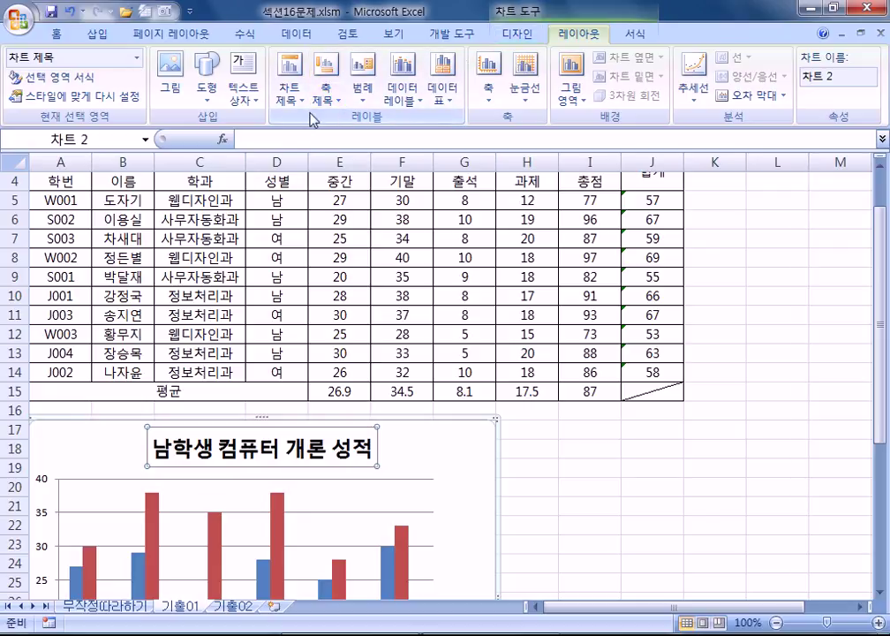
pyautogui.click(290, 102)
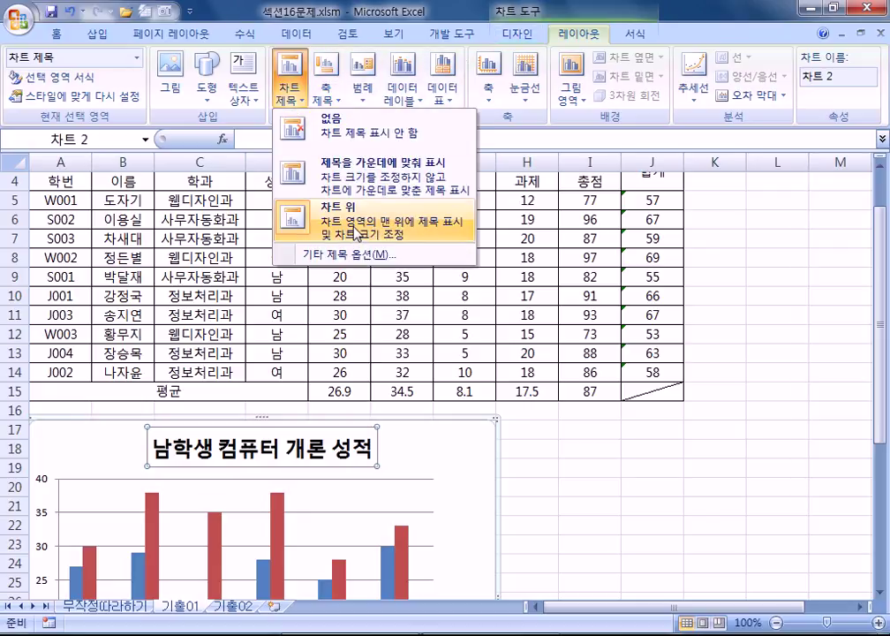
pyautogui.click(378, 463)
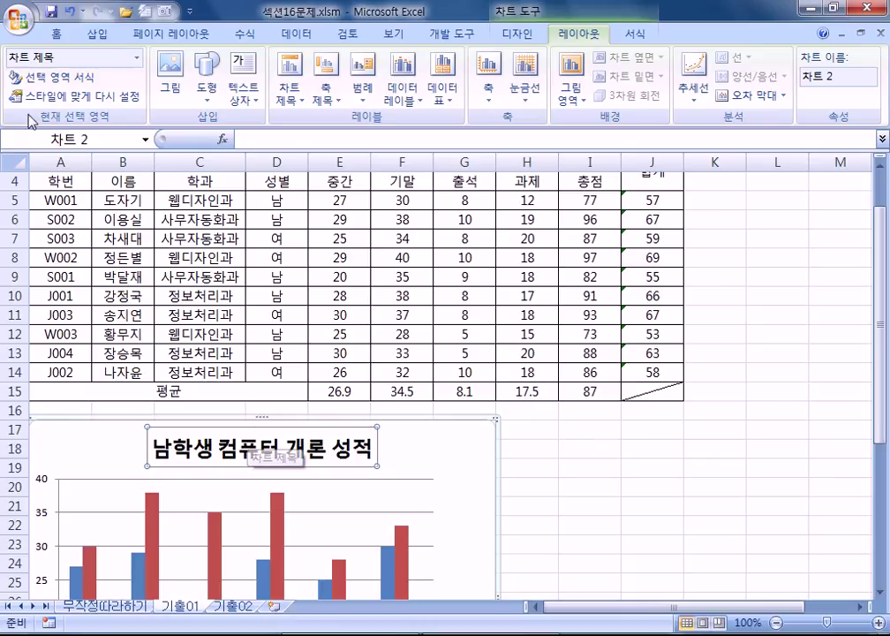
# Format the chart title in non-bold 굴림체 at a font size of 13.
pyautogui.click(53, 33)
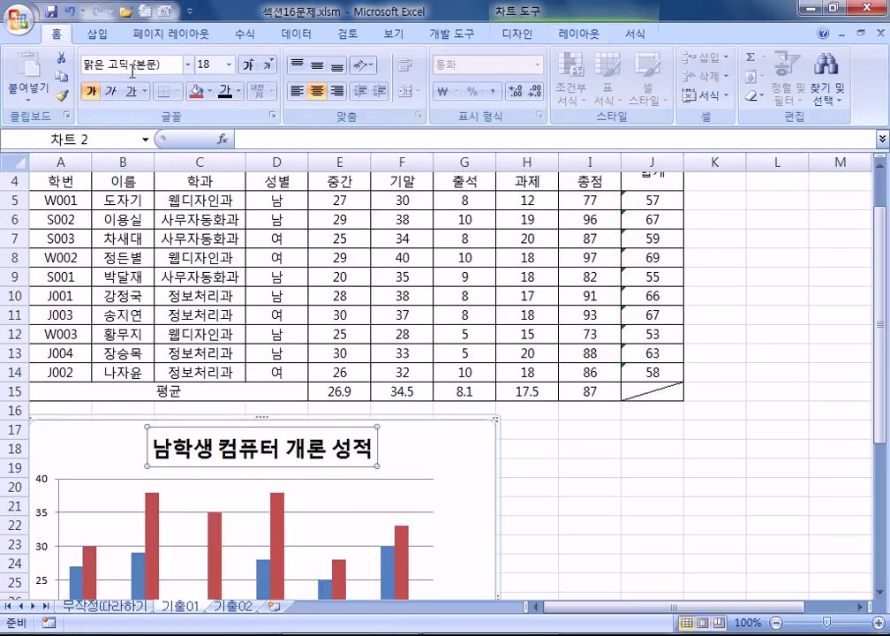
pyautogui.click(188, 64)
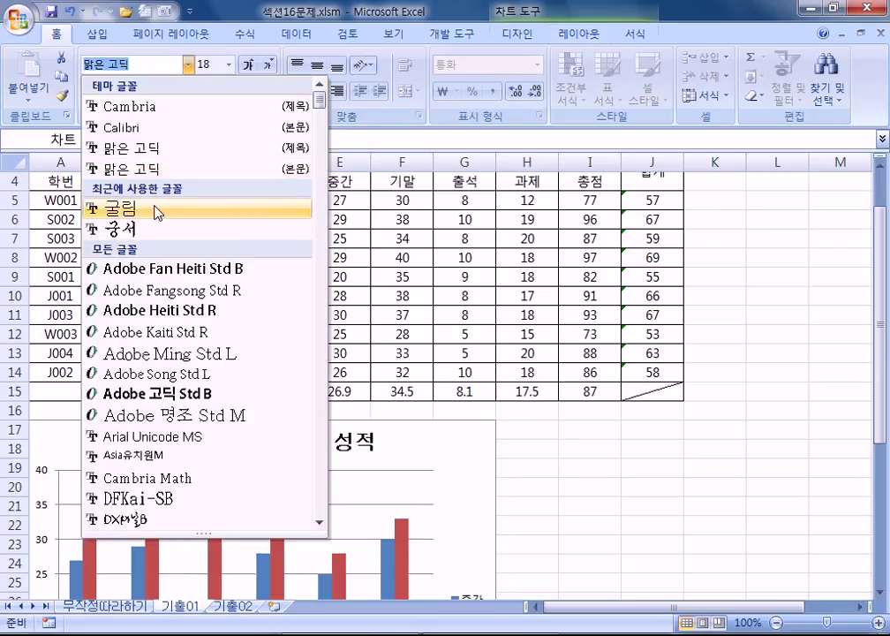
pyautogui.scroll(-20, 159, 309)
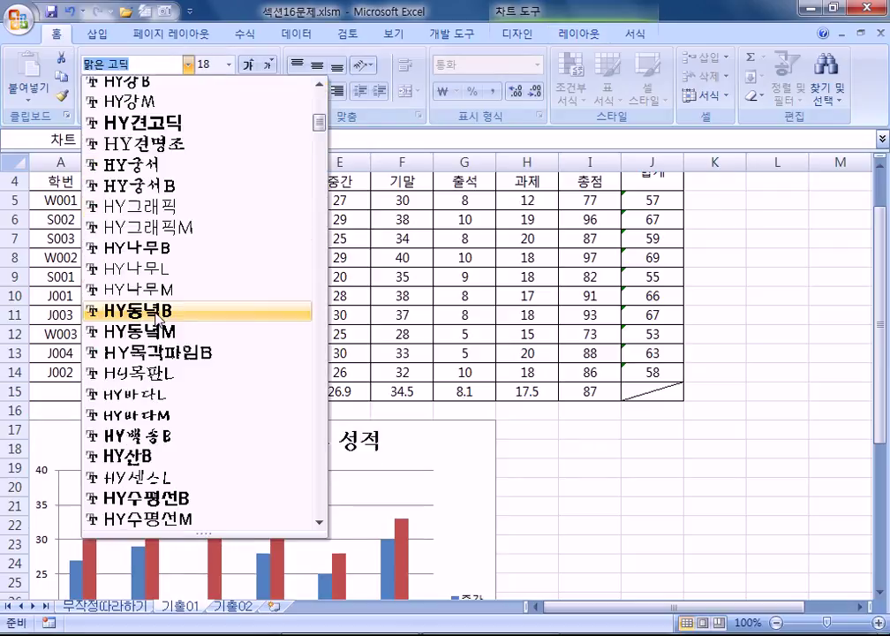
pyautogui.scroll(-10, 160, 313)
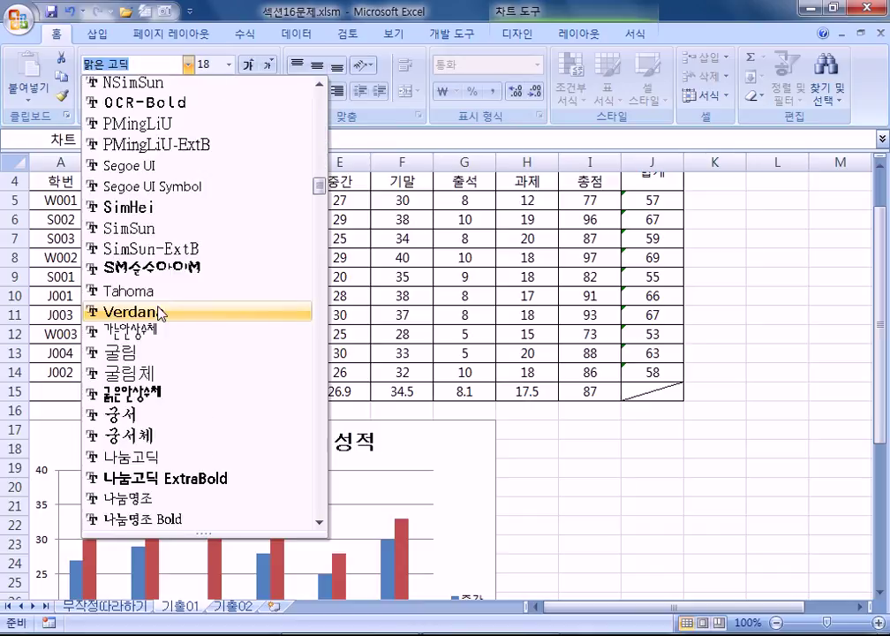
pyautogui.click(155, 372)
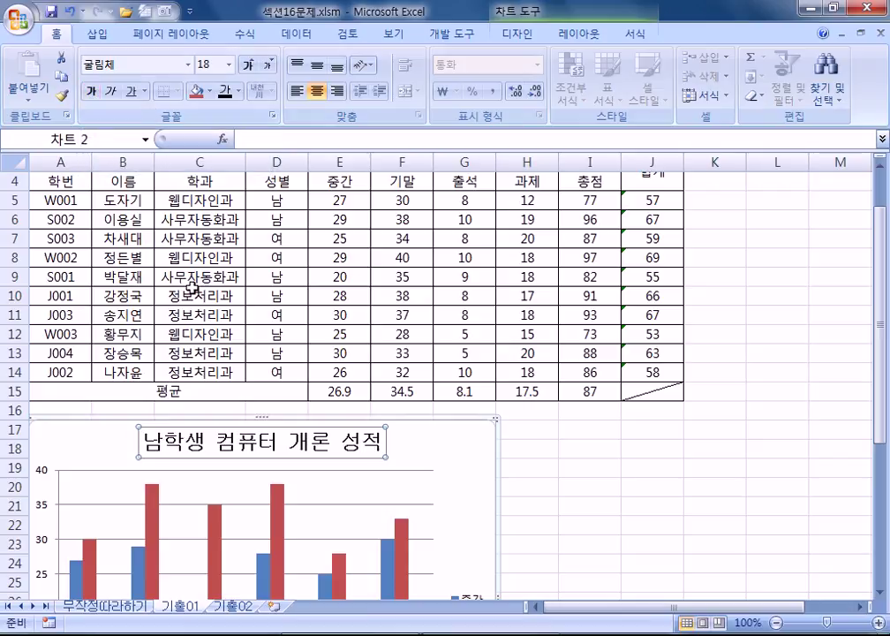
pyautogui.click(91, 91)
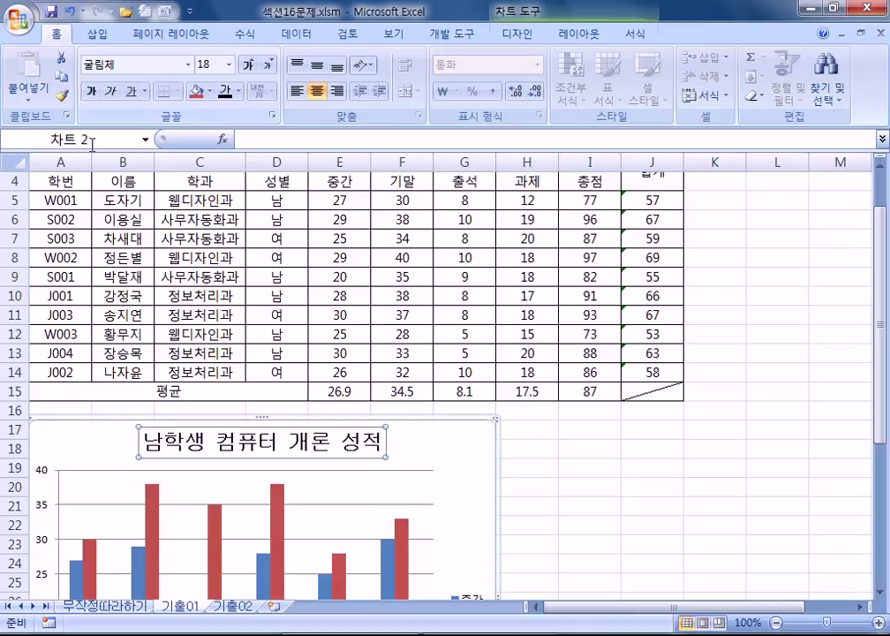
pyautogui.click(212, 64)
pyautogui.write('13')
pyautogui.press('Return')
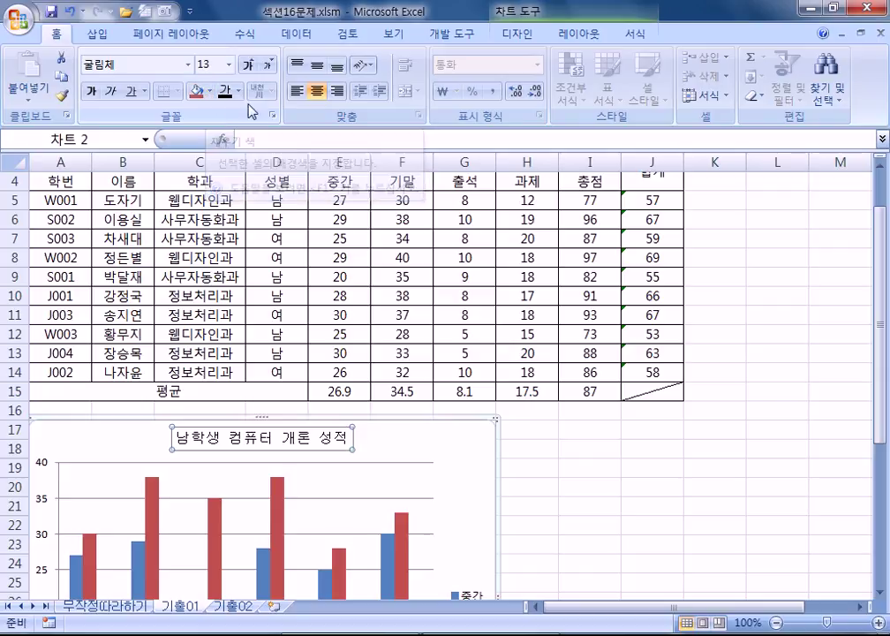
# Give the chart title a solid fill (단색 채우기) in standard blue.
pyautogui.hotkey('ctrl', '1')
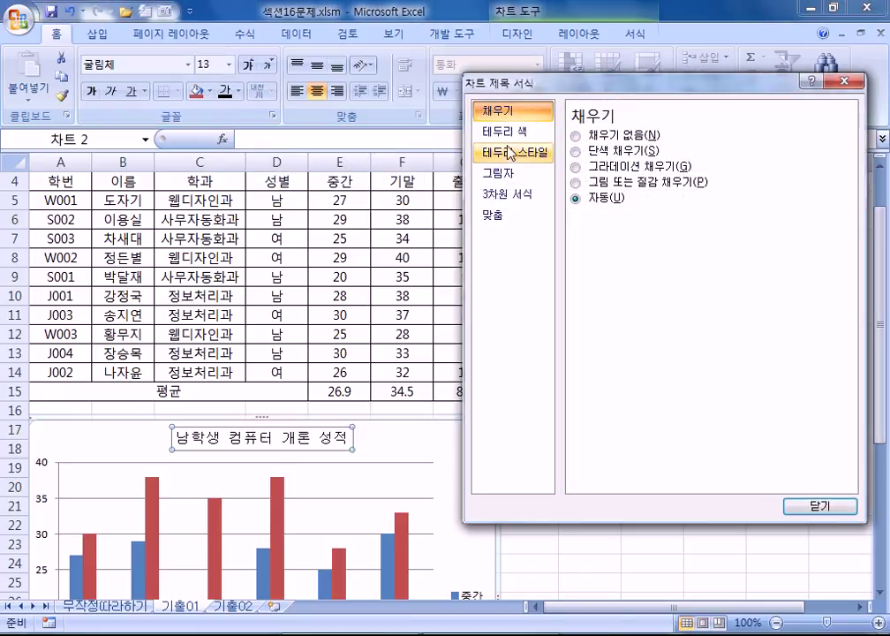
pyautogui.click(576, 152)
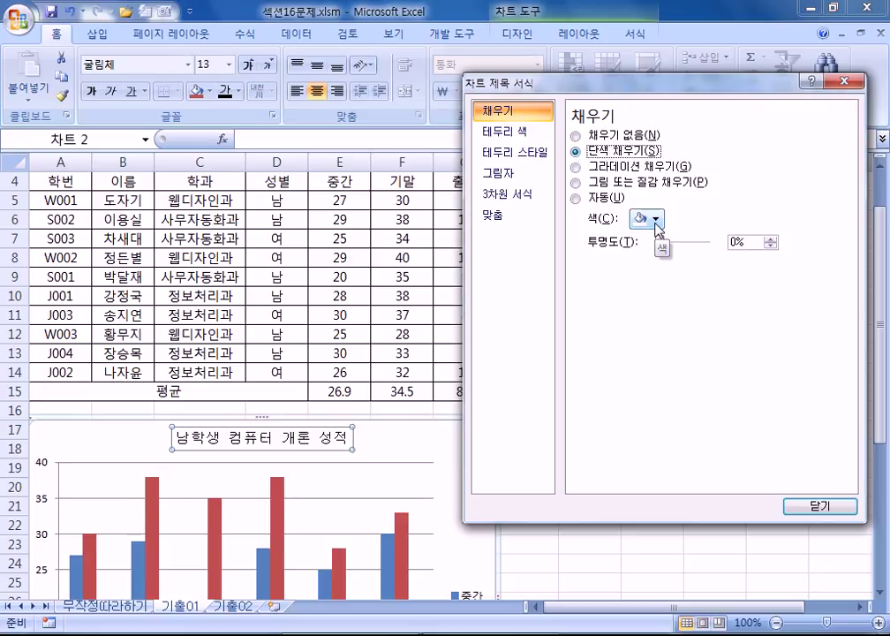
pyautogui.click(656, 221)
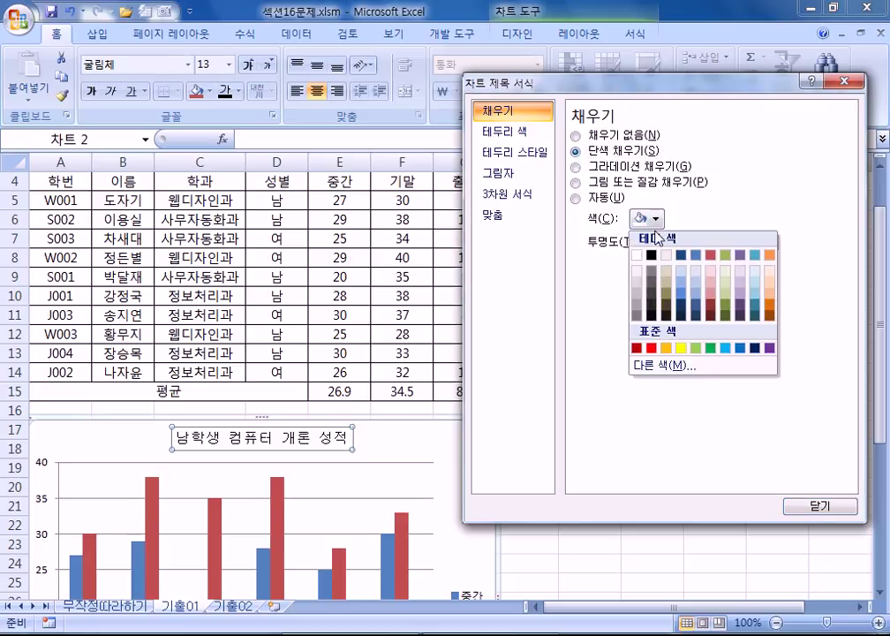
pyautogui.click(742, 350)
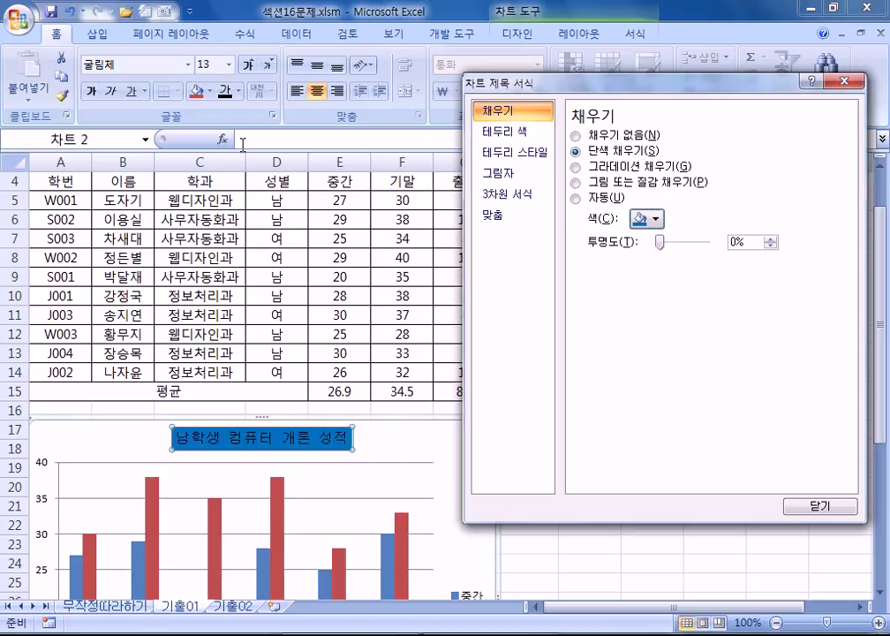
# Examine the theme and standard fill colours available for the chart title, keeping the standard blue fill.
pyautogui.click(211, 91)
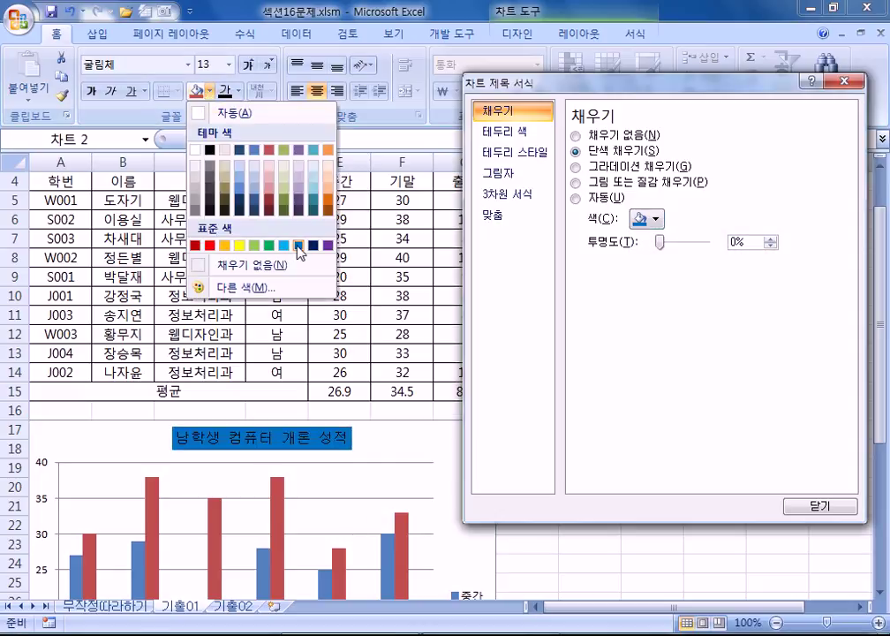
pyautogui.click(218, 93)
pyautogui.moveTo(639, 84); pyautogui.dragTo(685, 228)
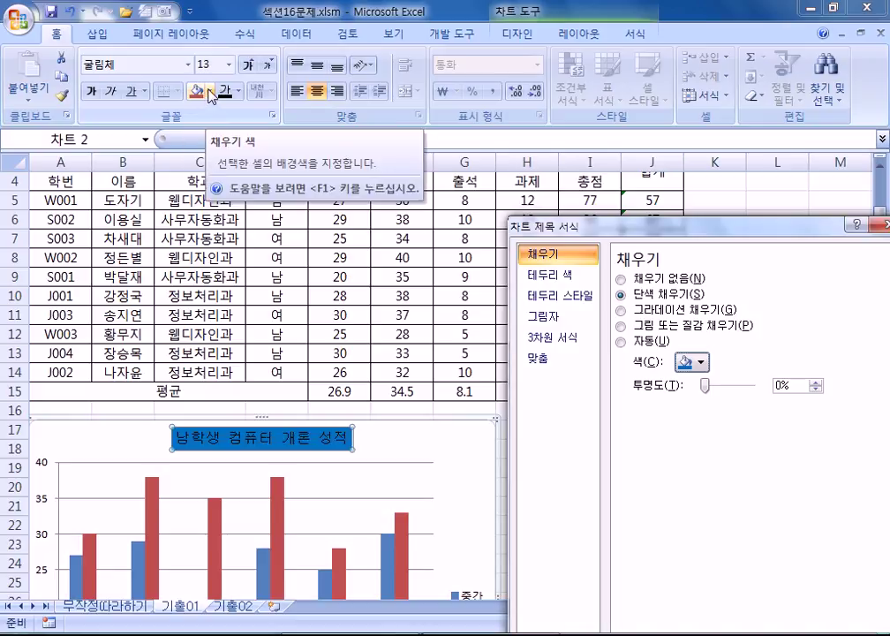
pyautogui.click(210, 91)
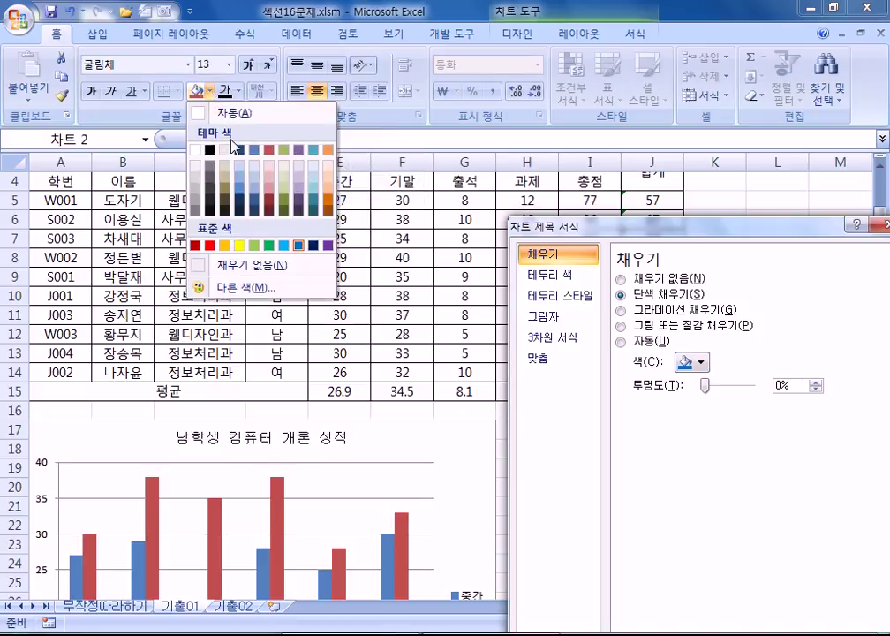
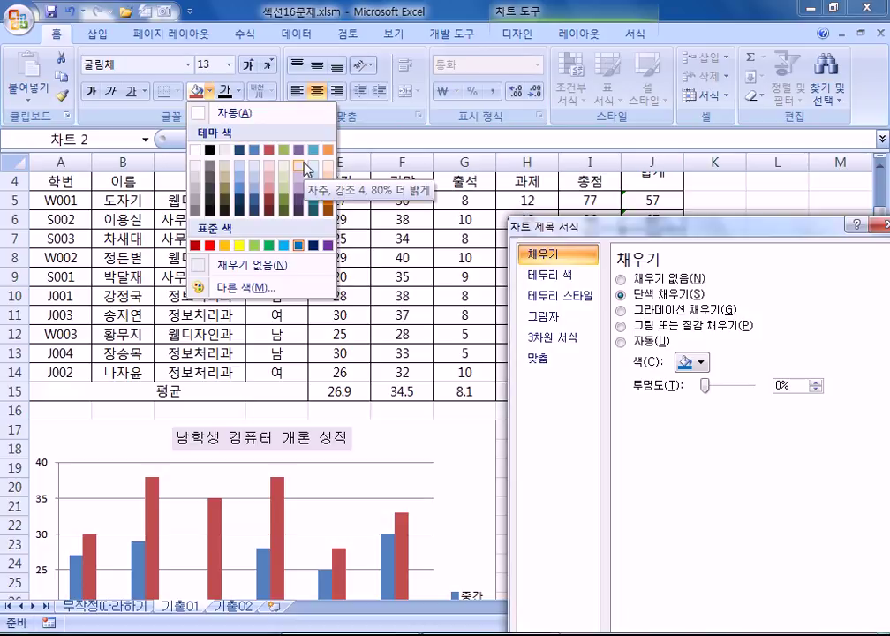
pyautogui.click(299, 244)
pyautogui.moveTo(701, 226); pyautogui.dragTo(761, 139)
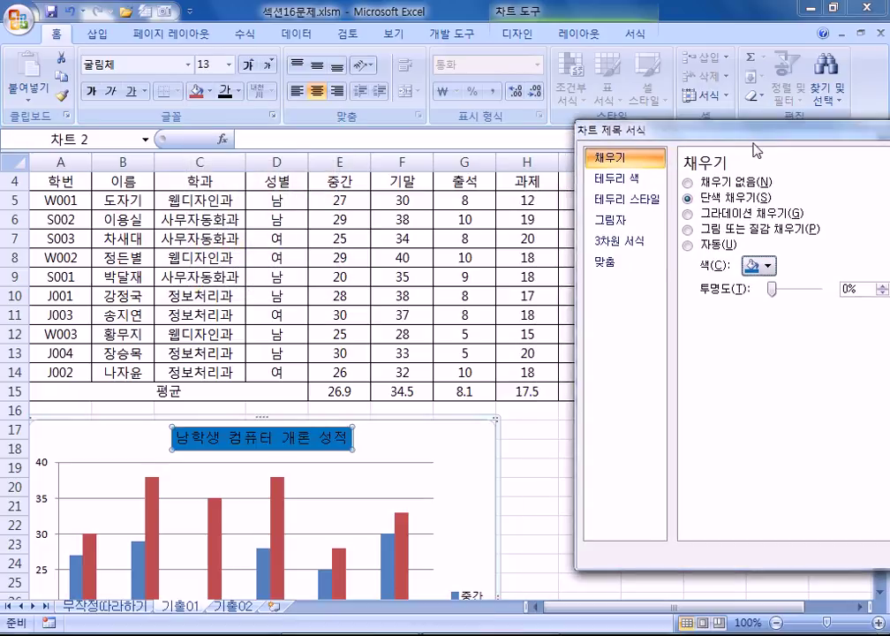
# Fix the score chart's vertical axis maximum at 40 and close the axis formatting dialog.
pyautogui.click(477, 486)
pyautogui.scroll(-3, 534, 420)
pyautogui.scroll(-2, 535, 420)
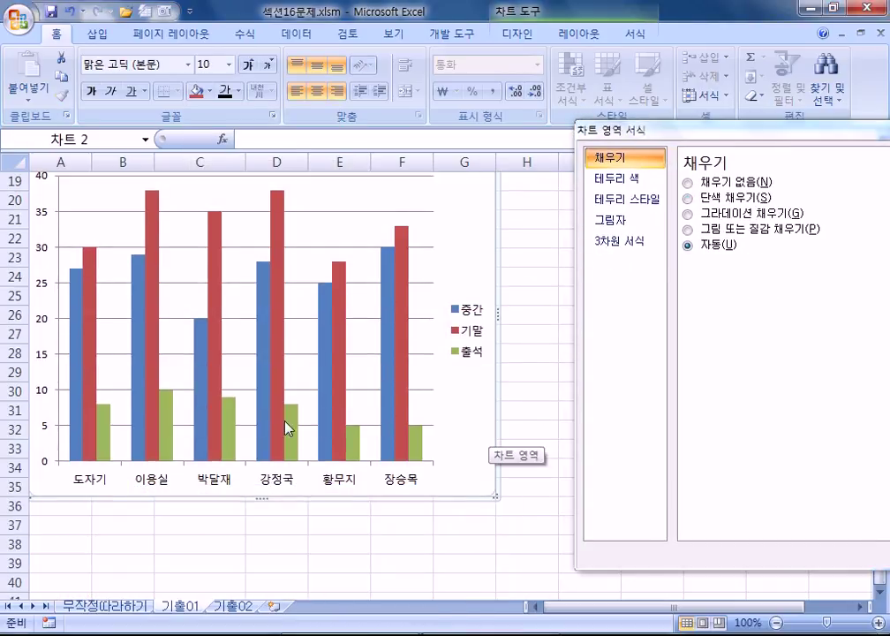
pyautogui.click(39, 251)
pyautogui.scroll(-3, 106, 482)
pyautogui.scroll(3, 84, 442)
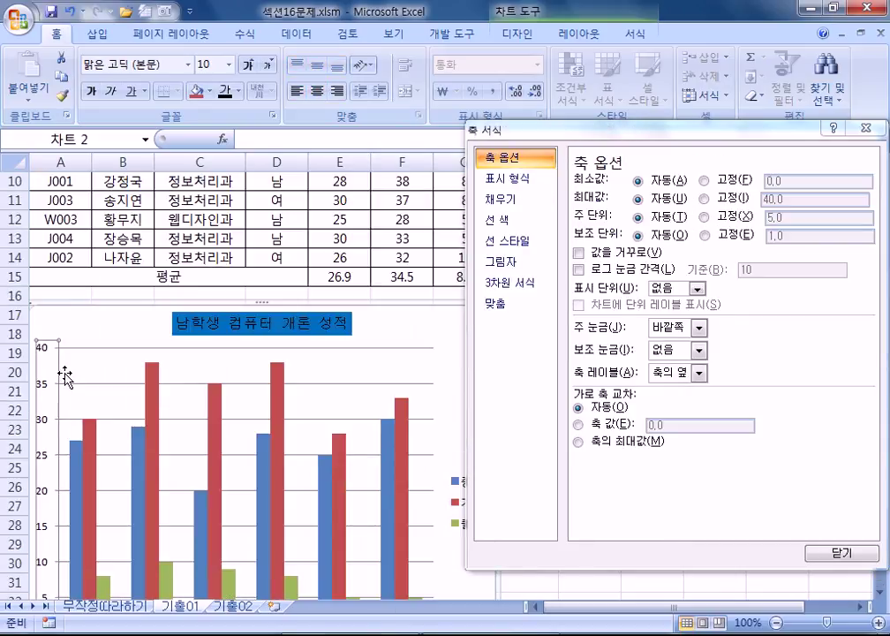
pyautogui.click(724, 198)
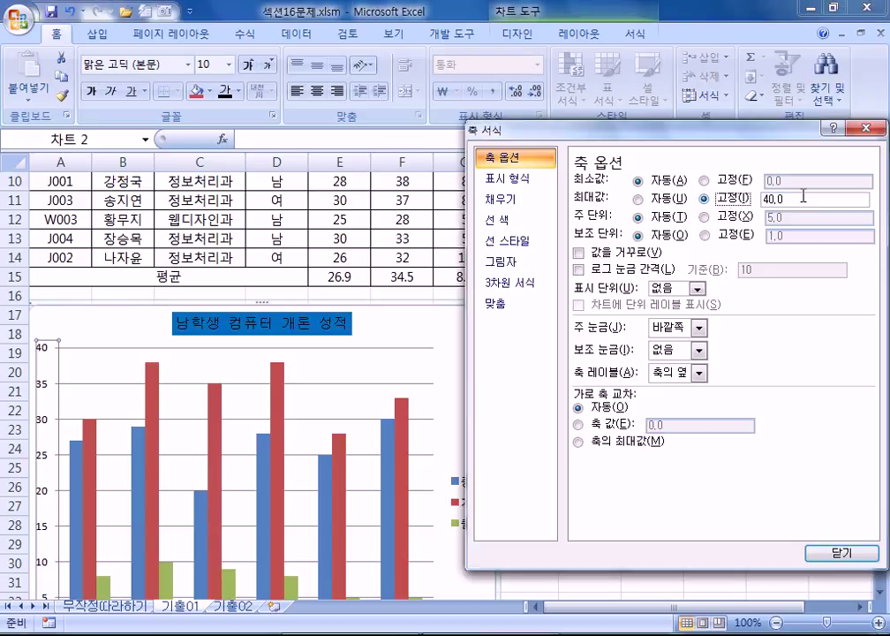
pyautogui.click(868, 128)
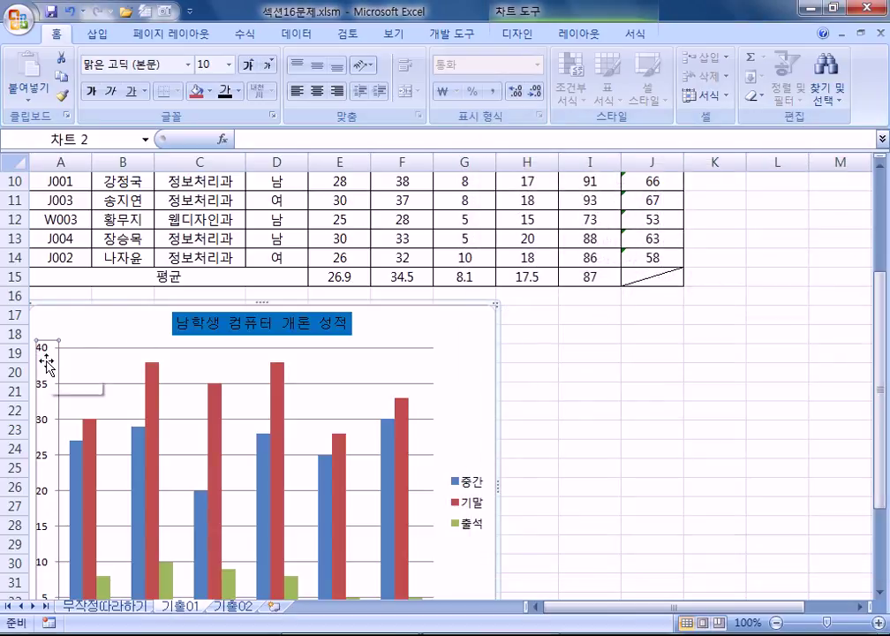
# Fix the score chart's vertical axis maximum at 50 and move the axis formatting dialog clear of the chart.
pyautogui.doubleClick(39, 356)
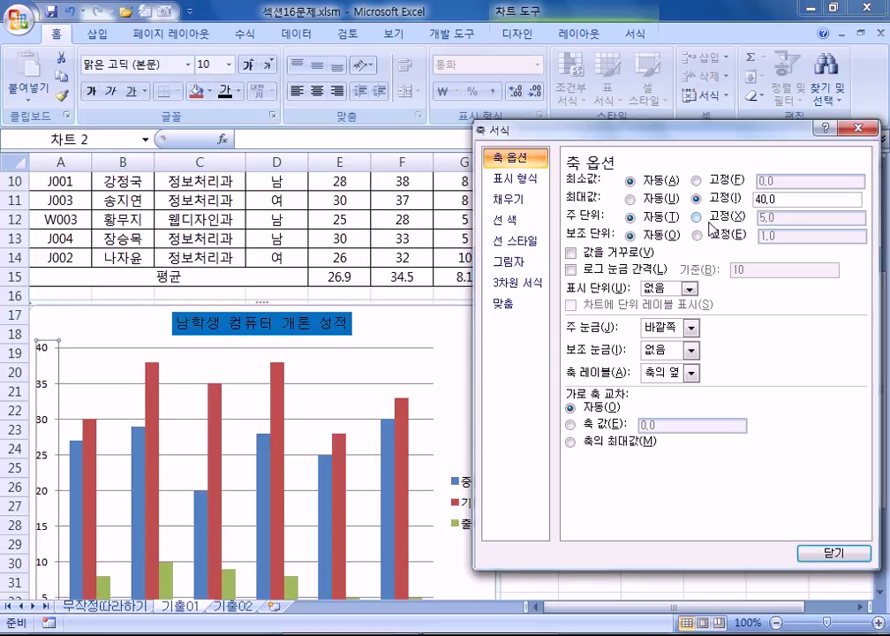
pyautogui.rightClick(39, 356)
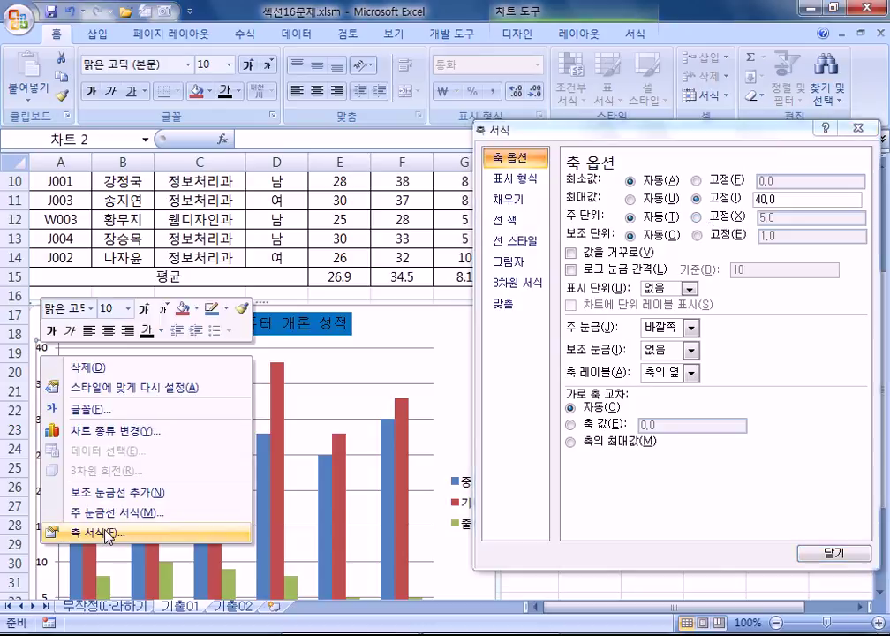
pyautogui.click(113, 535)
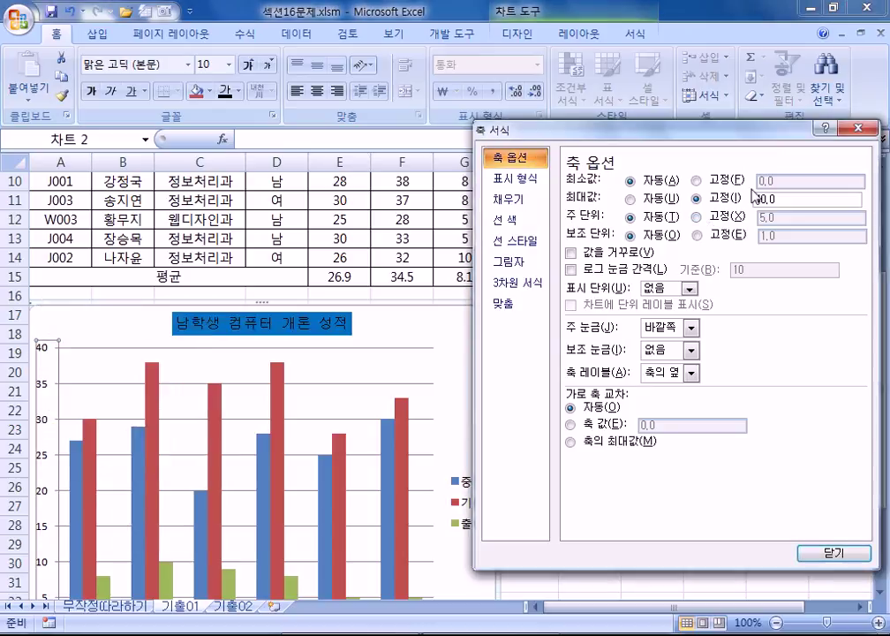
pyautogui.doubleClick(771, 200)
pyautogui.write('50')
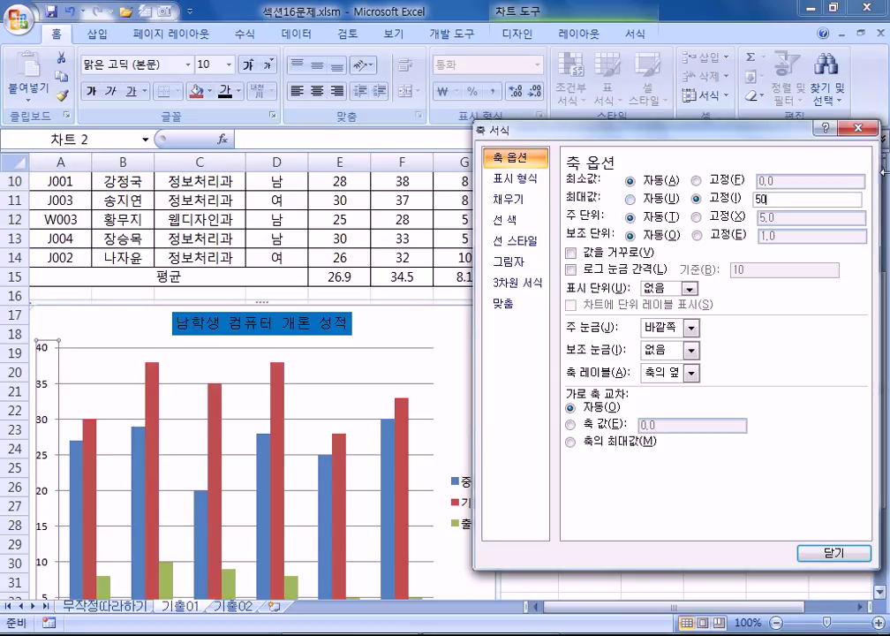
pyautogui.moveTo(654, 135); pyautogui.dragTo(825, 242)
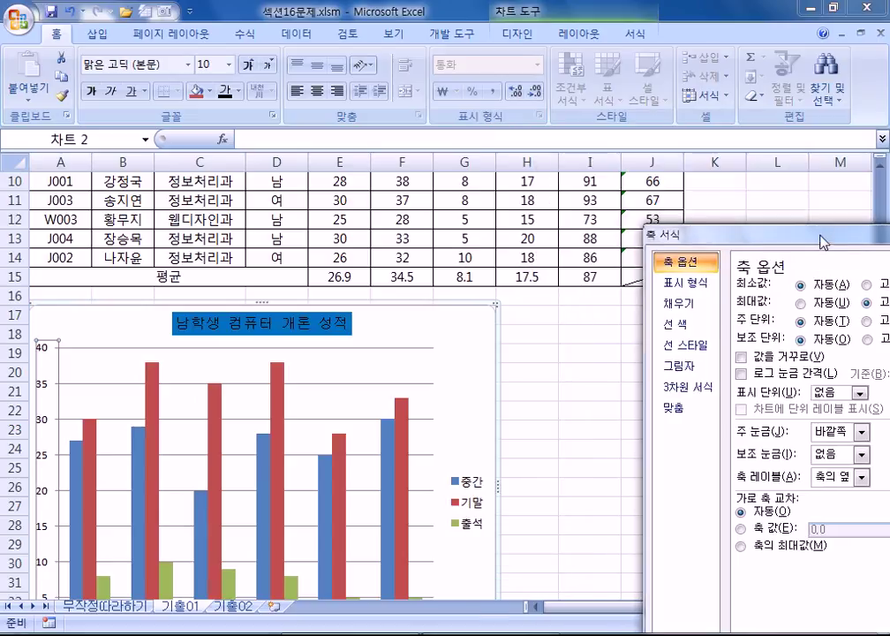
pyautogui.click(475, 405)
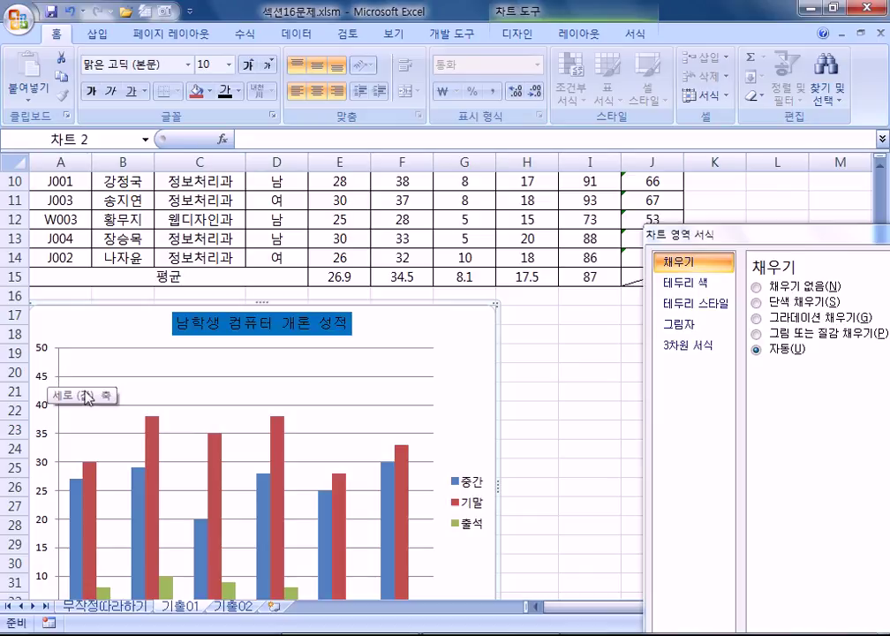
# Compare the score table, including its 합계 column, with the chart's plotted series and vertical axis scale.
pyautogui.scroll(-3, 433, 535)
pyautogui.scroll(2, 435, 534)
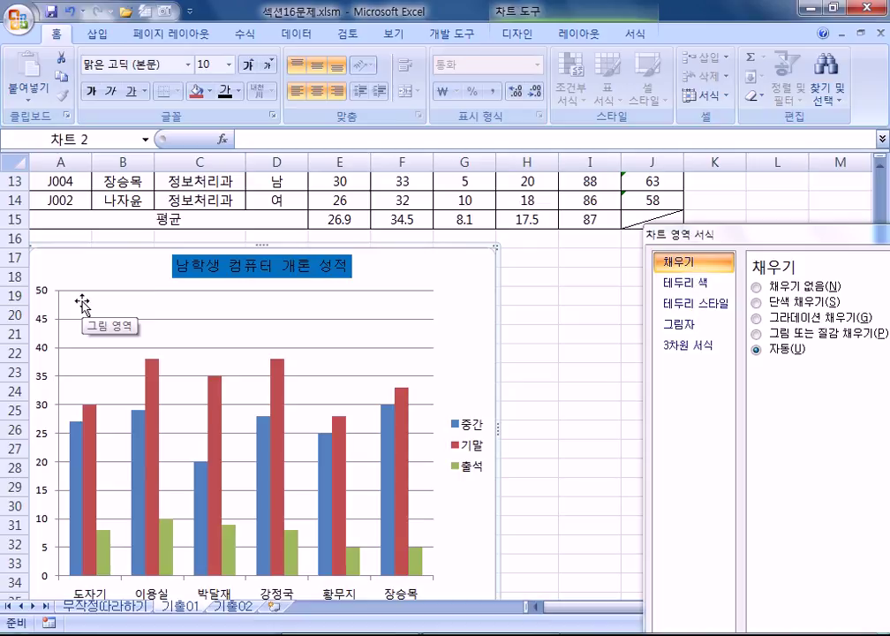
pyautogui.scroll(4, 122, 318)
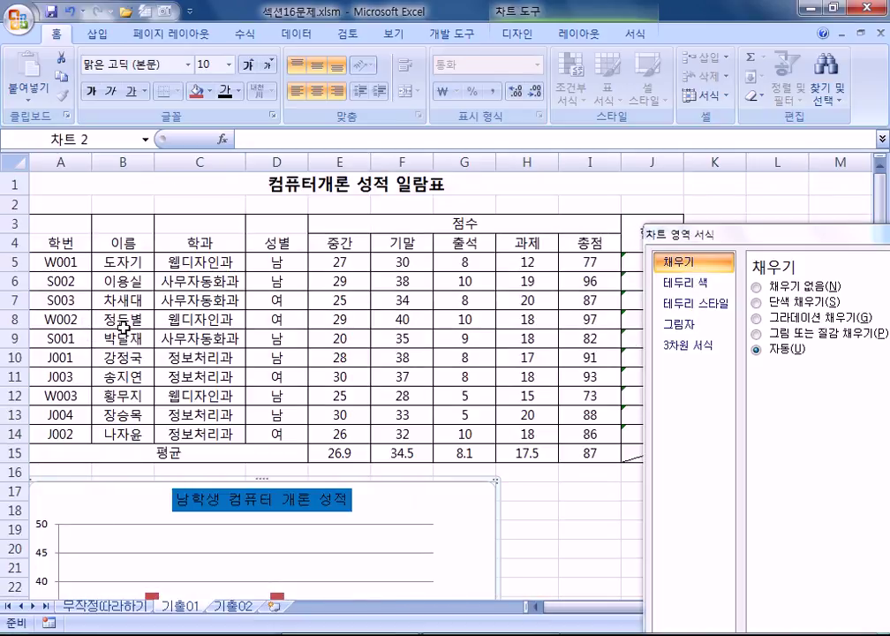
pyautogui.scroll(-3, 128, 331)
pyautogui.scroll(-2, 134, 338)
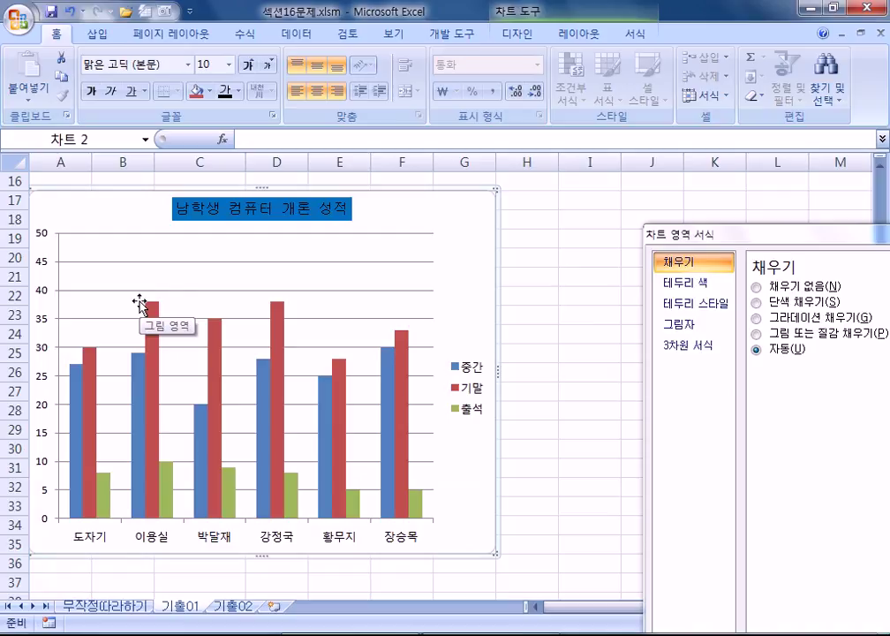
pyautogui.scroll(5, 405, 354)
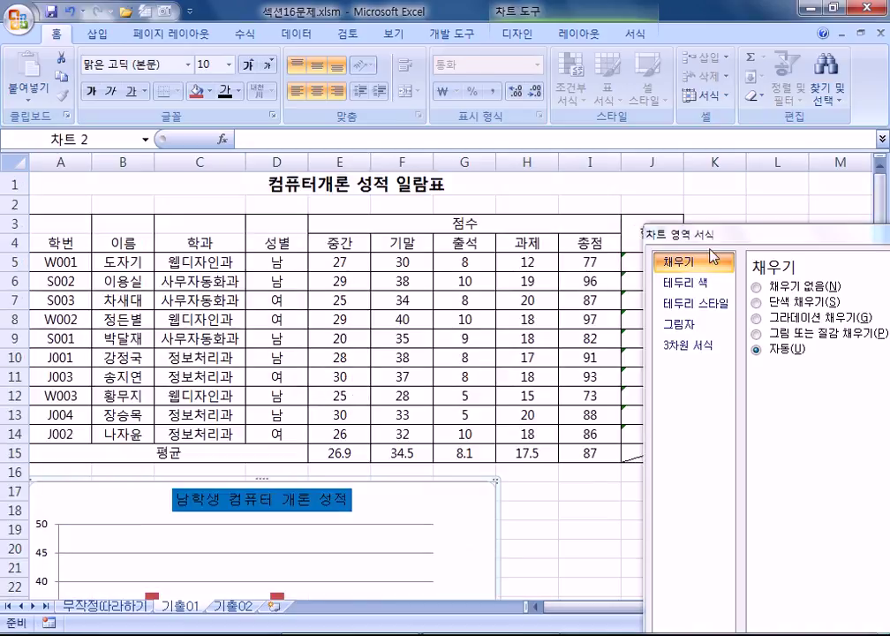
pyautogui.moveTo(720, 237); pyautogui.dragTo(749, 426)
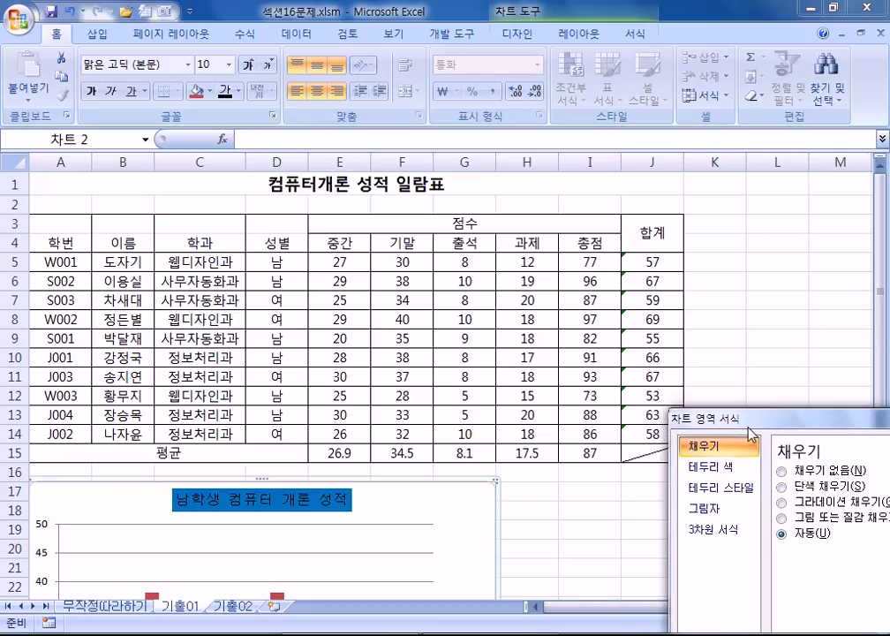
pyautogui.moveTo(749, 429); pyautogui.dragTo(798, 257)
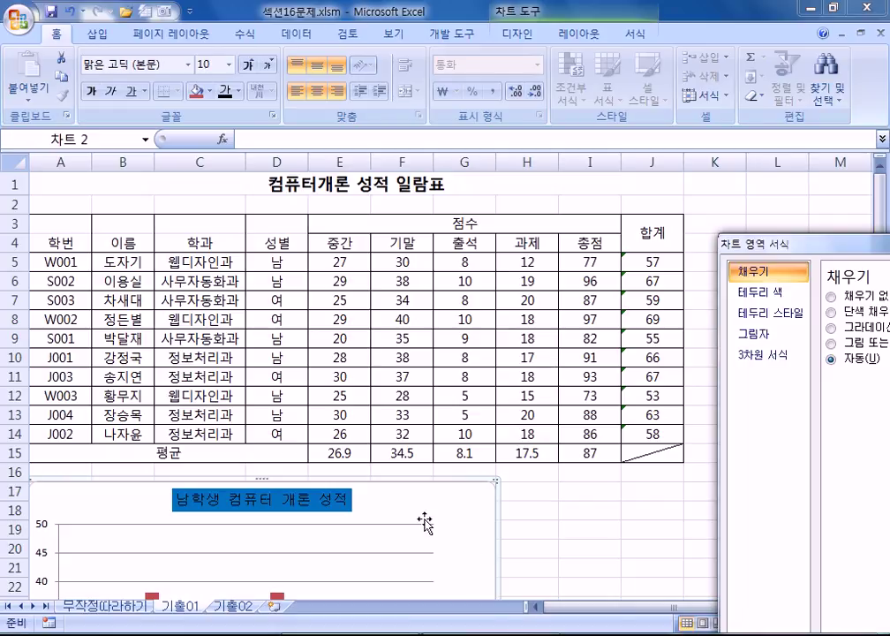
pyautogui.scroll(-4, 474, 528)
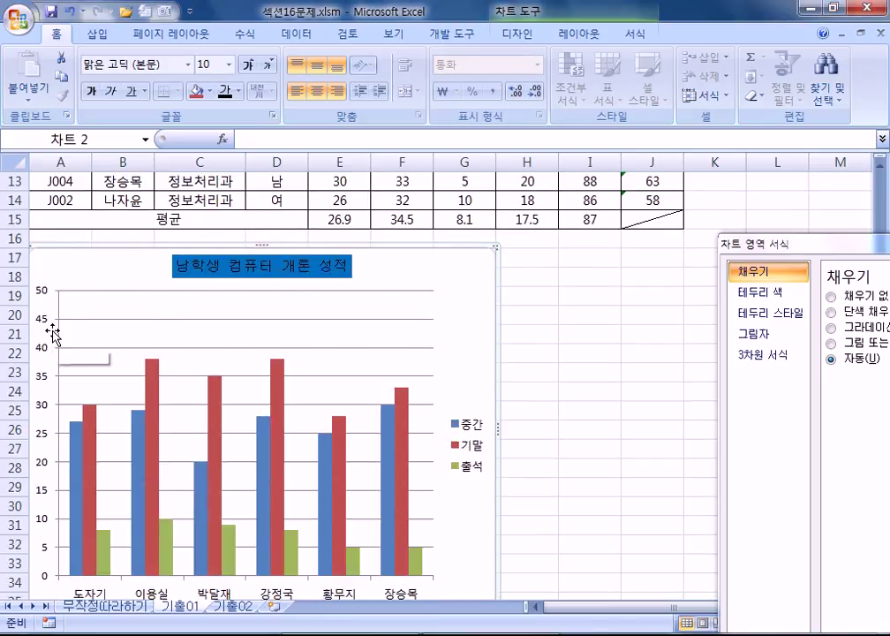
pyautogui.scroll(3, 54, 345)
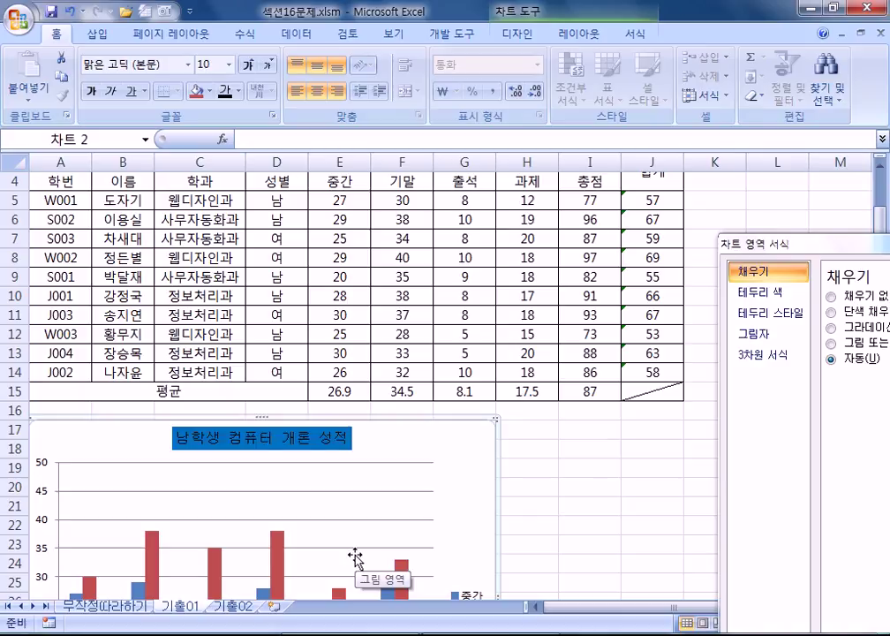
pyautogui.scroll(-5, 354, 559)
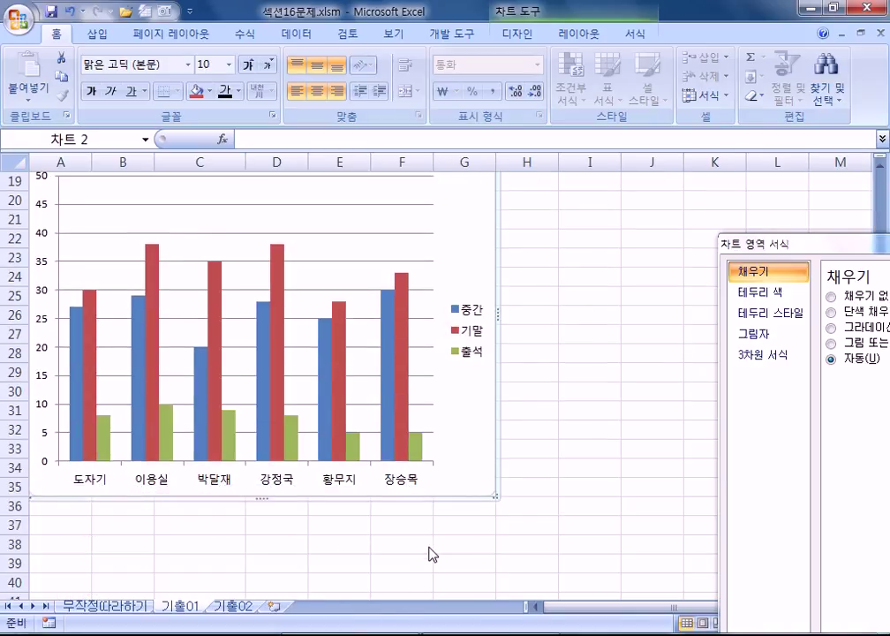
# Examine the 기말 data series and its fourth bar on its own by selecting them, and return the selection to the chart area.
pyautogui.click(216, 380)
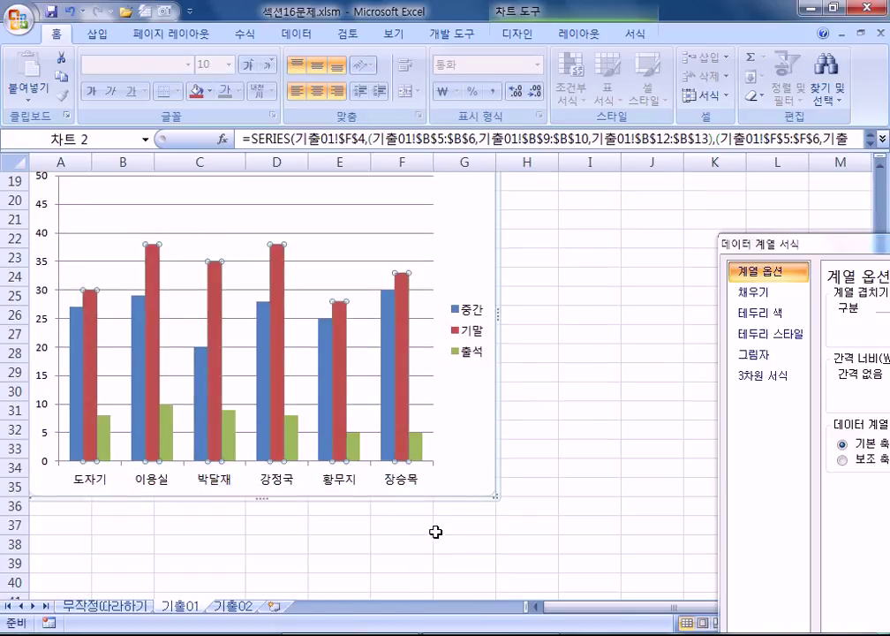
pyautogui.click(455, 431)
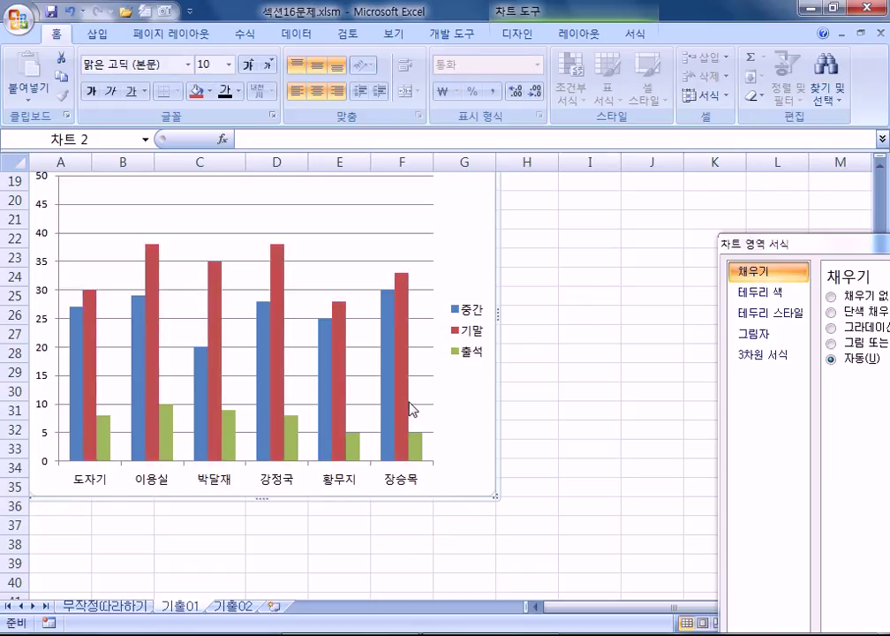
pyautogui.click(407, 405)
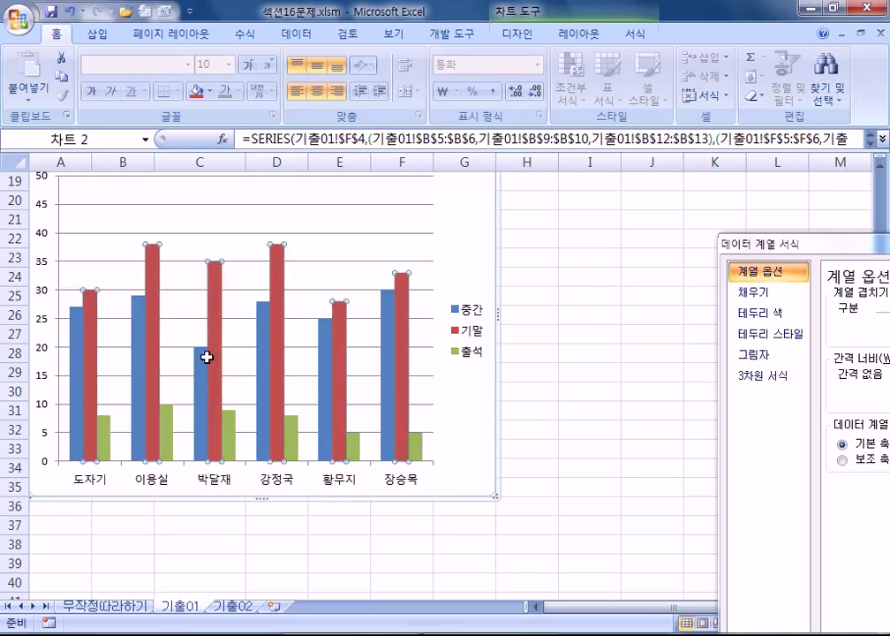
pyautogui.click(279, 358)
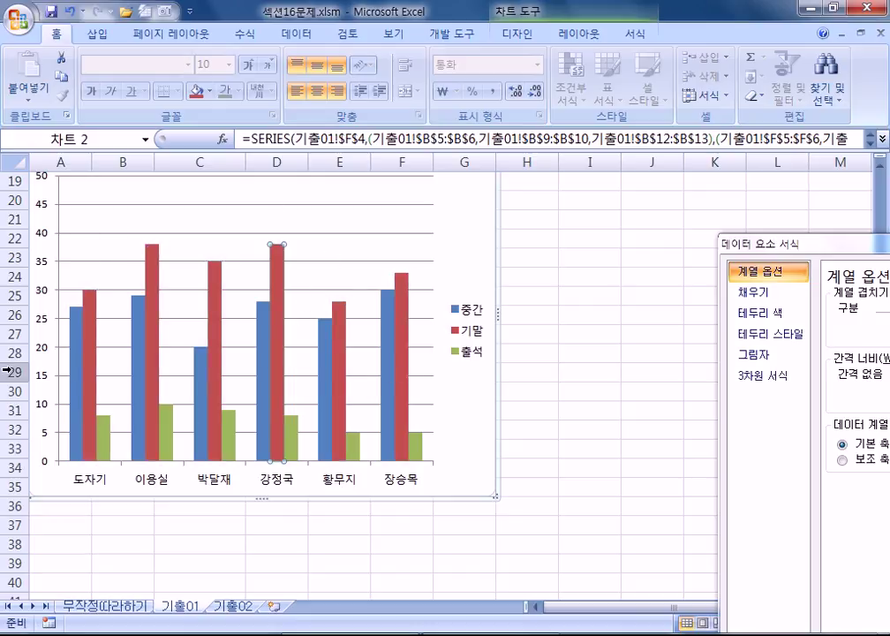
pyautogui.click(454, 248)
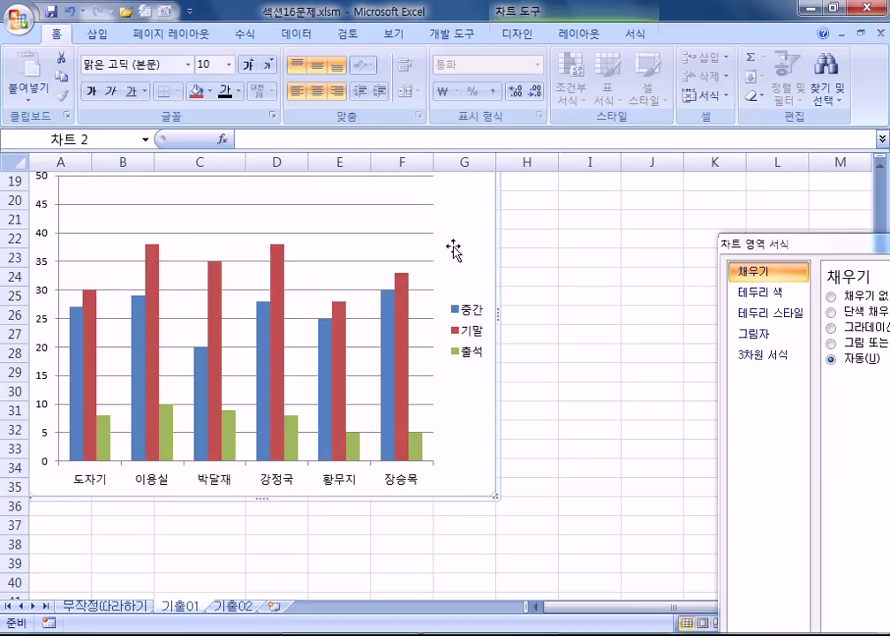
# Add an inside-end (안쪽 끝에) data label to only the fourth student's bar in the 기말 series.
pyautogui.click(213, 301)
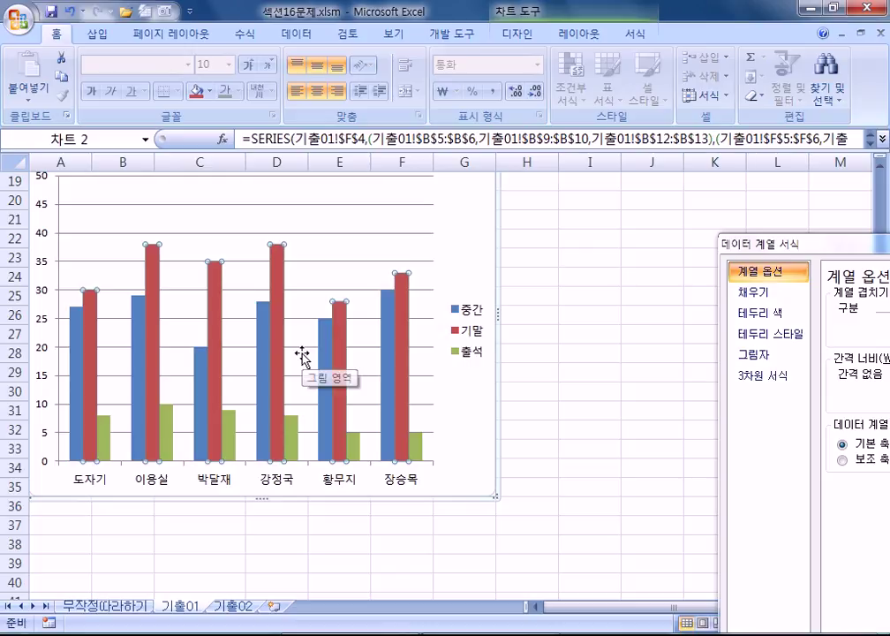
pyautogui.click(283, 303)
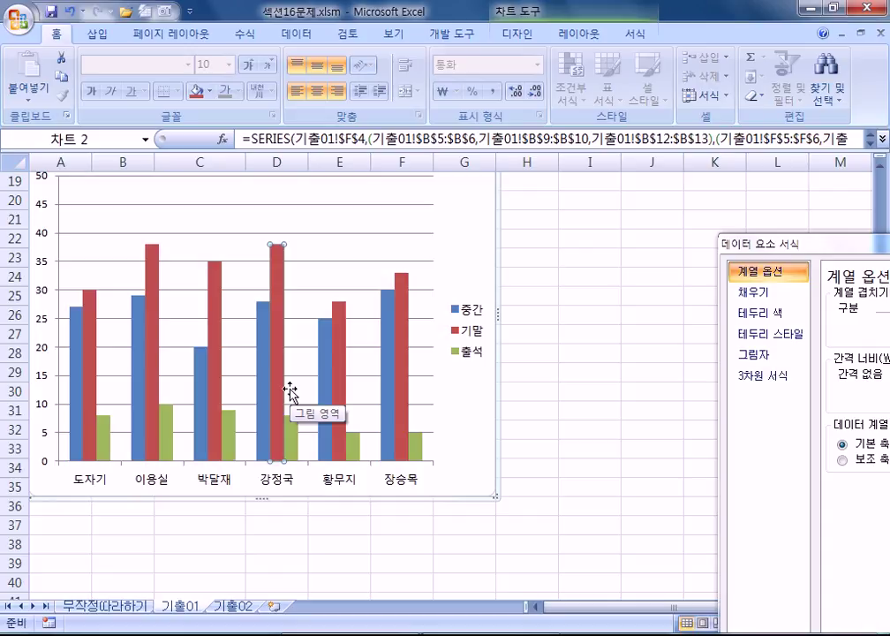
pyautogui.click(579, 35)
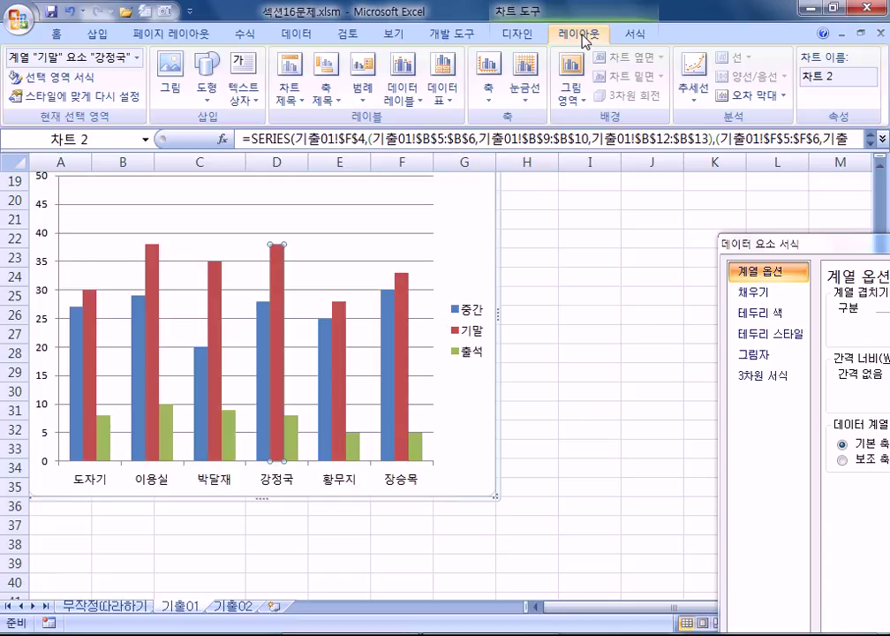
pyautogui.click(402, 106)
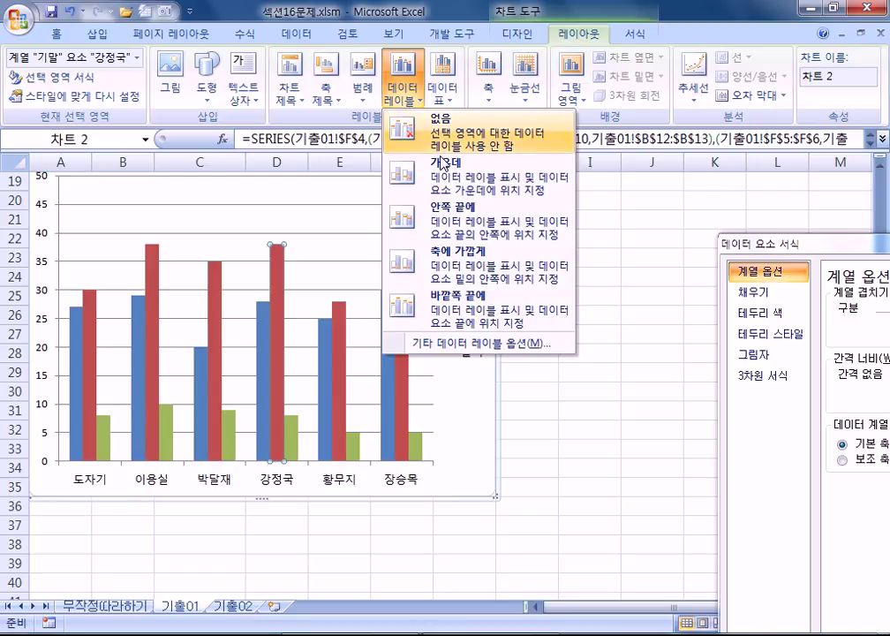
pyautogui.click(447, 206)
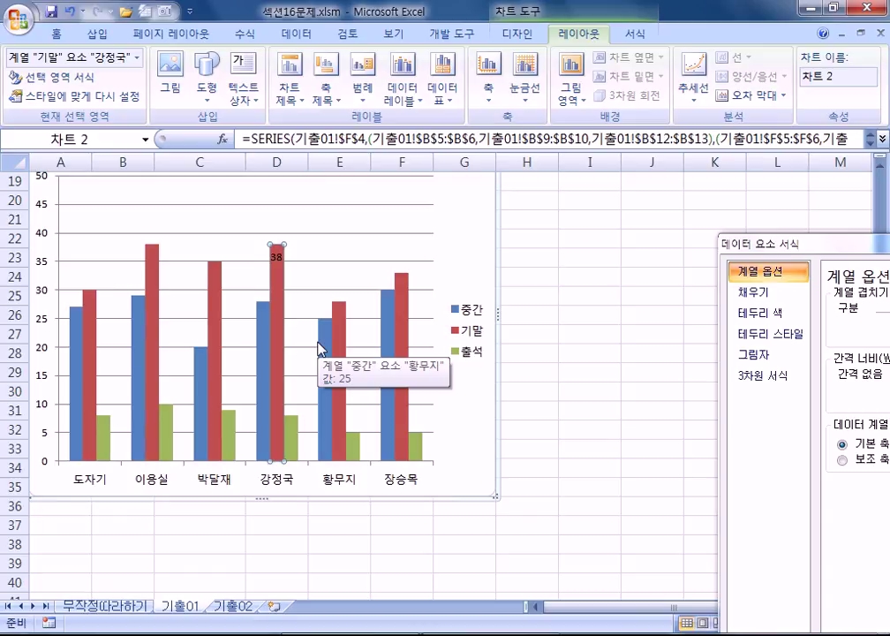
# Examine the format settings of the fourth 기말 bar and its data label, and the available label positions.
pyautogui.moveTo(783, 248); pyautogui.dragTo(624, 127)
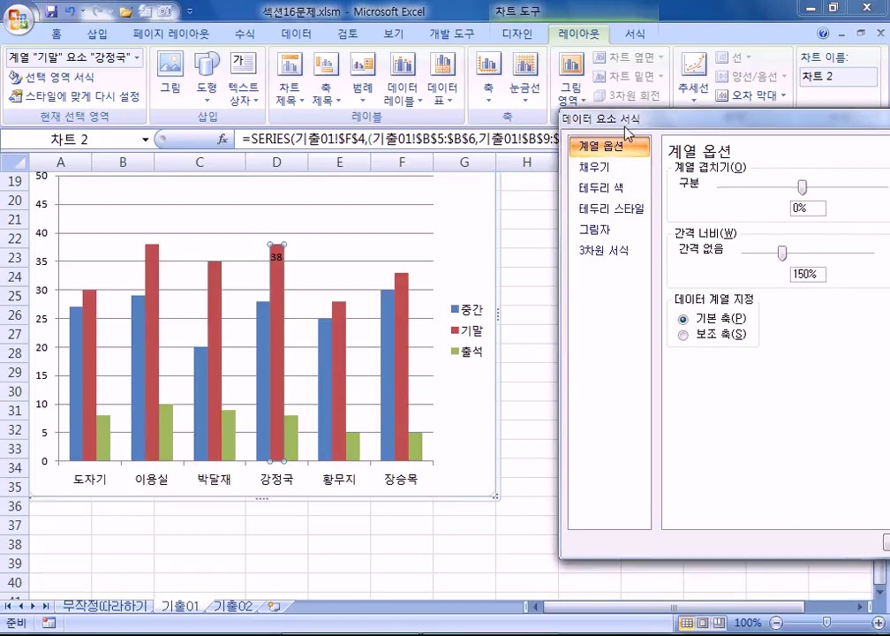
pyautogui.click(277, 258)
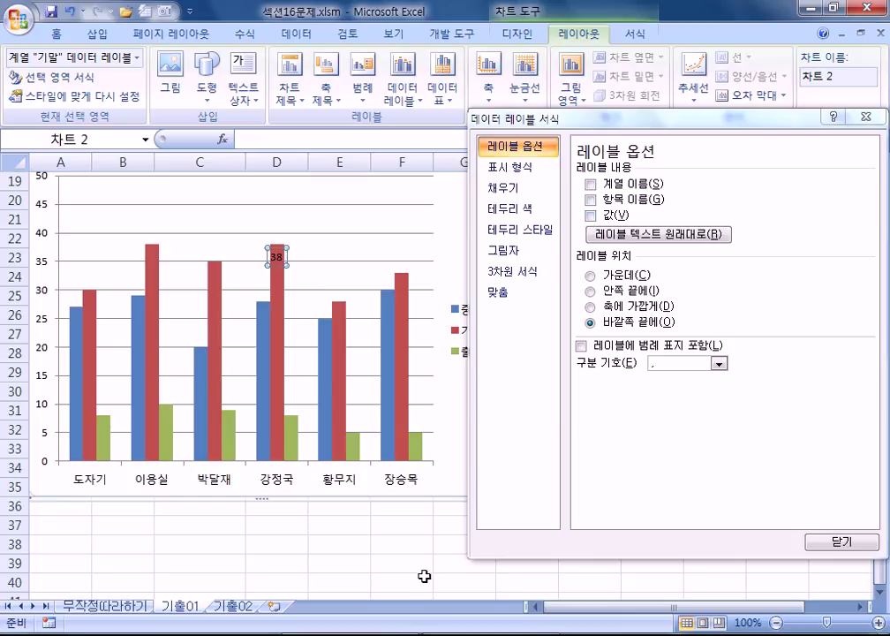
pyautogui.click(385, 256)
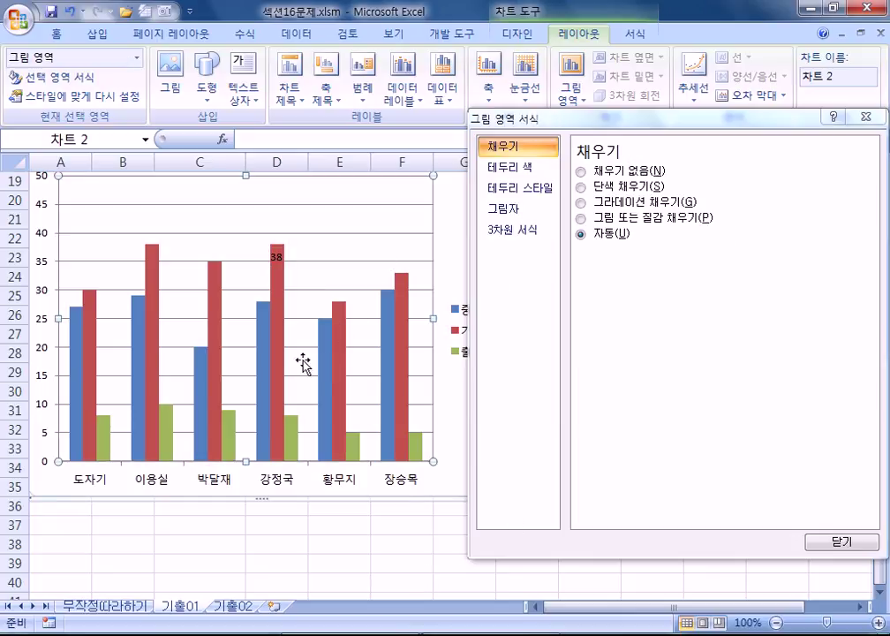
pyautogui.click(279, 367)
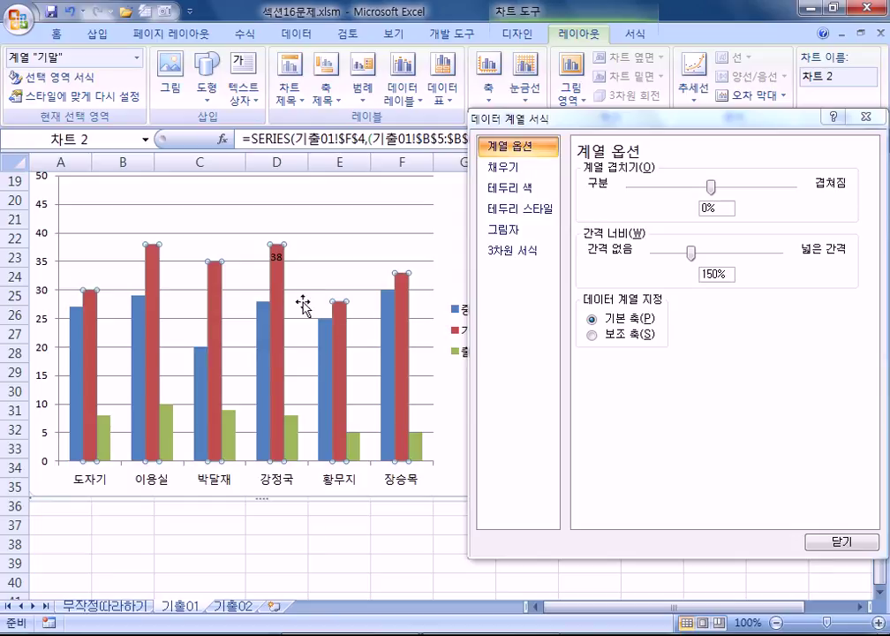
pyautogui.click(277, 374)
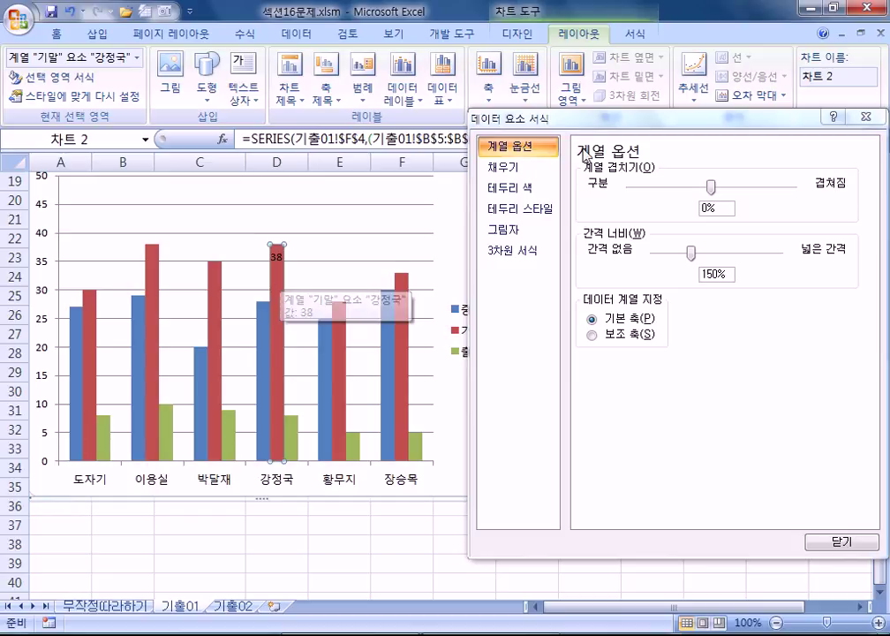
pyautogui.moveTo(606, 122); pyautogui.dragTo(719, 195)
pyautogui.click(402, 96)
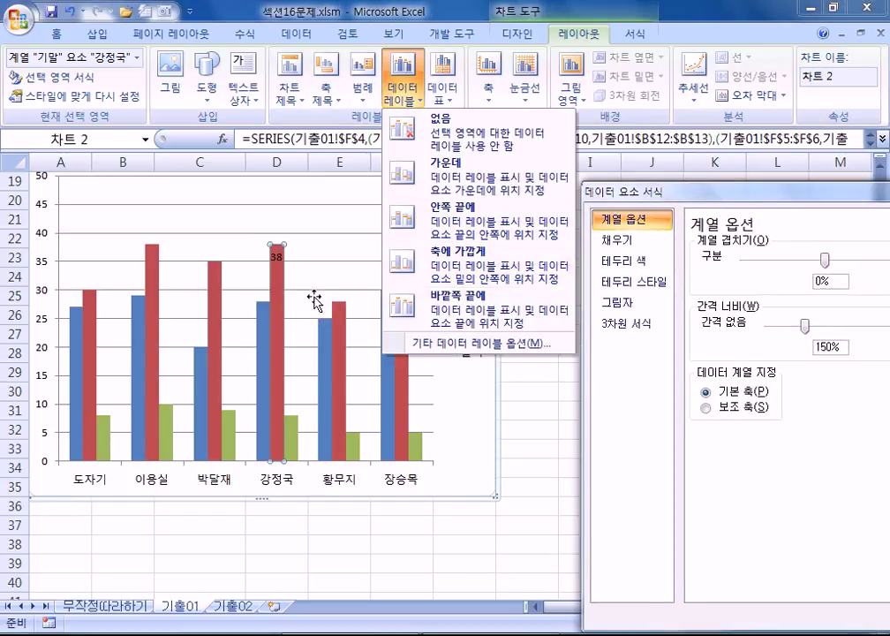
pyautogui.click(276, 299)
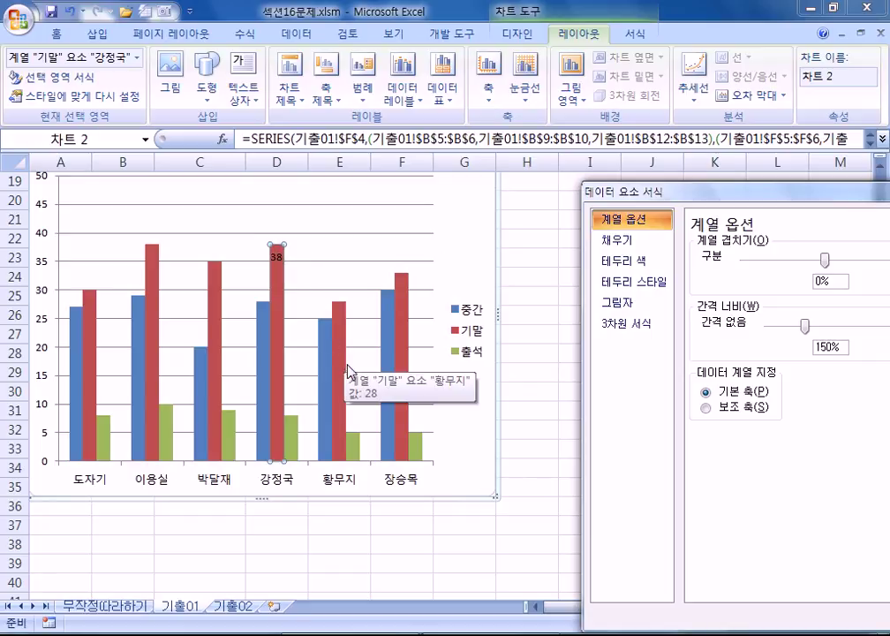
# Set the 기말 series' data labels to show the category name (항목 이름) without the value.
pyautogui.click(277, 257)
pyautogui.moveTo(747, 199); pyautogui.dragTo(609, 100)
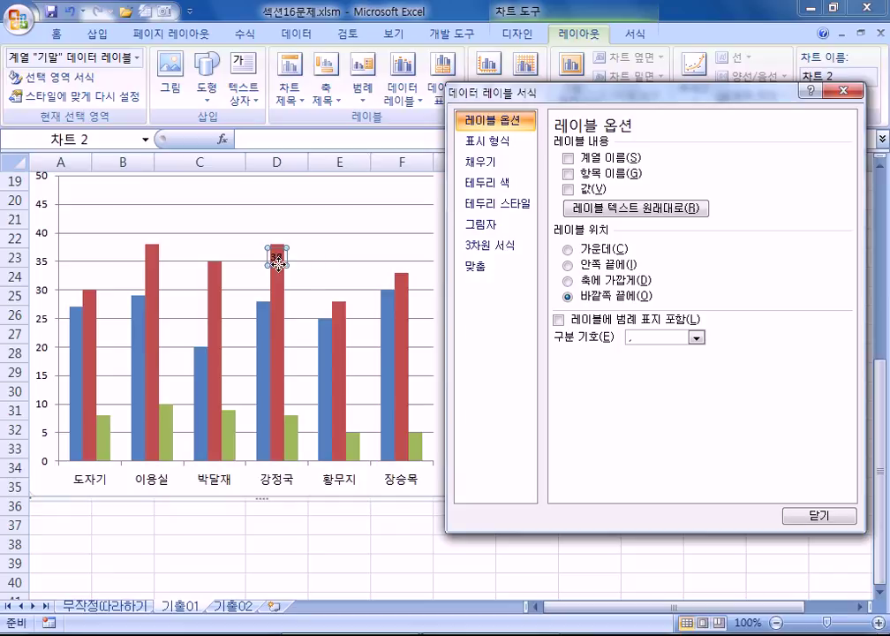
pyautogui.click(571, 174)
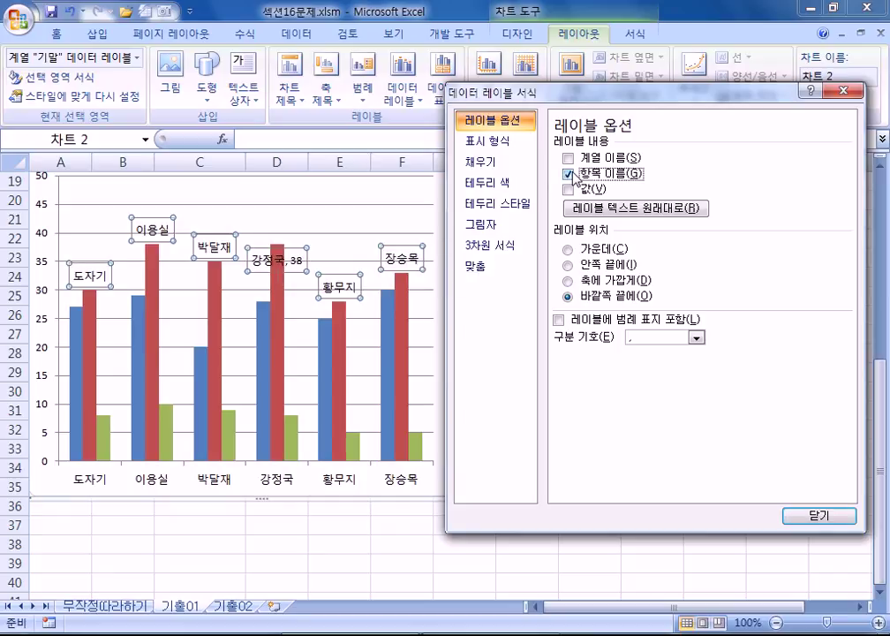
pyautogui.click(570, 190)
pyautogui.click(570, 190)
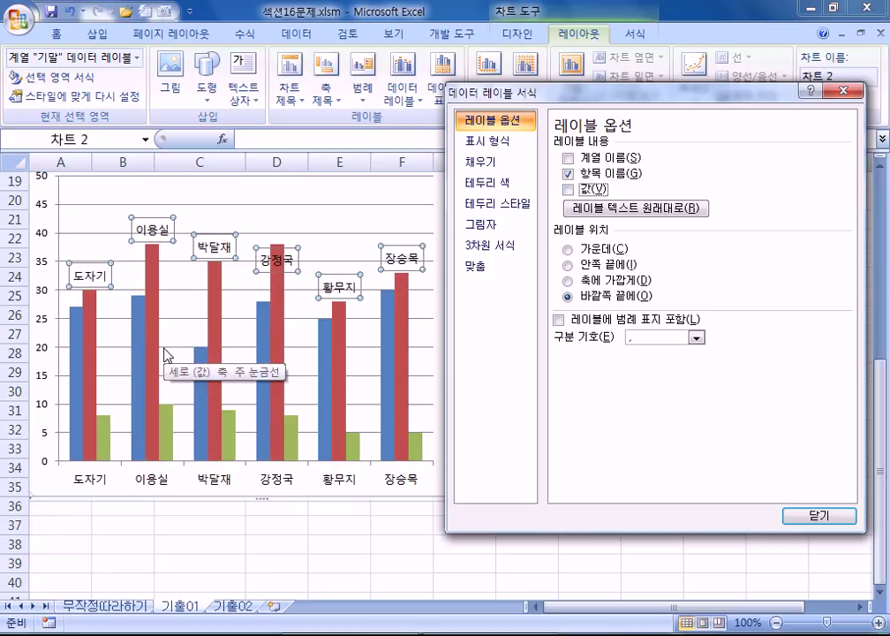
# Switch the 기말 series' labels to values only, close the label formatting and remove all of the labels.
pyautogui.click(569, 189)
pyautogui.click(569, 174)
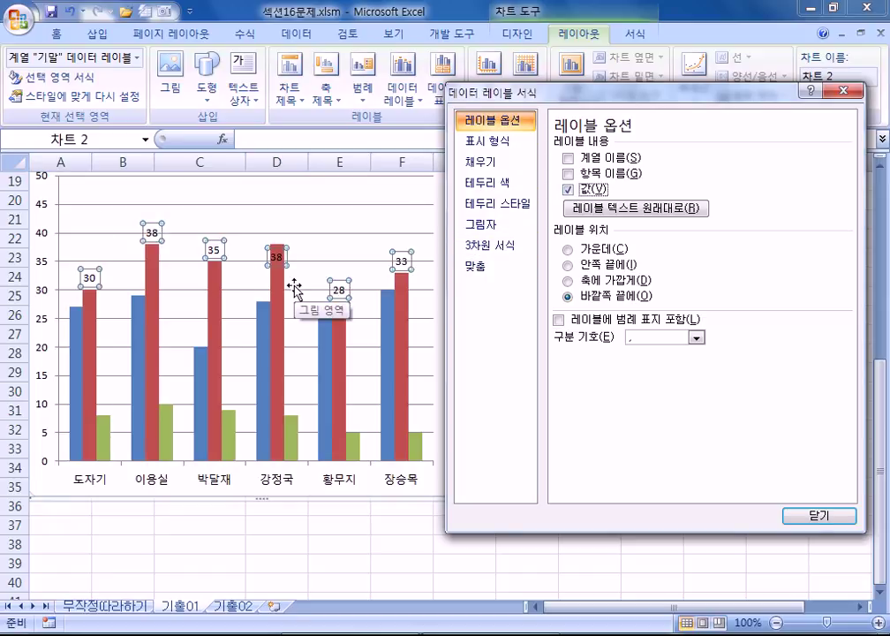
pyautogui.press('Escape')
pyautogui.press('Delete')
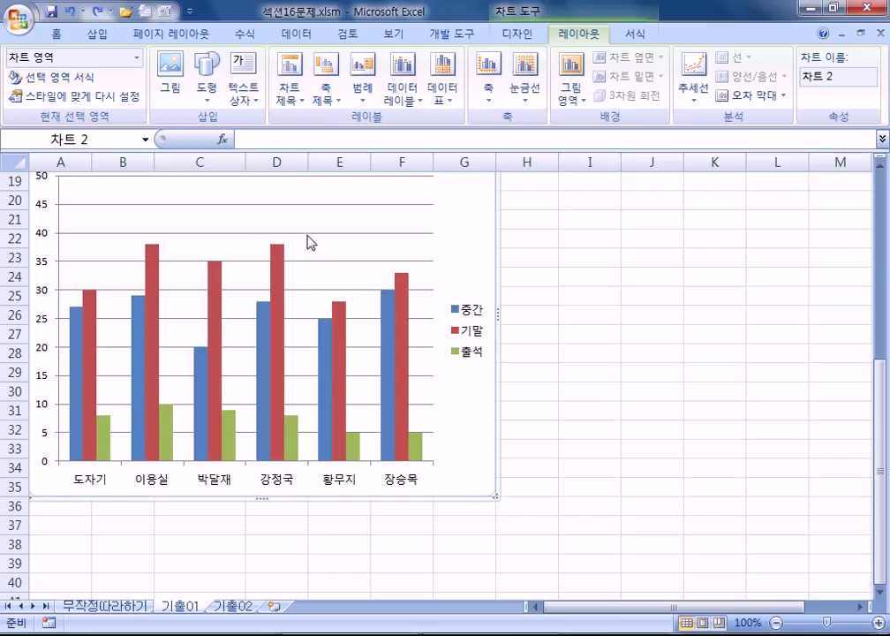
# Label only the fourth student's 기말 bar, placing its value at the inside end (안쪽 끝에).
pyautogui.click(280, 278)
pyautogui.click(278, 284)
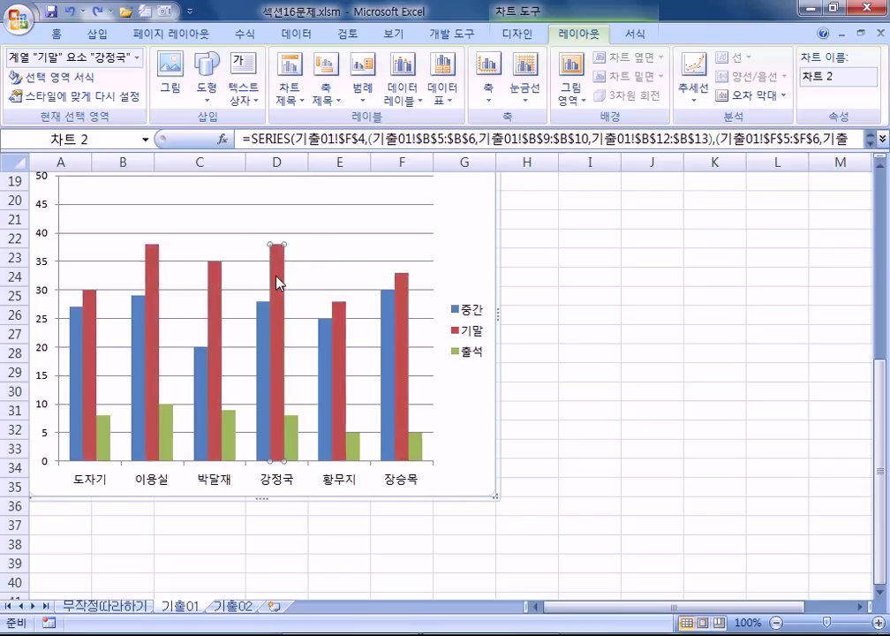
pyautogui.click(397, 99)
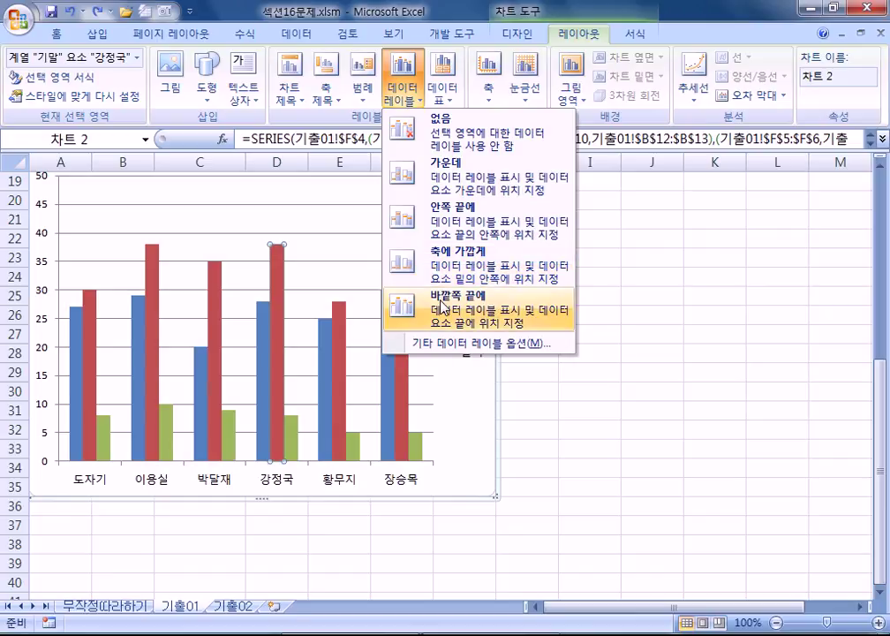
pyautogui.click(440, 217)
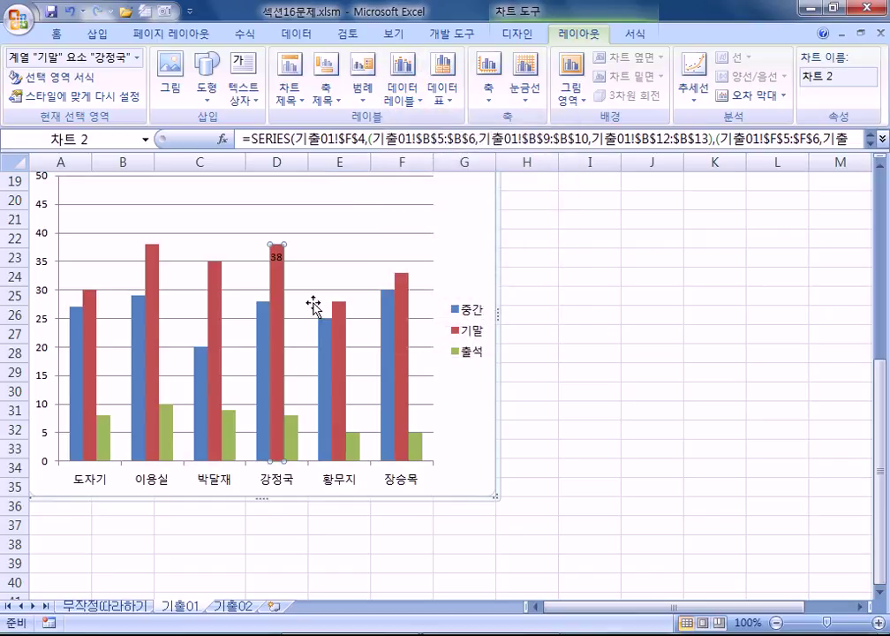
# Move the single data label above its bar and restore it to the inside-end position.
pyautogui.click(281, 256)
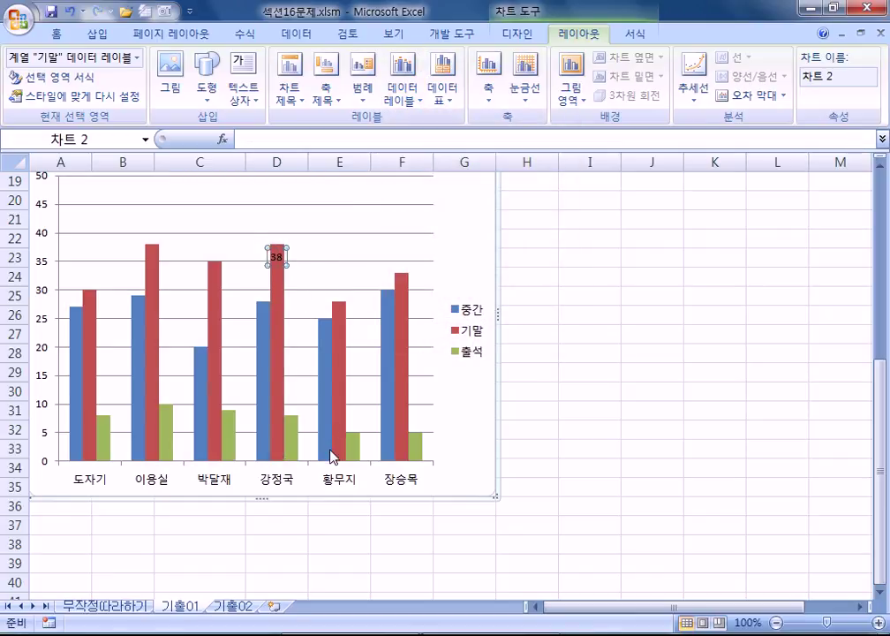
pyautogui.click(272, 253)
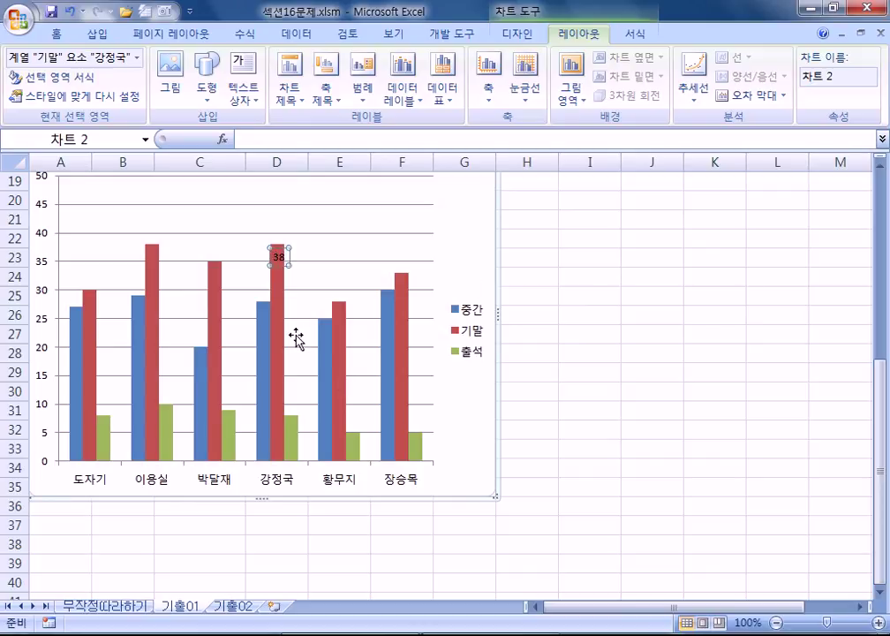
pyautogui.moveTo(278, 256); pyautogui.dragTo(277, 233)
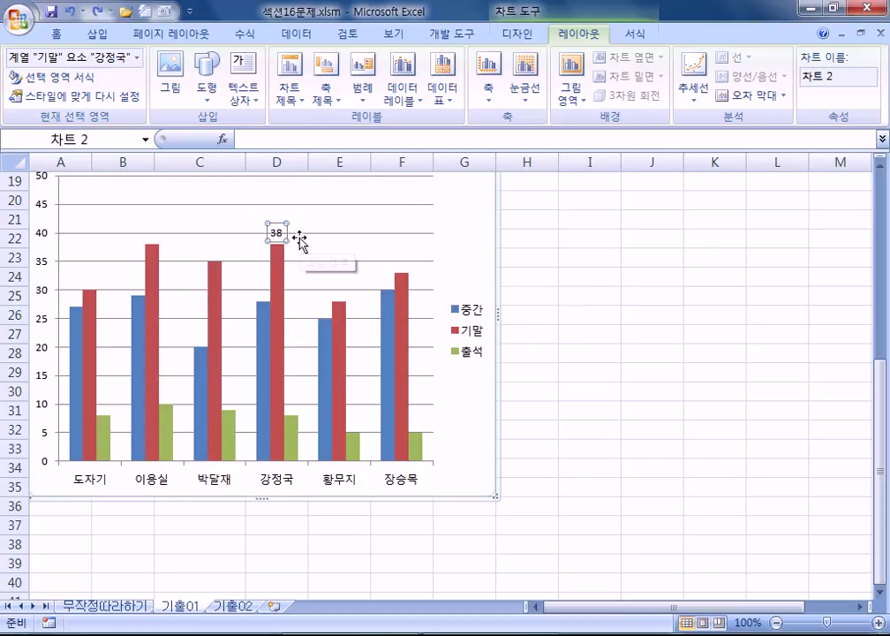
pyautogui.click(403, 88)
pyautogui.click(435, 215)
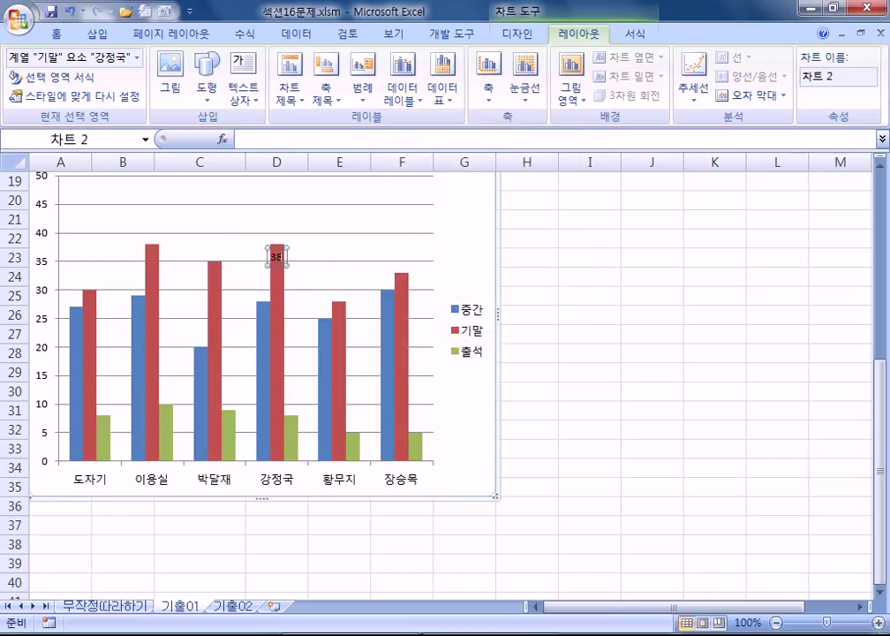
# Format the single label on the fourth 기말 bar to show the category name (항목 이름) instead of the value.
pyautogui.doubleClick(278, 262)
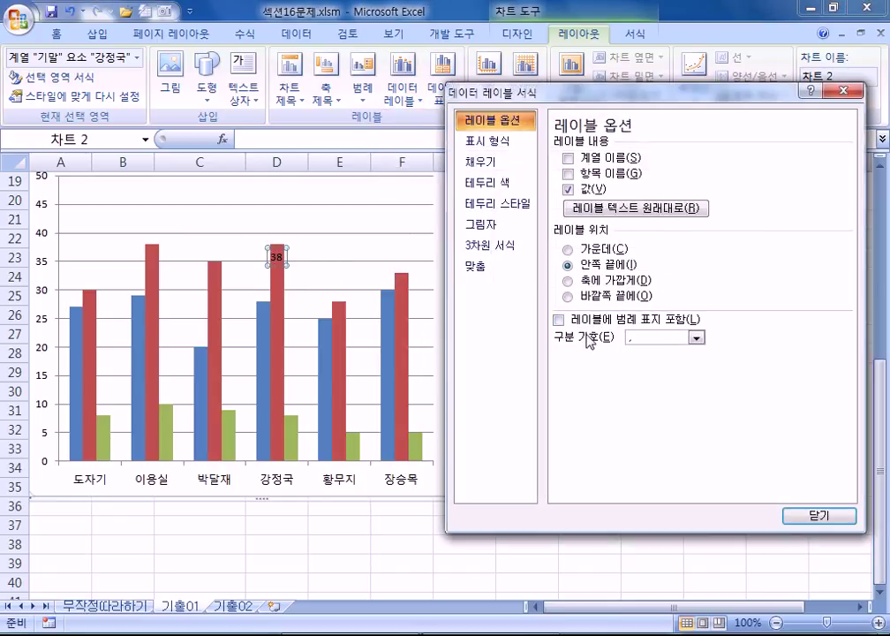
pyautogui.click(322, 240)
pyautogui.click(278, 255)
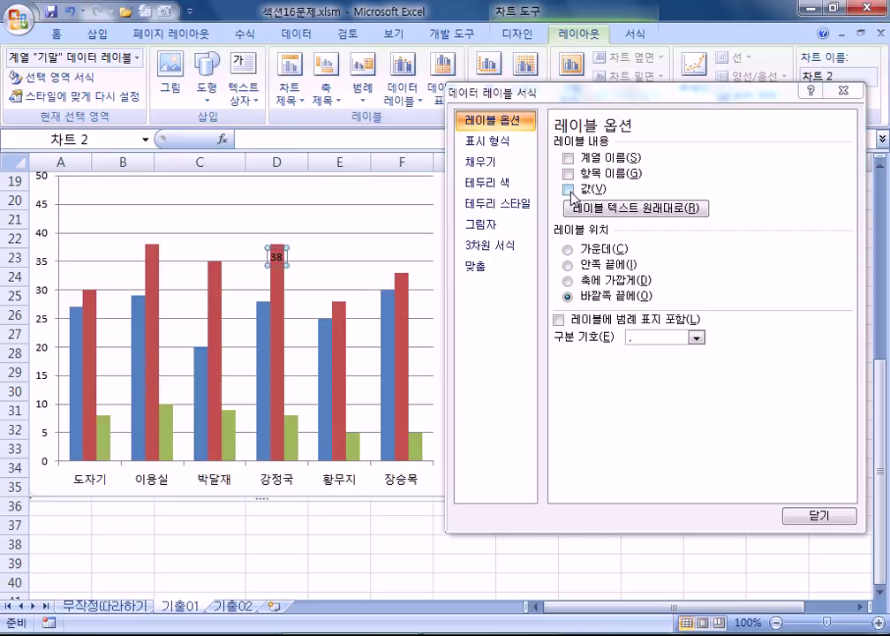
pyautogui.click(281, 263)
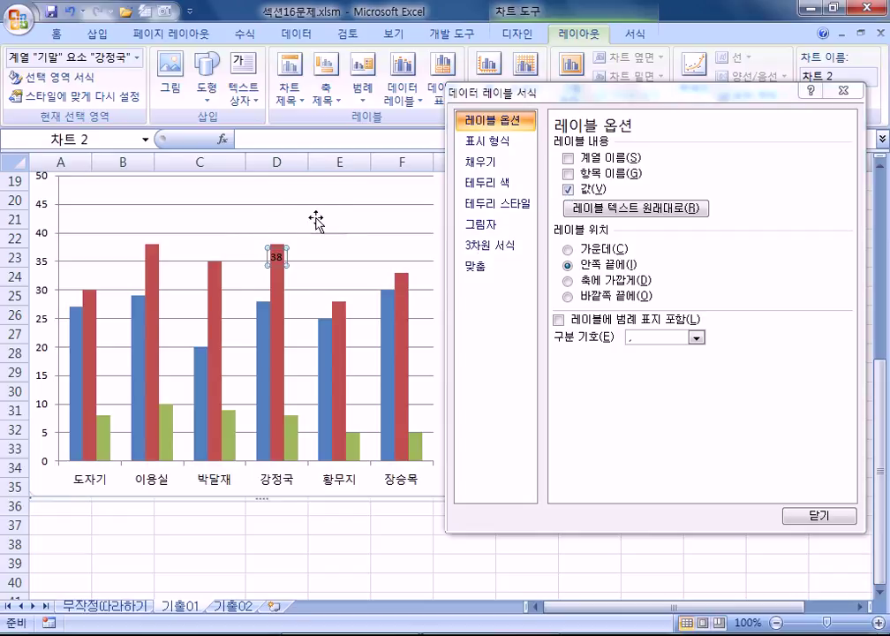
pyautogui.click(582, 174)
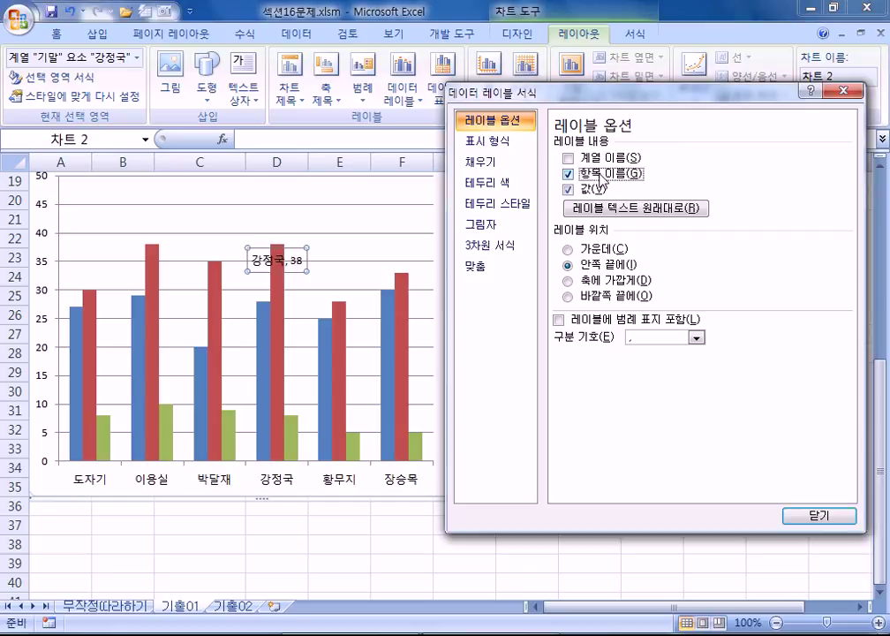
pyautogui.click(569, 189)
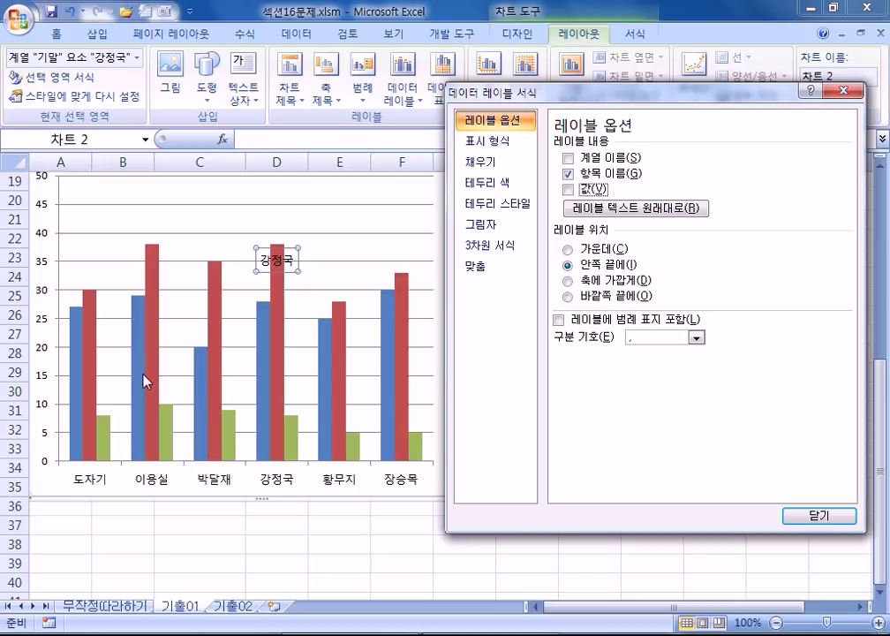
pyautogui.moveTo(482, 92); pyautogui.dragTo(561, 157)
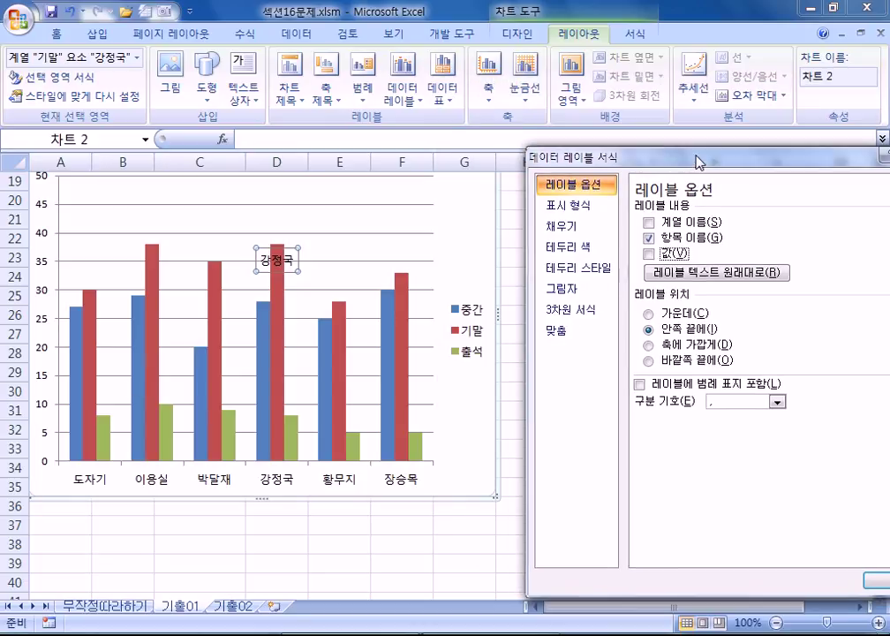
pyautogui.click(391, 366)
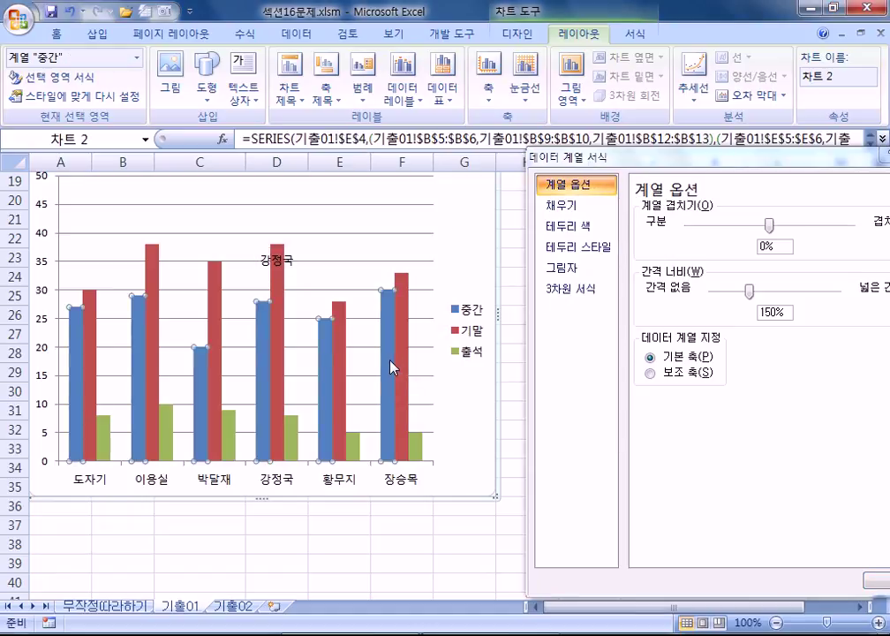
pyautogui.click(402, 88)
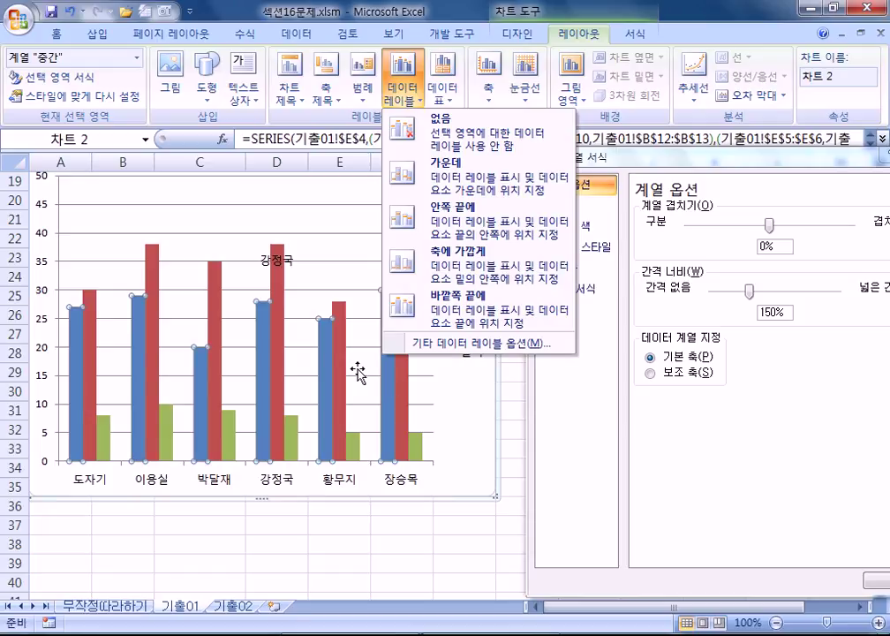
pyautogui.click(285, 265)
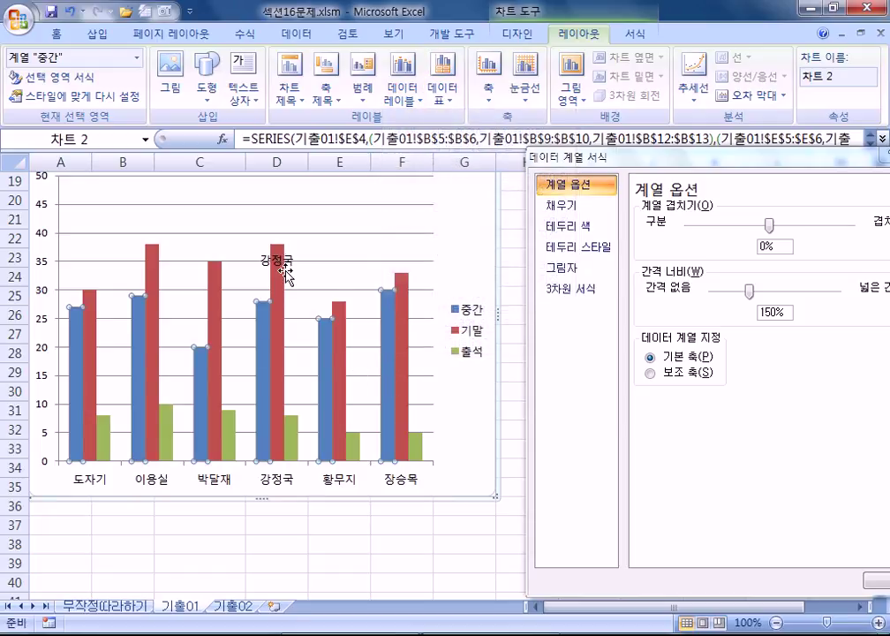
pyautogui.click(285, 267)
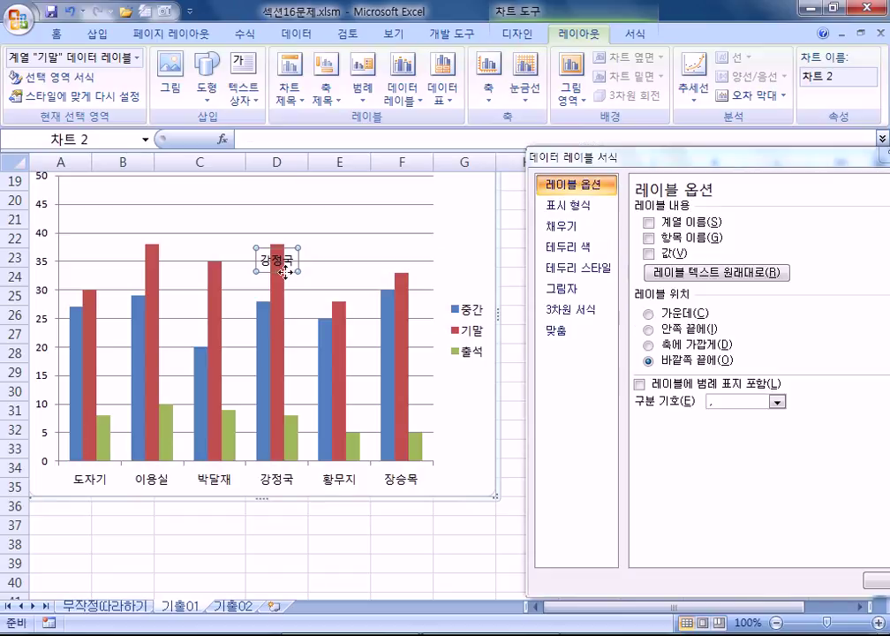
pyautogui.click(279, 357)
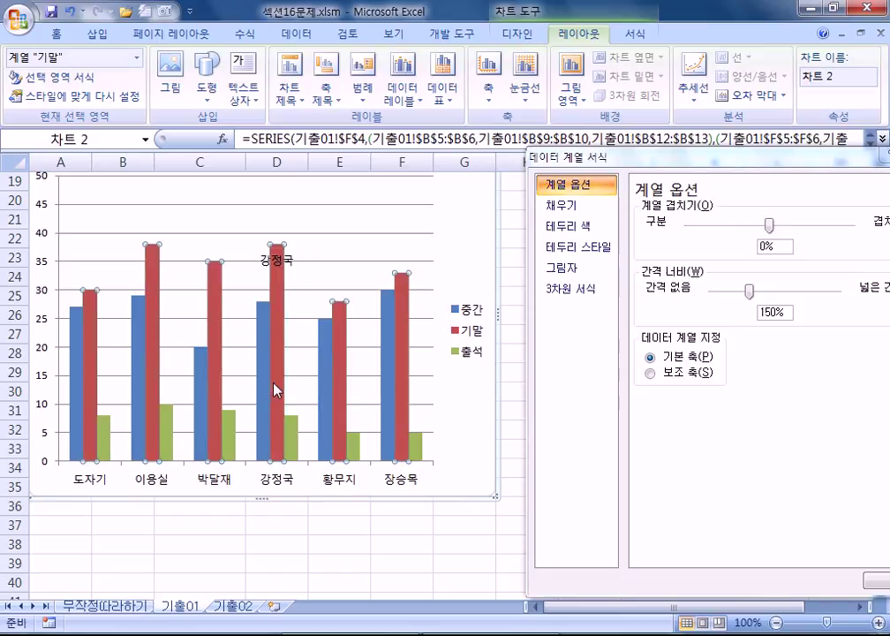
pyautogui.click(279, 339)
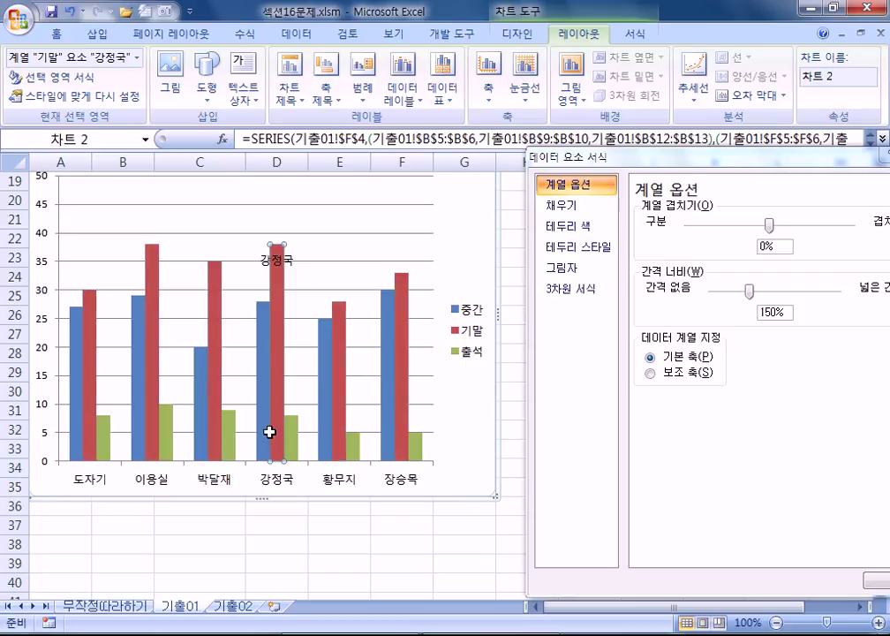
pyautogui.moveTo(268, 432)
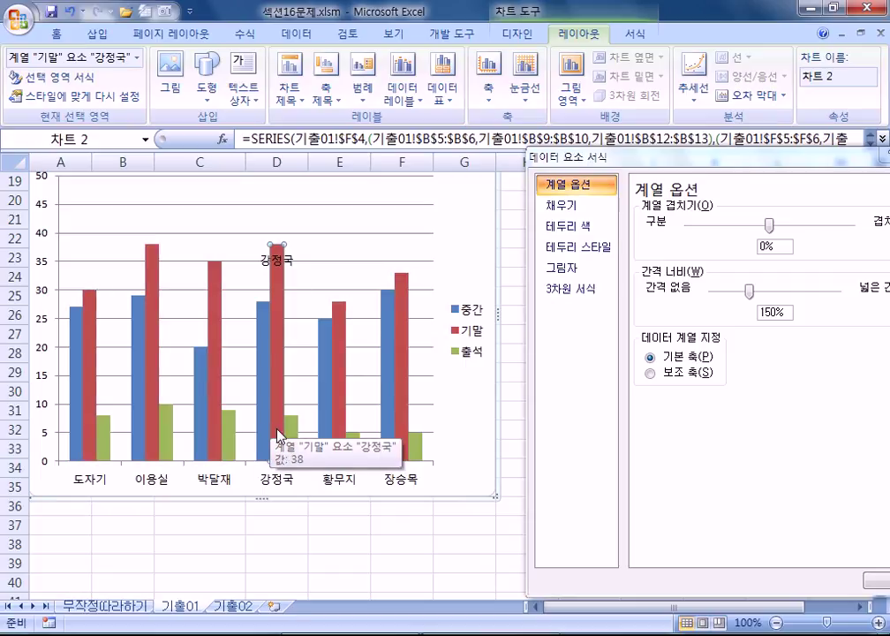
pyautogui.click(398, 108)
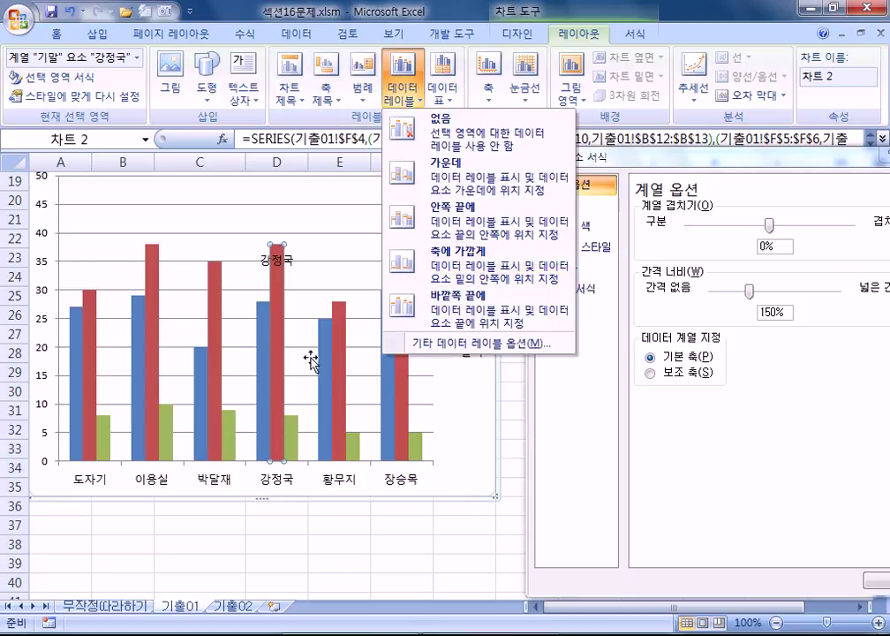
# Show category names (항목 이름) on all 기말 labels, switch them to values (값), and turn off both label contents.
pyautogui.click(279, 262)
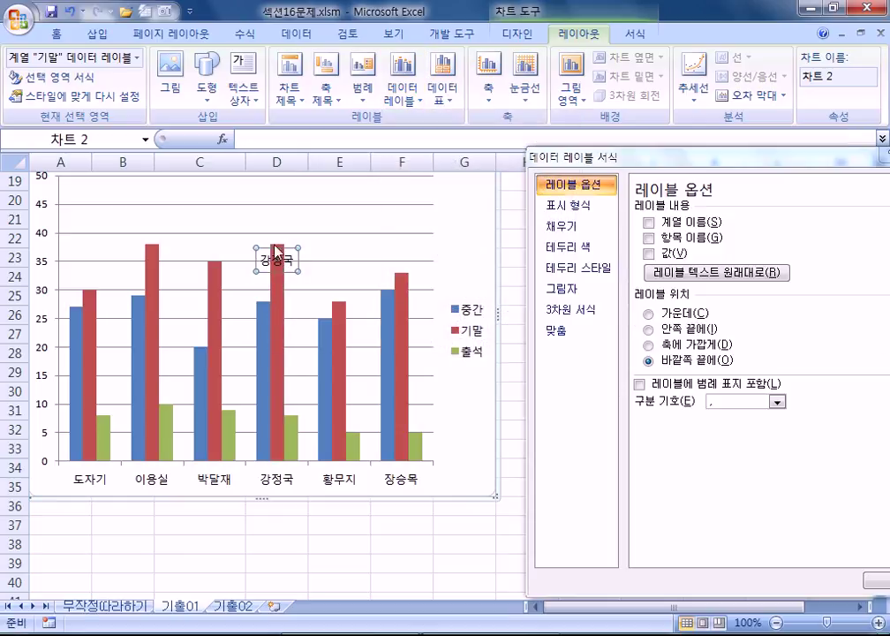
pyautogui.moveTo(258, 326)
pyautogui.moveTo(211, 311)
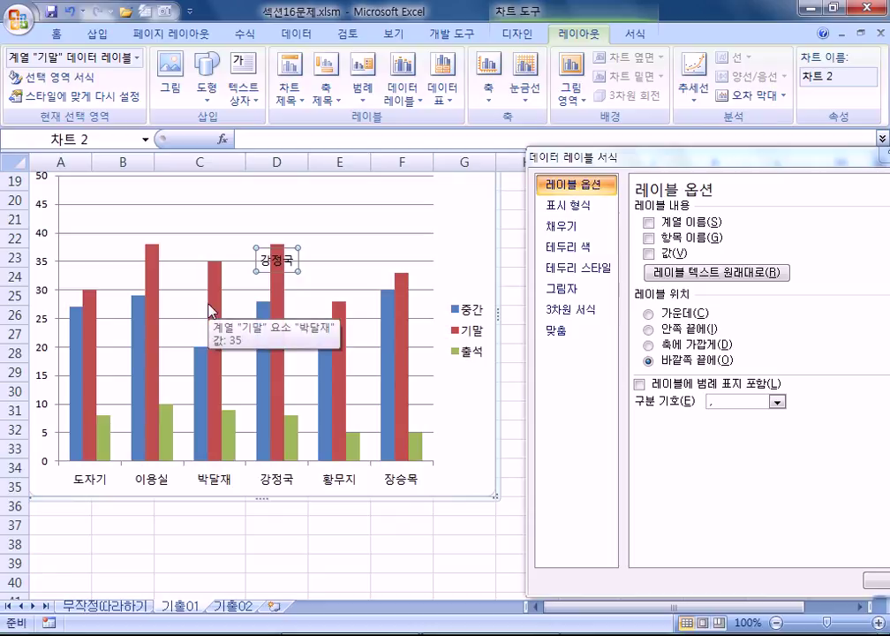
pyautogui.click(650, 237)
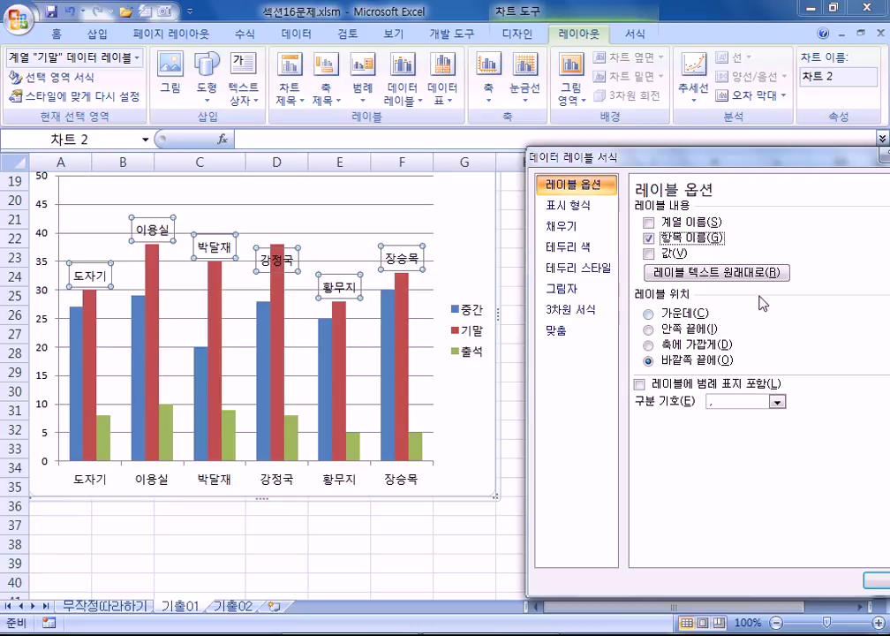
pyautogui.click(650, 254)
pyautogui.click(652, 238)
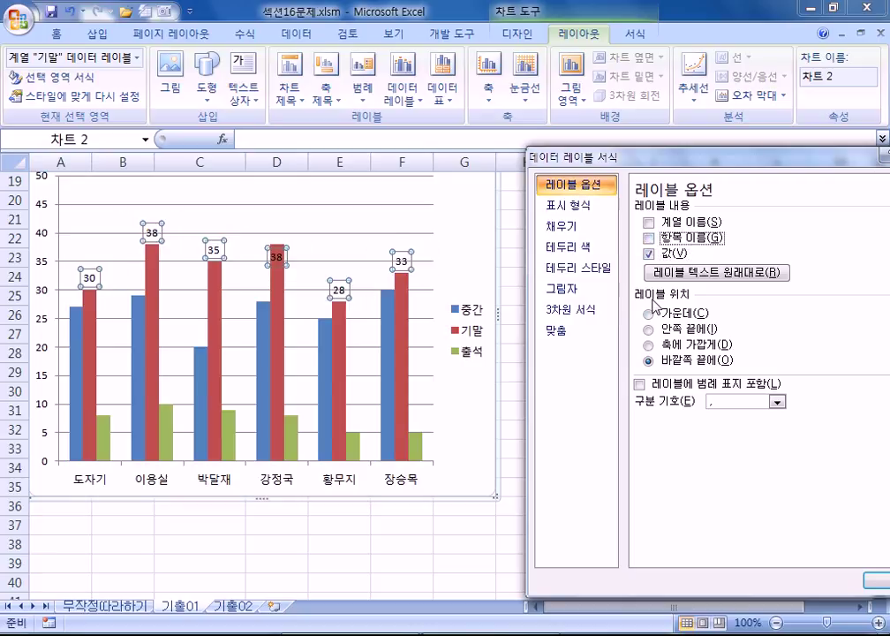
pyautogui.click(650, 253)
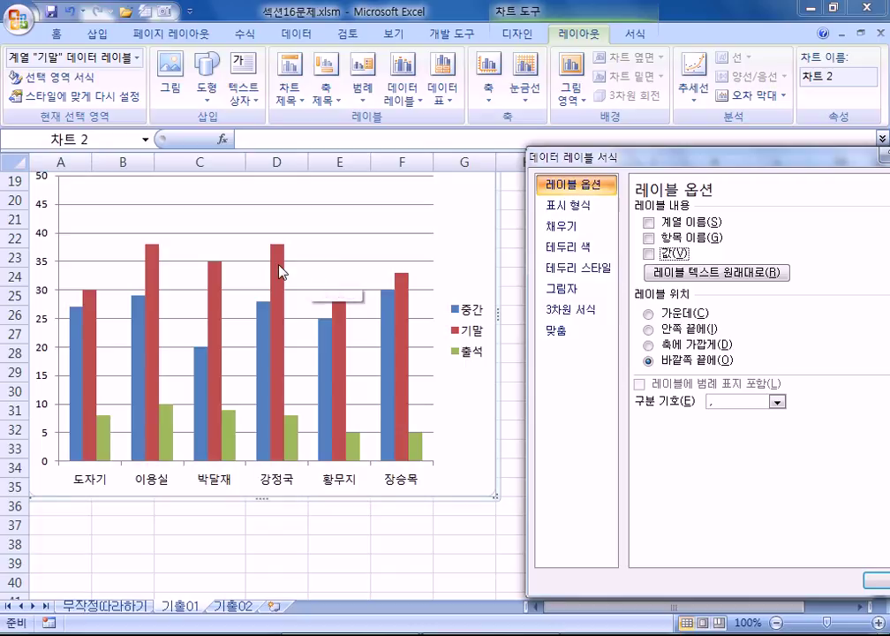
# Add a data label to only the fourth student's 기말 bar.
pyautogui.click(280, 272)
pyautogui.click(281, 272)
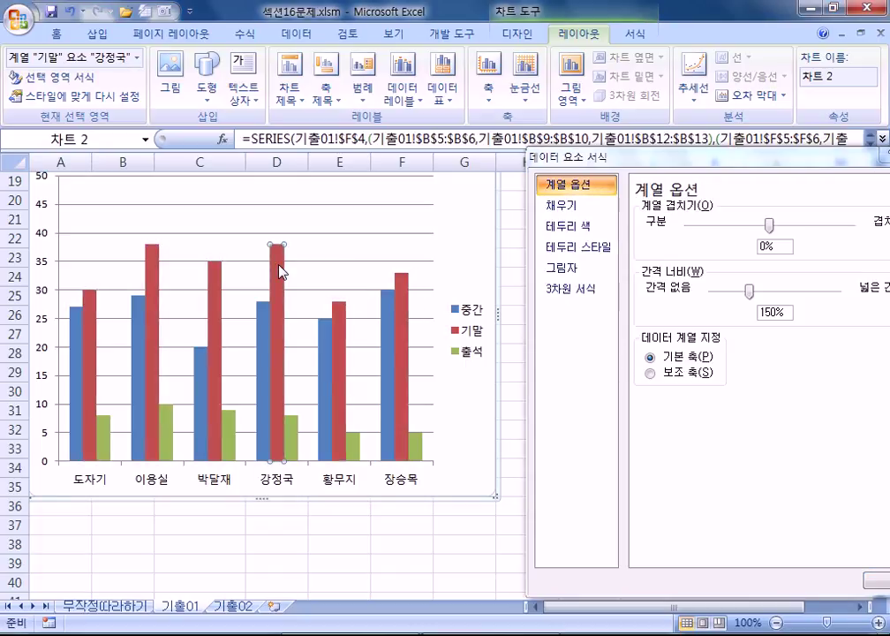
pyautogui.rightClick(281, 272)
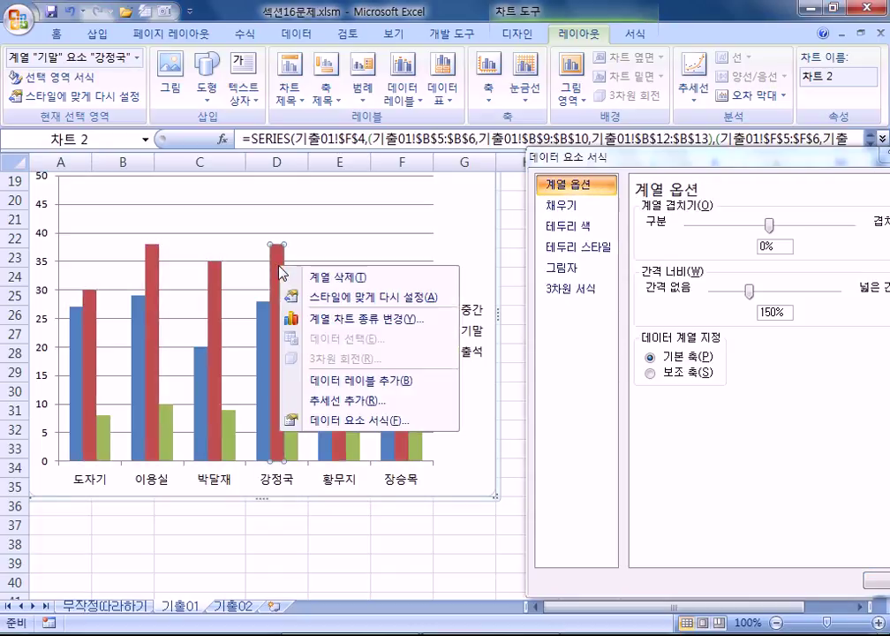
pyautogui.click(323, 377)
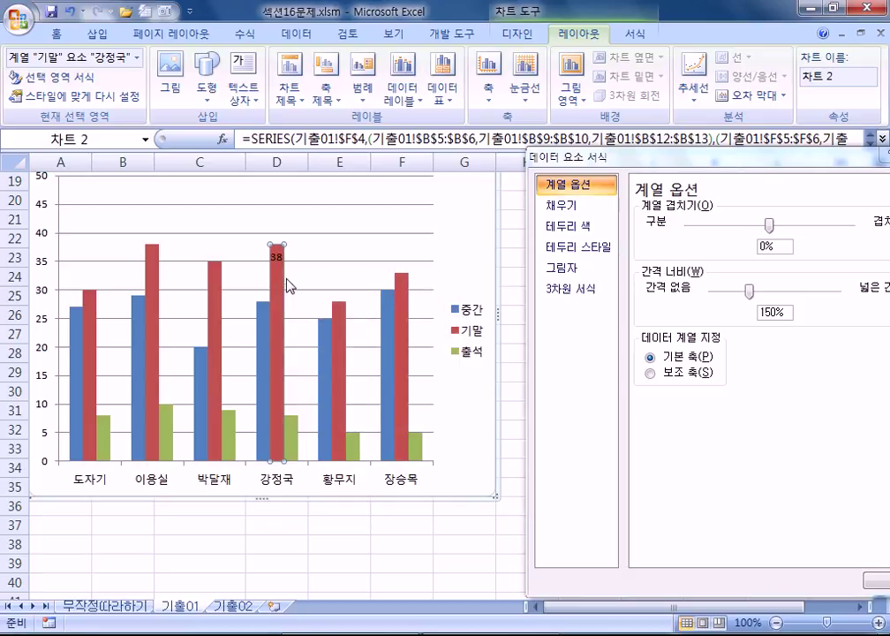
# Set the fourth 기말 bar's label to show only the category name (항목 이름), without the value (값), and deselect it.
pyautogui.click(278, 258)
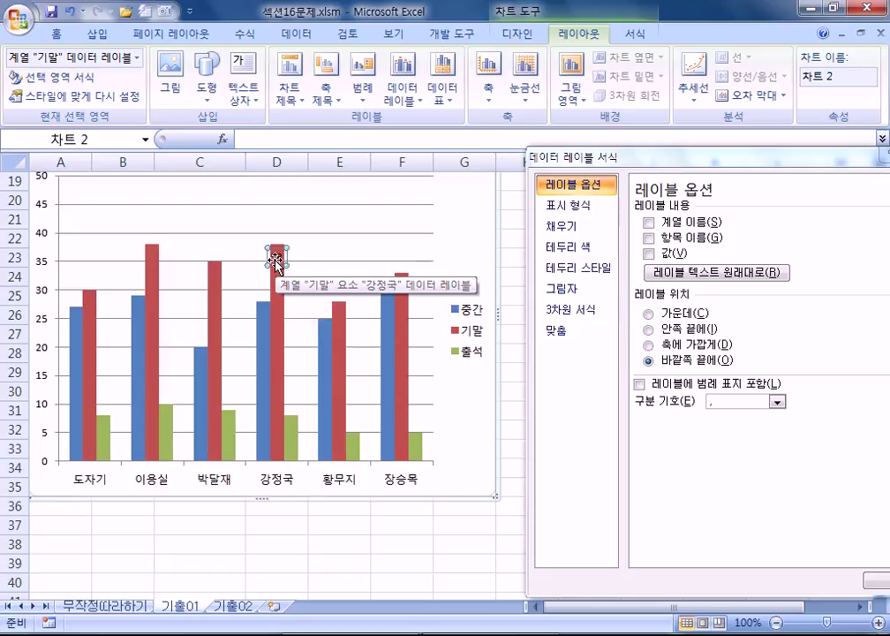
pyautogui.click(649, 254)
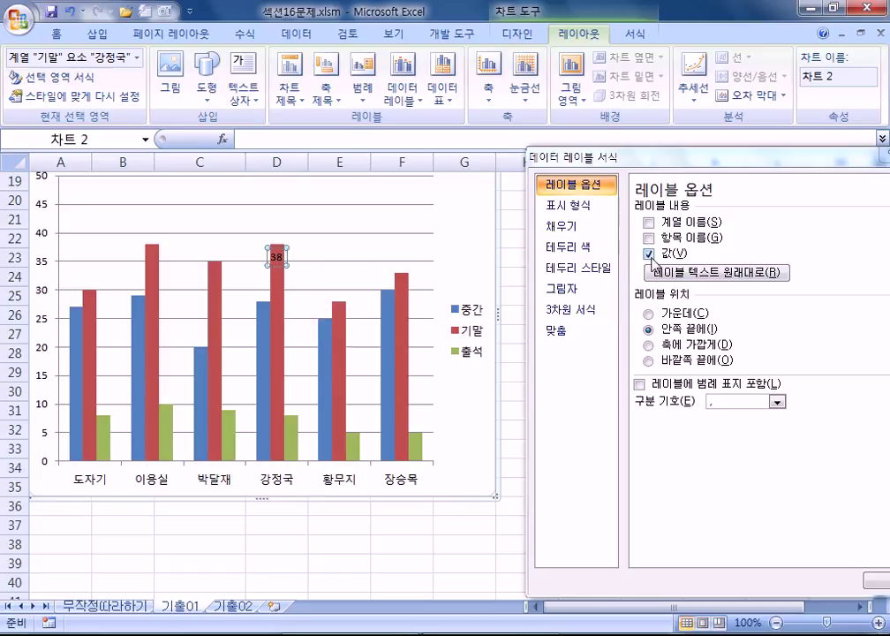
pyautogui.click(663, 254)
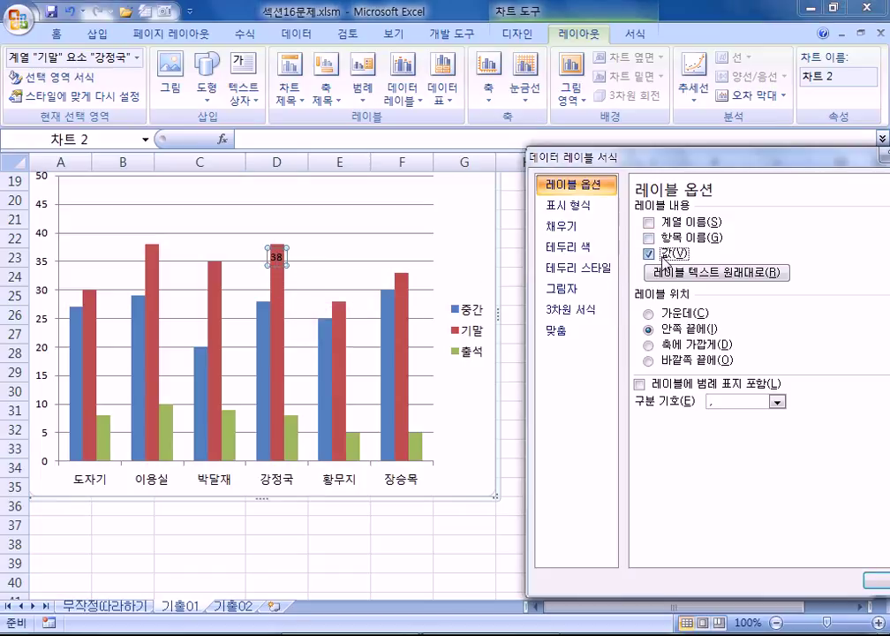
pyautogui.click(663, 255)
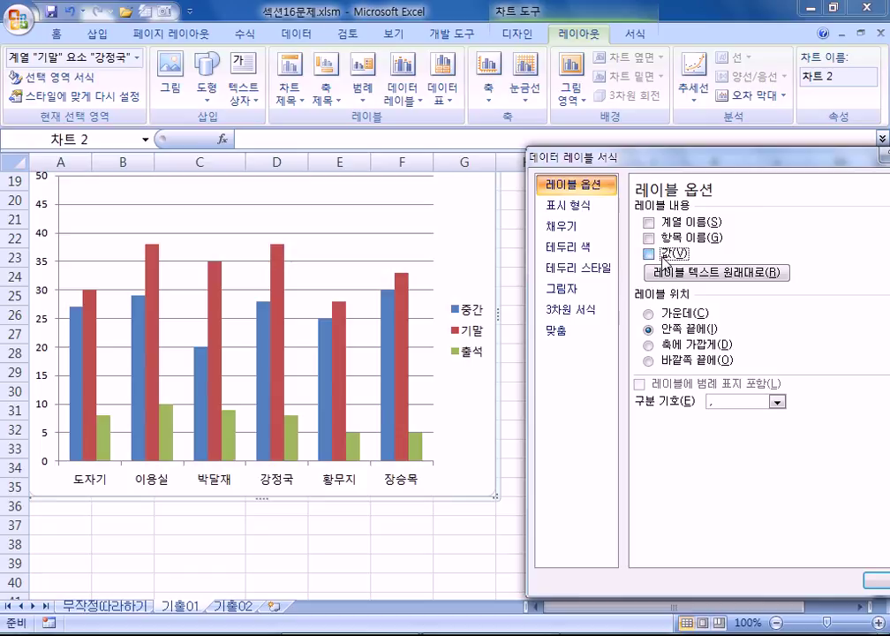
pyautogui.click(650, 238)
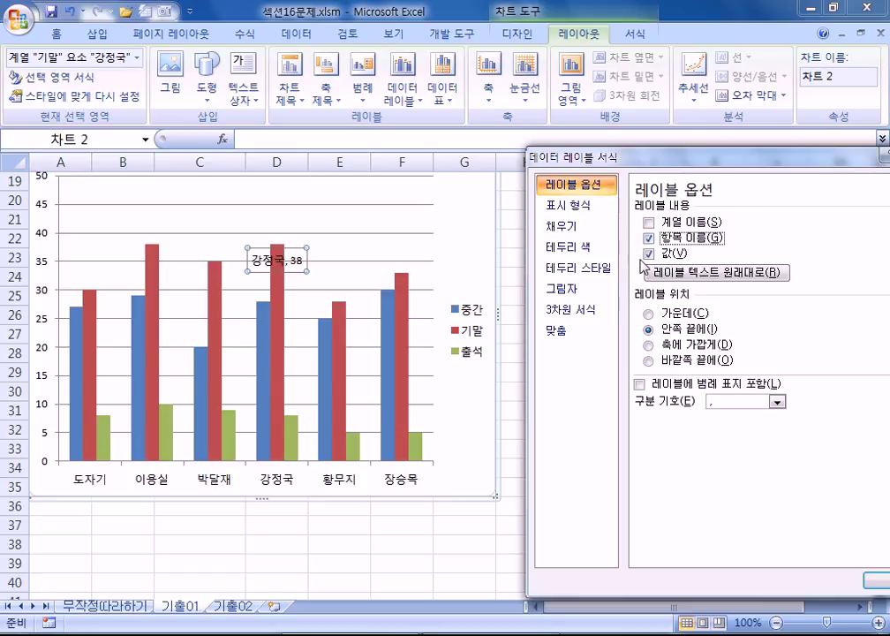
pyautogui.click(649, 254)
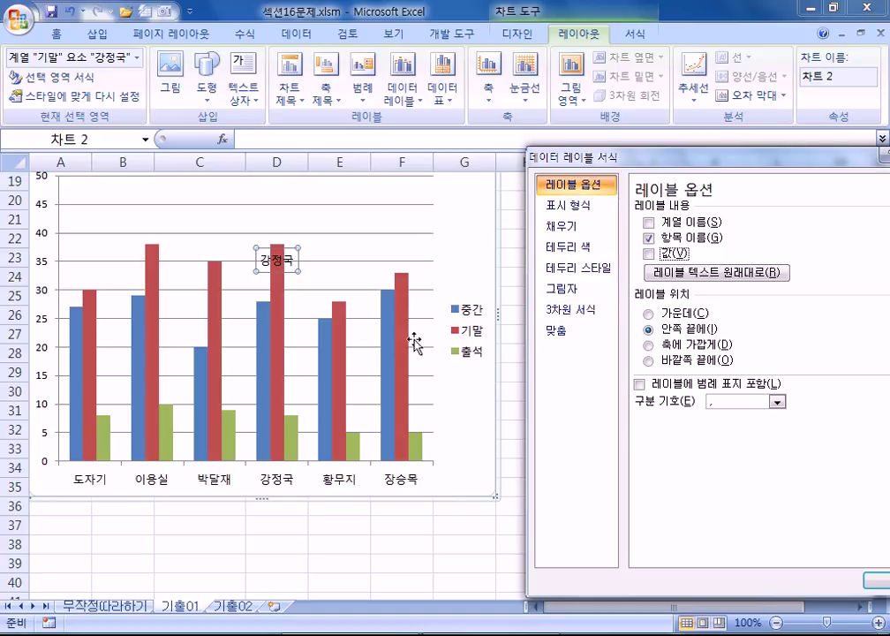
pyautogui.click(452, 250)
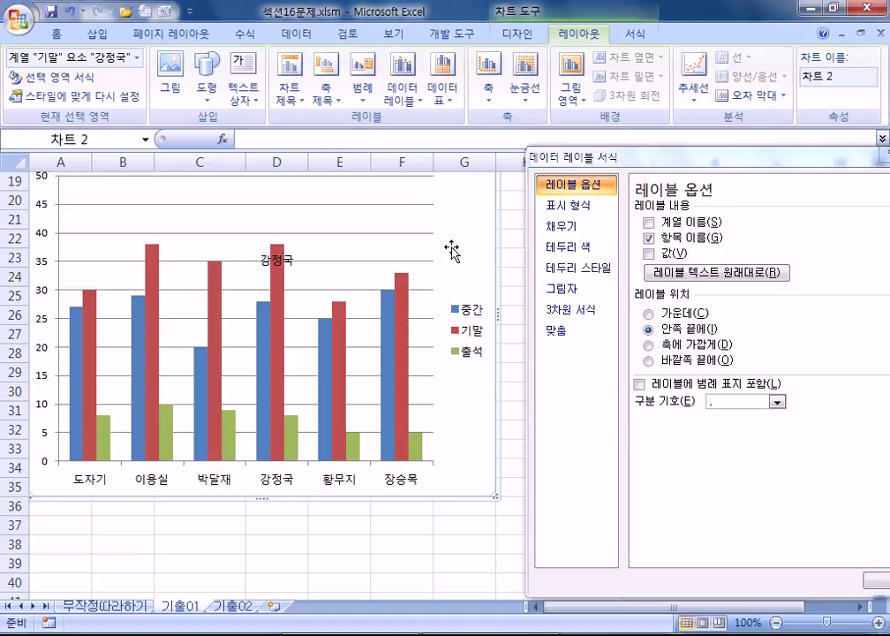
# Try a series overlap (계열 겹치기) of 50% on the 기말 series and reset it to 0%.
pyautogui.click(343, 360)
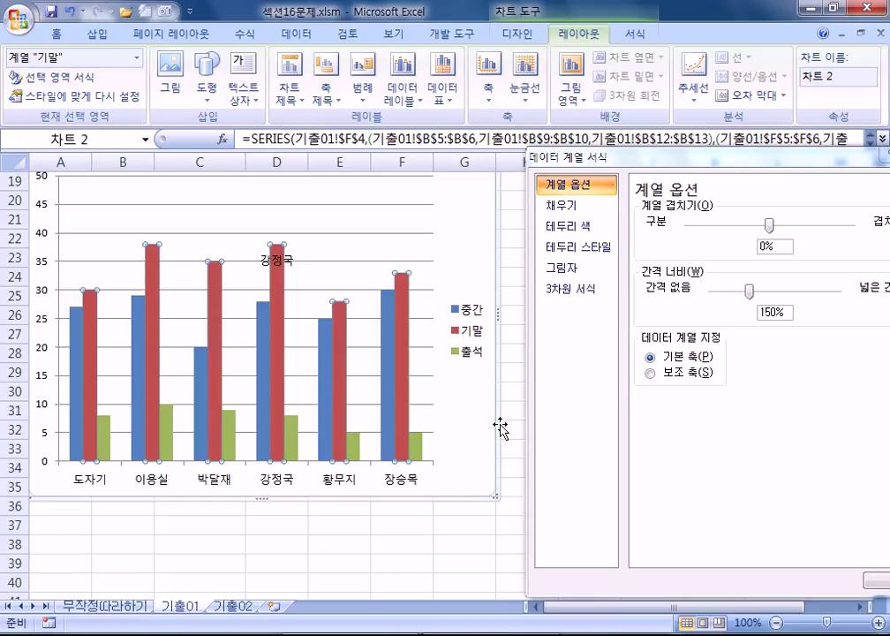
pyautogui.click(428, 267)
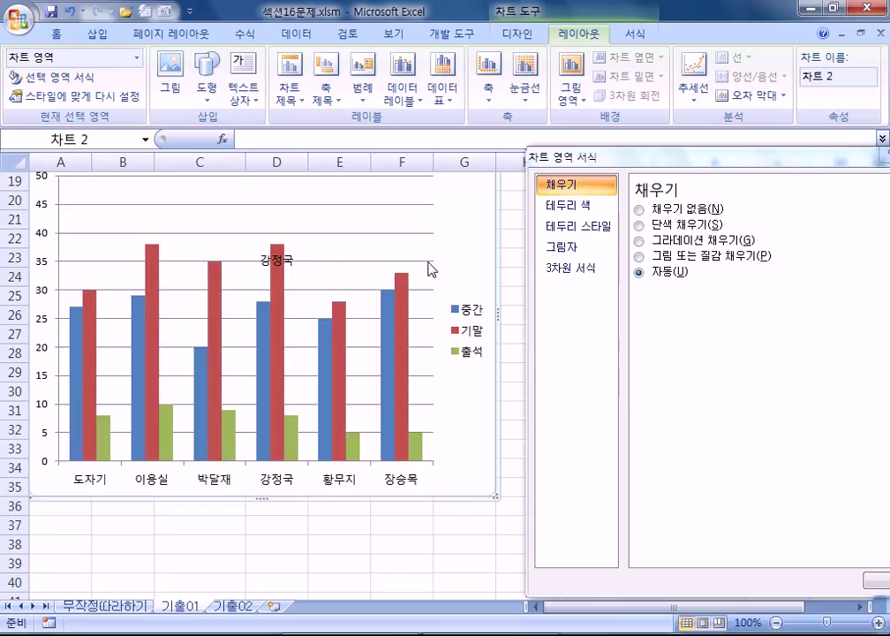
pyautogui.click(280, 344)
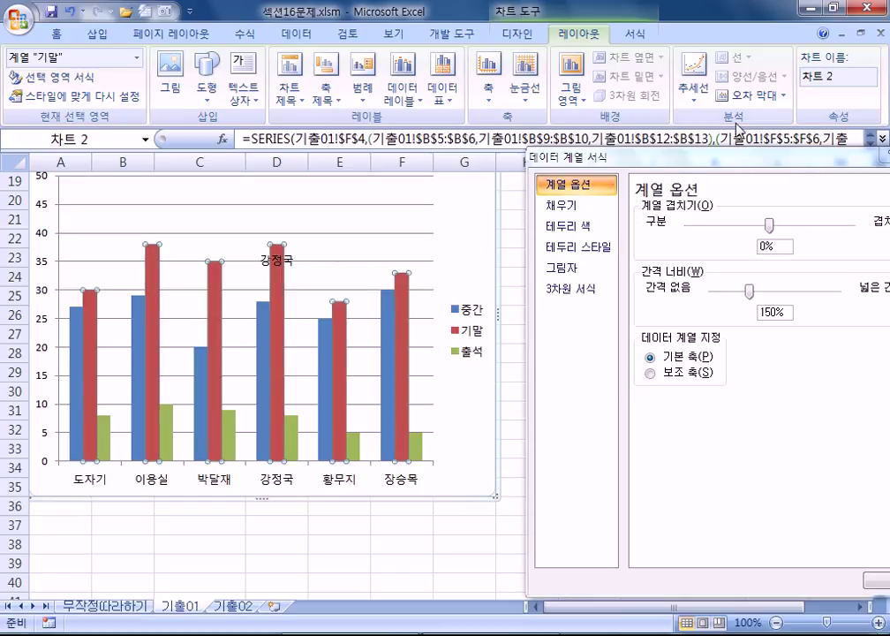
pyautogui.moveTo(724, 161); pyautogui.dragTo(654, 92)
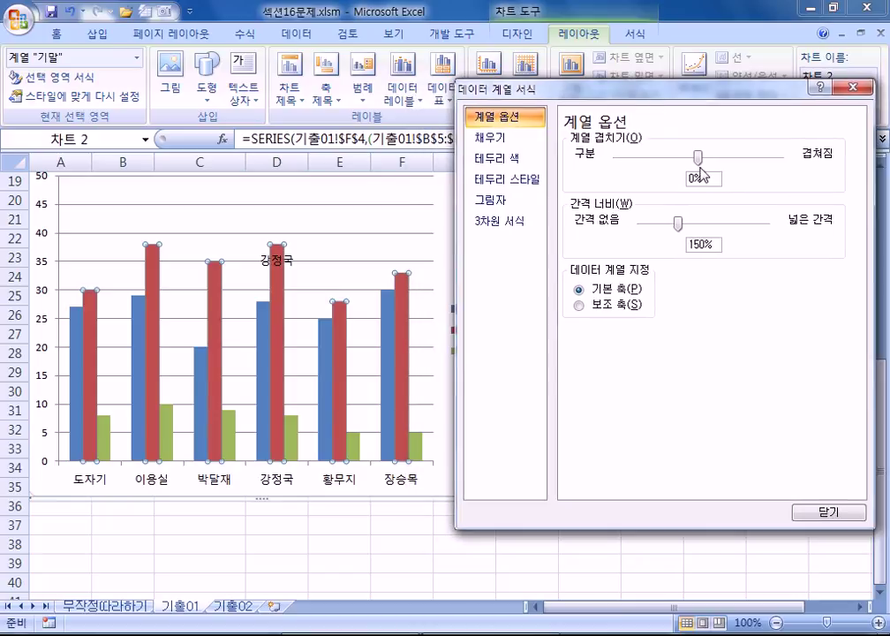
pyautogui.moveTo(698, 156); pyautogui.dragTo(741, 158)
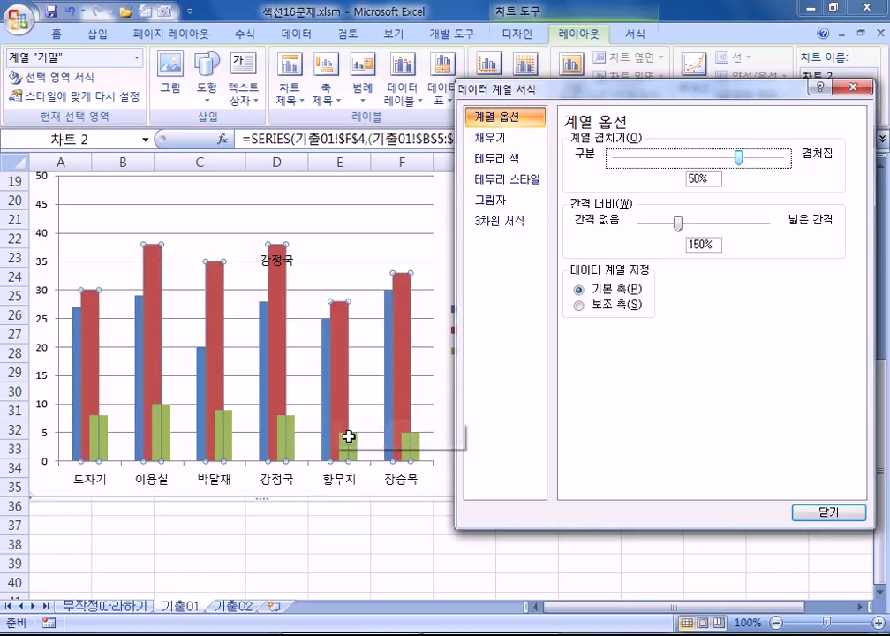
pyautogui.moveTo(742, 160); pyautogui.dragTo(648, 174)
pyautogui.click(708, 161)
pyautogui.write('0')
pyautogui.press('Tab')
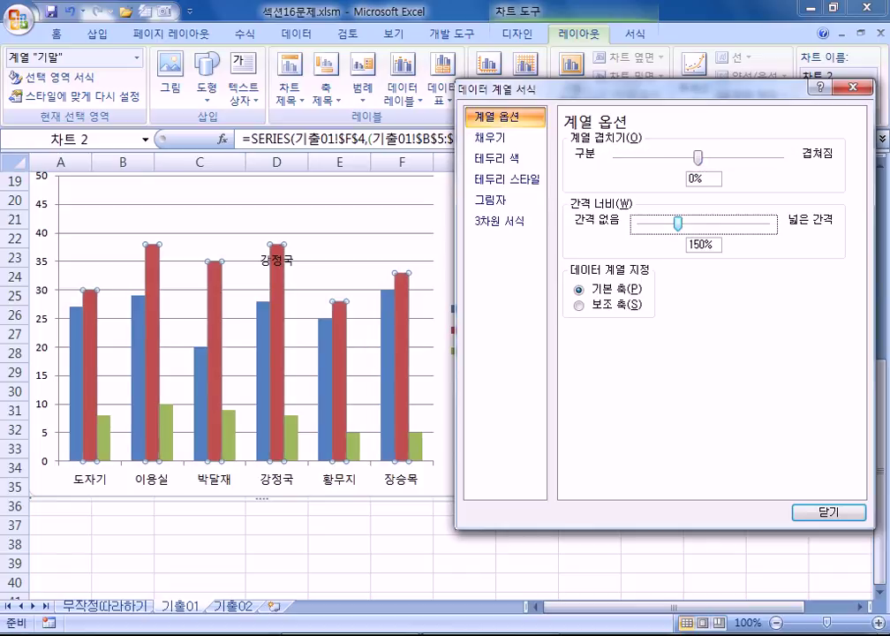
# Separate the bars with a series overlap of -55% and restore the overlap to 0%.
pyautogui.moveTo(695, 156); pyautogui.dragTo(652, 161)
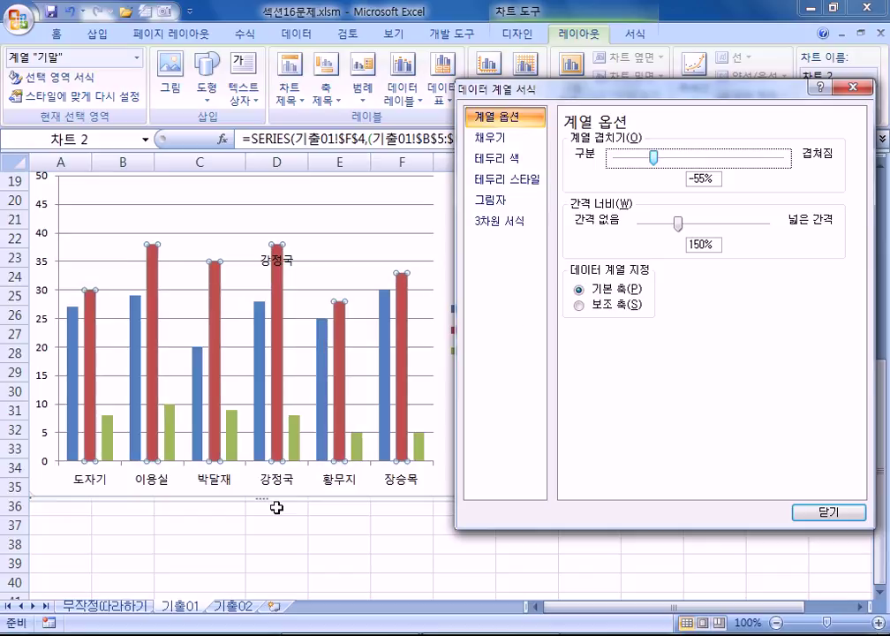
pyautogui.moveTo(712, 179); pyautogui.dragTo(654, 184)
pyautogui.write('0')
pyautogui.press('Tab')
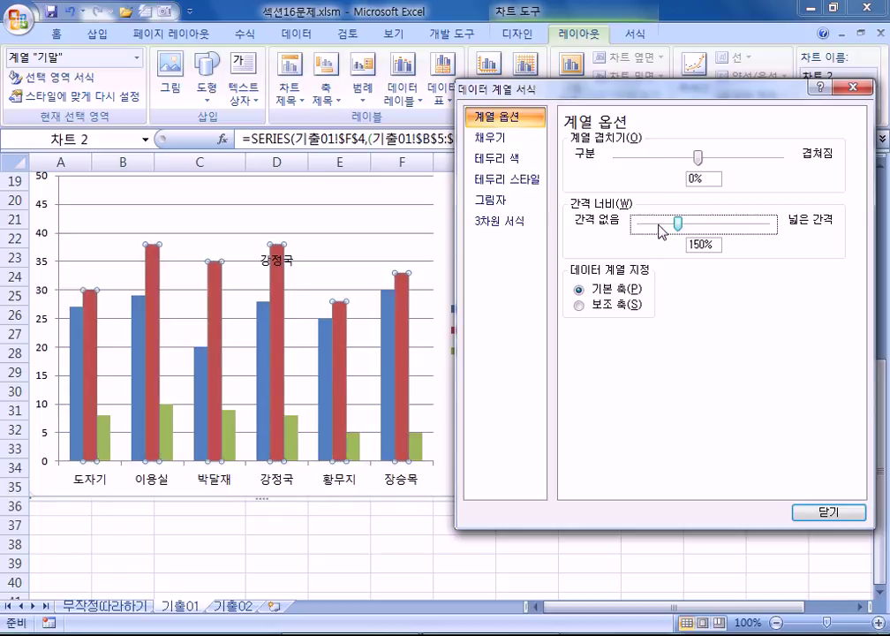
# Widen the 기말 series' gap width (간격 너비) to 290% and narrow it to 125%.
pyautogui.moveTo(679, 227); pyautogui.dragTo(714, 228)
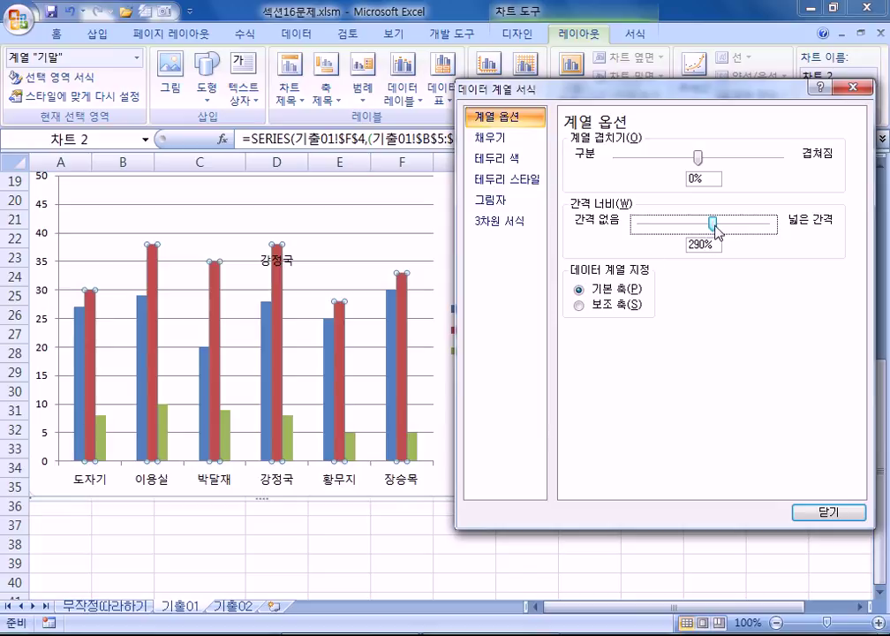
pyautogui.moveTo(714, 227); pyautogui.dragTo(671, 235)
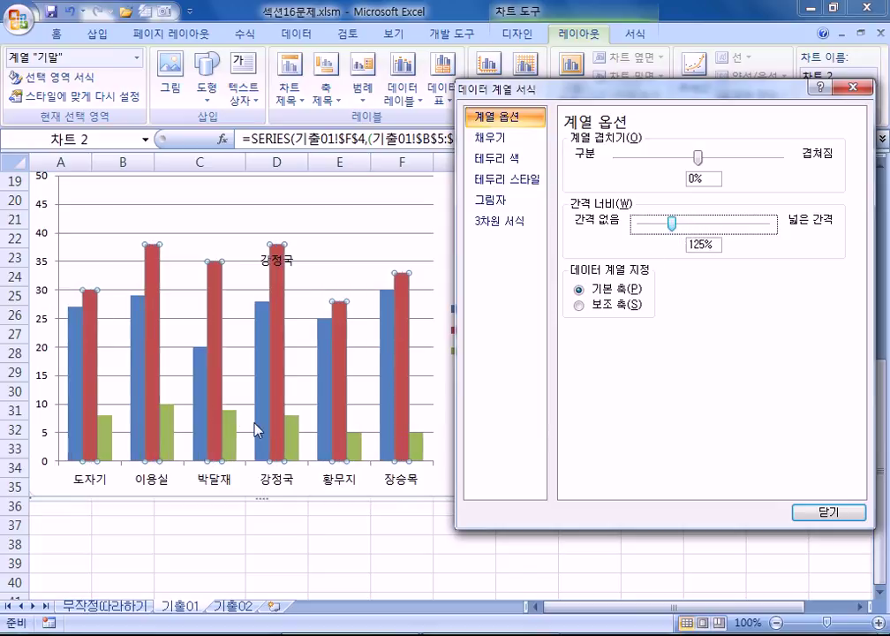
pyautogui.click(333, 370)
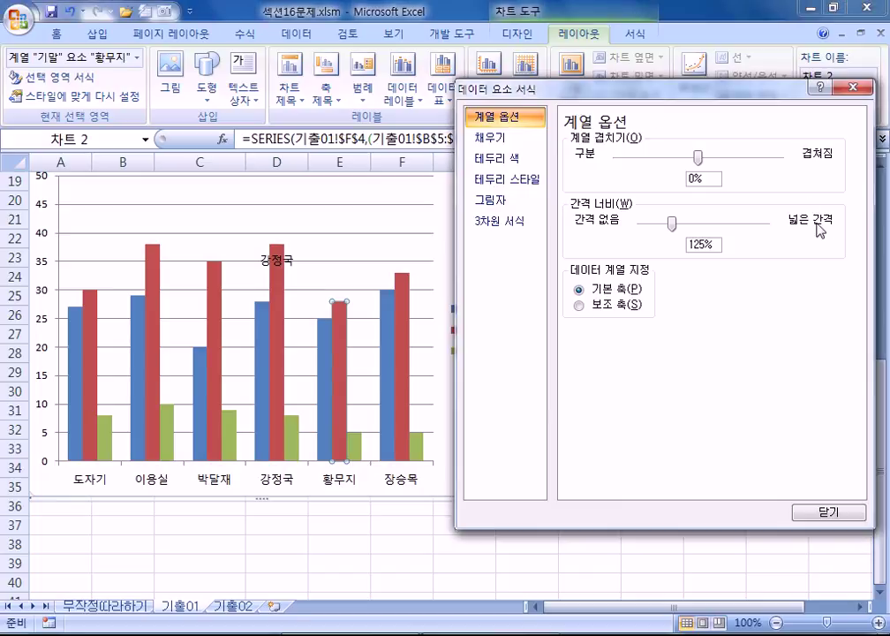
# Select the 중간 series and set its gap width (간격 너비) to 100%.
pyautogui.moveTo(626, 95); pyautogui.dragTo(631, 55)
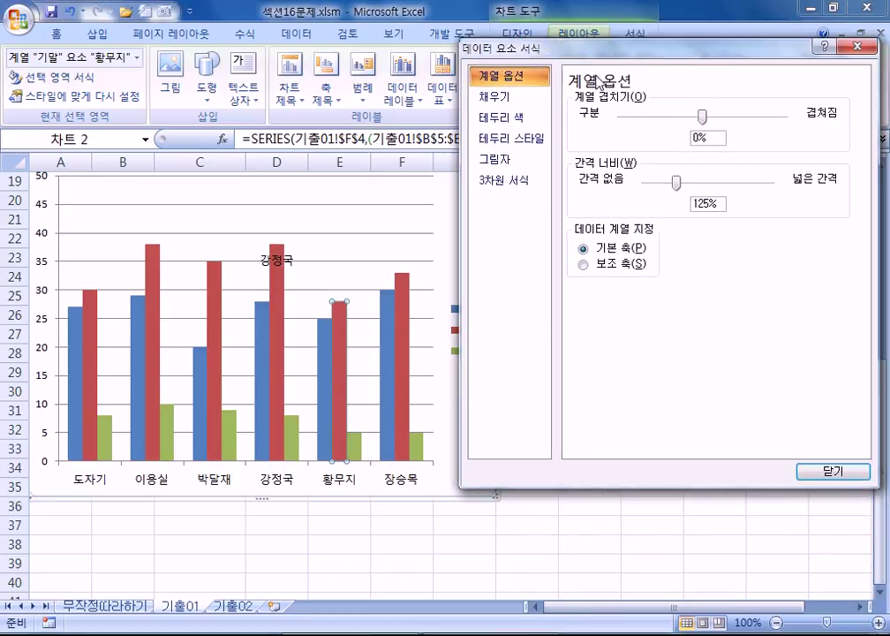
pyautogui.click(326, 402)
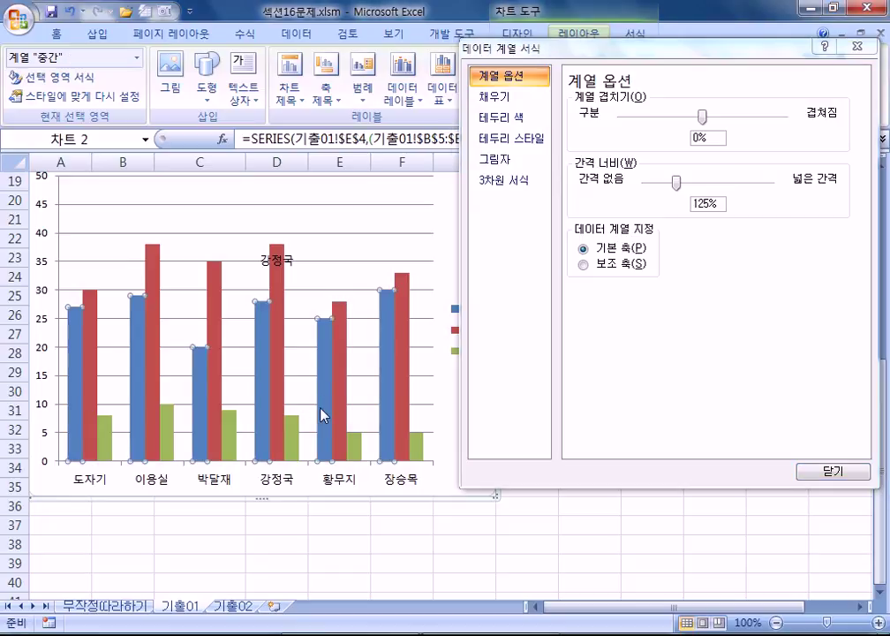
pyautogui.moveTo(725, 204); pyautogui.dragTo(610, 203)
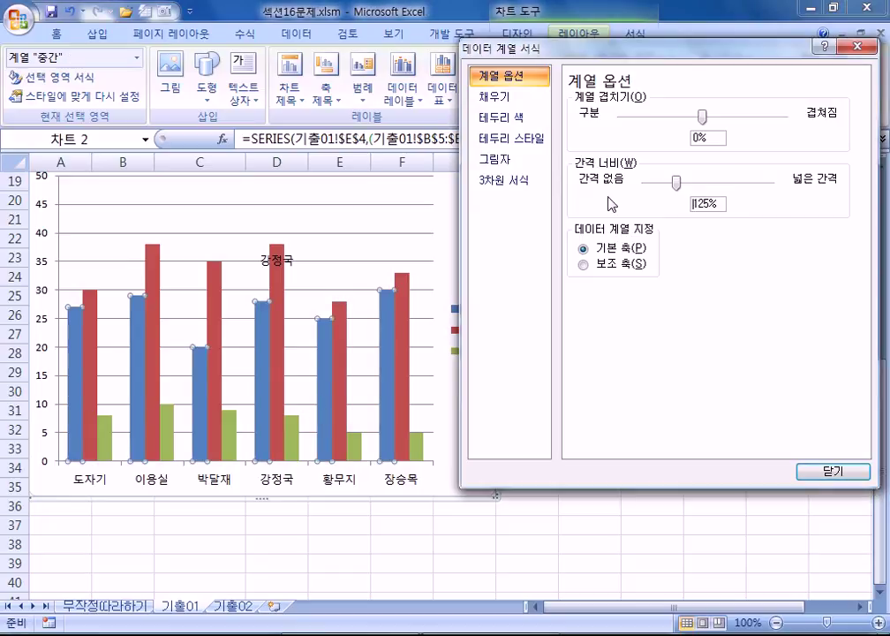
pyautogui.press('Delete')
pyautogui.press('Delete')
pyautogui.press('Delete')
pyautogui.write('100')
pyautogui.press('Tab')
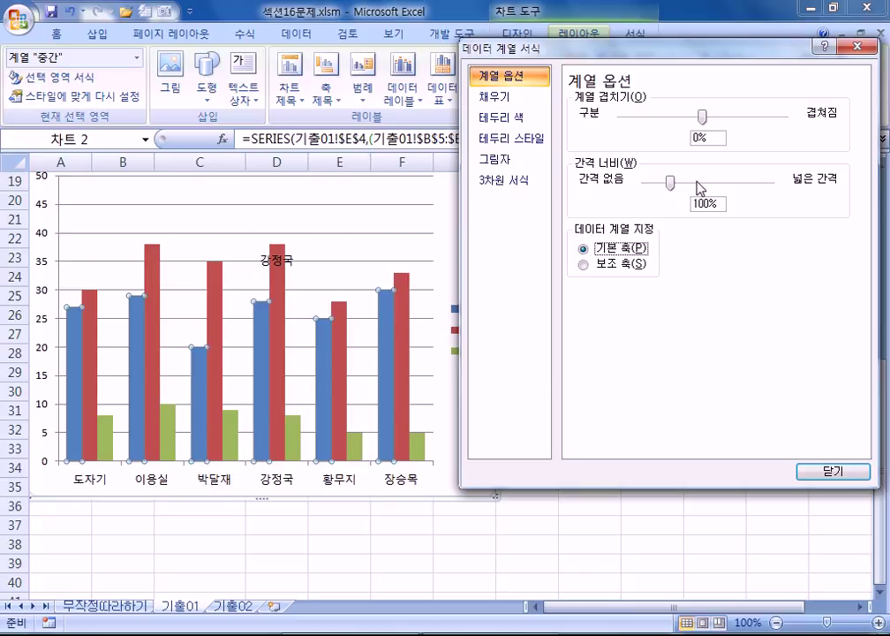
# Set the 중간 series' gap width to 200% and widen it to 500%.
pyautogui.moveTo(672, 184); pyautogui.dragTo(699, 196)
pyautogui.press('Tab')
pyautogui.write('200')
pyautogui.press('Tab')
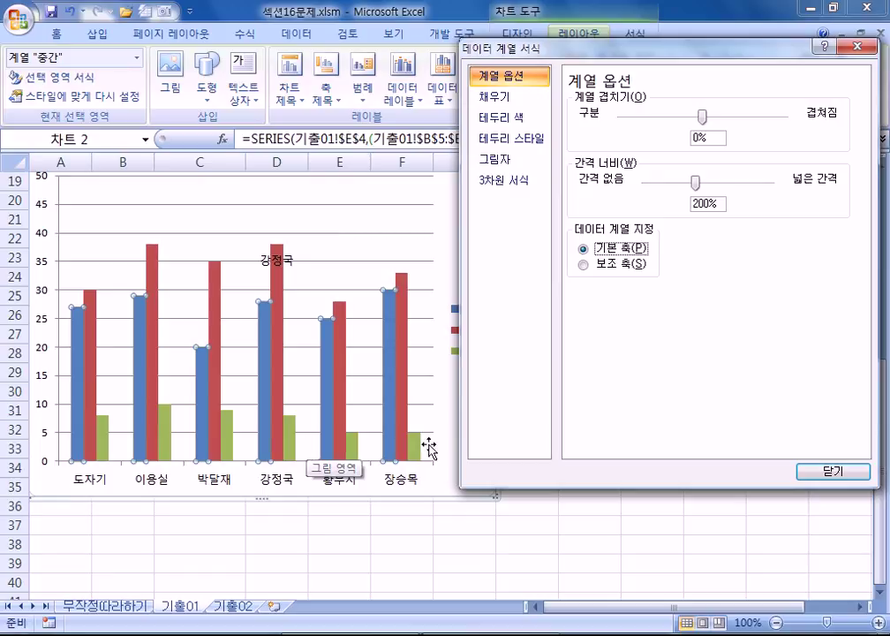
pyautogui.moveTo(699, 183); pyautogui.dragTo(792, 198)
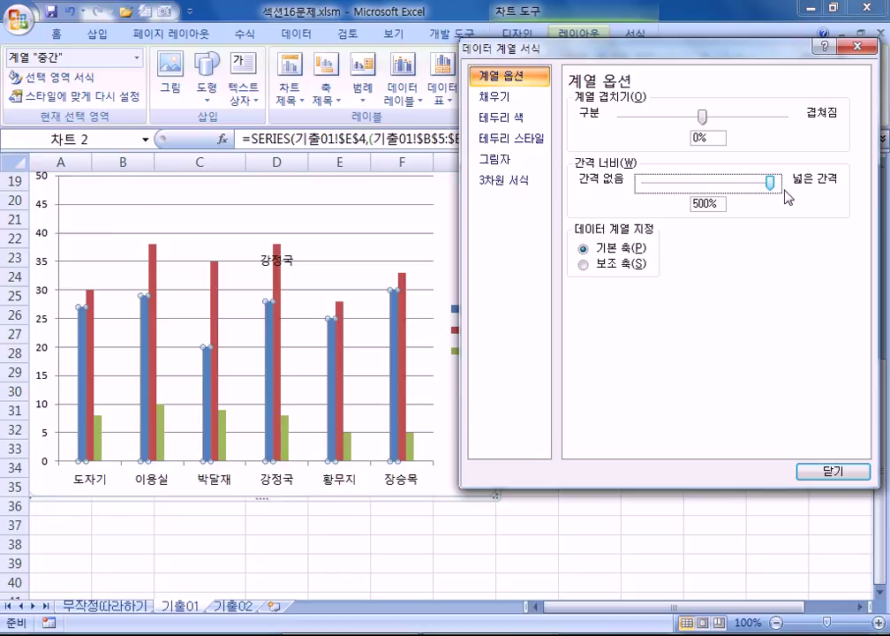
# Narrow the 중간 series' gap width (간격 너비) to 55% and 0%, and widen it to 176%.
pyautogui.moveTo(775, 183); pyautogui.dragTo(658, 183)
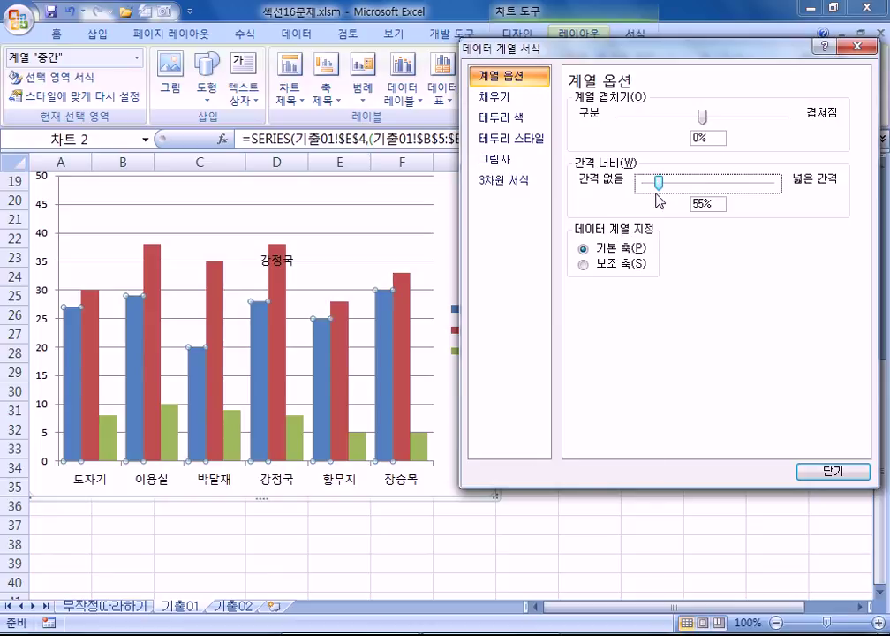
pyautogui.moveTo(661, 189); pyautogui.dragTo(617, 187)
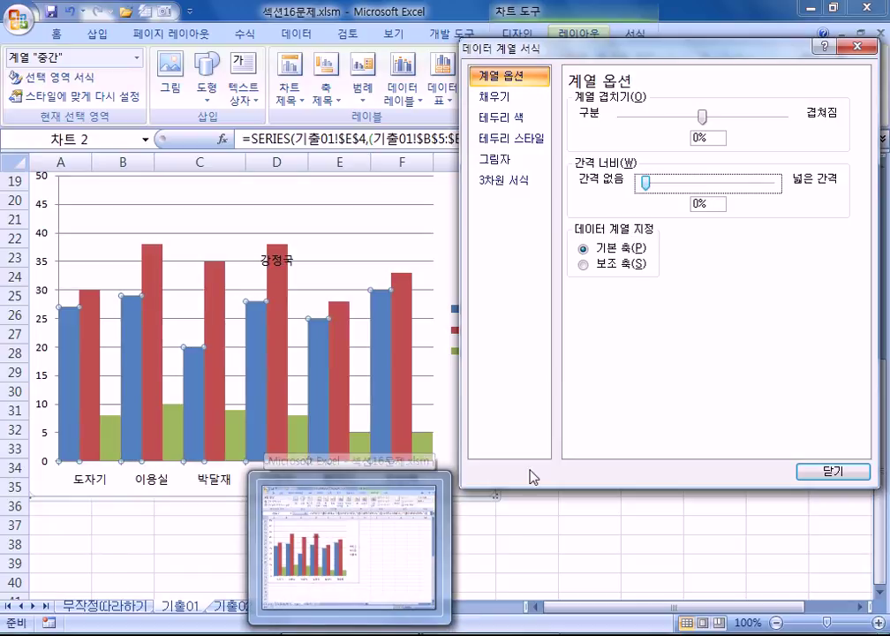
pyautogui.moveTo(646, 183); pyautogui.dragTo(694, 185)
# Set the 중간 series' overlap (계열 겹치기) to 50% and its gap width (간격 너비) to 100%.
pyautogui.moveTo(710, 137); pyautogui.dragTo(633, 138)
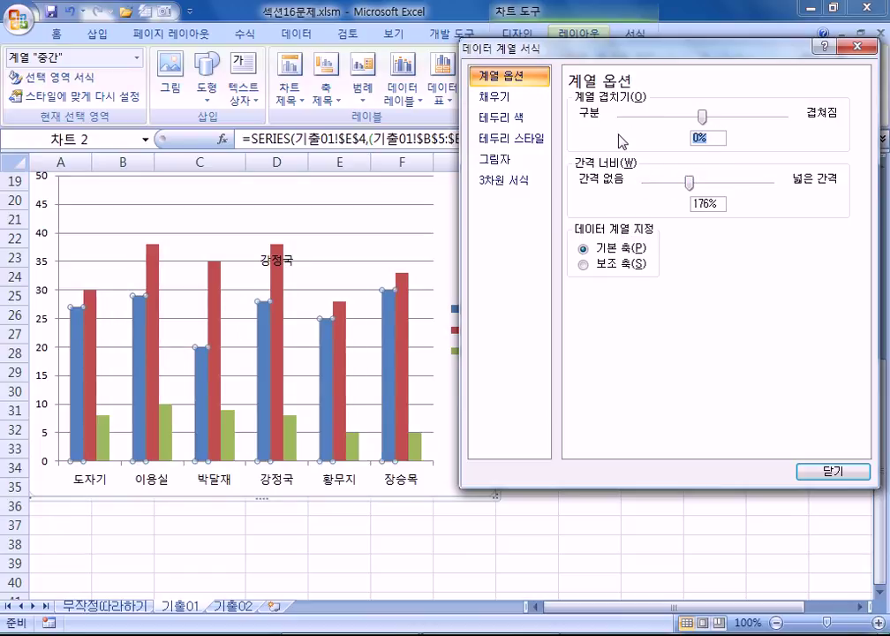
pyautogui.write('50')
pyautogui.press('Tab')
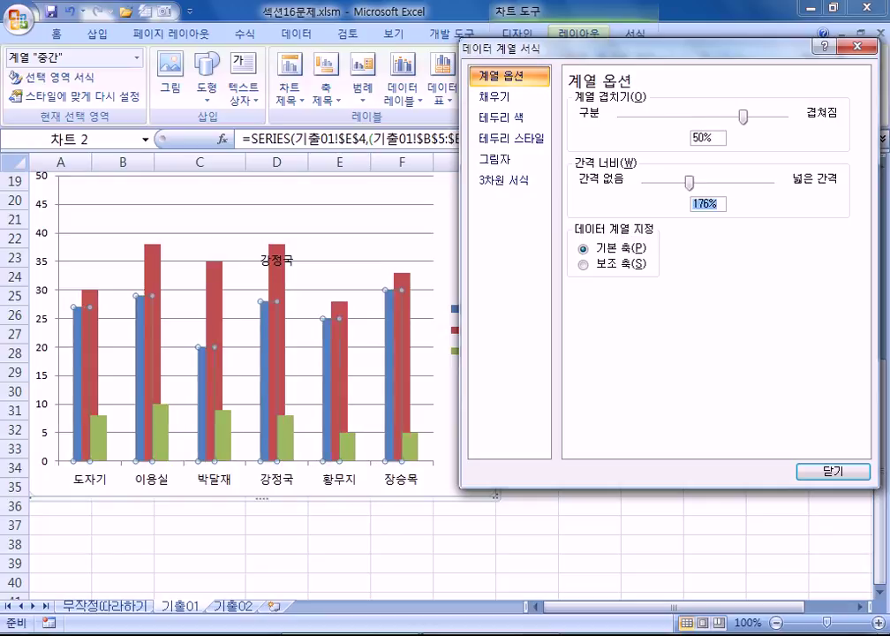
pyautogui.write('100')
pyautogui.press('Tab')
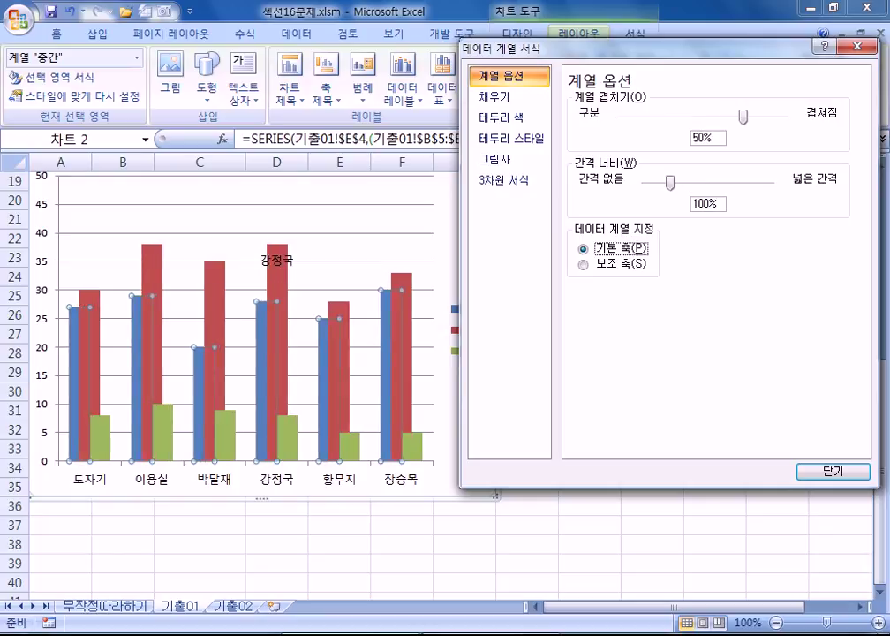
# Deselect the chart to view the overlapping bars, and check the series options of the 기말 and 출석 series.
pyautogui.moveTo(477, 48); pyautogui.dragTo(747, 62)
pyautogui.click(564, 327)
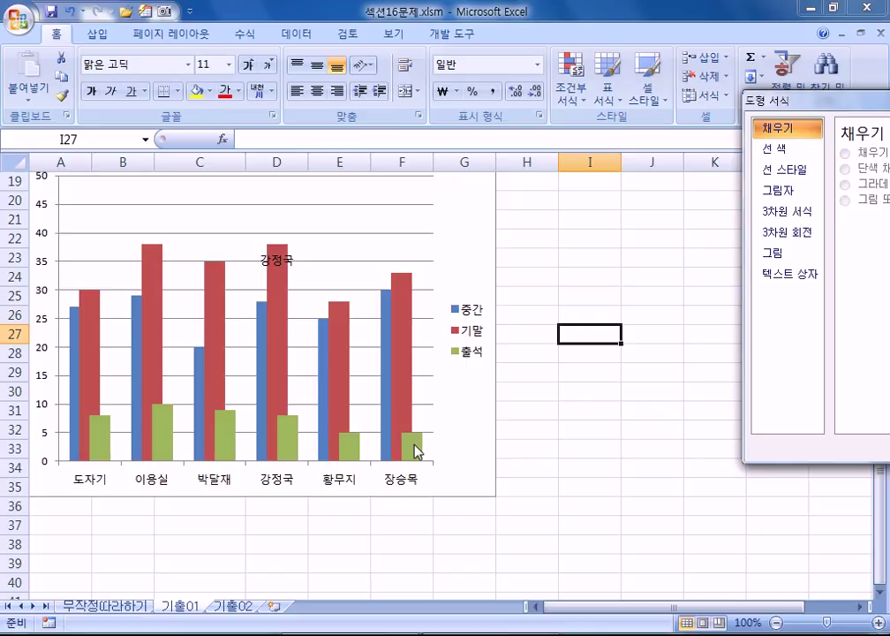
pyautogui.moveTo(822, 100); pyautogui.dragTo(666, 71)
pyautogui.click(398, 329)
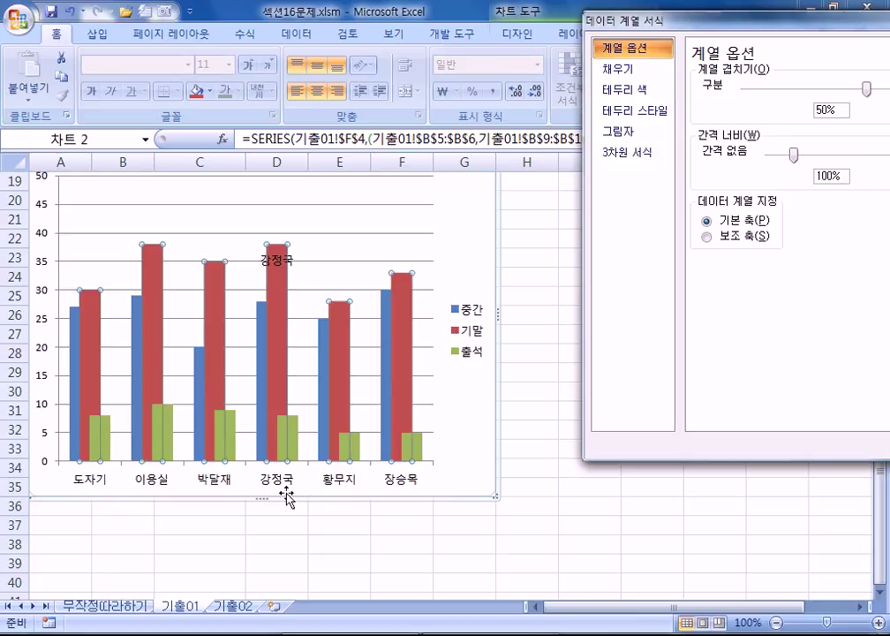
pyautogui.click(453, 434)
pyautogui.click(408, 456)
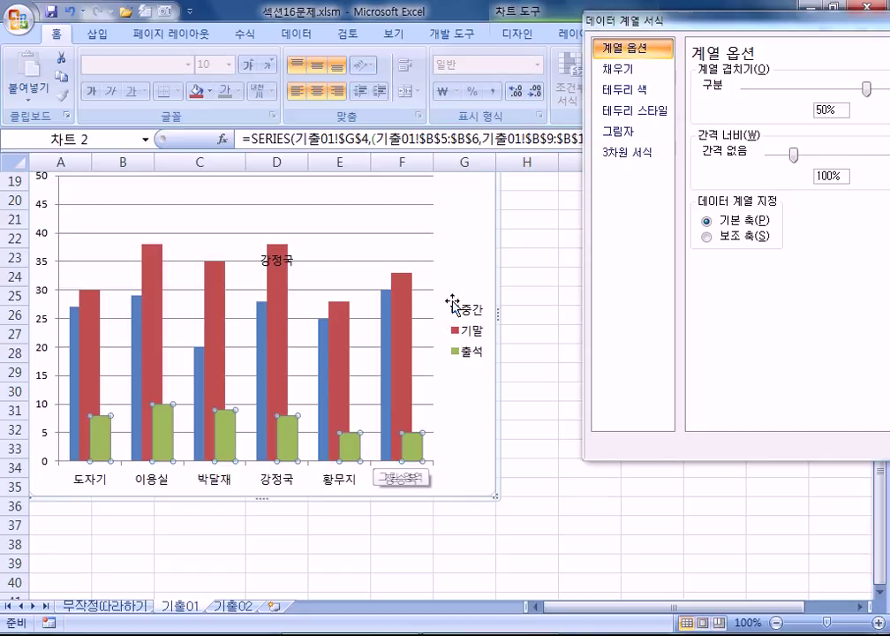
# Separate the bars with a 출석 series overlap of -100% and restore the overlap to 50%.
pyautogui.moveTo(623, 18); pyautogui.dragTo(455, 35)
pyautogui.moveTo(699, 113); pyautogui.dragTo(533, 126)
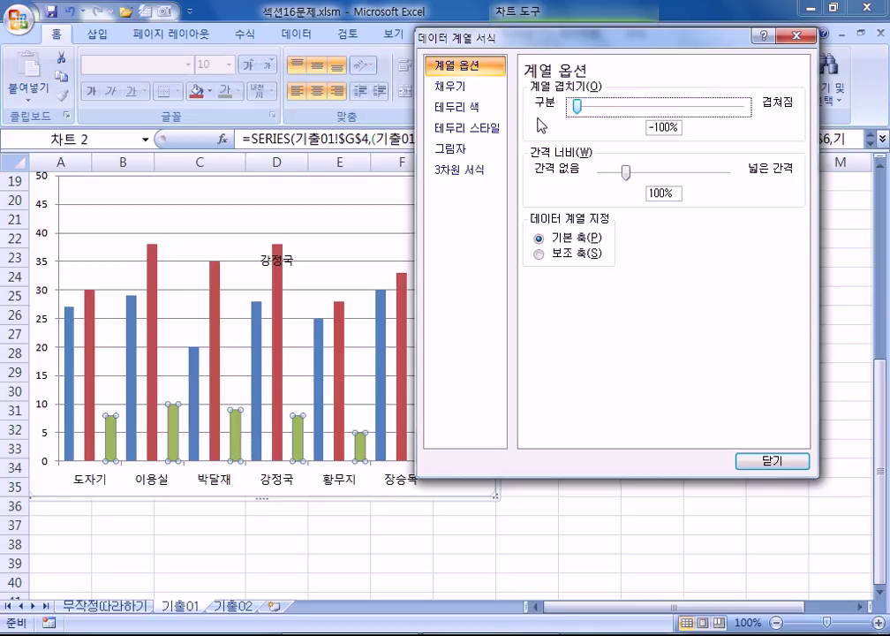
pyautogui.moveTo(576, 106); pyautogui.dragTo(653, 124)
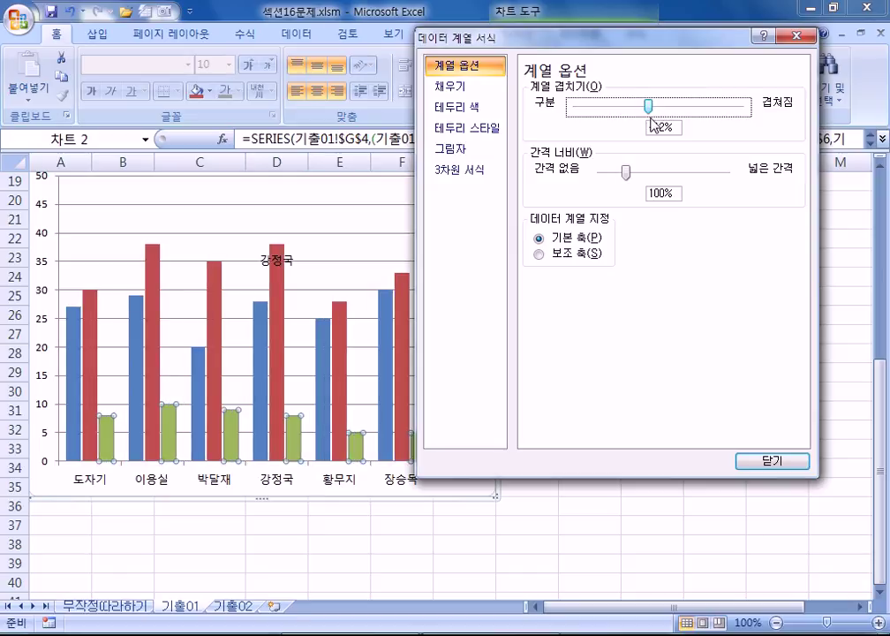
pyautogui.click(680, 125)
pyautogui.moveTo(681, 126); pyautogui.dragTo(649, 127)
pyautogui.write('50')
pyautogui.press('Tab')
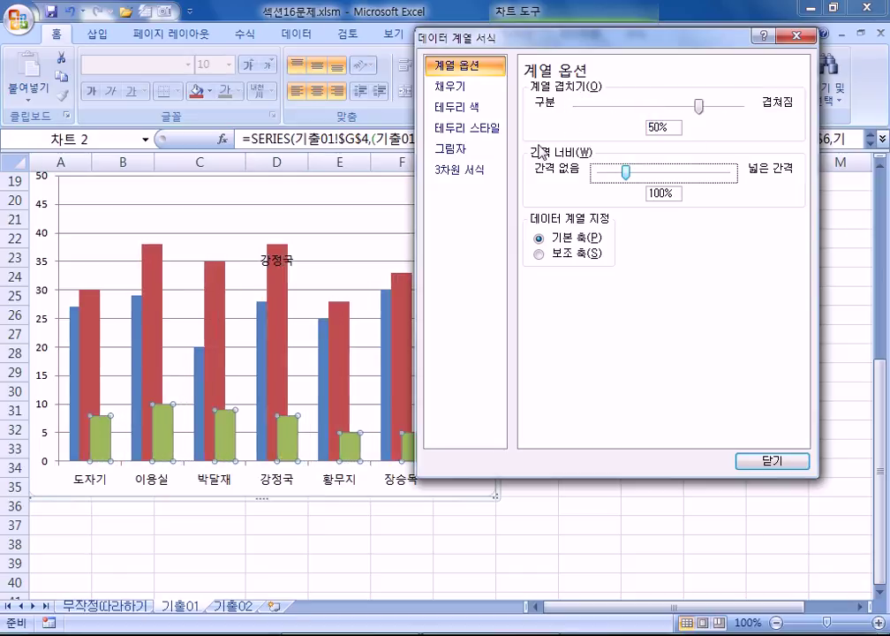
# Widen the 출석 series' gap width to 427% and restore it to 100%.
pyautogui.moveTo(601, 35); pyautogui.dragTo(642, 32)
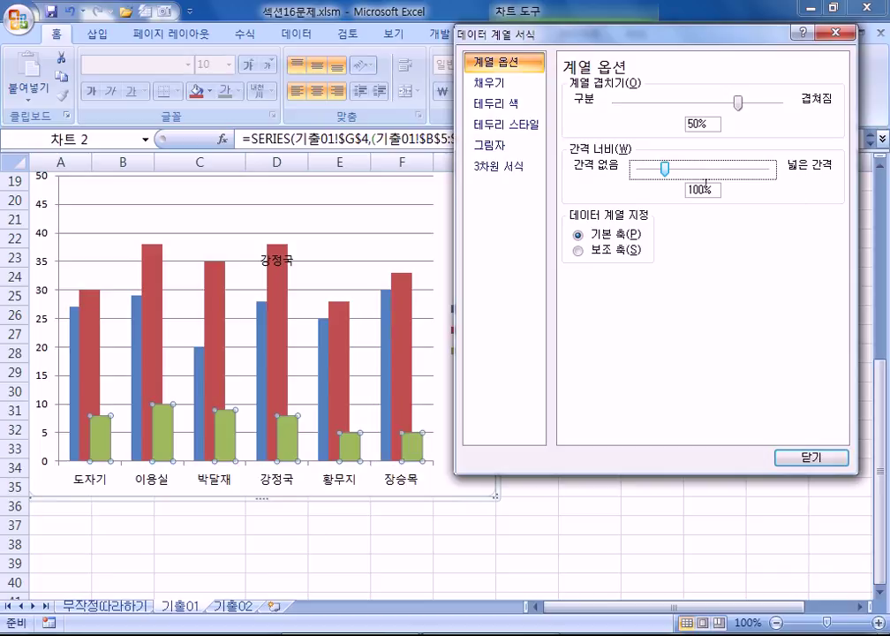
pyautogui.moveTo(664, 168); pyautogui.dragTo(747, 170)
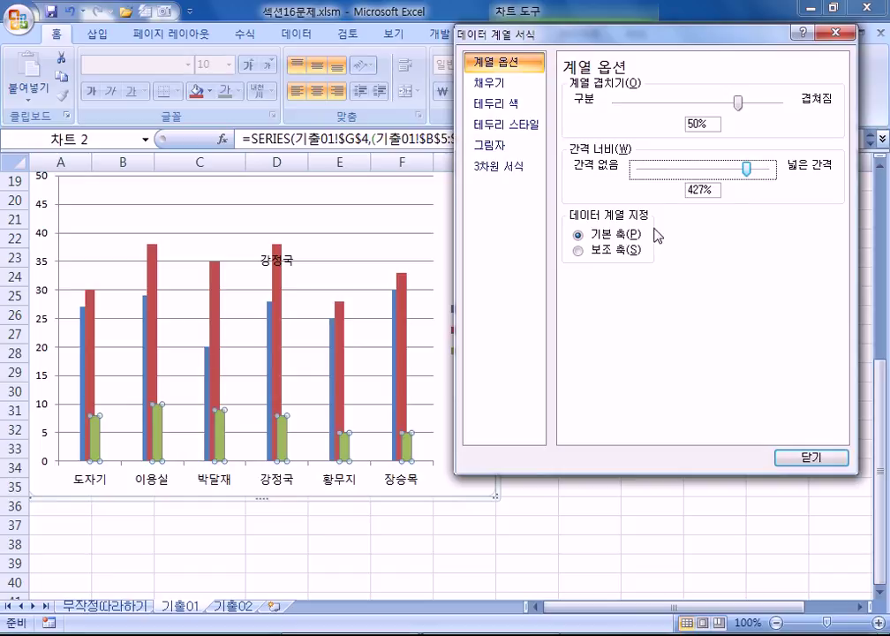
pyautogui.moveTo(409, 387)
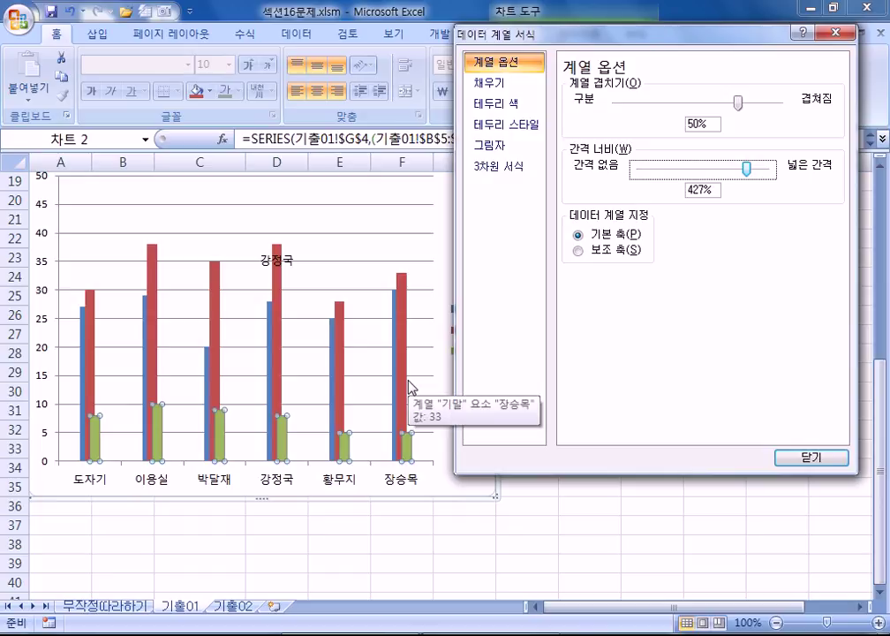
pyautogui.moveTo(749, 170); pyautogui.dragTo(666, 174)
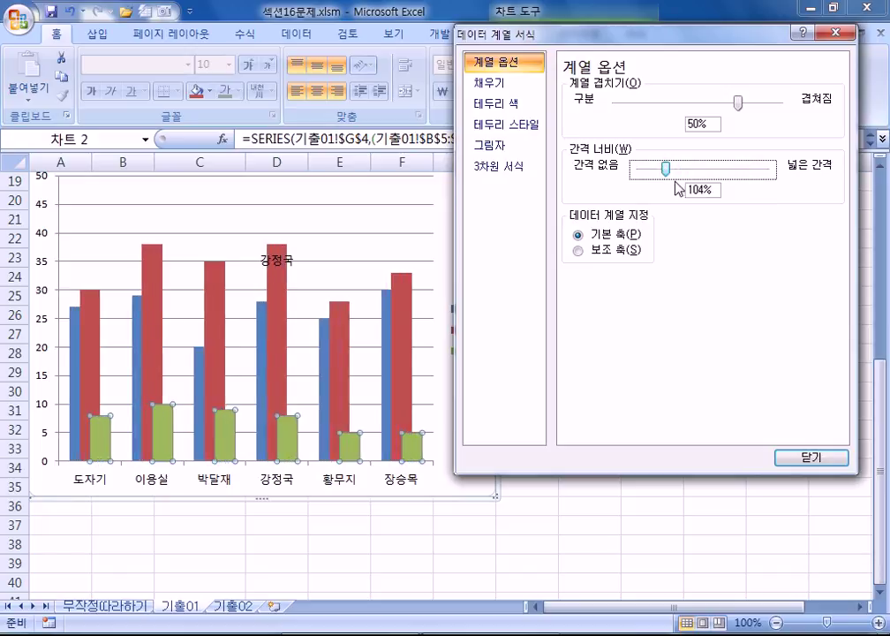
pyautogui.moveTo(716, 192); pyautogui.dragTo(522, 166)
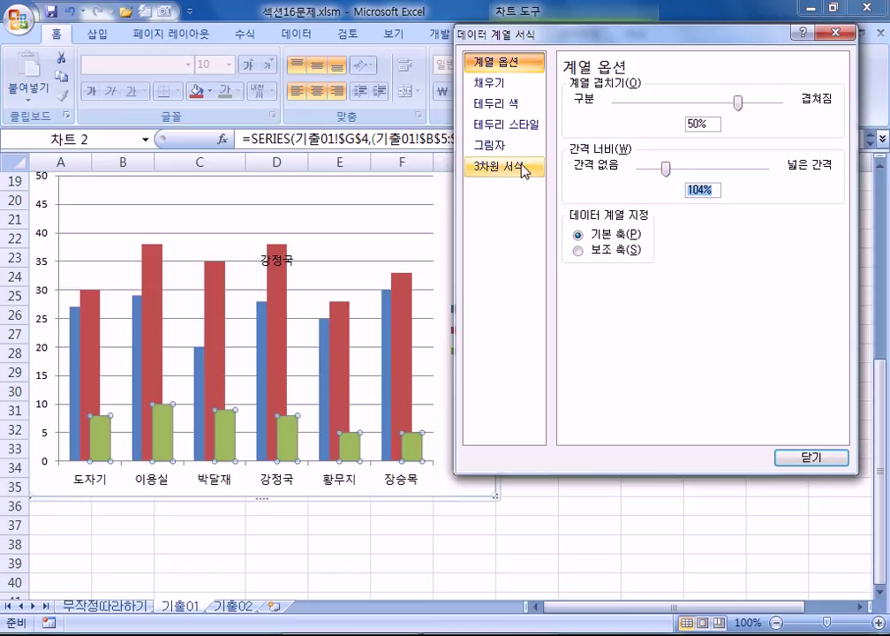
pyautogui.write('100%')
pyautogui.press('Tab')
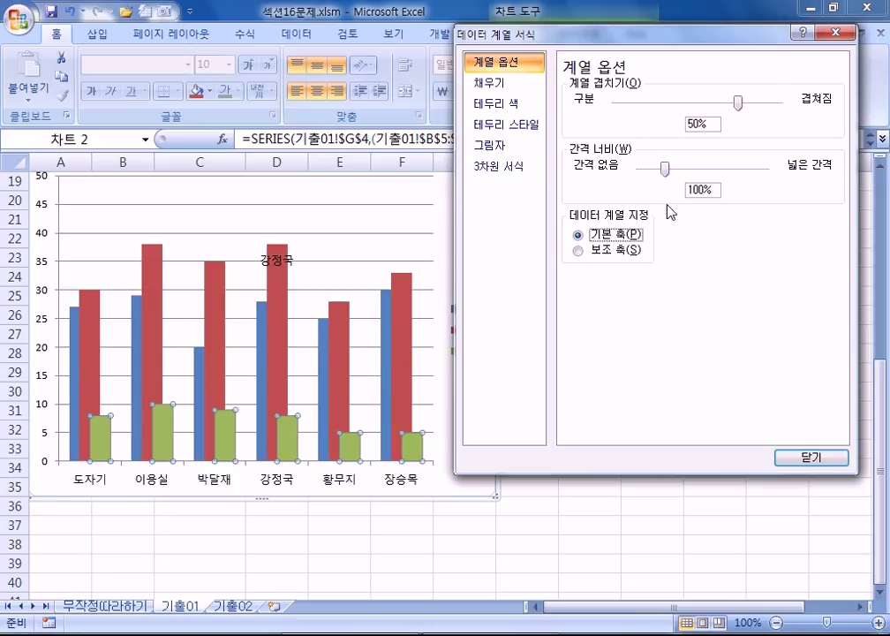
# Set the 출석 series' gap width to 200% and return it to 100%.
pyautogui.moveTo(719, 191); pyautogui.dragTo(481, 143)
pyautogui.write('200%')
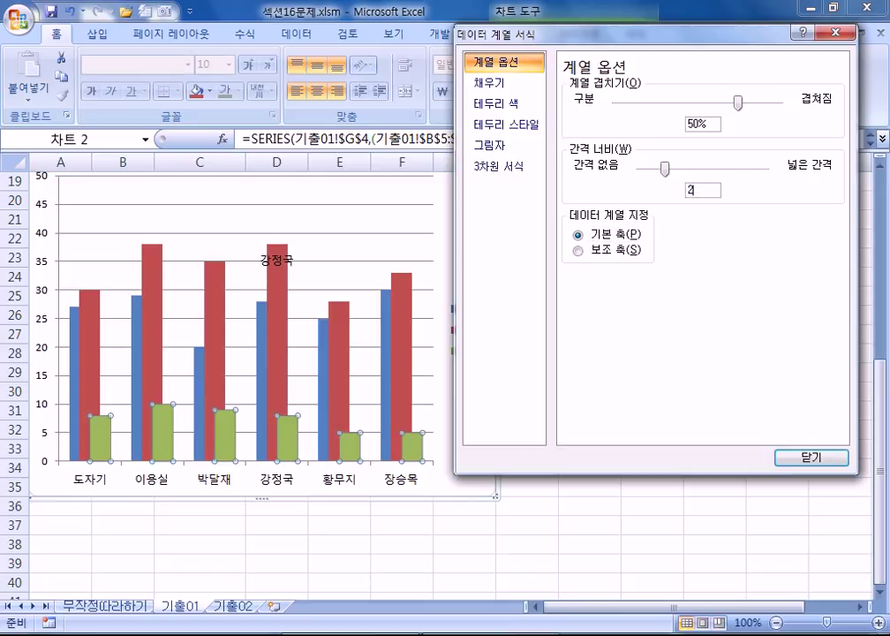
pyautogui.press('Tab')
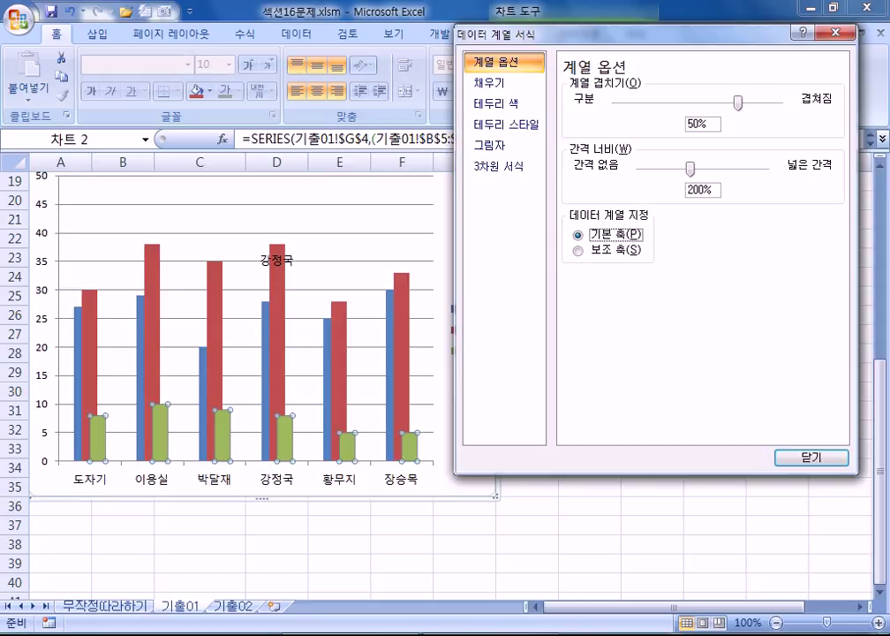
pyautogui.moveTo(605, 40)
pyautogui.mouseDown()
pyautogui.moveTo(648, 40)
pyautogui.moveTo(598, 39)
pyautogui.mouseUp()
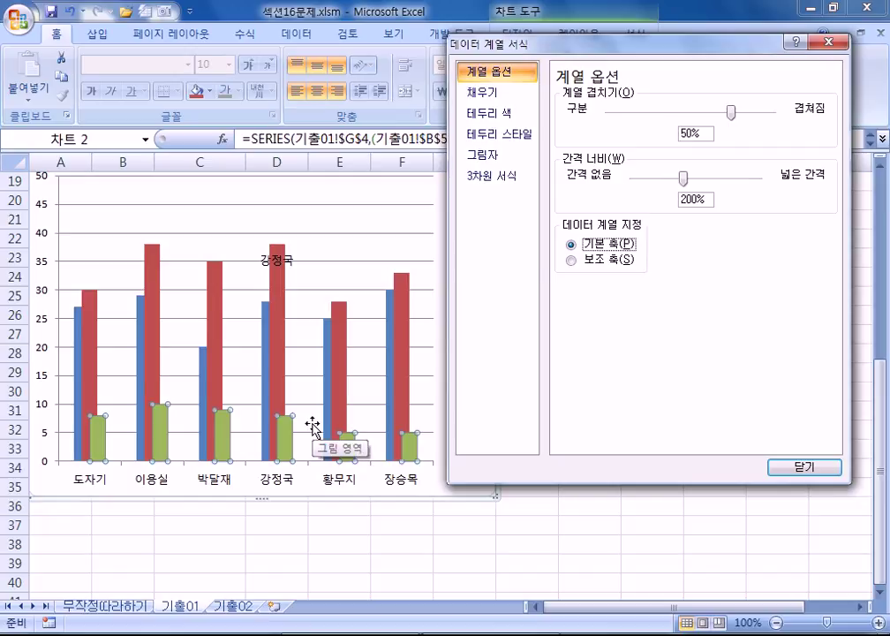
pyautogui.moveTo(711, 199); pyautogui.dragTo(682, 199)
pyautogui.write('100')
pyautogui.press('Tab')
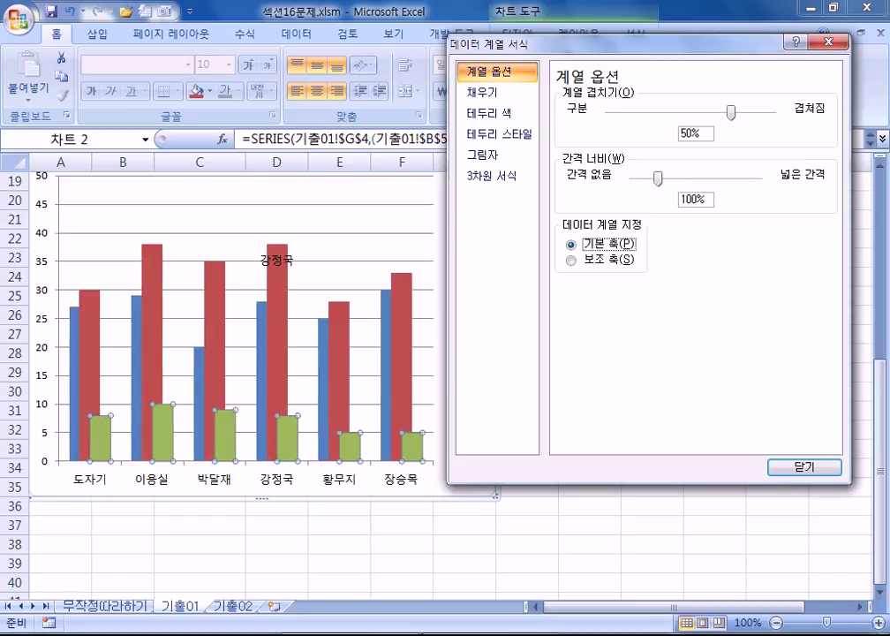
# Examine the formatting options of the plot area, chart area, chart title, legend and 기말 series in turn.
pyautogui.moveTo(562, 46); pyautogui.dragTo(752, 170)
pyautogui.click(386, 221)
pyautogui.scroll(2, 293, 280)
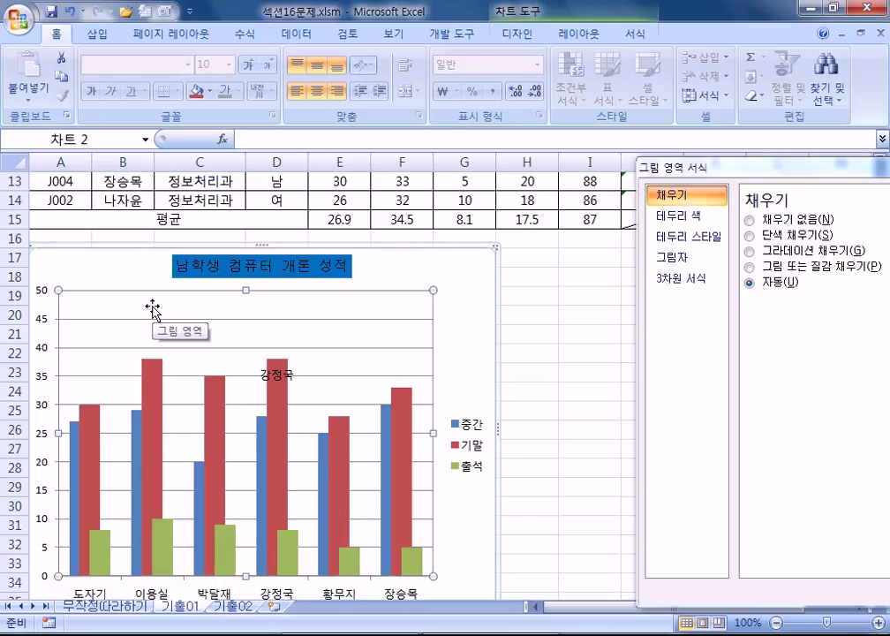
pyautogui.click(459, 305)
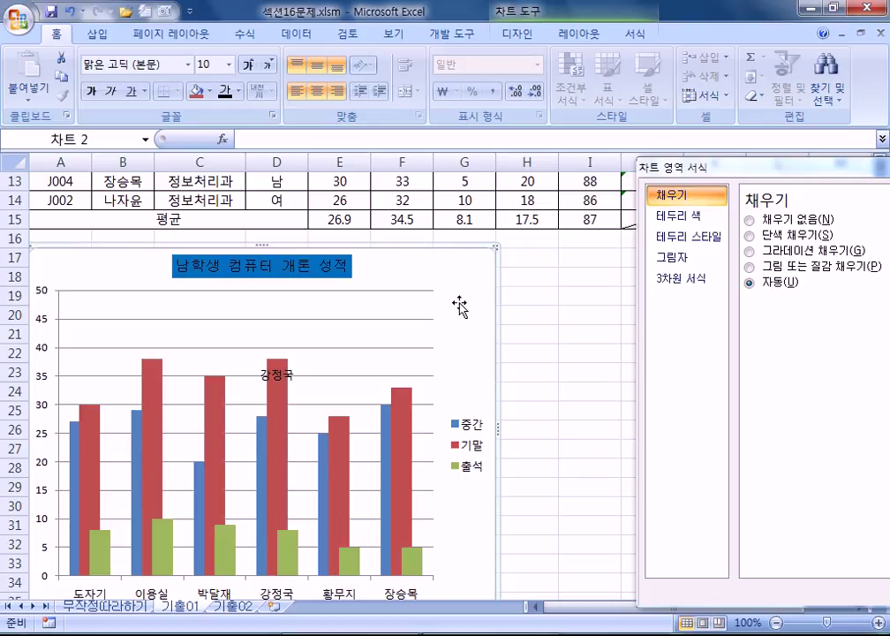
pyautogui.moveTo(681, 167); pyautogui.dragTo(592, 167)
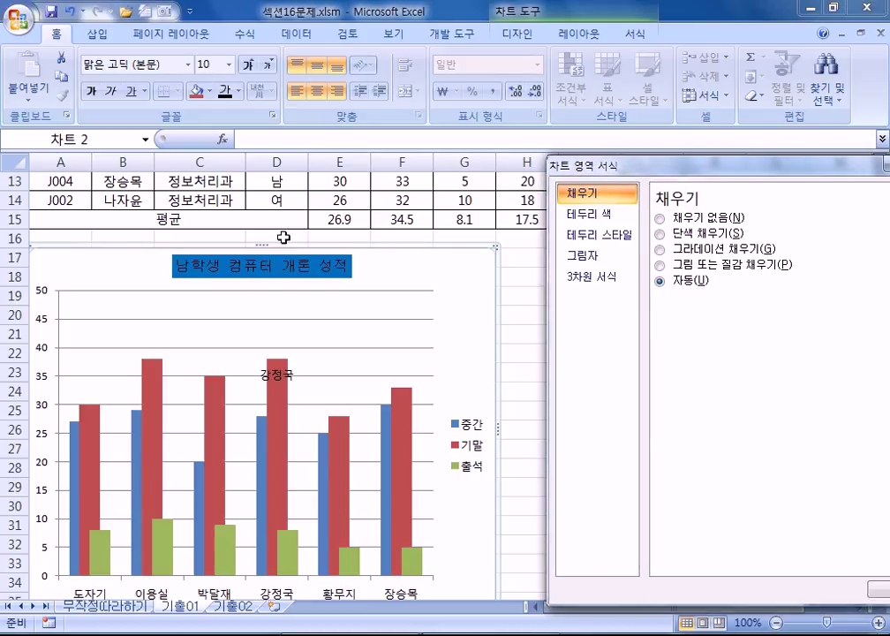
pyautogui.click(292, 273)
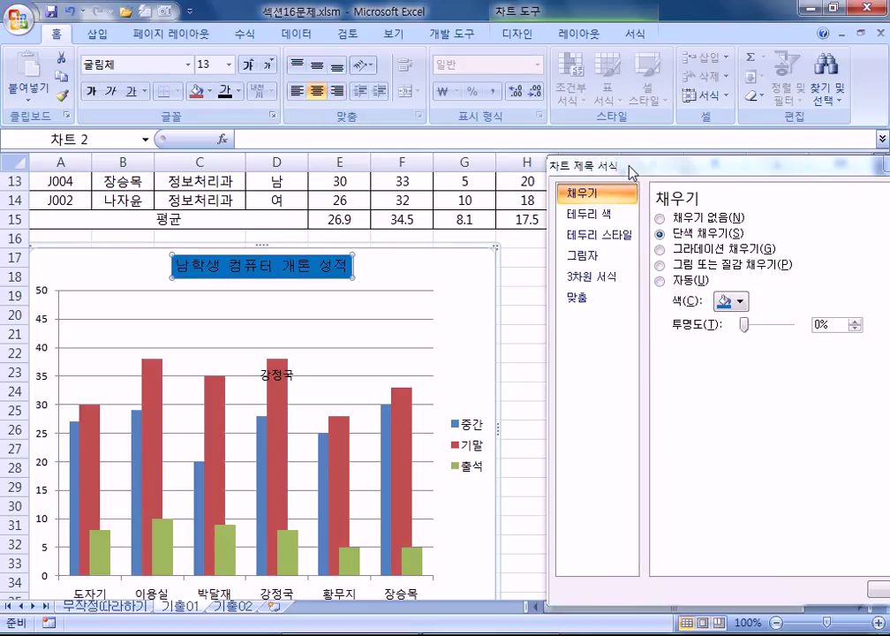
pyautogui.click(481, 428)
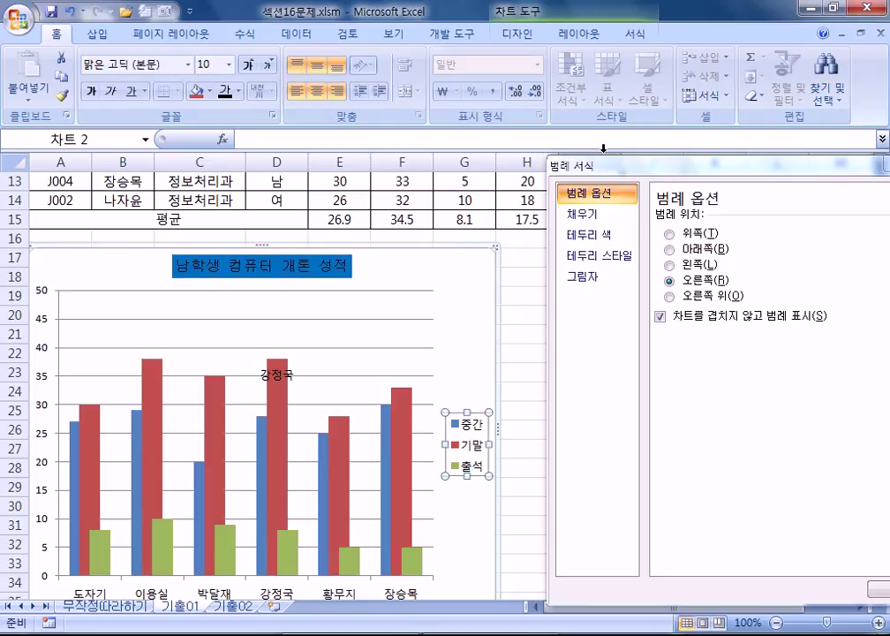
pyautogui.scroll(-2, 377, 342)
pyautogui.click(405, 333)
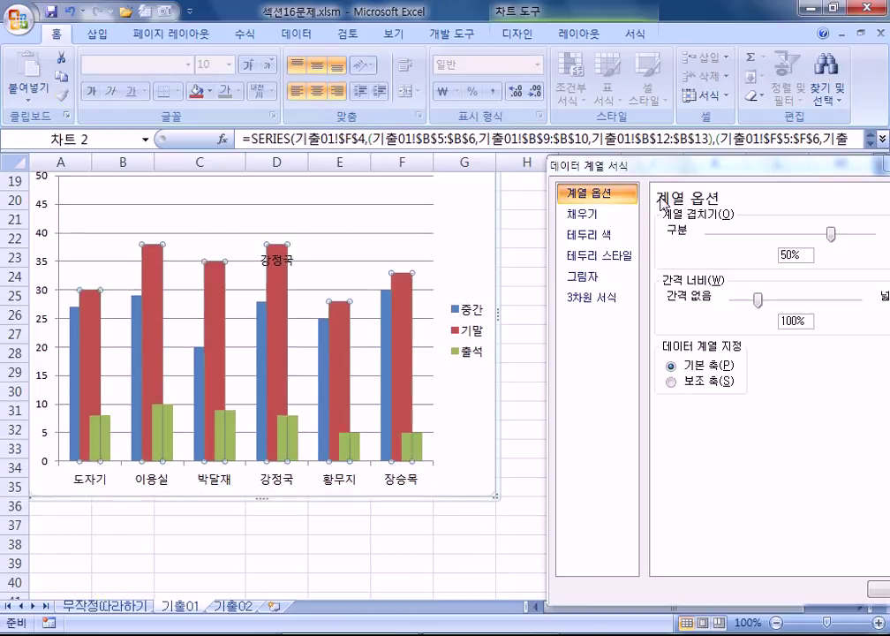
# Compare the axis options (축 옵션) of the vertical value axis and the horizontal category axis.
pyautogui.scroll(2, 521, 388)
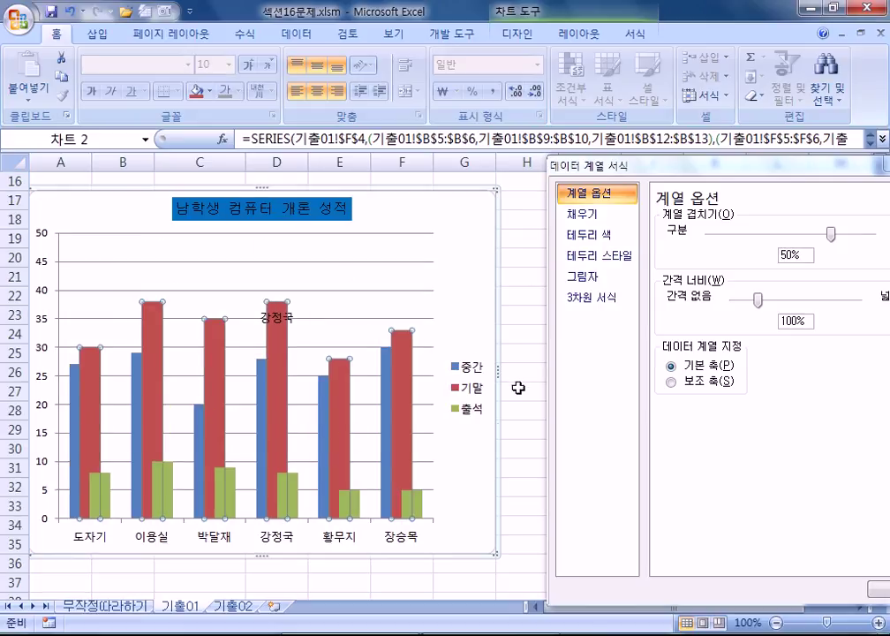
pyautogui.click(40, 316)
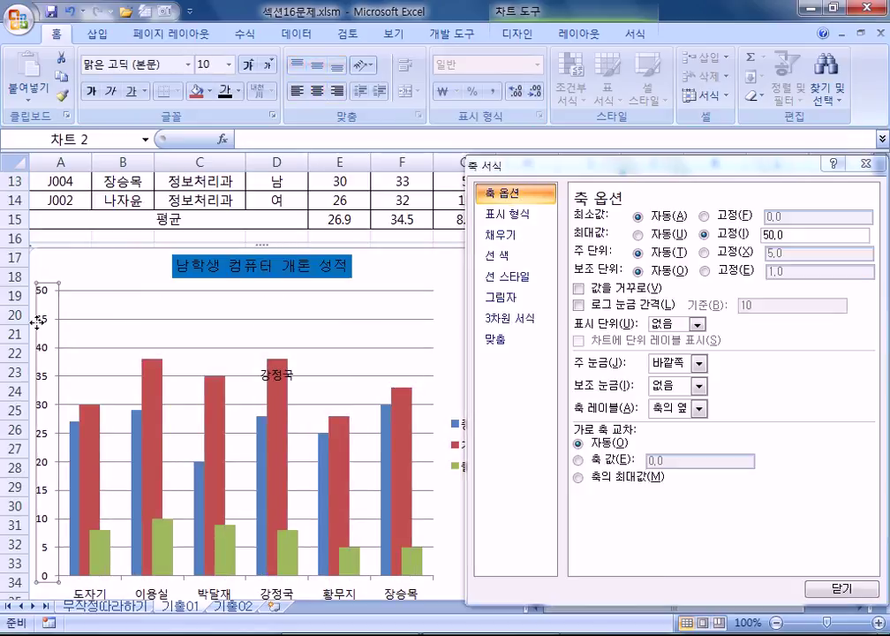
pyautogui.scroll(-2, 257, 309)
pyautogui.click(350, 483)
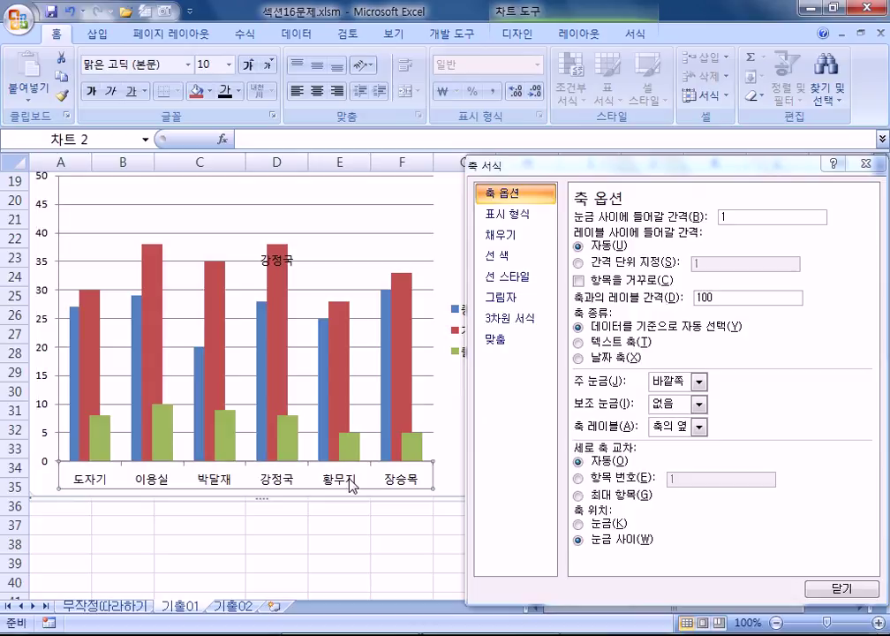
pyautogui.click(43, 293)
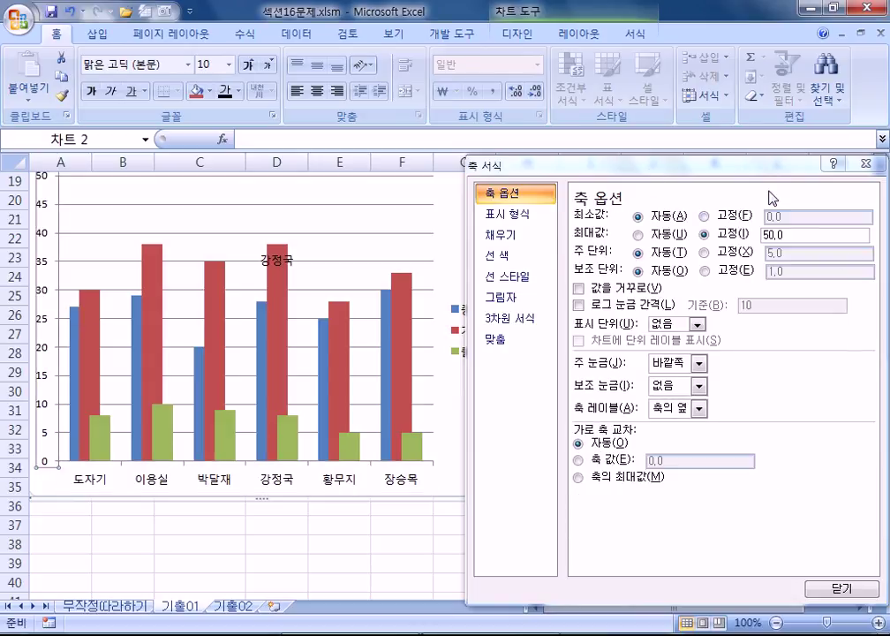
pyautogui.click(348, 485)
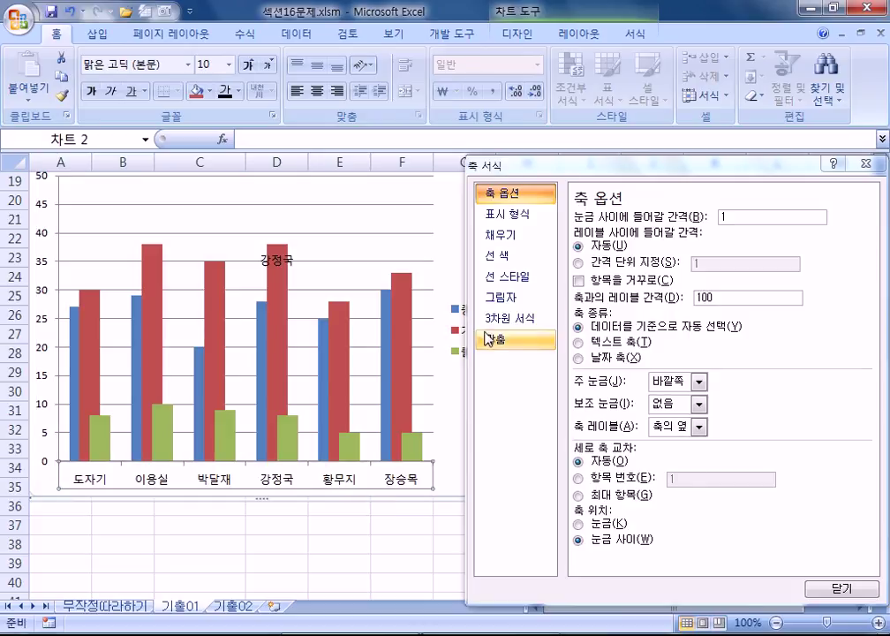
# Select the chart's plot area (그림 영역) and give it a solid fill (단색 채우기).
pyautogui.moveTo(539, 171); pyautogui.dragTo(637, 153)
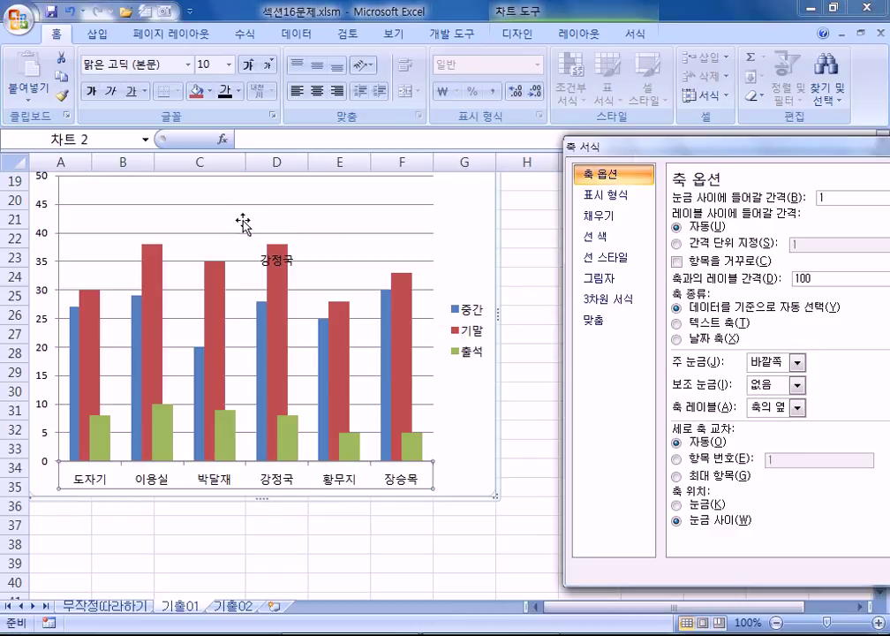
pyautogui.click(236, 248)
pyautogui.scroll(1, 235, 250)
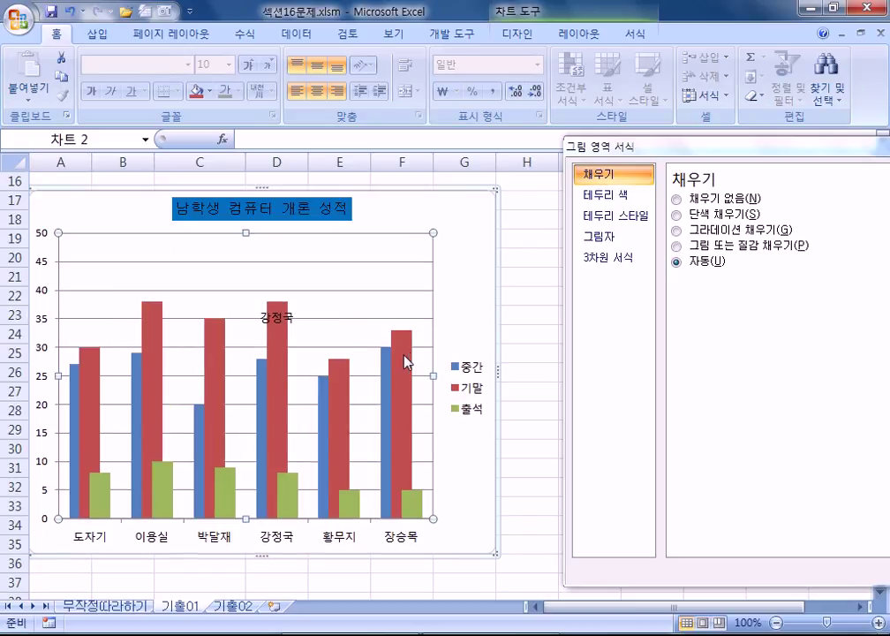
pyautogui.moveTo(350, 387)
pyautogui.click(680, 214)
pyautogui.moveTo(704, 163); pyautogui.dragTo(638, 110)
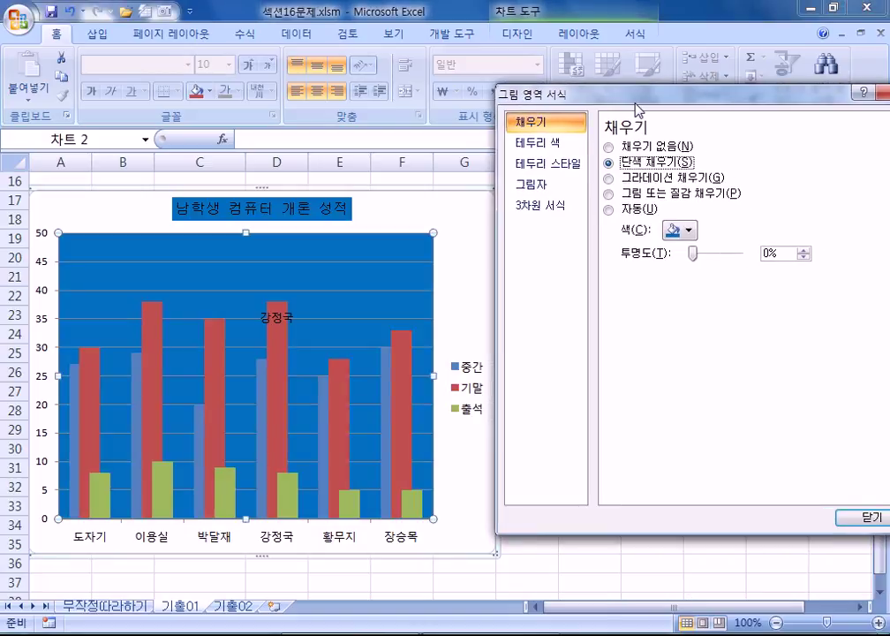
# Set the plot area's solid fill colour to white, background 1, 25% darker (흰색, 배경 1, 25% 더 어둡게) and finish formatting.
pyautogui.click(689, 231)
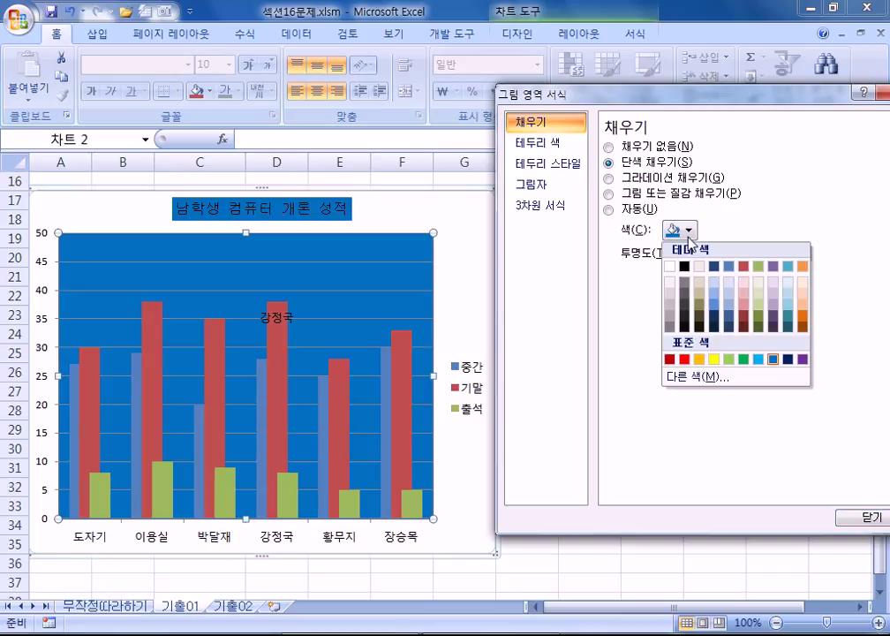
pyautogui.click(673, 308)
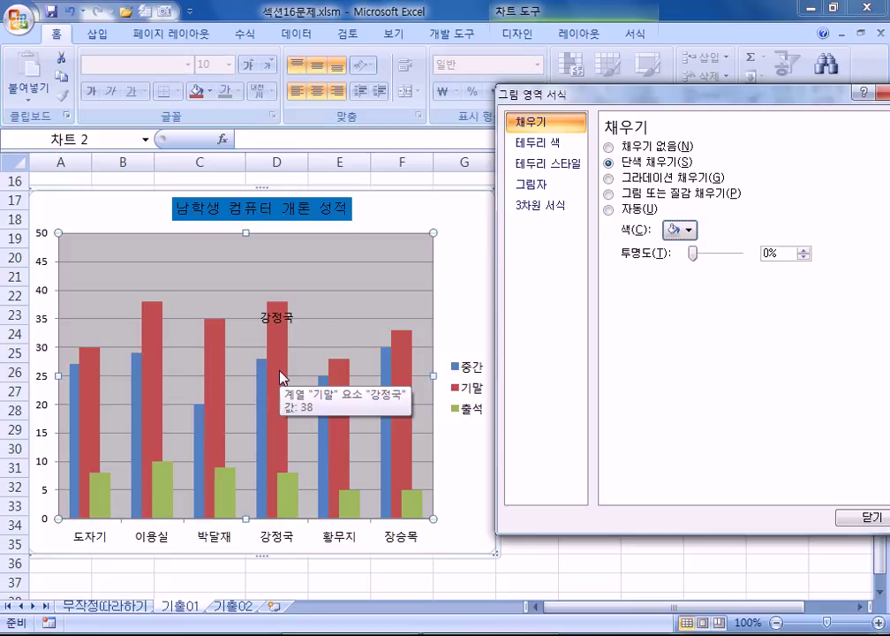
pyautogui.click(689, 230)
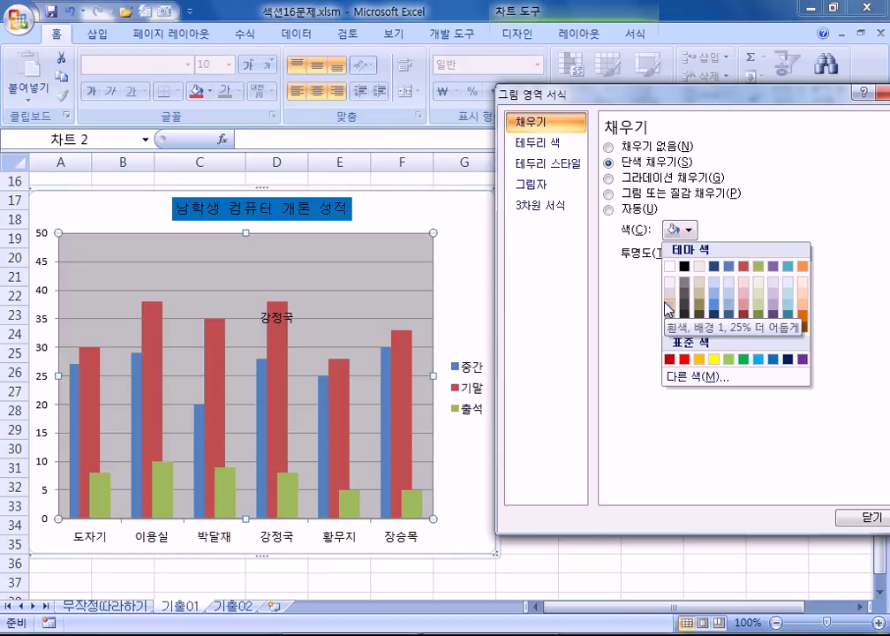
pyautogui.click(667, 309)
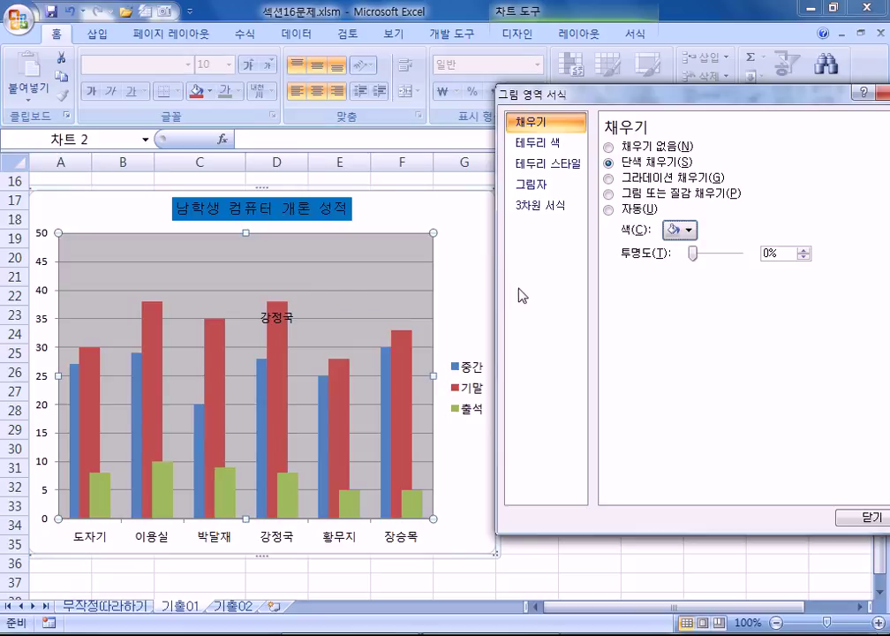
pyautogui.click(50, 210)
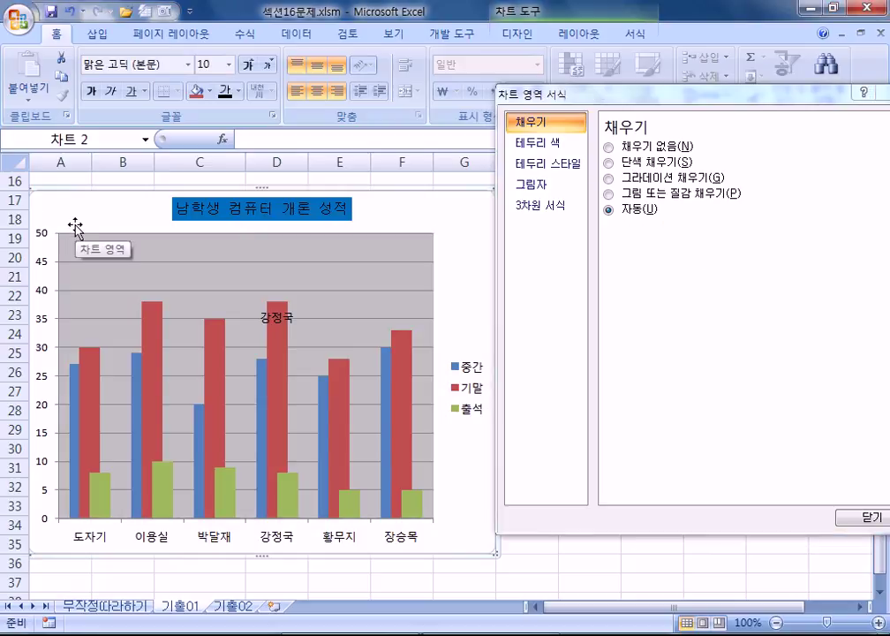
pyautogui.moveTo(808, 92); pyautogui.dragTo(742, 117)
pyautogui.click(824, 109)
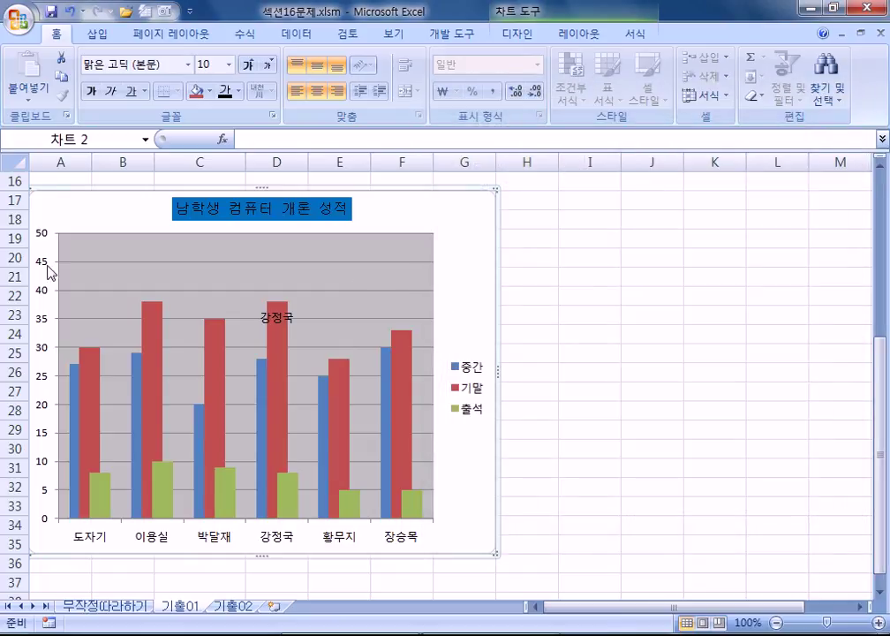
pyautogui.click(102, 41)
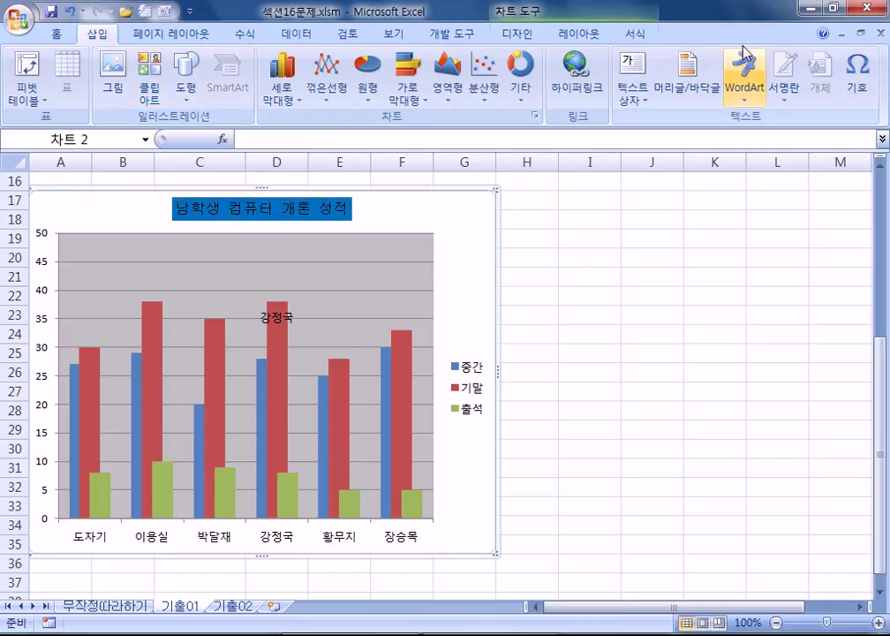
pyautogui.click(631, 67)
pyautogui.moveTo(39, 202); pyautogui.dragTo(104, 249)
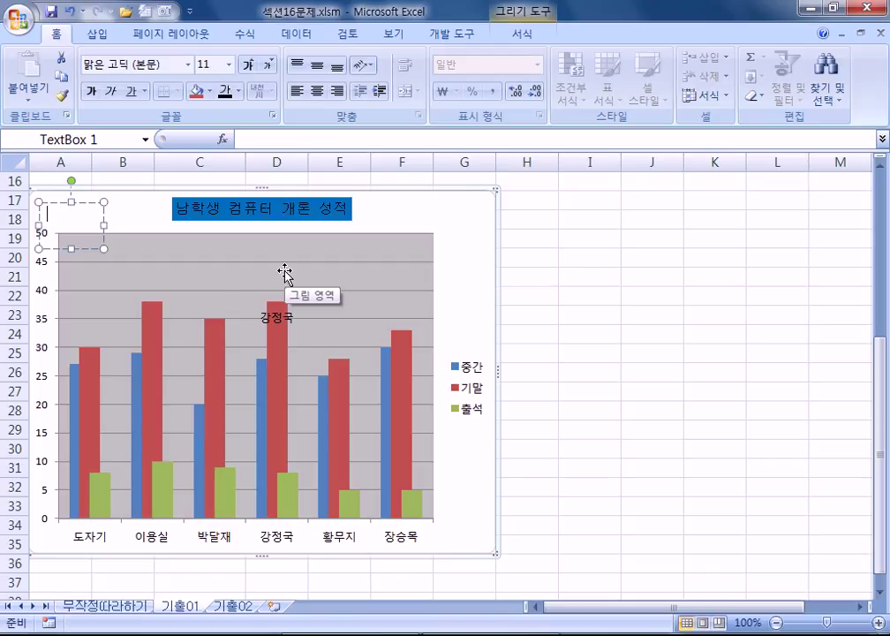
pyautogui.click(461, 219)
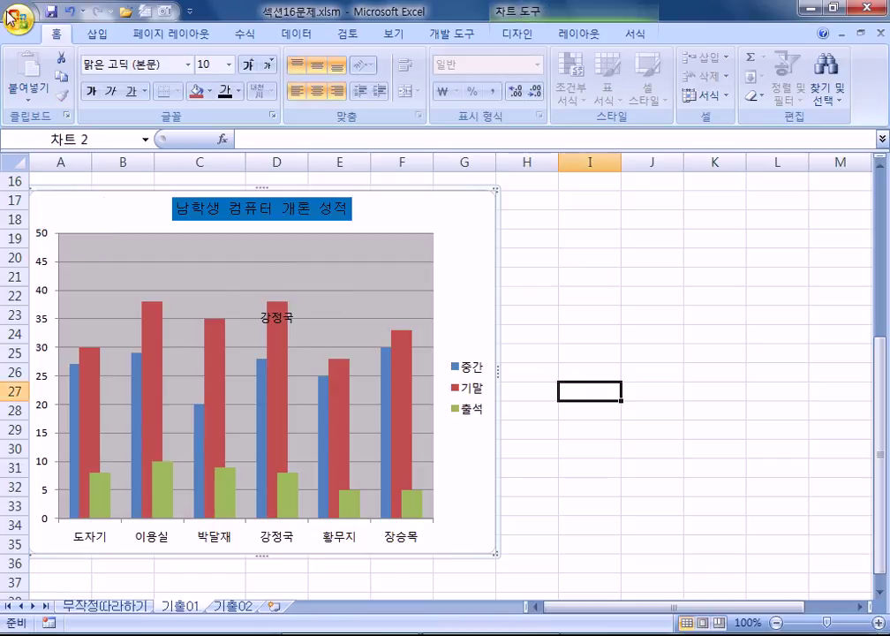
# Insert a horizontal text box over the chart's upper-right corner and enter the text 단위:점.
pyautogui.click(95, 34)
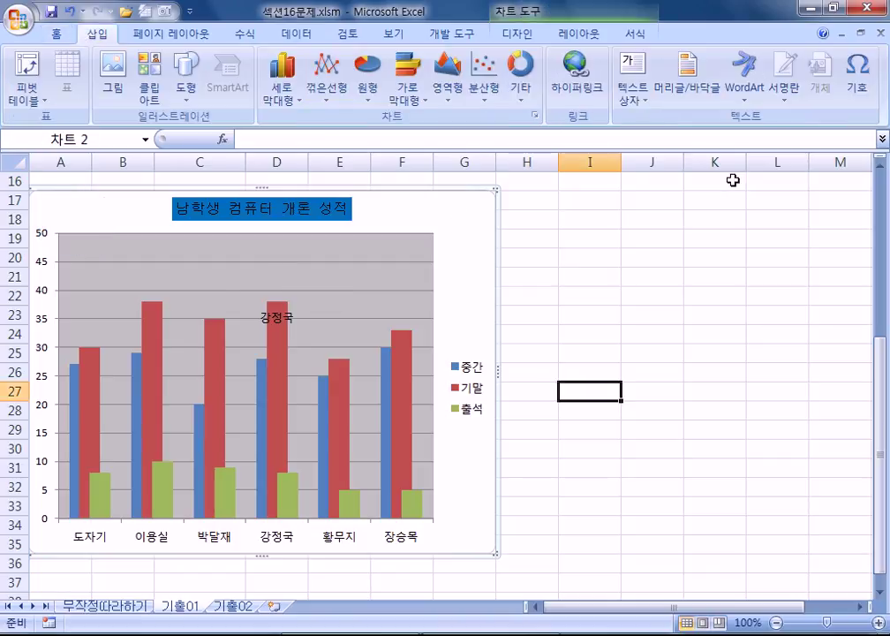
pyautogui.click(630, 92)
pyautogui.click(652, 120)
pyautogui.moveTo(393, 212)
pyautogui.mouseDown()
pyautogui.moveTo(437, 235)
pyautogui.moveTo(488, 289)
pyautogui.mouseUp()
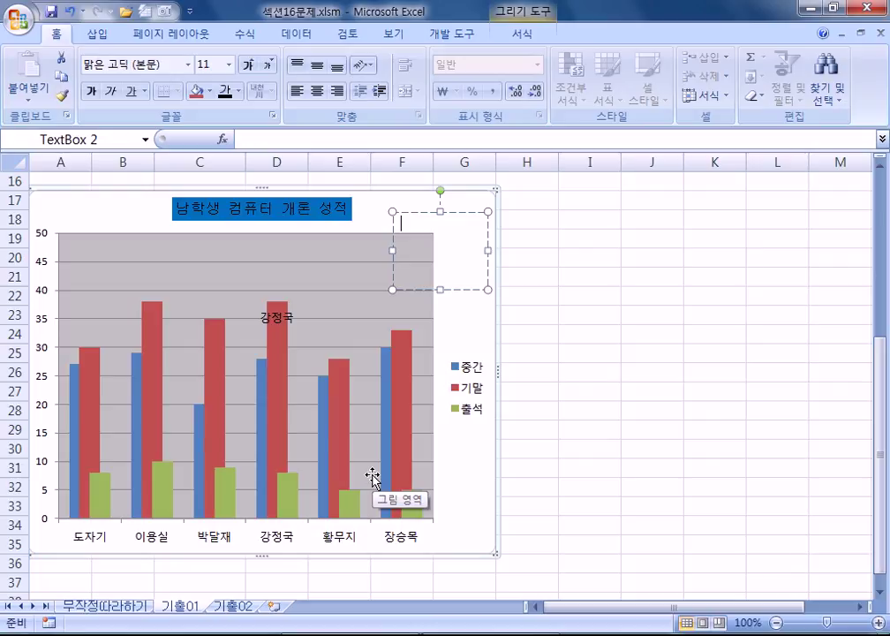
pyautogui.write('(')
pyautogui.press('BackSpace')
pyautogui.write('단위:원')
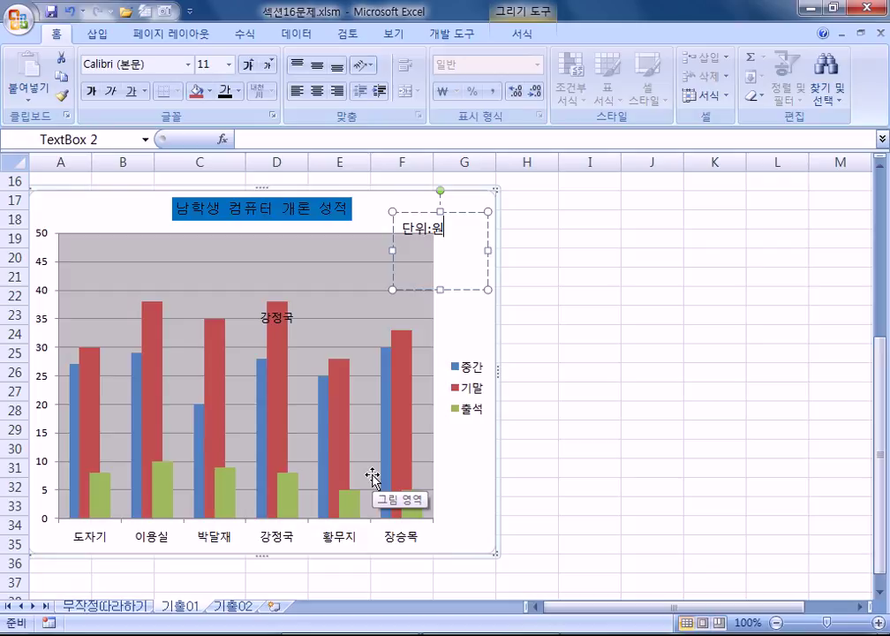
pyautogui.press('BackSpace')
pyautogui.press('BackSpace')
pyautogui.write('점')
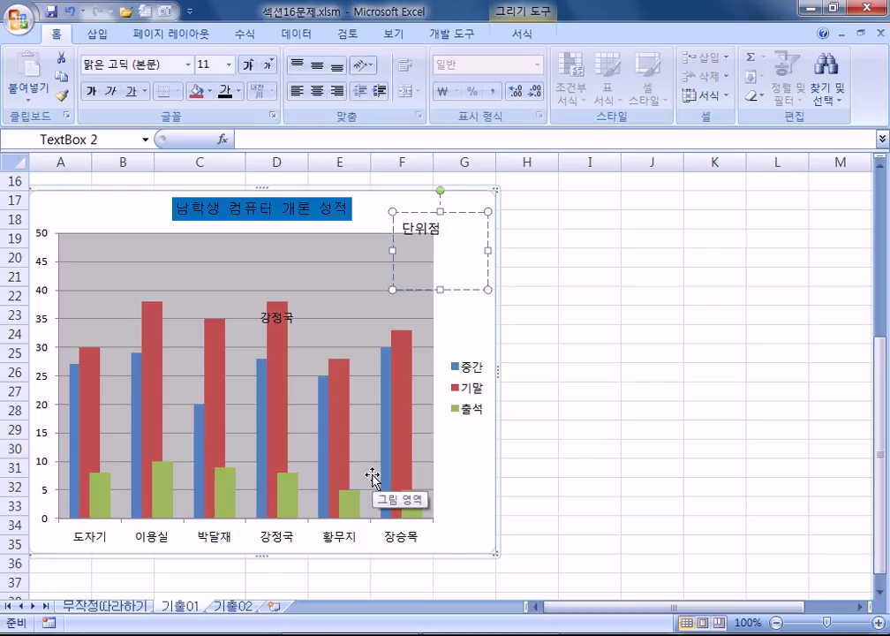
pyautogui.press('Left')
pyautogui.write(':')
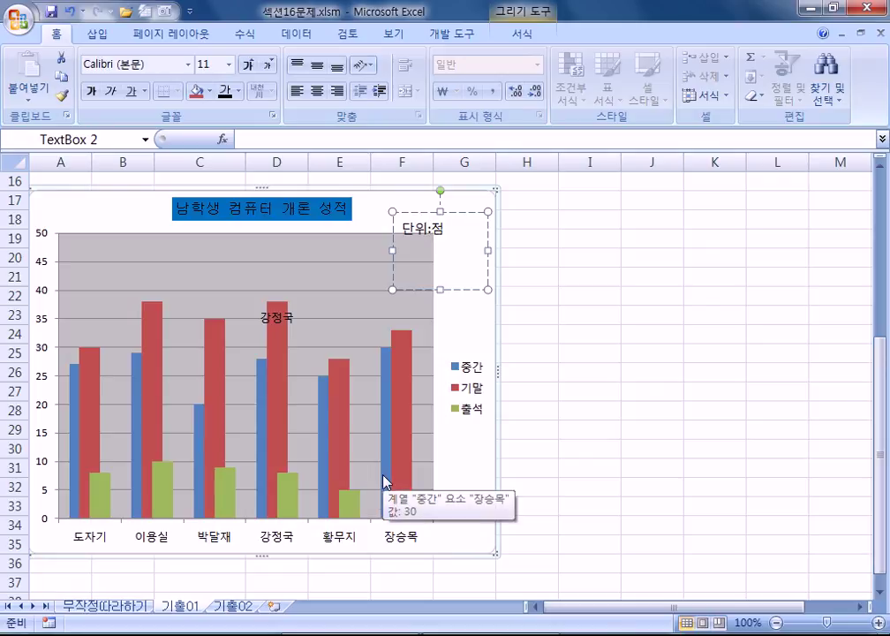
# Give the 단위:점 text box a solid line (실선) outline.
pyautogui.click(469, 289)
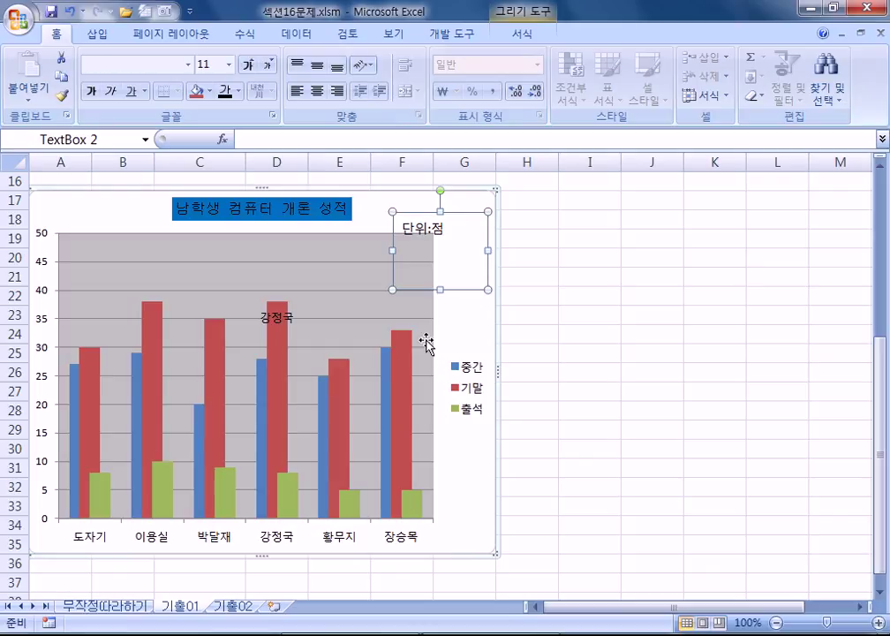
pyautogui.hotkey('ctrl', '1')
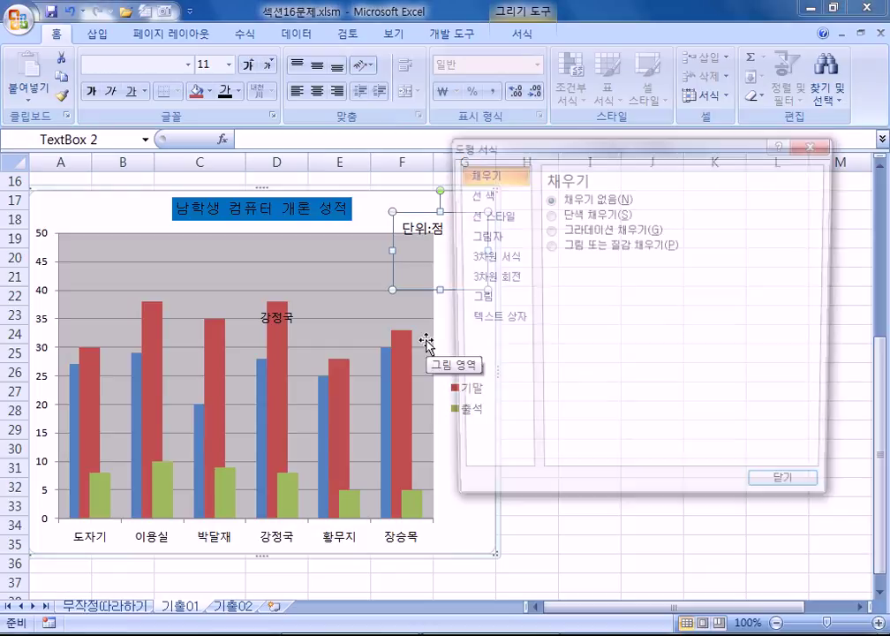
pyautogui.click(495, 195)
pyautogui.click(549, 214)
pyautogui.click(632, 252)
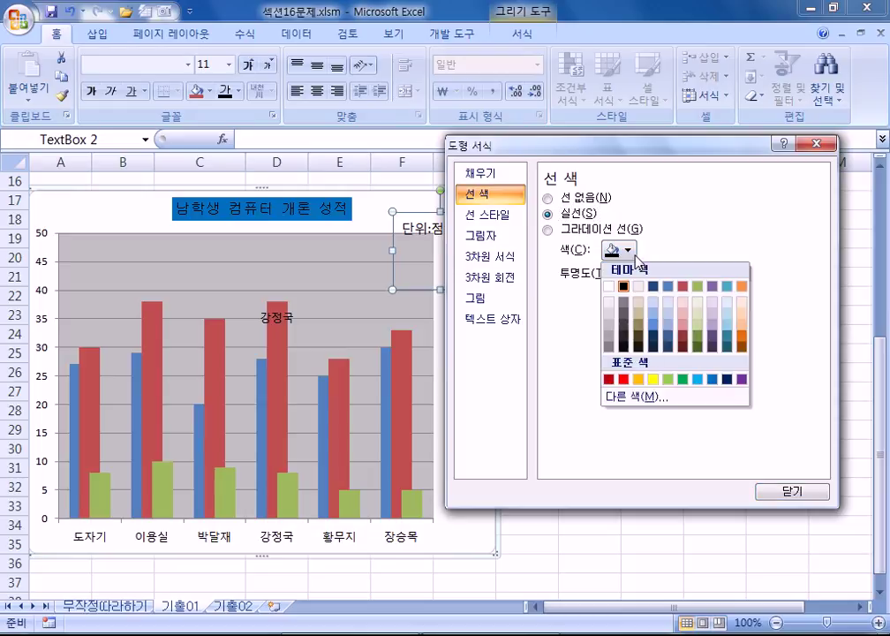
pyautogui.moveTo(630, 151); pyautogui.dragTo(745, 170)
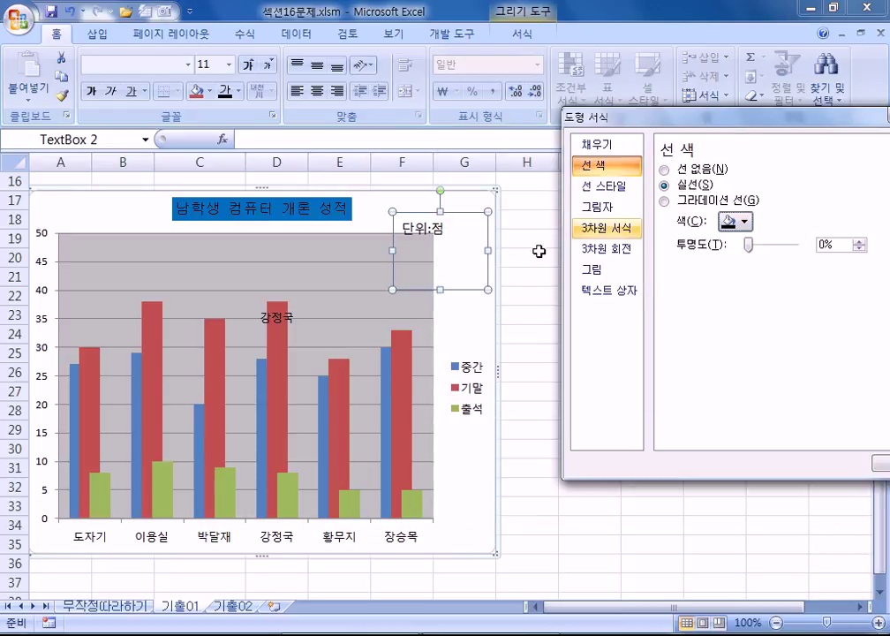
# Fit the 단위:점 text box to its text (도형을 텍스트 크기에 맞춤), enlarge it freehand, and apply the fit option again.
pyautogui.click(483, 296)
pyautogui.click(483, 291)
pyautogui.click(483, 291)
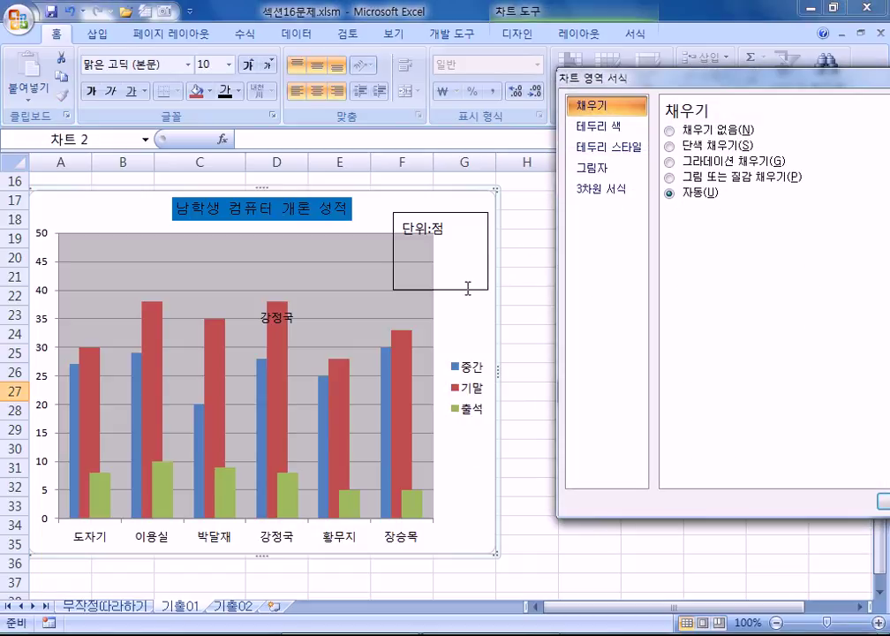
pyautogui.click(477, 284)
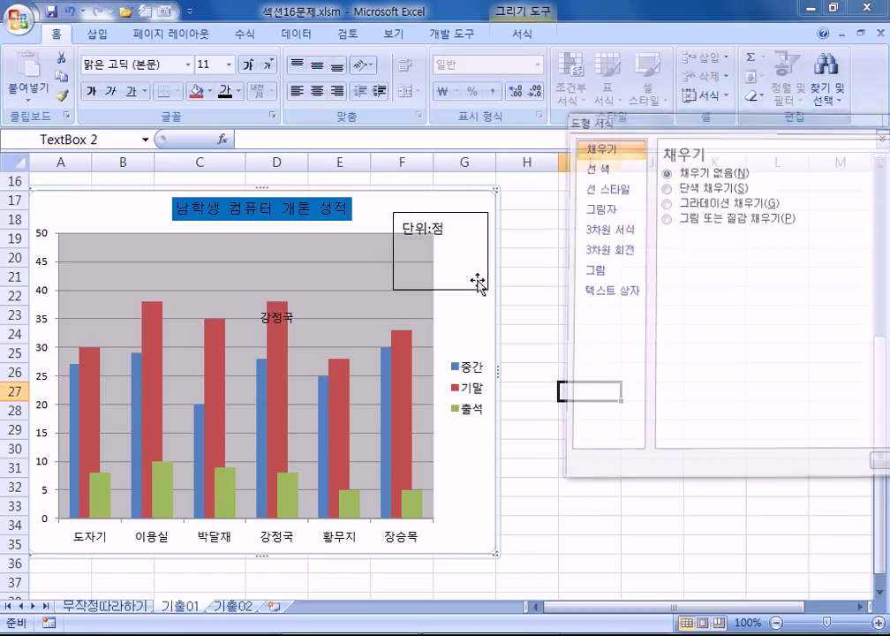
pyautogui.click(480, 283)
pyautogui.click(484, 288)
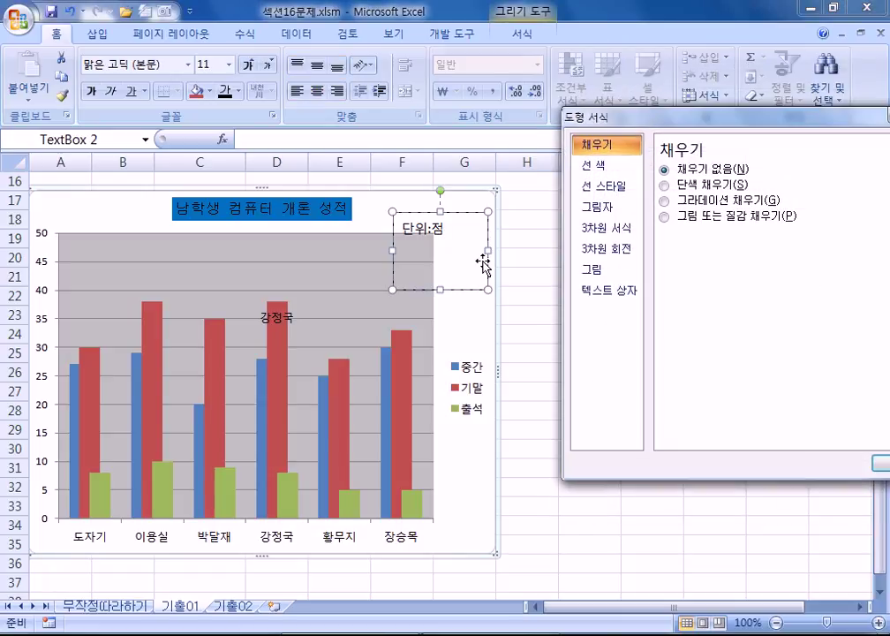
pyautogui.click(623, 294)
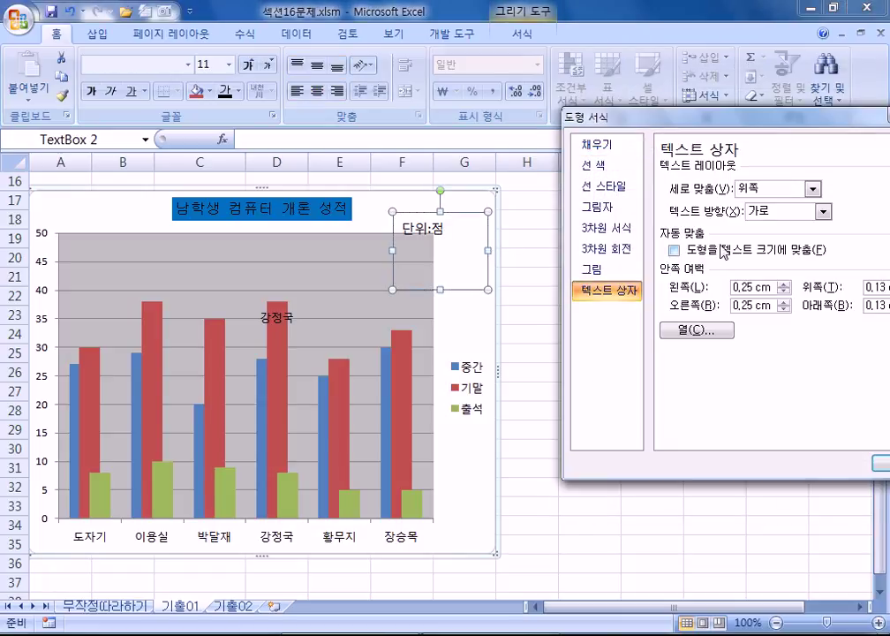
pyautogui.click(675, 250)
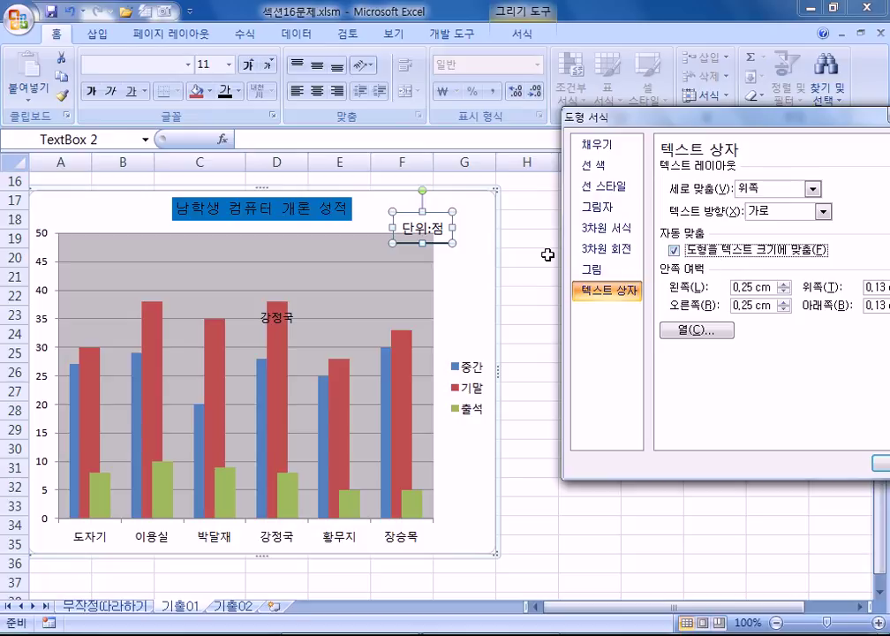
pyautogui.moveTo(453, 243); pyautogui.dragTo(469, 325)
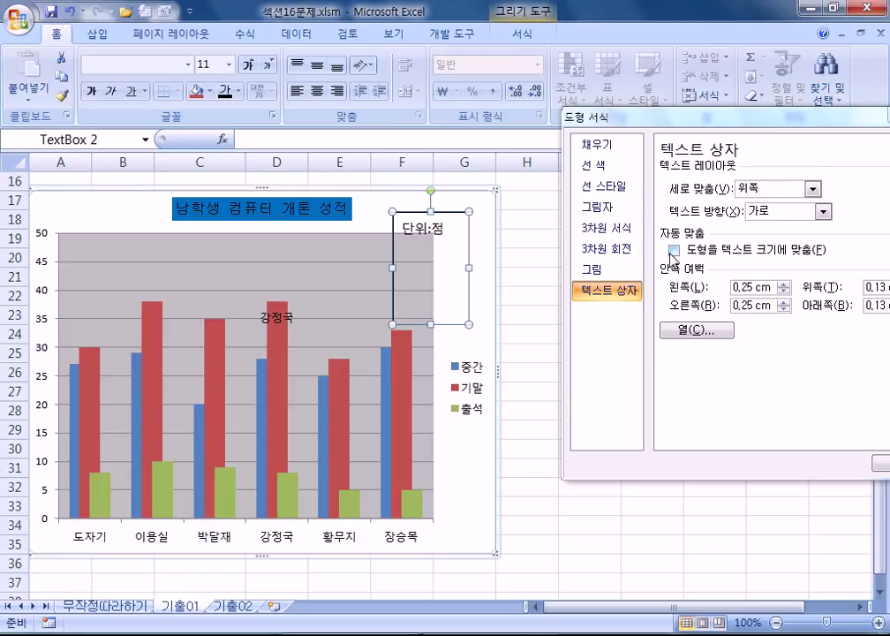
pyautogui.click(674, 251)
# Move the 단위:점 text box to the chart's upper-left corner above the vertical axis and finish formatting.
pyautogui.moveTo(441, 241); pyautogui.dragTo(84, 226)
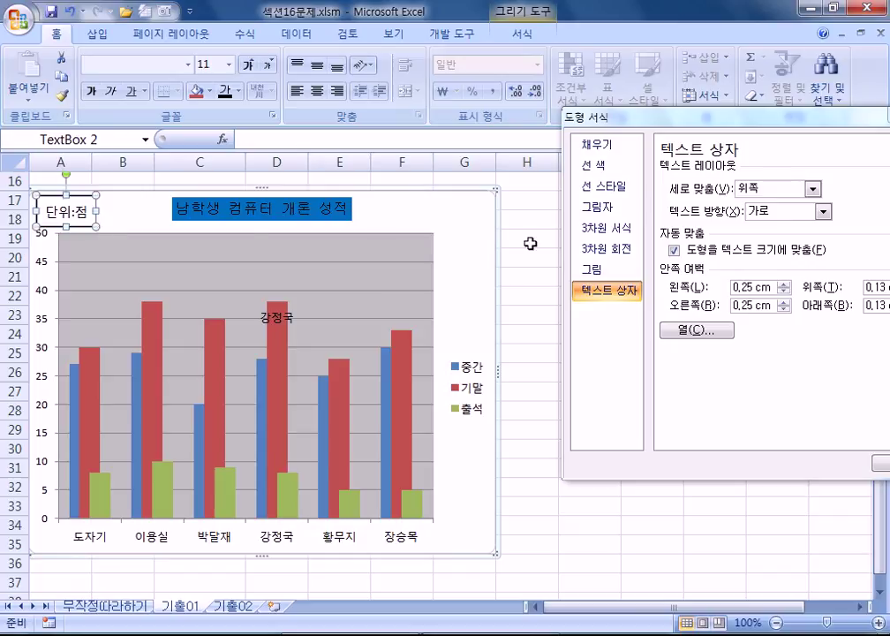
pyautogui.click(484, 219)
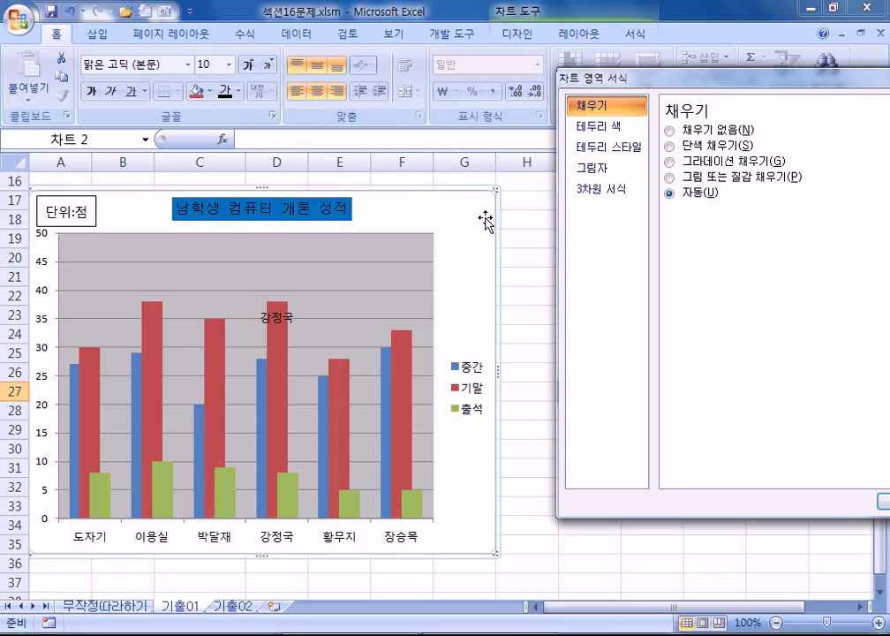
pyautogui.moveTo(639, 84); pyautogui.dragTo(561, 112)
pyautogui.click(439, 223)
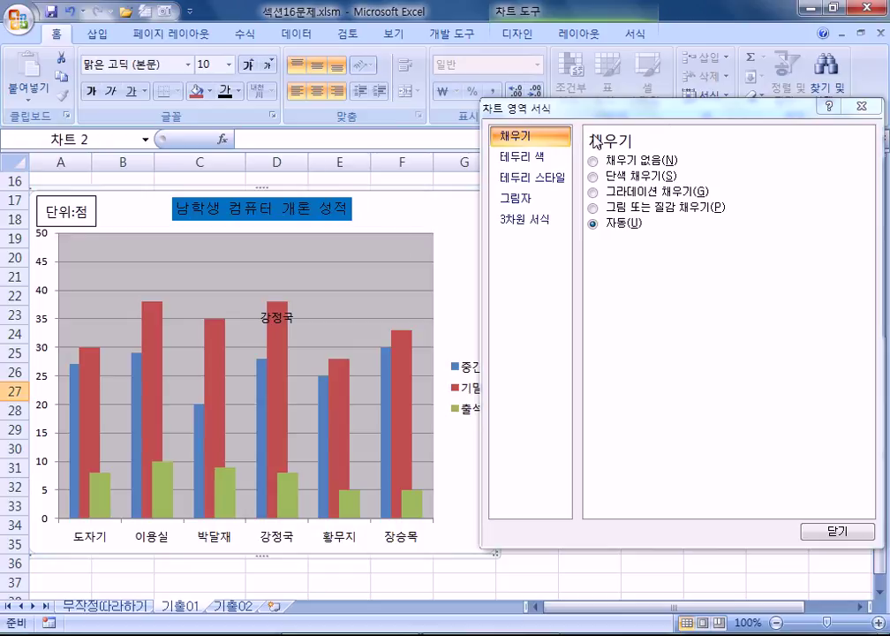
pyautogui.moveTo(819, 117); pyautogui.dragTo(822, 119)
pyautogui.click(858, 110)
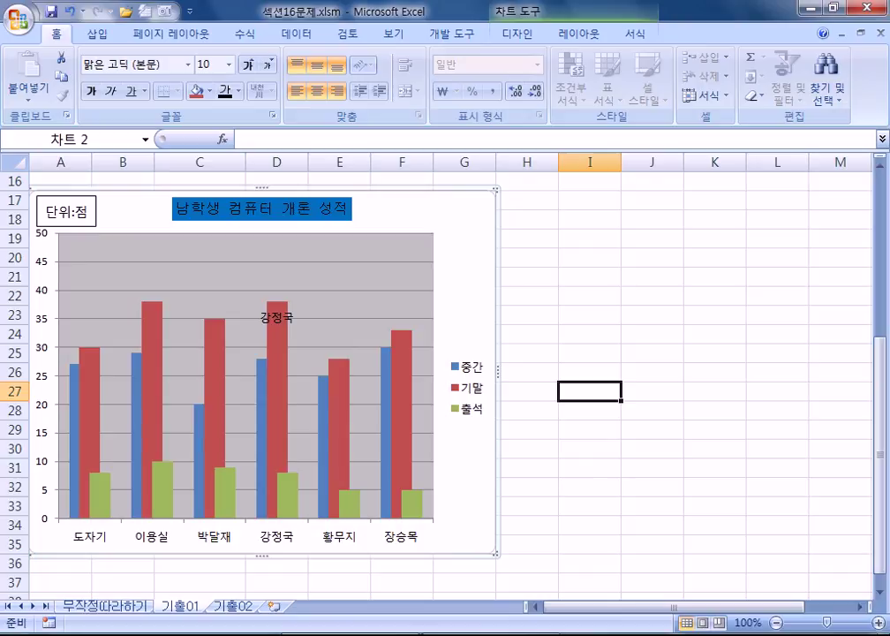
# Examine the line chart and its source data on sheet 기출02, and return to sheet 기출01.
pyautogui.click(227, 609)
pyautogui.scroll(-3, 515, 486)
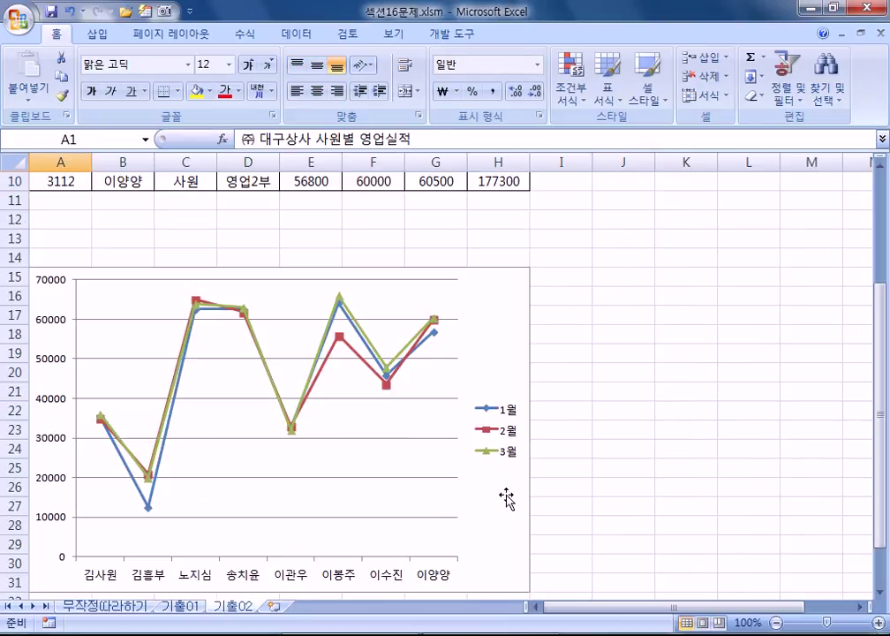
pyautogui.scroll(-3, 506, 498)
pyautogui.scroll(2, 506, 497)
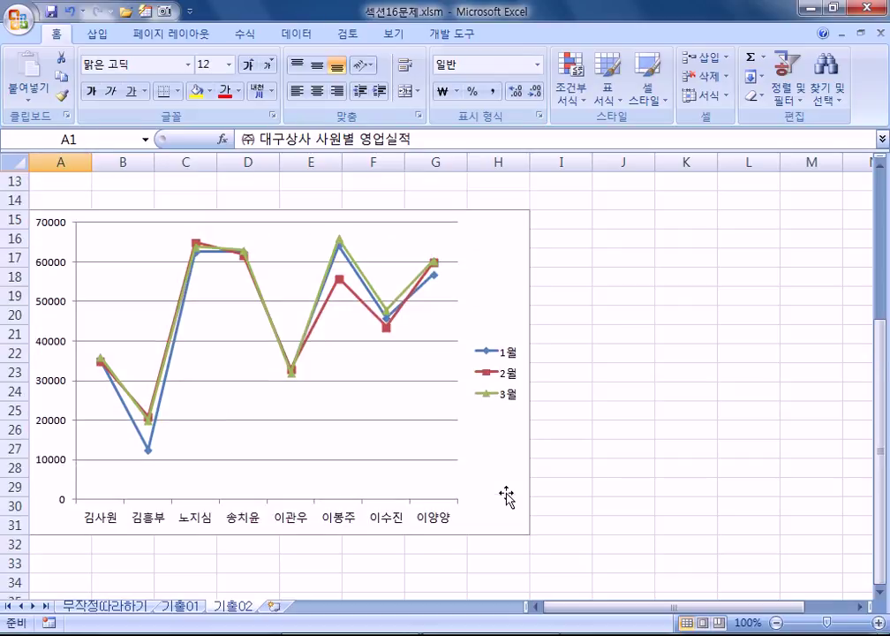
pyautogui.click(506, 498)
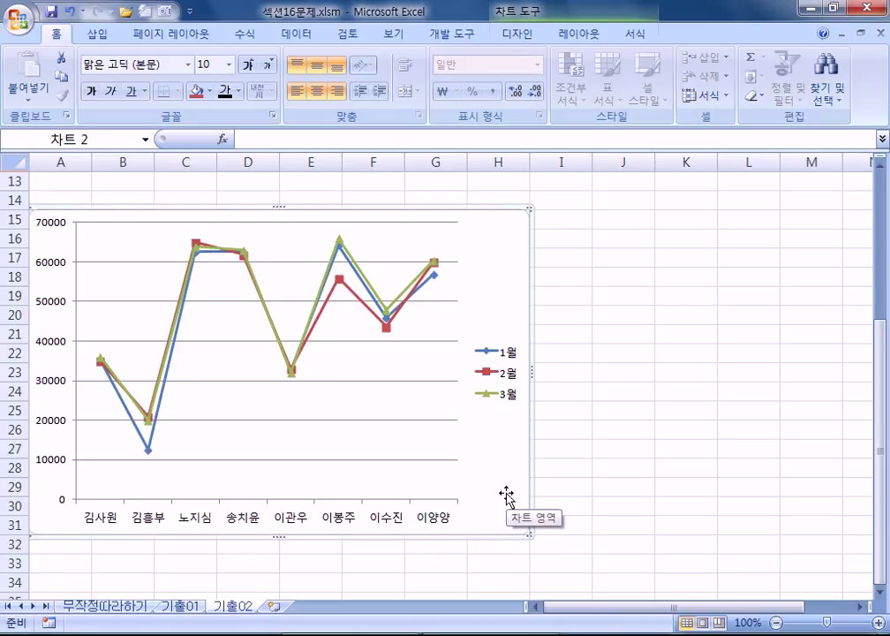
pyautogui.click(478, 263)
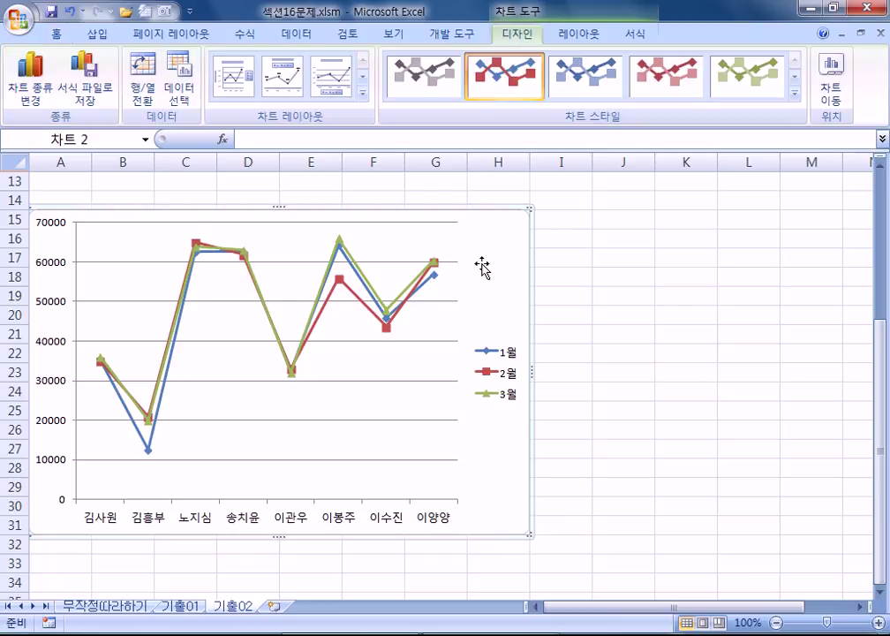
pyautogui.scroll(3, 515, 324)
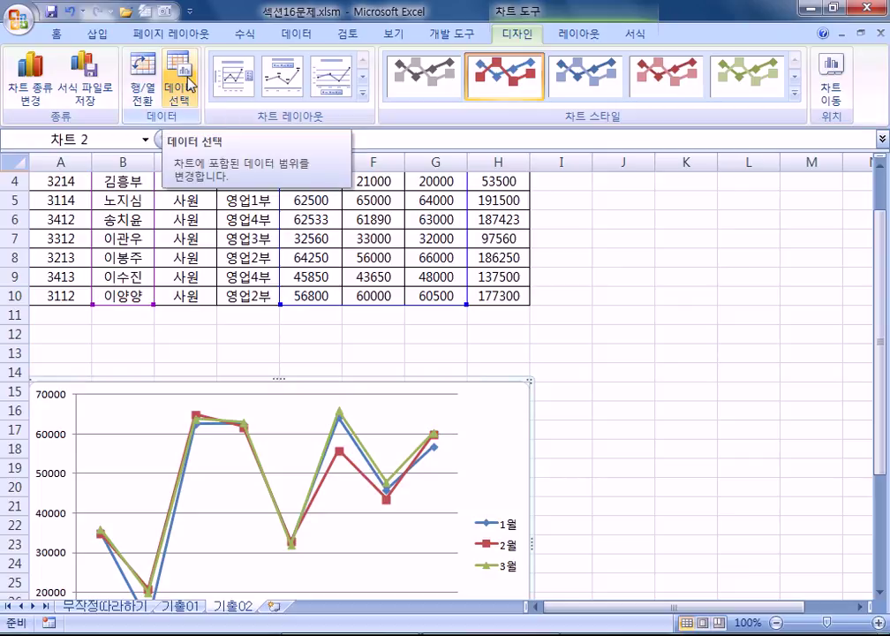
pyautogui.scroll(-3, 492, 368)
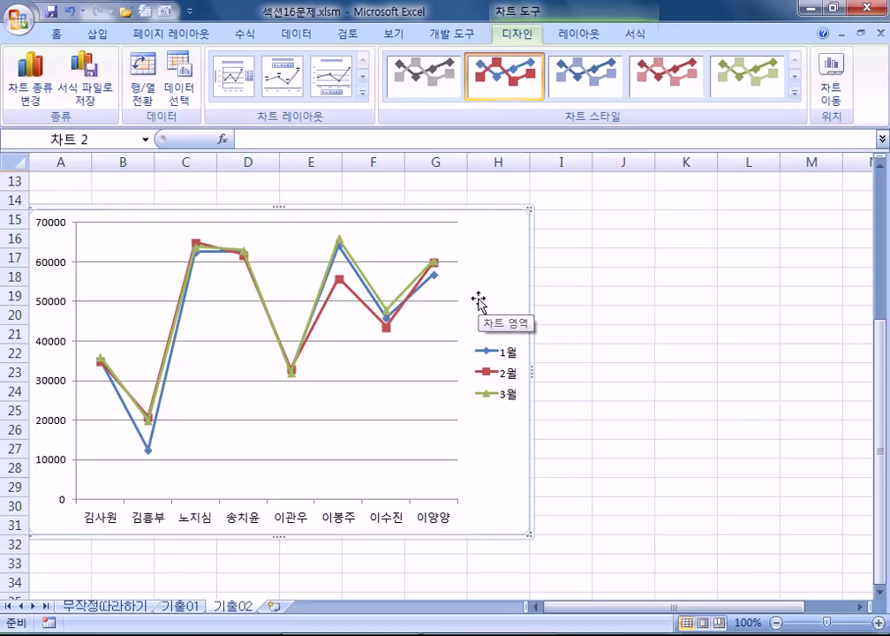
pyautogui.click(193, 606)
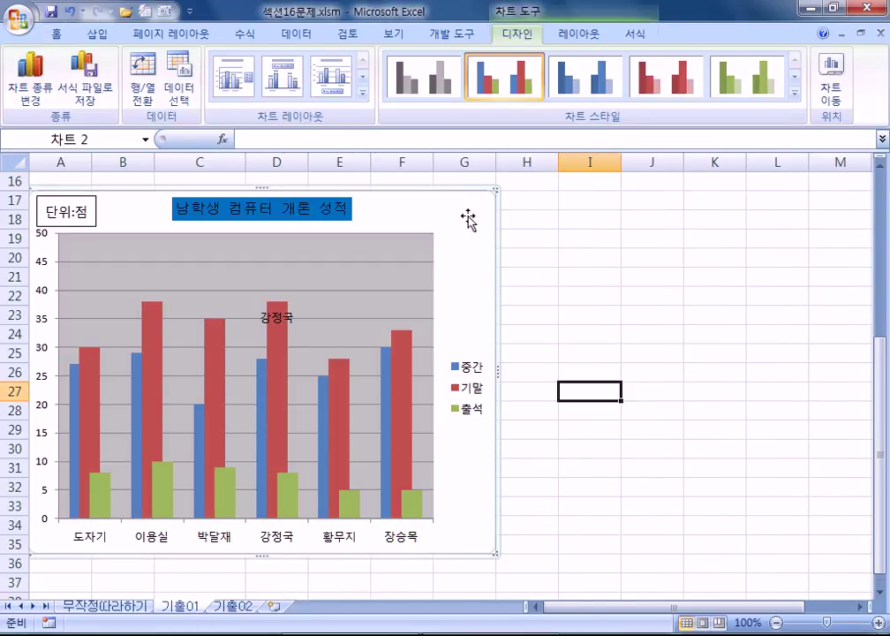
# Examine the source data range of the 기출01 column chart against its score table and leave the data selection unchanged.
pyautogui.click(180, 80)
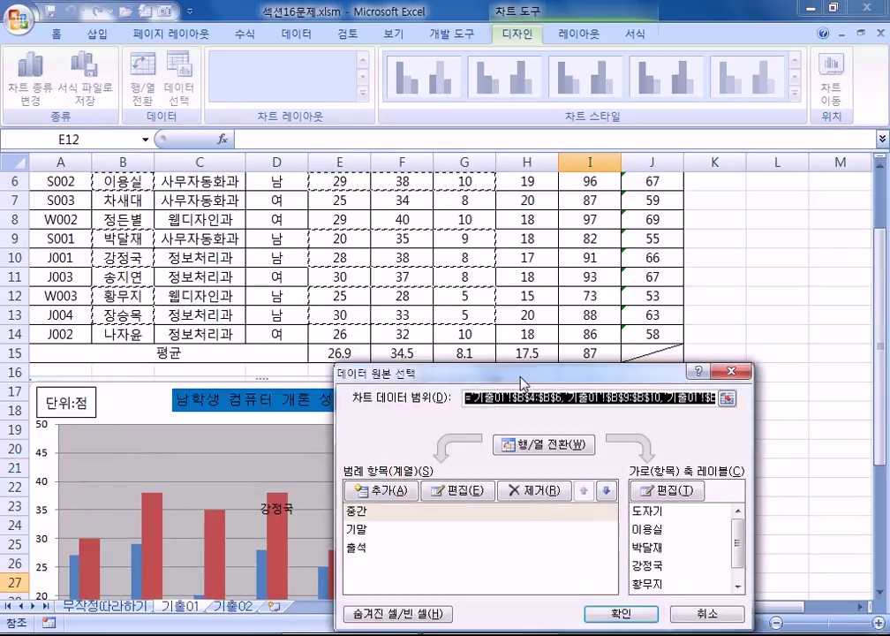
pyautogui.scroll(2, 462, 222)
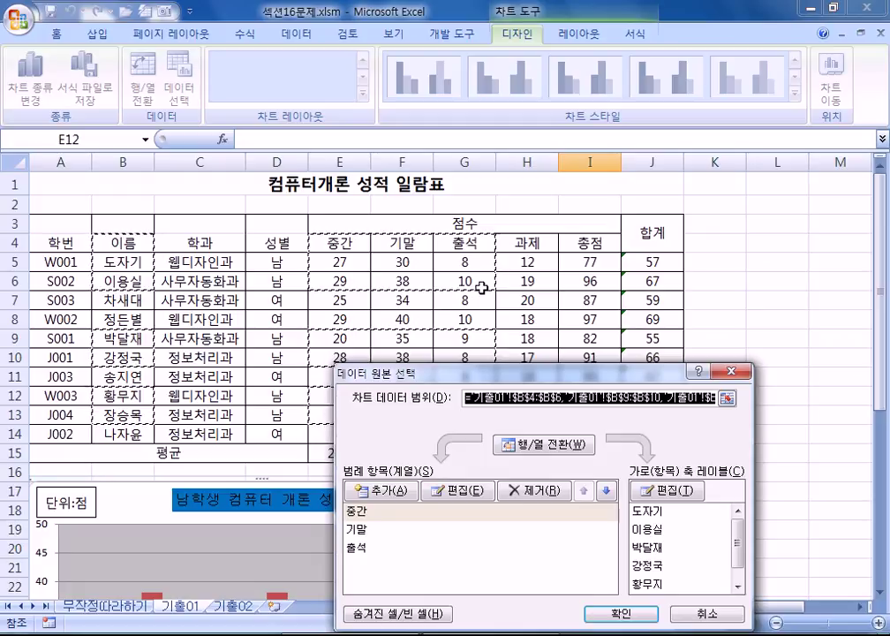
pyautogui.press('Escape')
pyautogui.press('Escape')
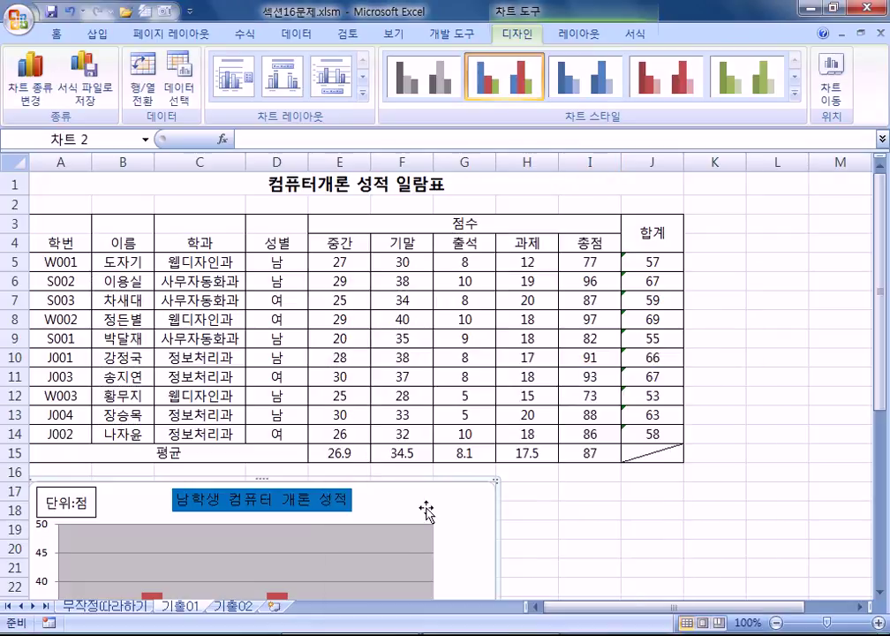
# Bring up the source data selection for the line chart on sheet 기출02 and examine its horizontal axis labels.
pyautogui.click(236, 608)
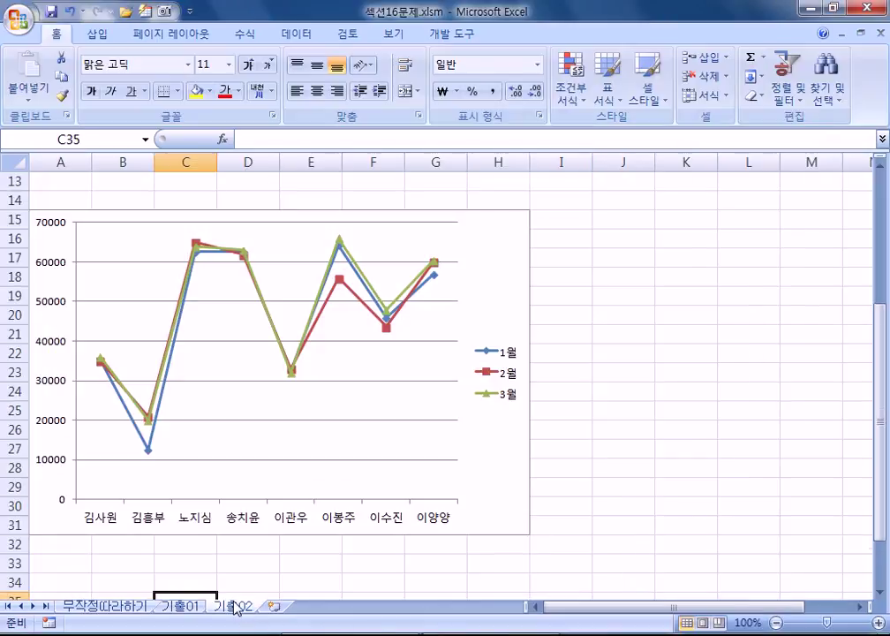
pyautogui.click(483, 242)
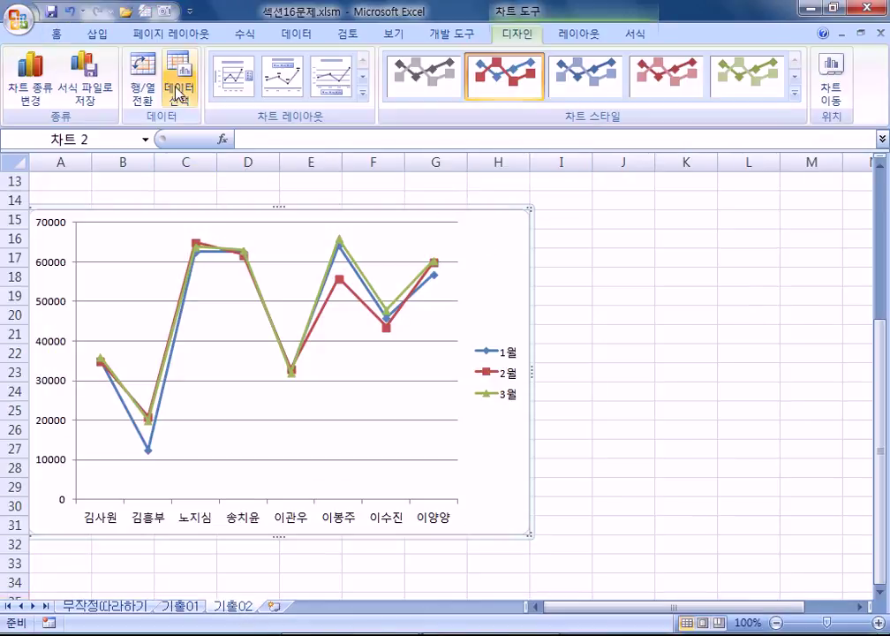
pyautogui.click(179, 93)
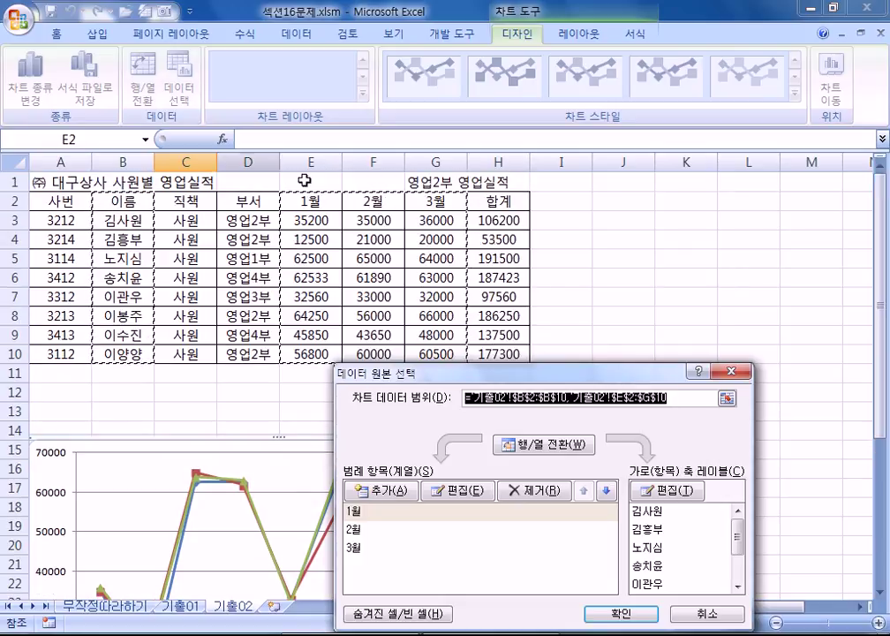
pyautogui.moveTo(378, 386); pyautogui.dragTo(426, 92)
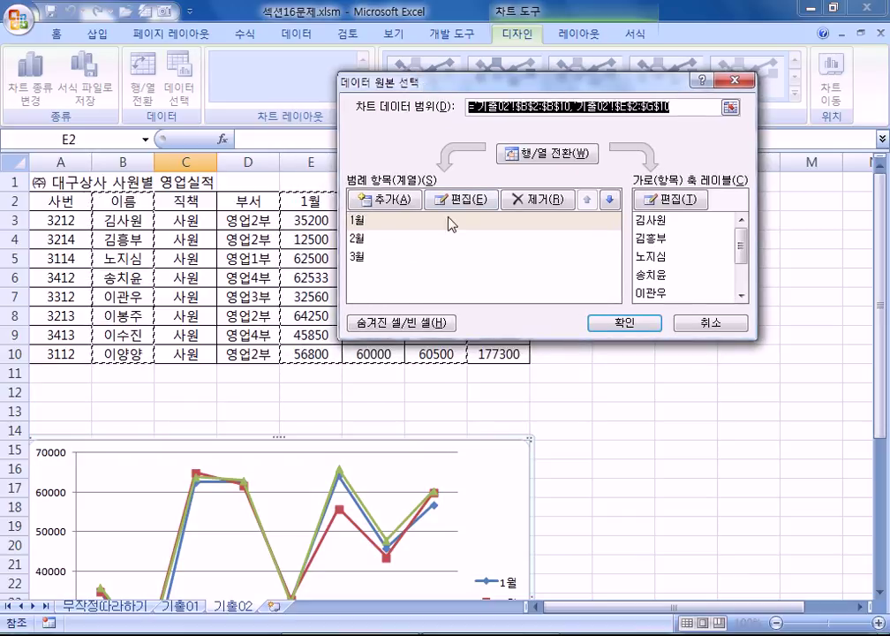
pyautogui.click(665, 237)
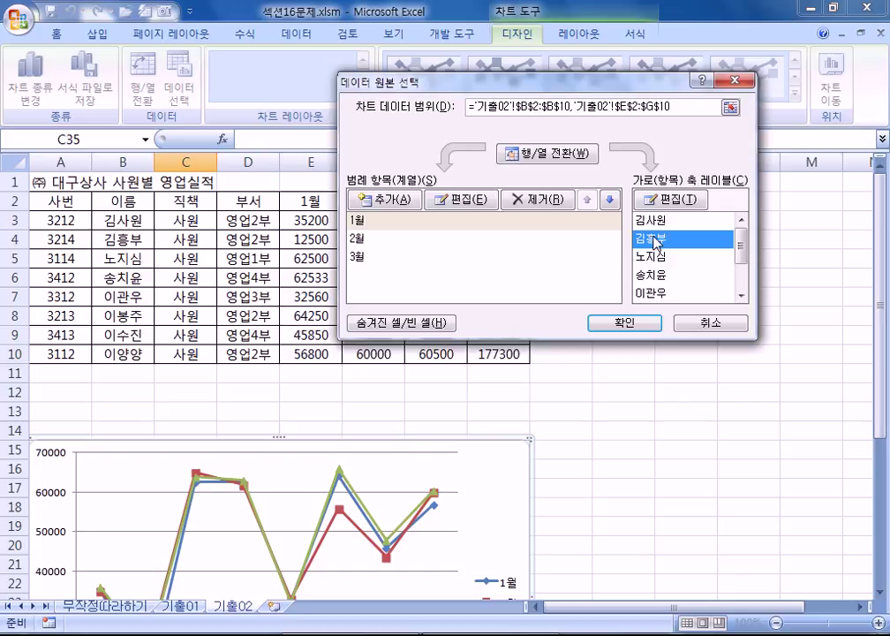
pyautogui.click(659, 258)
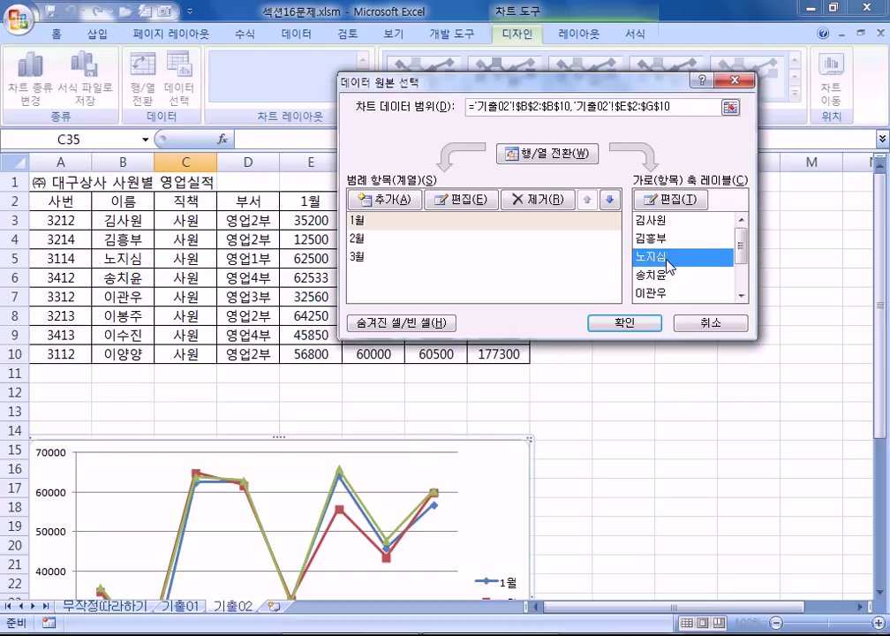
# Switch the line chart's rows and columns (행/열 전환) so the employees become the legend series.
pyautogui.click(545, 155)
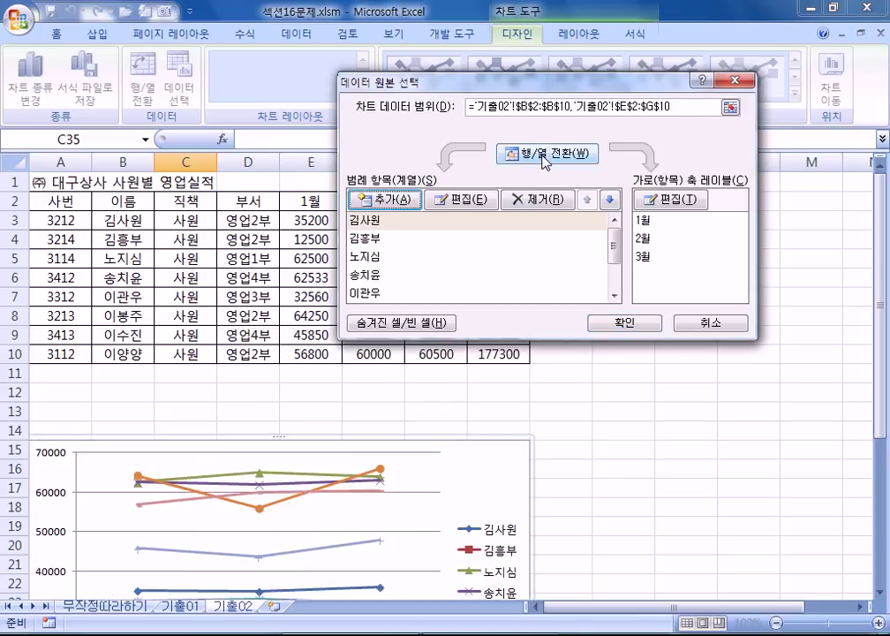
pyautogui.click(544, 157)
pyautogui.click(544, 157)
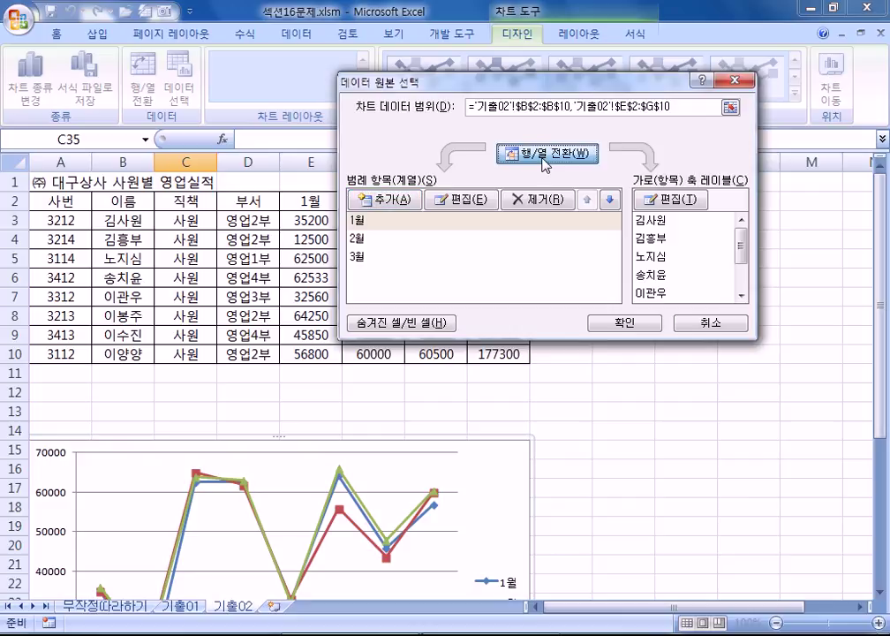
# Remove the series of all employees outside 영업2부, switch rows and columns back to monthly series, and apply the selection.
pyautogui.click(365, 257)
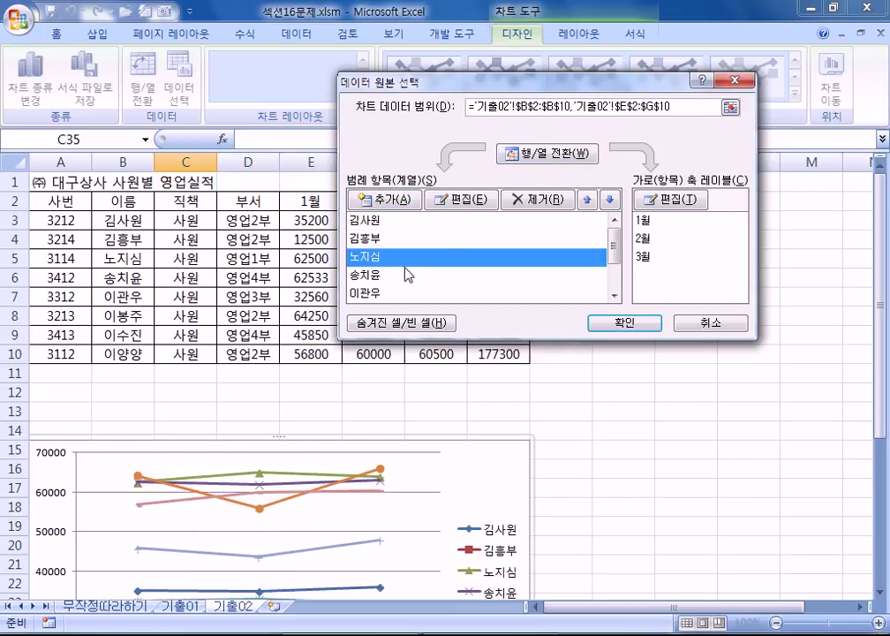
pyautogui.click(513, 207)
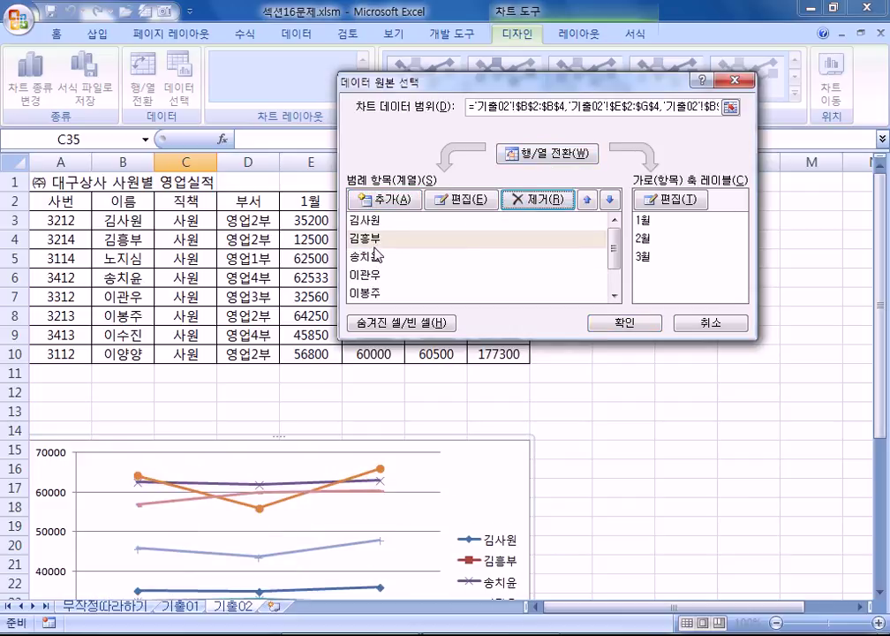
pyautogui.click(396, 255)
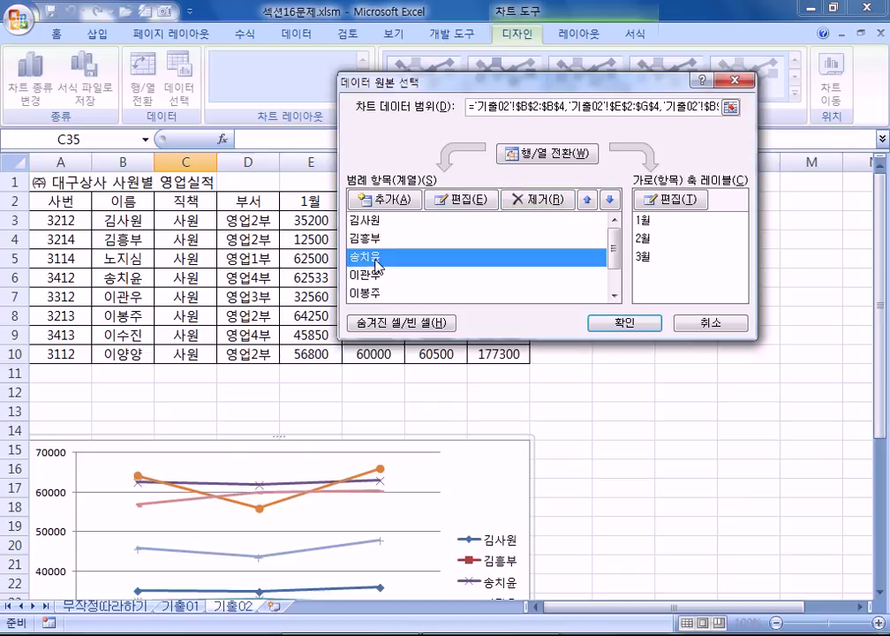
pyautogui.click(515, 199)
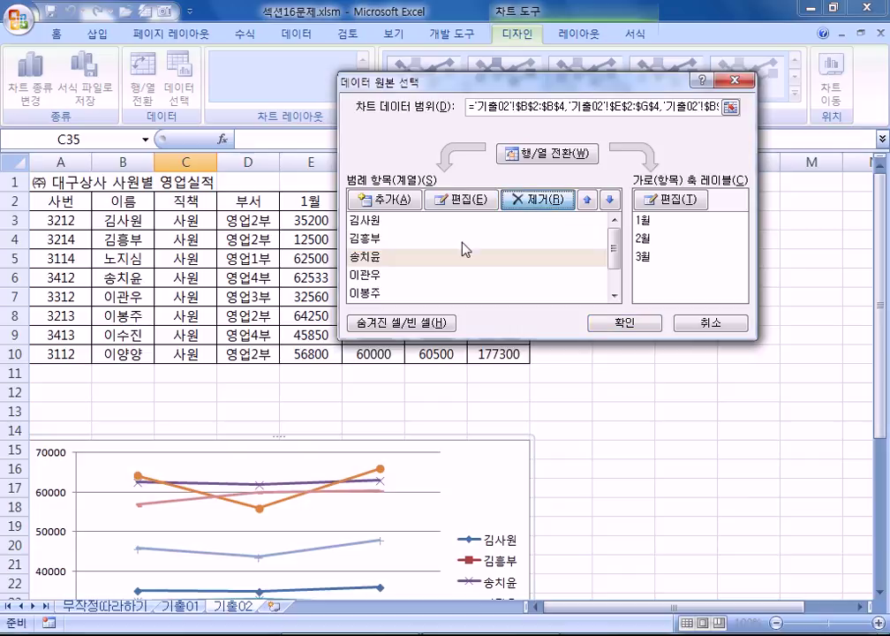
pyautogui.click(535, 203)
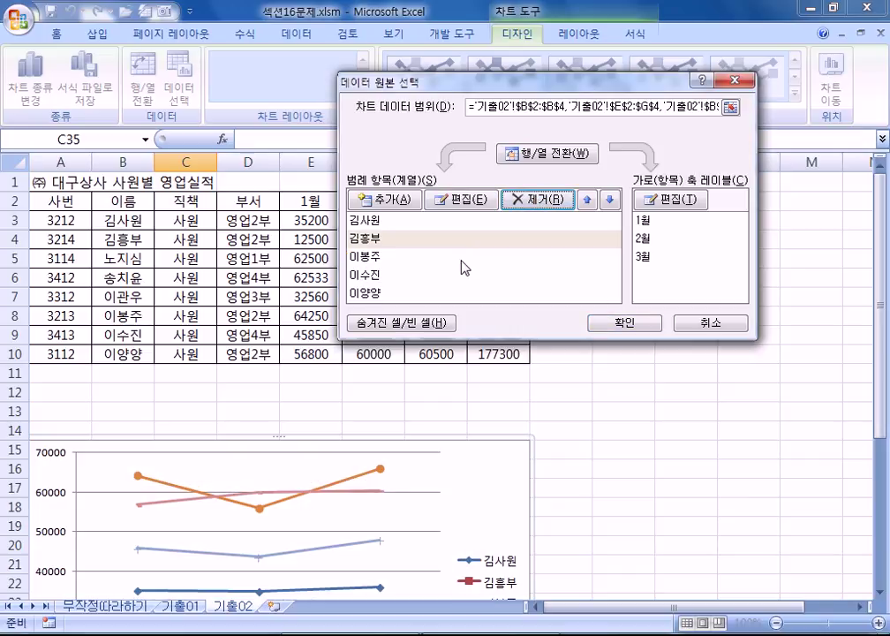
pyautogui.click(386, 274)
pyautogui.click(542, 210)
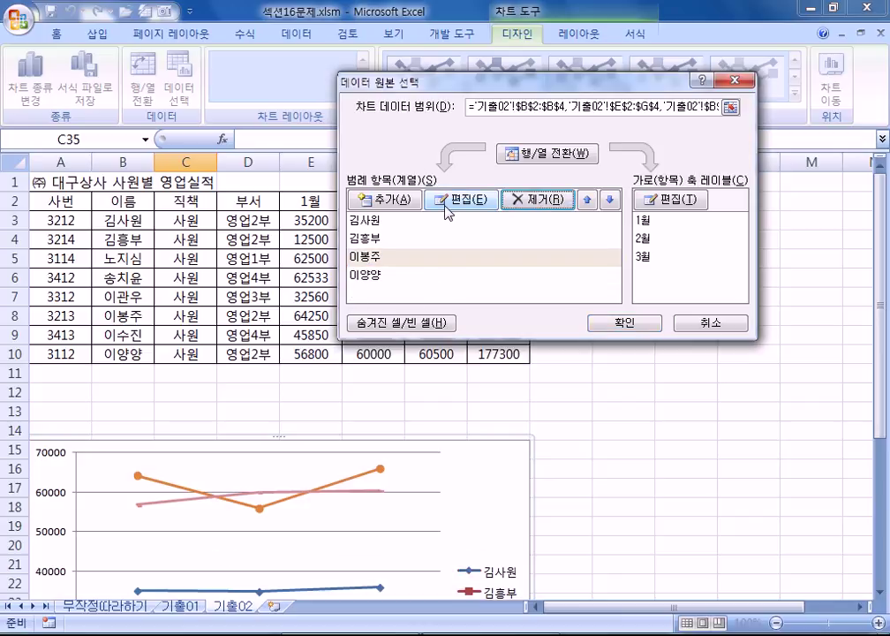
pyautogui.click(552, 171)
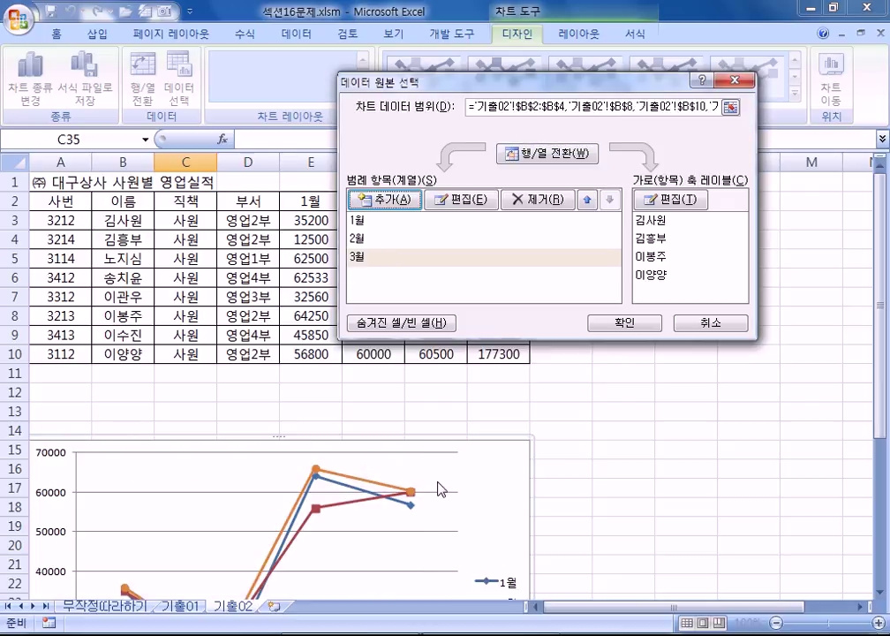
pyautogui.click(620, 325)
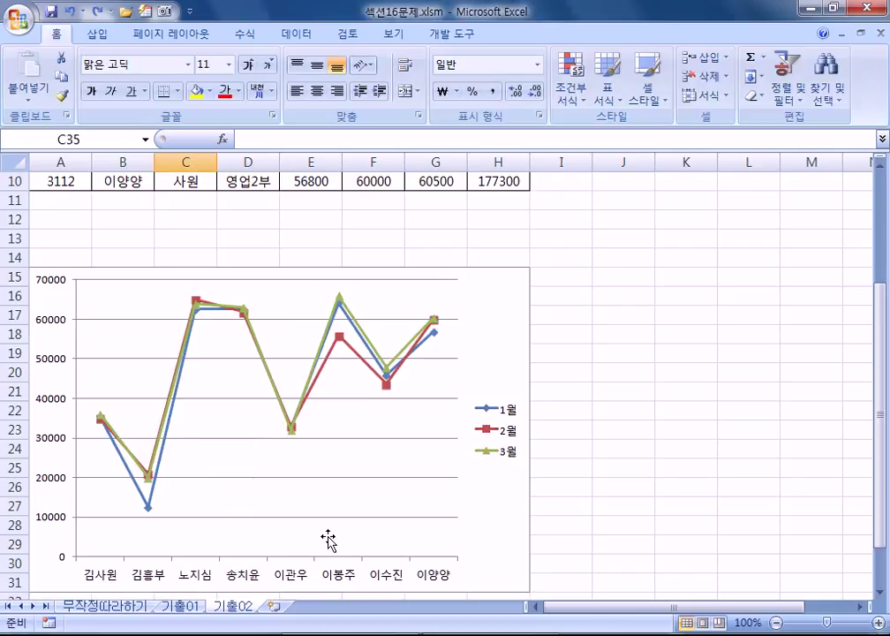
# Redo the 영업2부 data selection on the line chart to compare it, and undo it again.
pyautogui.click(94, 12)
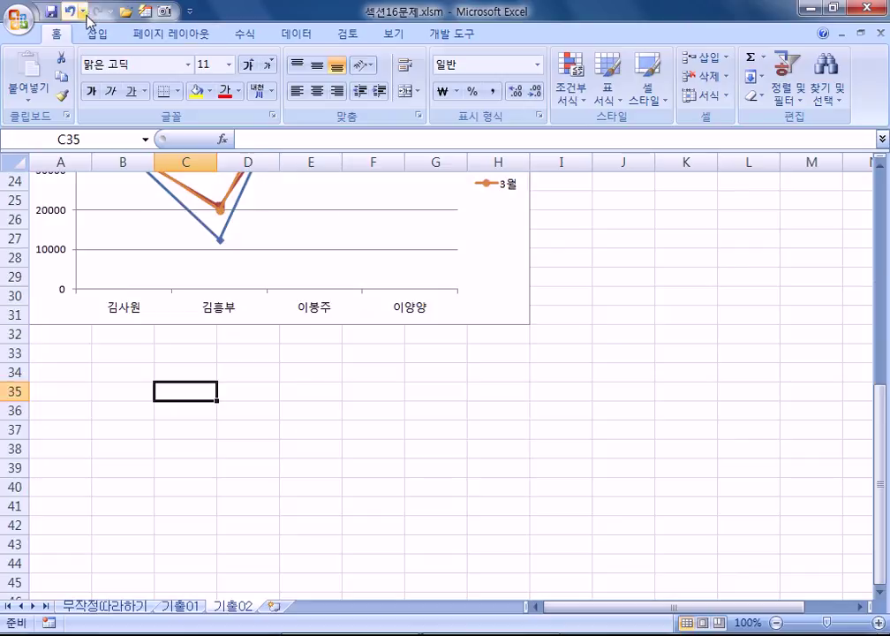
pyautogui.scroll(3, 278, 407)
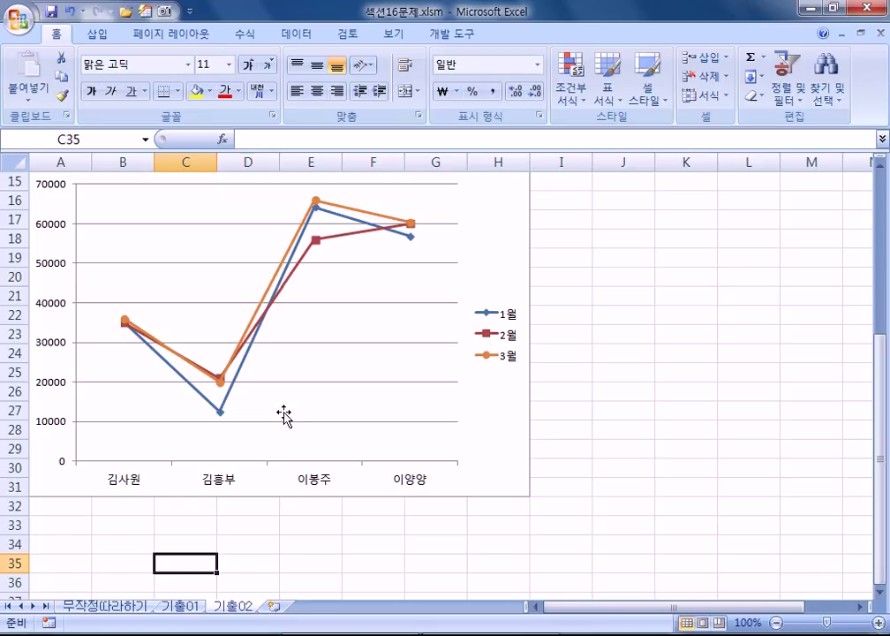
pyautogui.hotkey('ctrl', 'z')
# Reopen the line chart's source data selection and swap rows and columns so the employees are the legend series.
pyautogui.click(480, 225)
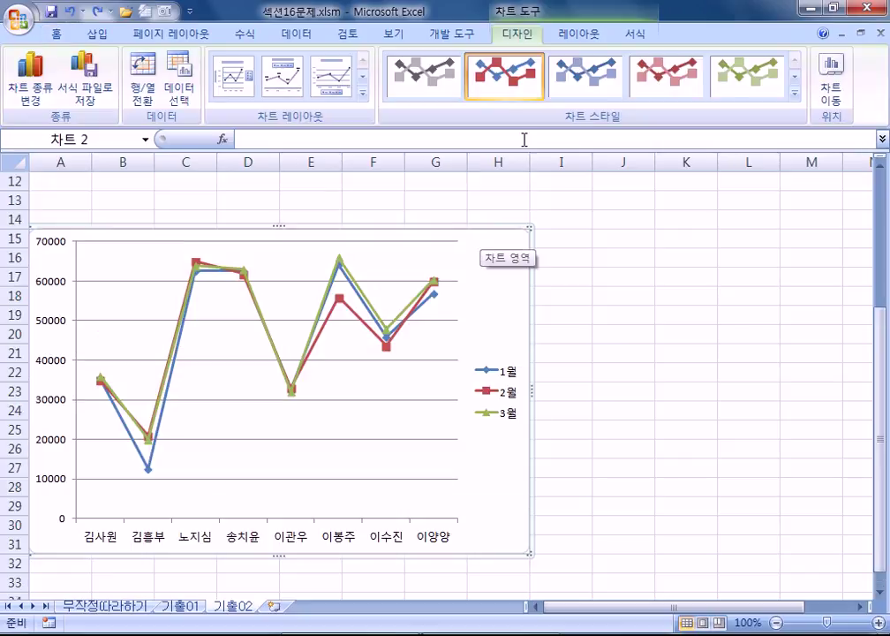
pyautogui.scroll(1, 482, 243)
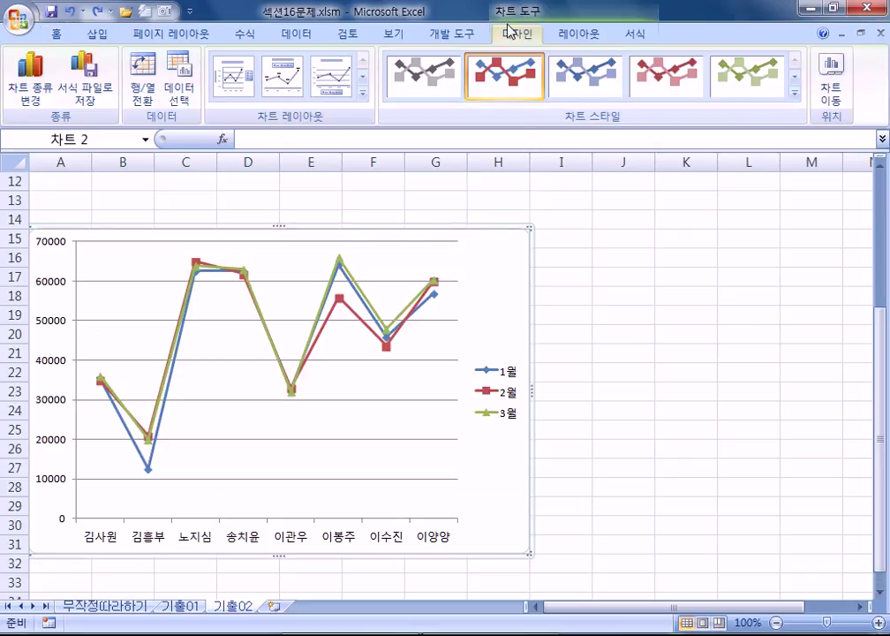
pyautogui.click(192, 100)
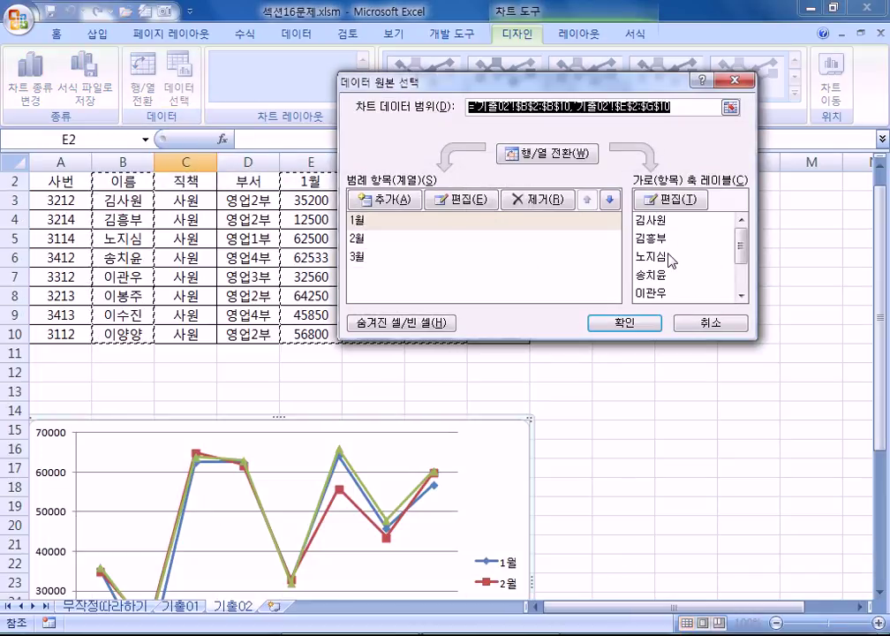
pyautogui.click(529, 166)
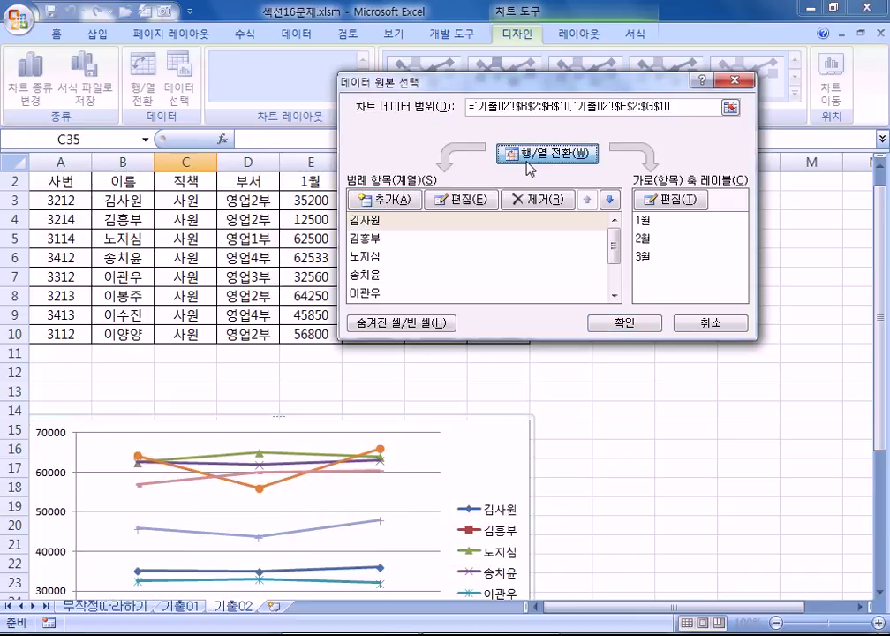
pyautogui.click(529, 166)
pyautogui.click(528, 166)
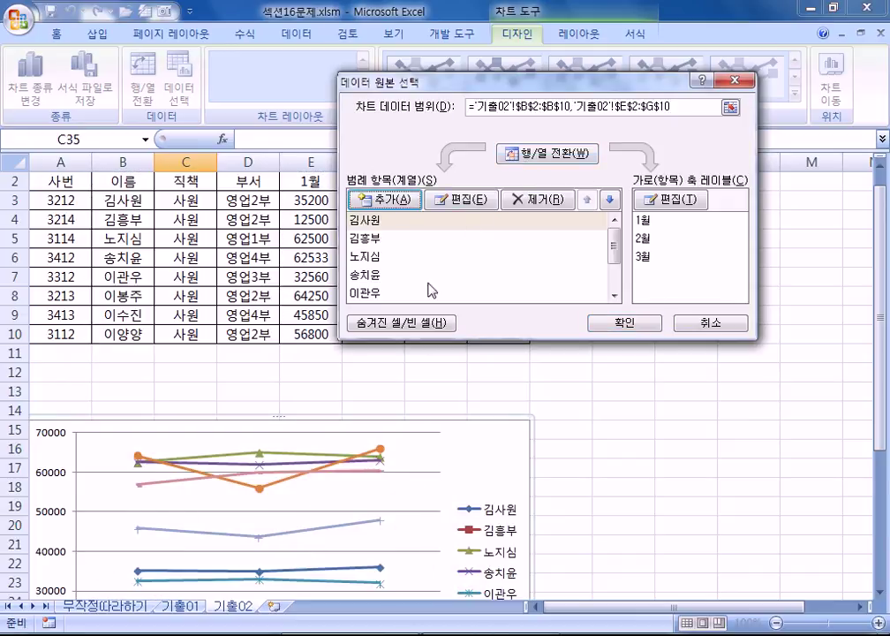
# Remove the legend series of the employees in 영업1부, 영업3부 and 영업4부, keeping only those of 영업2부.
pyautogui.click(380, 239)
pyautogui.click(377, 256)
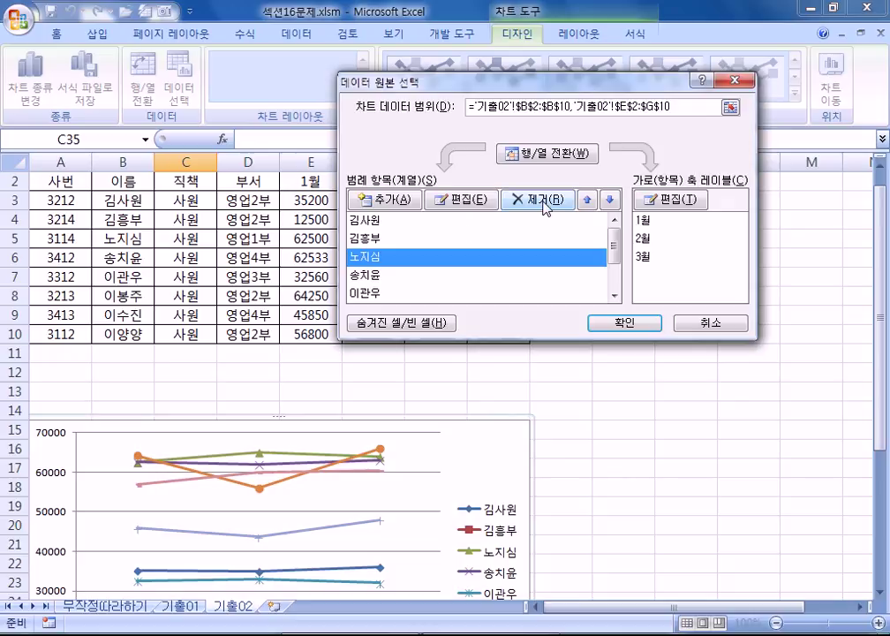
pyautogui.click(533, 198)
pyautogui.click(377, 256)
pyautogui.click(533, 199)
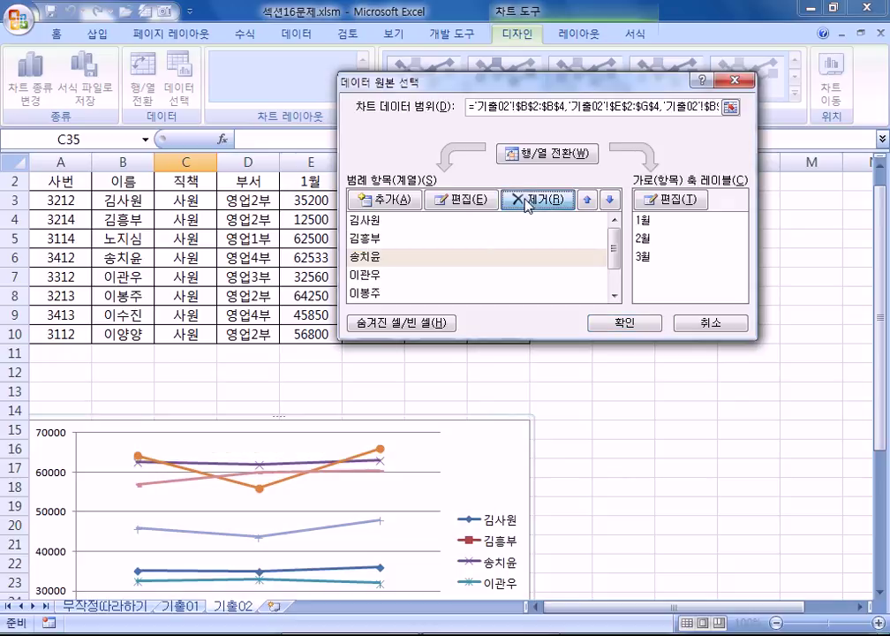
pyautogui.click(393, 258)
pyautogui.click(538, 199)
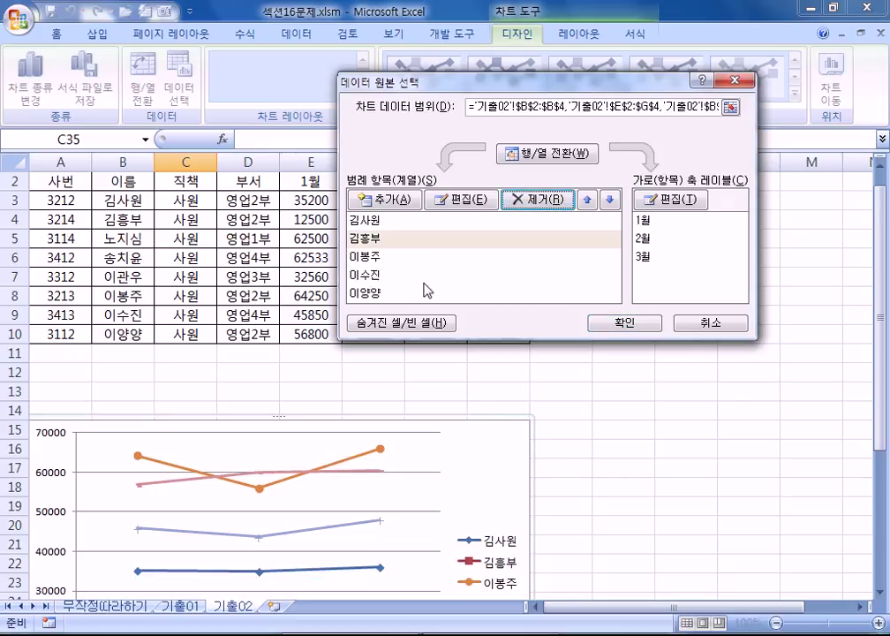
pyautogui.click(381, 280)
pyautogui.click(536, 198)
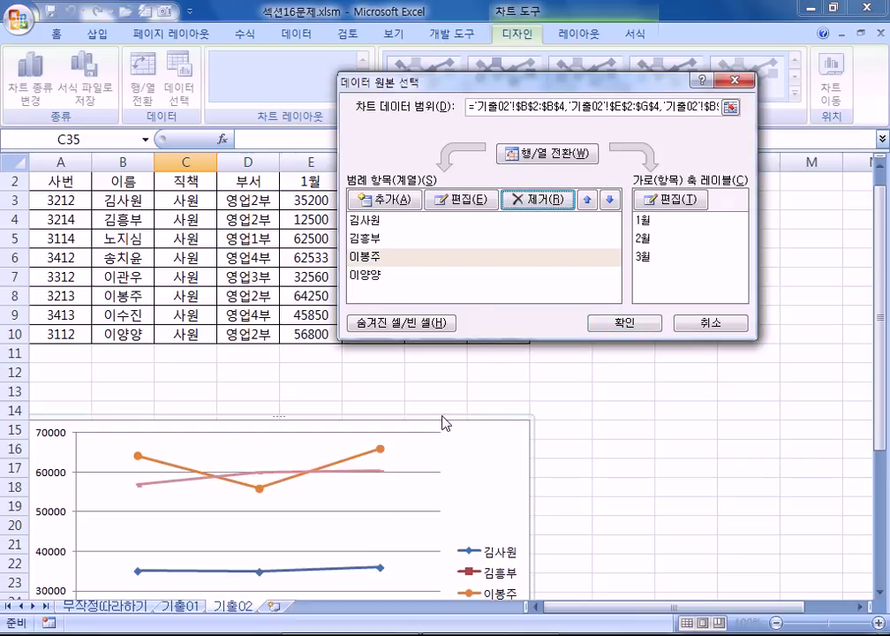
# Swap rows and columns back to monthly series, apply the data selection, and undo the change to the line chart.
pyautogui.click(546, 157)
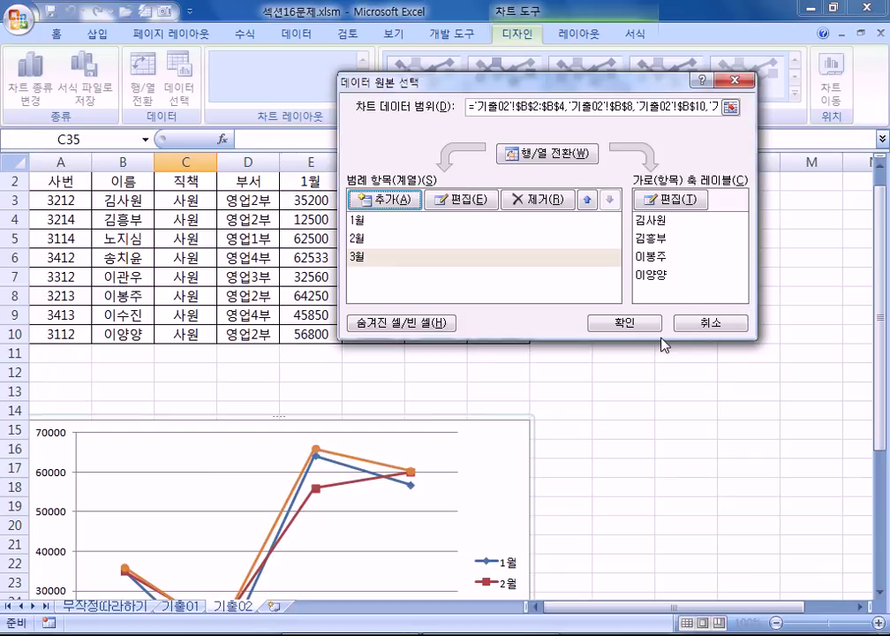
pyautogui.click(634, 324)
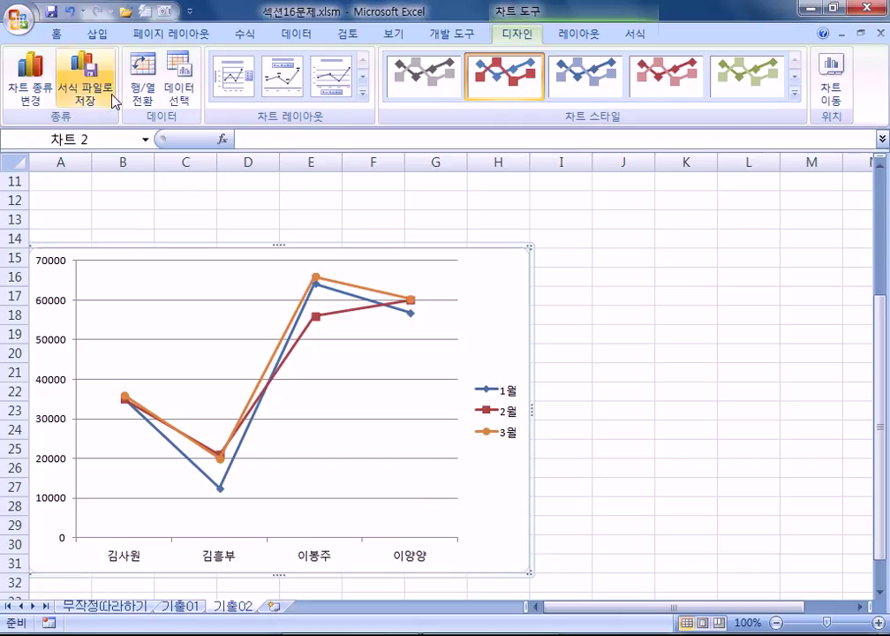
pyautogui.click(69, 11)
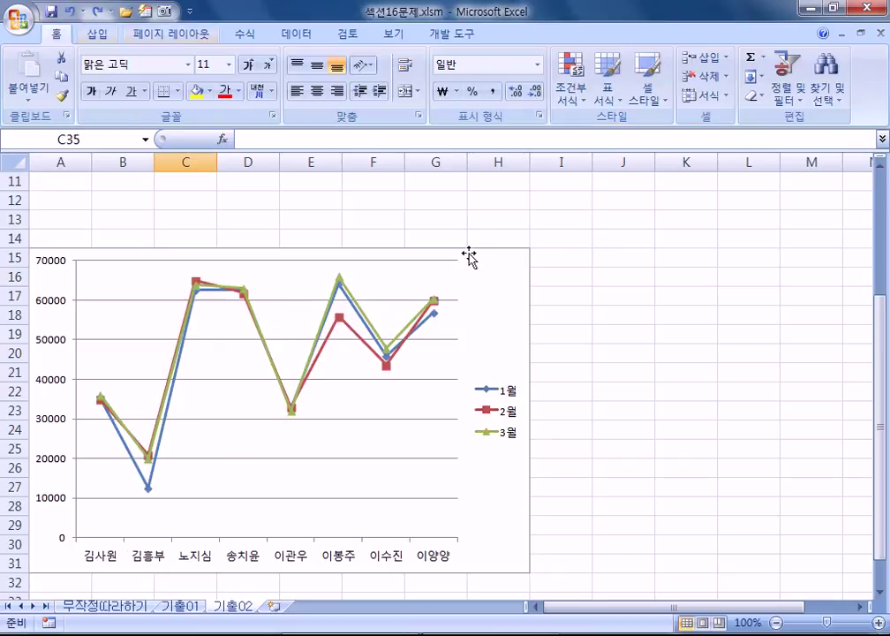
# Reopen the line chart's source data selection and clear the existing chart data range.
pyautogui.click(491, 331)
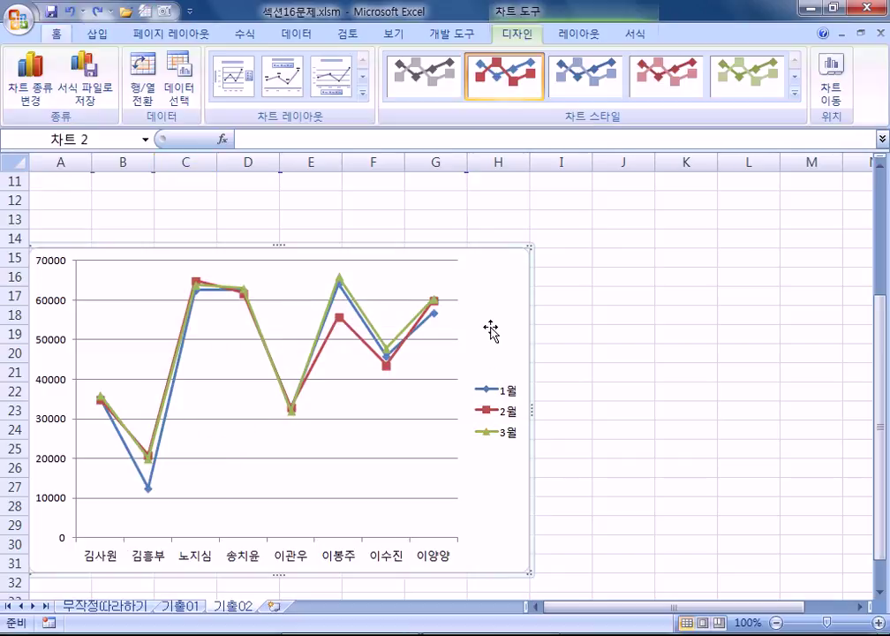
pyautogui.click(184, 102)
pyautogui.moveTo(461, 87); pyautogui.dragTo(632, 282)
pyautogui.moveTo(698, 276); pyautogui.dragTo(520, 303)
pyautogui.moveTo(670, 326); pyautogui.dragTo(434, 327)
pyautogui.press('Delete')
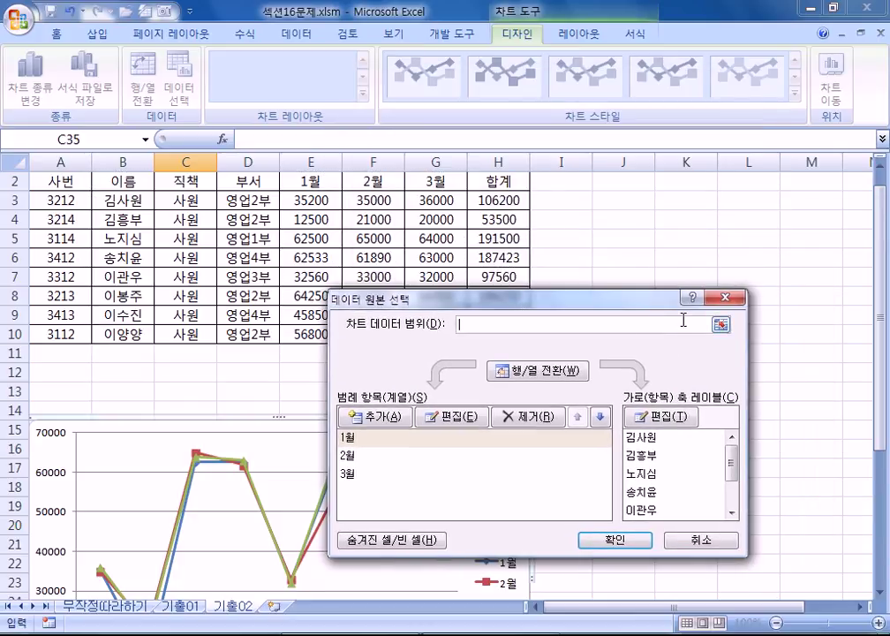
pyautogui.moveTo(469, 299); pyautogui.dragTo(576, 366)
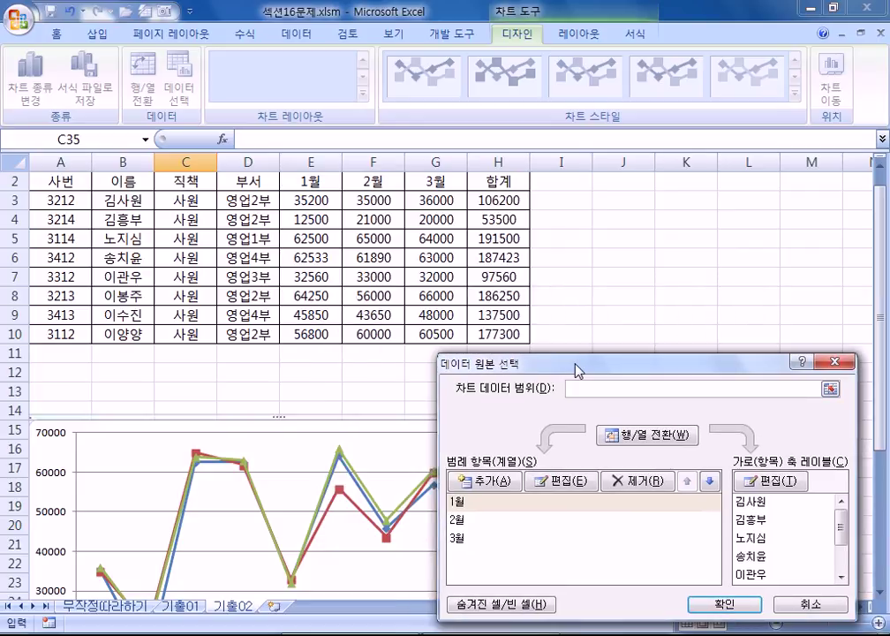
pyautogui.scroll(1, 163, 279)
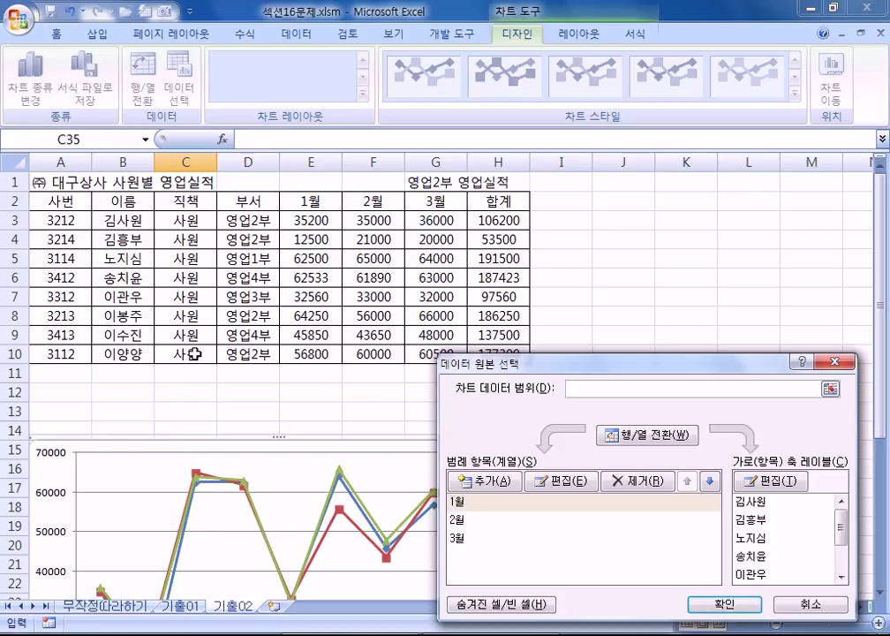
# Select the 이름 header and the 영업2부 employees' name cells, B2:B4, B8 and B10, as the chart data range.
pyautogui.moveTo(139, 207); pyautogui.dragTo(128, 243)
pyautogui.keyDown('ctrl'); pyautogui.click(124, 316); pyautogui.keyUp('ctrl')
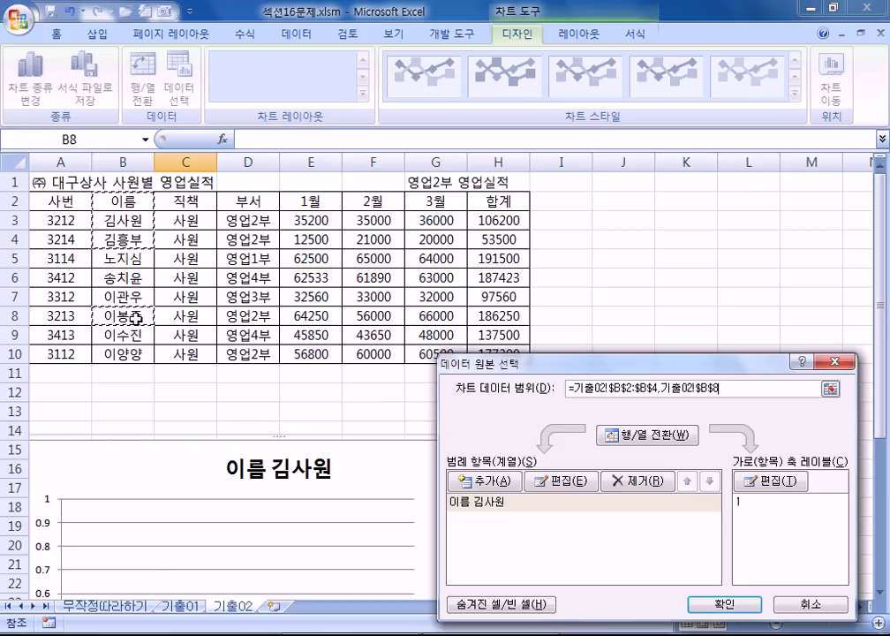
pyautogui.keyDown('ctrl'); pyautogui.click(124, 352); pyautogui.keyUp('ctrl')
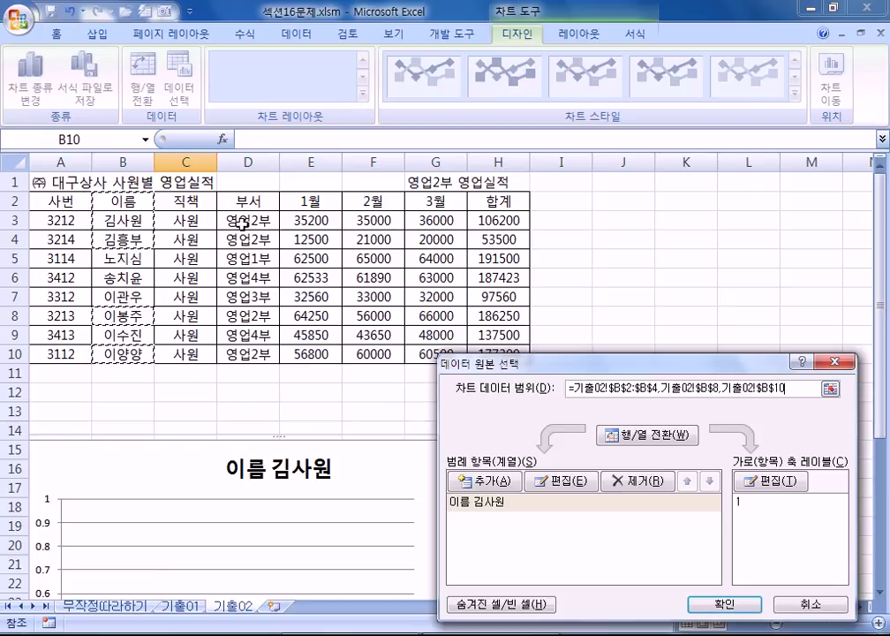
# Add the monthly results E2:G4, E8:G8 and E10:G10 to the chart data range, apply it, and undo the change.
pyautogui.moveTo(311, 201); pyautogui.dragTo(425, 239)
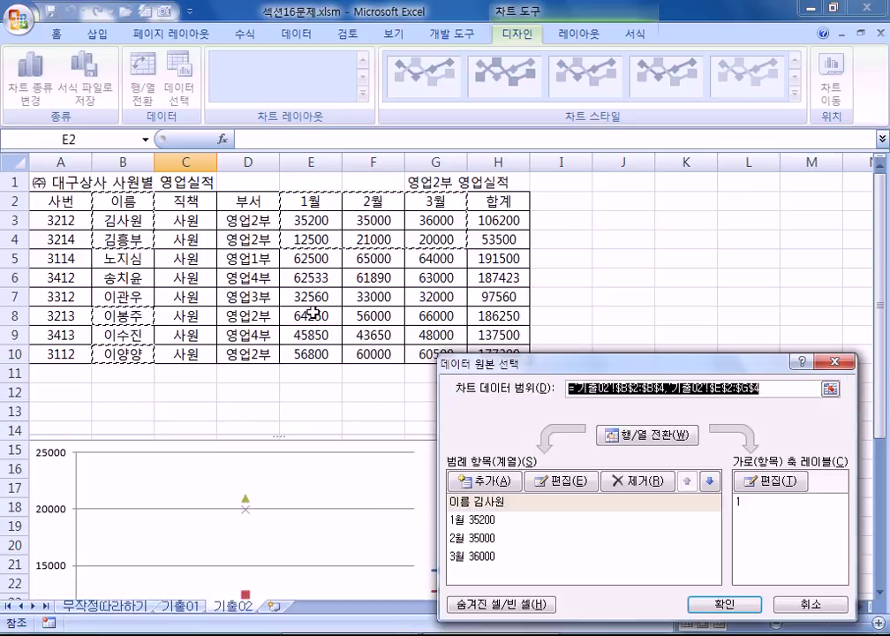
pyautogui.scroll(-4, 255, 292)
pyautogui.scroll(4, 255, 383)
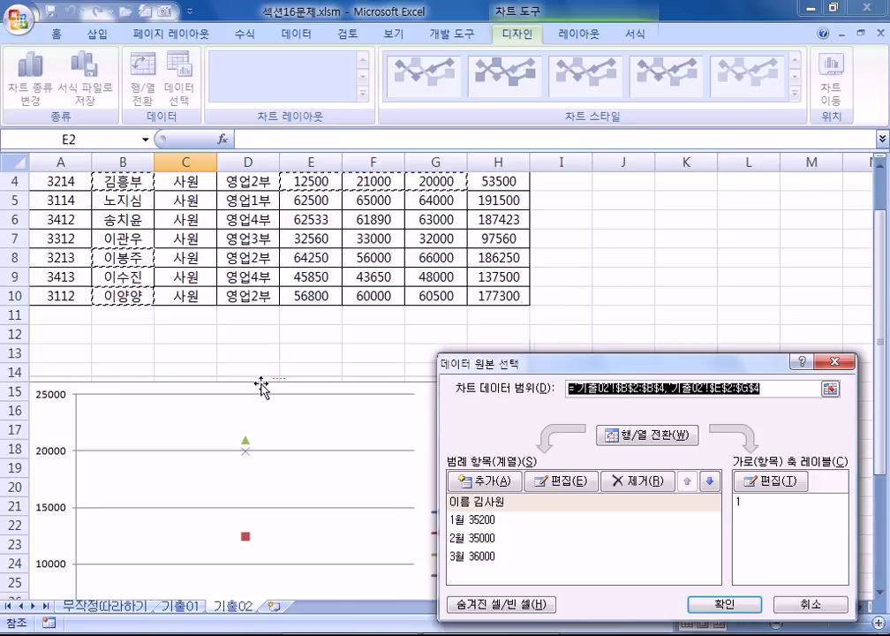
pyautogui.moveTo(304, 313); pyautogui.dragTo(423, 318)
pyautogui.moveTo(304, 360); pyautogui.dragTo(411, 350)
pyautogui.scroll(-4, 345, 521)
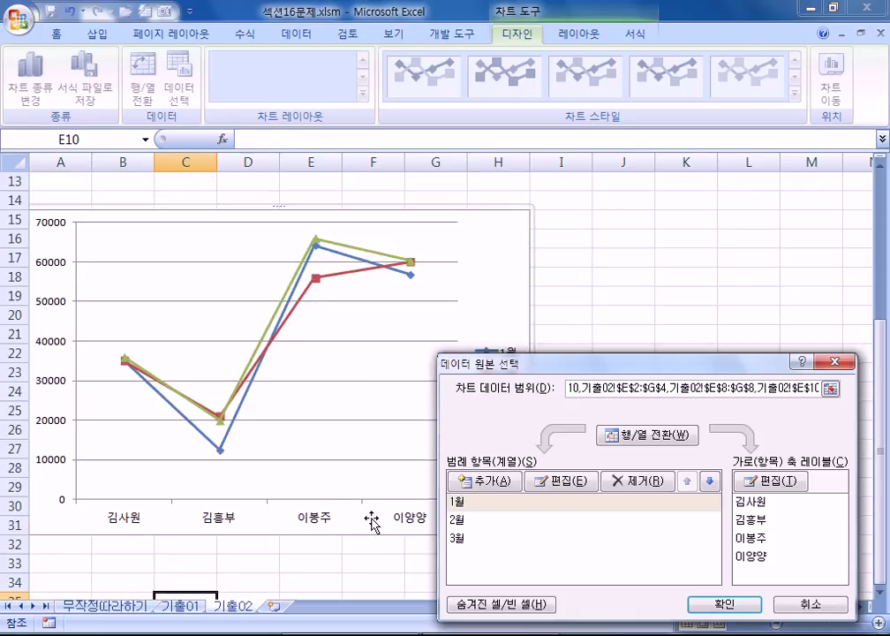
pyautogui.press('Return')
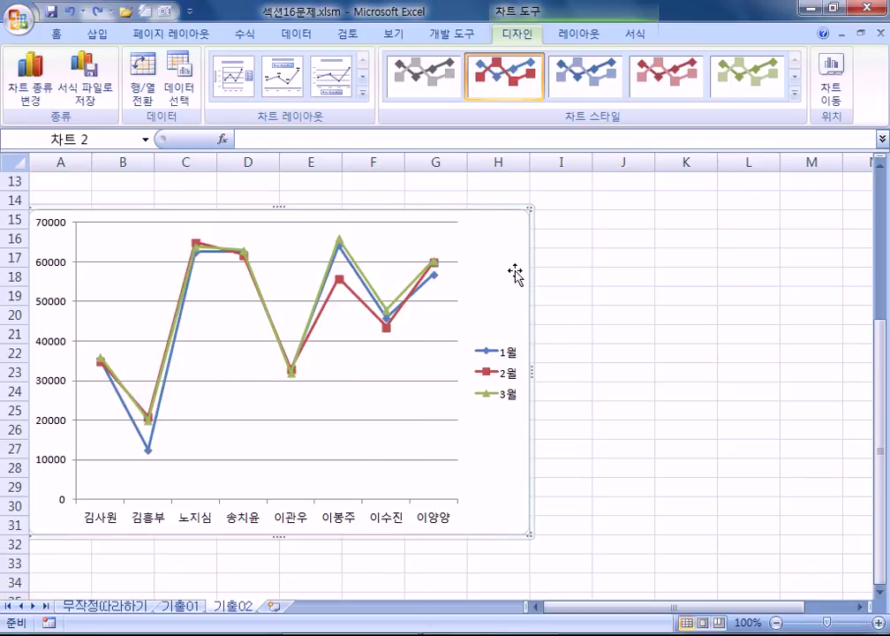
# Reopen the line chart's source data selection and replace the range with the name cells B2:B4, B8 and B10.
pyautogui.click(180, 84)
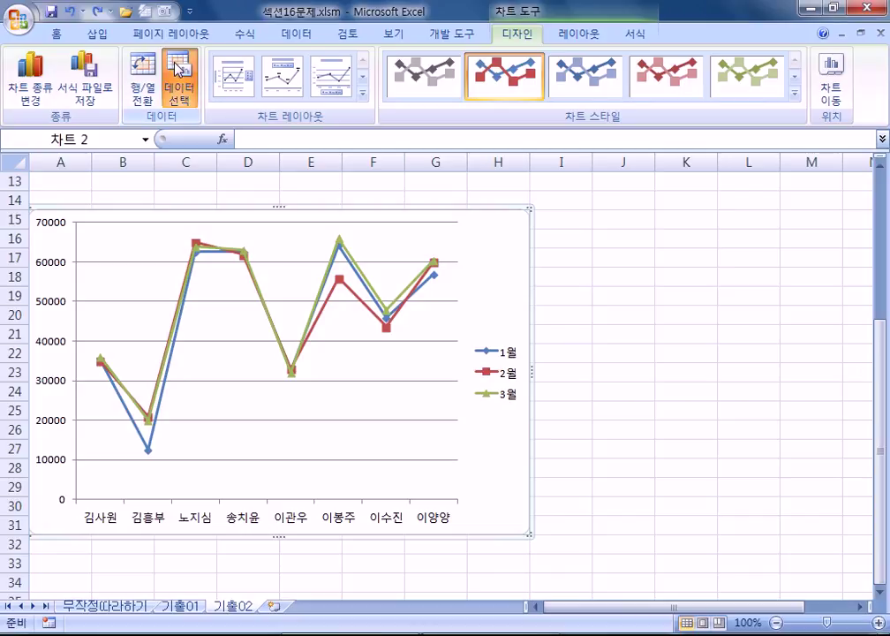
pyautogui.moveTo(618, 365); pyautogui.dragTo(875, 195)
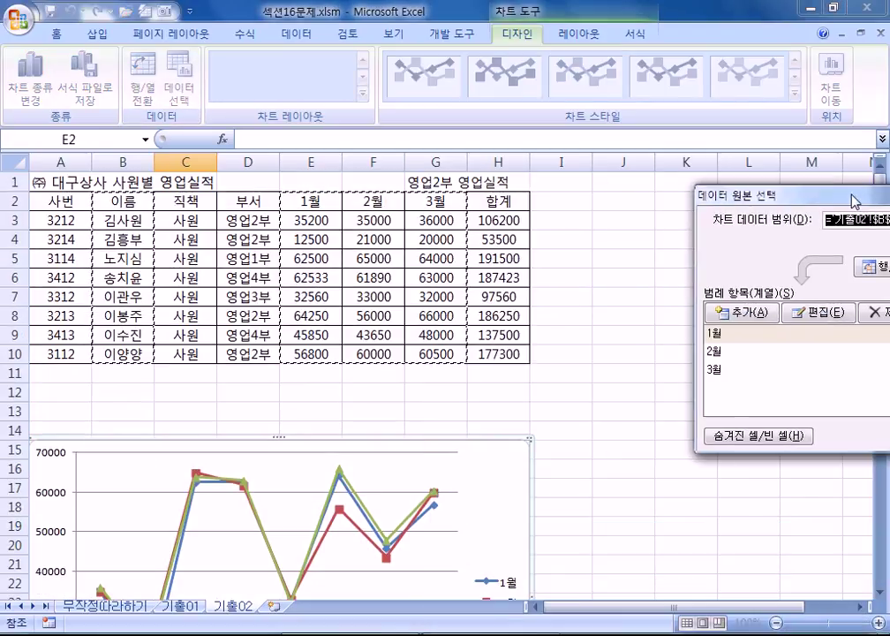
pyautogui.click(132, 202)
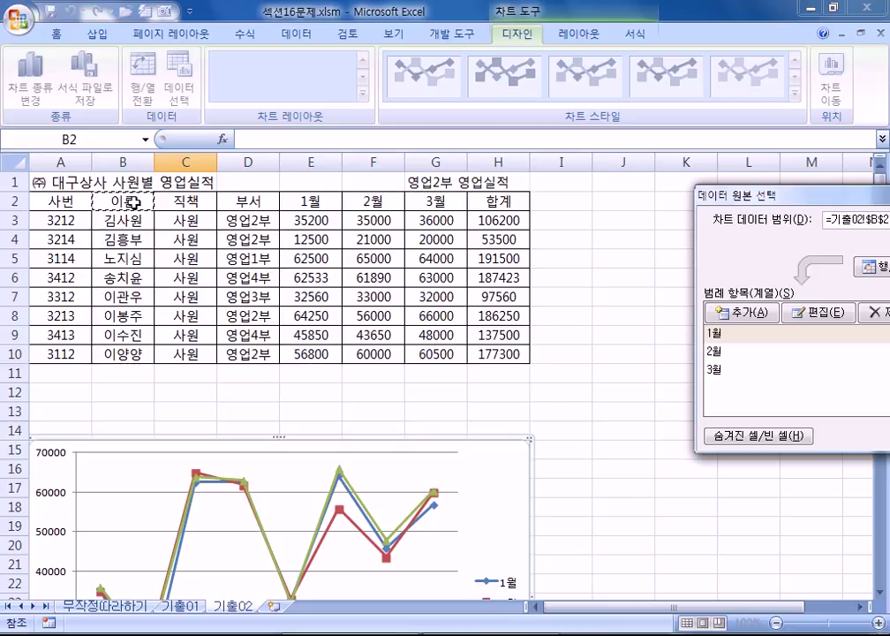
pyautogui.moveTo(132, 202); pyautogui.dragTo(136, 246)
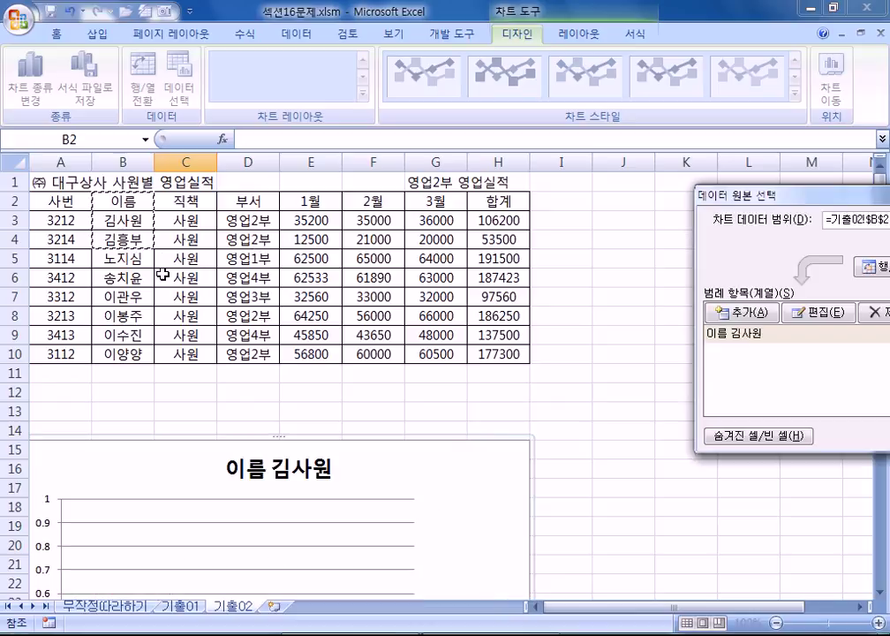
pyautogui.moveTo(123, 315); pyautogui.dragTo(129, 356)
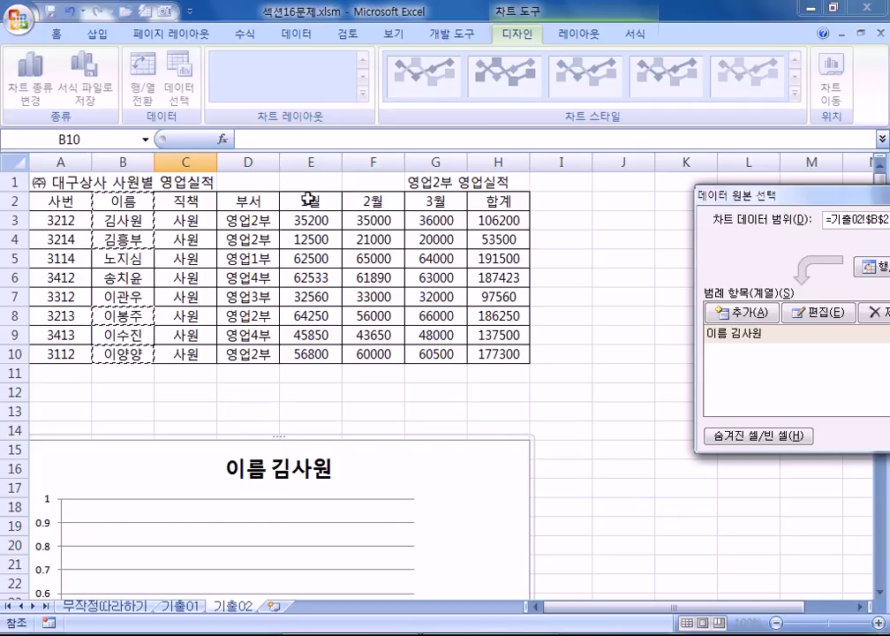
# Add the 영업2부 monthly results E2:G4, E8:G8 and E10:G10 to the chart data range and apply the selection.
pyautogui.moveTo(309, 200); pyautogui.dragTo(419, 236)
pyautogui.moveTo(324, 316); pyautogui.dragTo(415, 318)
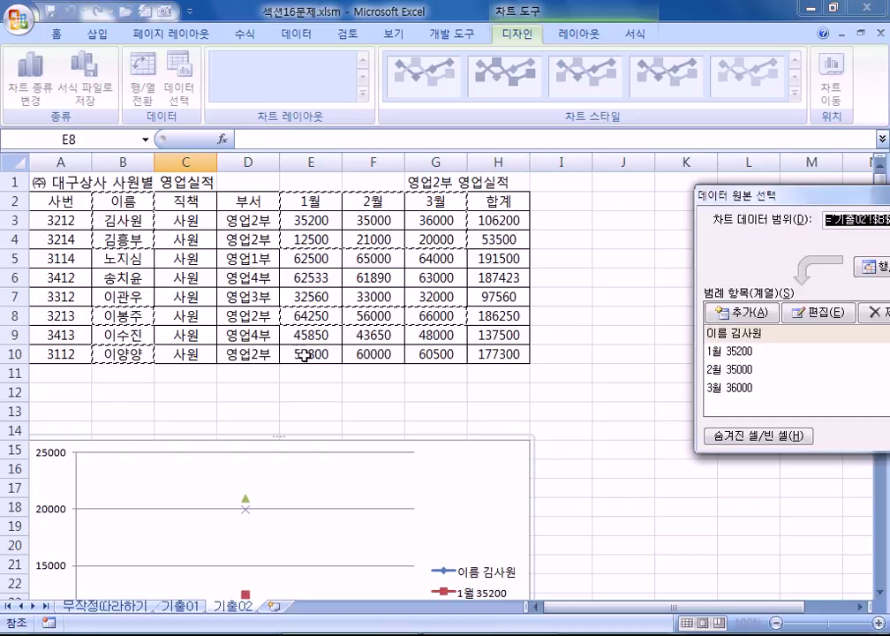
pyautogui.moveTo(302, 351); pyautogui.dragTo(439, 355)
pyautogui.scroll(-4, 407, 491)
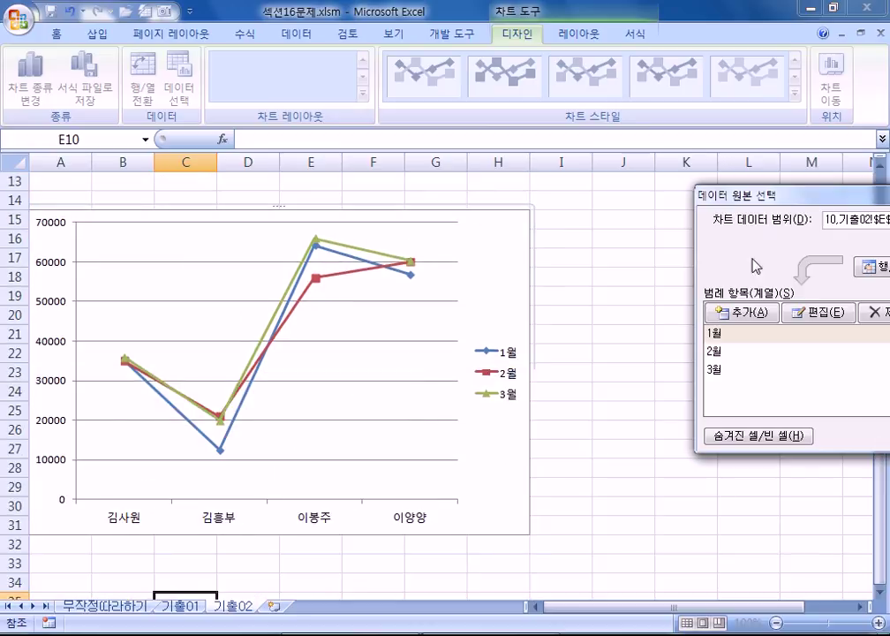
pyautogui.moveTo(785, 197); pyautogui.dragTo(497, 146)
pyautogui.click(691, 386)
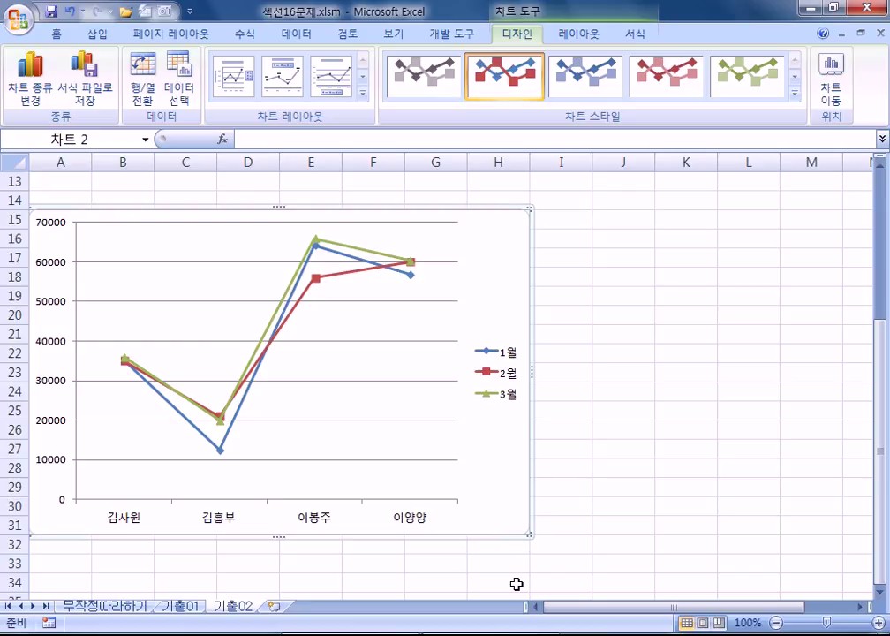
# Examine the 기출01 sheet's column chart alongside the 중간, 기말 and 출석 score columns it is based on.
pyautogui.click(181, 607)
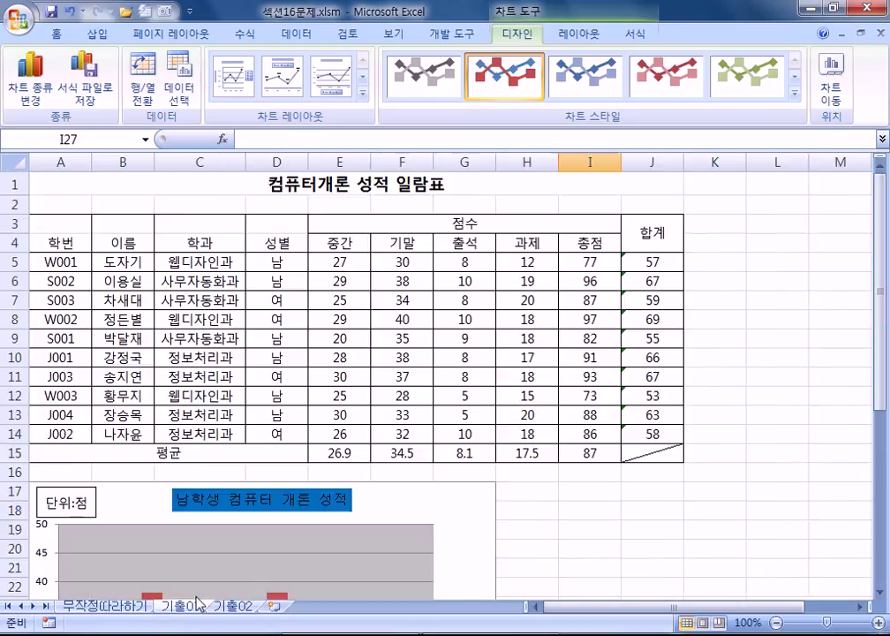
pyautogui.click(483, 512)
pyautogui.scroll(-1, 483, 512)
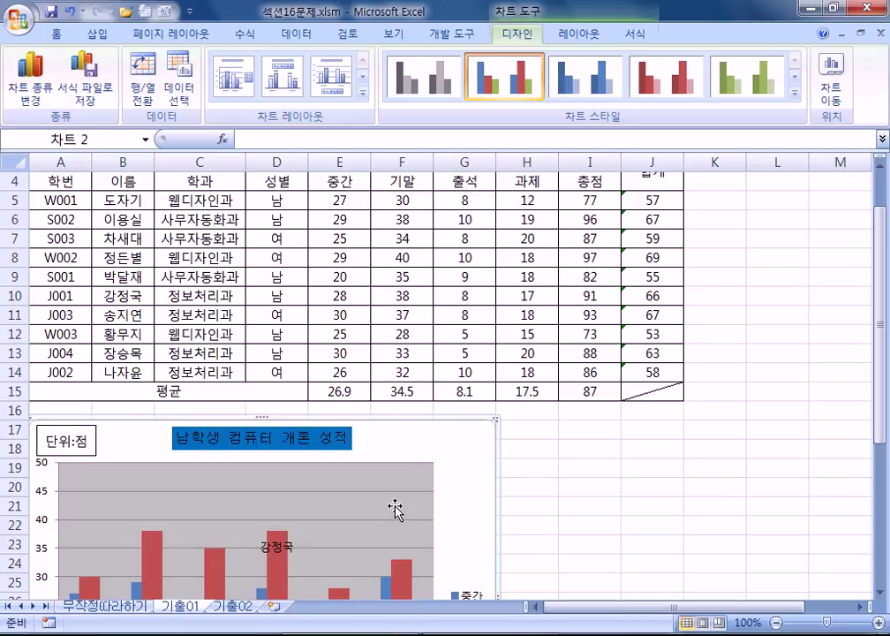
pyautogui.scroll(1, 398, 512)
pyautogui.moveTo(401, 242); pyautogui.dragTo(481, 440)
pyautogui.moveTo(341, 241); pyautogui.dragTo(347, 424)
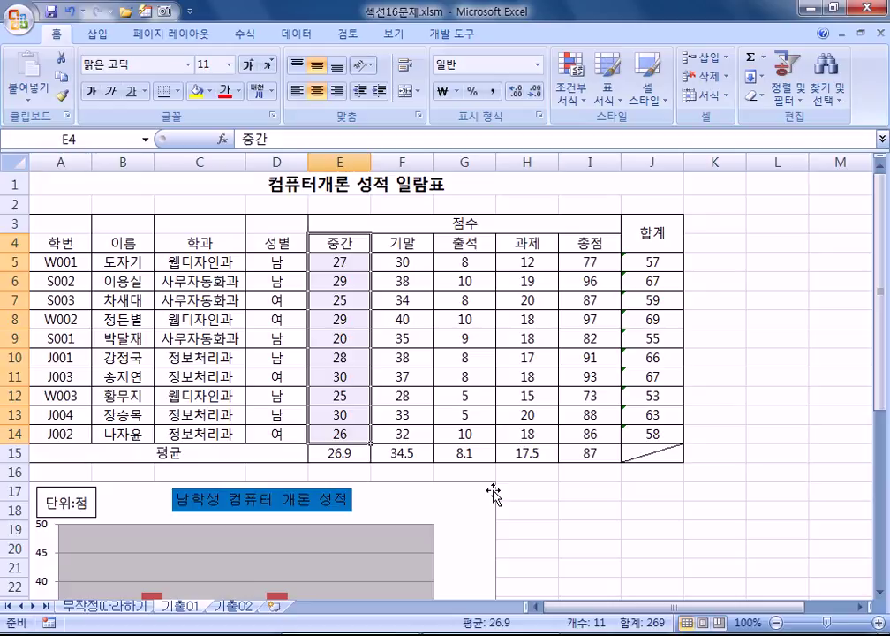
pyautogui.scroll(-3, 491, 495)
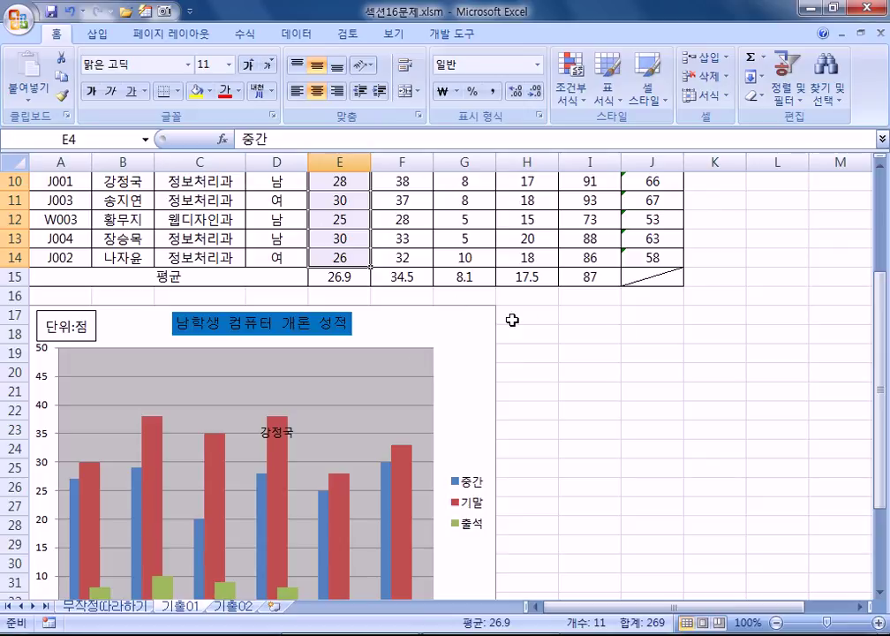
pyautogui.click(522, 336)
# Compare the charts on 기출01 and 기출02, and review the line chart's source data selection without changing it.
pyautogui.click(241, 608)
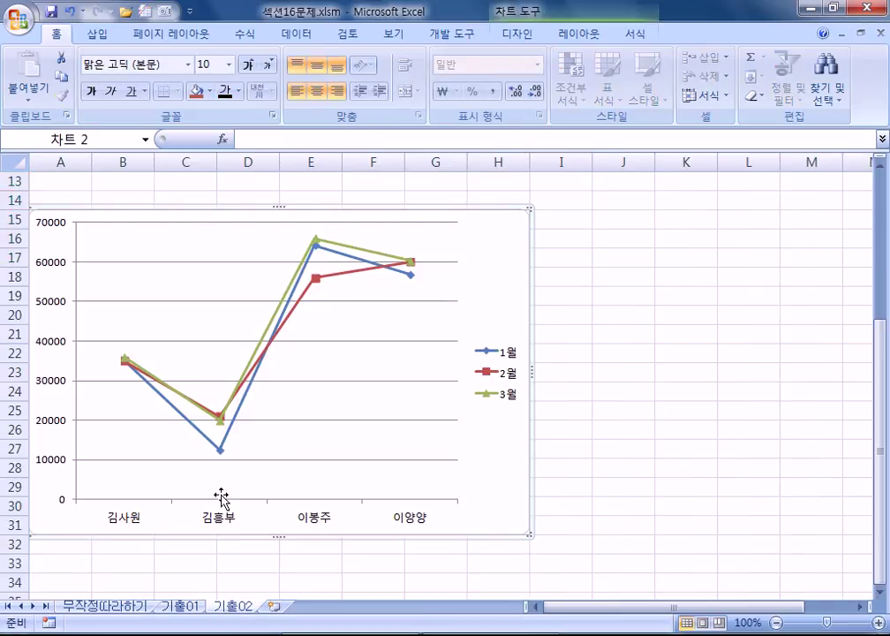
pyautogui.click(187, 608)
pyautogui.scroll(2, 495, 336)
pyautogui.scroll(-2, 477, 380)
pyautogui.click(223, 609)
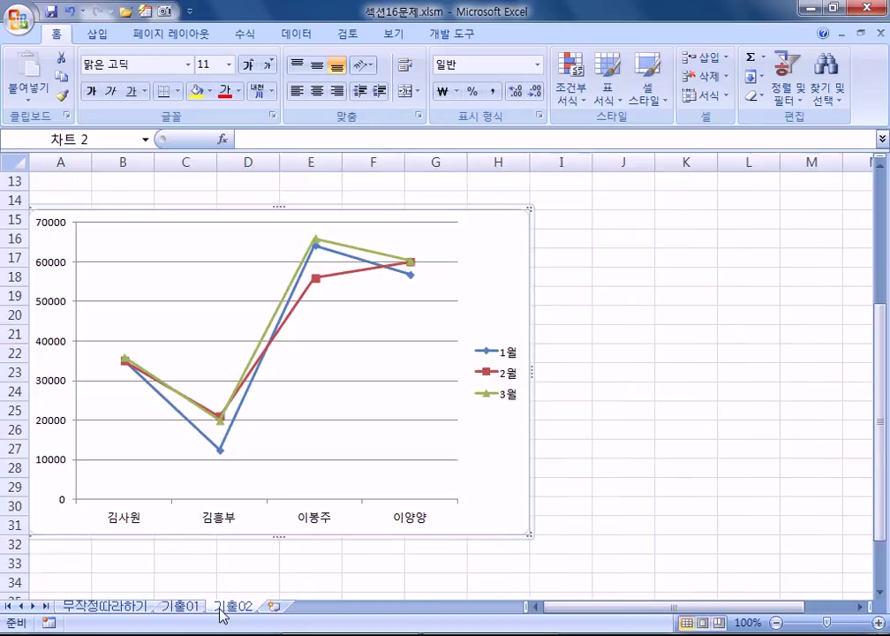
pyautogui.scroll(2, 428, 344)
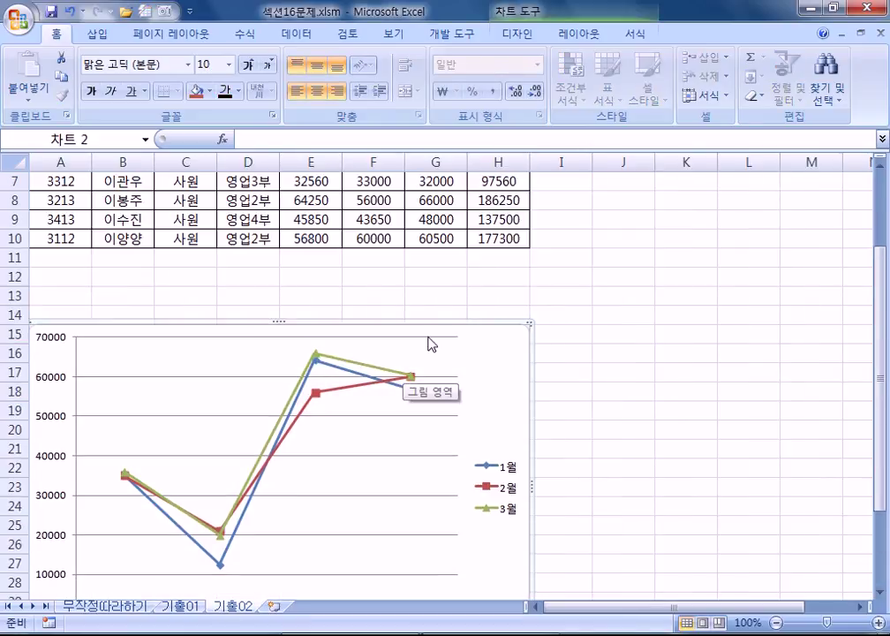
pyautogui.click(470, 363)
pyautogui.click(177, 88)
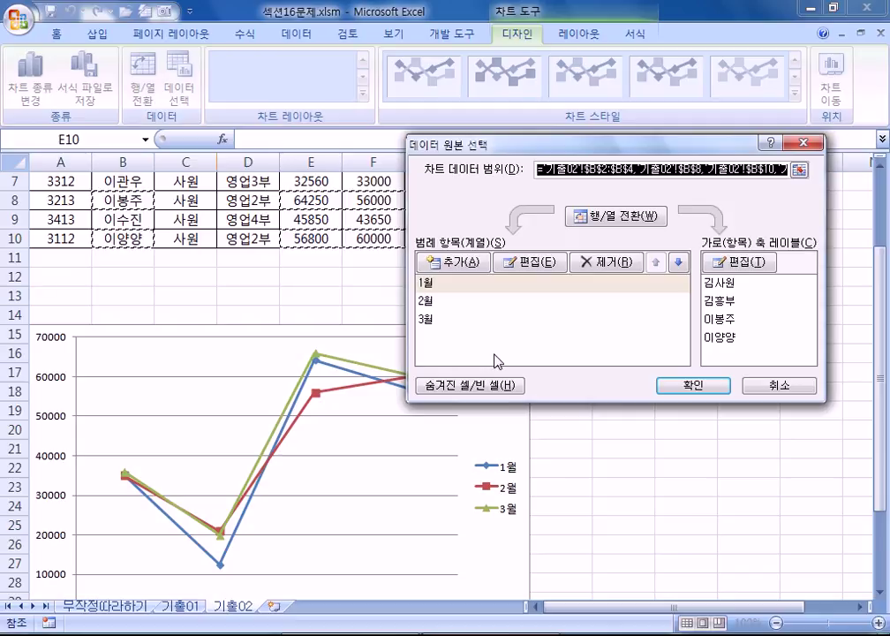
pyautogui.click(801, 391)
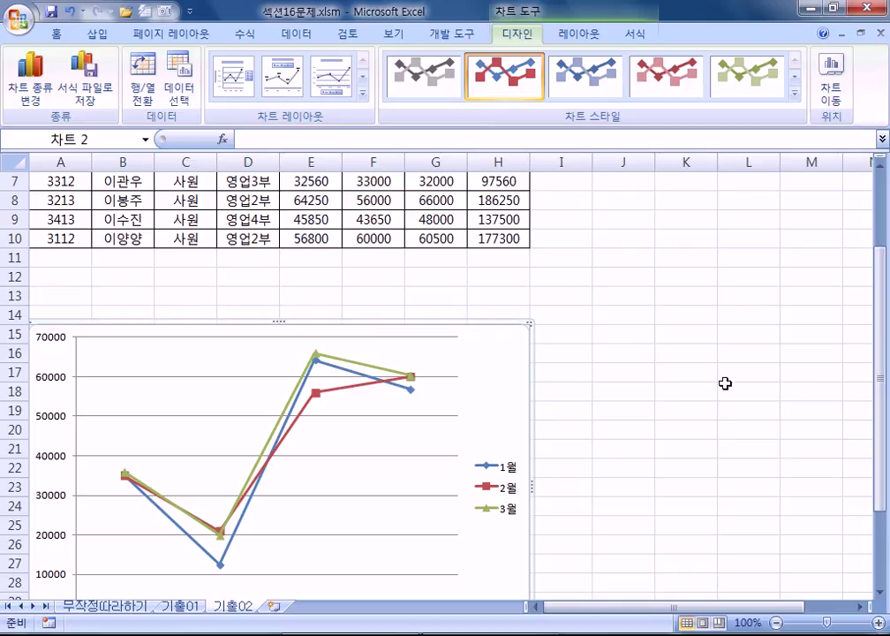
# Add a chart title above the plot area of the 기출02 line chart.
pyautogui.scroll(2, 383, 353)
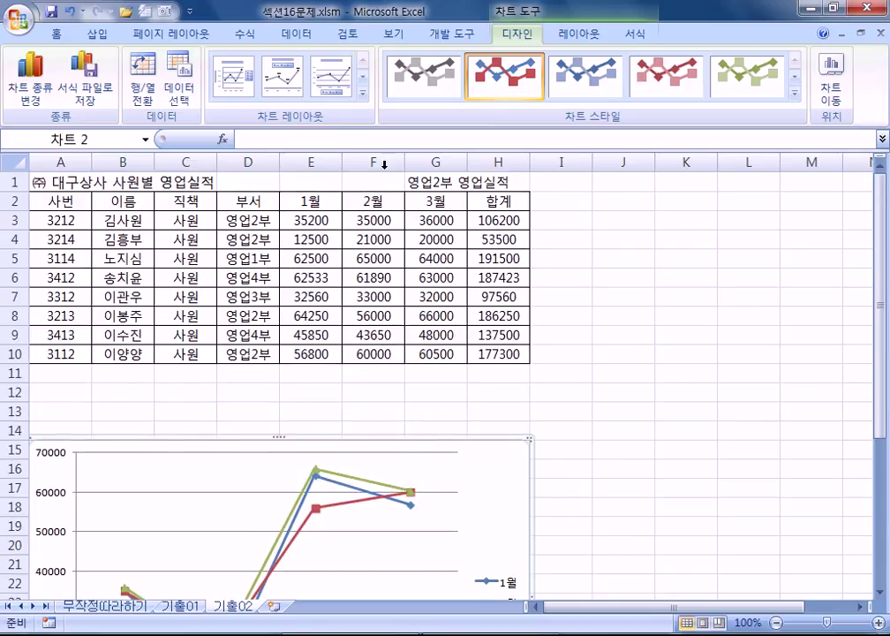
pyautogui.click(566, 35)
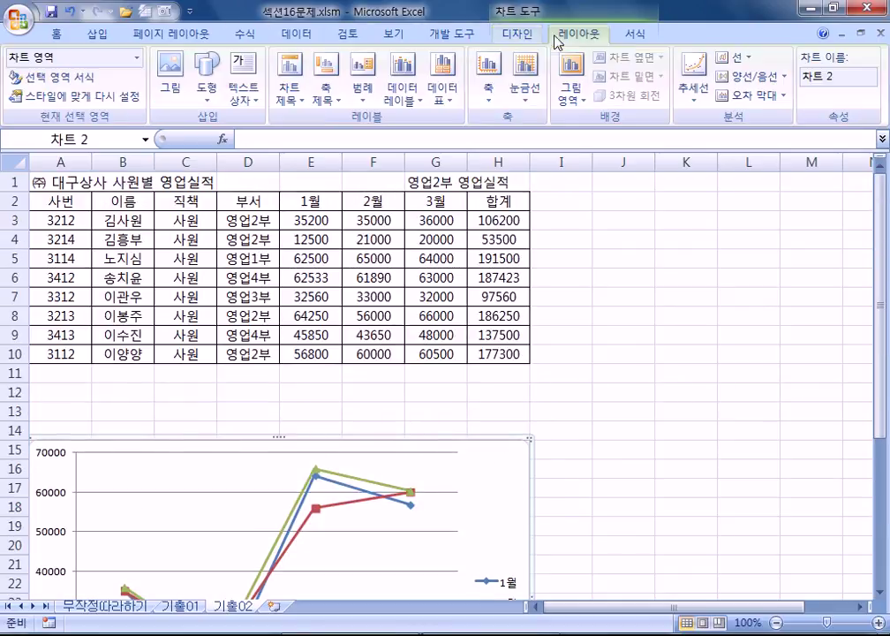
pyautogui.click(290, 84)
pyautogui.click(334, 215)
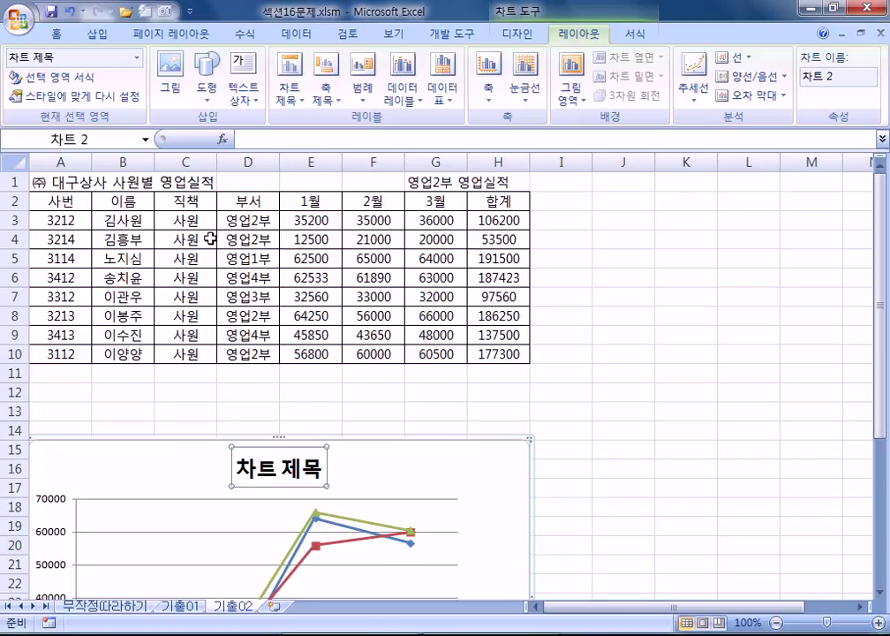
pyautogui.click(303, 469)
pyautogui.moveTo(232, 462); pyautogui.dragTo(316, 466)
pyautogui.click(451, 479)
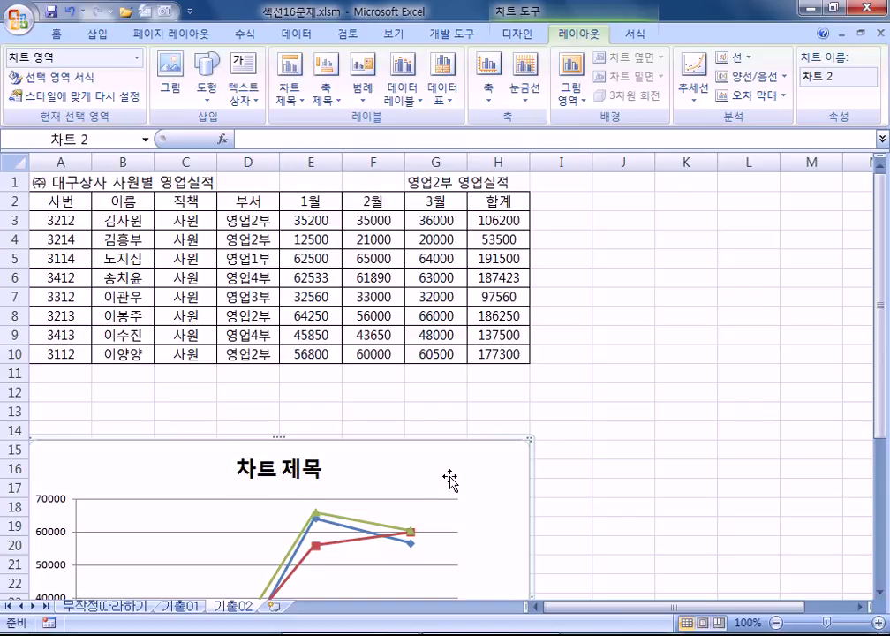
# Examine the text in cell G1 as the source for the line chart's title.
pyautogui.click(420, 181)
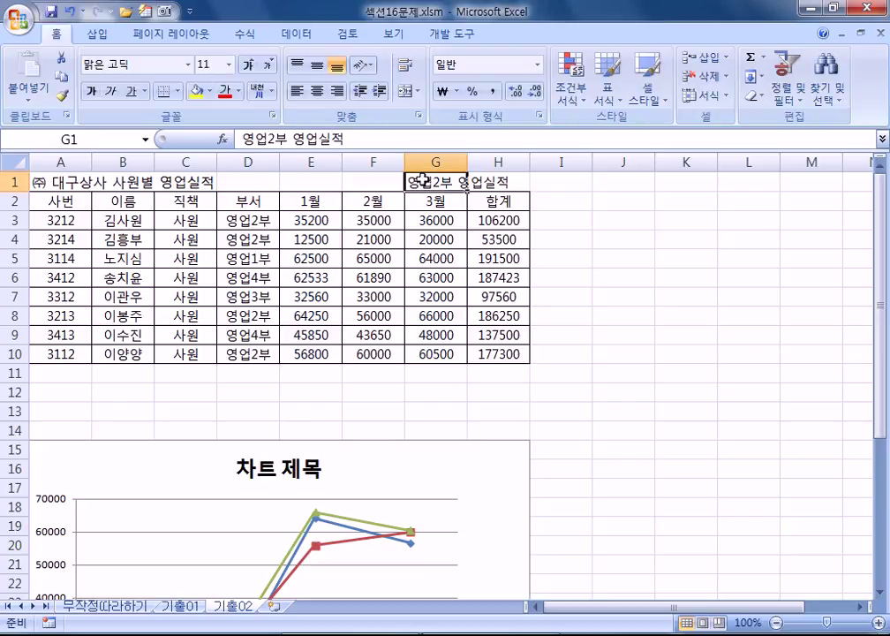
pyautogui.moveTo(347, 140); pyautogui.dragTo(238, 140)
pyautogui.click(302, 471)
pyautogui.scroll(-2, 509, 449)
pyautogui.scroll(-1, 509, 449)
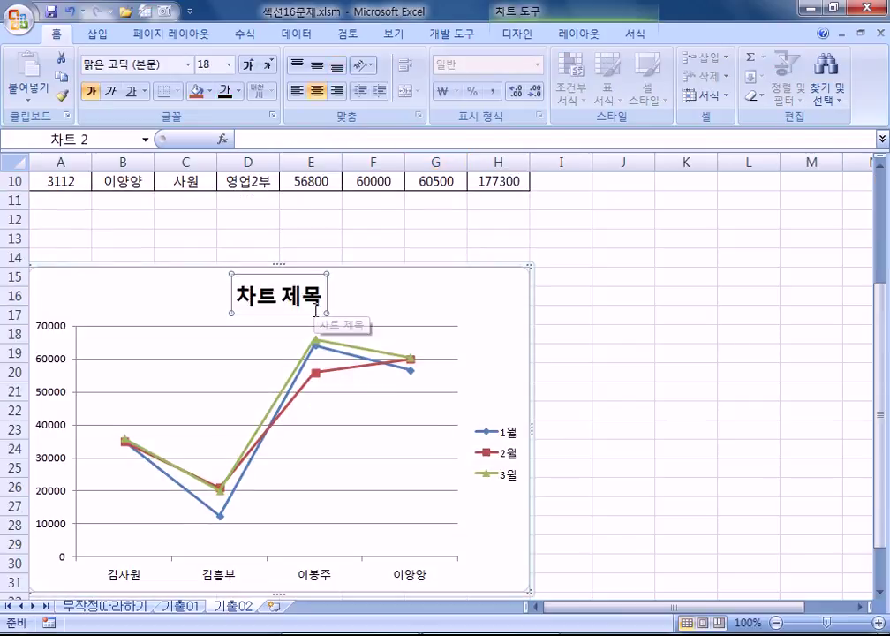
pyautogui.click(266, 137)
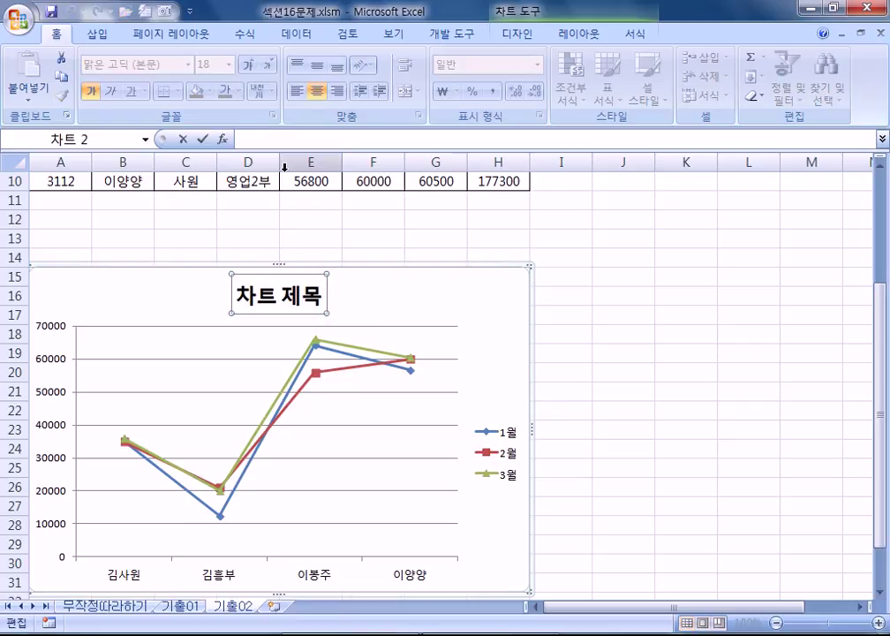
pyautogui.click(419, 289)
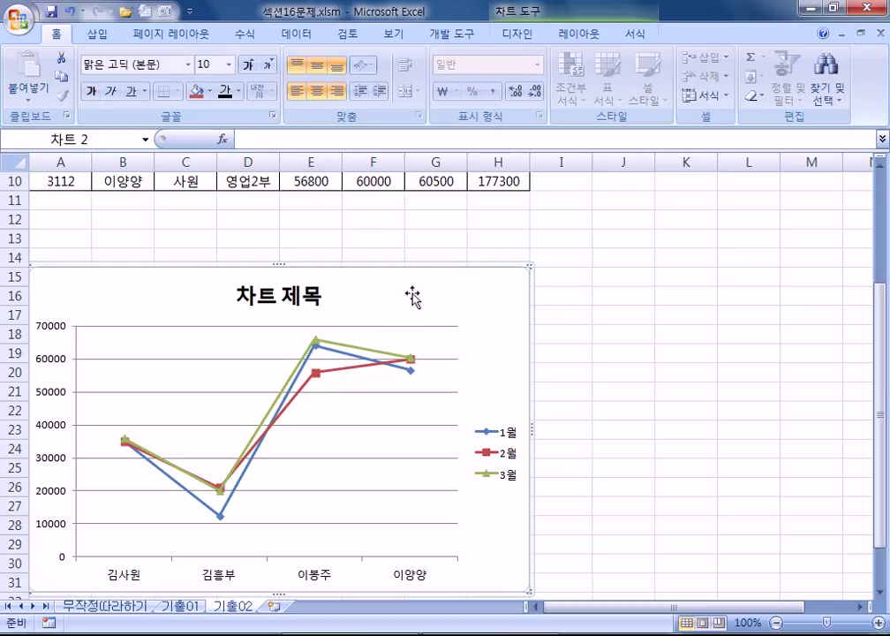
# Link the line chart's title to cell G1 with the formula =기출02!$G$1.
pyautogui.click(301, 296)
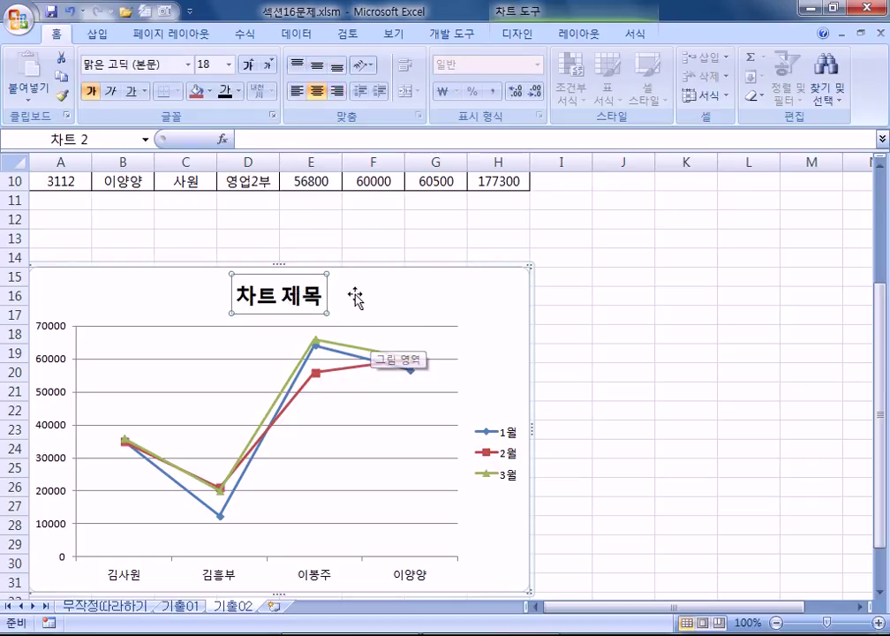
pyautogui.scroll(3, 344, 296)
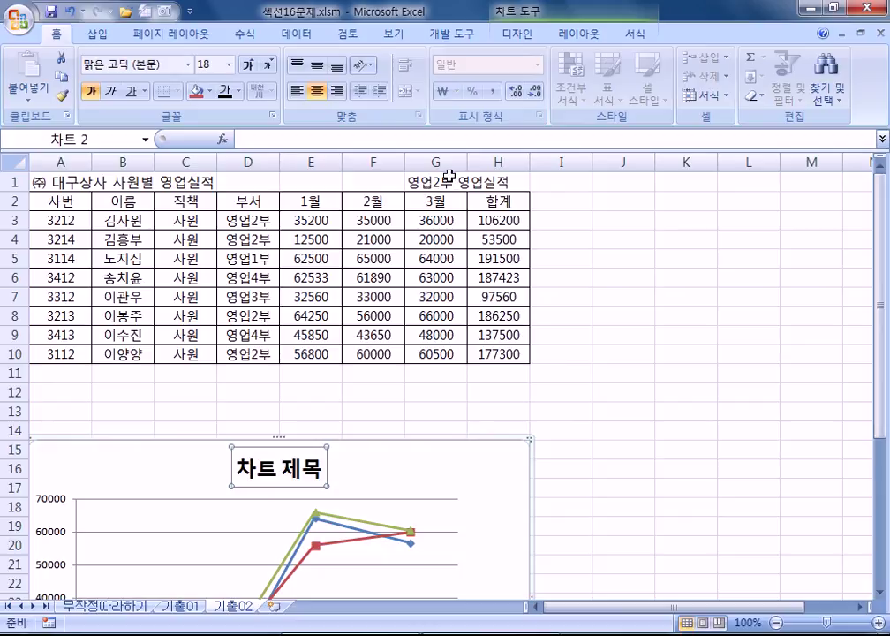
pyautogui.click(302, 140)
pyautogui.write('=')
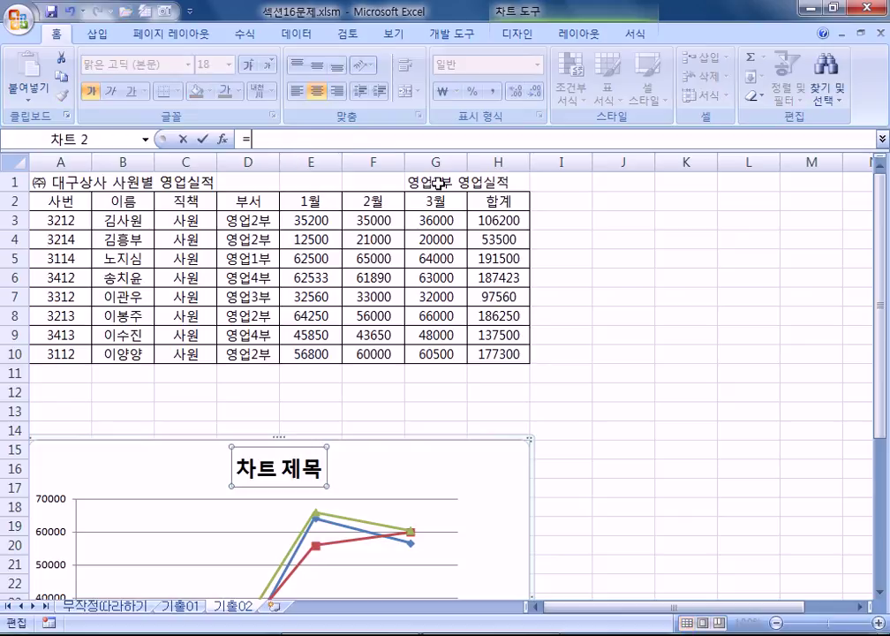
pyautogui.click(438, 183)
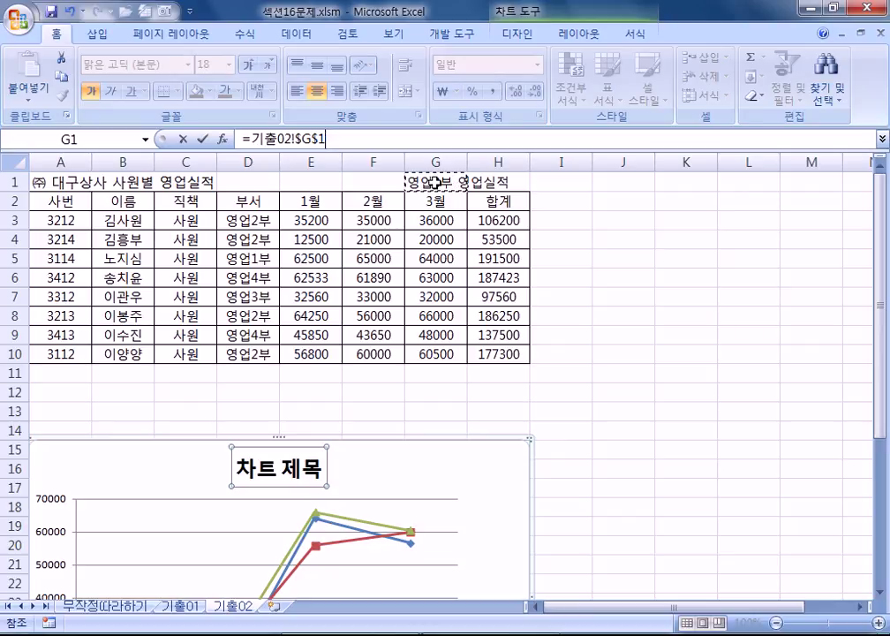
pyautogui.press('Return')
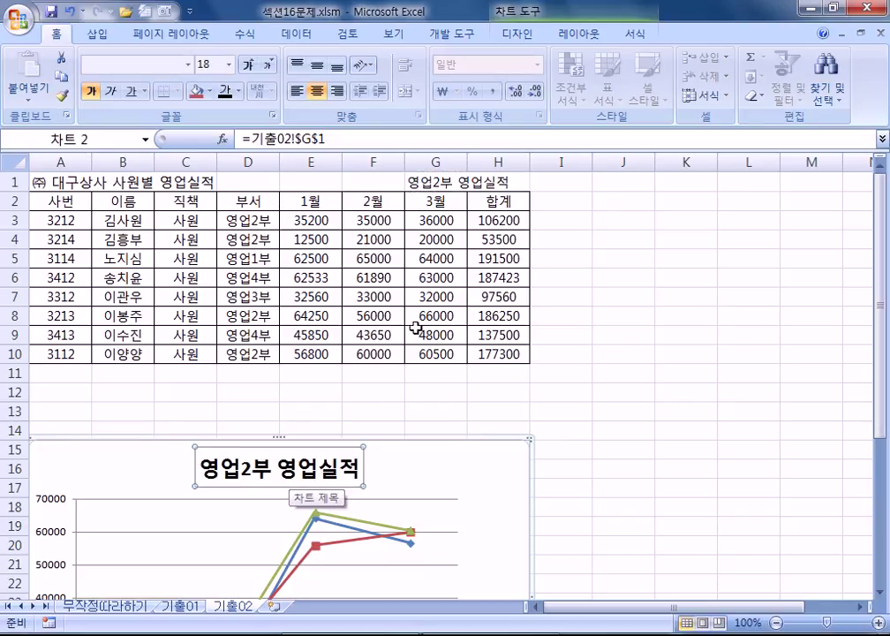
# Test the title link by editing cell G1 to read 영업25부 영업실적.
pyautogui.click(431, 182)
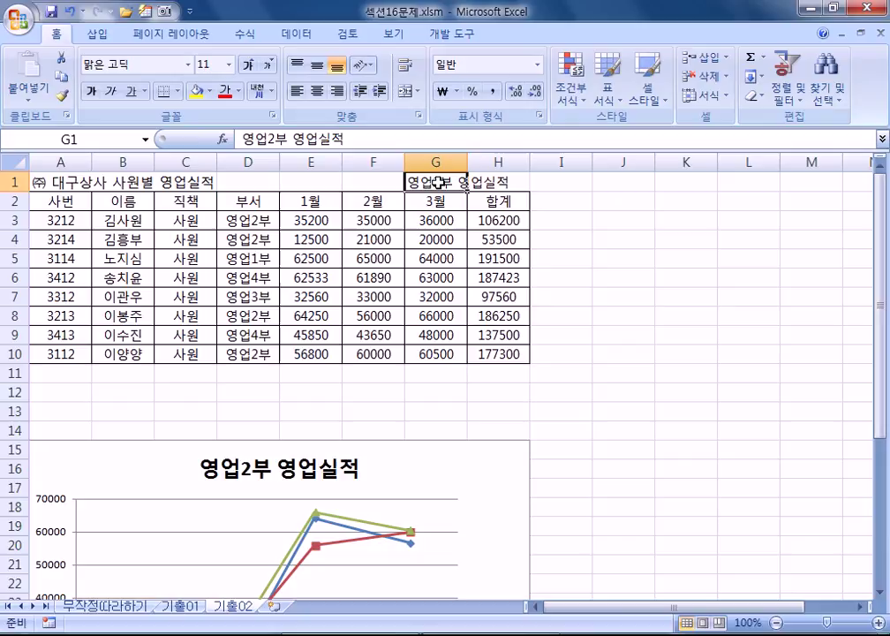
pyautogui.moveTo(243, 138); pyautogui.dragTo(266, 139)
pyautogui.click(272, 138)
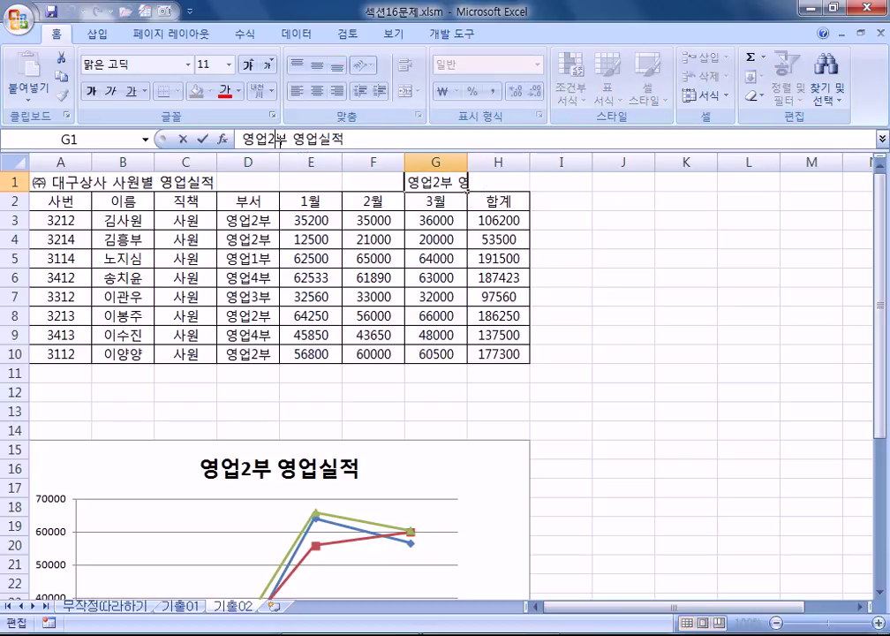
pyautogui.write('5')
pyautogui.press('Return')
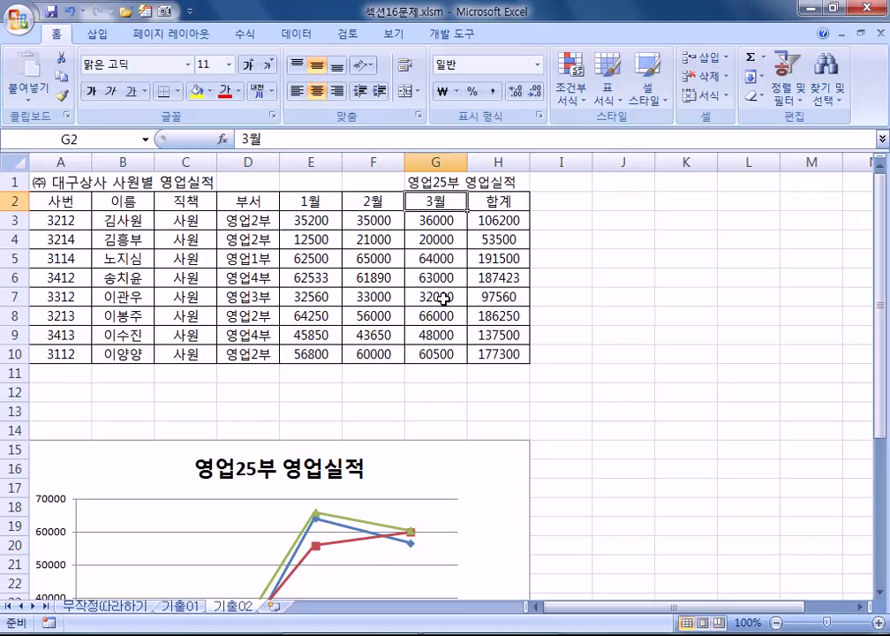
# Restore the text in cell G1 to 영업2부 영업실적.
pyautogui.click(447, 181)
pyautogui.click(288, 138)
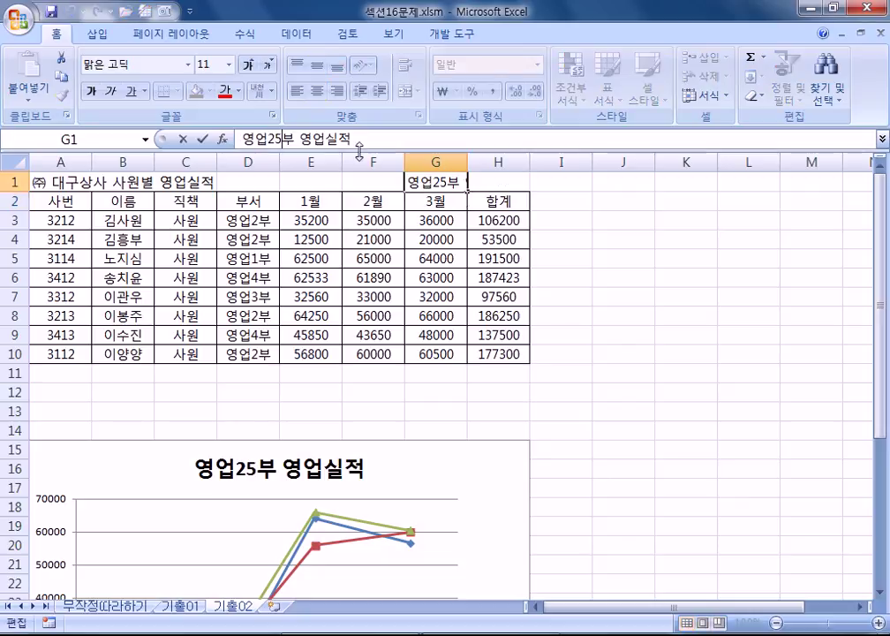
pyautogui.press('BackSpace')
pyautogui.press('Return')
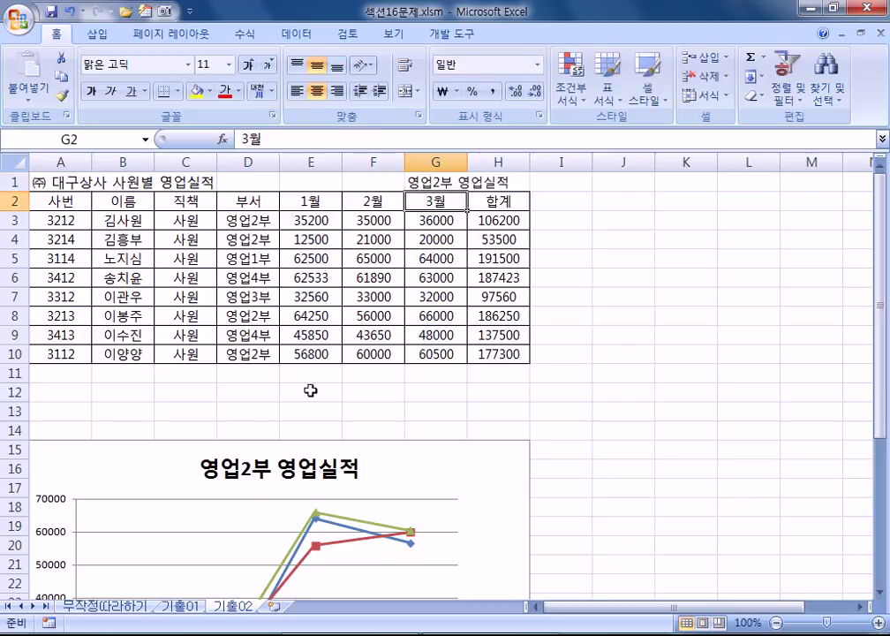
# Compare the chart title's linked formula with the text in cell G1.
pyautogui.click(261, 481)
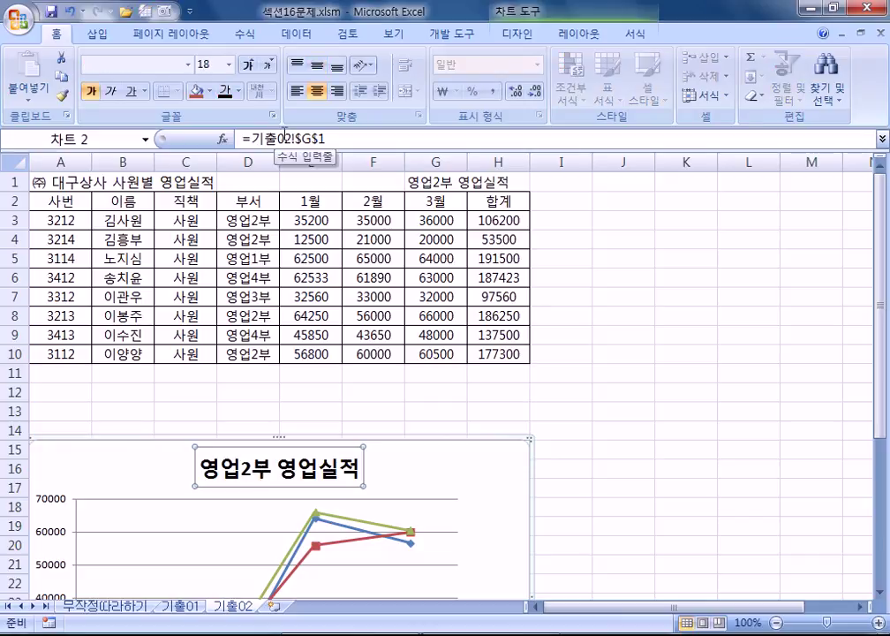
pyautogui.click(431, 179)
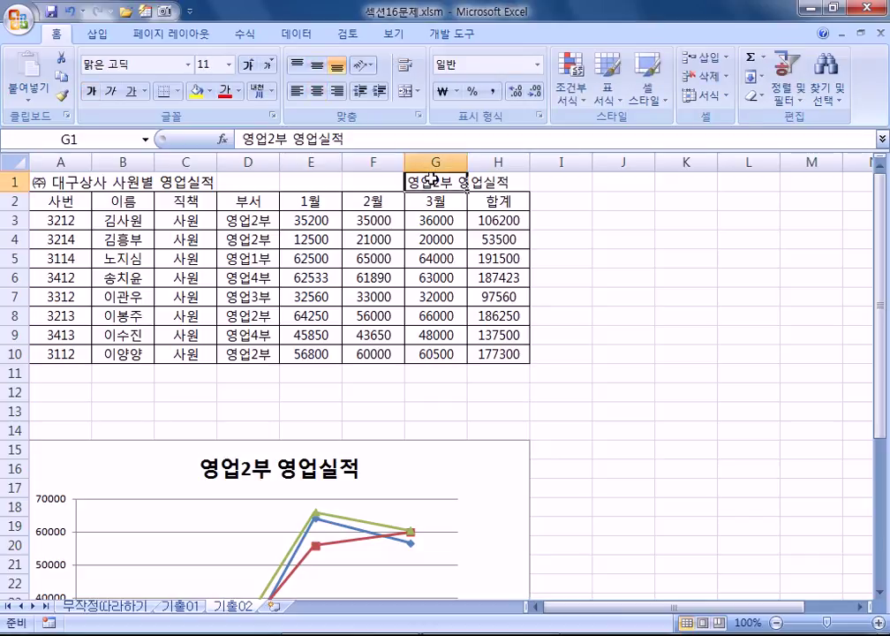
pyautogui.click(302, 475)
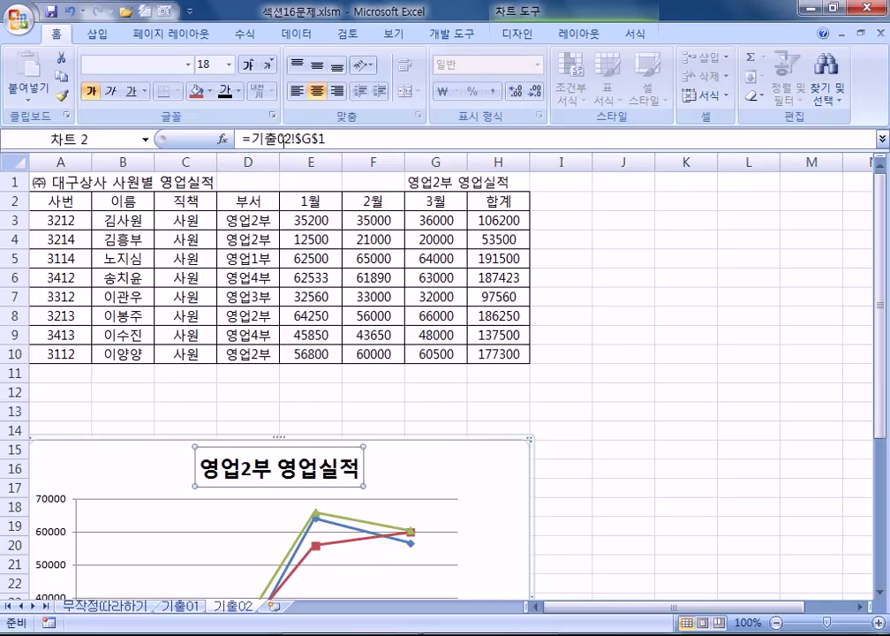
pyautogui.click(410, 182)
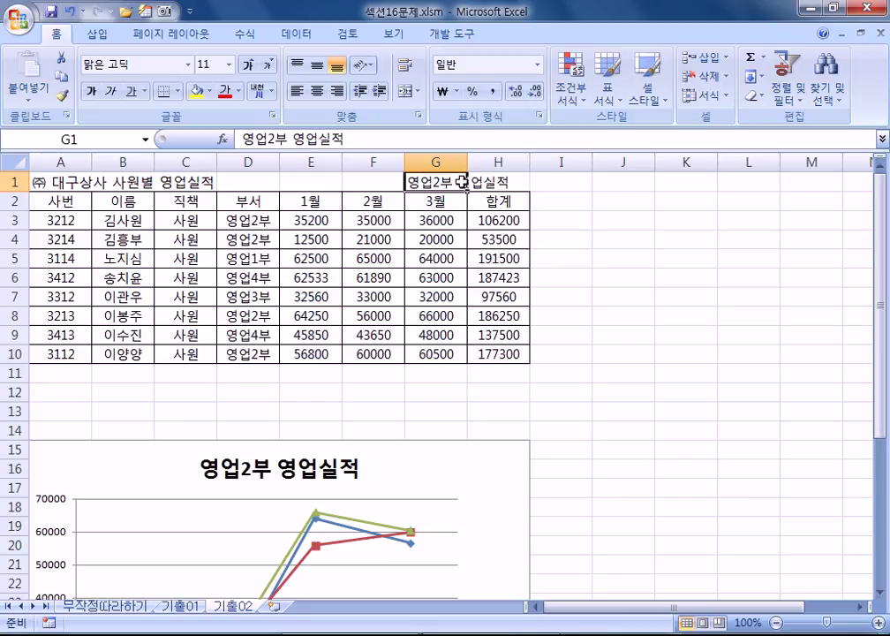
# Add a horizontal axis title below the axis of the 영업2부 영업실적 line chart.
pyautogui.scroll(-1, 284, 282)
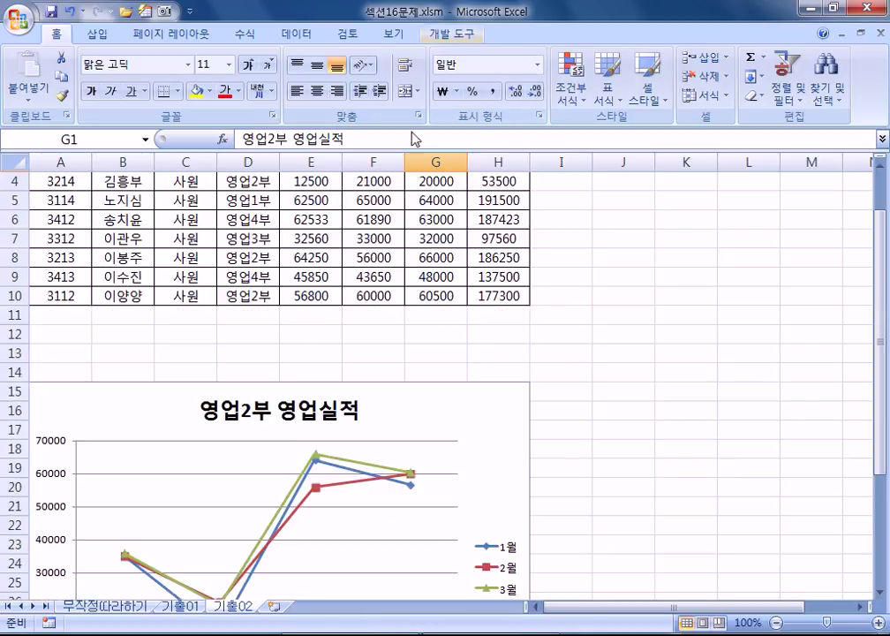
pyautogui.click(471, 442)
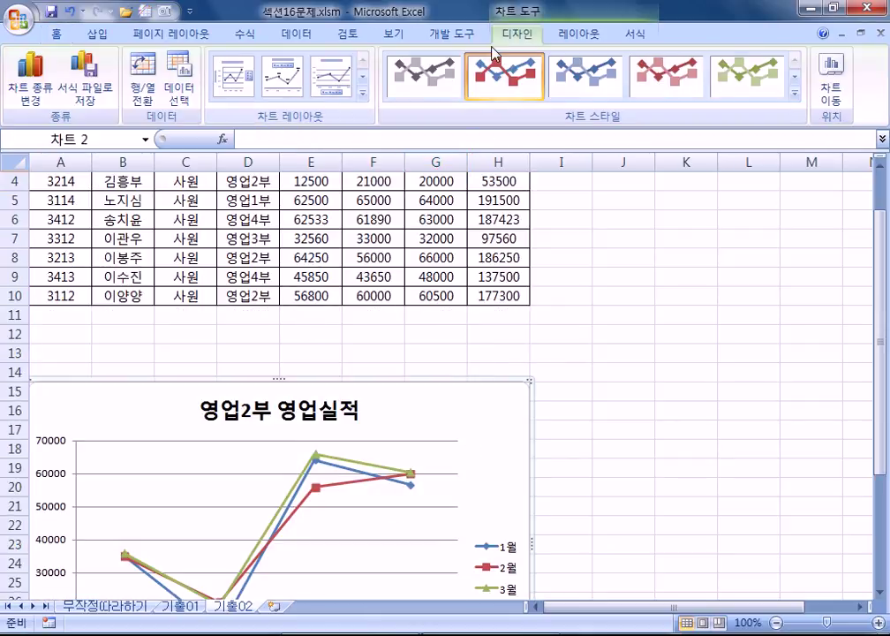
pyautogui.click(570, 33)
pyautogui.click(326, 99)
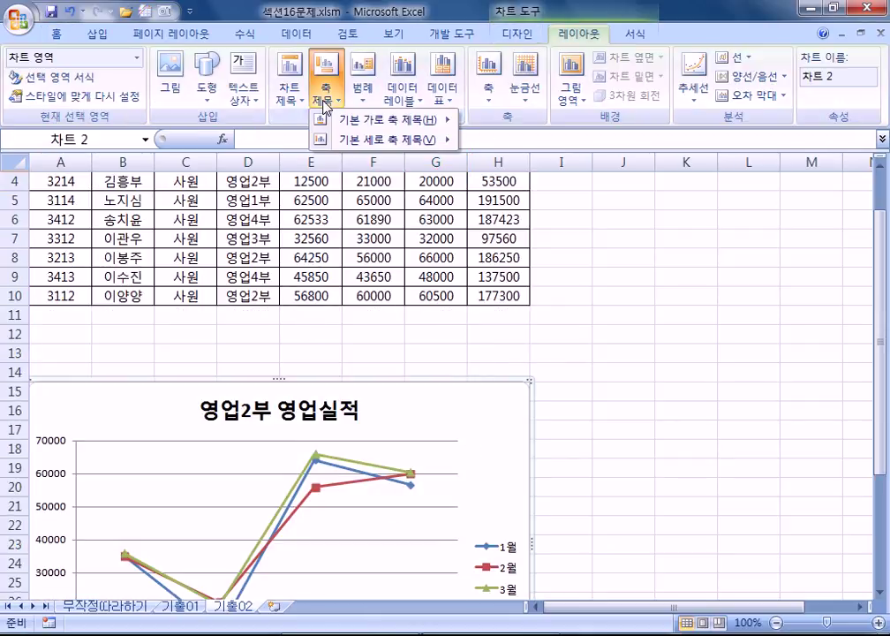
pyautogui.moveTo(341, 122)
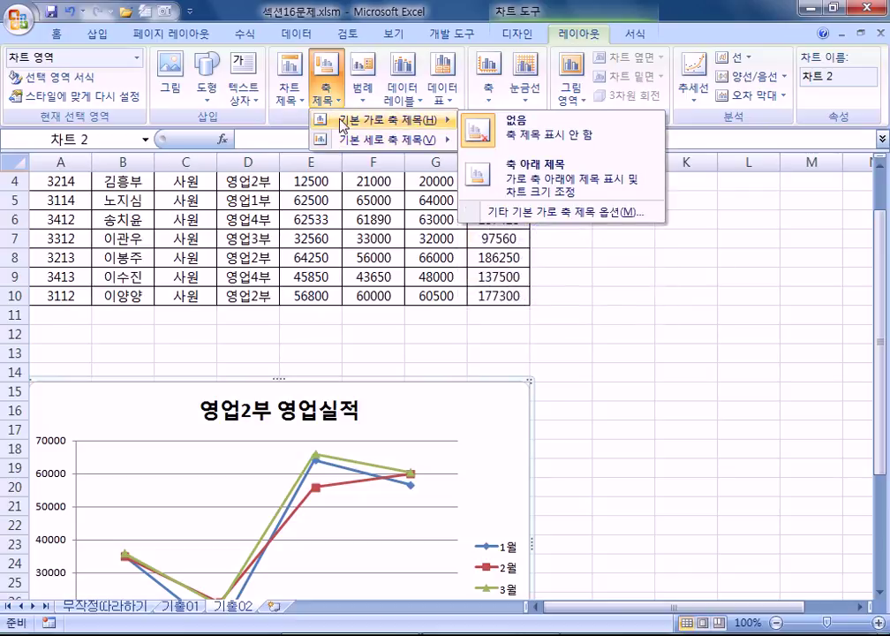
pyautogui.click(533, 170)
pyautogui.scroll(-3, 372, 354)
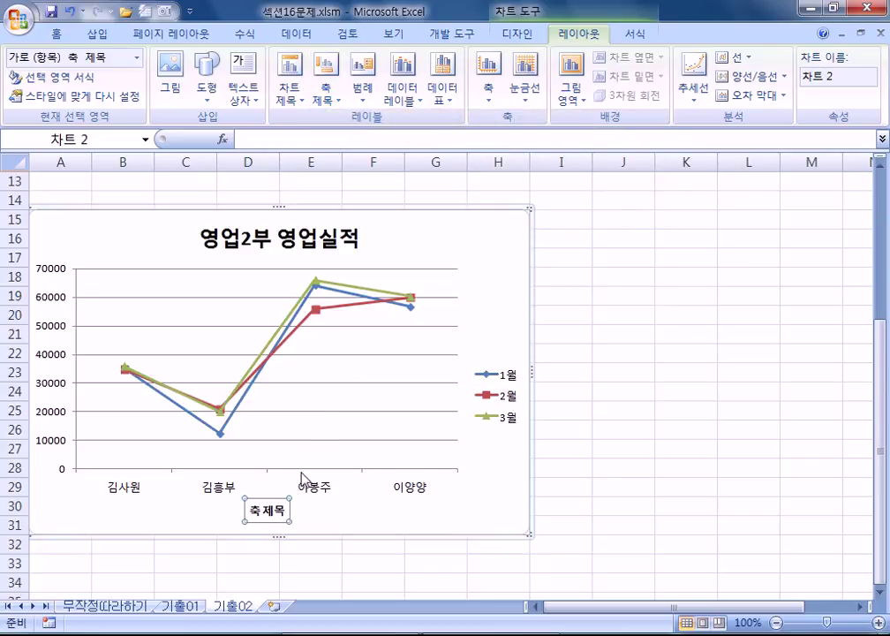
# Replace the horizontal axis title's placeholder text with 이름.
pyautogui.click(297, 527)
pyautogui.click(276, 514)
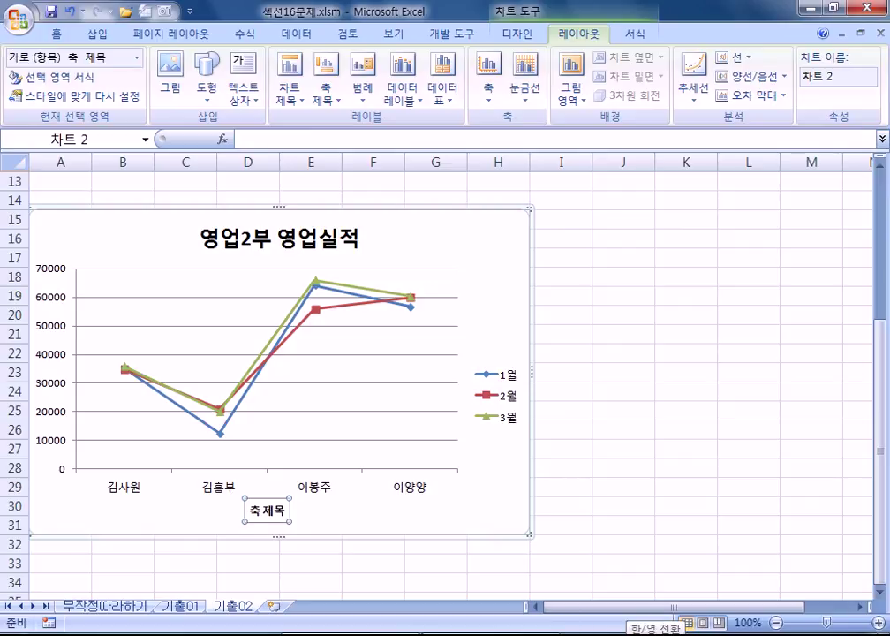
pyautogui.write('일름')
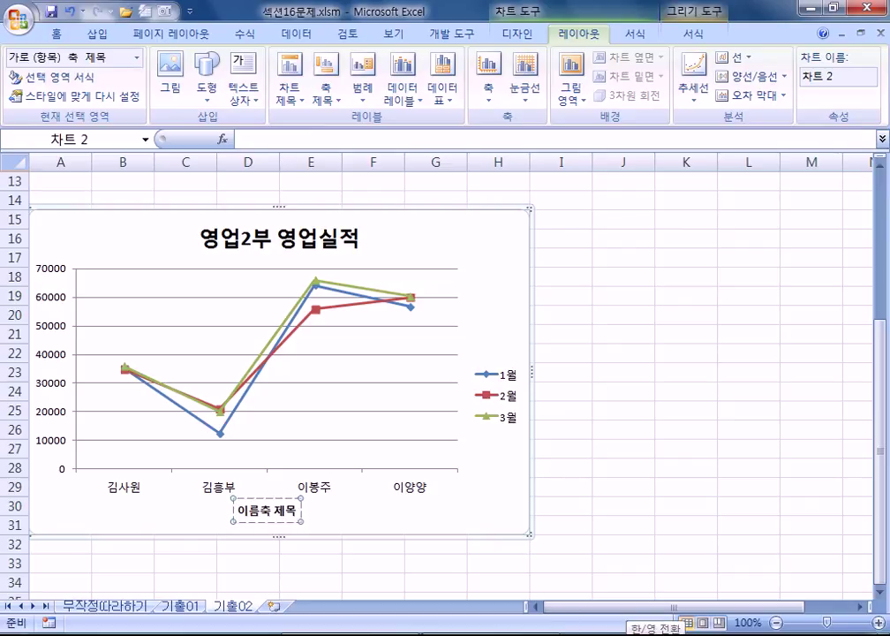
pyautogui.press('Delete')
pyautogui.press('Delete')
pyautogui.press('Delete')
pyautogui.press('Delete')
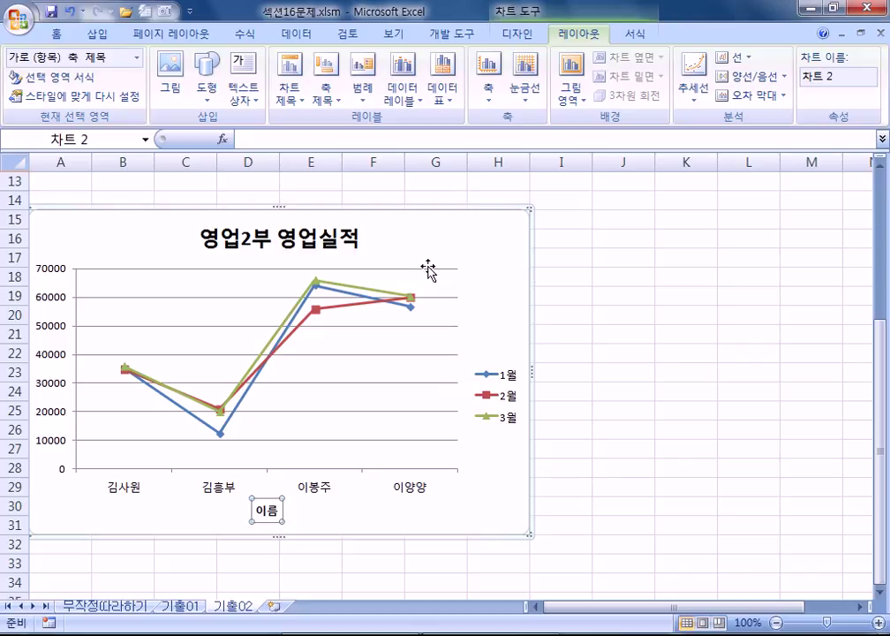
pyautogui.click(492, 285)
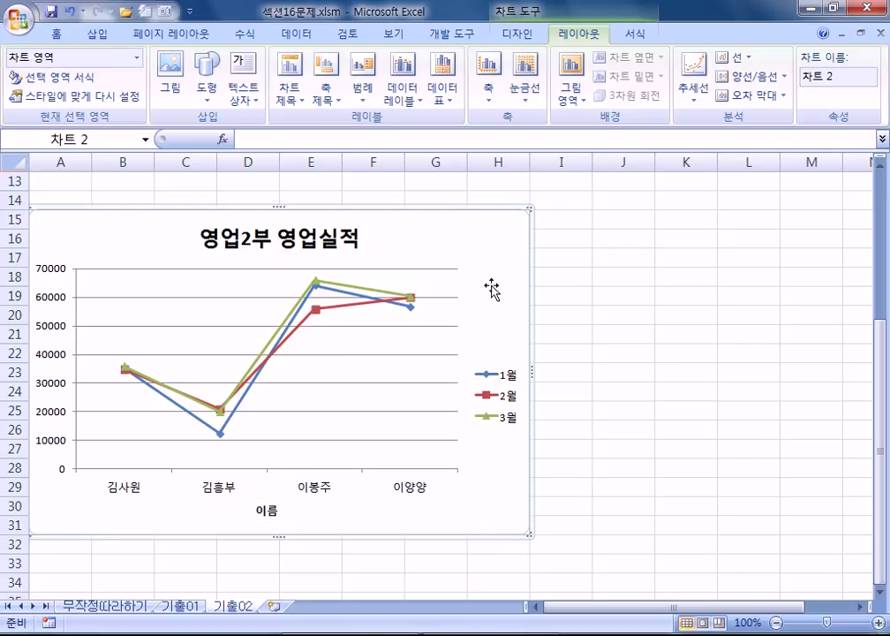
# Apply the red-and-blue multicolour chart style from the third row of styles to the line chart.
pyautogui.click(647, 312)
pyautogui.click(515, 268)
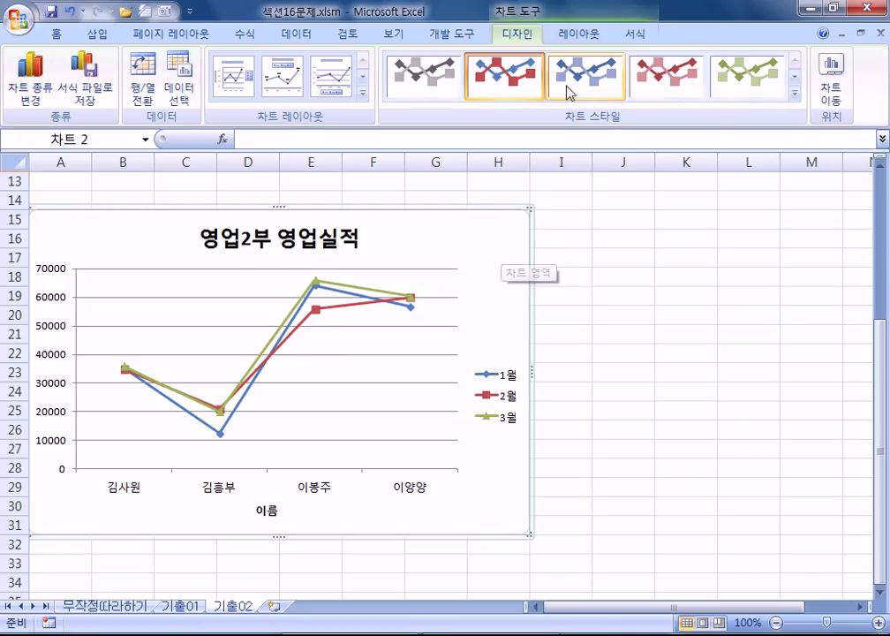
pyautogui.click(794, 94)
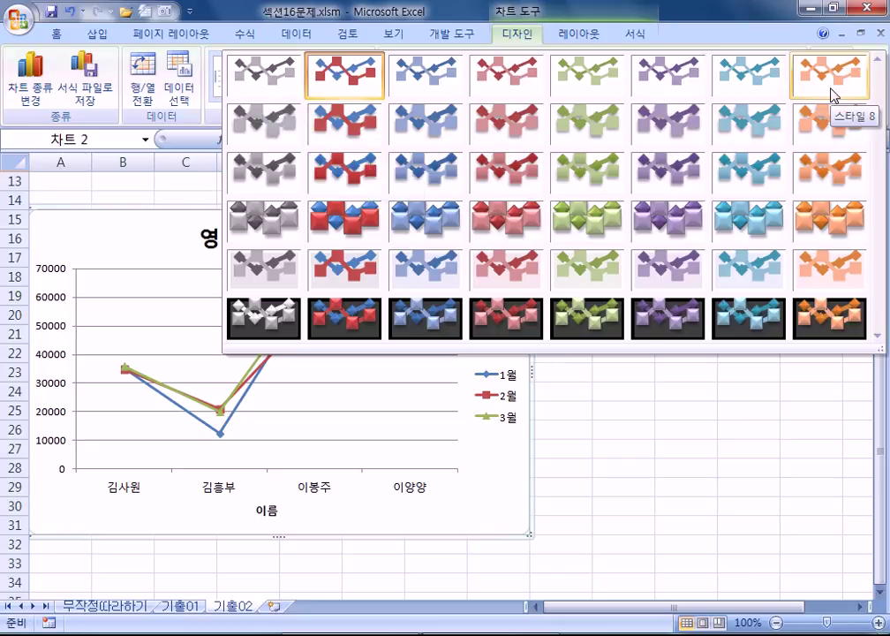
pyautogui.click(346, 182)
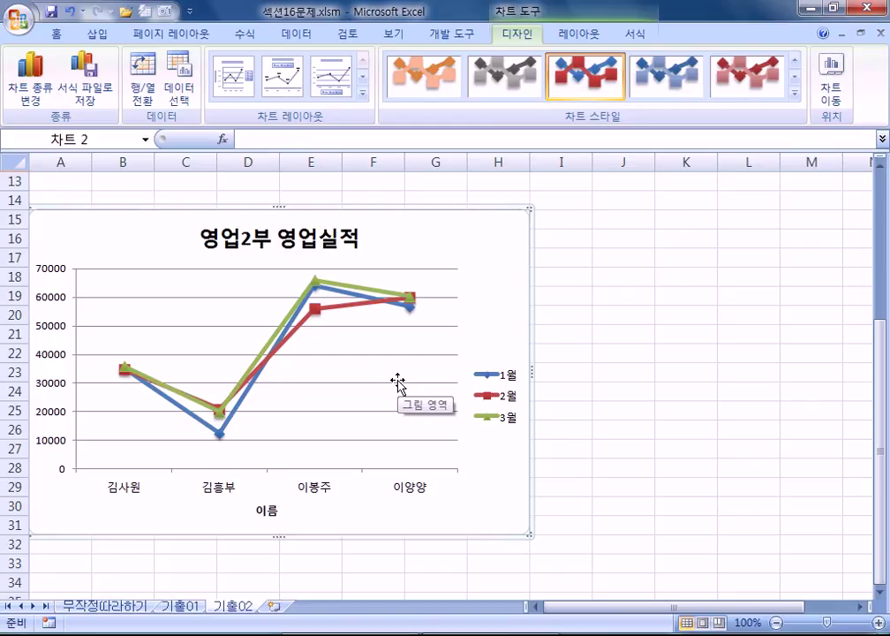
# Set the line chart's vertical axis display unit to 천 in the axis formatting options.
pyautogui.click(57, 276)
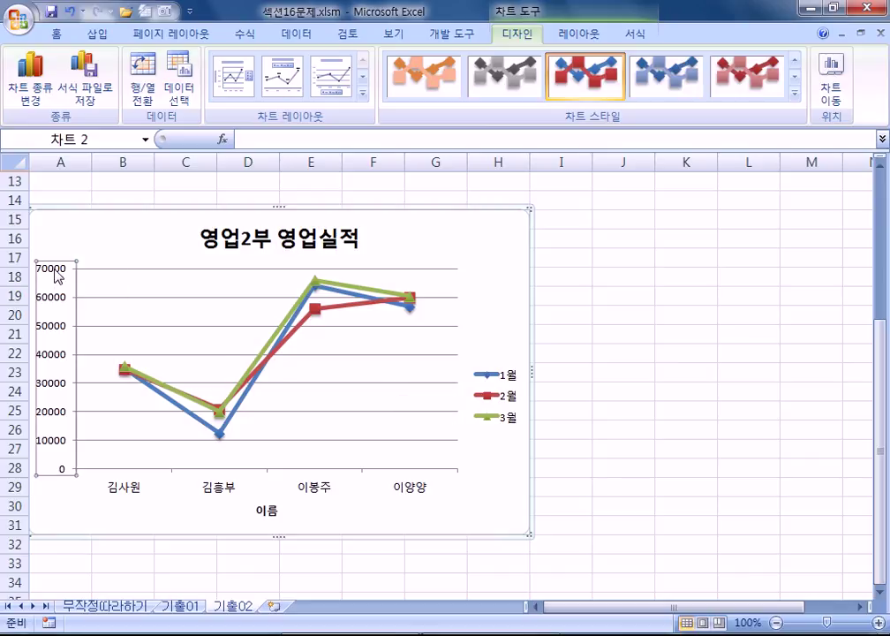
pyautogui.rightClick(57, 276)
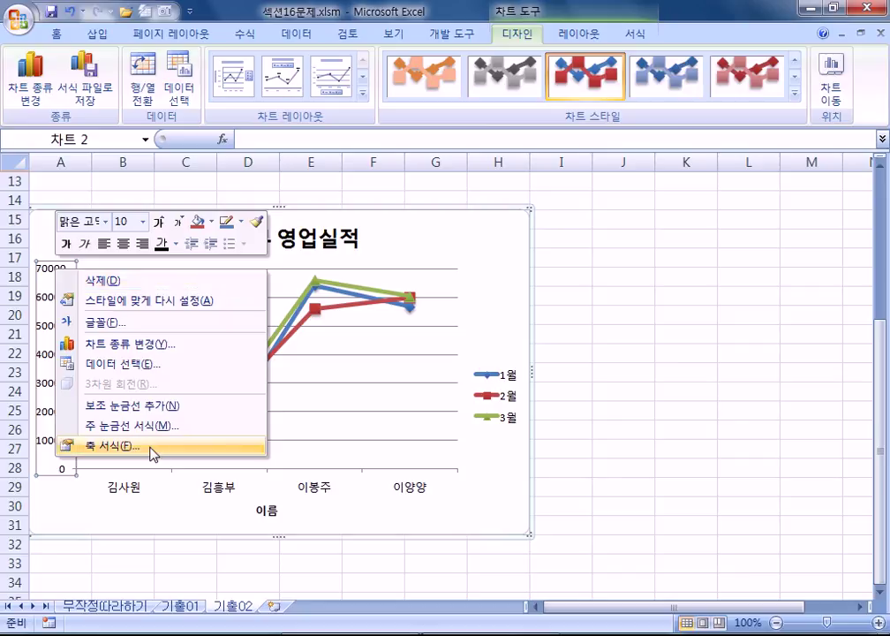
pyautogui.click(214, 442)
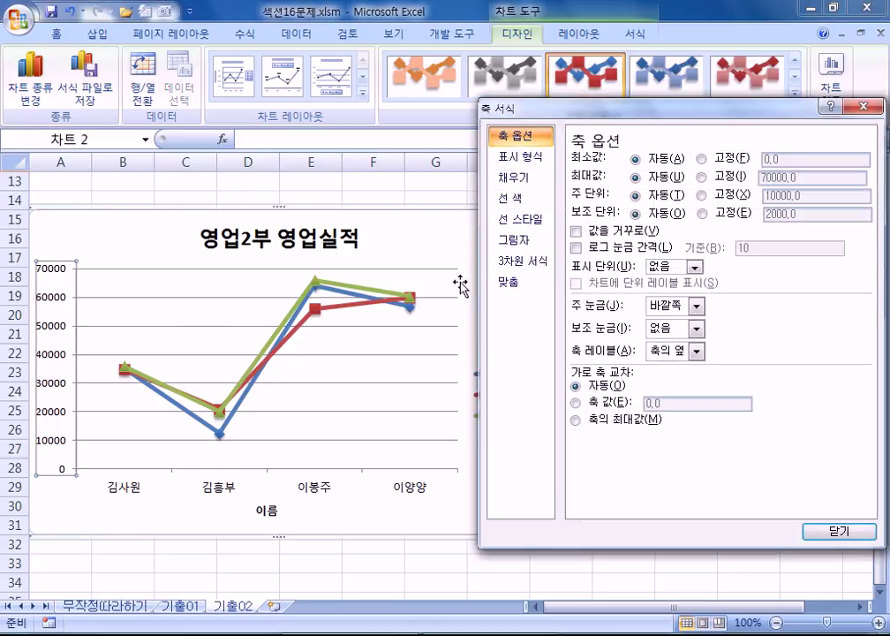
pyautogui.click(696, 266)
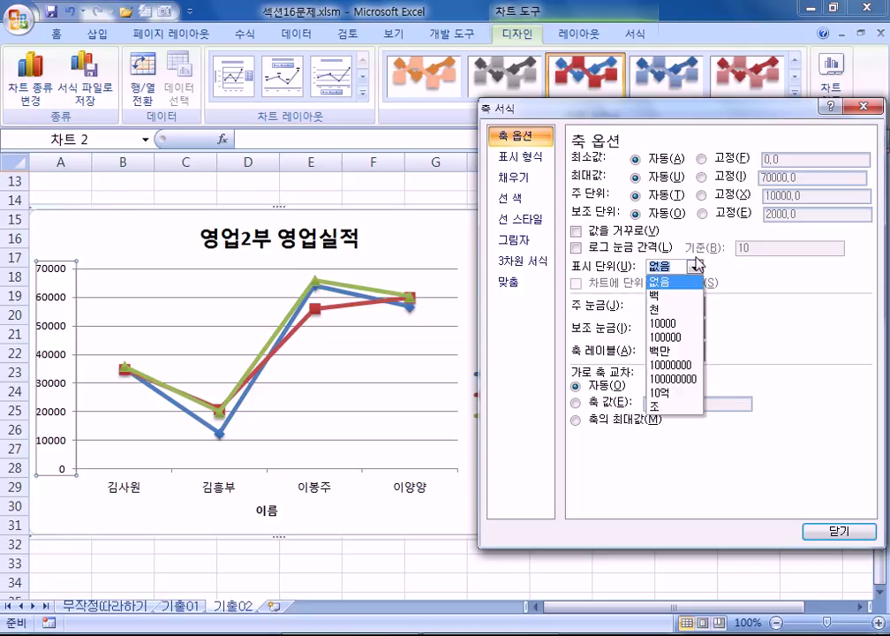
pyautogui.click(671, 310)
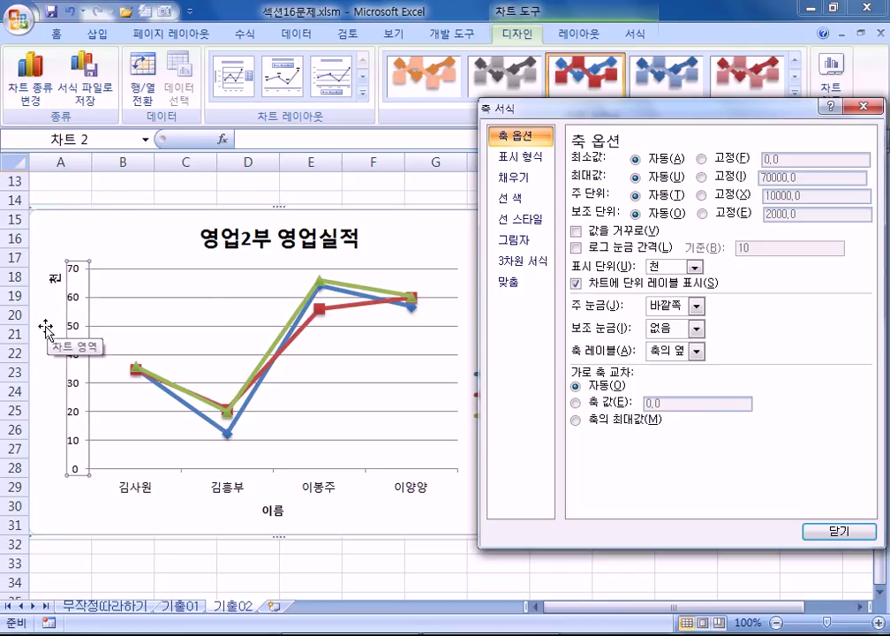
# Switch the vertical axis display unit to 없음 and back to 천, keeping the unit label shown on the chart.
pyautogui.click(676, 266)
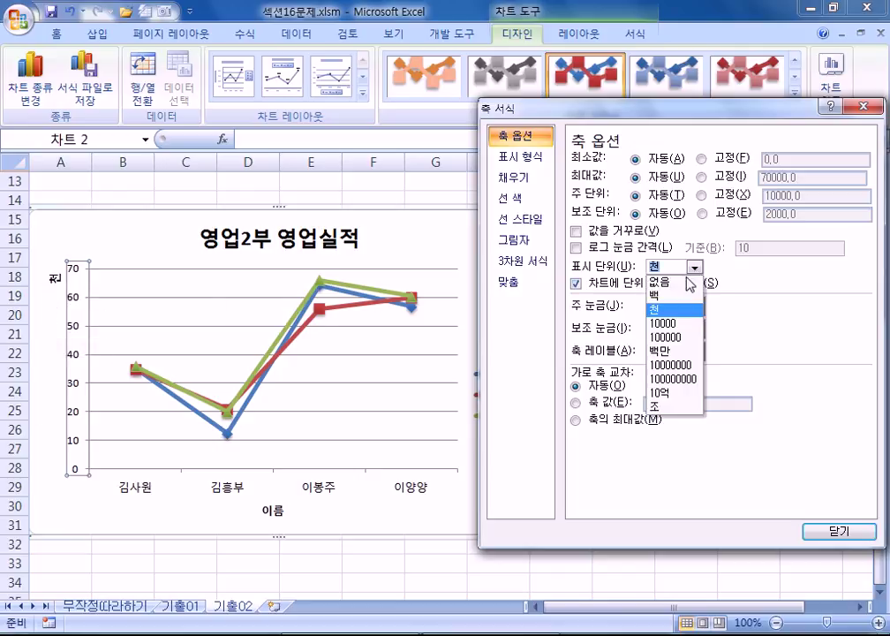
pyautogui.click(673, 287)
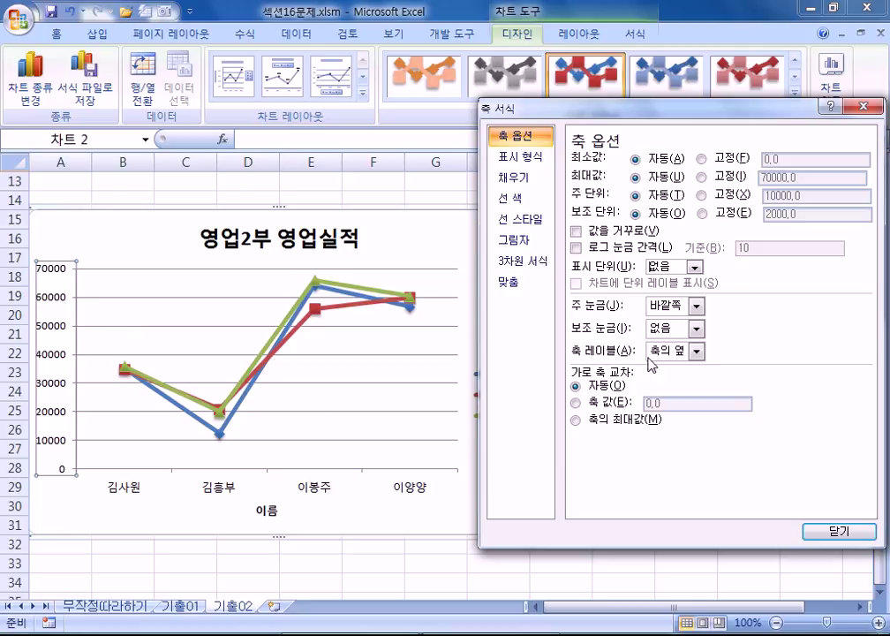
pyautogui.click(697, 268)
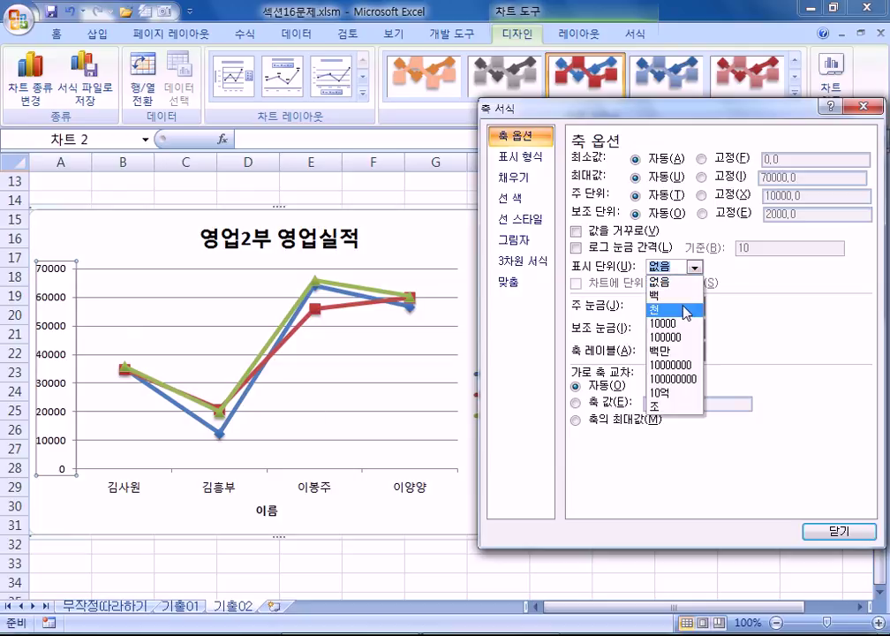
pyautogui.click(688, 311)
pyautogui.click(576, 284)
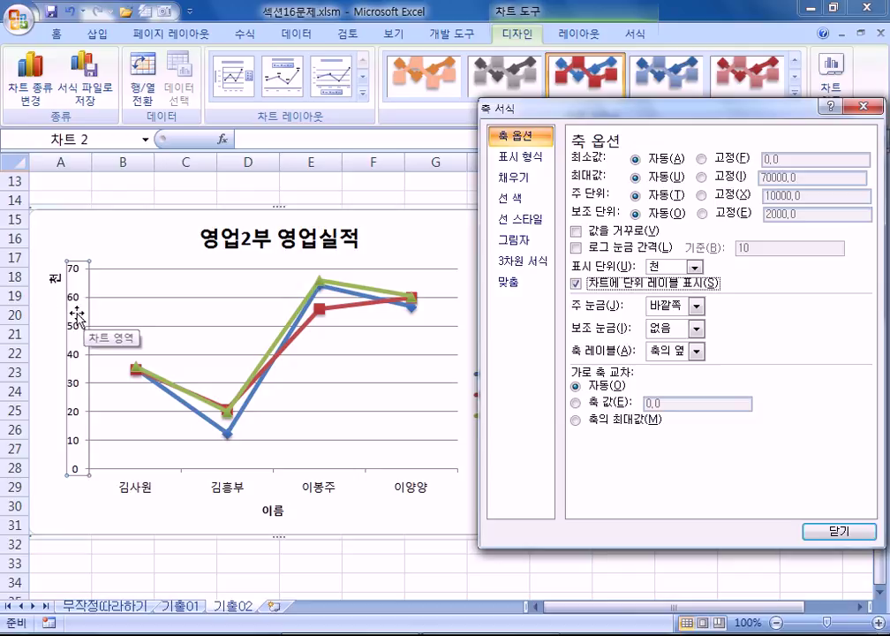
# Set the text direction of the vertical axis's 천 display unit label to 가로.
pyautogui.click(57, 283)
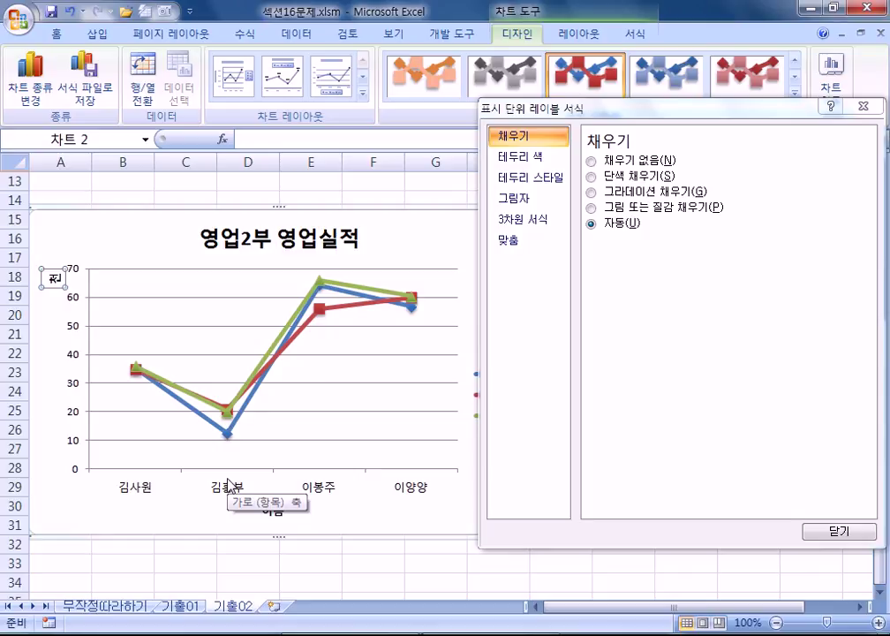
pyautogui.click(528, 244)
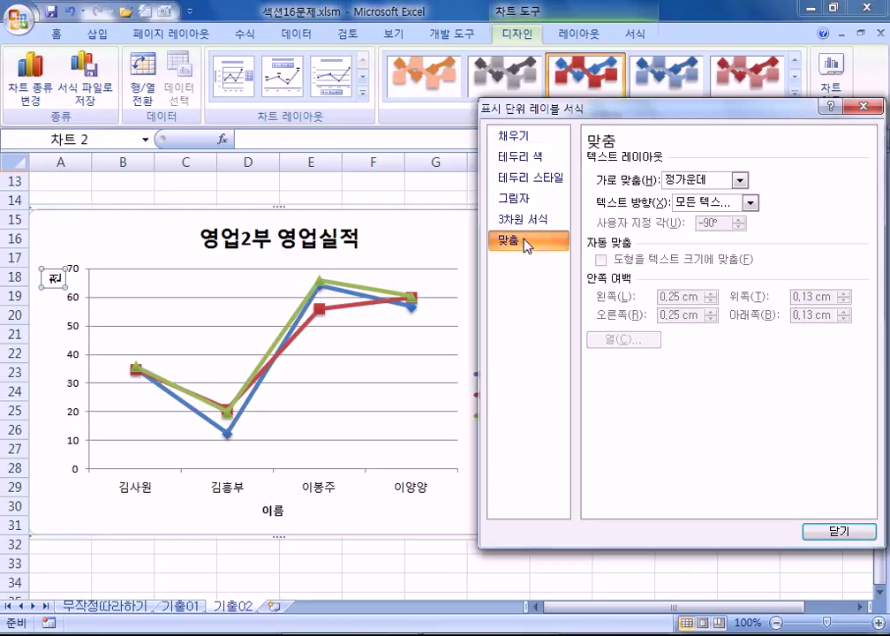
pyautogui.click(750, 202)
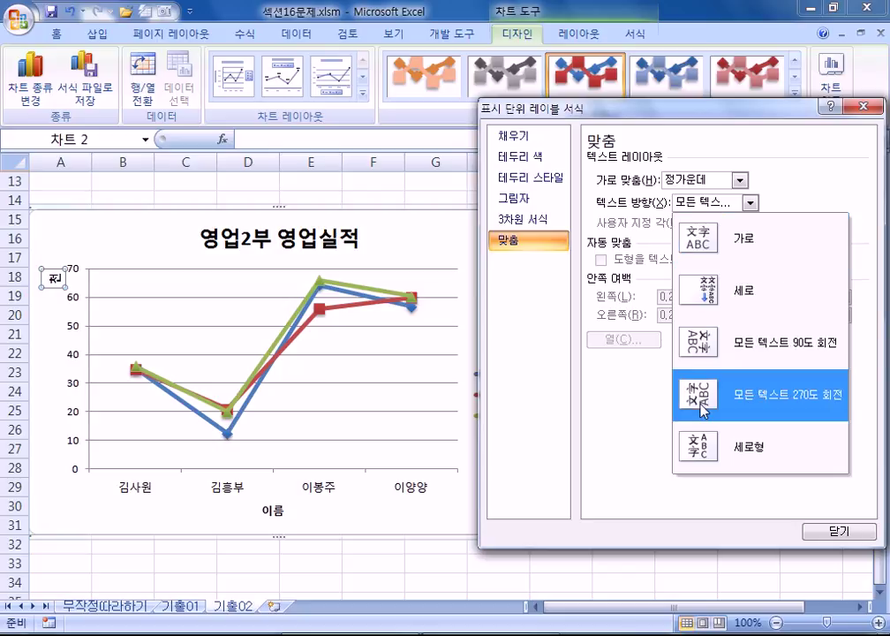
pyautogui.click(694, 342)
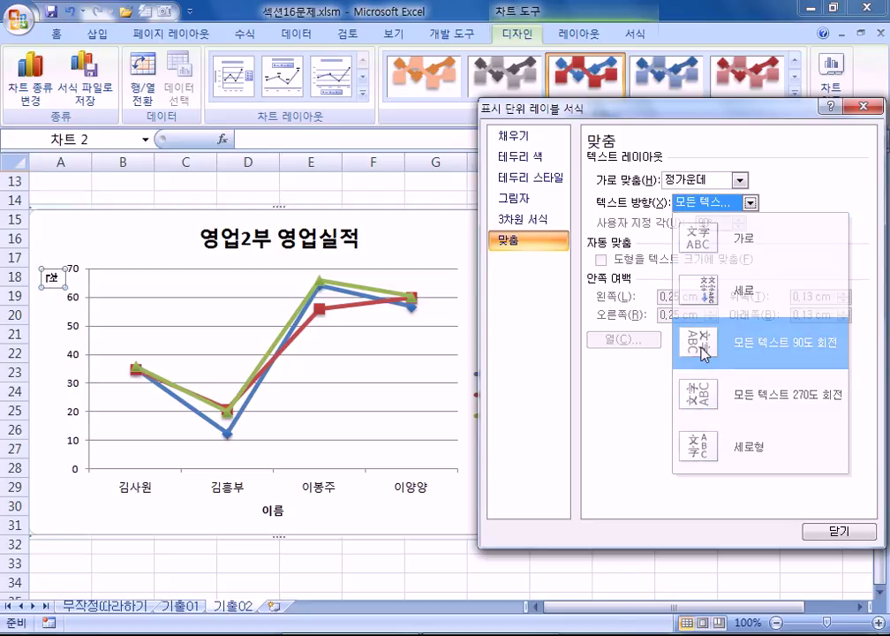
pyautogui.click(753, 204)
pyautogui.click(712, 253)
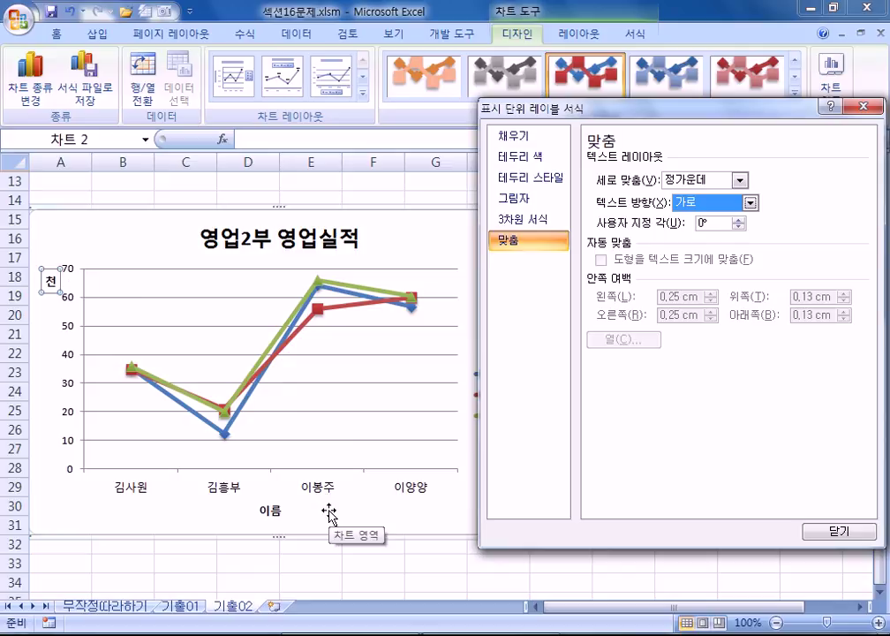
pyautogui.moveTo(616, 109); pyautogui.dragTo(690, 139)
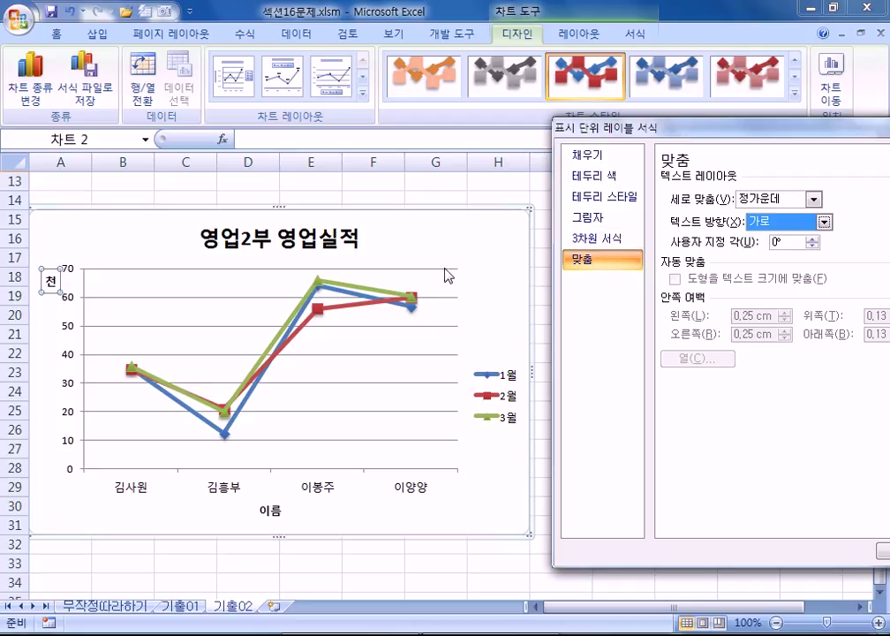
# Examine the formatting options of the vertical axis, chart title and major gridlines, including the gridlines' line colour and line style.
pyautogui.click(68, 302)
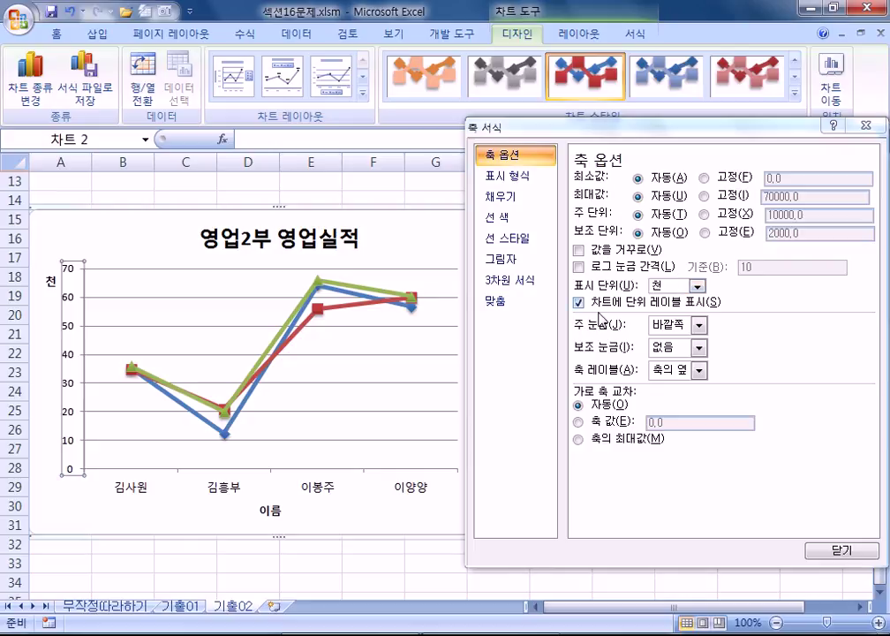
pyautogui.moveTo(602, 134); pyautogui.dragTo(669, 166)
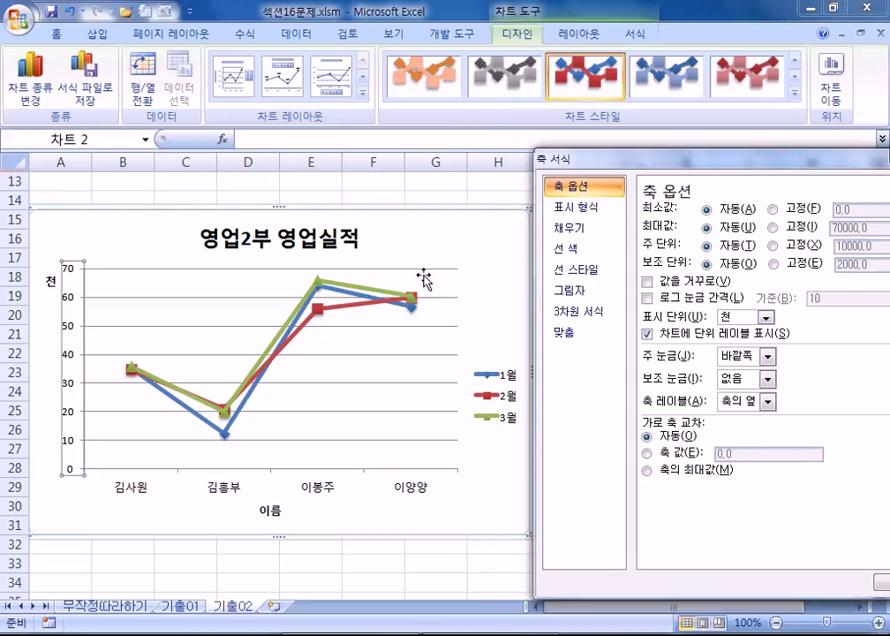
pyautogui.click(232, 299)
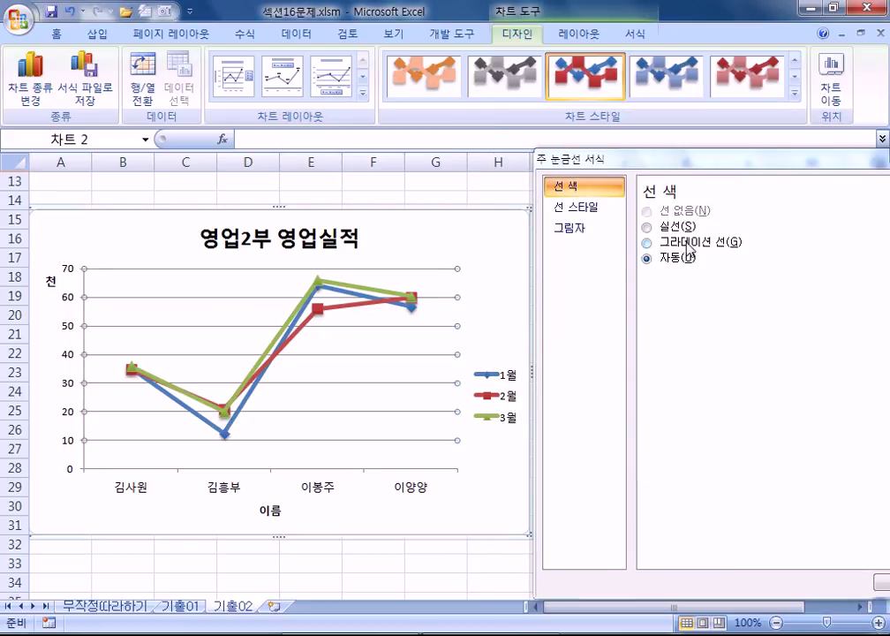
pyautogui.click(583, 209)
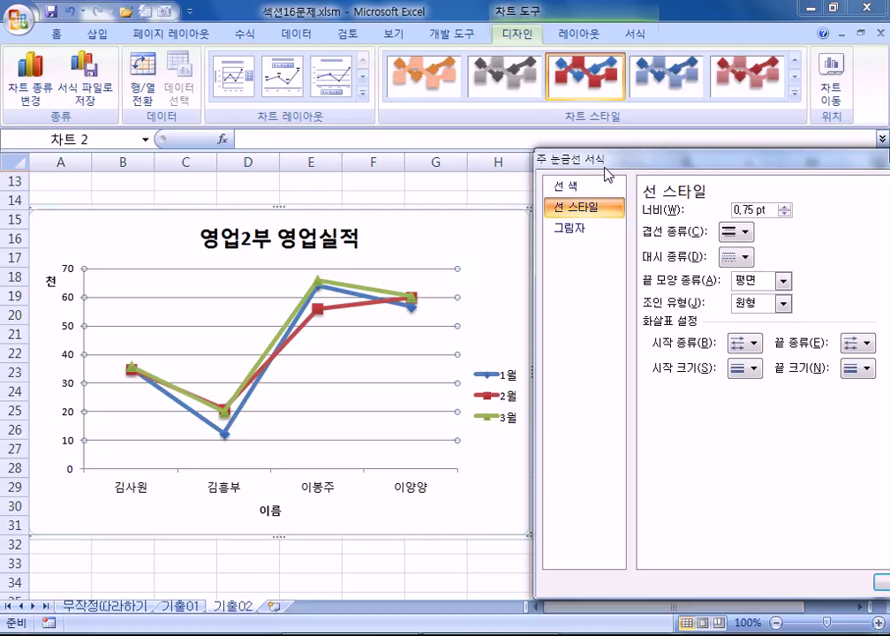
pyautogui.click(349, 252)
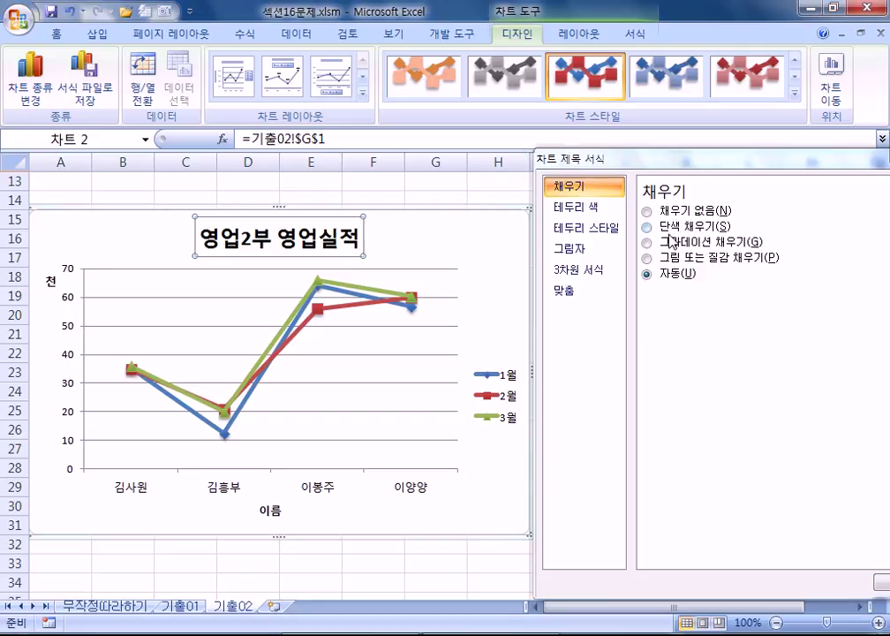
pyautogui.moveTo(661, 165); pyautogui.dragTo(583, 165)
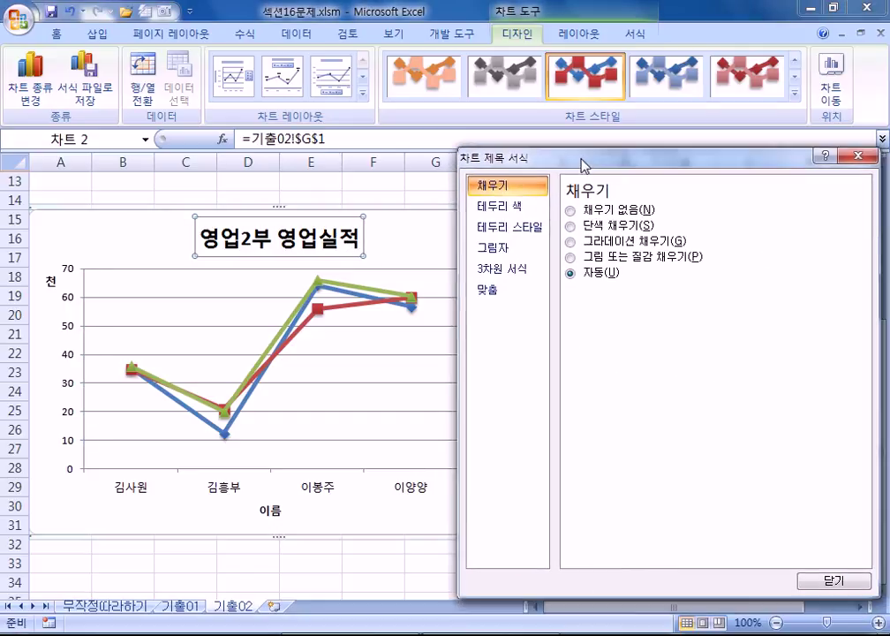
pyautogui.click(217, 297)
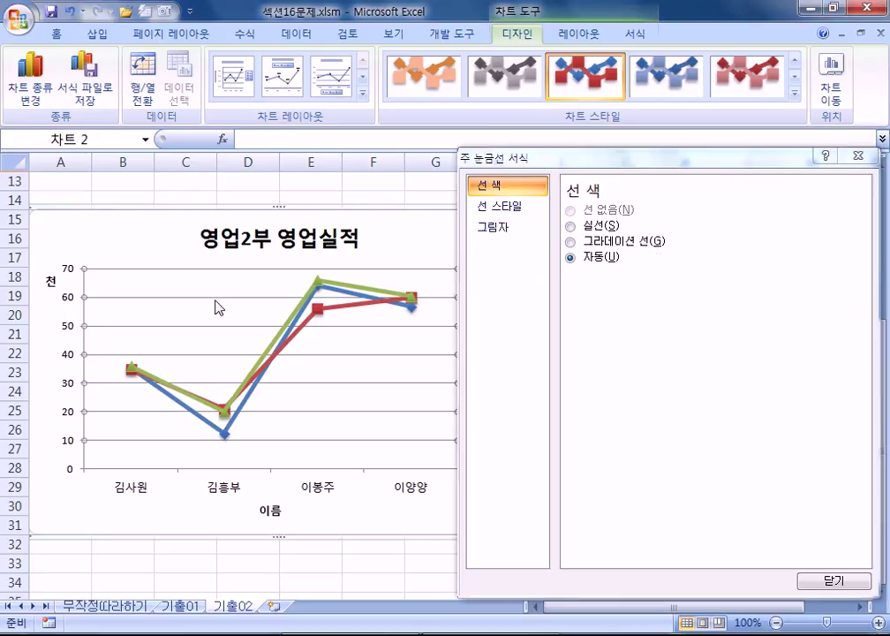
pyautogui.click(530, 207)
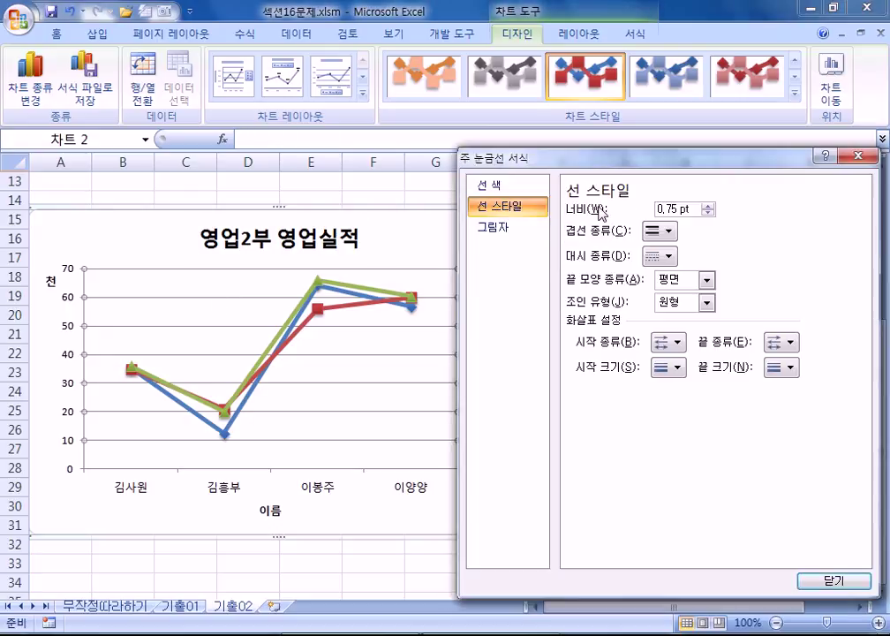
pyautogui.click(507, 186)
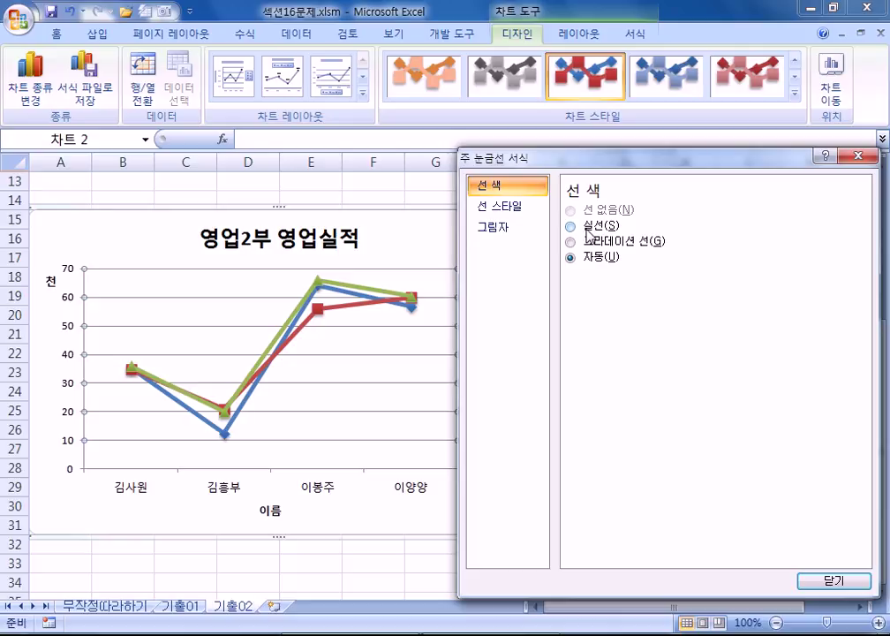
# Set the chart's primary horizontal gridlines to 없음, select the plot area and close its formatting dialog.
pyautogui.moveTo(464, 156); pyautogui.dragTo(597, 217)
pyautogui.click(569, 37)
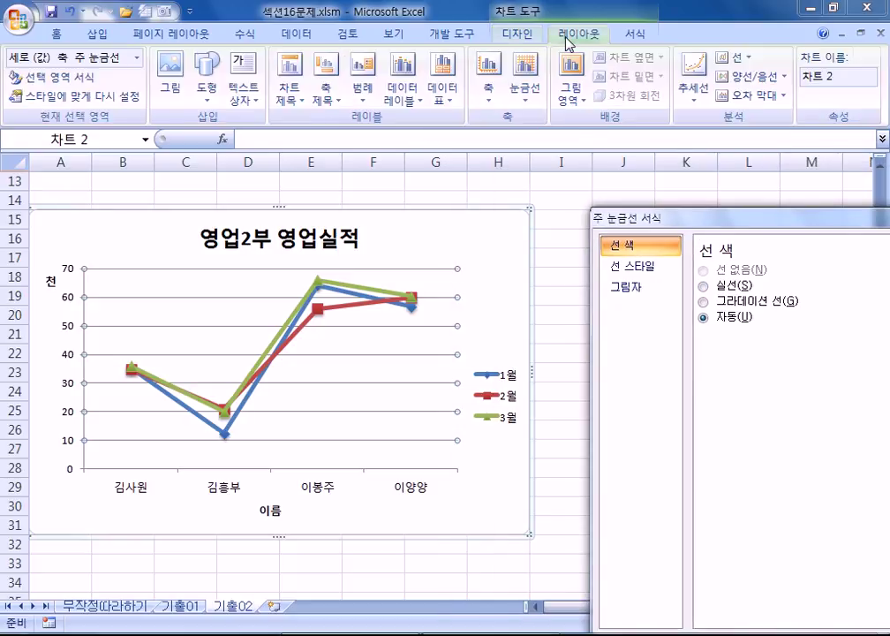
pyautogui.click(541, 83)
pyautogui.moveTo(566, 119)
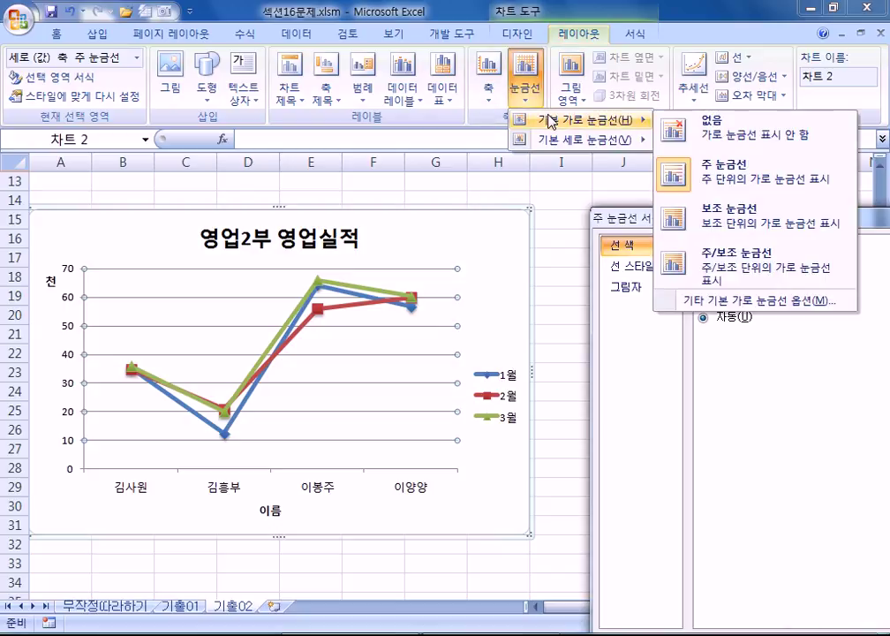
pyautogui.click(704, 133)
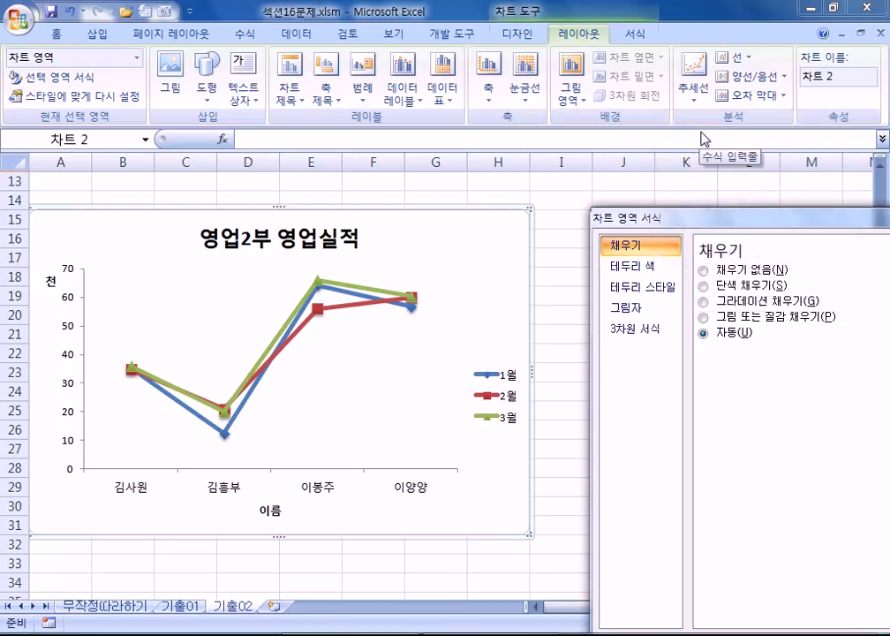
pyautogui.moveTo(743, 223); pyautogui.dragTo(417, 121)
pyautogui.click(139, 299)
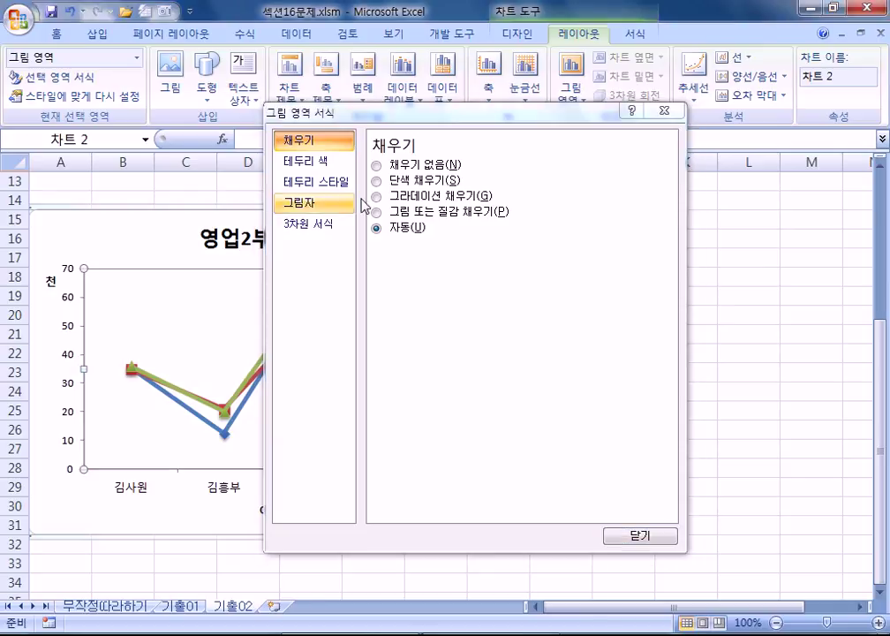
pyautogui.click(664, 111)
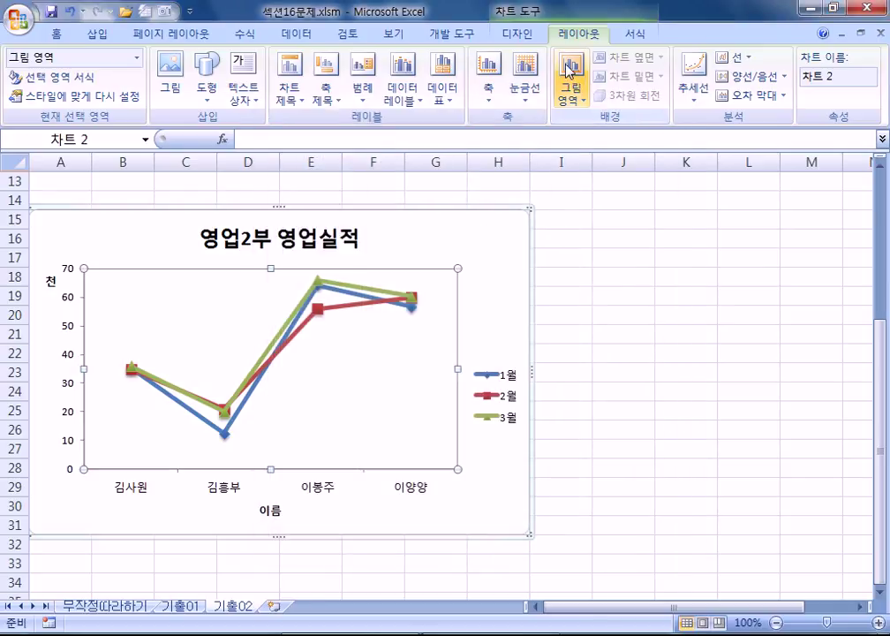
# Switch the primary horizontal gridlines to 주 눈금선 and back to 없음.
pyautogui.click(525, 96)
pyautogui.moveTo(543, 126)
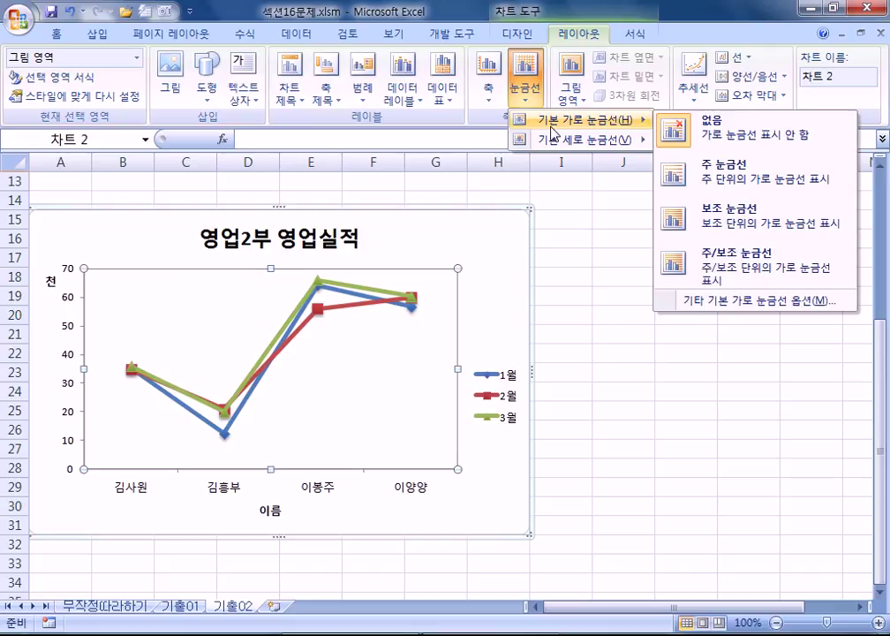
pyautogui.click(718, 181)
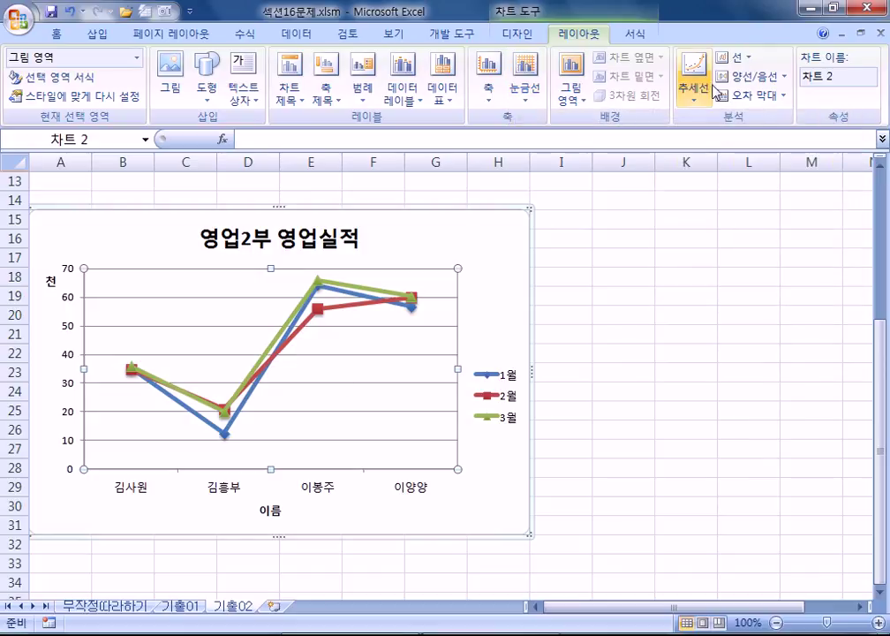
pyautogui.click(525, 93)
pyautogui.moveTo(618, 120)
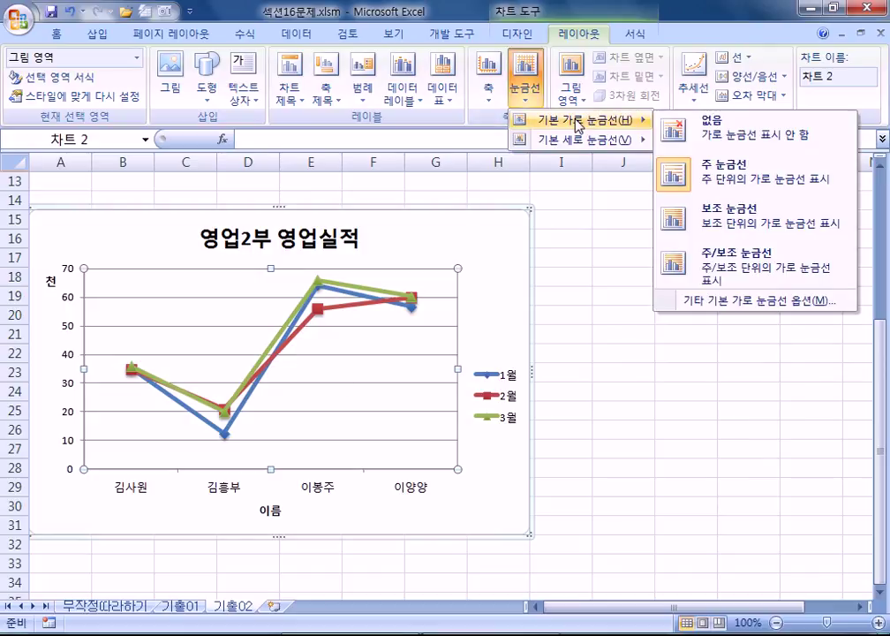
pyautogui.click(716, 143)
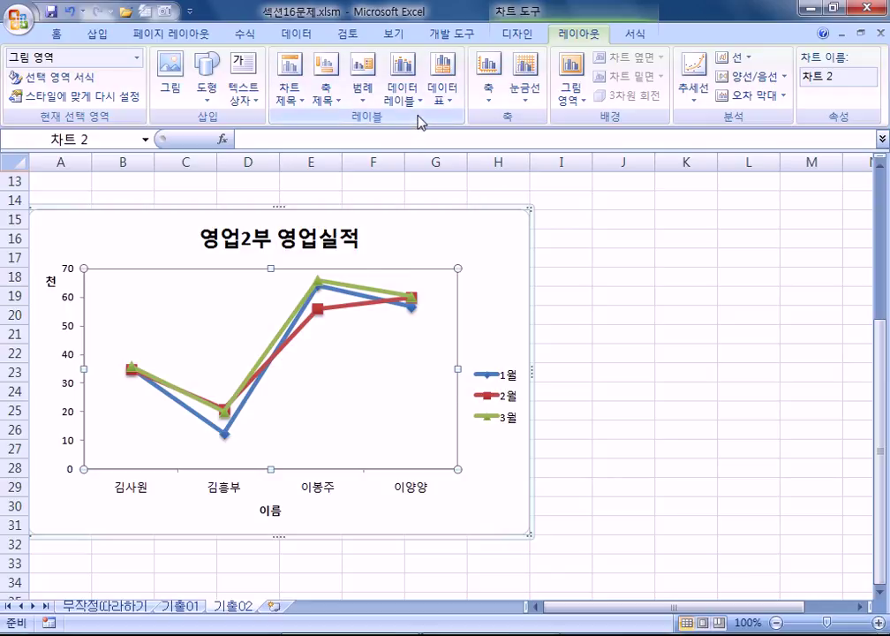
# Open the plot area's formatting and set its fill type to 그림 또는 질감 채우기.
pyautogui.hotkey('ctrl', '1')
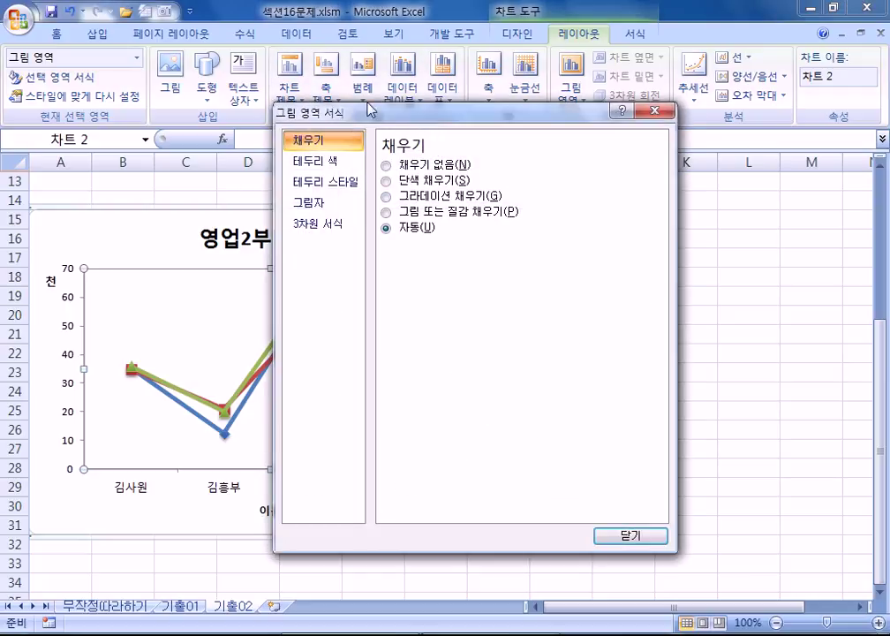
pyautogui.moveTo(329, 118); pyautogui.dragTo(500, 46)
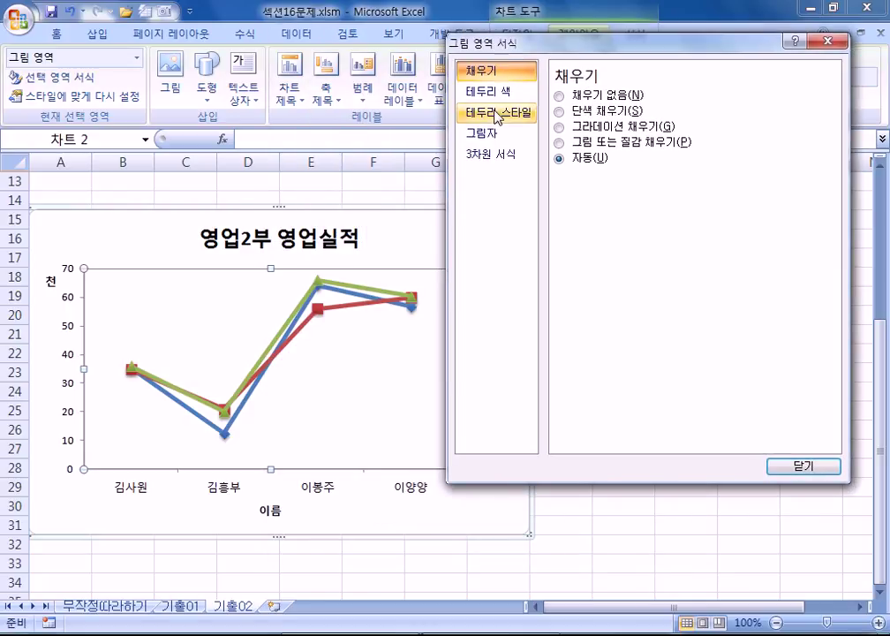
pyautogui.click(576, 143)
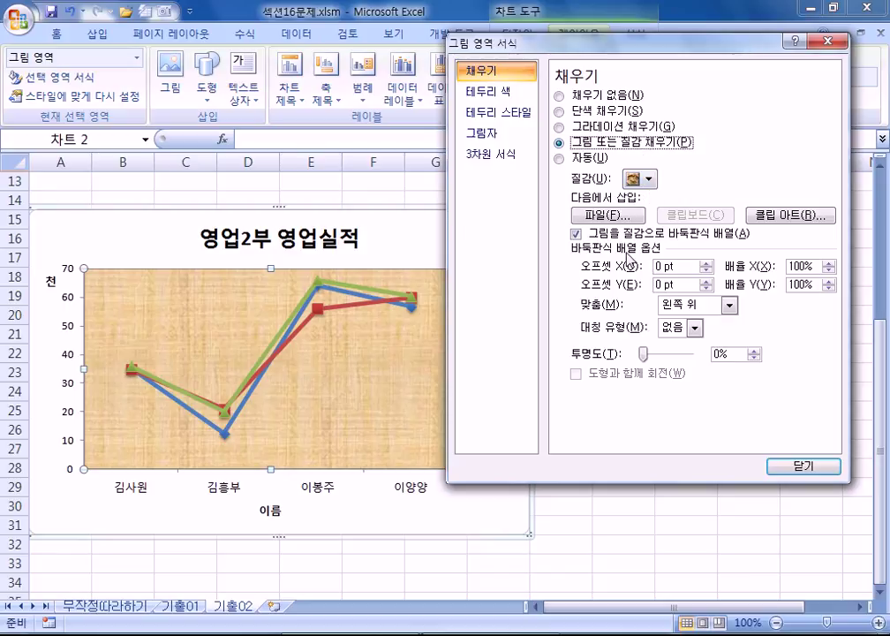
# Fill the plot area with the picture 그림2.bmp from the ITQ Picture folder in the documents library.
pyautogui.click(601, 216)
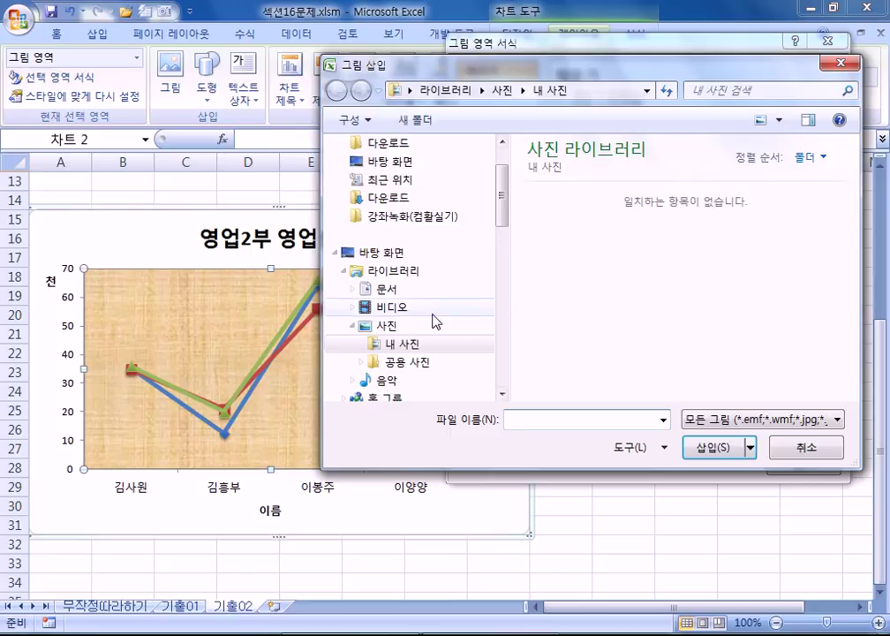
pyautogui.click(380, 289)
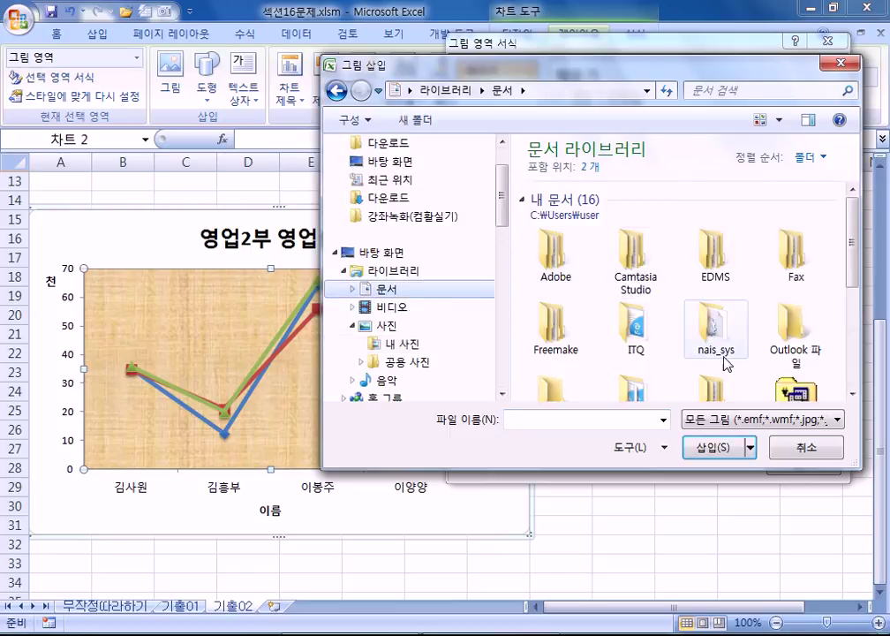
pyautogui.doubleClick(642, 349)
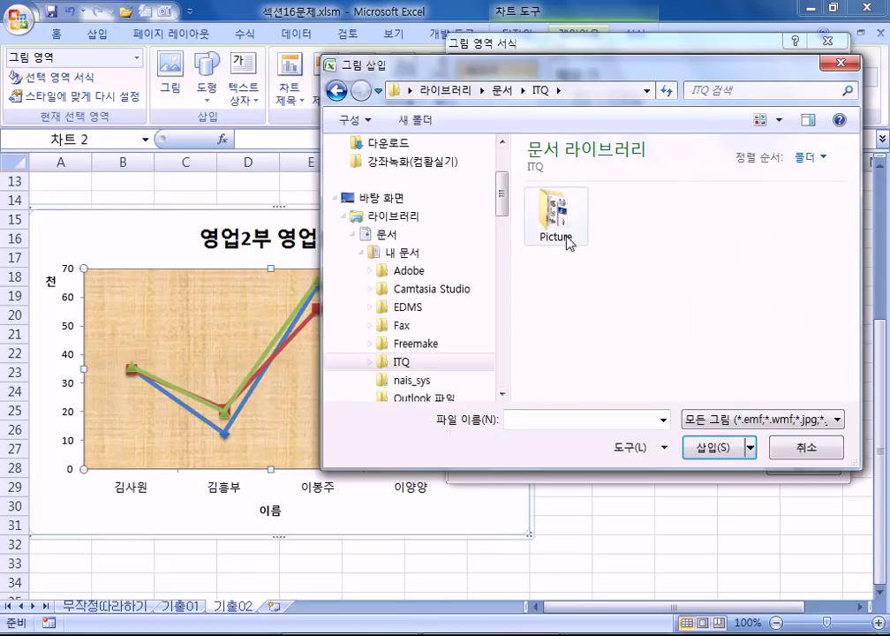
pyautogui.doubleClick(557, 237)
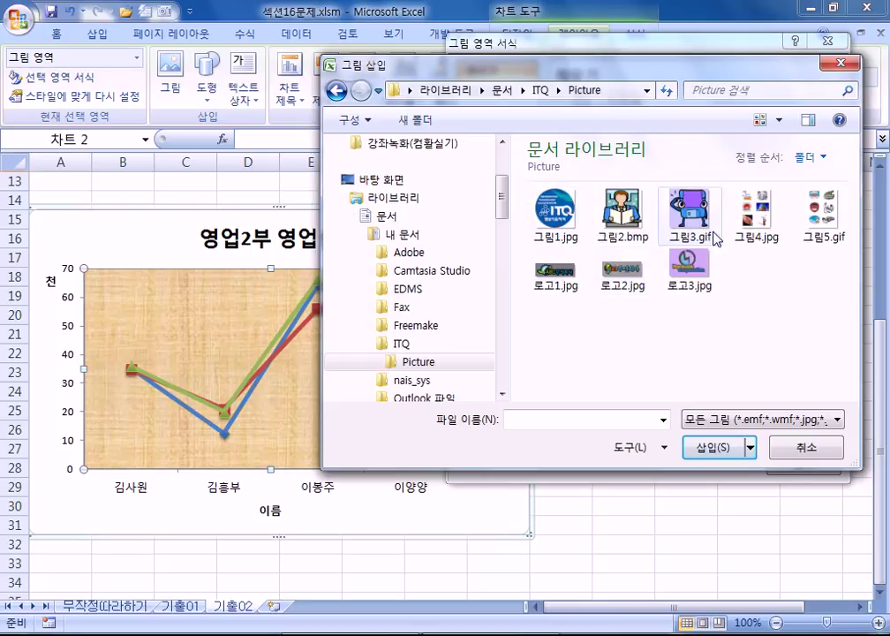
pyautogui.doubleClick(628, 214)
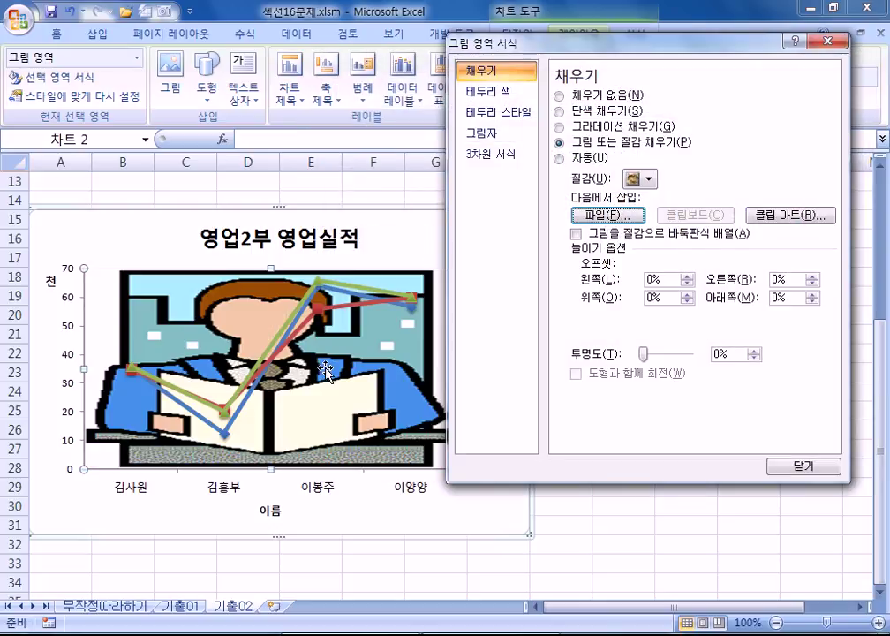
# Fill the plot area with the pale speckled texture located between 화강암 and 재생지 in the texture set.
pyautogui.click(634, 182)
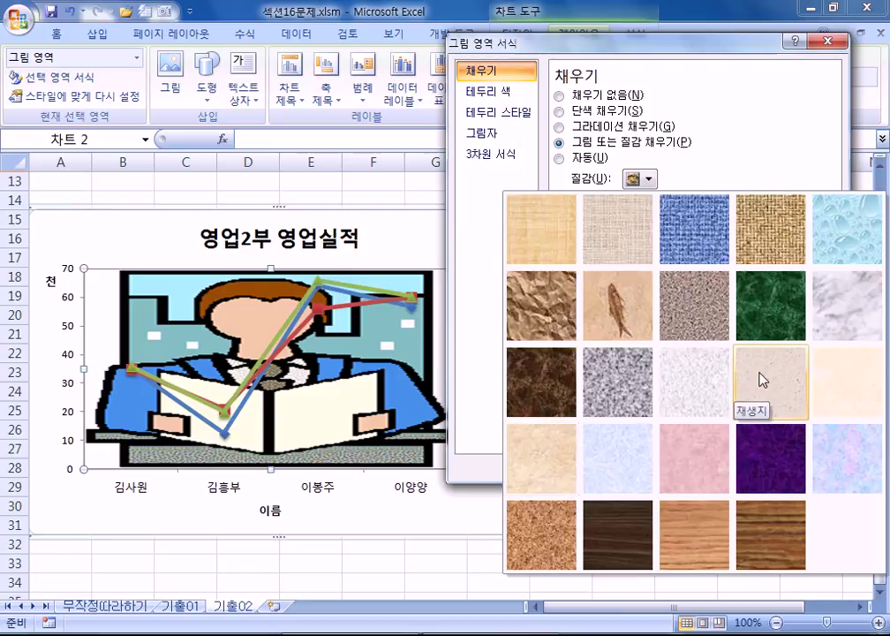
pyautogui.click(689, 374)
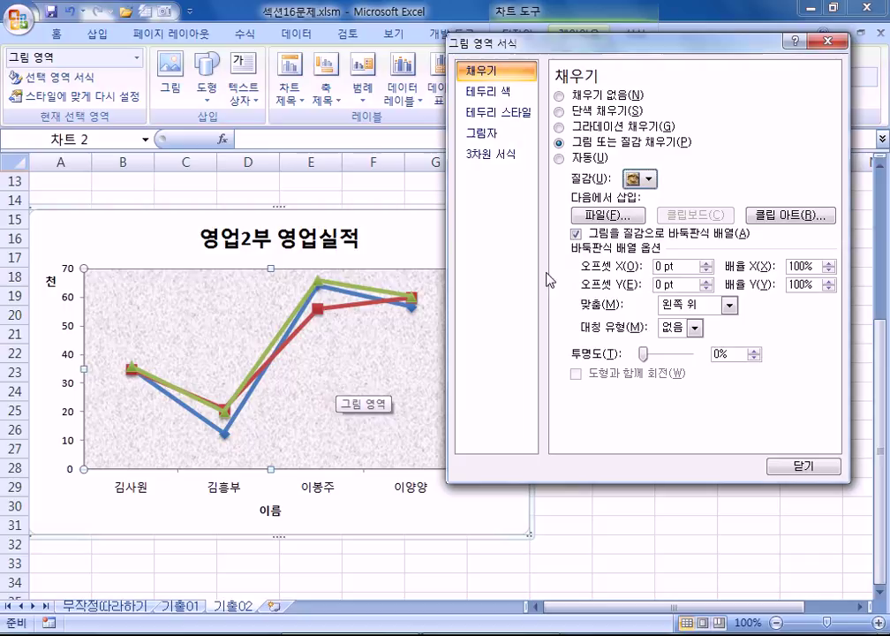
pyautogui.click(651, 178)
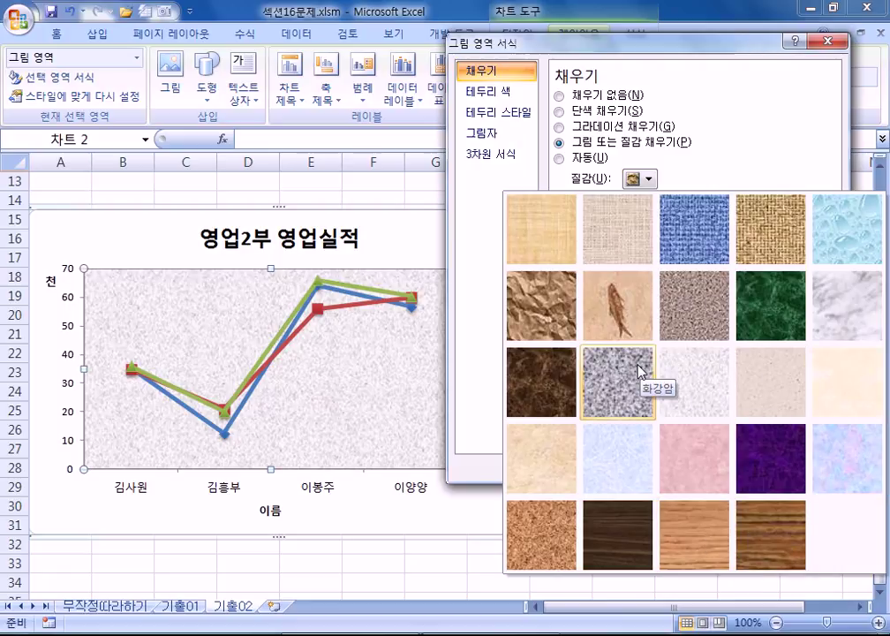
pyautogui.click(703, 388)
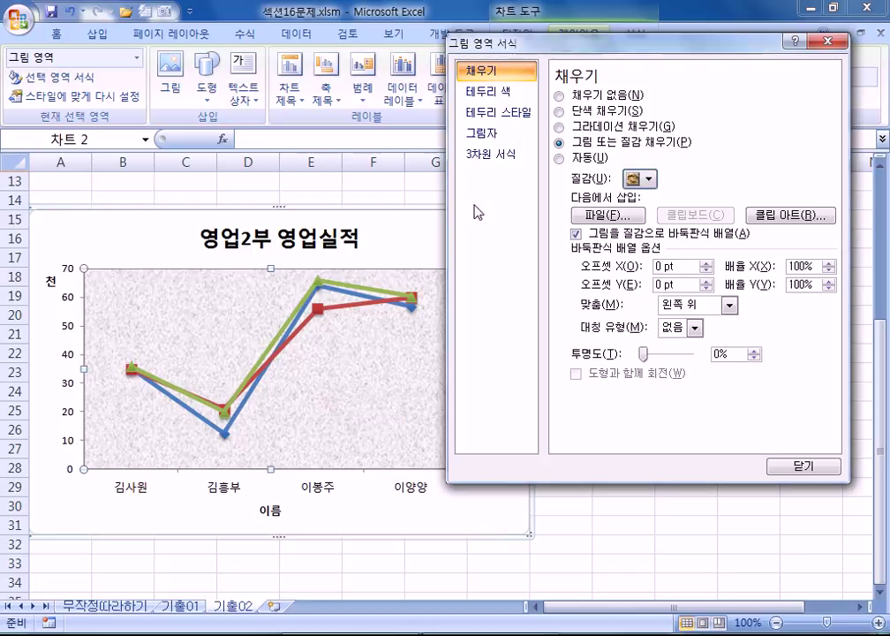
# Set the chart legend's position to 아래쪽 and close its formatting dialog.
pyautogui.moveTo(522, 44); pyautogui.dragTo(661, 44)
pyautogui.click(492, 382)
pyautogui.click(732, 131)
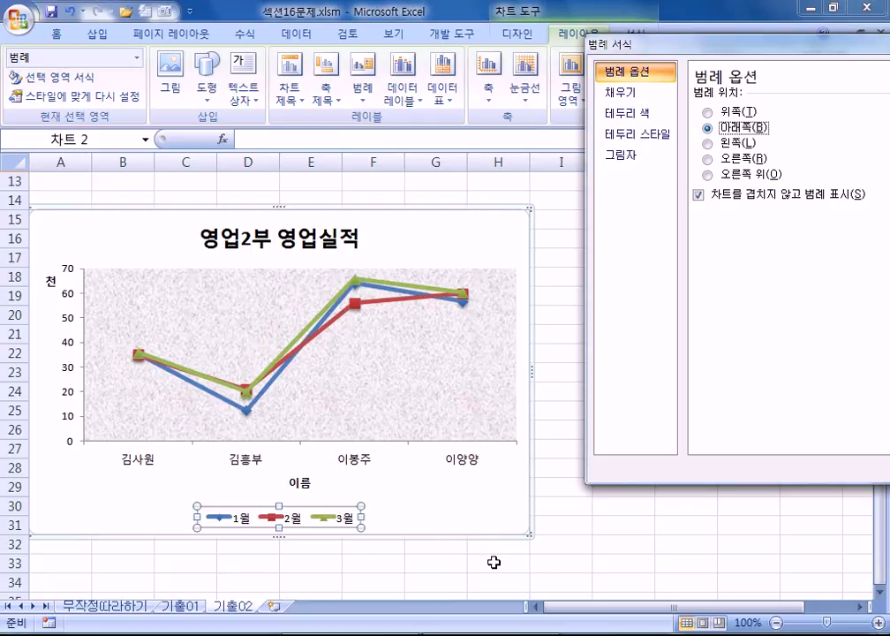
pyautogui.click(392, 517)
pyautogui.click(350, 522)
pyautogui.moveTo(740, 60); pyautogui.dragTo(749, 220)
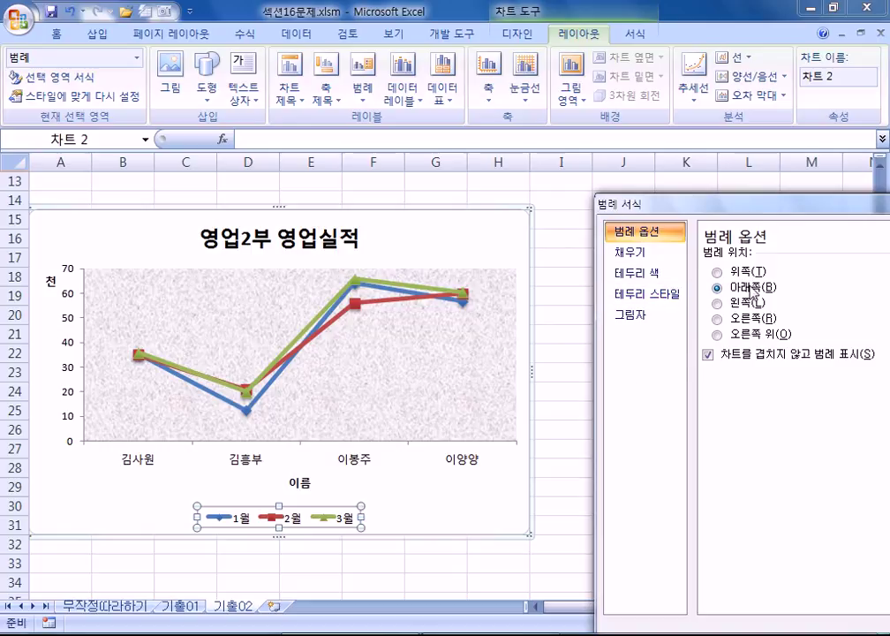
pyautogui.moveTo(742, 213); pyautogui.dragTo(542, 143)
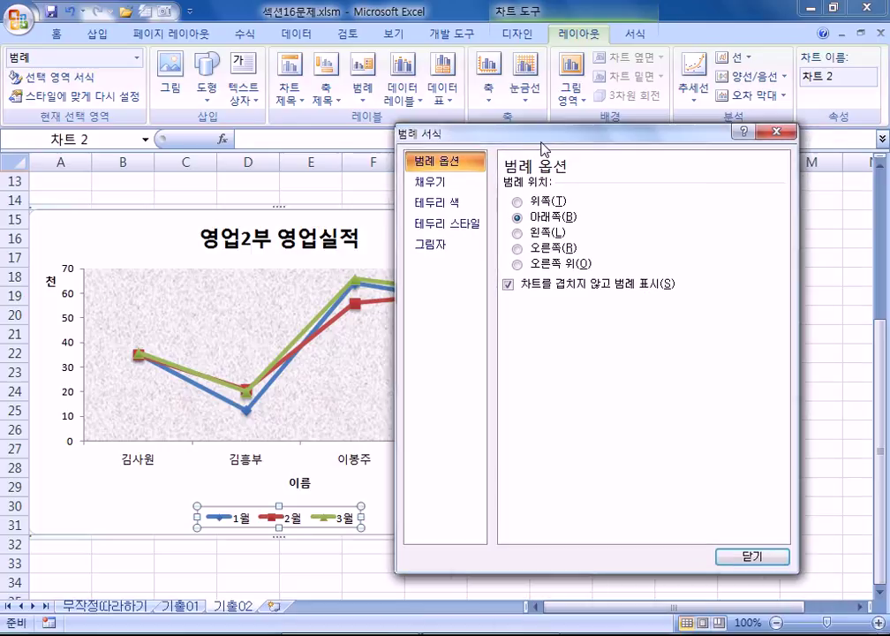
pyautogui.click(779, 132)
# Apply the light aqua 미세 효과 shape style to the legend.
pyautogui.click(640, 37)
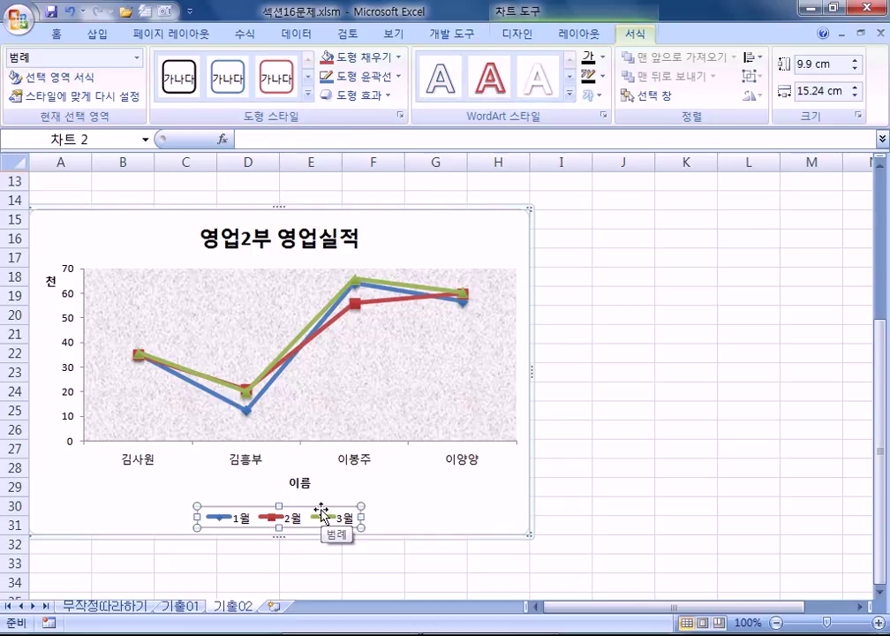
pyautogui.click(309, 95)
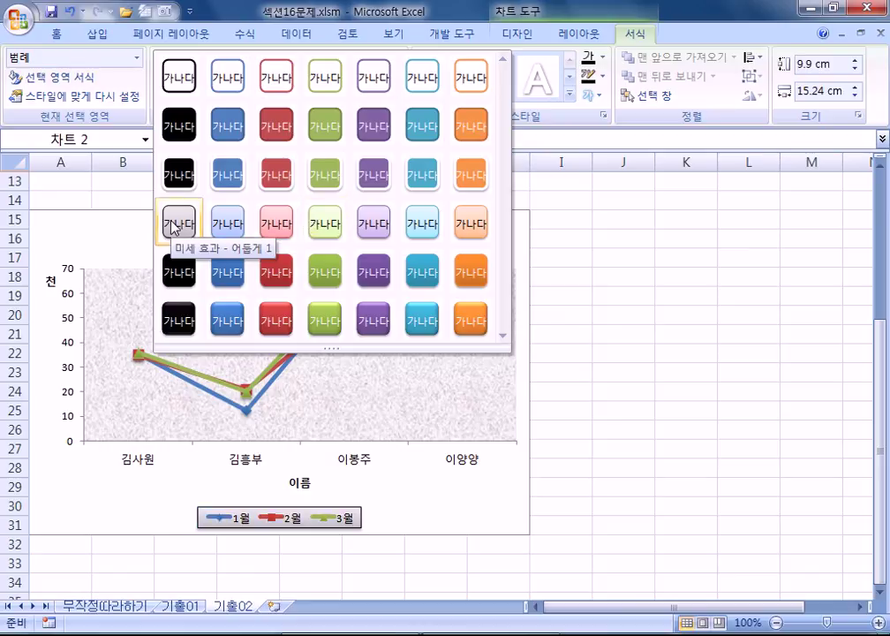
pyautogui.click(422, 234)
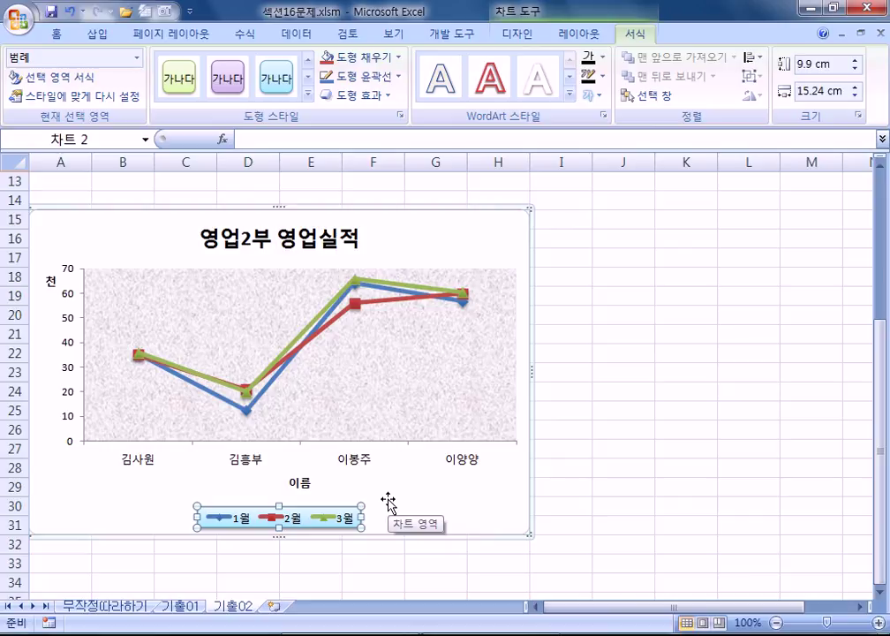
# Set the chart area's border width to 2 pt with 둥근 모서리 turned on, and deselect the chart.
pyautogui.click(497, 244)
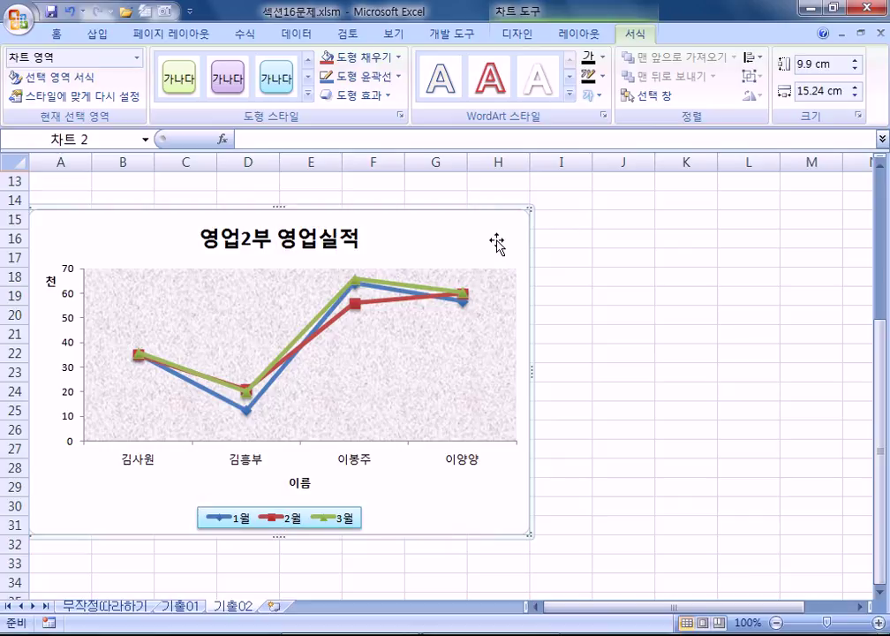
pyautogui.doubleClick(497, 245)
pyautogui.moveTo(566, 138); pyautogui.dragTo(744, 148)
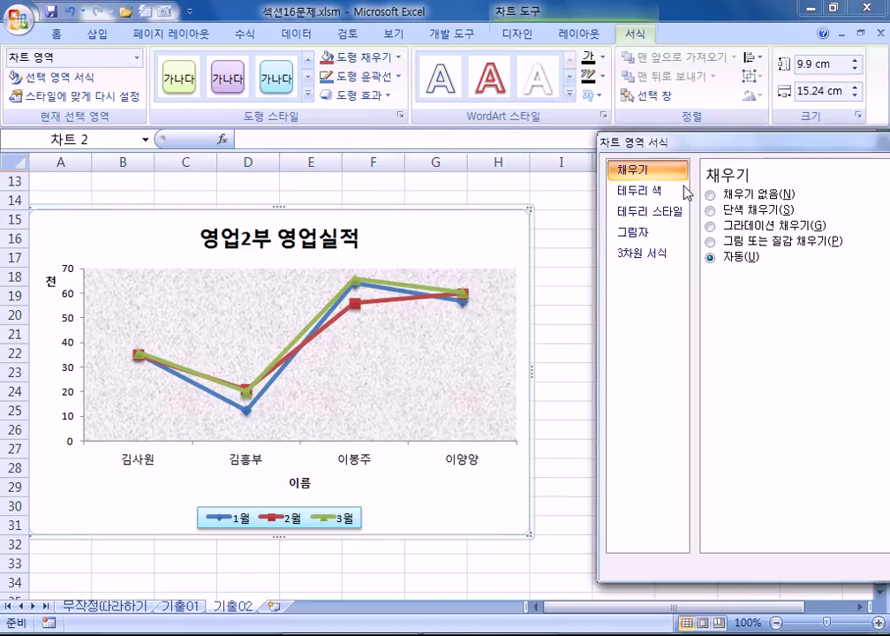
pyautogui.click(650, 212)
pyautogui.click(848, 191)
pyautogui.click(848, 190)
pyautogui.click(848, 191)
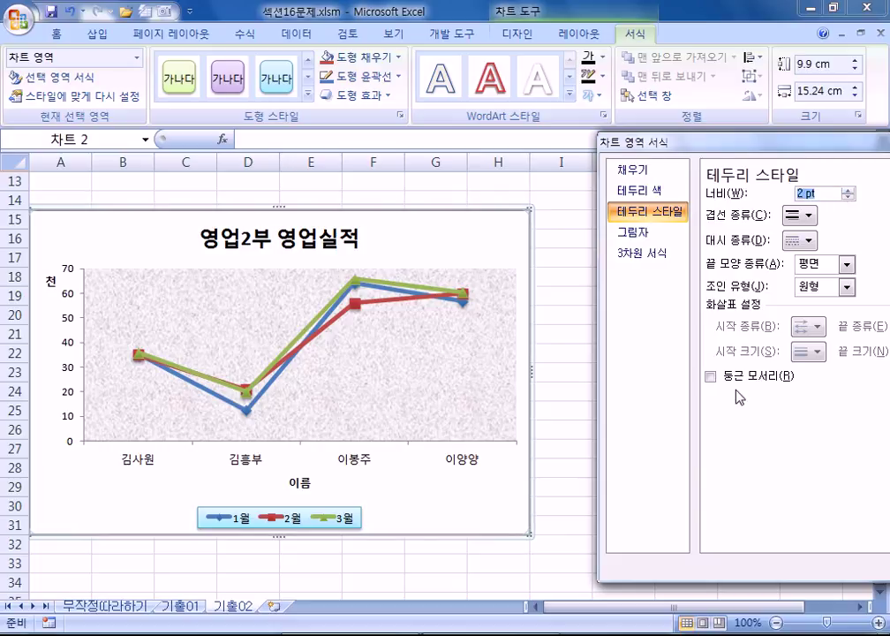
pyautogui.click(712, 379)
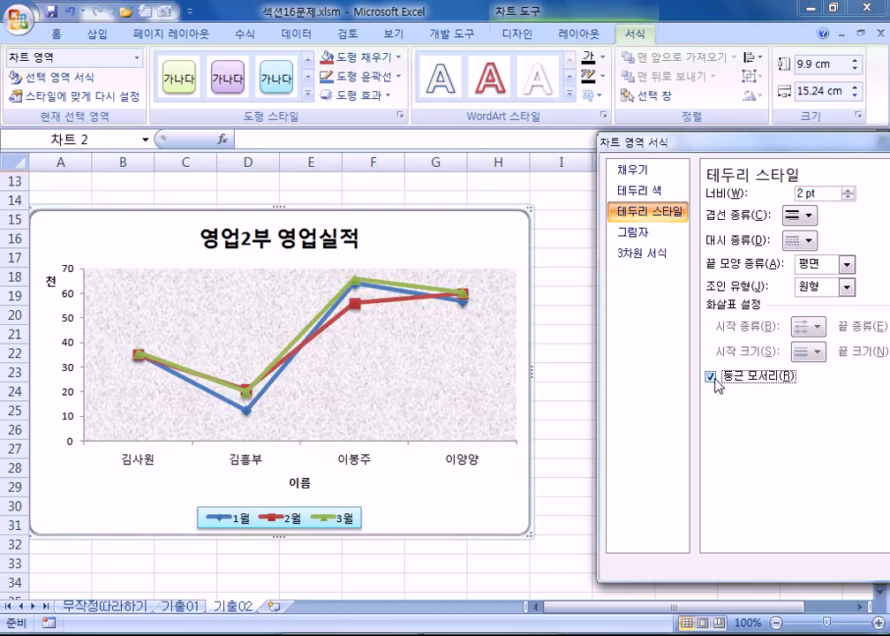
pyautogui.click(570, 194)
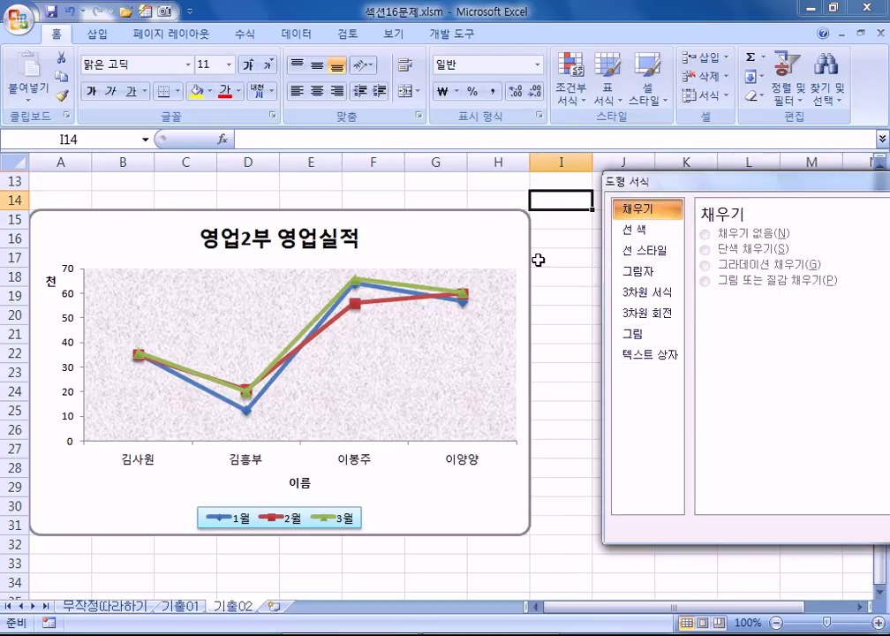